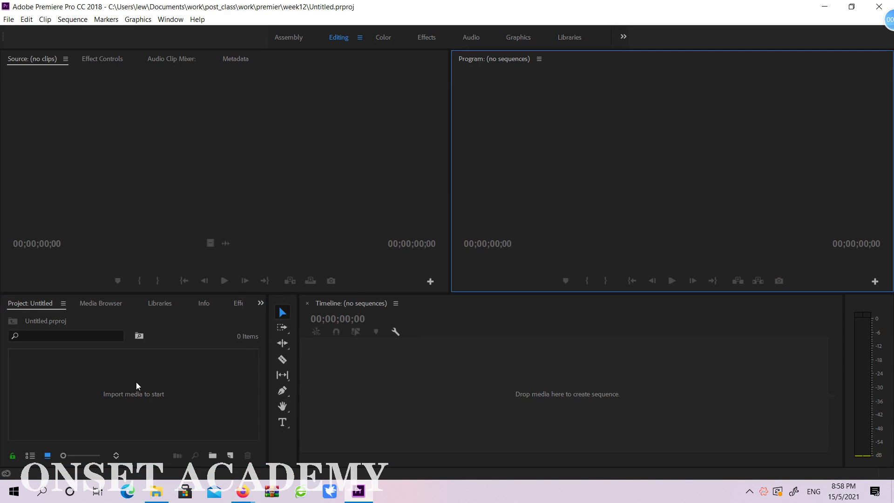
Step: Launch Adobe Photoshop, open the recent image QQ图片20201220031702.jpg and undock it into a floating window
click(202, 378)
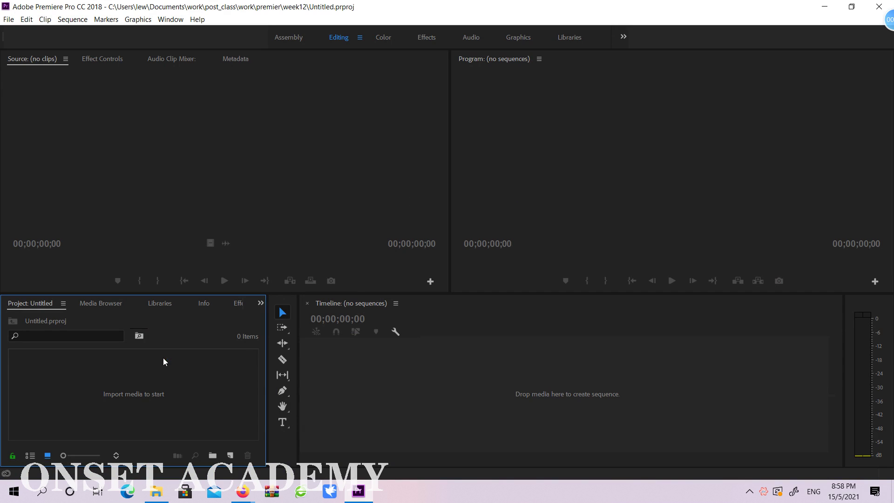
click(44, 492)
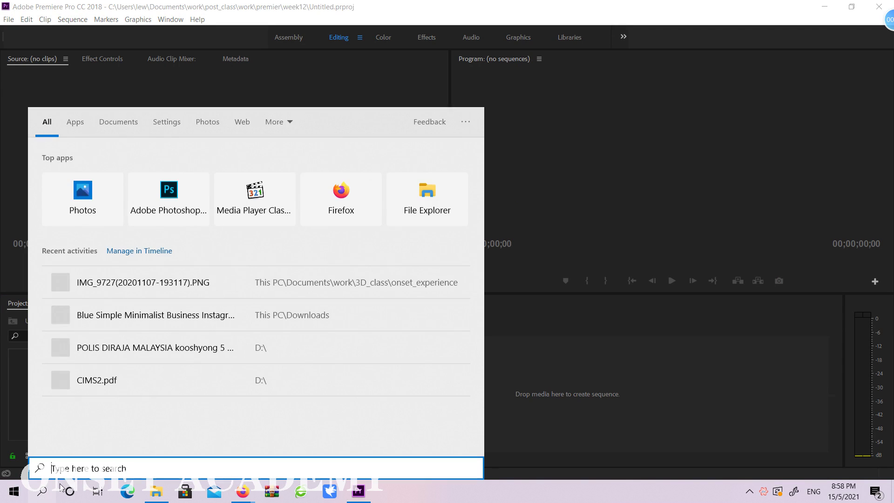
click(188, 214)
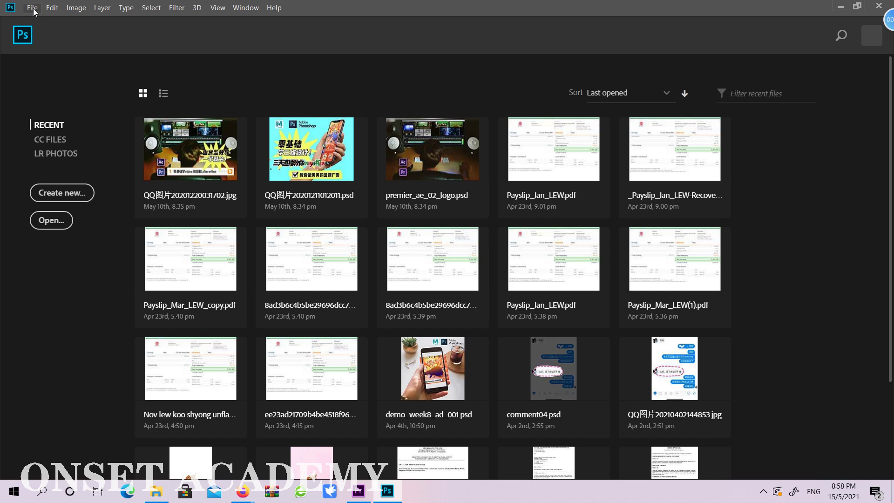
click(208, 145)
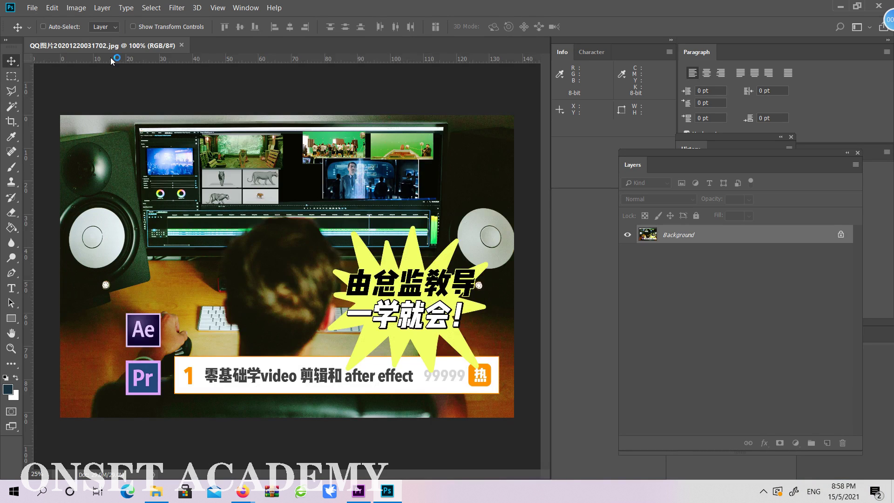
drag(128, 48, 155, 108)
drag(401, 107, 397, 83)
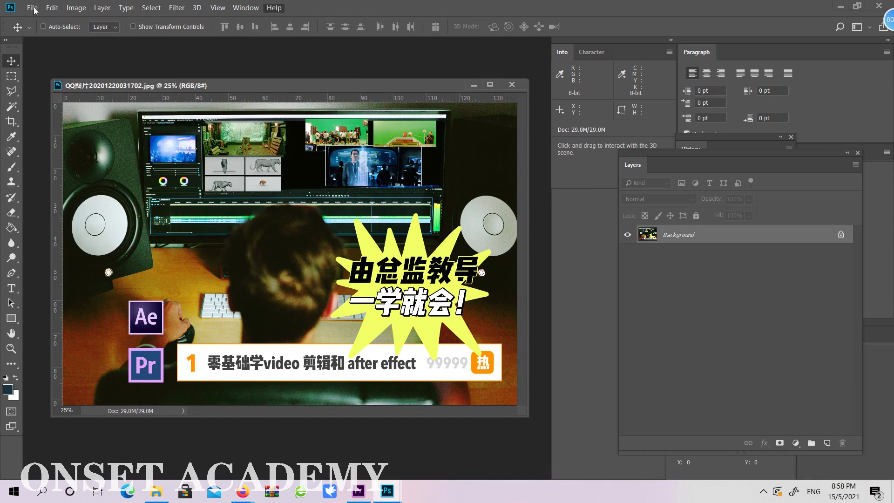
Step: Examine the menu commands in Photoshop, switch back to Premiere Pro and compare them with its own menu commands
click(31, 8)
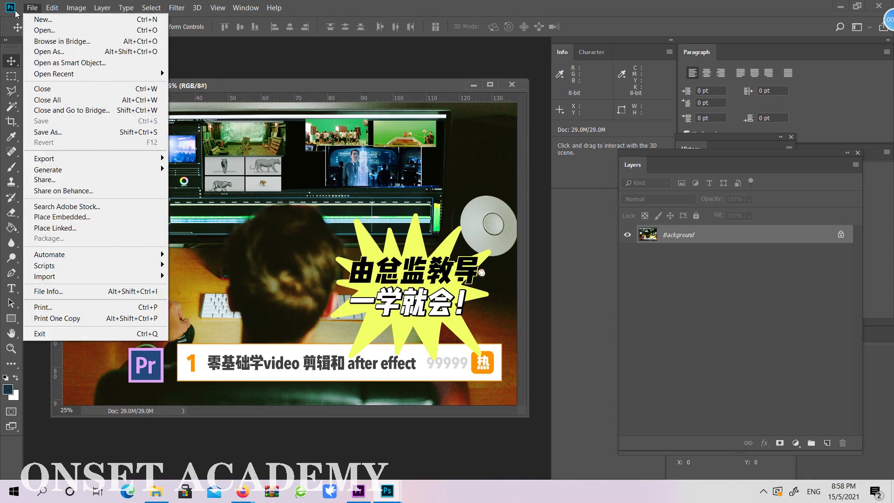
click(229, 7)
click(273, 7)
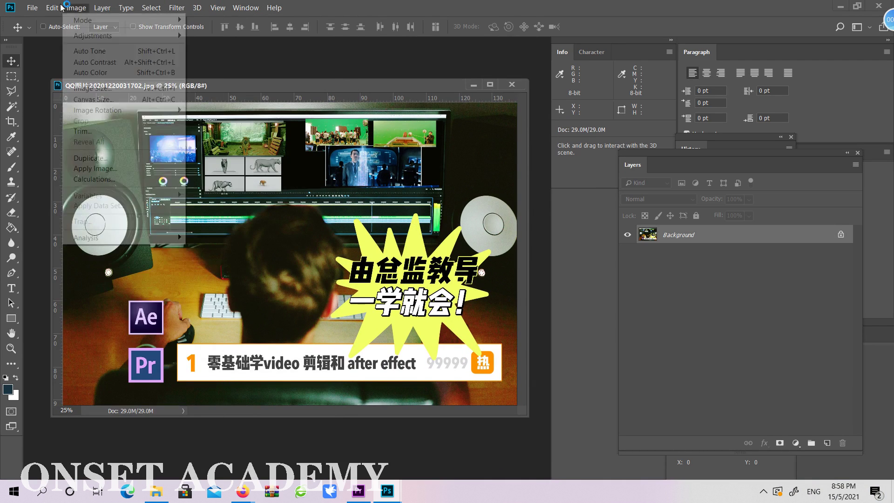
mouse_move(251, 14)
click(836, 14)
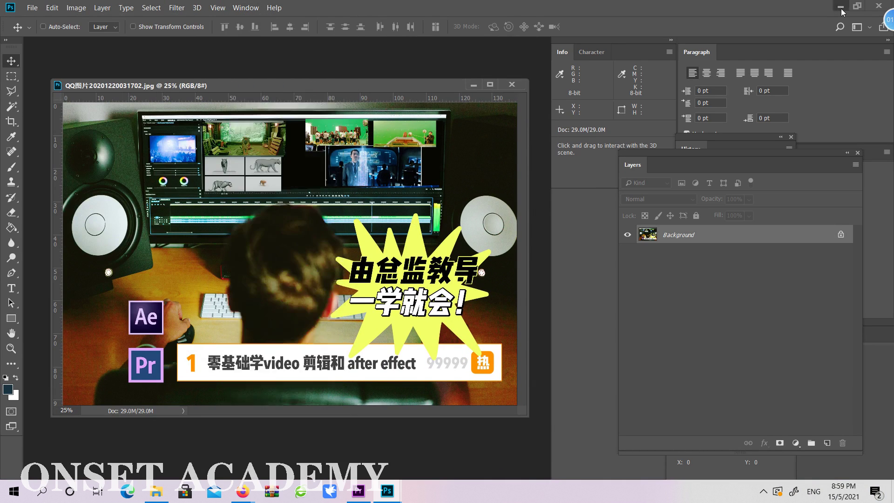
click(840, 6)
click(8, 19)
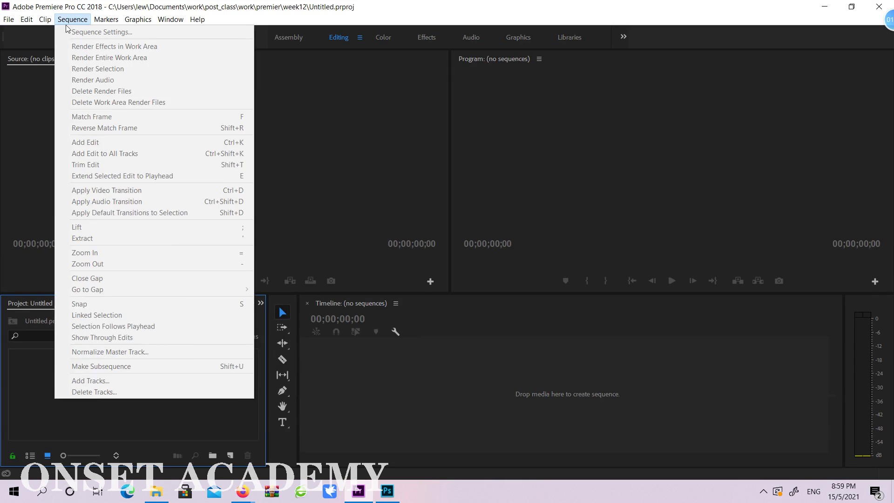
mouse_move(197, 20)
click(383, 16)
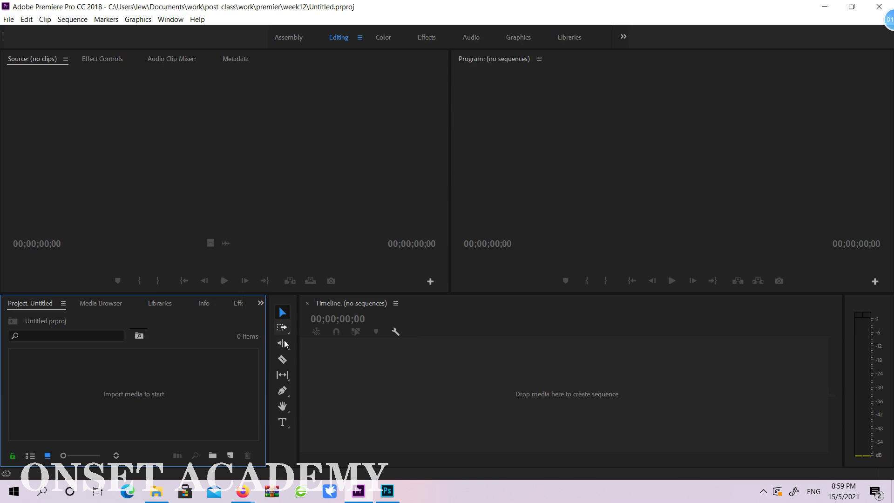
Step: Compare the tools available in Premiere Pro with those in Photoshop, trying several including the Type tool in each
click(282, 375)
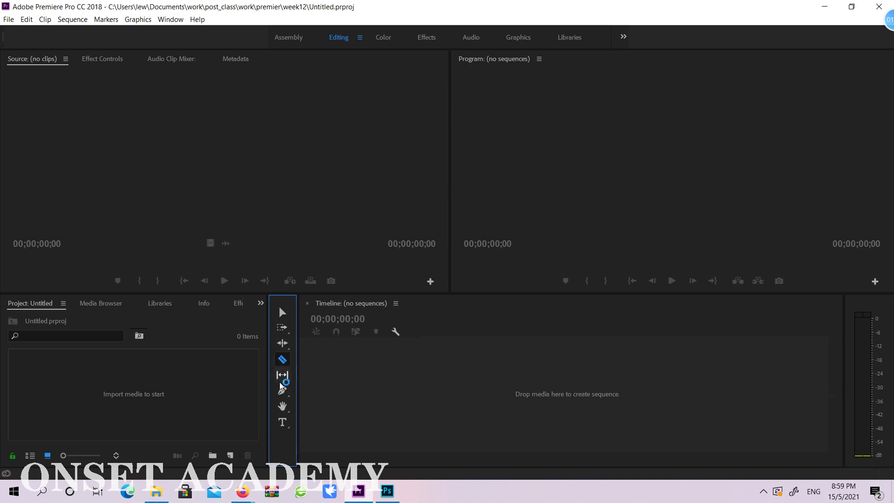
click(282, 422)
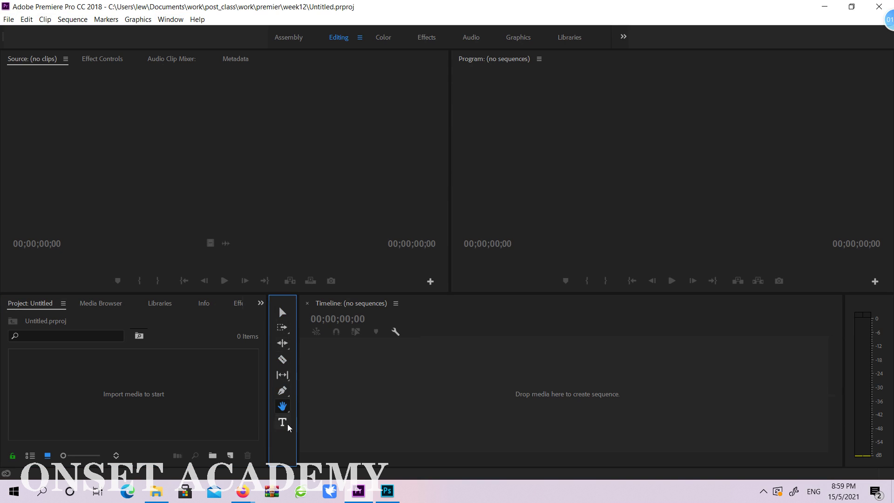
key(alt+Tab)
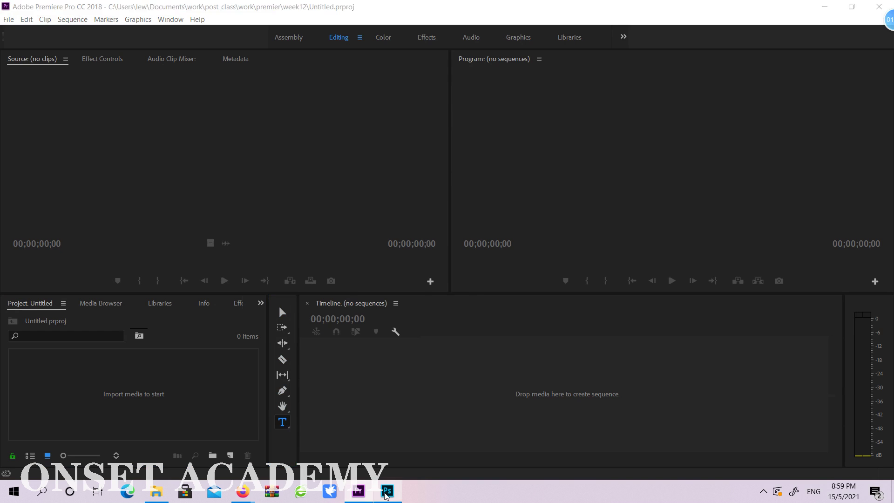
click(12, 75)
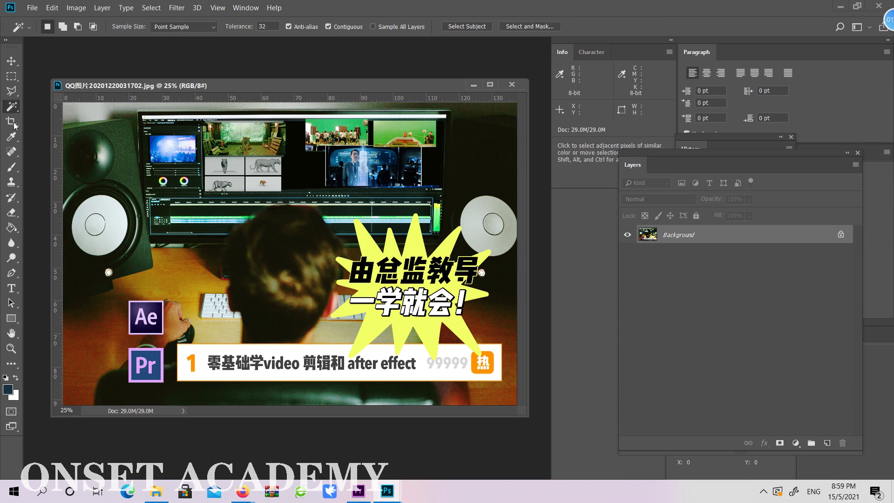
click(12, 228)
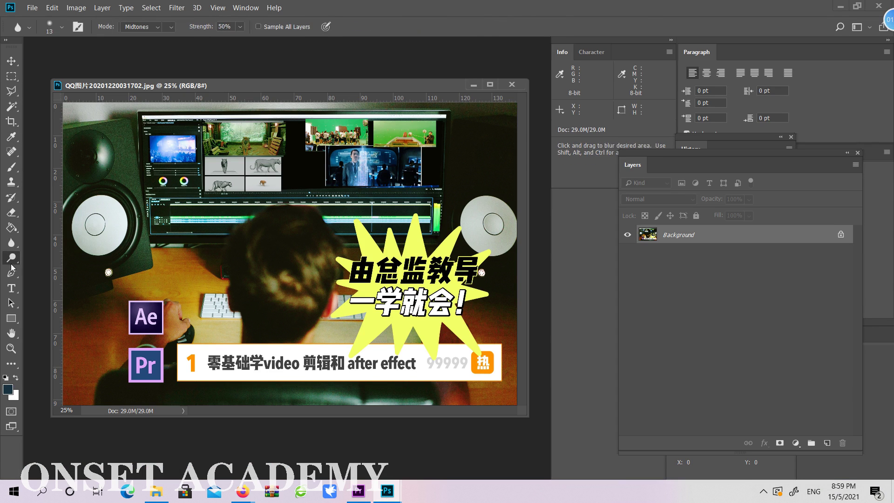
click(12, 288)
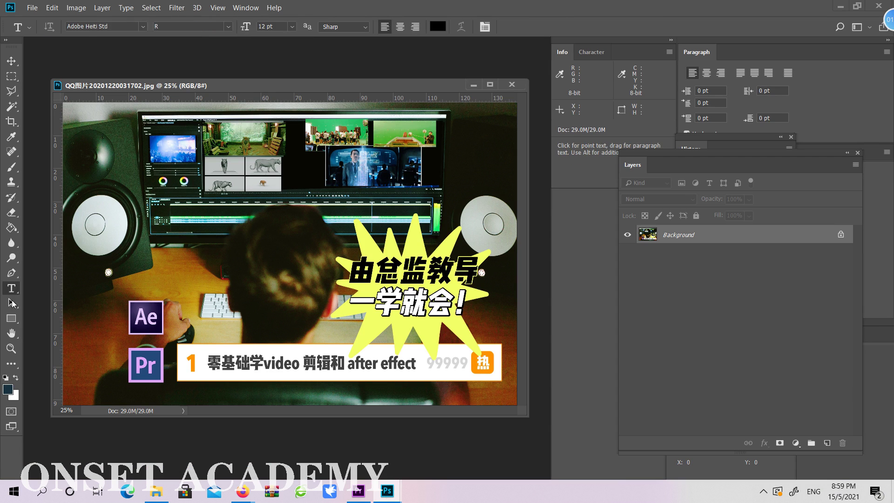
Step: Draw a rectangular marquee selection about 54 × 32 cm across the monitor and the man's head
click(12, 76)
drag(252, 163, 430, 269)
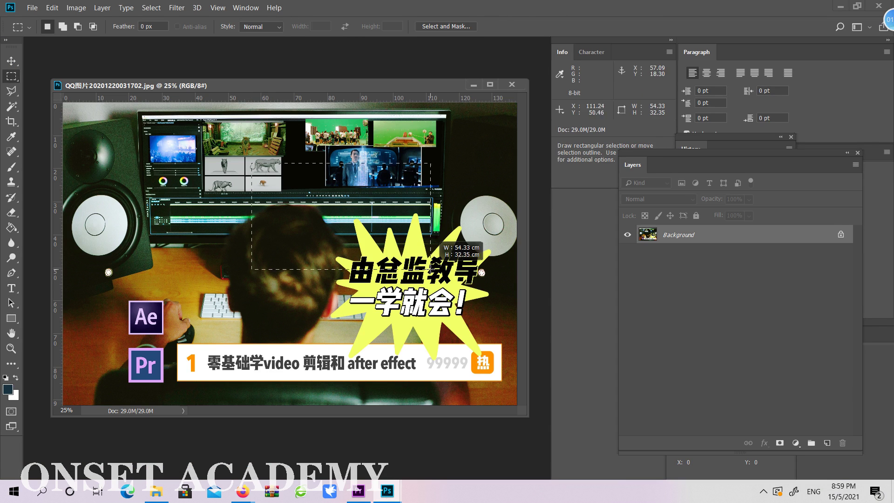
Step: Outline the large speaker beside the monitor with a closed Polygonal Lasso selection
click(12, 90)
click(87, 119)
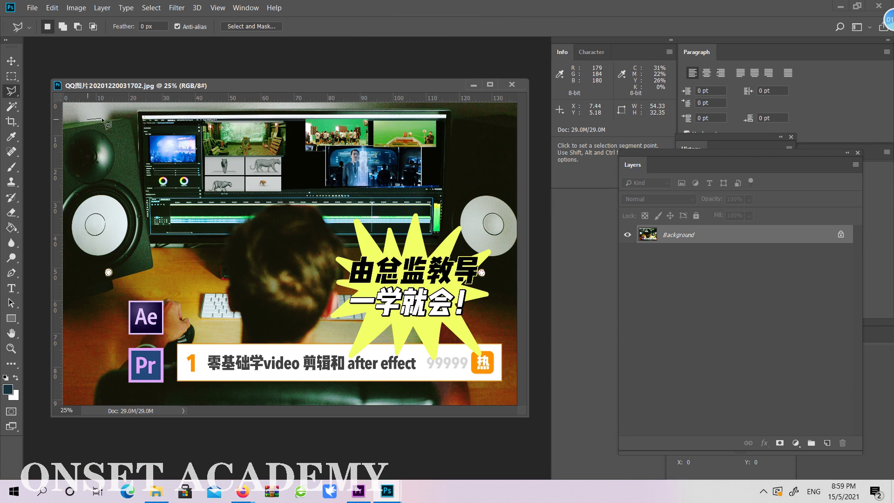
click(127, 117)
click(151, 269)
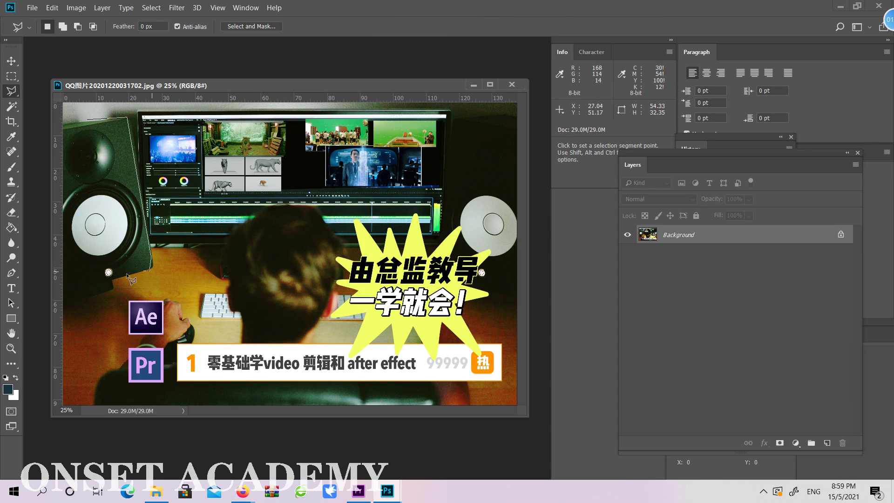
click(113, 279)
click(114, 288)
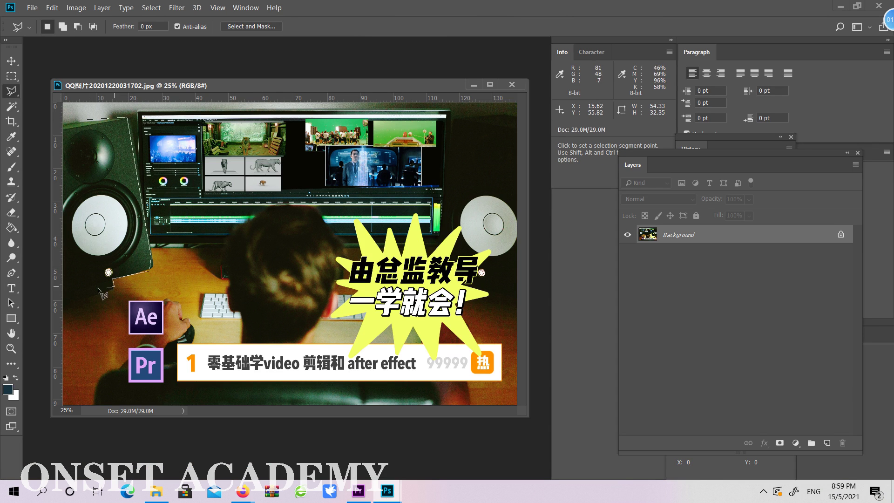
click(63, 126)
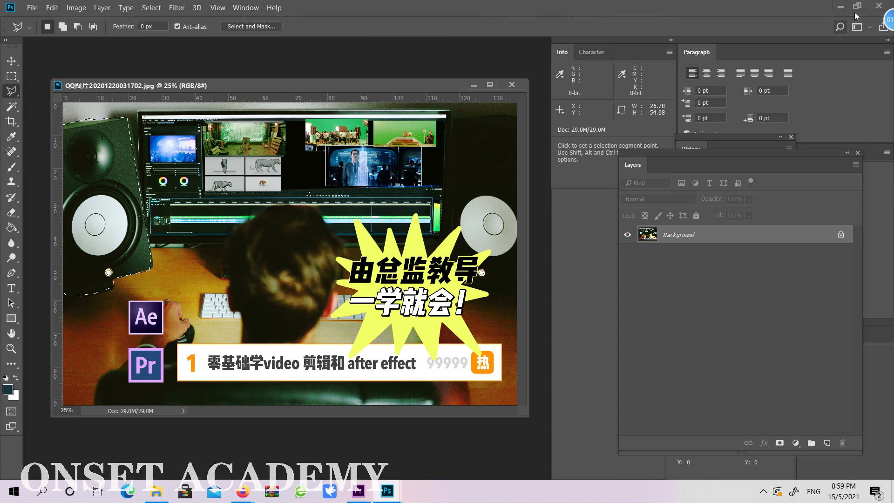
Step: Switch back to Premiere Pro, try the Razor Tool and make the Selection Tool active
click(841, 7)
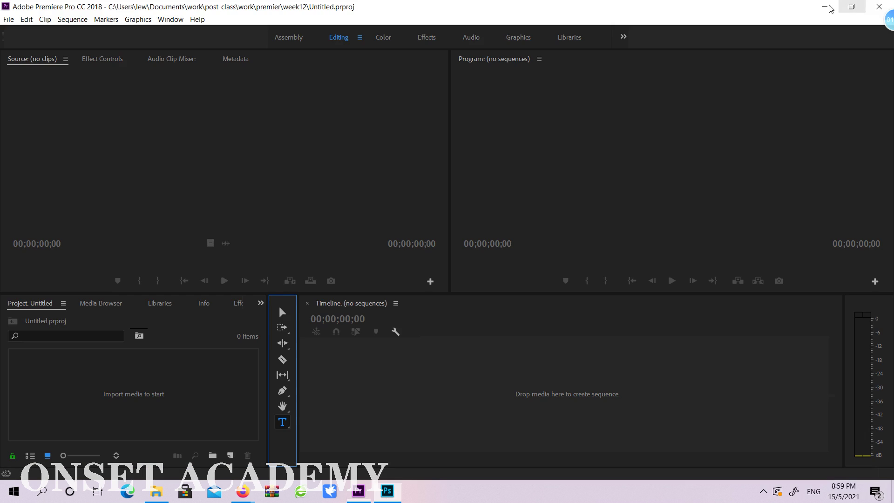
click(282, 359)
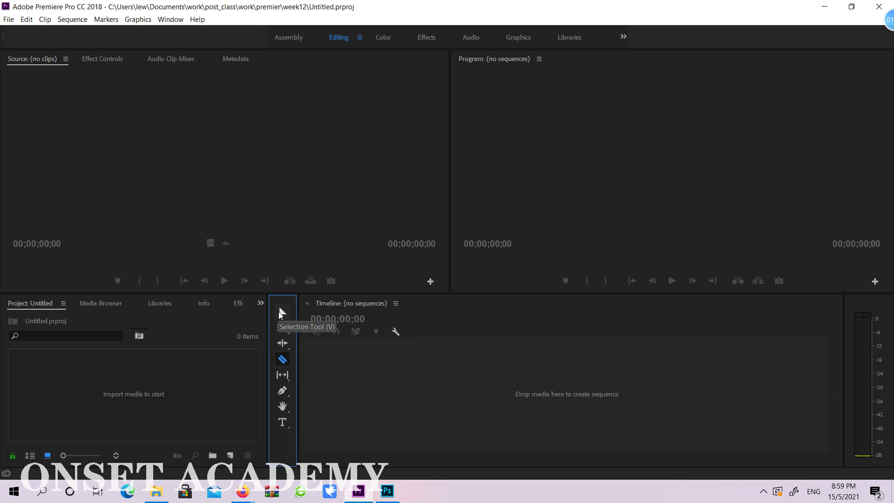
click(280, 312)
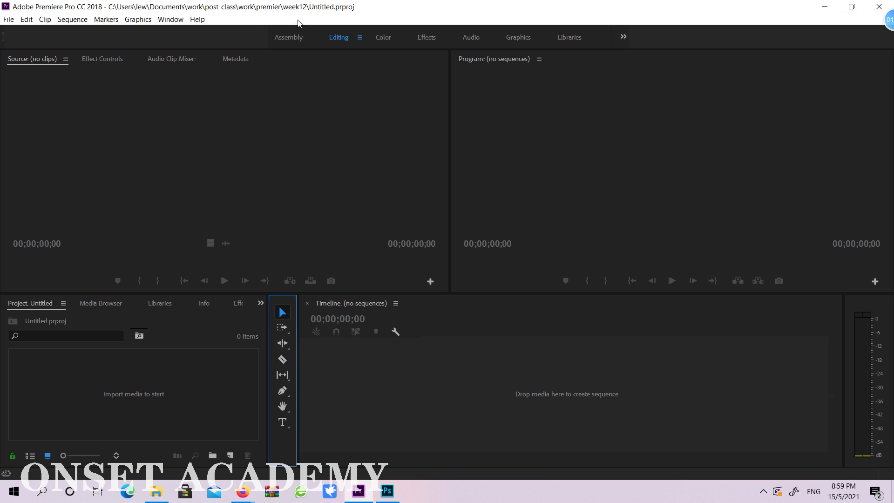
Step: Start importing media into the empty project and look through the clips in the arabica_cafe folder
click(169, 386)
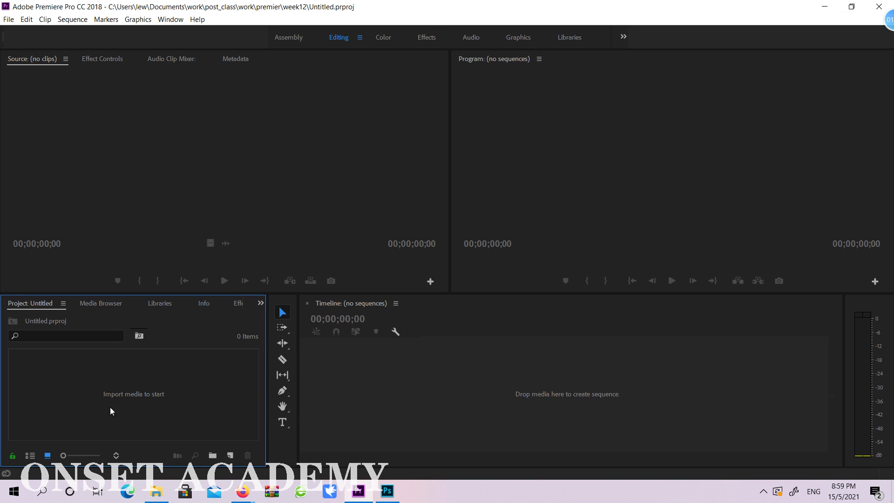
double_click(122, 373)
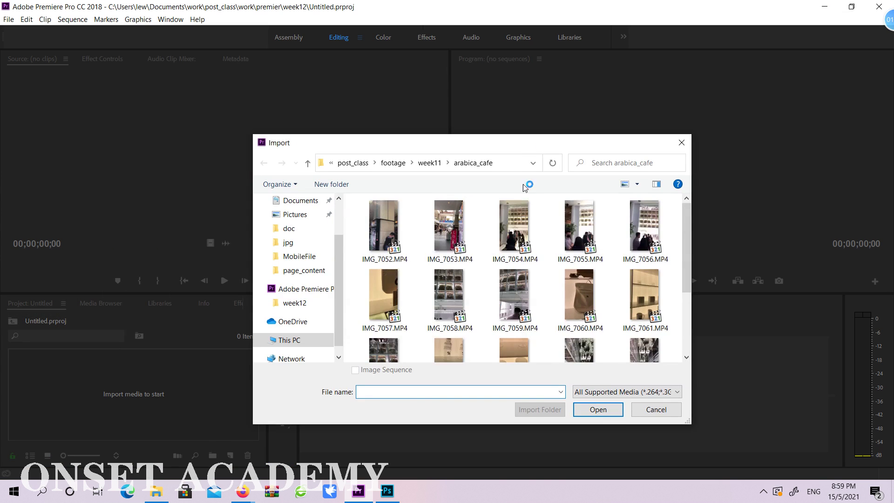
scroll(574, 274, down, 2)
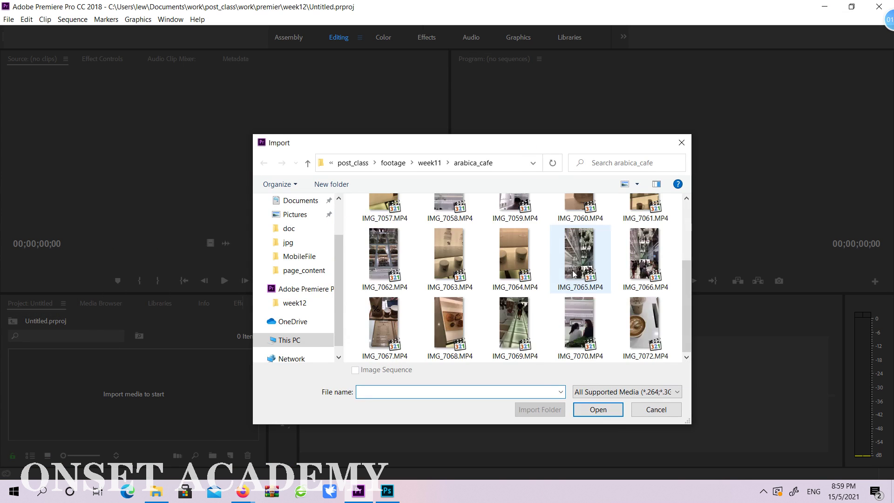
Step: Look through the footage in the week11 coffee_house folder and the week10 folder for clips to import
click(429, 163)
click(511, 347)
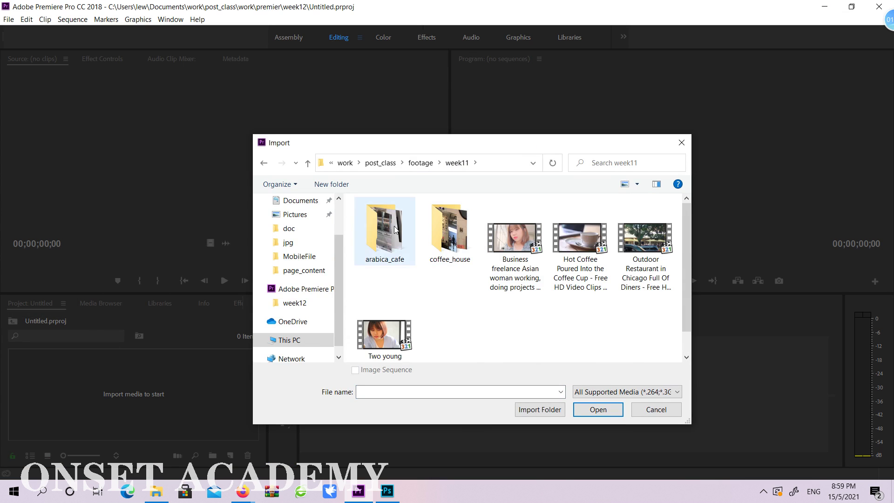
double_click(456, 232)
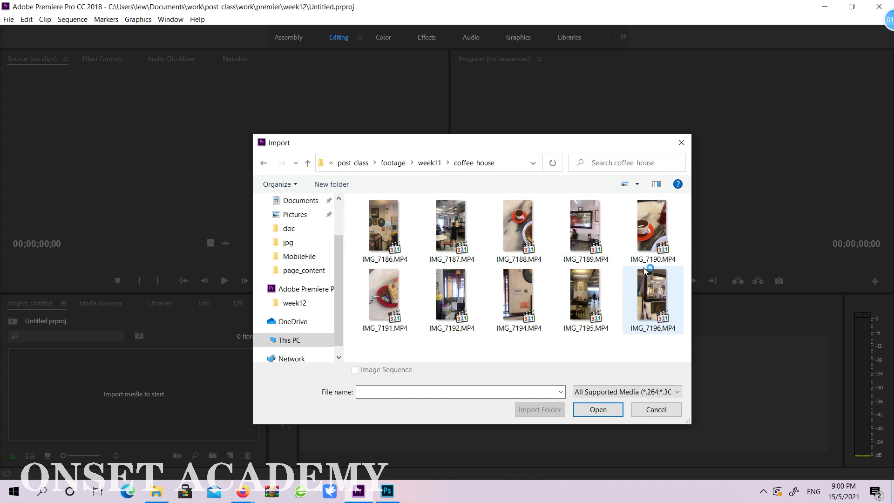
click(429, 163)
click(418, 165)
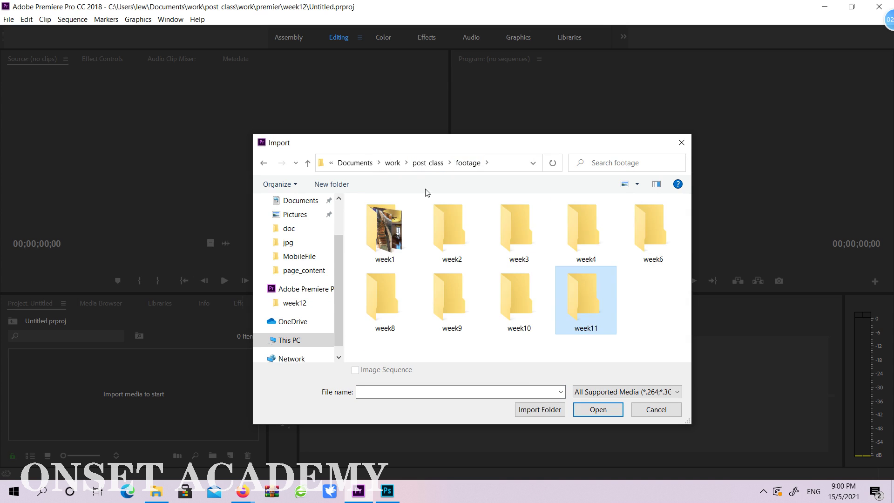
click(534, 311)
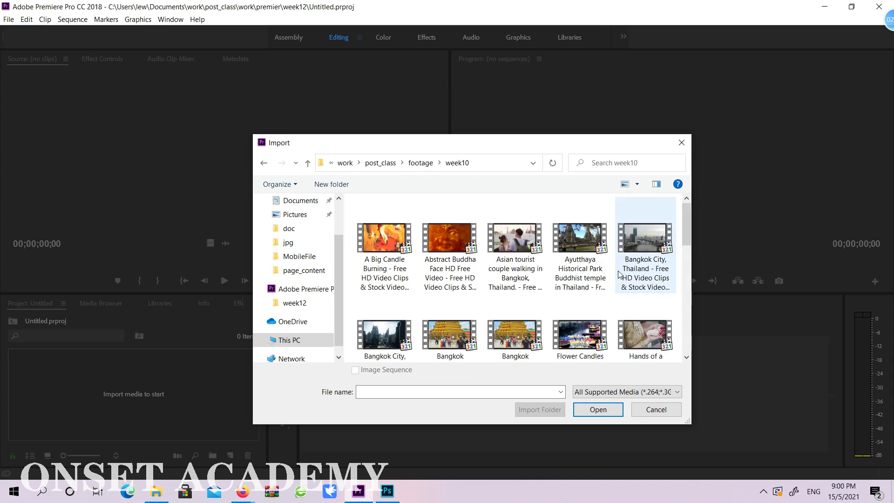
scroll(627, 265, down, 8)
scroll(620, 261, up, 3)
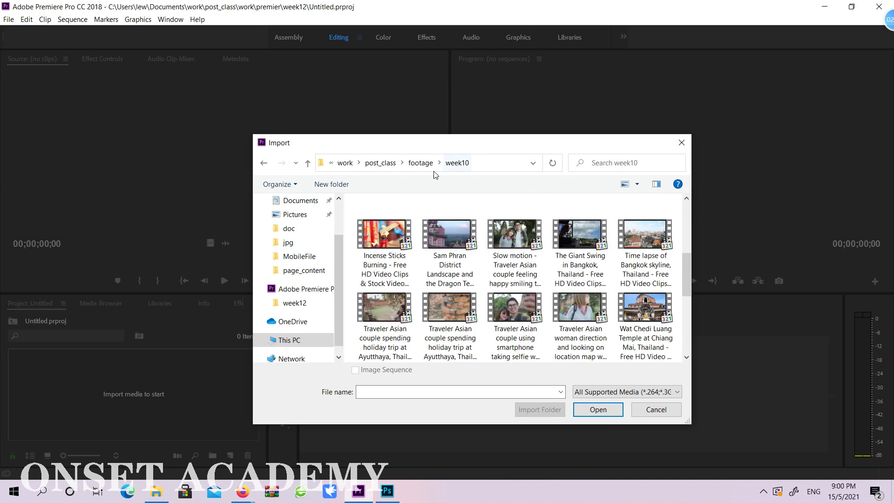
Step: Look through the clips in the airport folder of the week2 footage for media to import
click(420, 164)
click(464, 243)
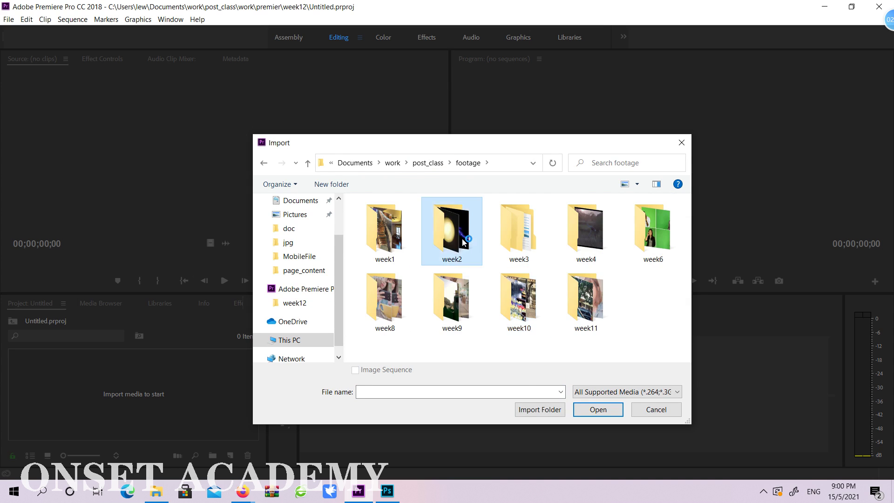
double_click(463, 242)
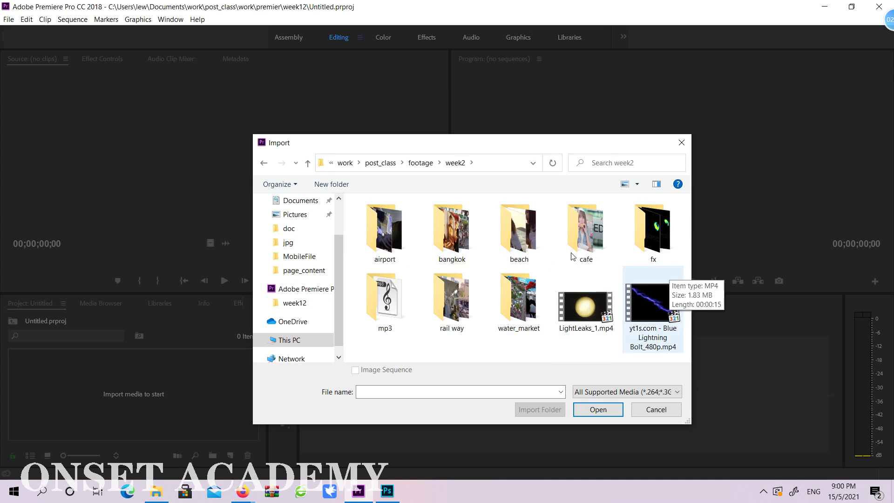
double_click(397, 223)
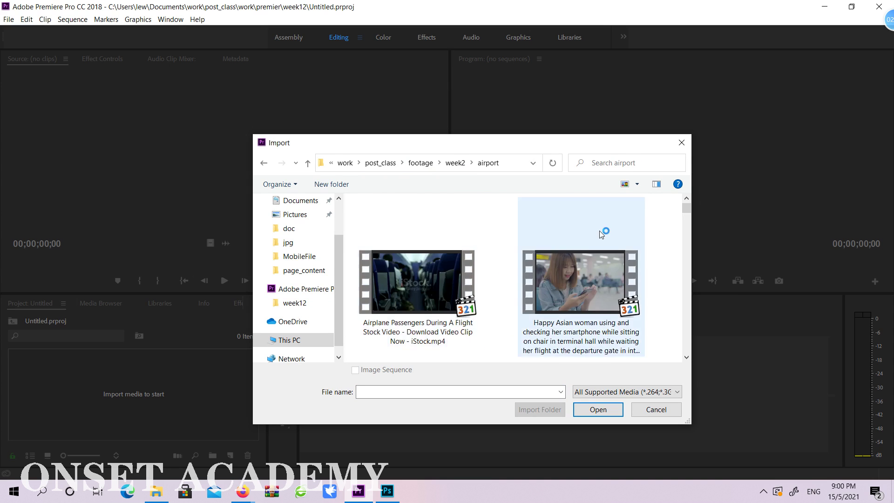
scroll(601, 230, down, 3)
scroll(600, 230, down, 5)
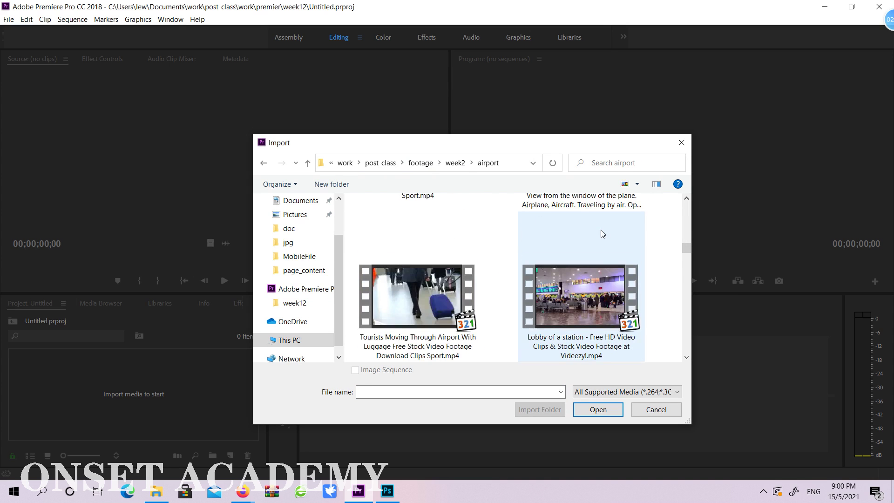
scroll(600, 230, down, 5)
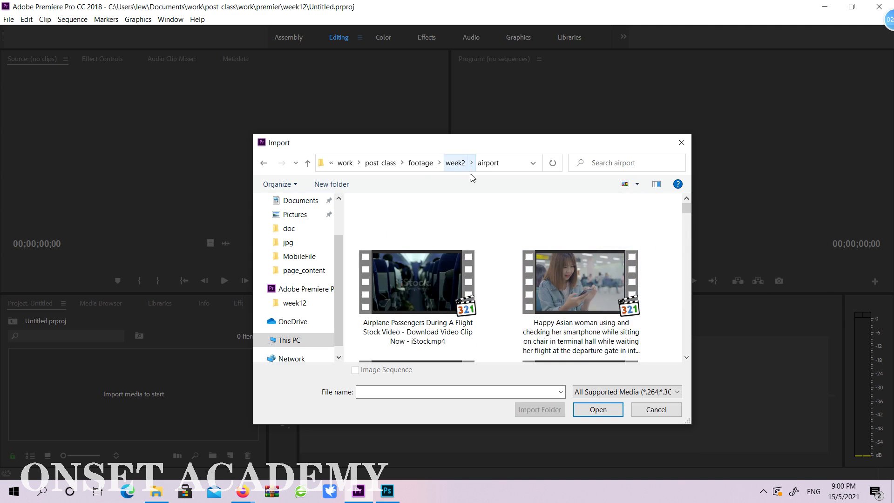
Step: Import the whole airport folder from week2 into the project as a bin and dismiss the import failure report
click(455, 163)
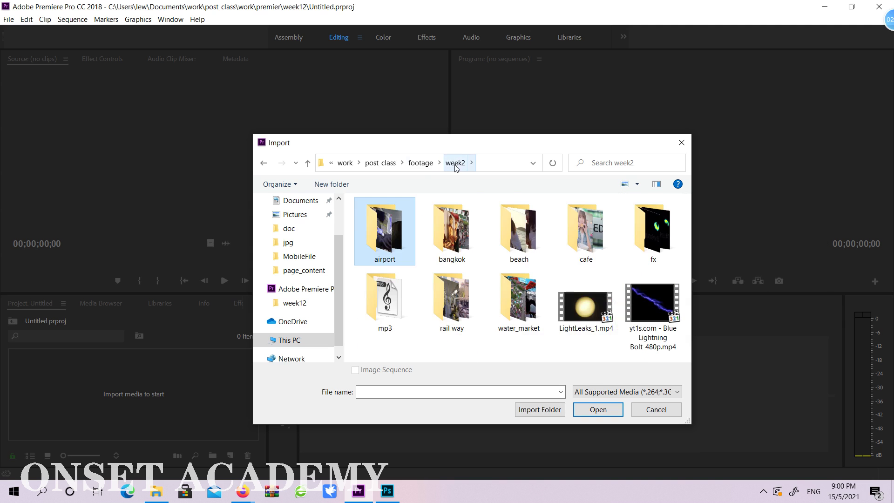
double_click(397, 247)
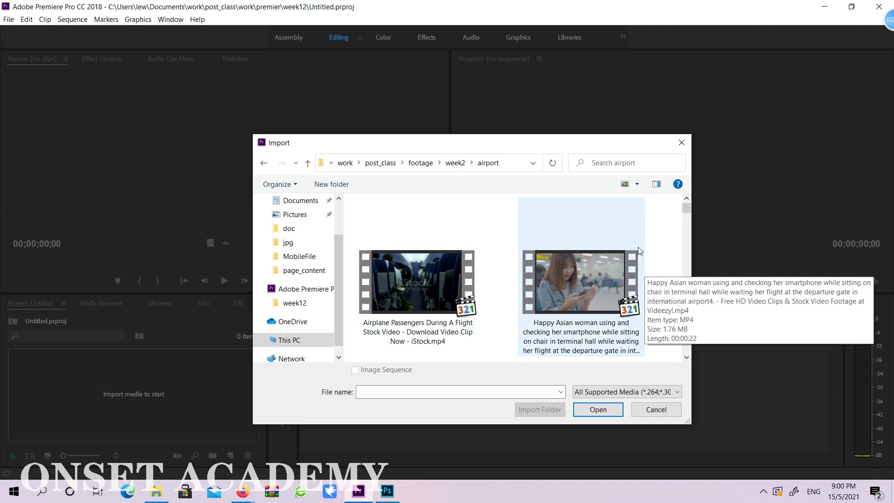
click(456, 164)
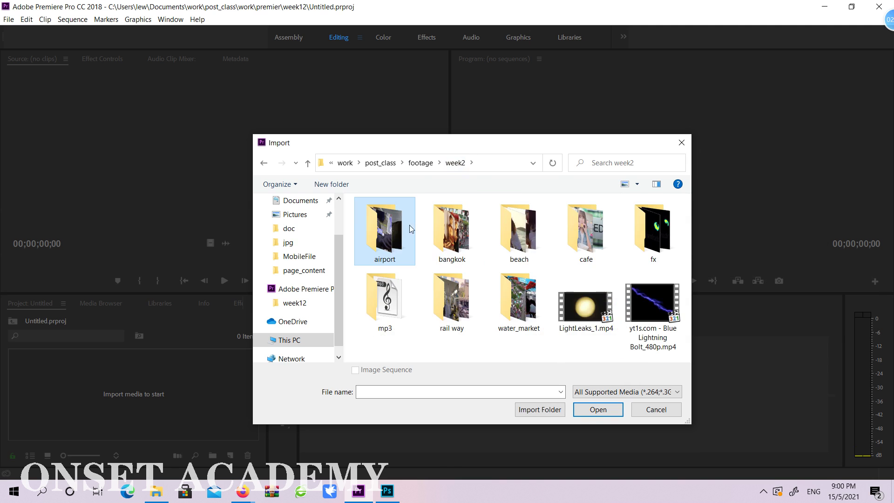
click(558, 412)
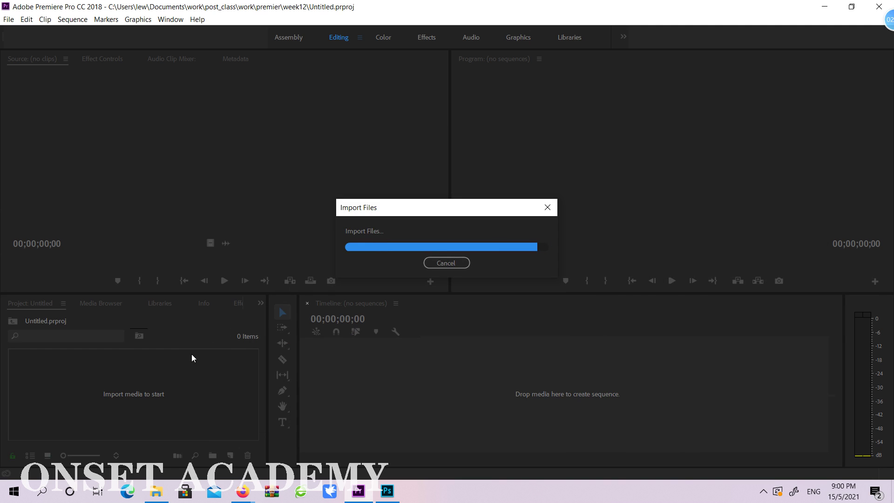
click(429, 310)
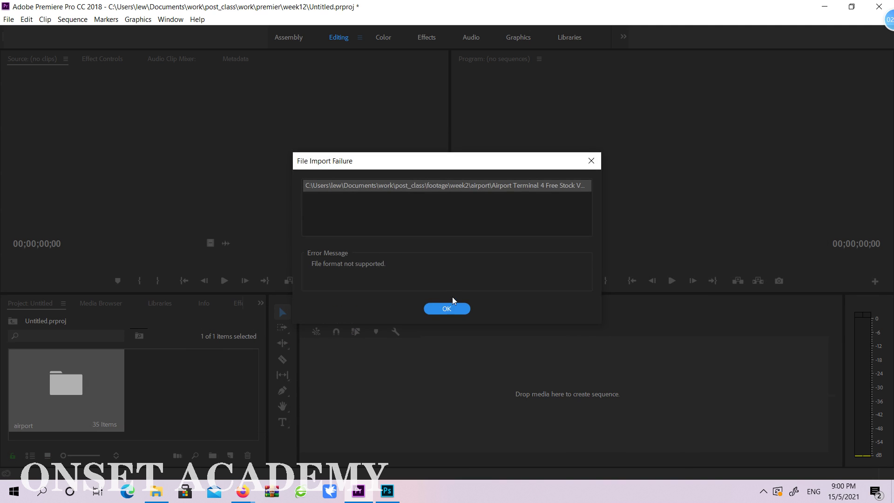
click(445, 303)
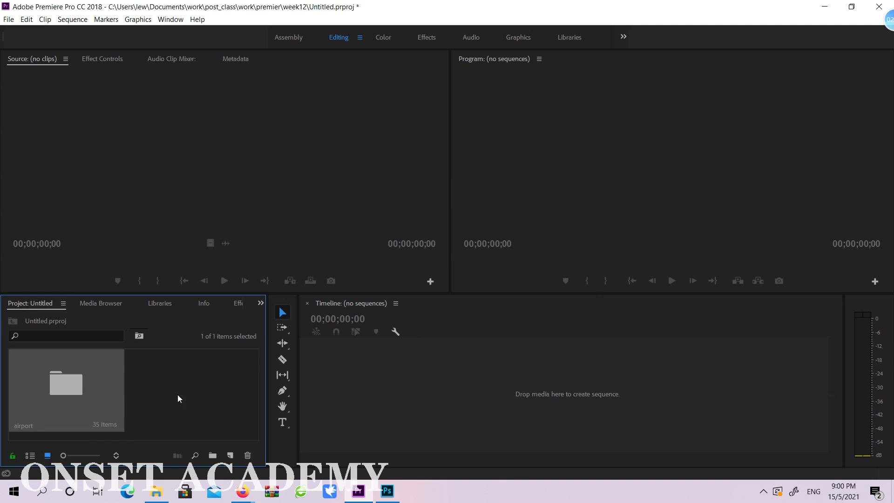
Step: Browse the airport bin and create a new sequence from the 170422B_004_Airport_UHD clip
double_click(61, 381)
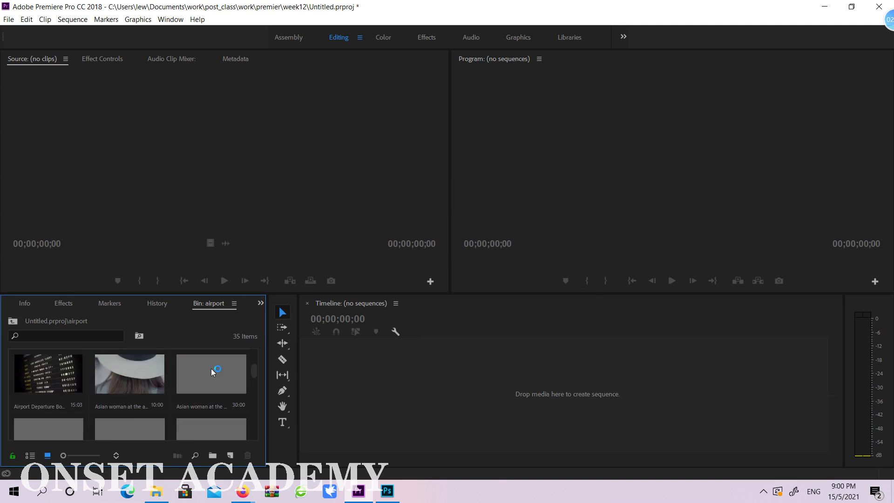
scroll(197, 371, up, 5)
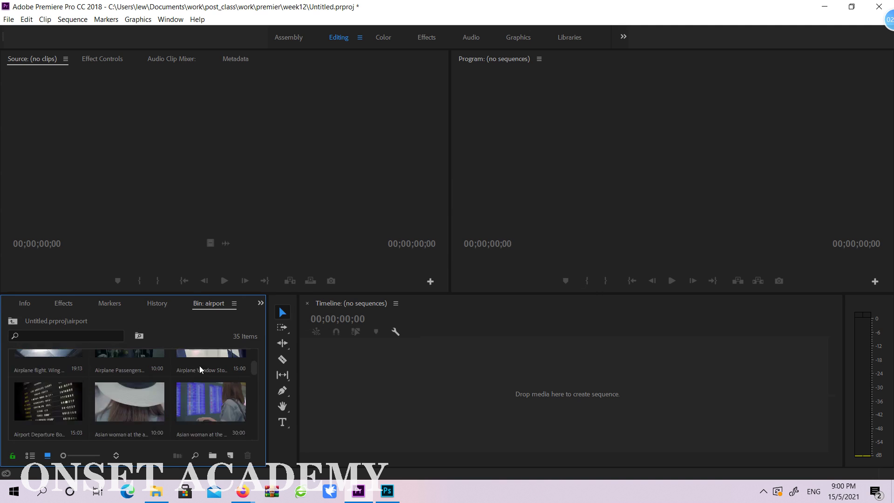
click(11, 321)
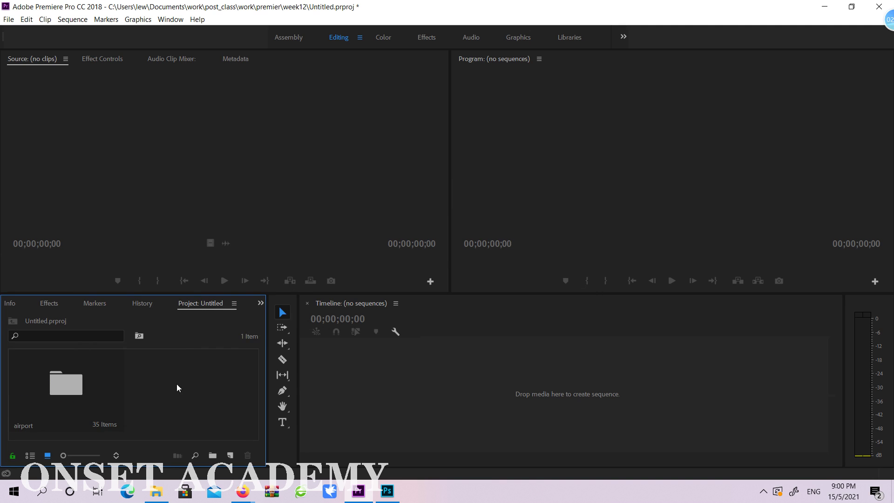
double_click(71, 391)
click(59, 380)
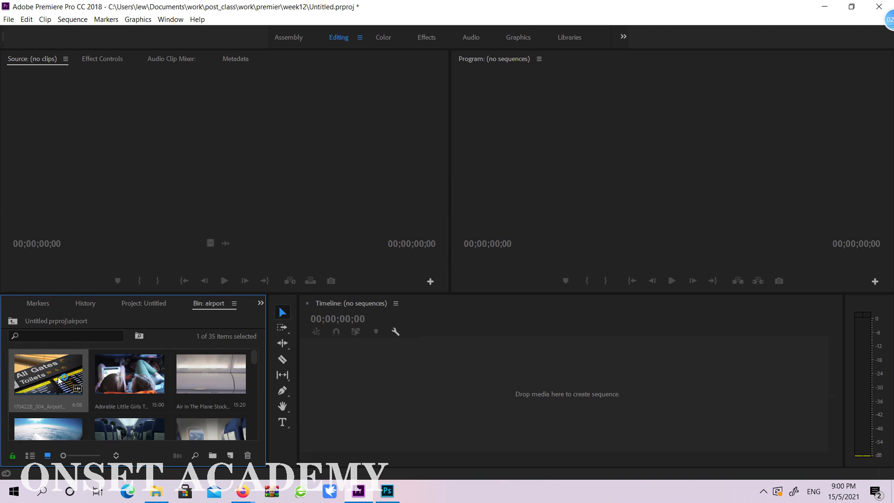
drag(157, 388, 427, 382)
Step: Cut the airport sign clip at 00:00:02:03 with the Razor Tool and delete the part after the cut
drag(458, 325, 500, 376)
click(502, 385)
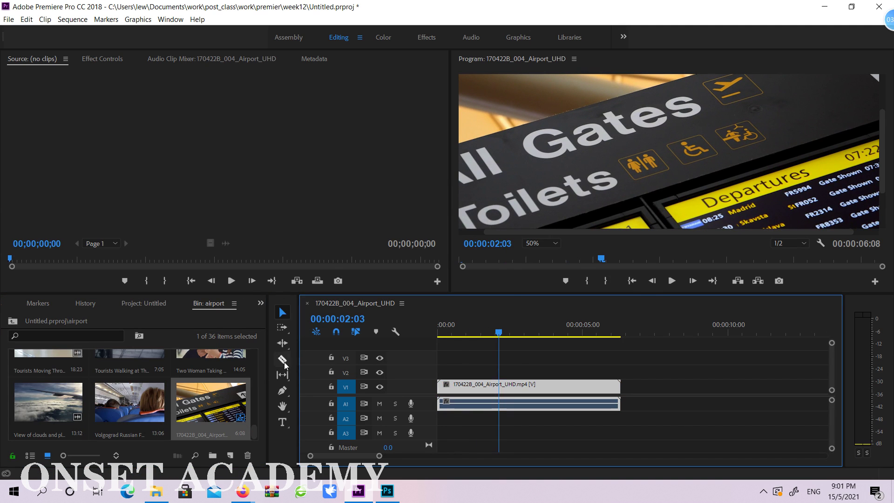
click(282, 359)
click(499, 390)
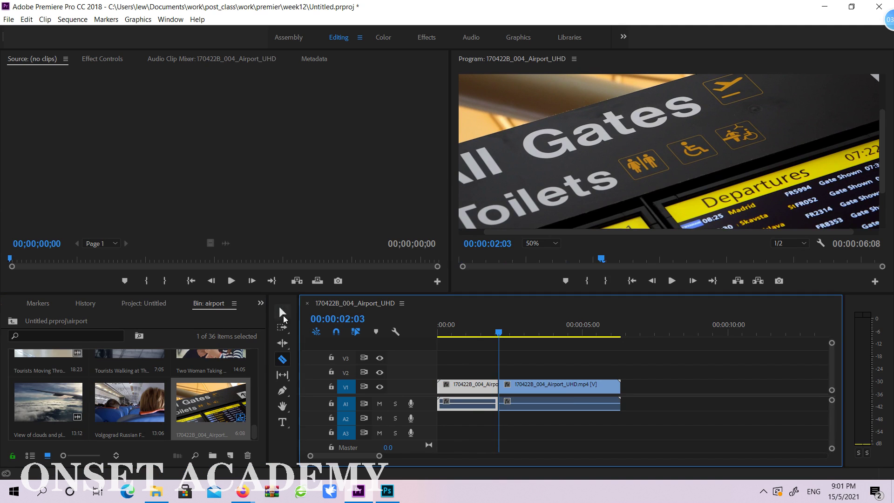
key(v)
key(Delete)
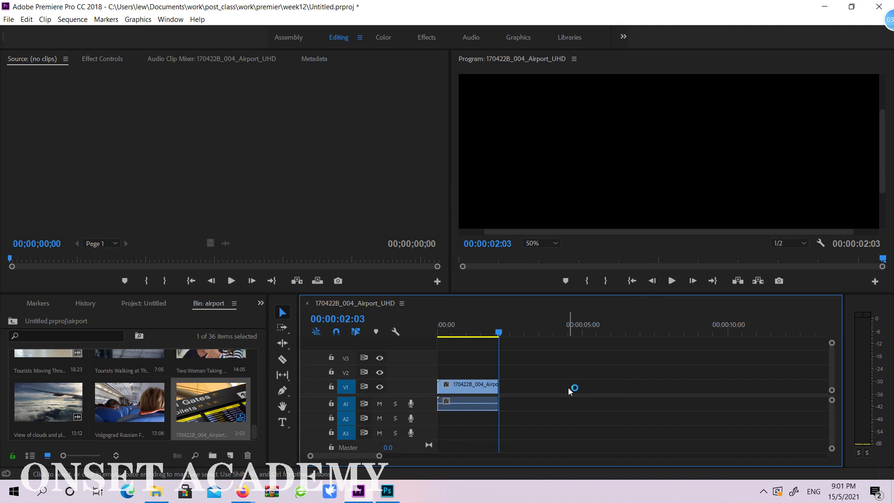
Step: Scrub back to about 00:00:01:05 in the shortened clip and set the Program monitor zoom to 25%
click(496, 330)
drag(497, 331, 475, 331)
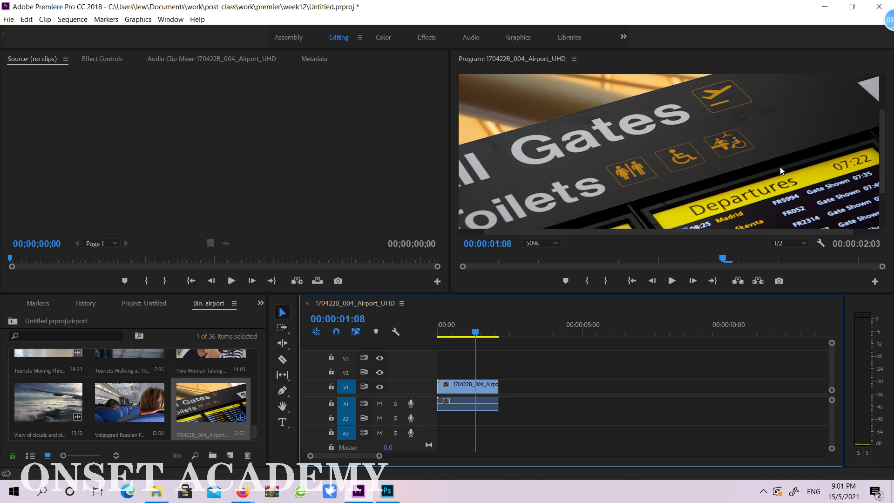
scroll(782, 171, up, 3)
click(542, 243)
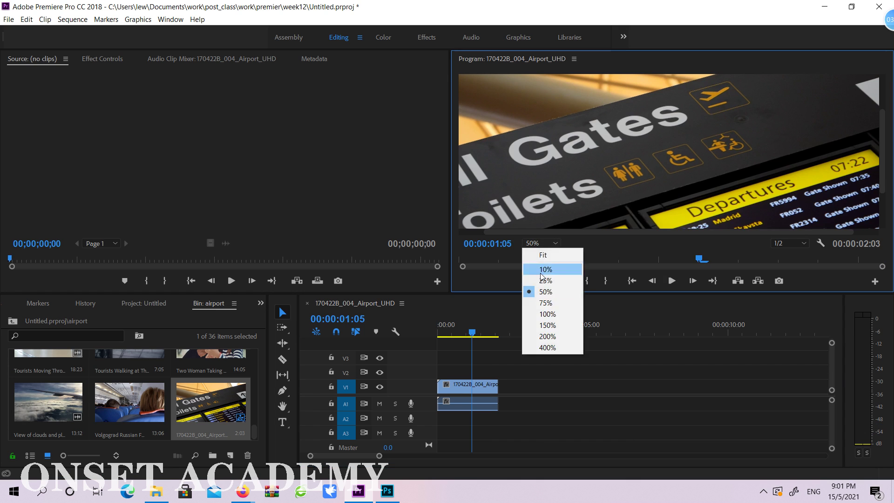
click(544, 280)
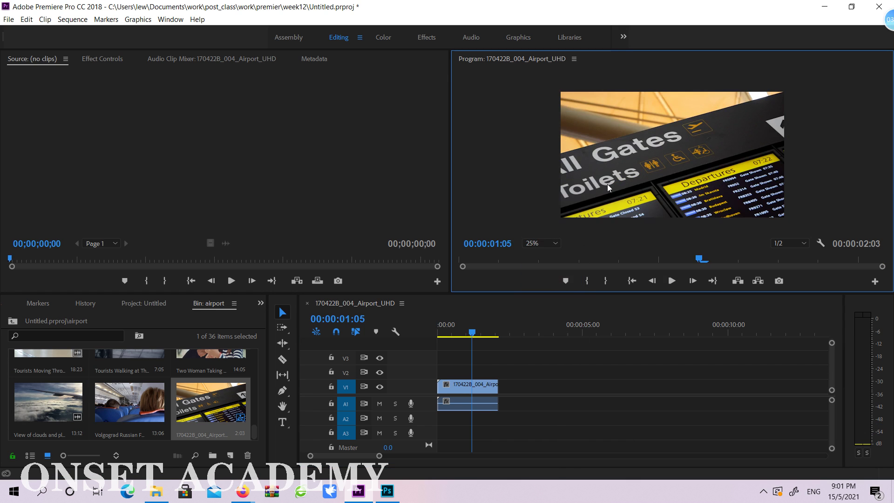
Step: Place the Volgograd airplane interior clip directly after the sign clip on V1 and move the playhead to 00:00:04:14
click(480, 332)
drag(149, 400, 499, 392)
click(531, 332)
click(570, 332)
Step: Scale the airplane interior clip up in the Program monitor until it fills the frame
click(658, 159)
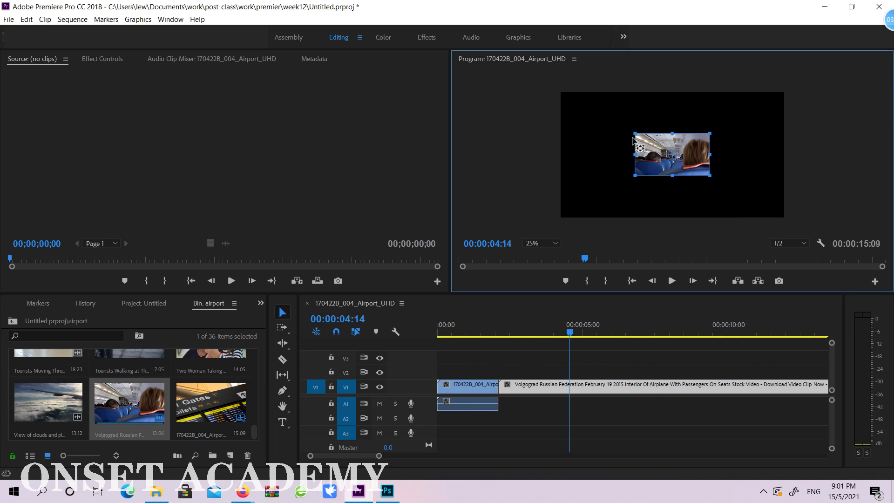
drag(636, 136, 585, 116)
drag(549, 106, 561, 92)
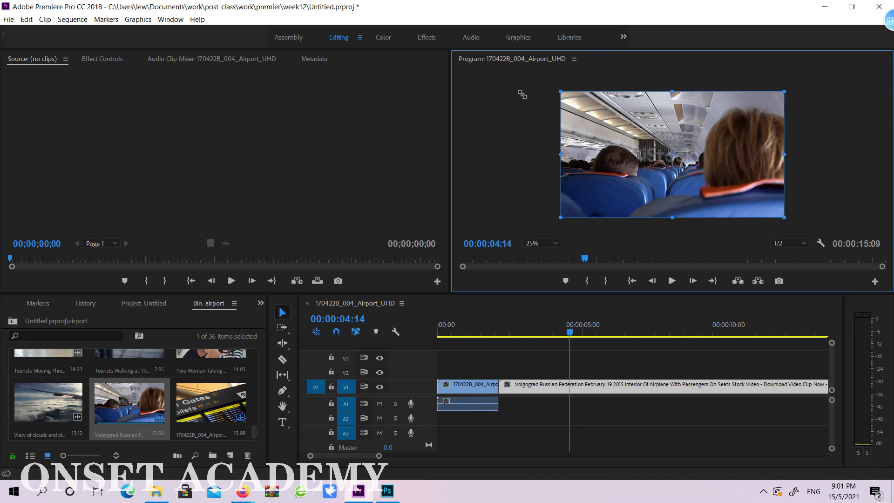
Step: Scrub back and forth across both clips in the sequence to review the picture and the cut between them
drag(600, 333, 643, 335)
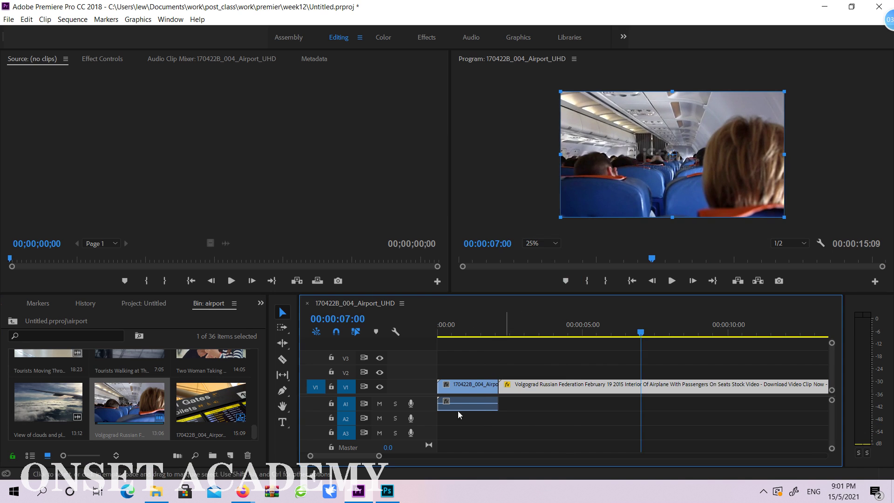
drag(566, 325, 571, 327)
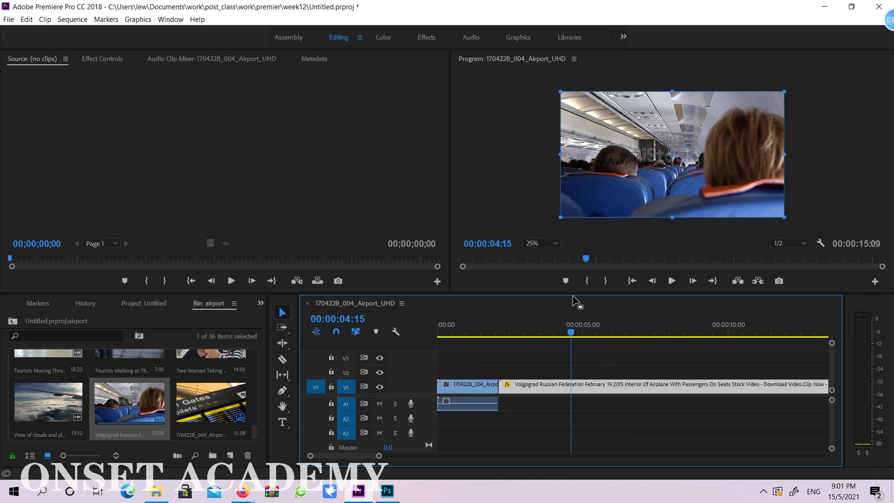
drag(506, 340, 470, 340)
click(446, 405)
click(524, 334)
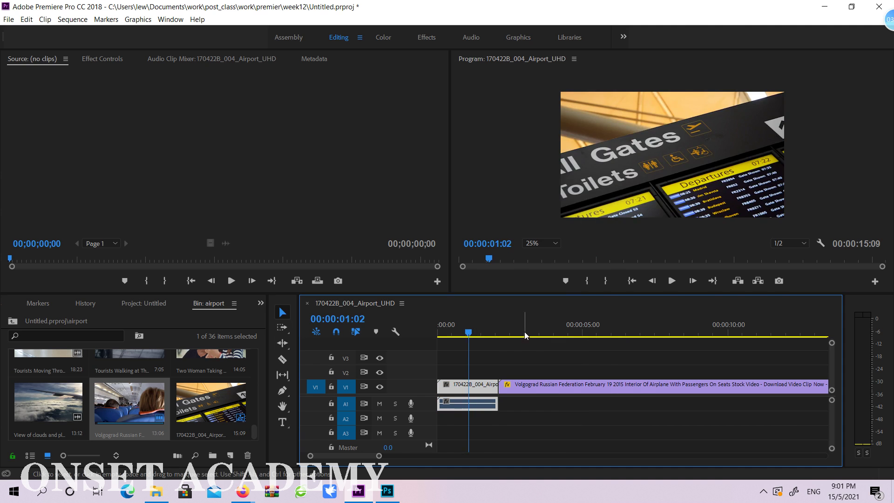
click(608, 335)
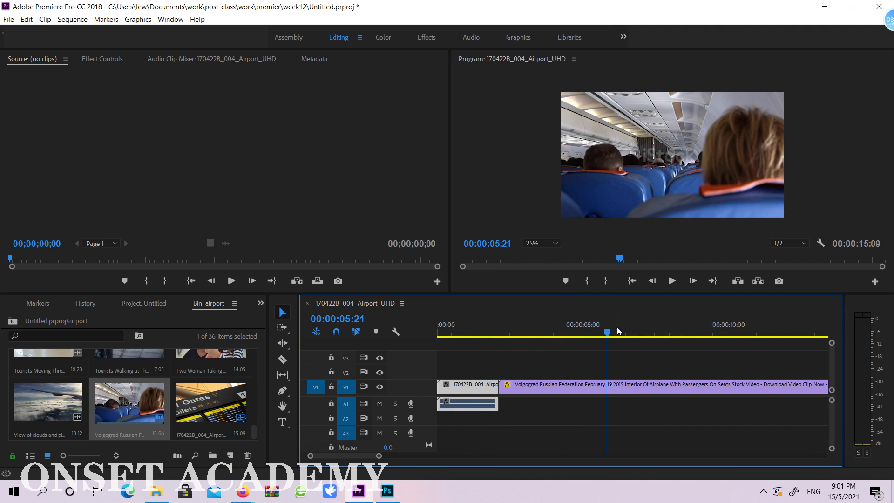
drag(465, 335, 543, 336)
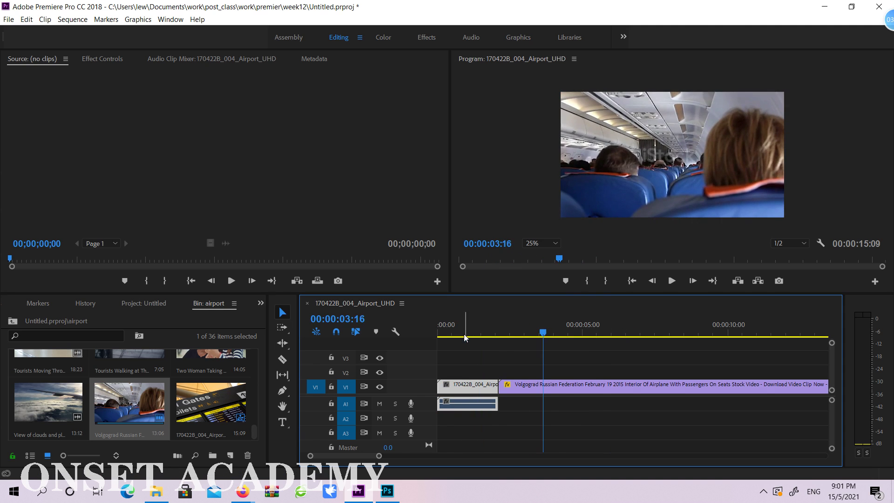
drag(464, 337, 607, 335)
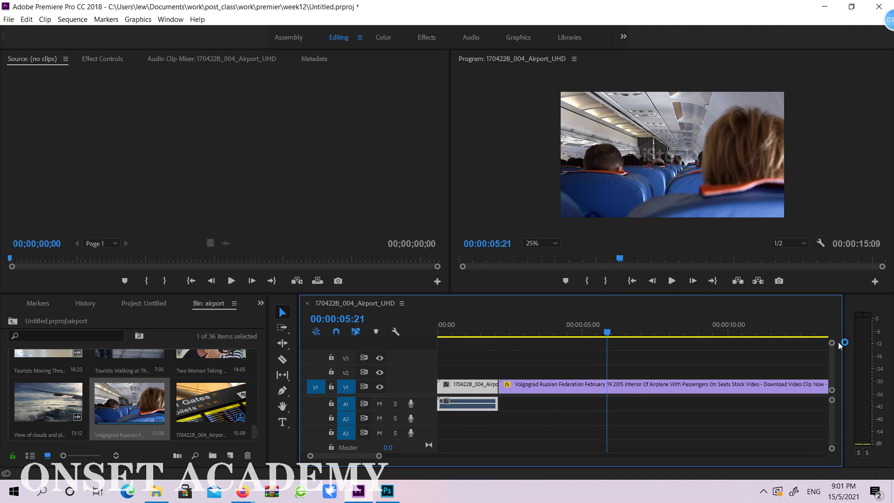
Step: Show the airplane interior clip's effect settings and add a 100% Opacity keyframe at 00:00:06:01
click(96, 60)
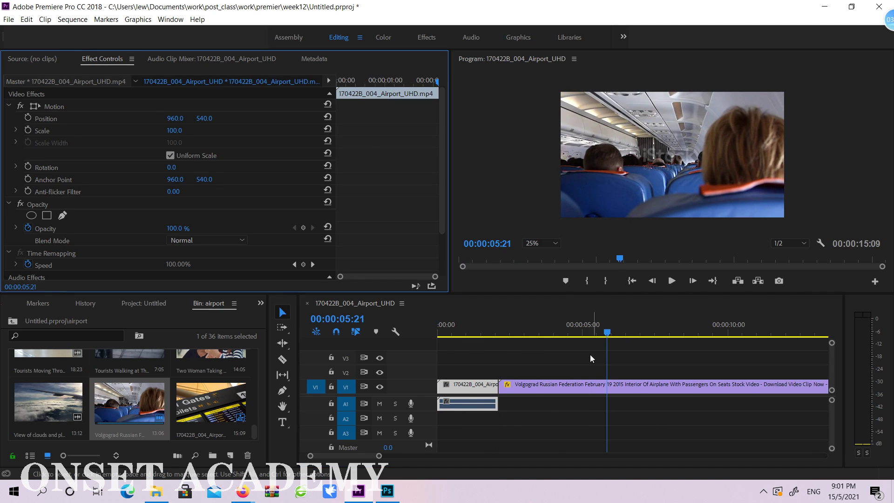
click(591, 388)
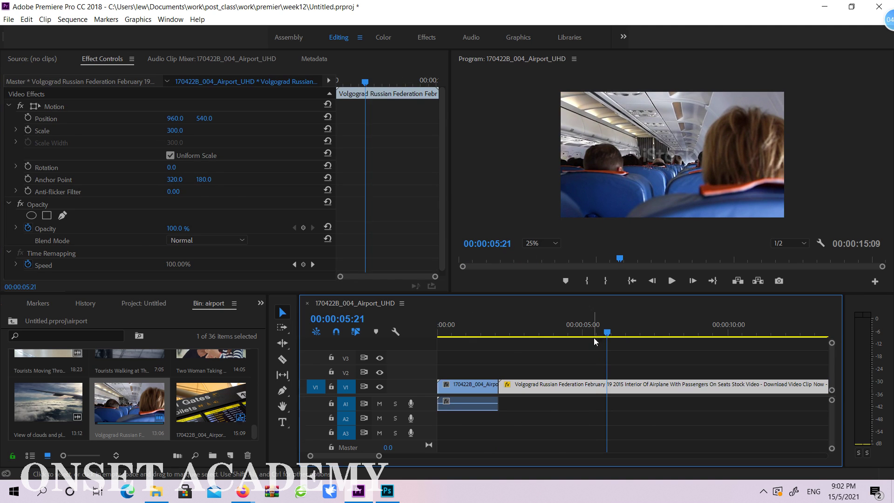
key(Right)
key(Right)
key(Right)
key(Right)
key(Right)
key(Right)
key(Right)
key(Right)
key(Right)
key(Right)
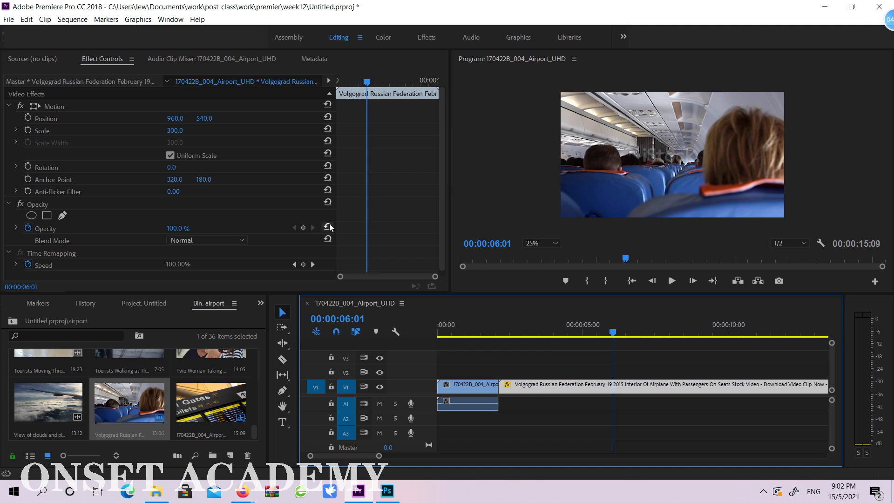
click(306, 228)
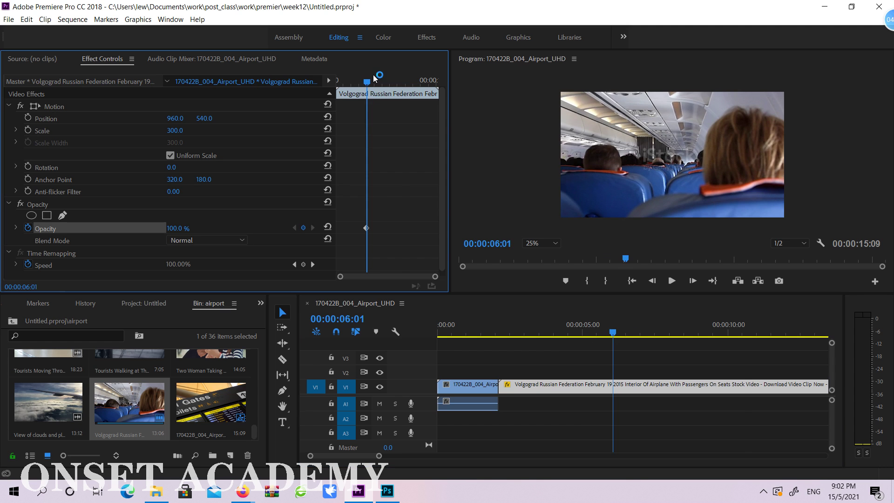
Step: Set the airplane interior clip's Opacity to 0% at 00:00:10:14 to create a fade-out
drag(368, 100, 401, 100)
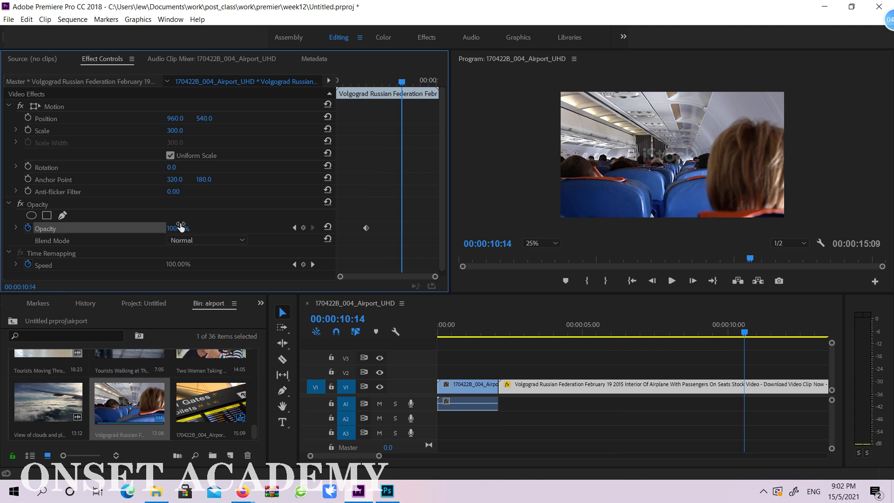
drag(181, 228, 135, 228)
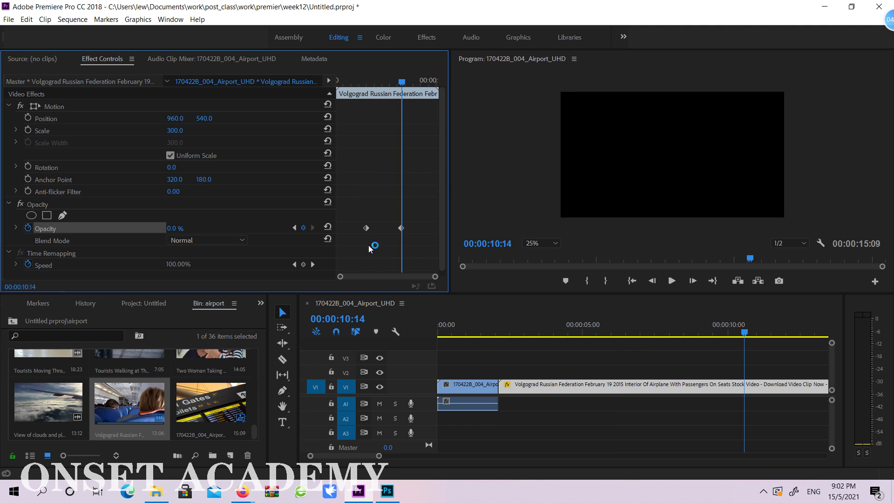
Step: Undo the opacity keyframes, scaling and clip edits until the airport sequence itself is removed from the project
drag(750, 325, 733, 335)
click(32, 59)
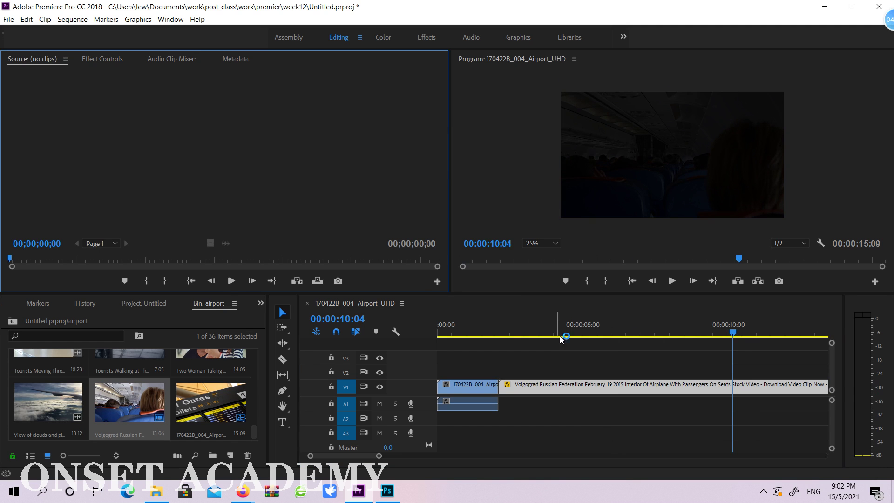
click(535, 408)
key(ctrl+z)
key(ctrl+z)
key(ctrl+z)
key(ctrl+z)
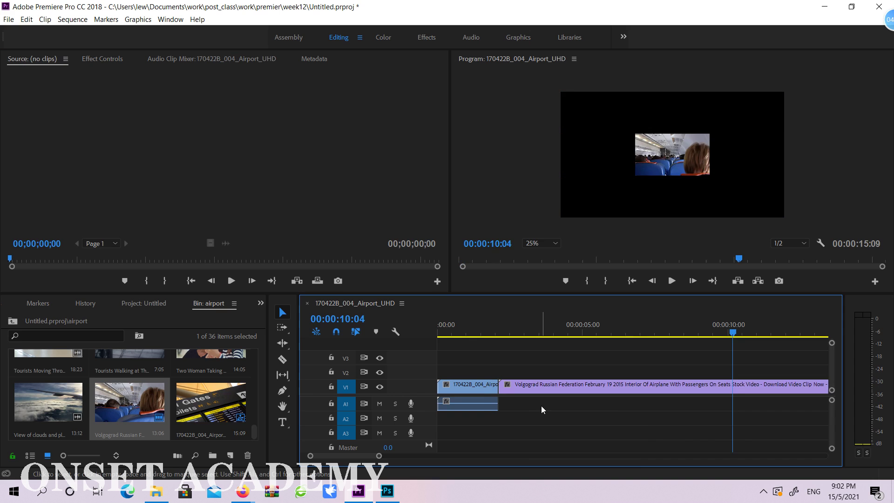
key(ctrl+z)
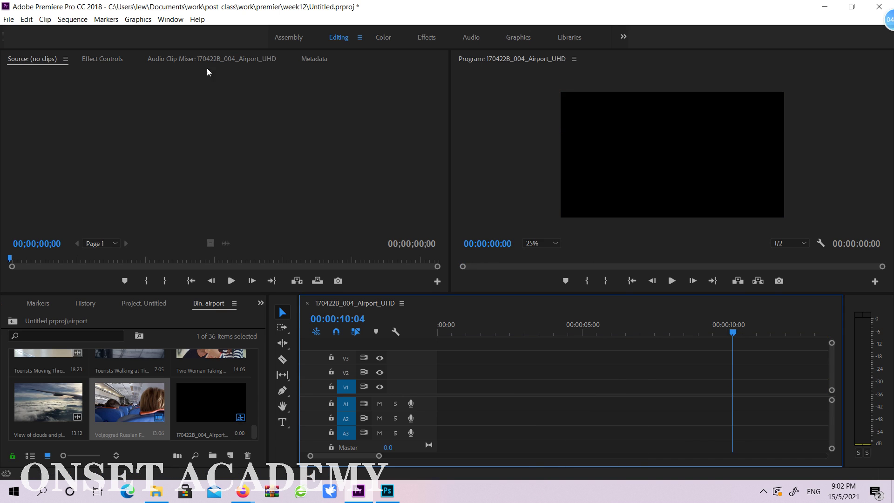
key(ctrl+z)
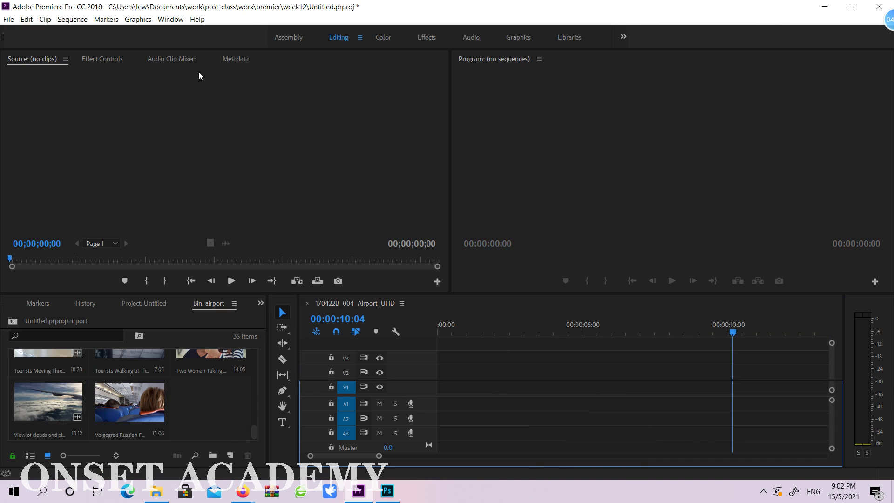
click(72, 19)
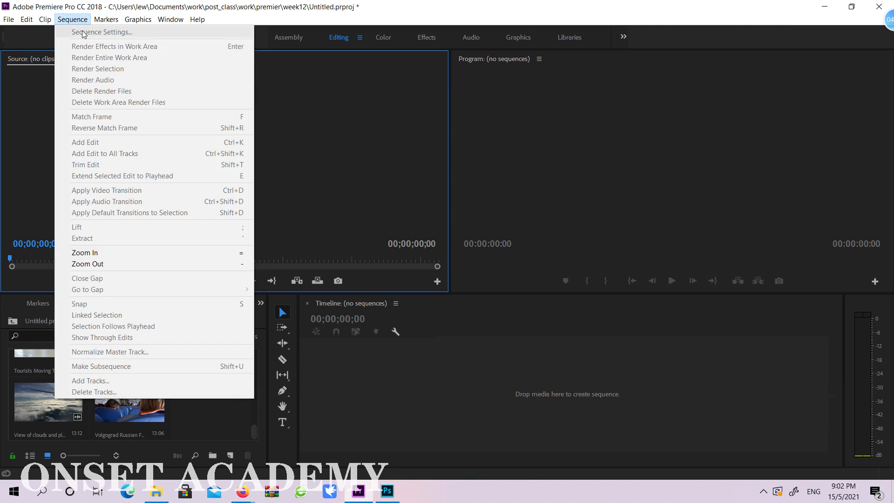
click(441, 347)
click(73, 19)
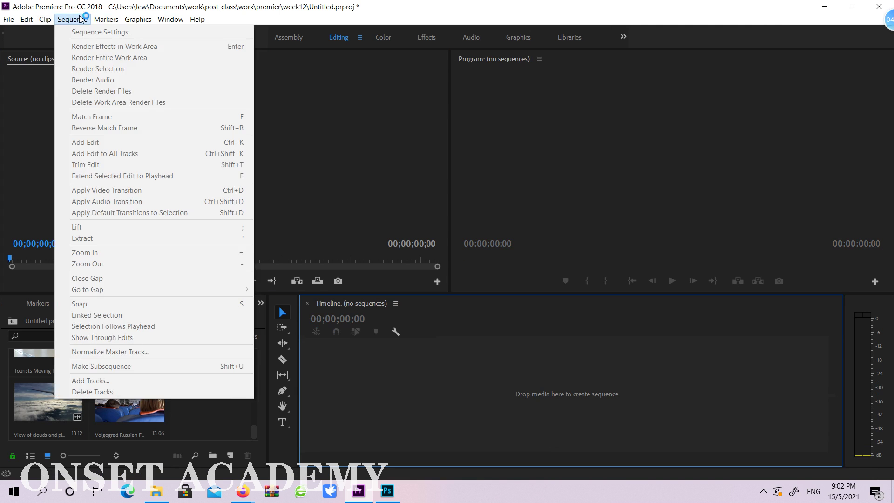
click(431, 358)
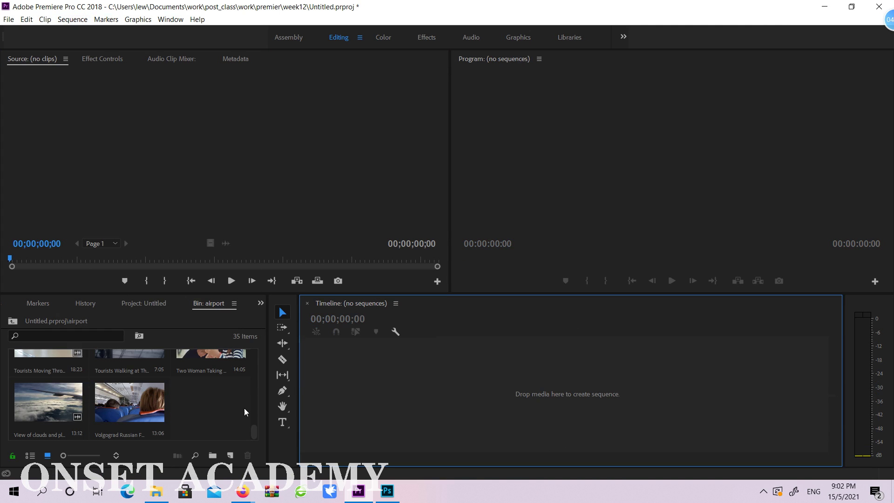
click(12, 320)
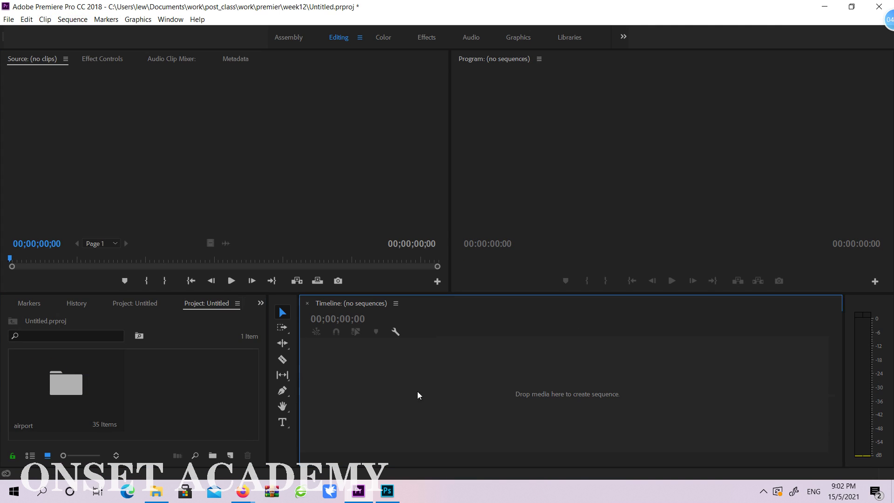
click(72, 19)
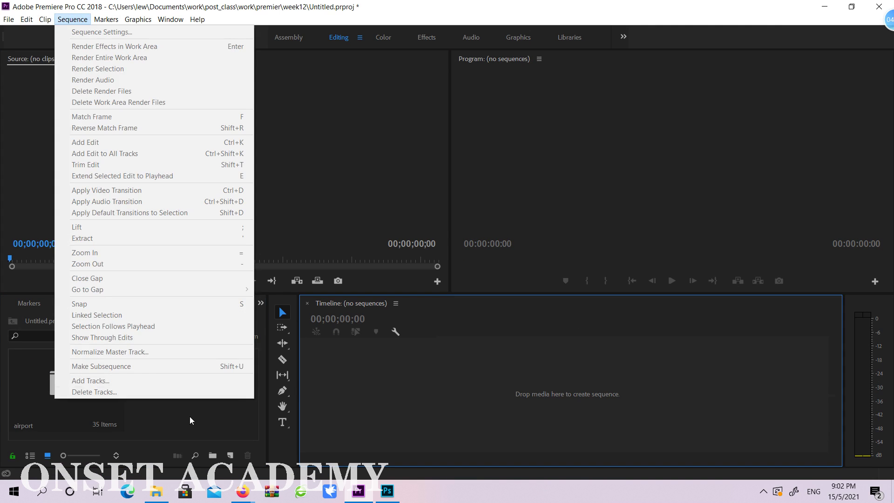
click(93, 379)
Step: Create a new sequence from the first "Asian woman at the airport" clip in the airport bin and preview it at 00:00:02:20
double_click(64, 387)
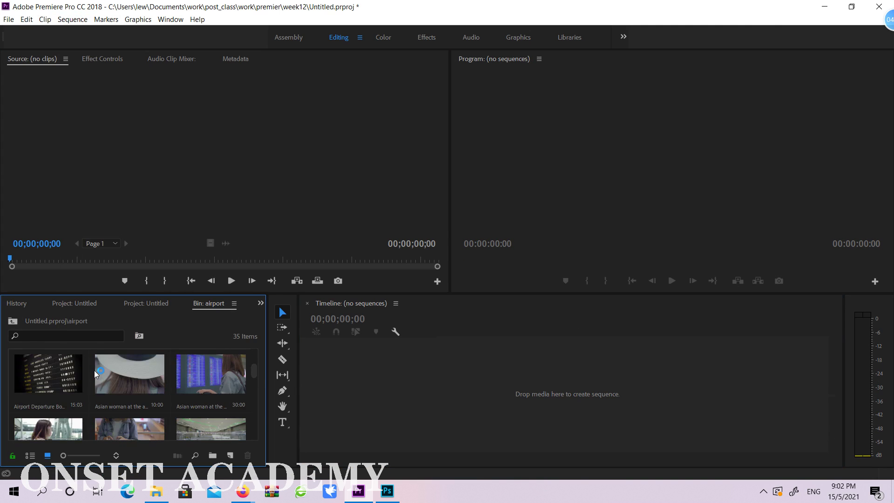
scroll(94, 370, down, 1)
scroll(94, 370, up, 1)
drag(133, 362, 397, 381)
click(488, 329)
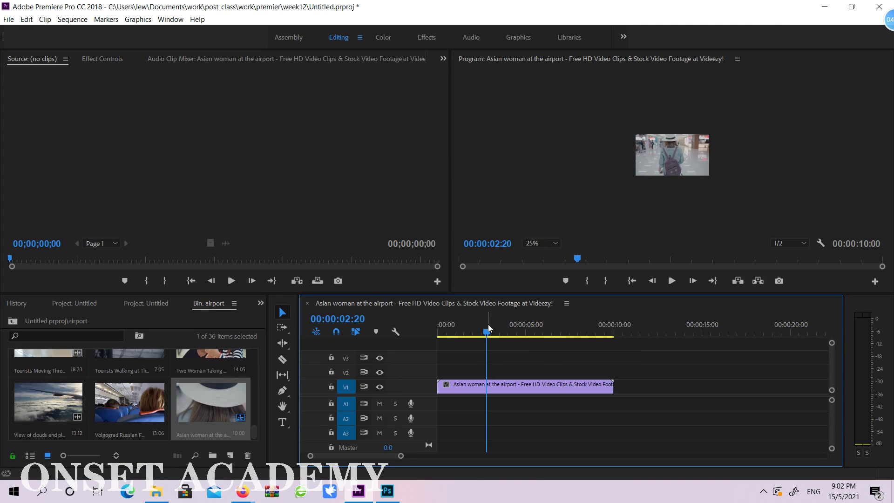
Step: Open the new sequence's settings, then switch to Photoshop and open the image's size settings for comparison
click(72, 19)
click(93, 32)
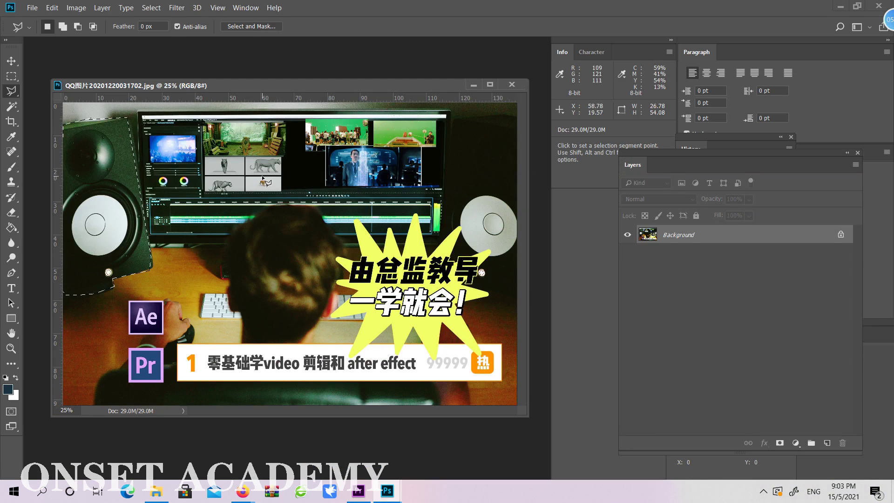
click(76, 8)
mouse_move(90, 20)
click(93, 88)
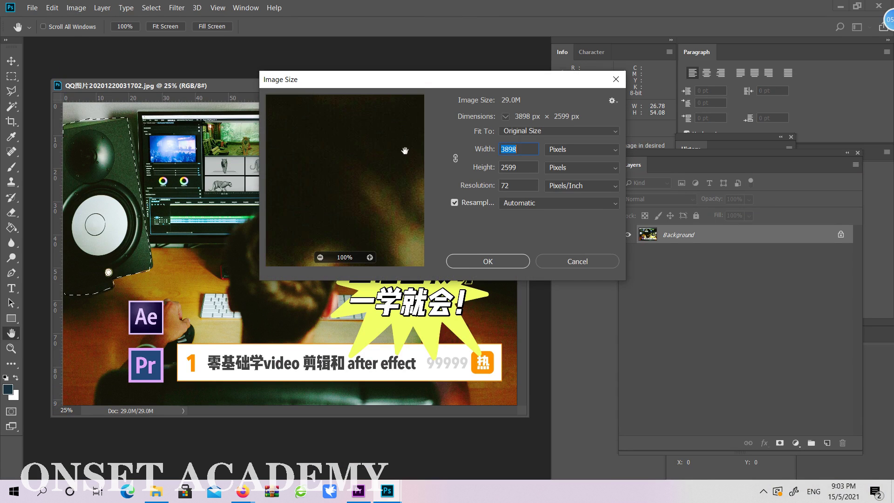
Step: Zoom the Image Size preview out to the whole picture, try Centimeters as the width unit, and cancel the dialog
key(Down)
click(320, 257)
click(320, 258)
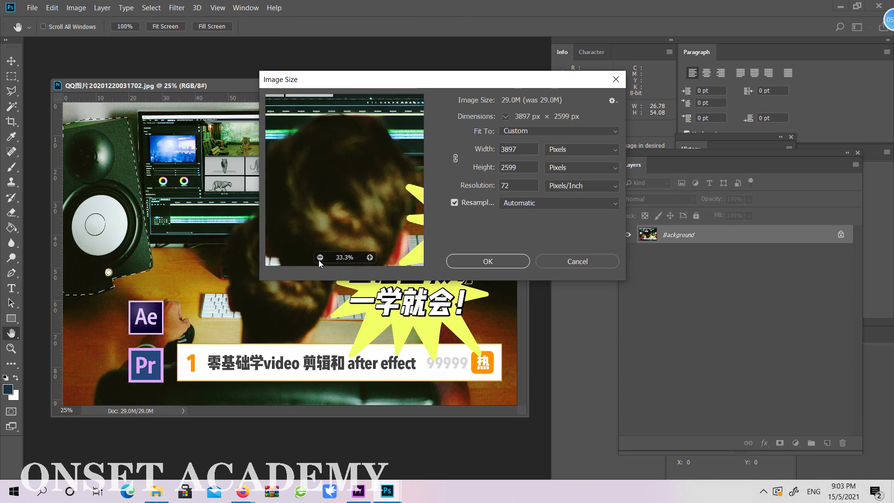
click(320, 258)
click(320, 258)
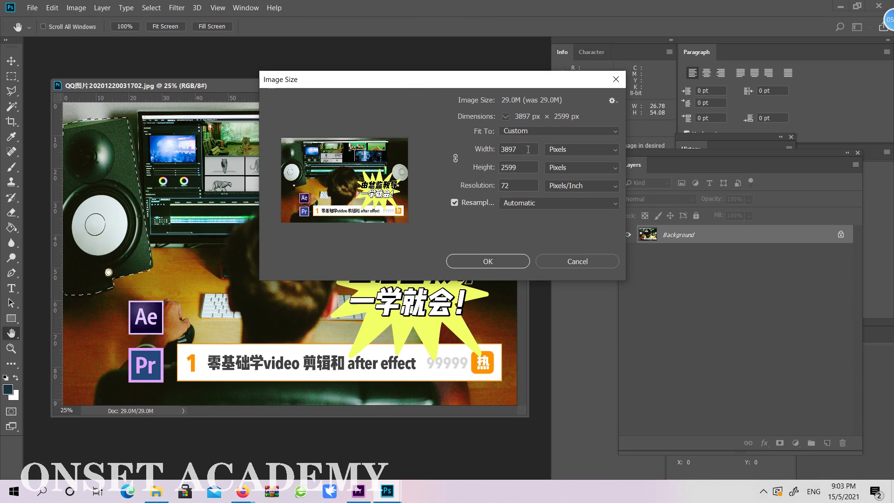
click(566, 150)
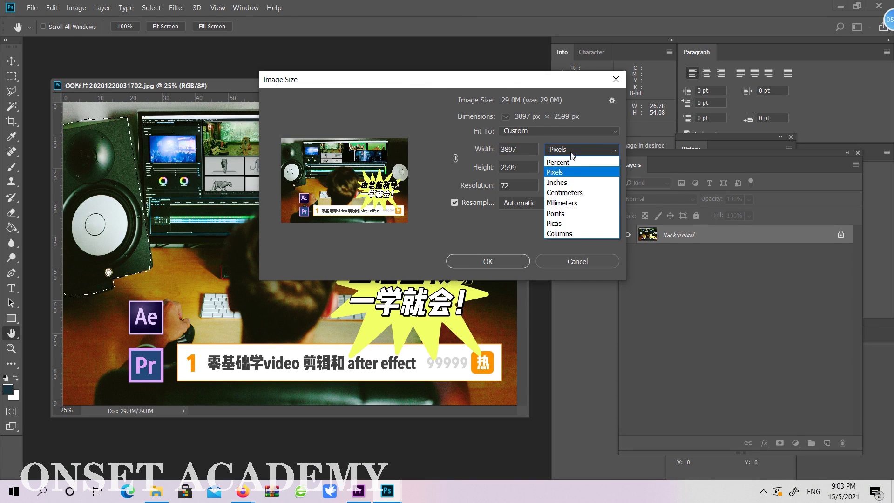
click(572, 193)
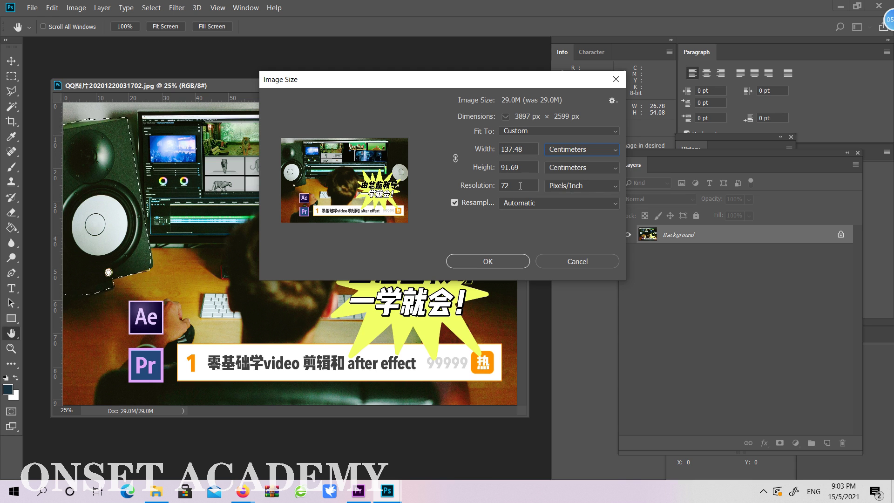
click(578, 261)
Step: Switch back to Premiere Pro and close the sequence settings without changing anything
click(76, 8)
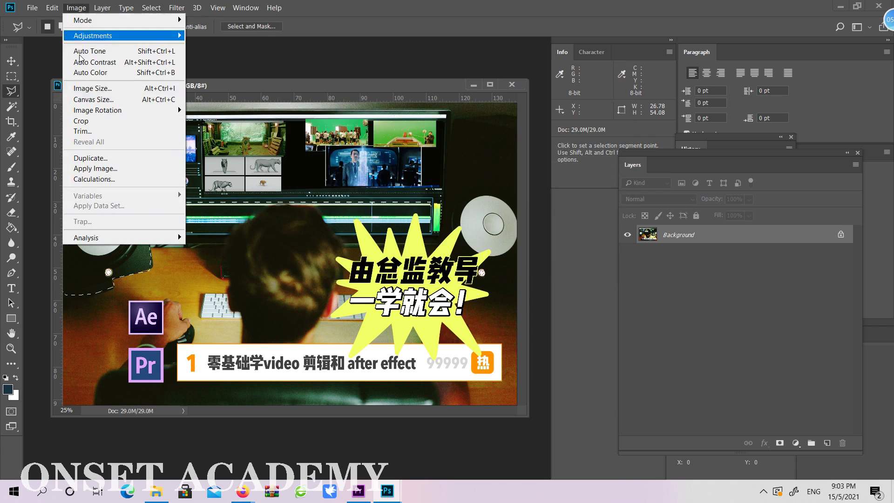
click(840, 7)
click(841, 6)
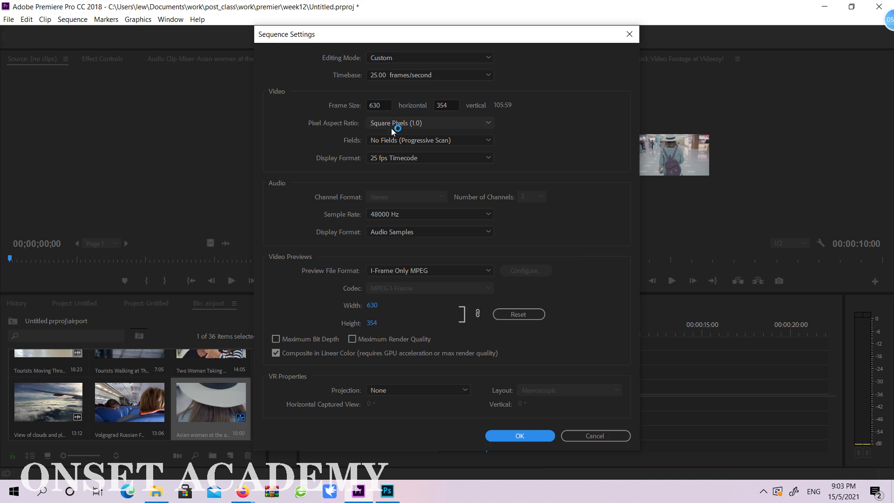
click(619, 436)
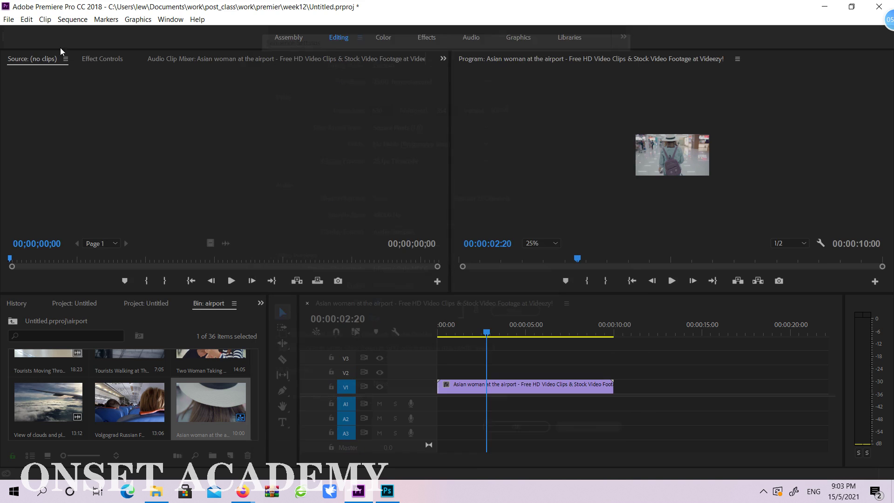
Step: Reopen the sequence settings and set the horizontal frame size to 1280
click(74, 19)
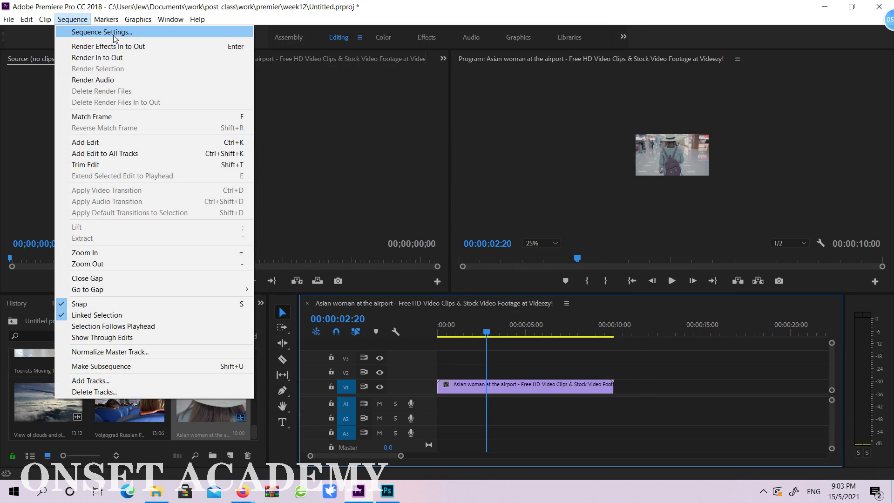
click(102, 32)
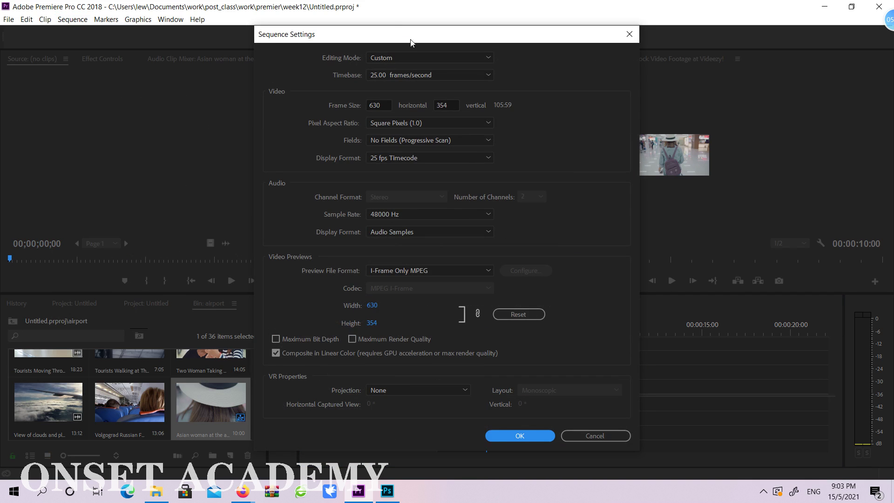
click(386, 103)
text(12)
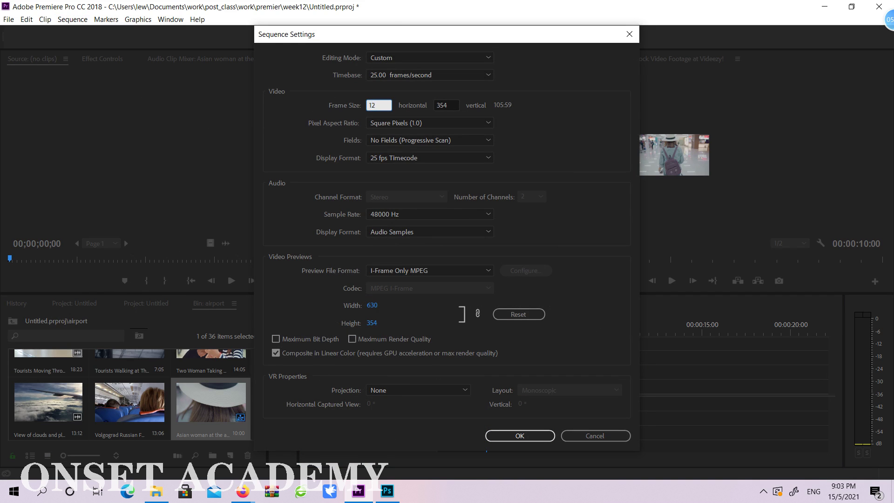
key(BackSpace)
key(BackSpace)
text(24)
click(333, 98)
click(368, 107)
text(1820)
drag(388, 105, 312, 105)
text(12)
click(588, 135)
Step: Set the vertical frame size to 720 and review the timebase options, keeping 25.00 frames/second
drag(453, 105, 421, 108)
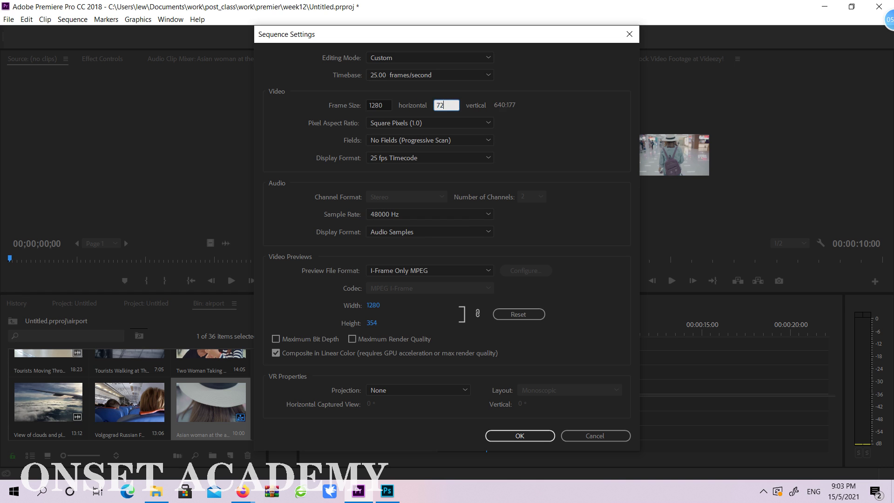
click(622, 99)
click(412, 75)
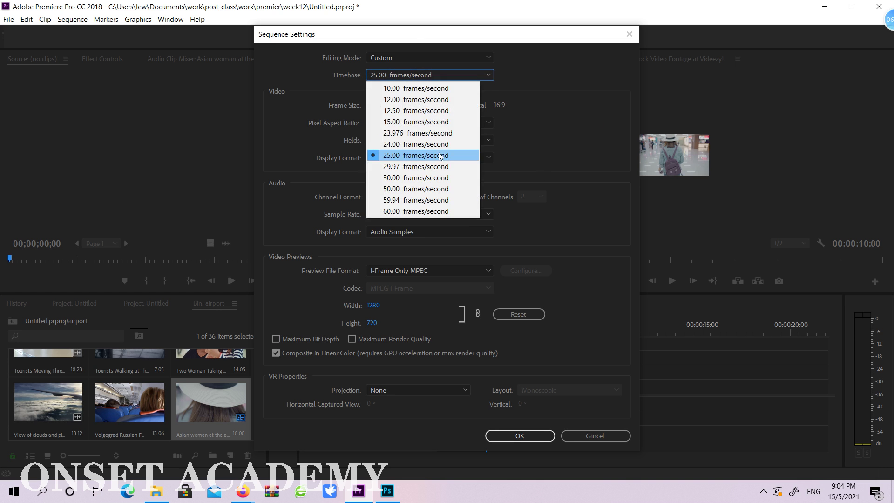
click(502, 158)
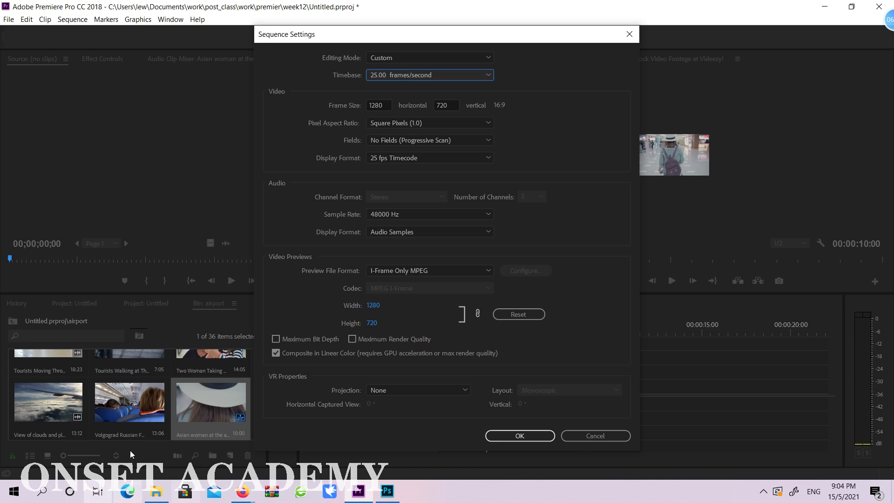
Step: Switch to Firefox and search the web for "animation theory" in a new tab
click(243, 491)
click(211, 413)
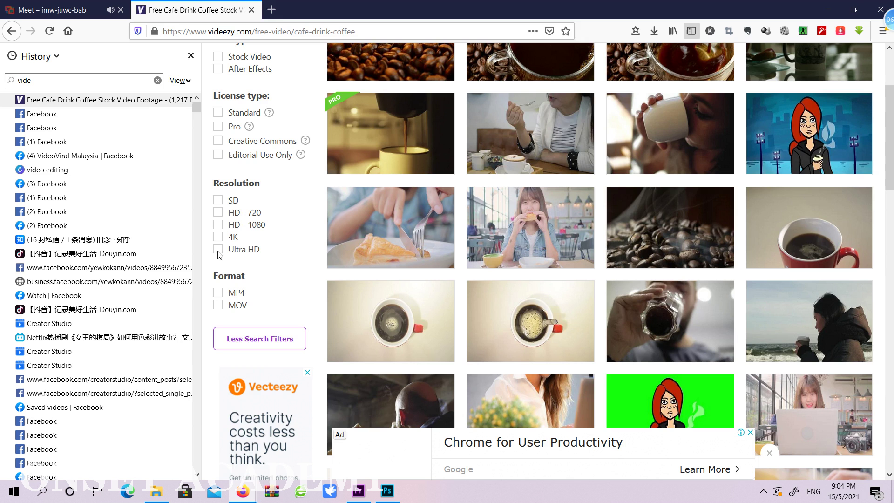
click(273, 10)
click(284, 32)
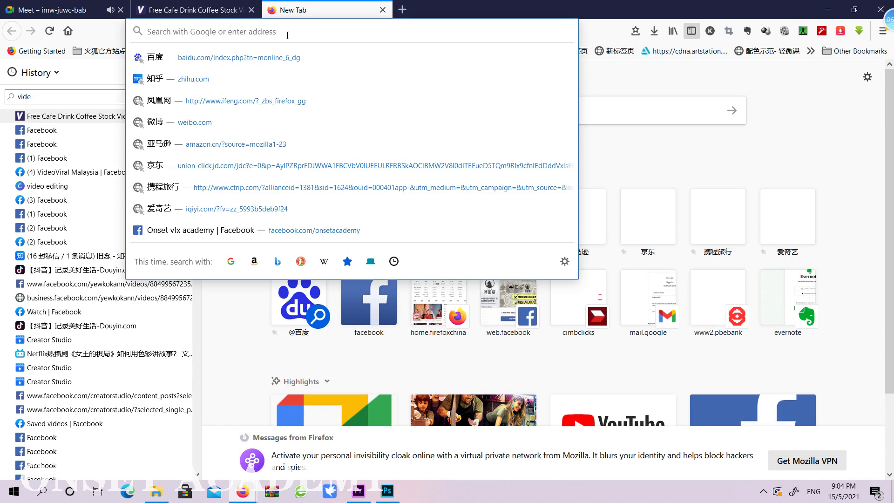
text(anima)
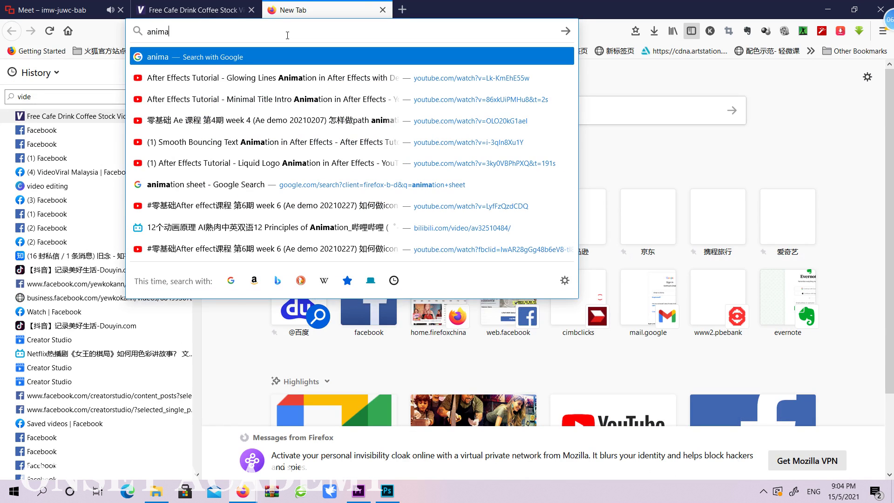
text(tion teo)
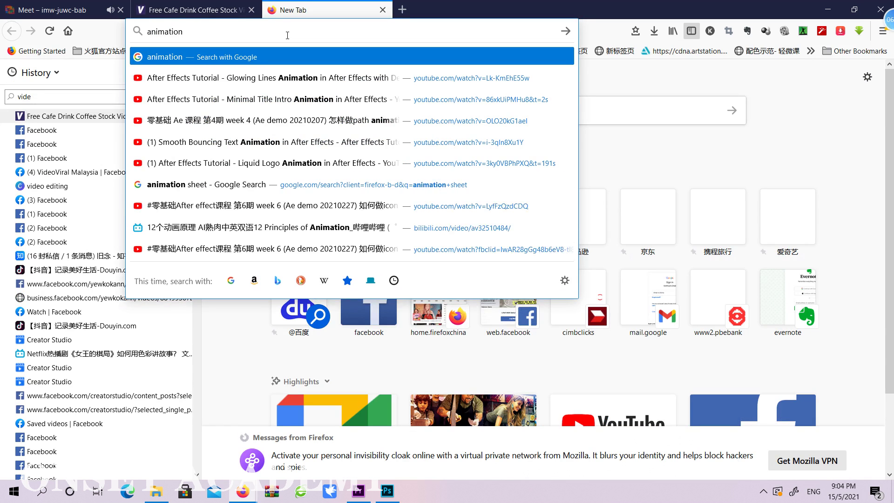
key(BackSpace)
key(BackSpace)
key(BackSpace)
text(theory)
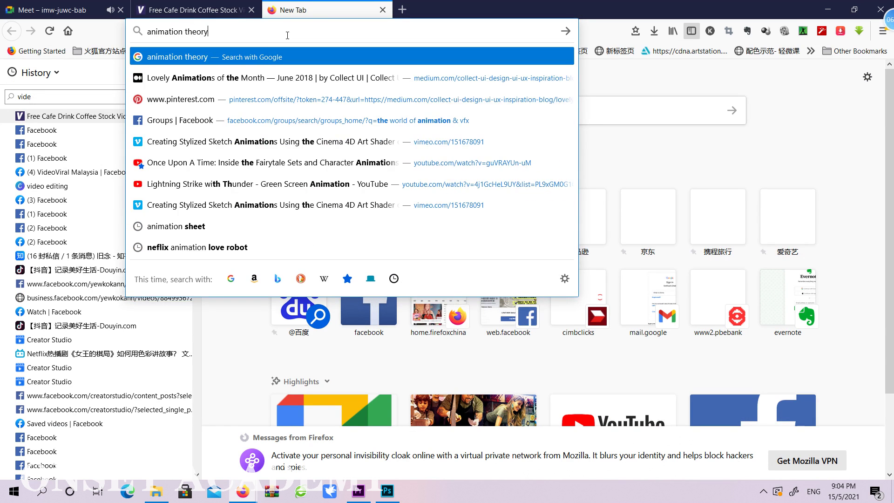
key(Return)
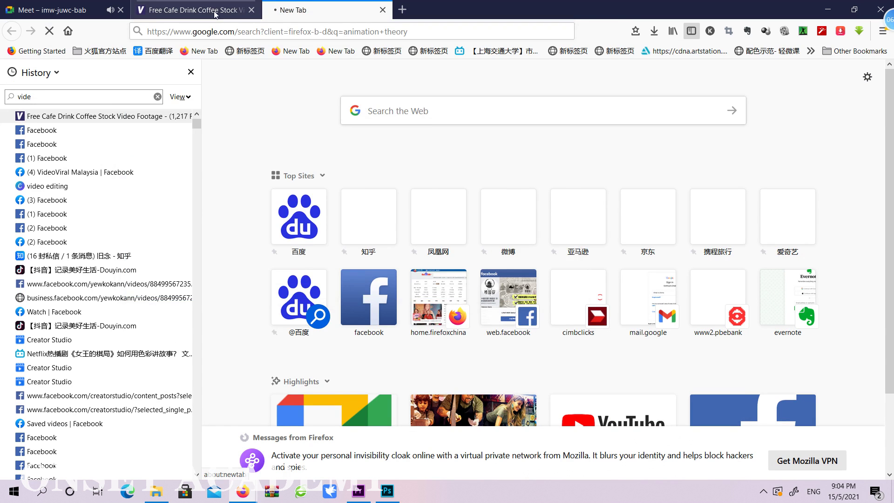
Step: Show the image results for the animation theory search
click(764, 496)
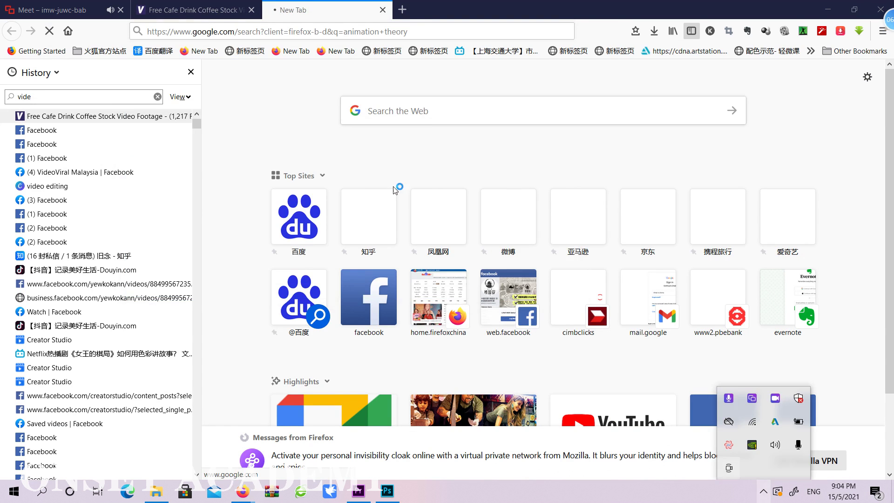
click(289, 31)
click(817, 119)
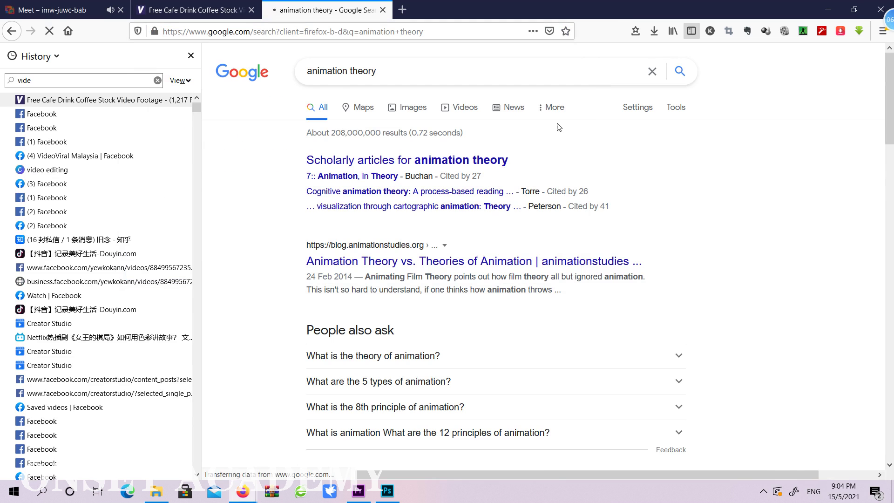
click(396, 100)
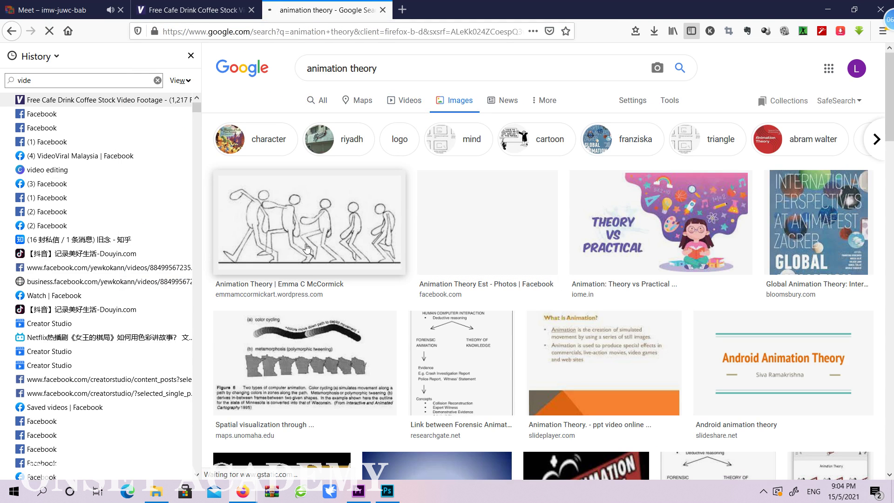
Step: Look through the animation theory image results for drawings that illustrate frame-by-frame motion
scroll(527, 254, down, 1)
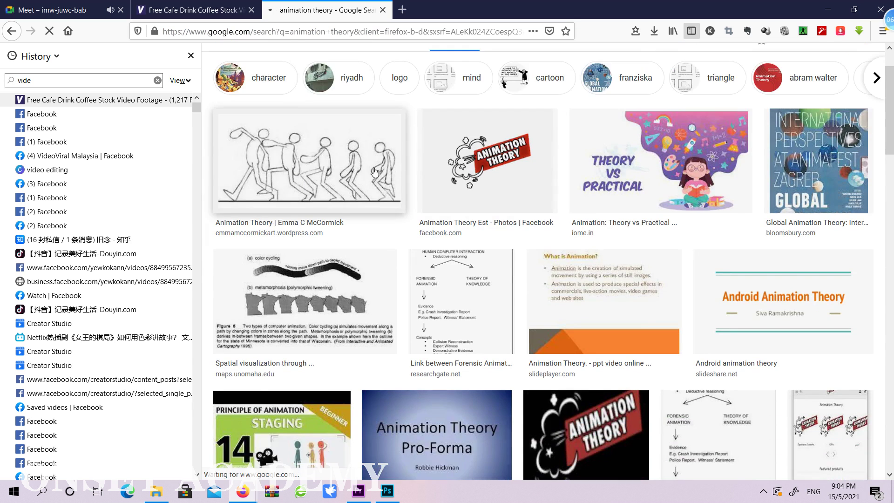
scroll(441, 201, down, 1)
scroll(442, 200, down, 3)
scroll(323, 143, up, 3)
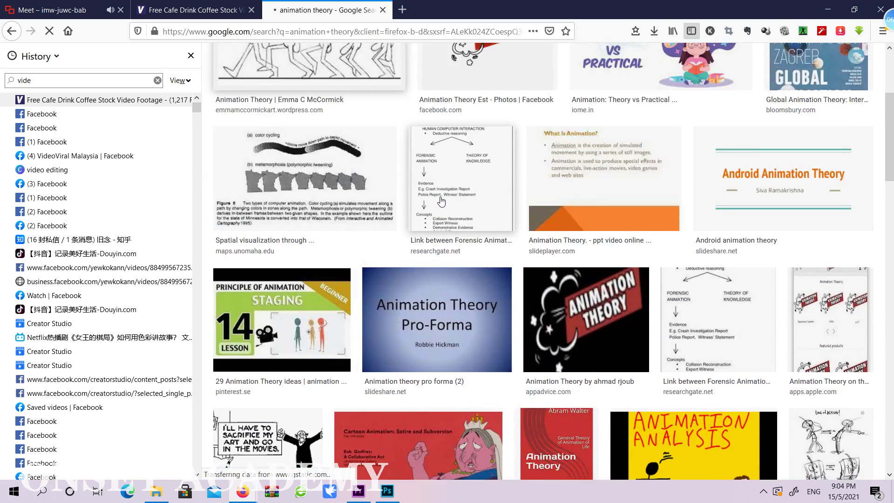
scroll(323, 142, up, 2)
scroll(846, 268, down, 4)
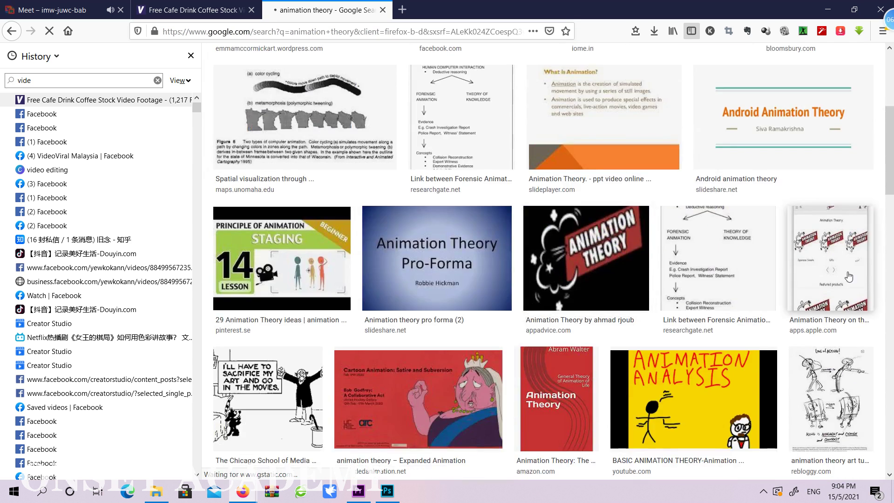
scroll(847, 270, up, 4)
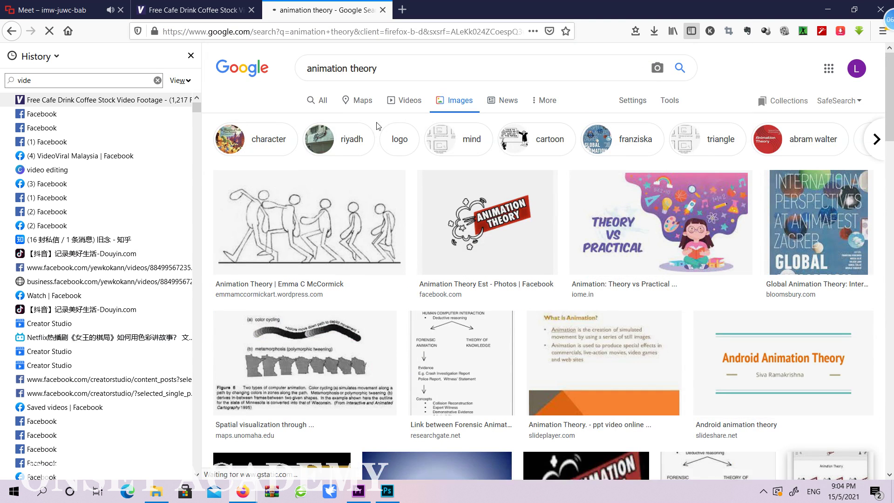
scroll(672, 239, up, 5)
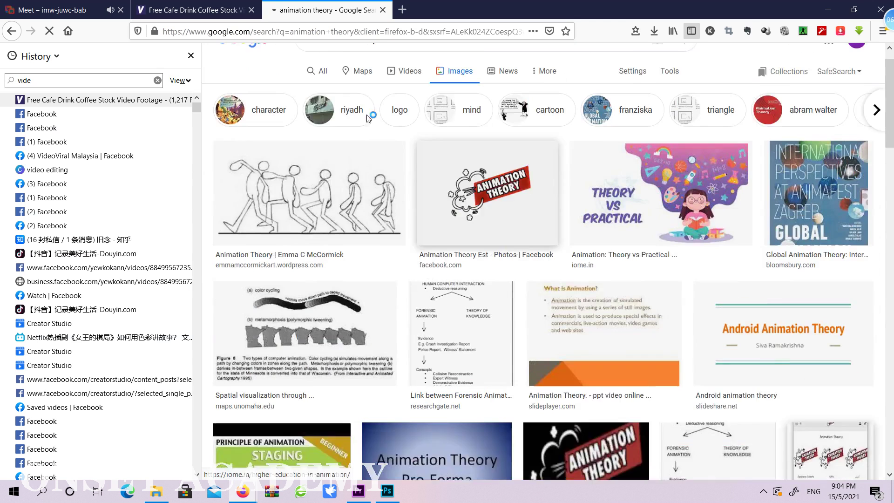
Step: Change the image search to "animation flip book"
double_click(351, 69)
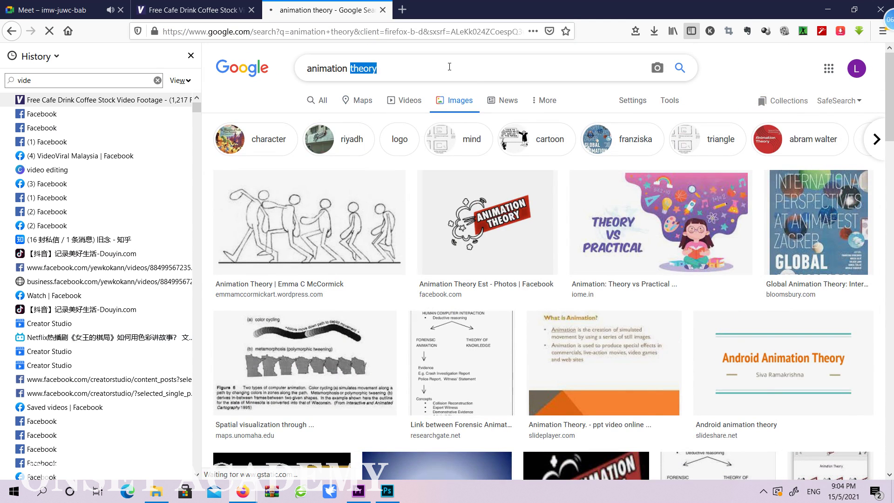
text(f)
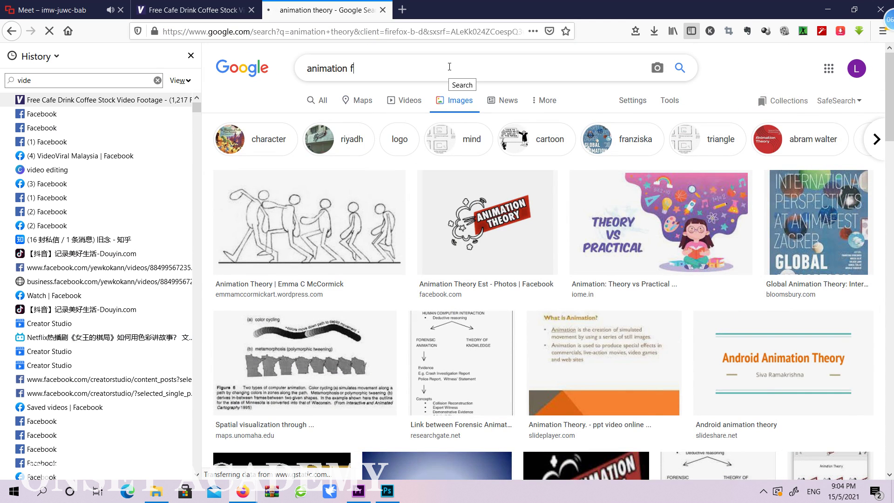
text(illip )
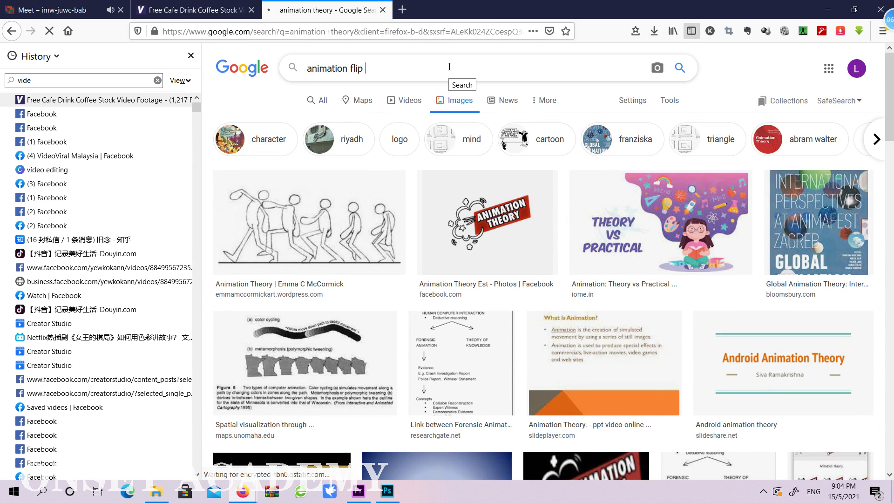
text(book)
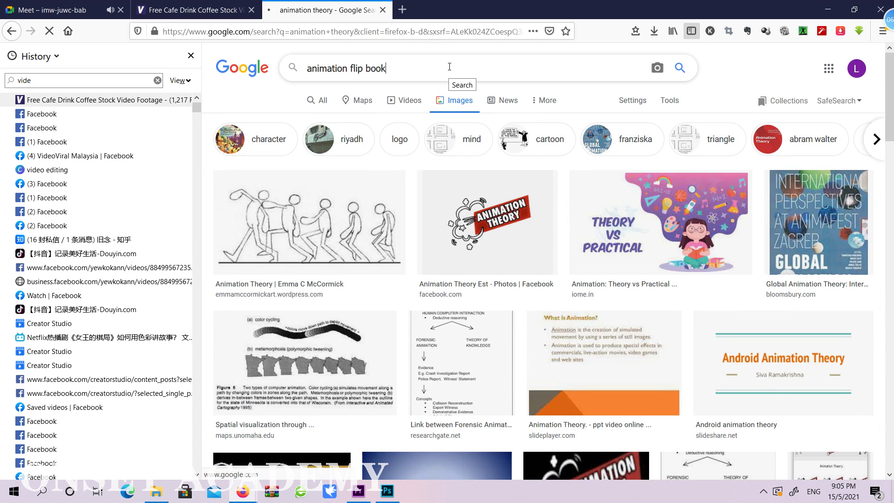
click(679, 69)
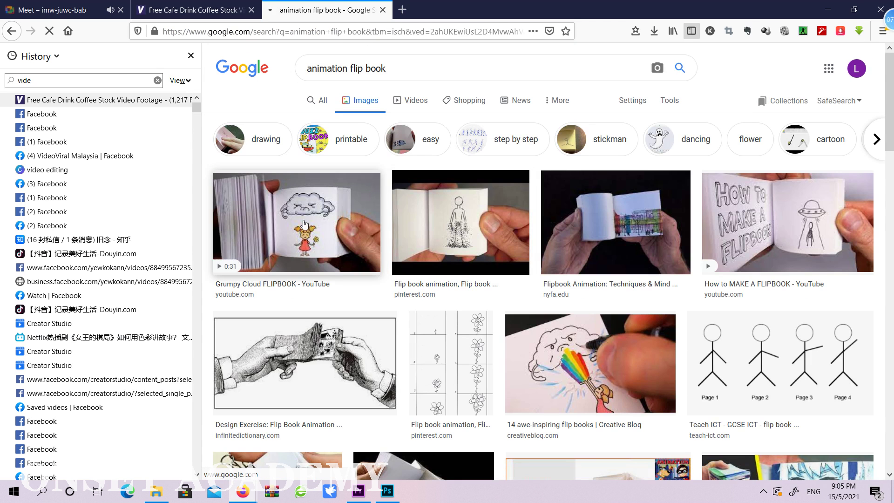
Step: Open the Grumpy Cloud FLIPBOOK image result on YouTube and start playing its video
click(286, 250)
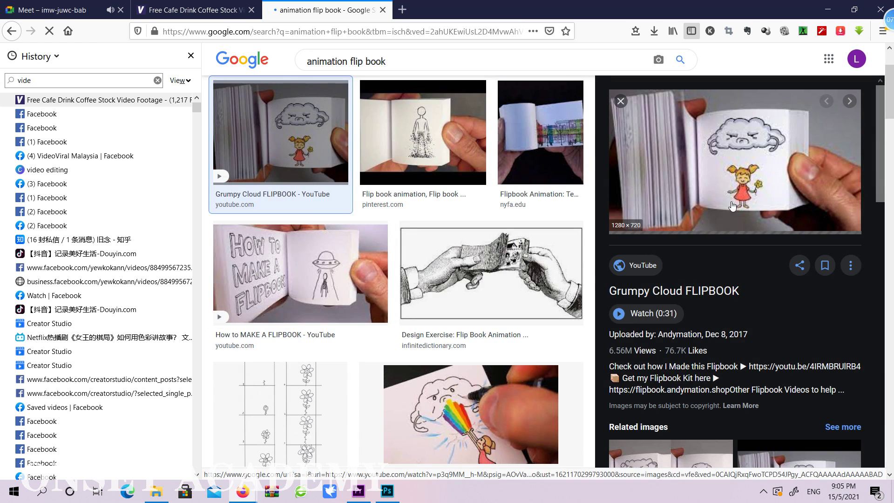
click(645, 263)
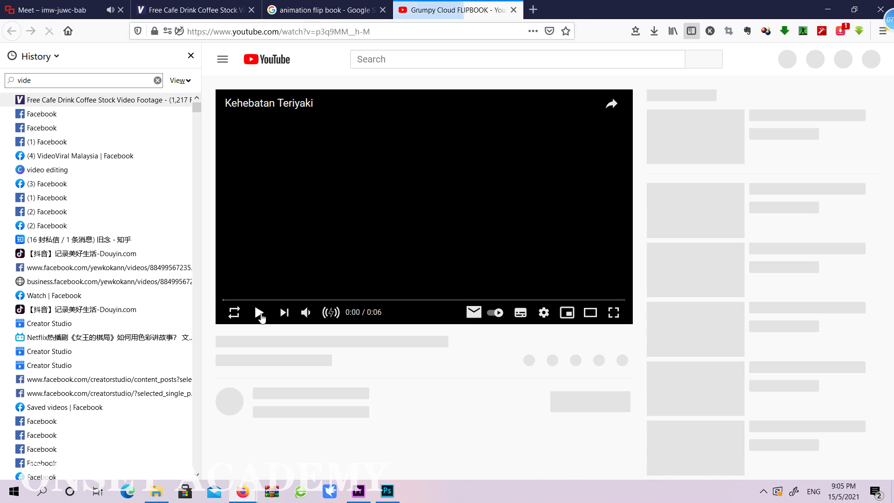
click(260, 314)
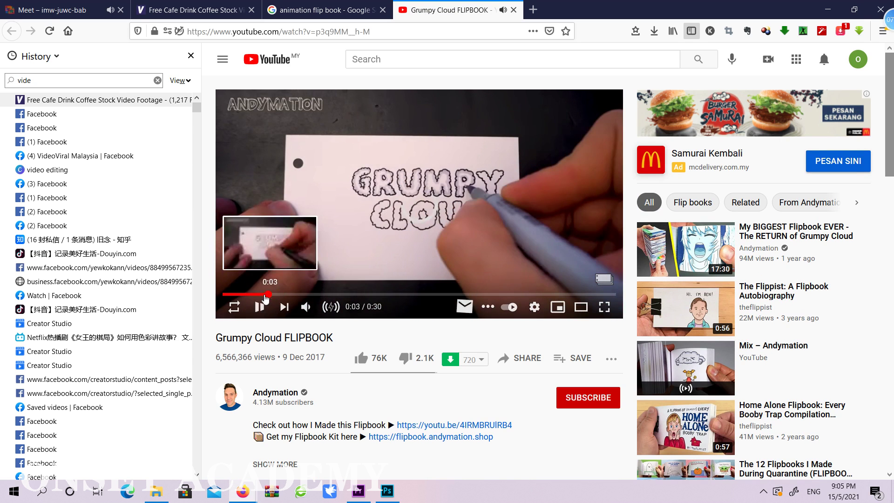
Step: Skip ahead in the flipbook video past 0:03, watch it in full screen, and return to the normal player size
click(273, 294)
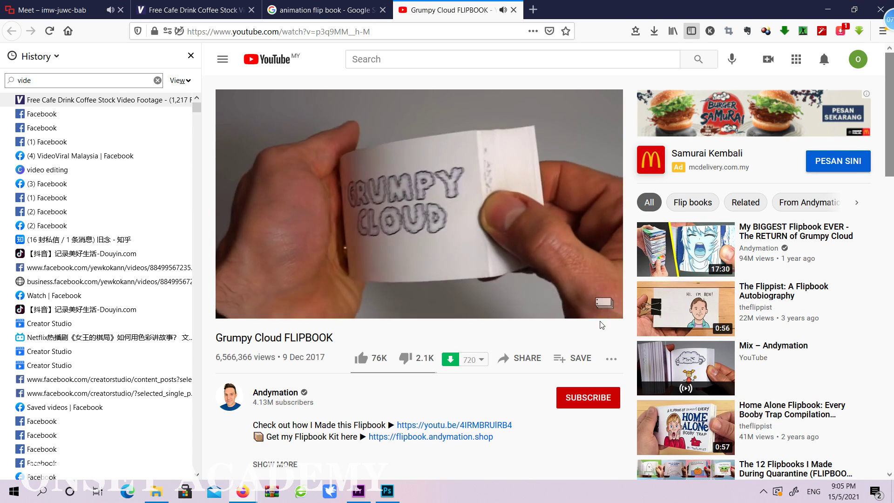
click(604, 308)
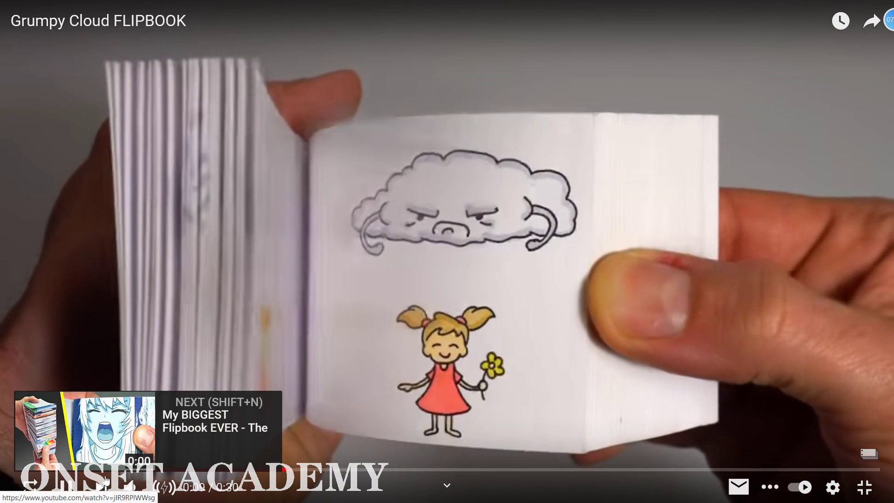
click(865, 487)
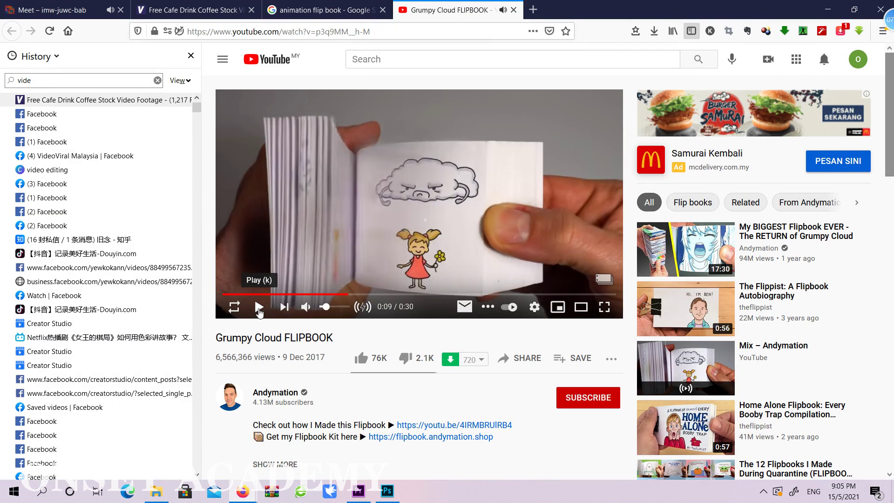
Step: Play and pause the flipbook video in short stretches to examine individual drawings, rewind it to before 0:08, and pause at 0:09
click(260, 310)
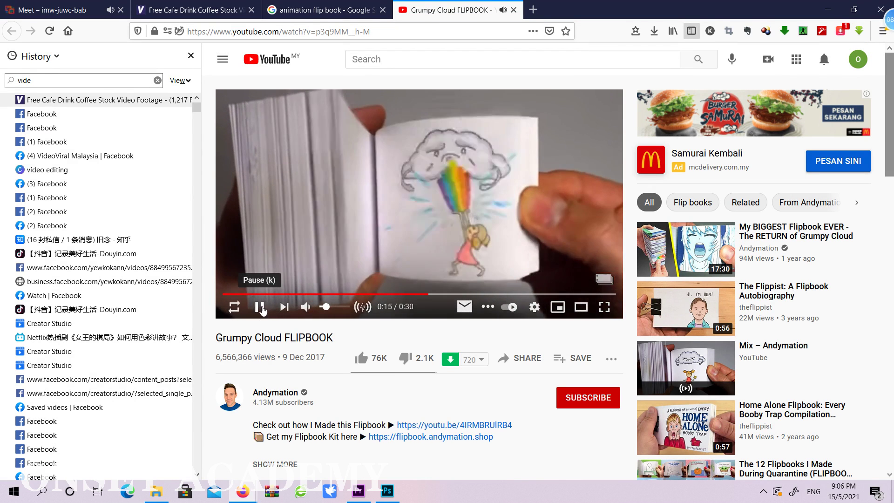
click(260, 306)
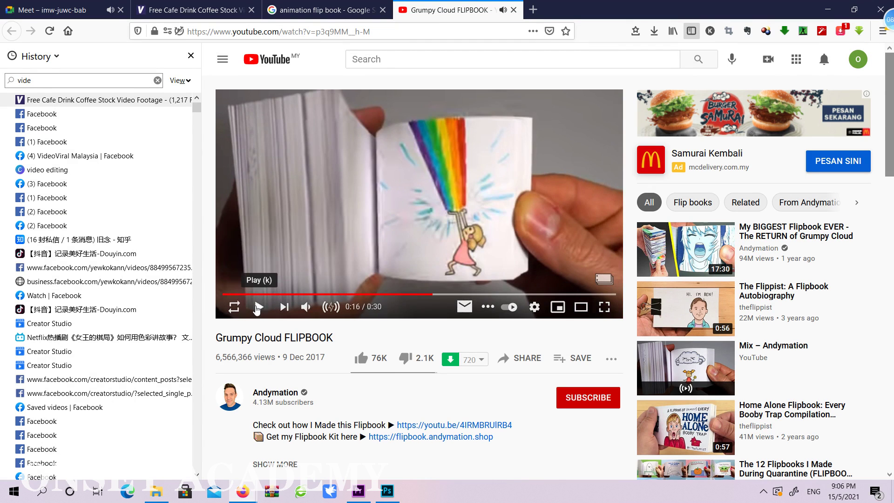
click(259, 306)
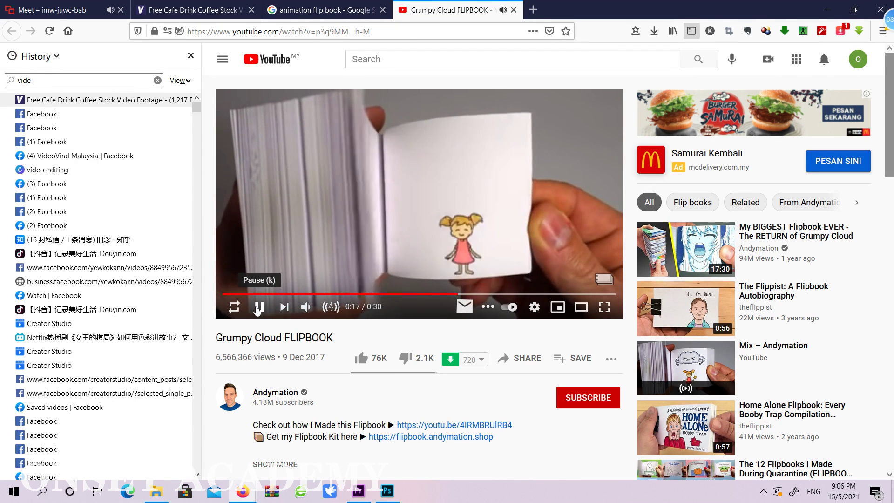
click(259, 306)
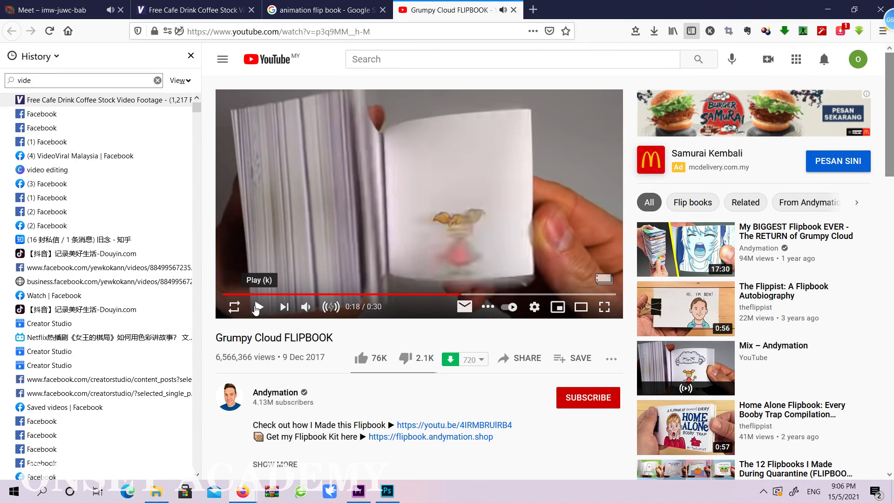
click(256, 308)
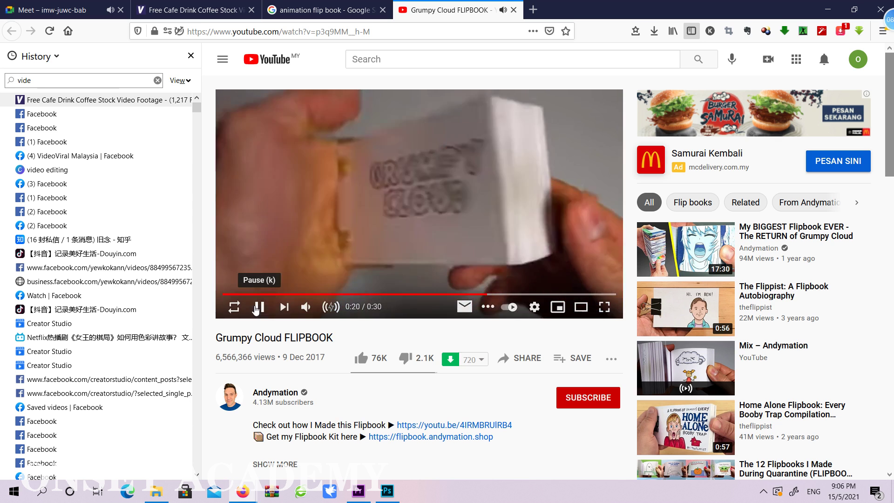
click(256, 307)
click(314, 294)
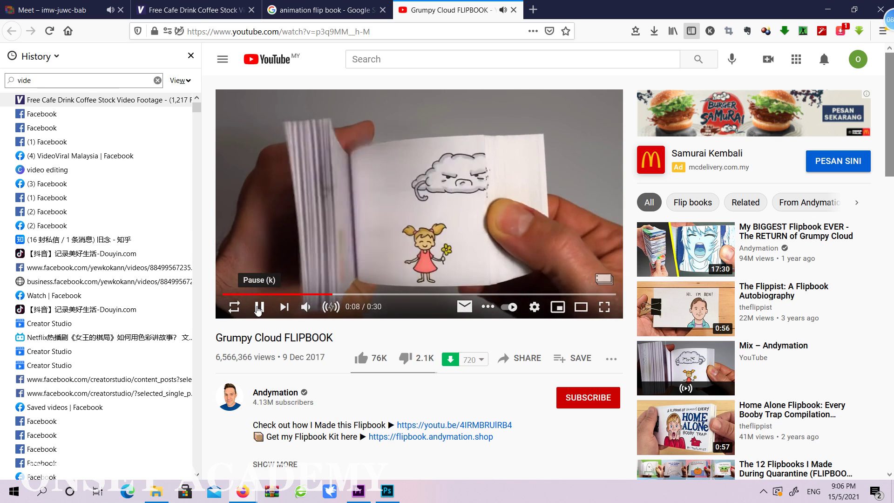
click(258, 307)
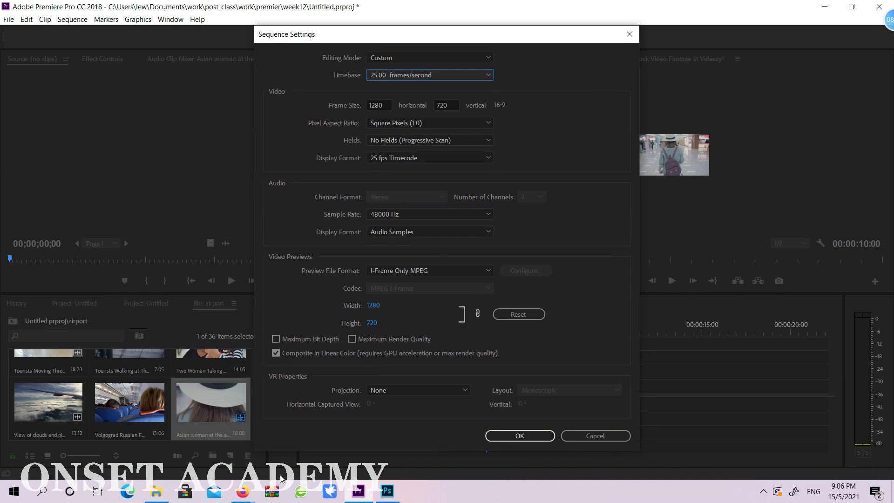
Step: Go back to the flipbook video in Firefox, play it on from 0:09, and return to Premiere Pro
mouse_move(244, 495)
click(194, 396)
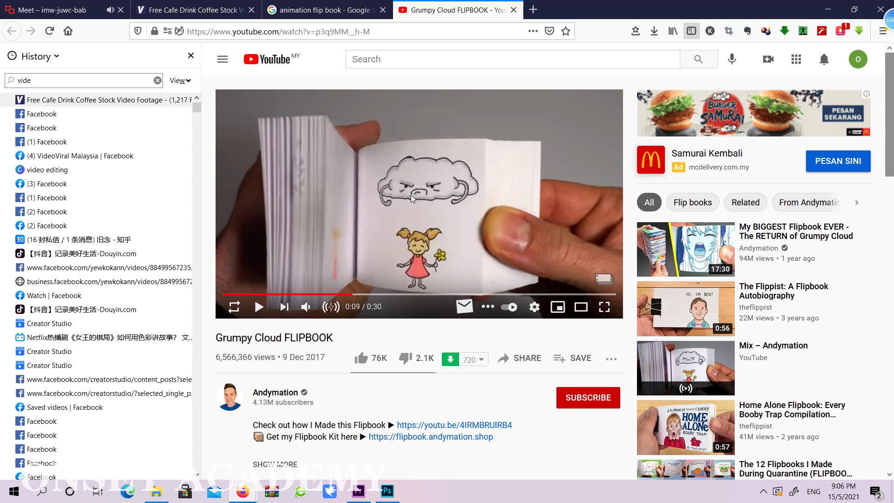
click(258, 307)
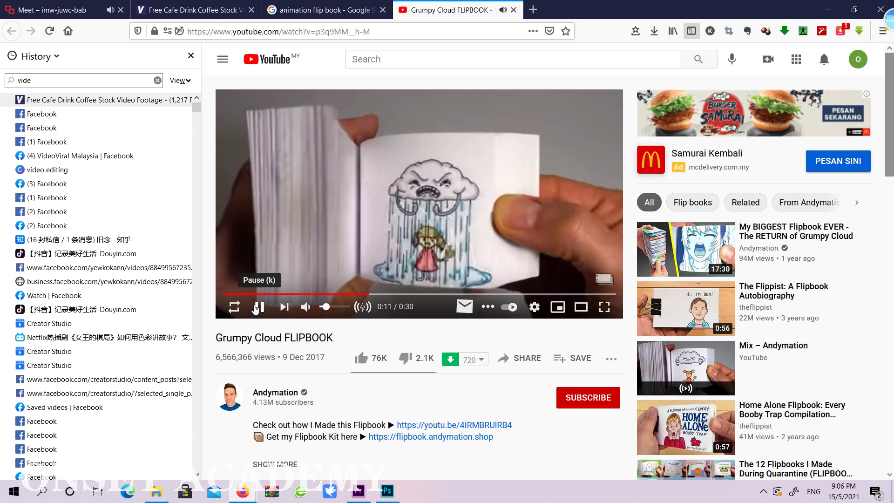
click(538, 249)
key(alt+Tab)
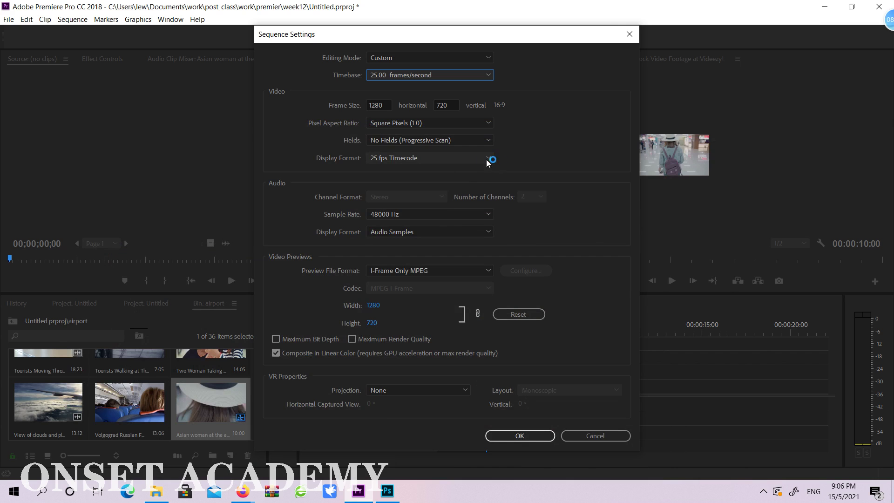
Step: Review the video display format options, keeping 25 fps Timecode, and apply the sequence settings, accepting the deletion of all preview files
click(398, 159)
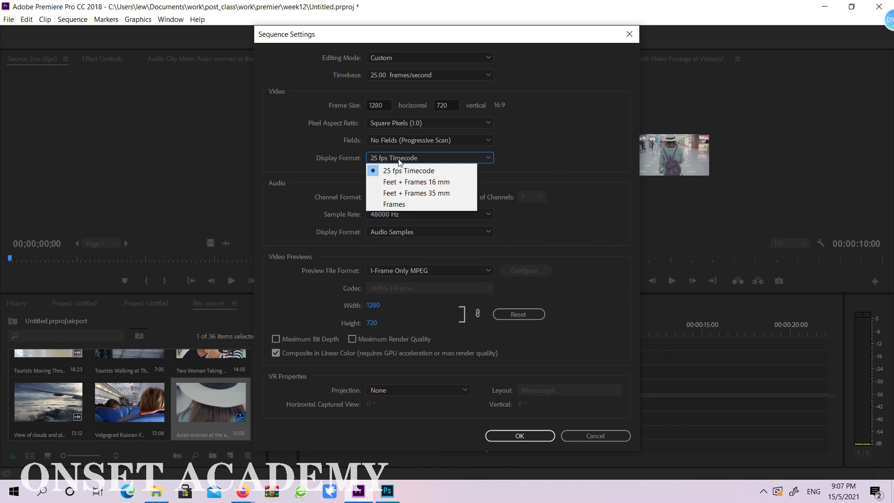
click(603, 165)
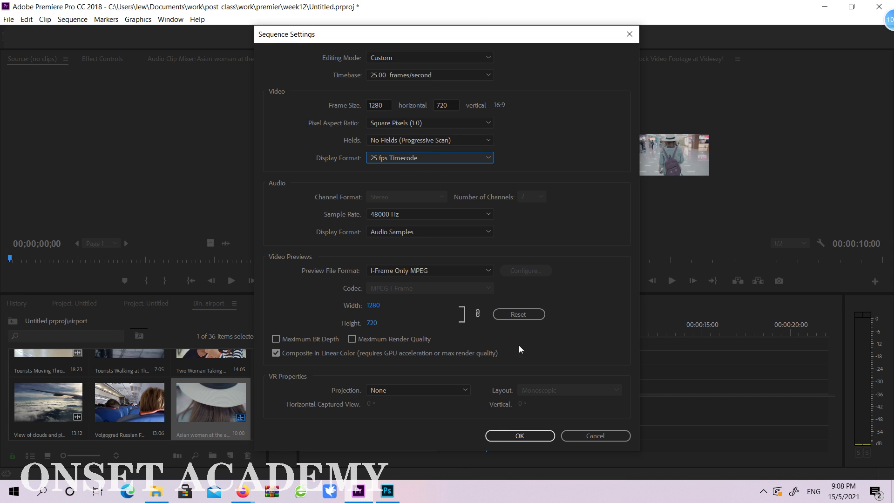
click(504, 438)
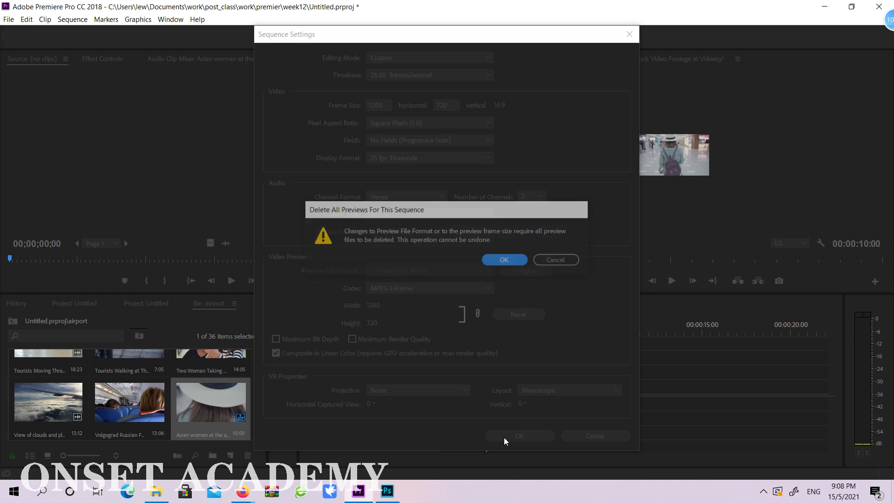
click(507, 260)
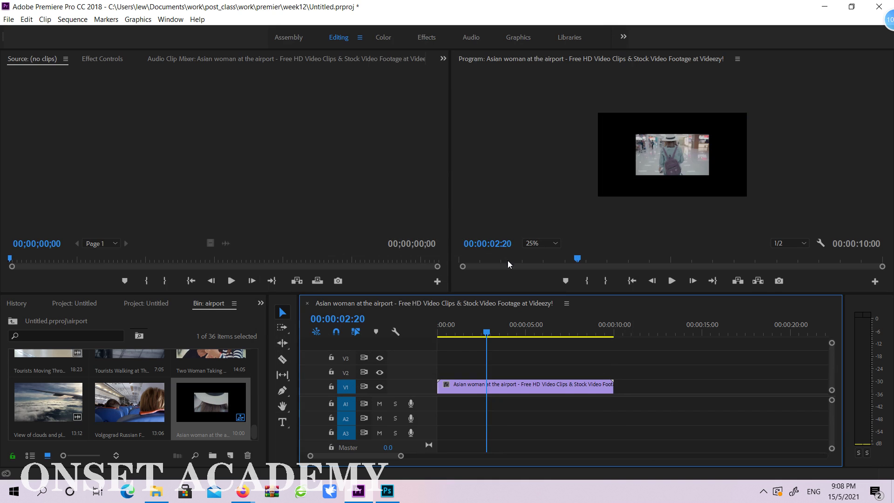
Step: Enlarge the airport woman clip in the Program monitor so it fills the 1280 × 720 frame
click(699, 147)
drag(596, 118, 543, 74)
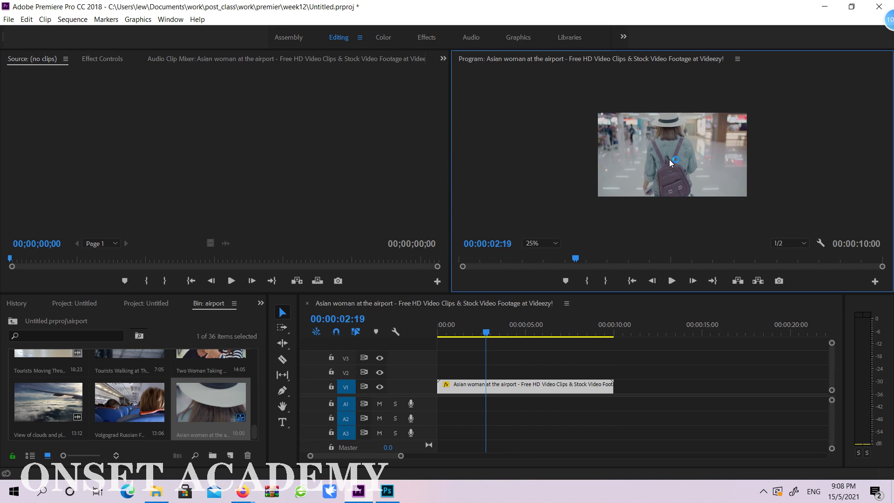
Step: Set the playhead to 00:00:02:01 and move the airport woman clip on V1 to start at about 10 seconds
mouse_move(257, 432)
mouse_down()
mouse_move(266, 345)
mouse_move(256, 438)
mouse_up()
click(480, 332)
mouse_move(480, 332)
mouse_down()
mouse_move(551, 333)
mouse_move(473, 333)
mouse_up()
drag(256, 431, 270, 365)
drag(536, 385, 711, 384)
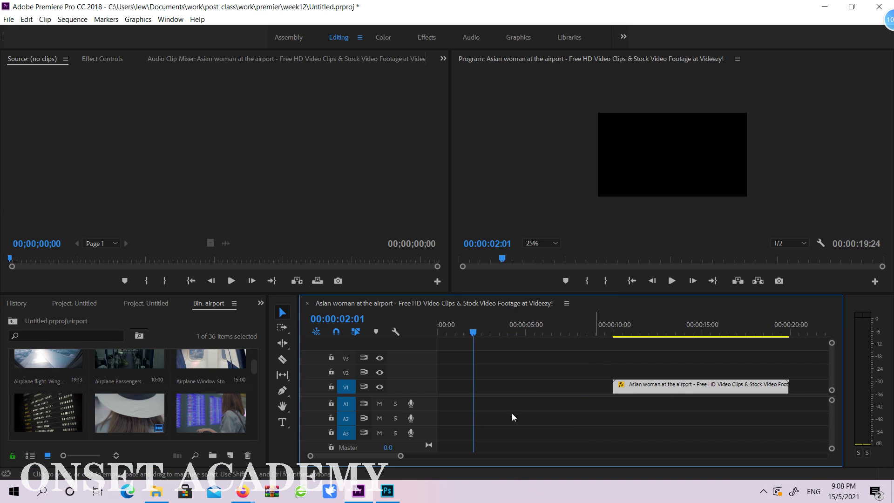
Step: Open the Airport Departure Board Loop clip in the Source monitor and scrub to 00:00:03:12
double_click(47, 407)
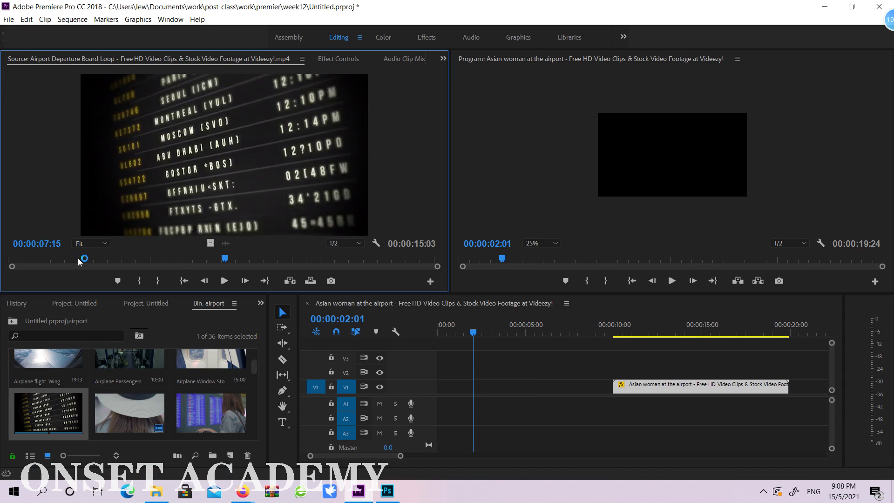
drag(80, 261, 107, 262)
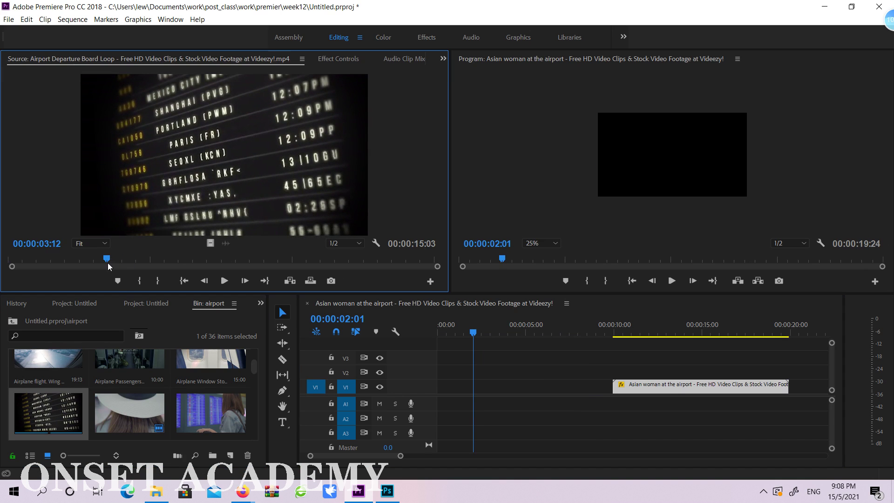
Step: View the keyboard reference image in the post_class keyboard folder using File Explorer and Photos, then return to Premiere Pro
click(156, 491)
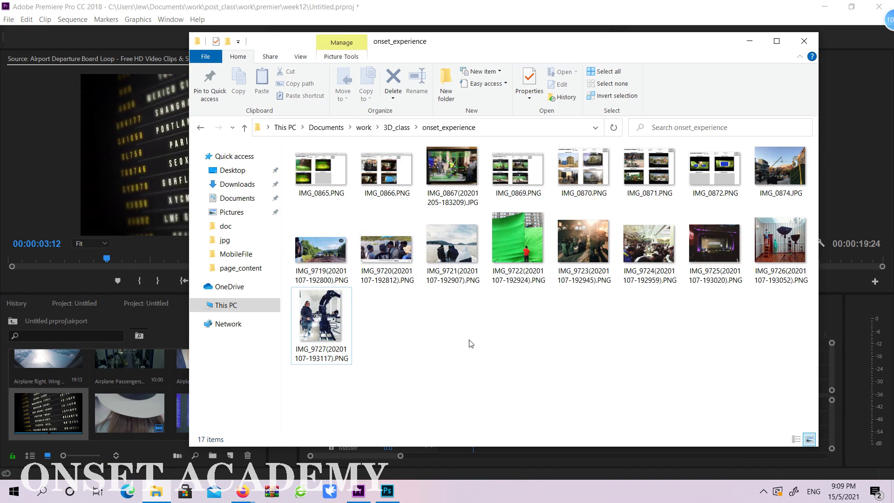
click(396, 128)
click(364, 128)
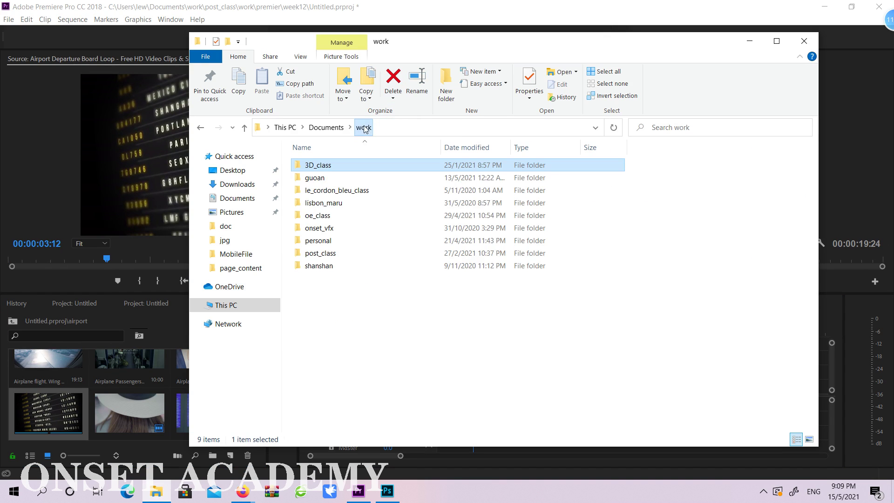
double_click(328, 253)
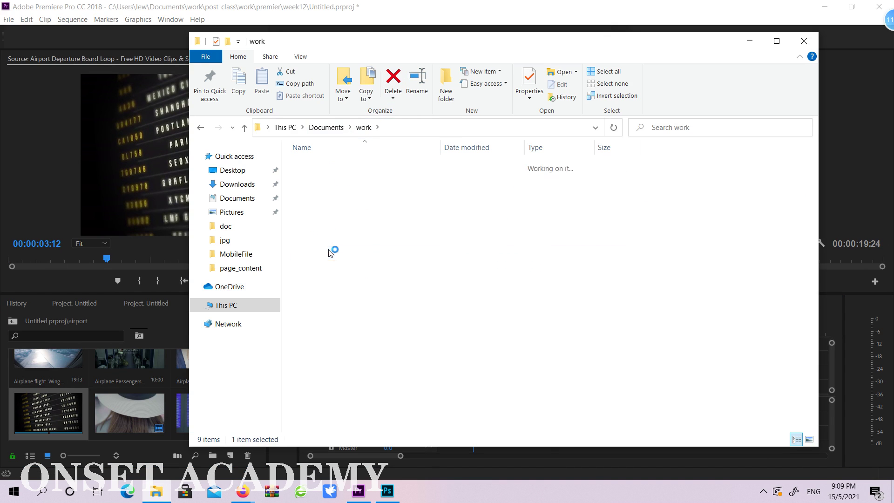
double_click(330, 177)
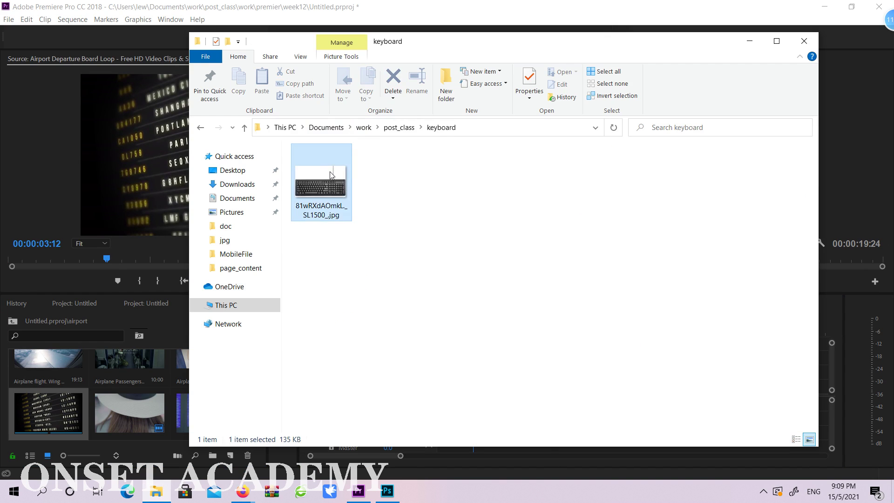
double_click(330, 174)
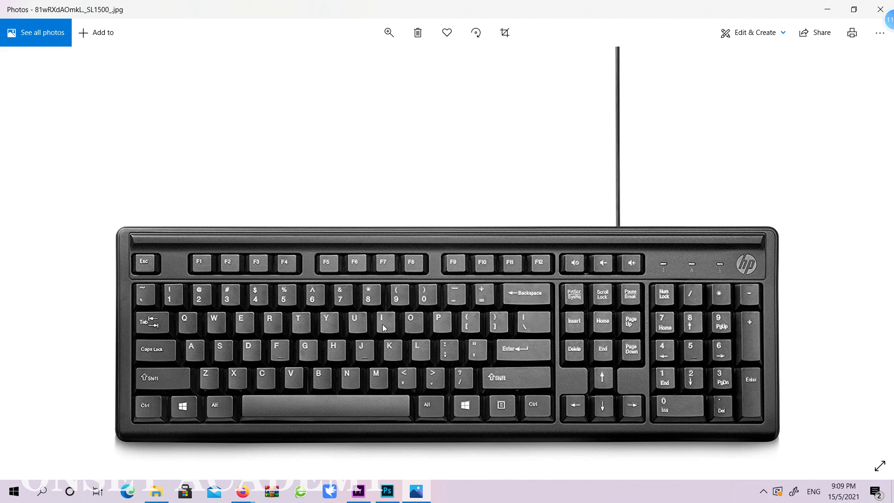
click(827, 10)
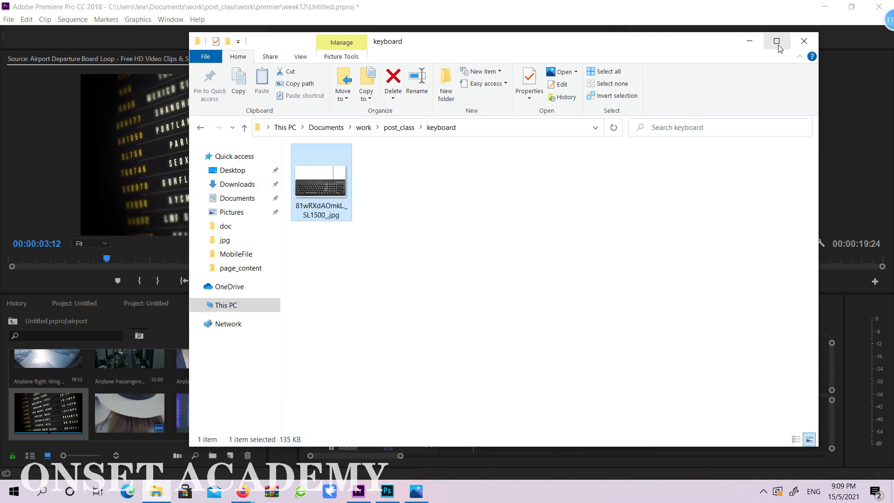
click(751, 42)
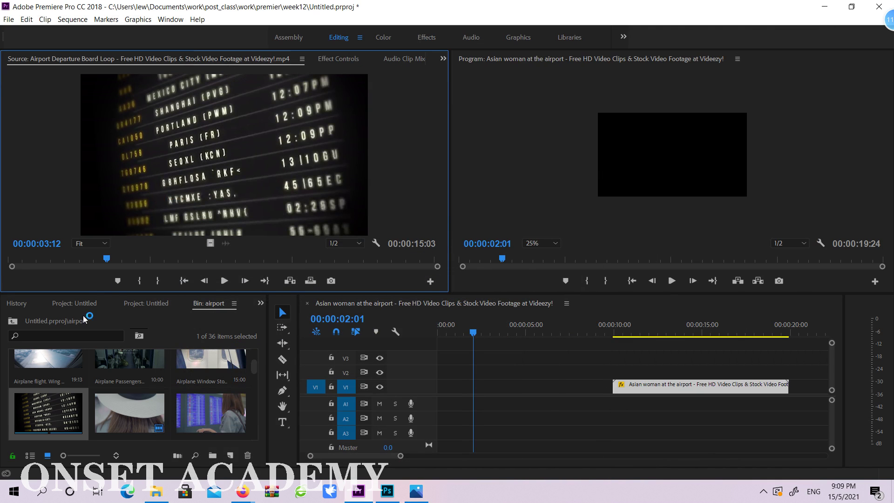
Step: Mark the departure board clip's In point at 00:00:03:12 and Out point at 00:00:05:03, and place that portion at the start of V1
key(i)
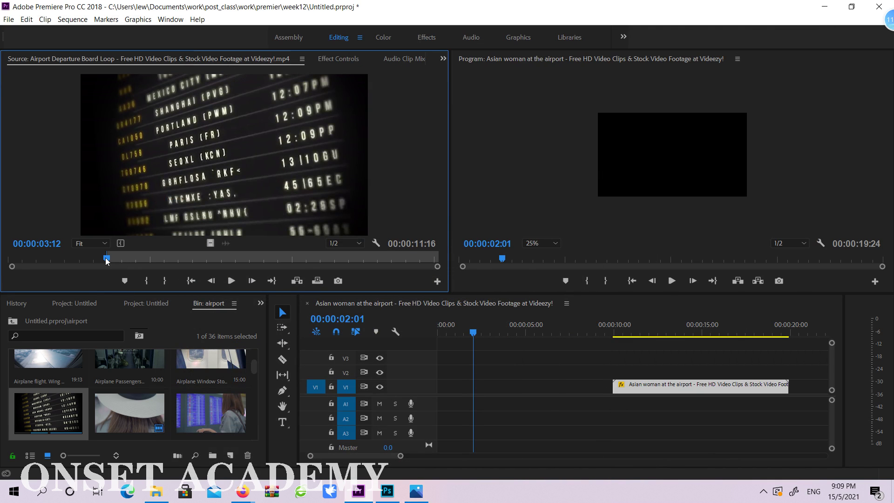
drag(106, 261, 146, 260)
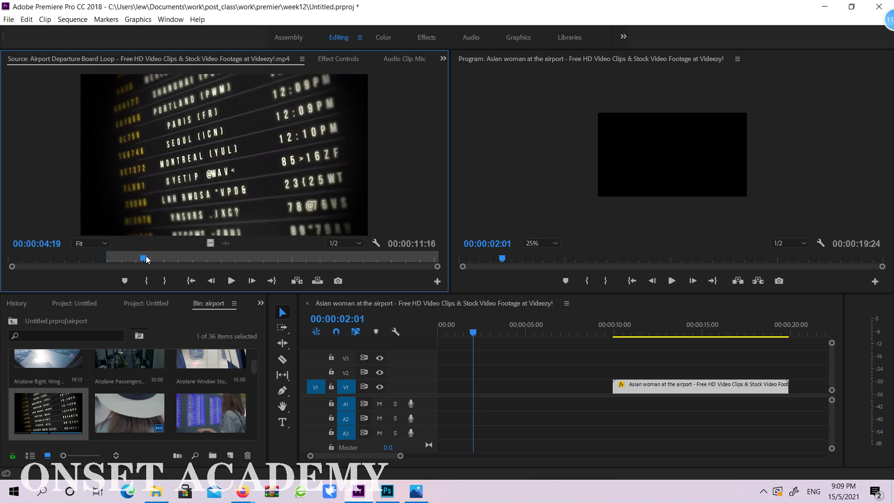
drag(104, 260, 156, 260)
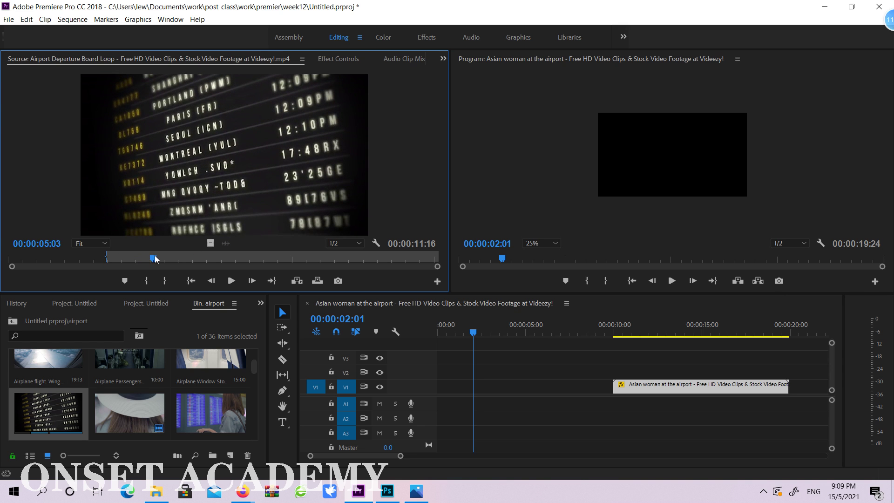
click(416, 491)
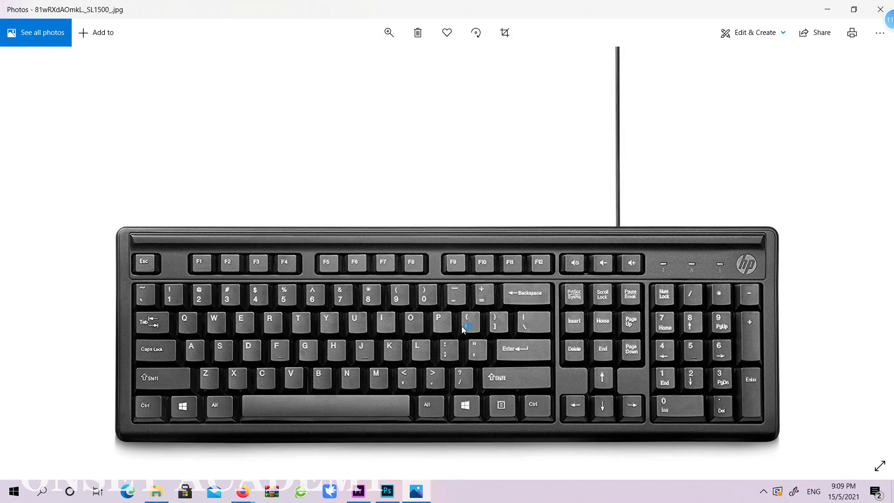
click(827, 10)
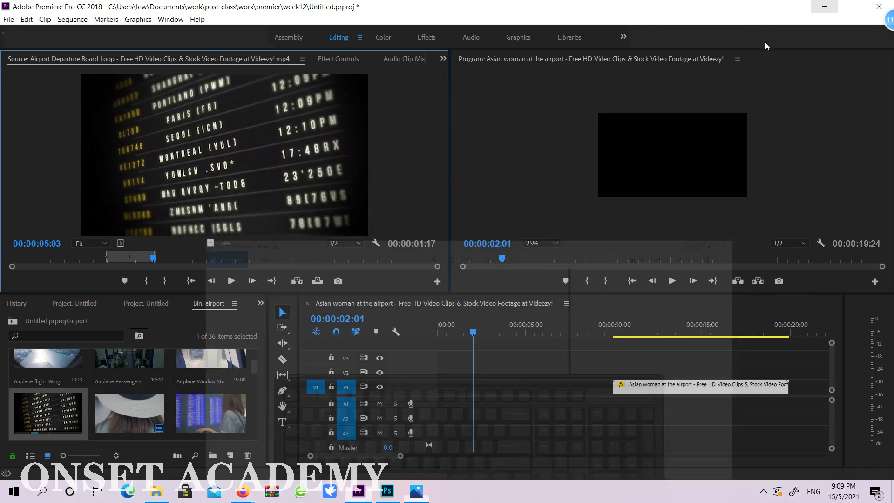
drag(48, 413, 443, 386)
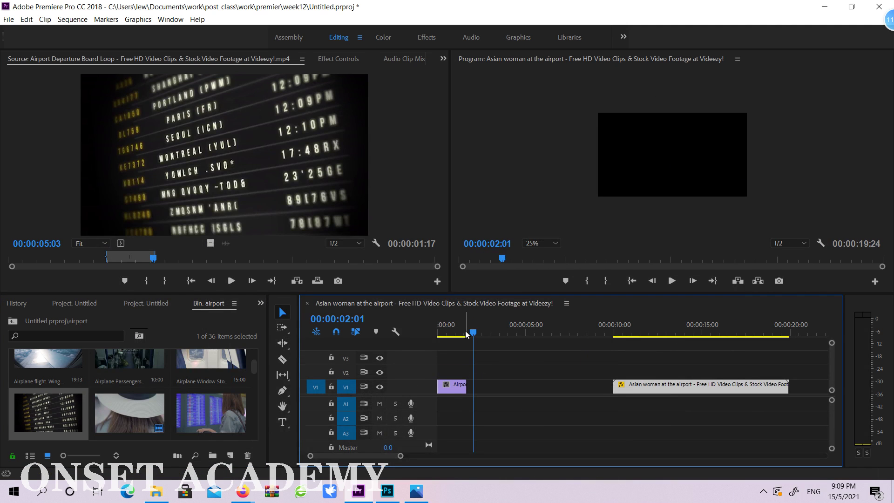
Step: Enlarge the departure board clip to fill the Program frame and move it on V1 to start at about 2 seconds
drag(473, 332, 450, 336)
click(651, 140)
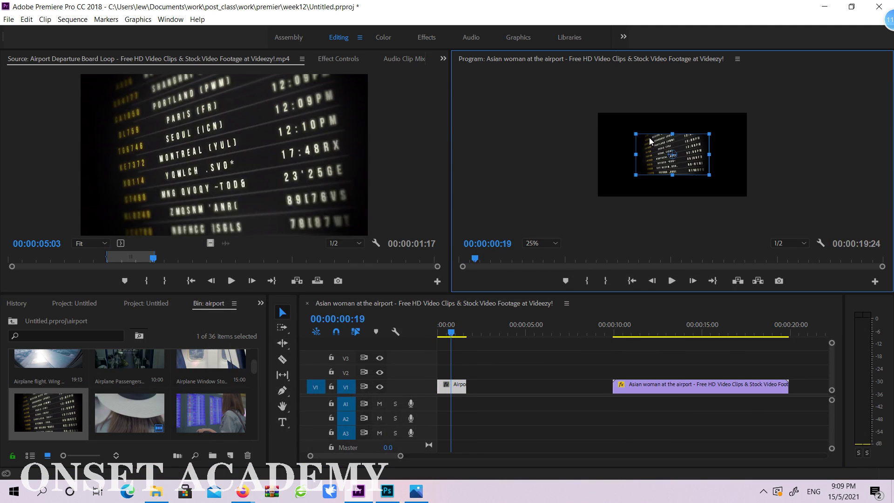
drag(633, 132, 596, 111)
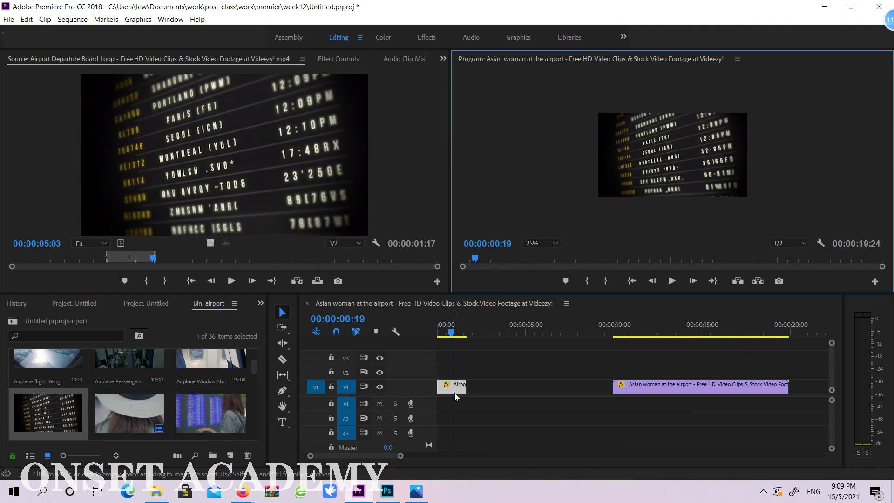
drag(457, 387, 495, 386)
Step: Open the Lobby of a station clip in the Source monitor and browse the other footage in the airport bin
drag(253, 367, 241, 412)
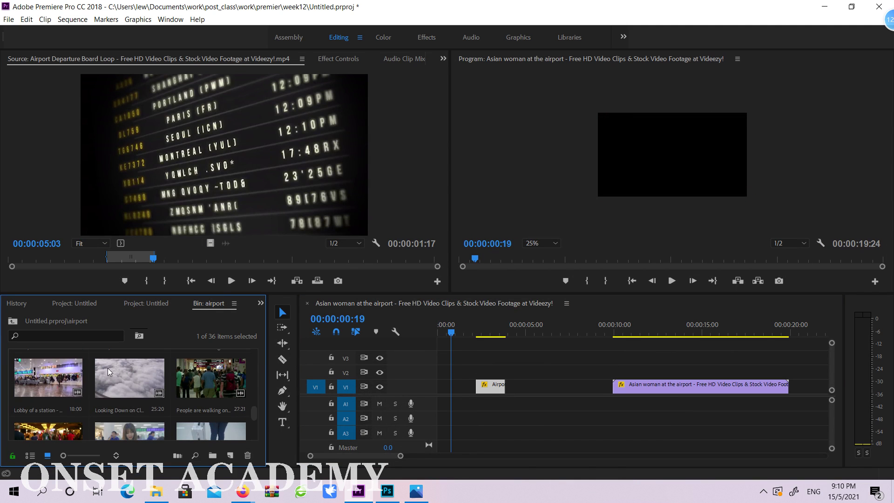
double_click(56, 390)
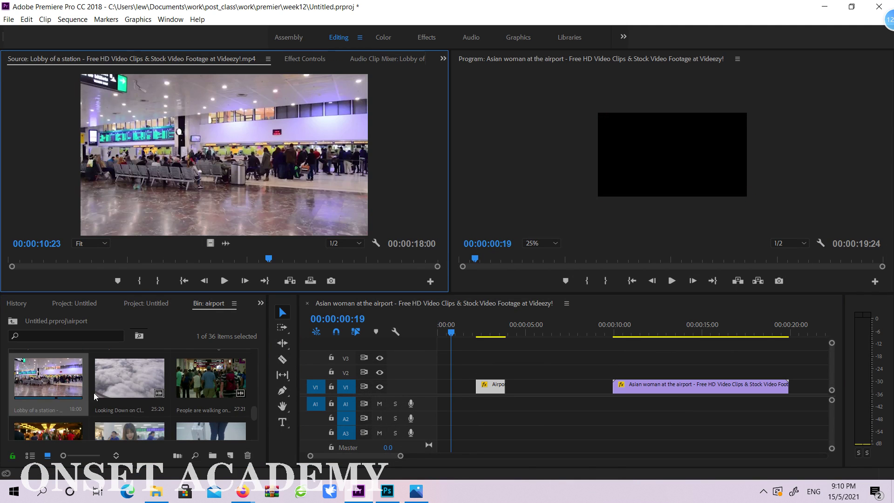
scroll(96, 404, down, 2)
scroll(96, 405, down, 5)
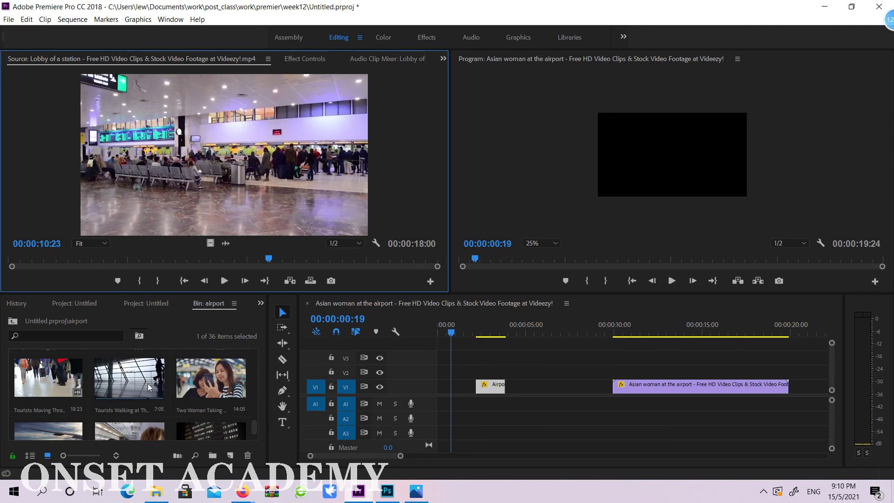
scroll(177, 382, up, 2)
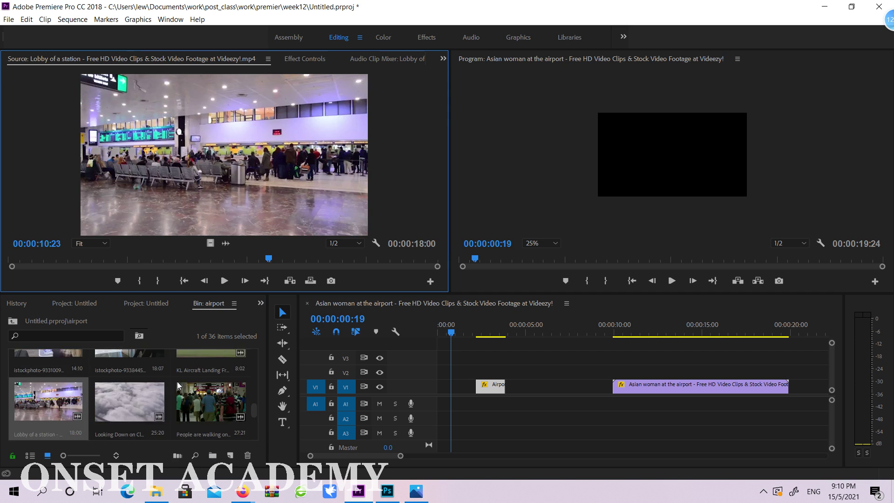
scroll(29, 397, up, 2)
click(243, 492)
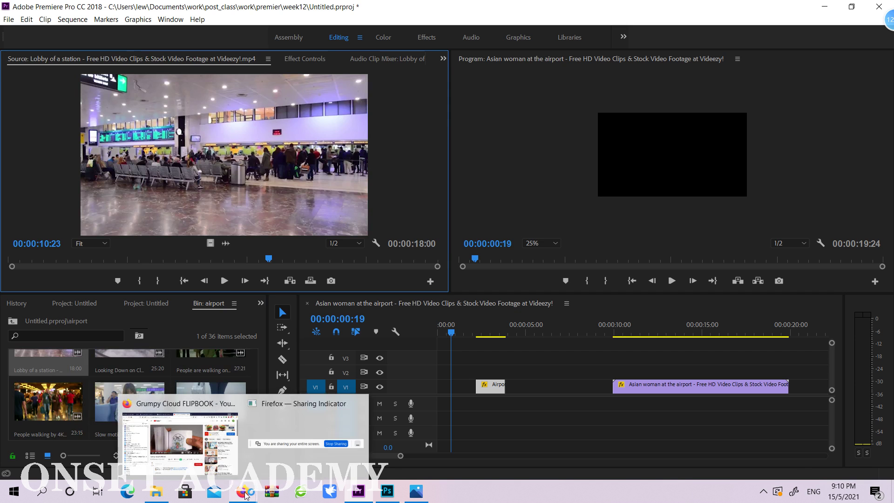
click(197, 401)
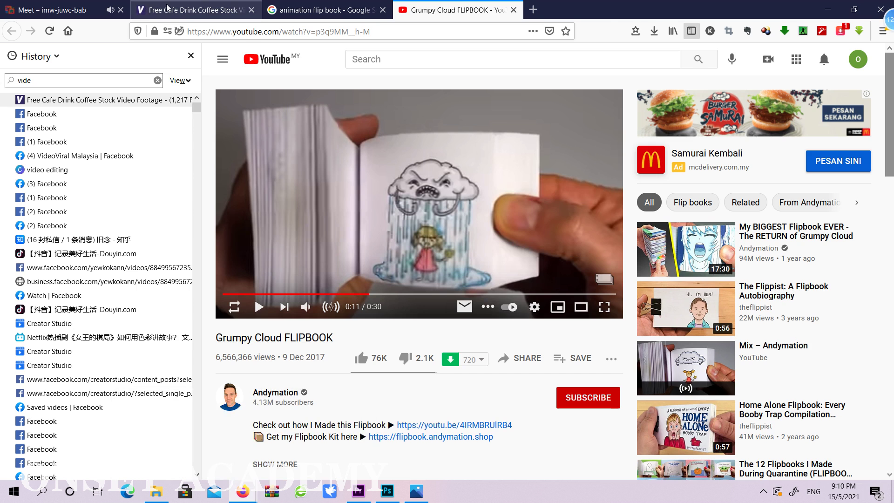
click(196, 5)
scroll(368, 93, up, 3)
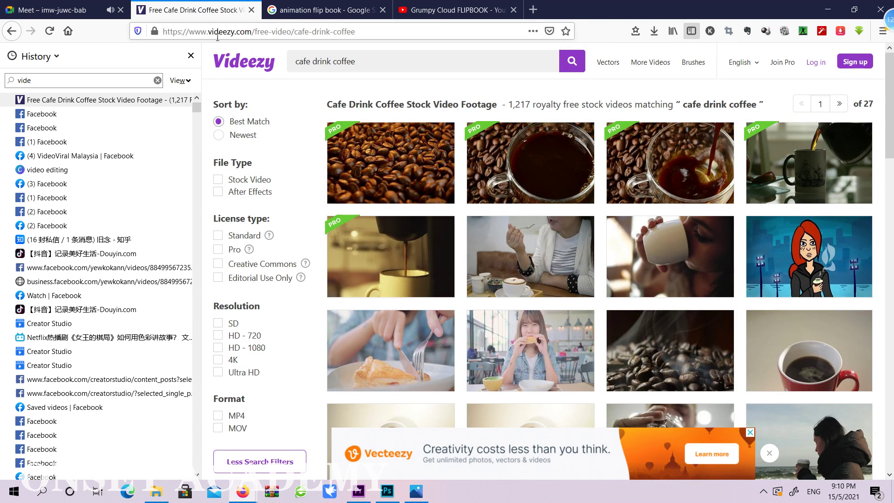
drag(210, 32, 160, 31)
key(ctrl+c)
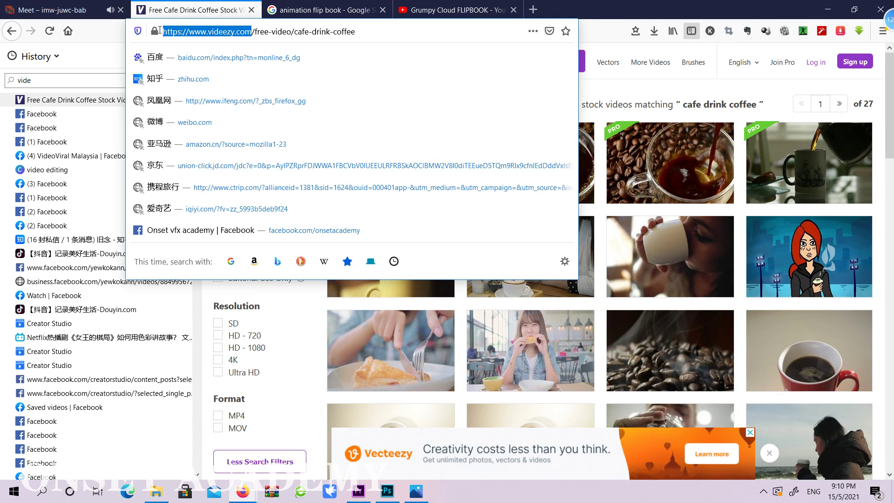
Step: Send the copied Videezy address to everyone in the Google Meet meeting chat
click(51, 10)
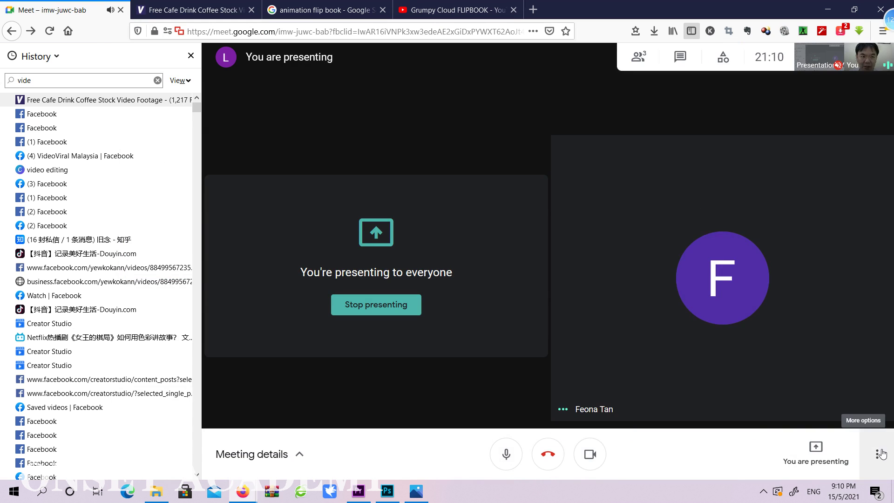
click(675, 60)
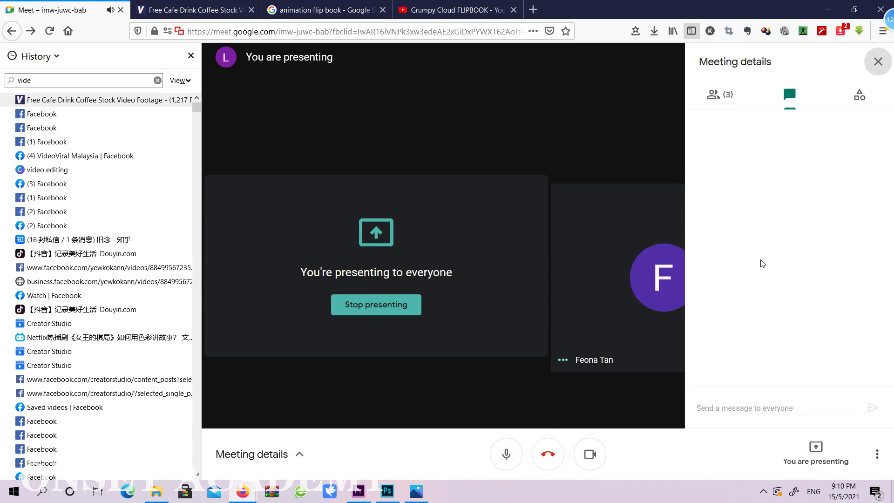
key(ctrl+v)
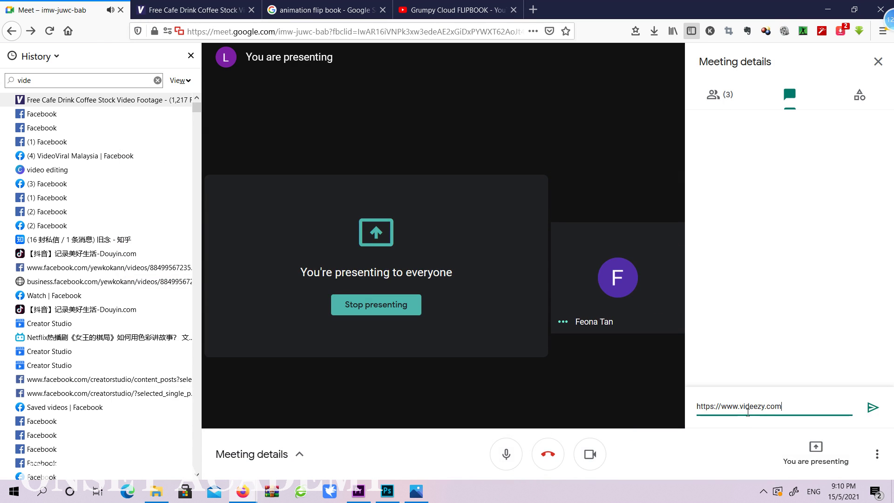
click(873, 408)
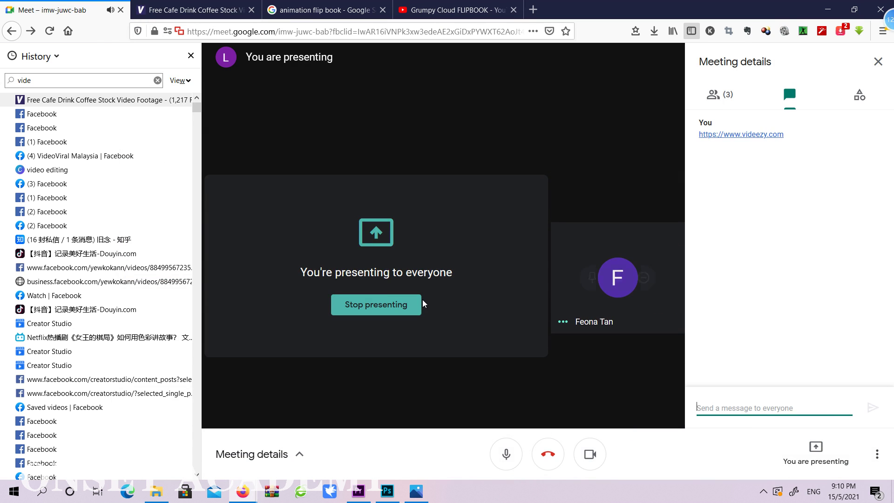
Step: Search Videezy for "airport outside" and look through the stock footage results
click(195, 10)
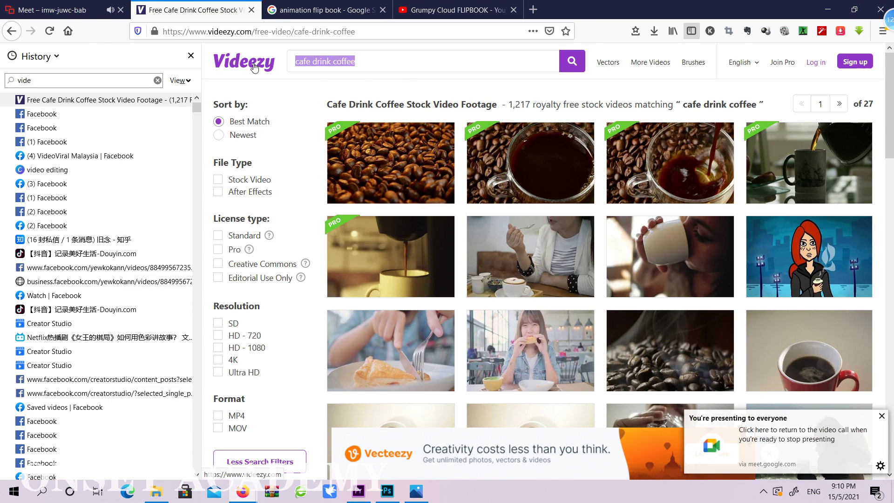
text(ai)
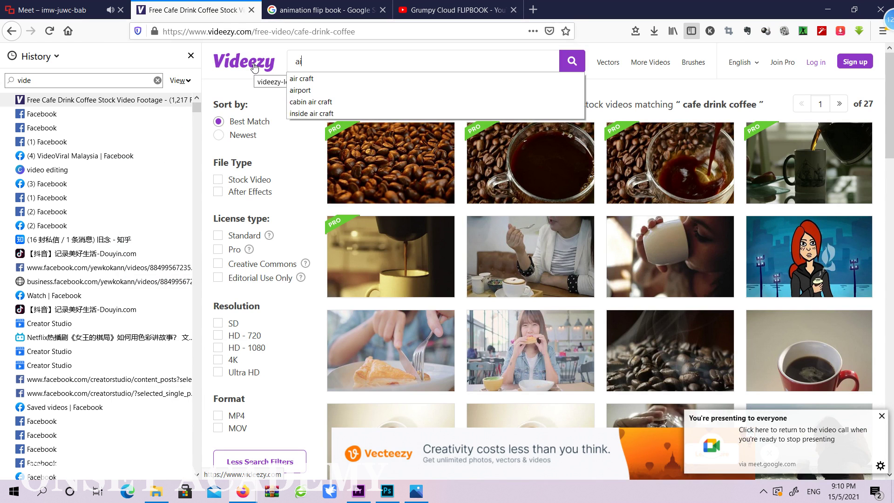
text(rport)
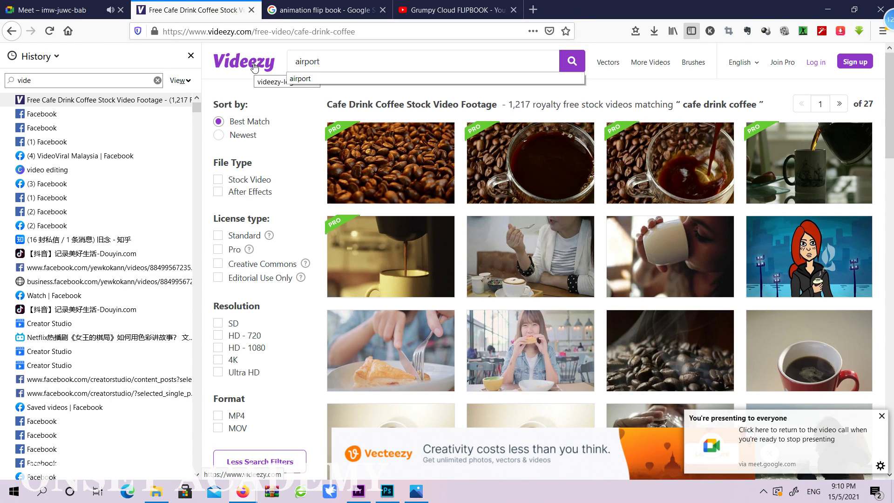
text( out)
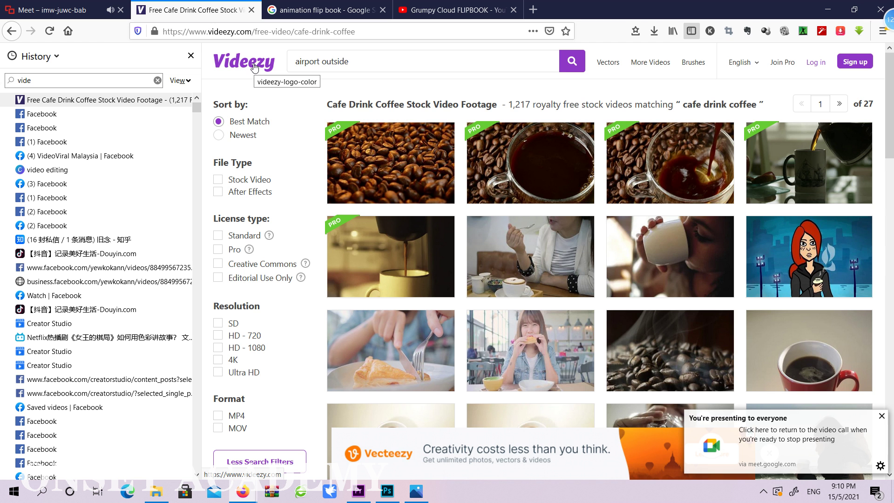
text(side)
click(571, 60)
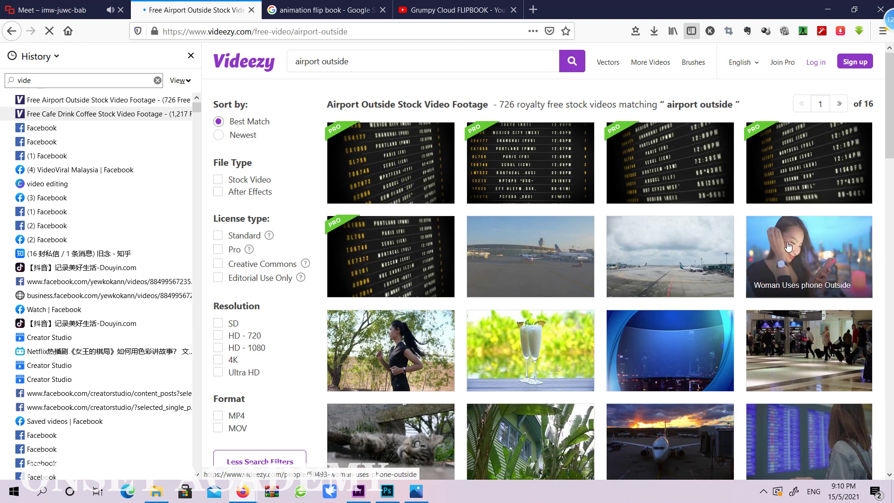
scroll(745, 192, down, 3)
scroll(782, 177, down, 5)
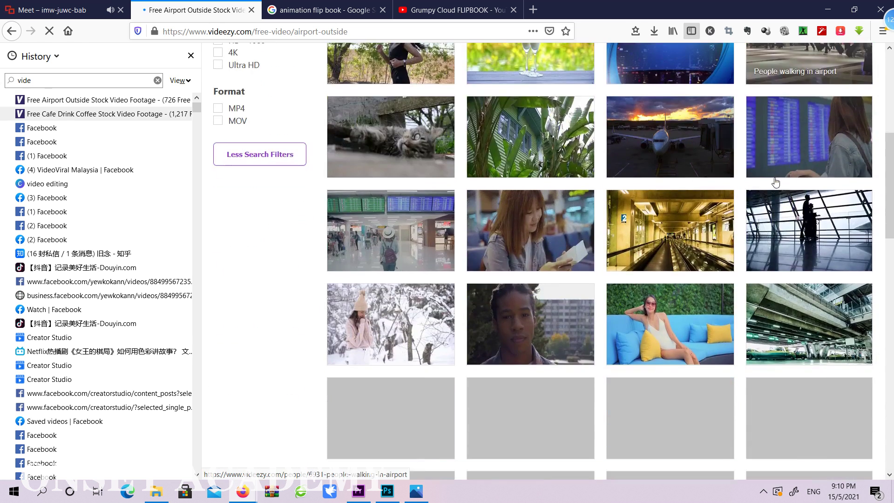
scroll(752, 218, up, 5)
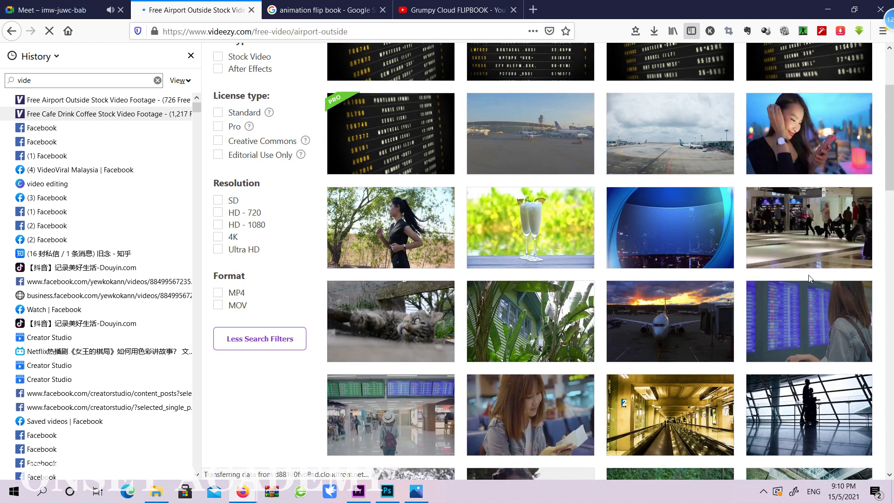
scroll(753, 218, up, 2)
scroll(861, 244, down, 2)
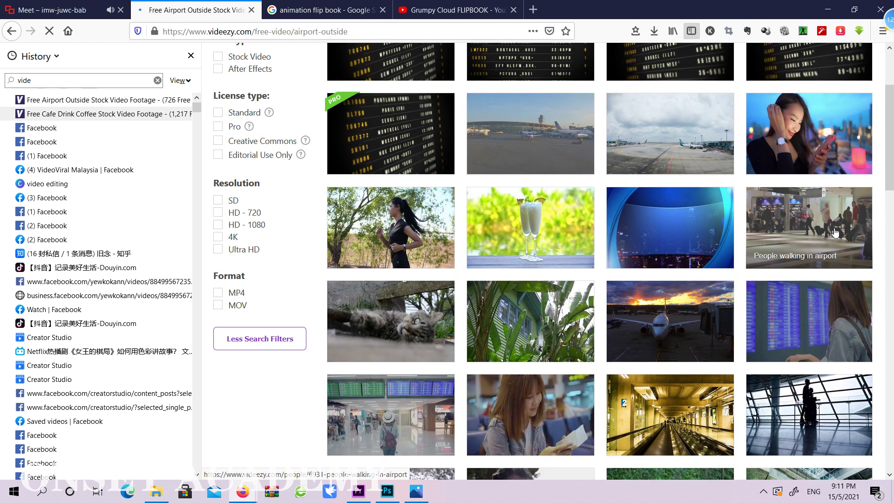
Step: Browse the "airport outside" footage results and open the People walking in airport clip
scroll(786, 218, down, 8)
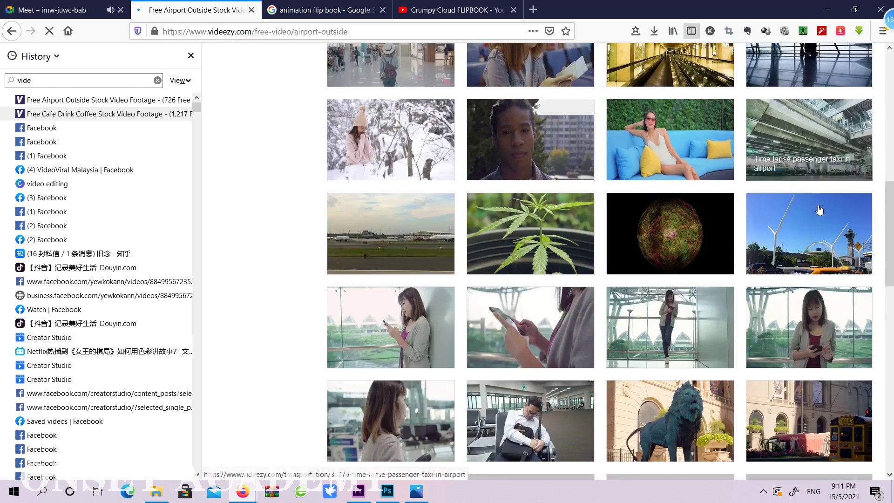
scroll(827, 139, down, 4)
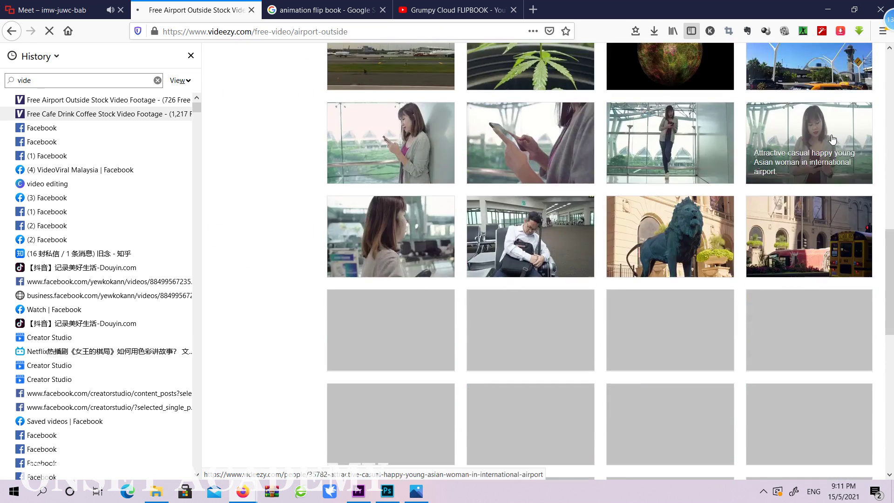
scroll(827, 138, up, 4)
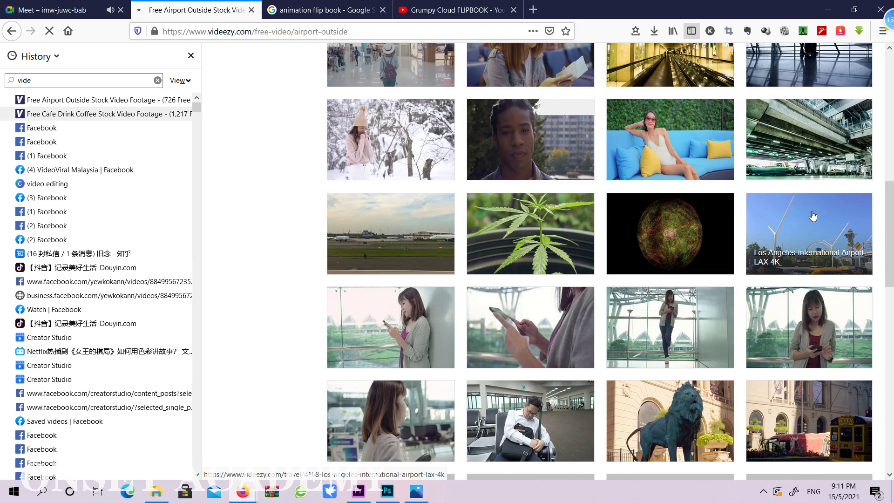
scroll(813, 216, down, 5)
scroll(745, 214, up, 2)
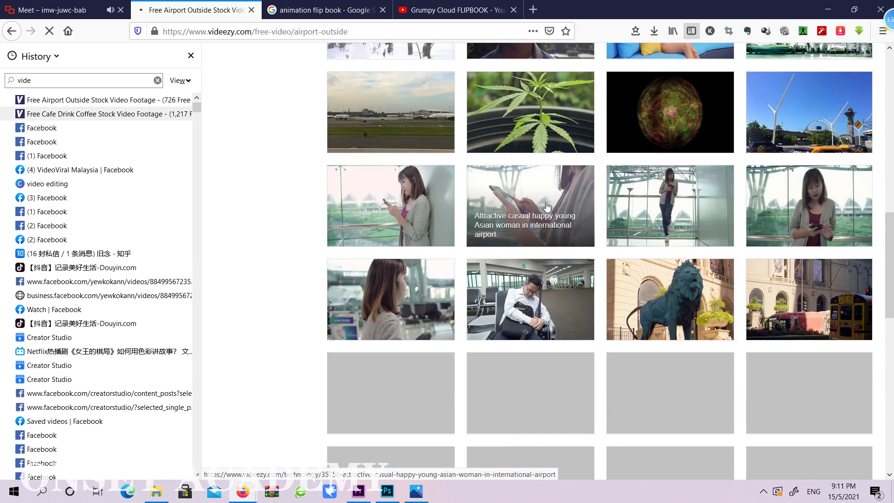
scroll(652, 200, up, 3)
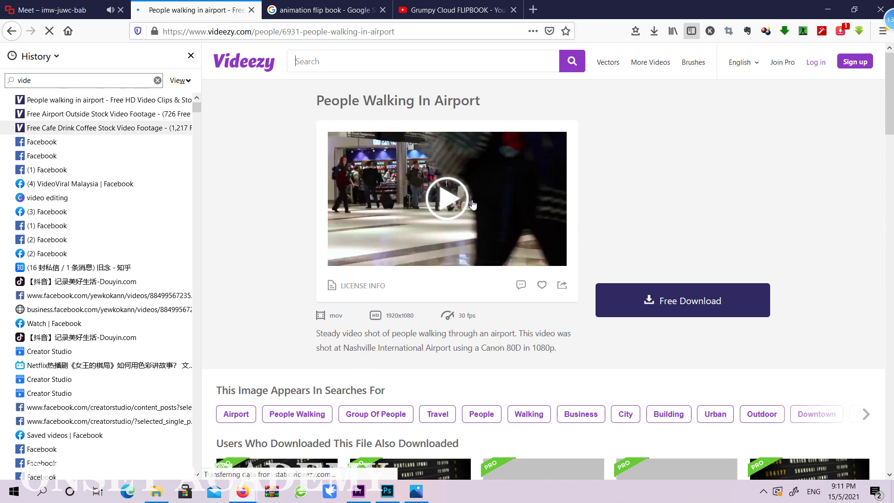
Step: Start the video preview on the People Walking In Airport page
scroll(304, 142, down, 5)
scroll(303, 142, up, 4)
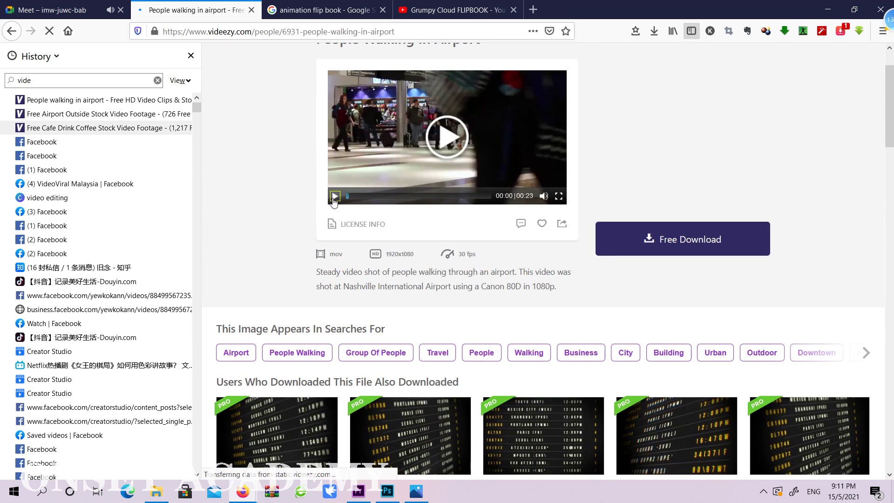
click(335, 197)
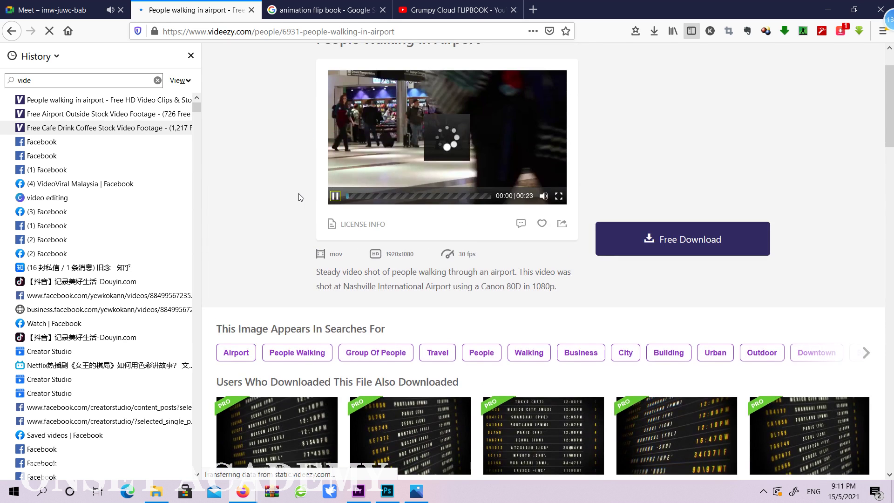
scroll(300, 195, up, 2)
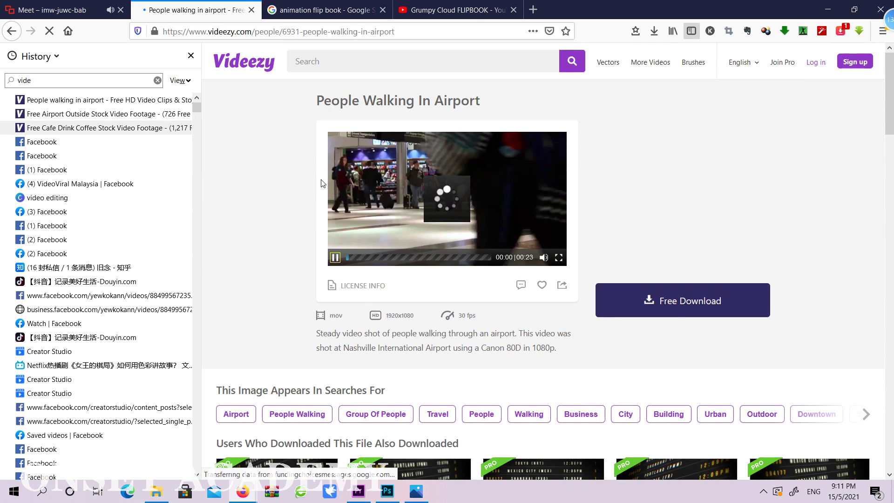
Step: Examine the related stock footage listed below the People Walking In Airport clip for other usable airport shots
scroll(306, 191, down, 10)
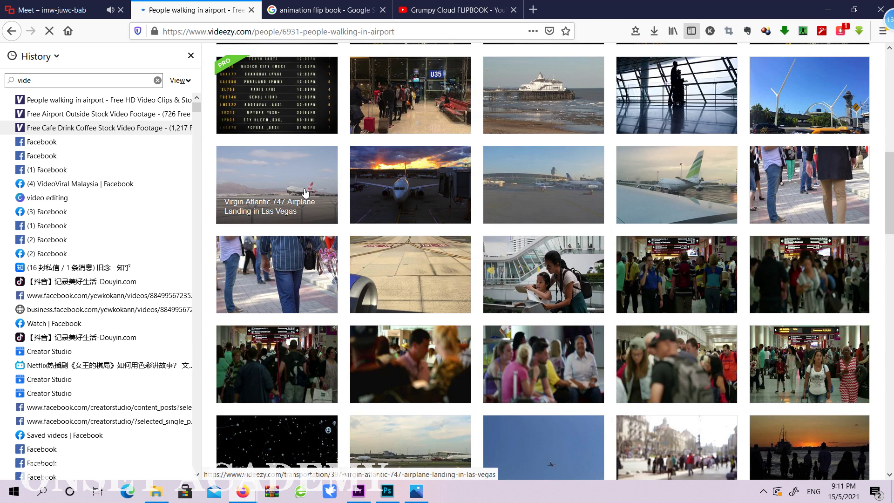
scroll(499, 223, down, 6)
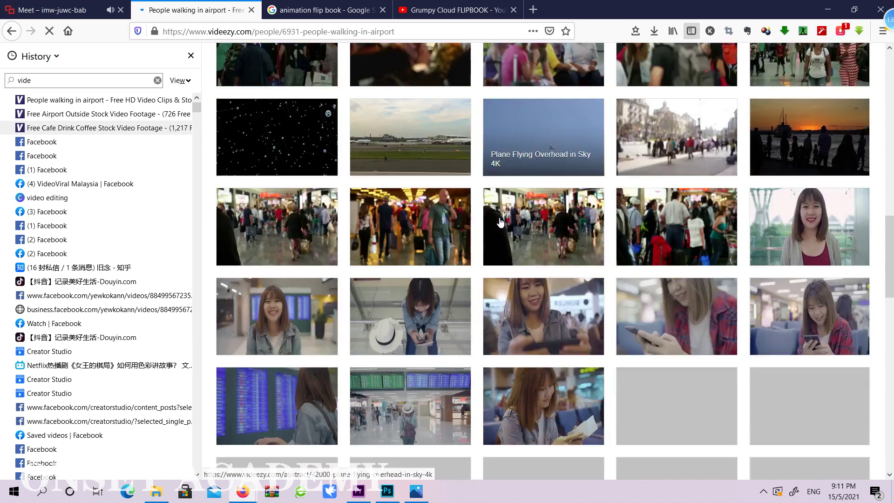
scroll(500, 222, down, 4)
scroll(500, 221, up, 3)
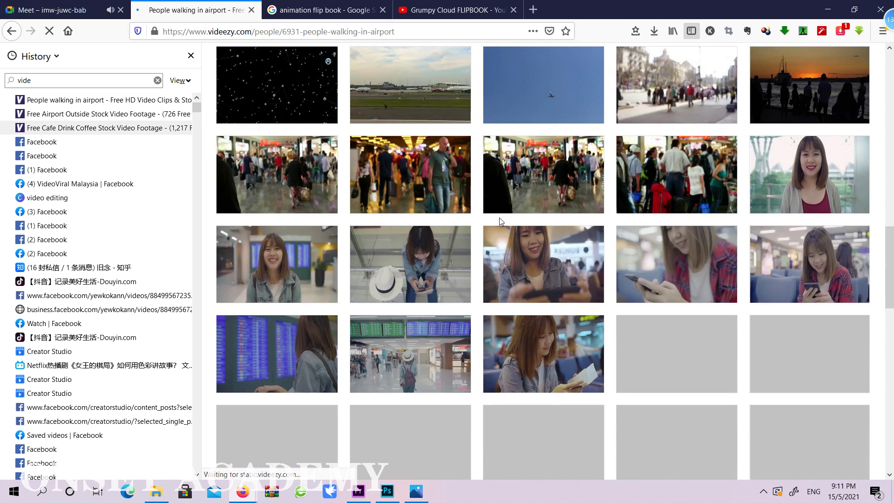
scroll(499, 217, down, 3)
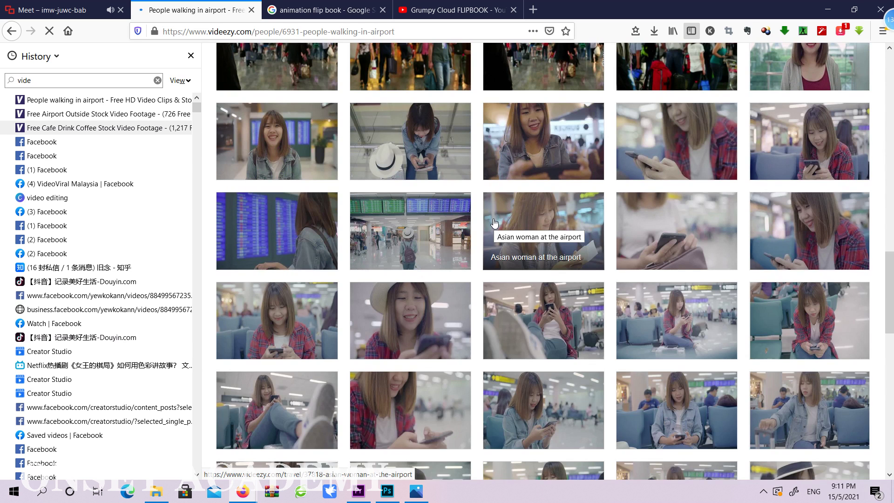
scroll(494, 223, down, 6)
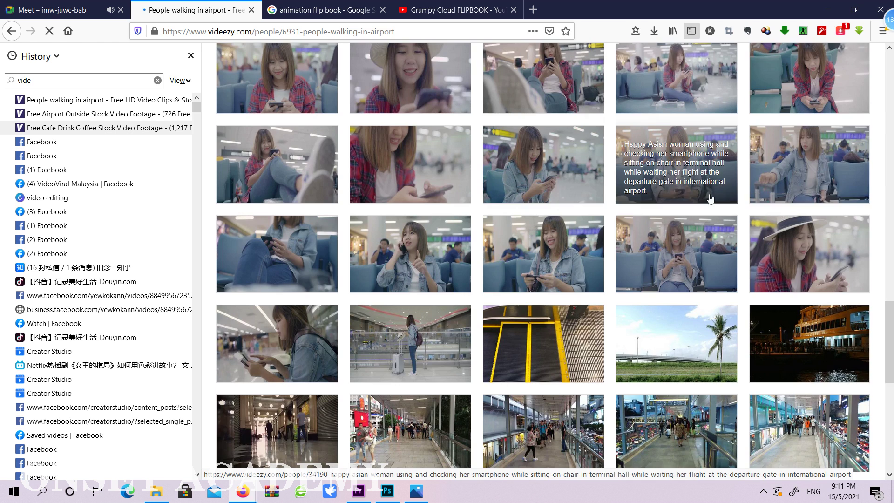
scroll(711, 199, down, 3)
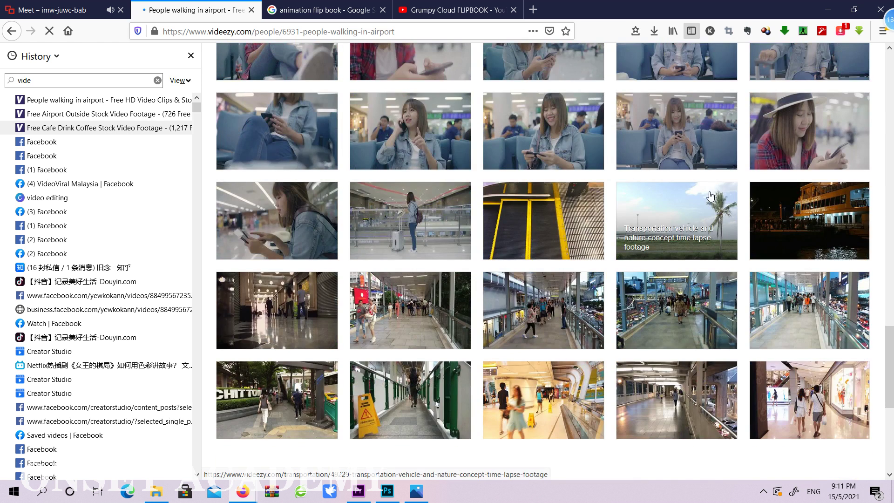
scroll(711, 196, down, 6)
scroll(718, 195, up, 7)
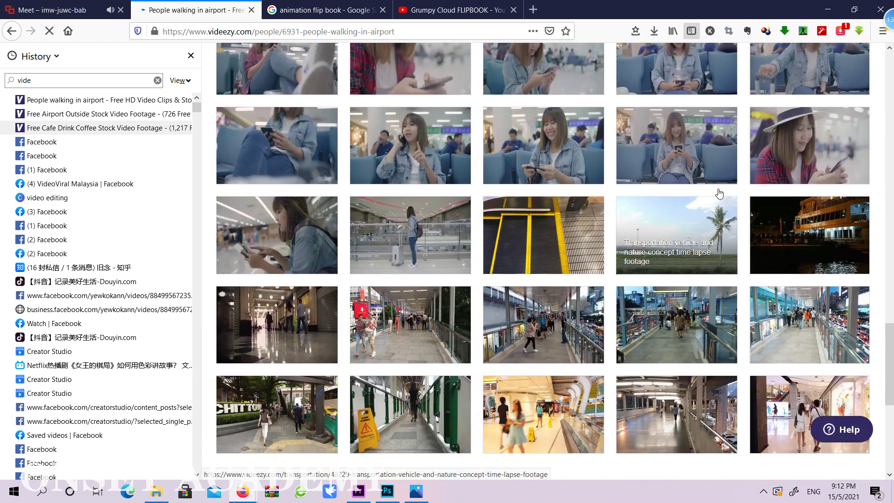
scroll(719, 193, up, 3)
scroll(719, 194, up, 15)
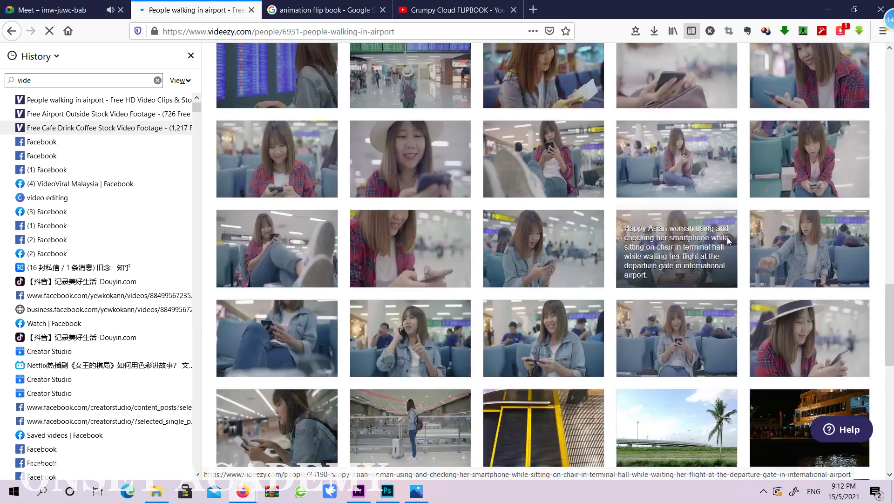
scroll(746, 234, up, 15)
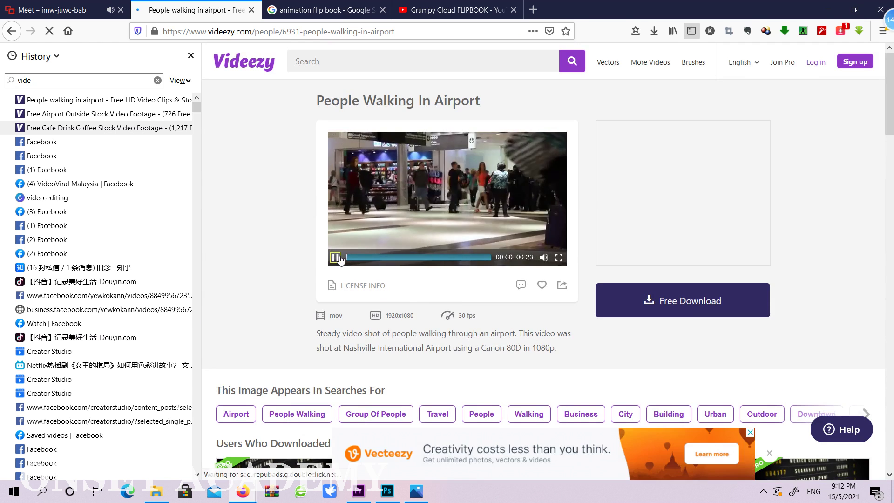
Step: Switch to the Google Meet call, close its meeting details and chat pane, and show the presenting options
click(44, 6)
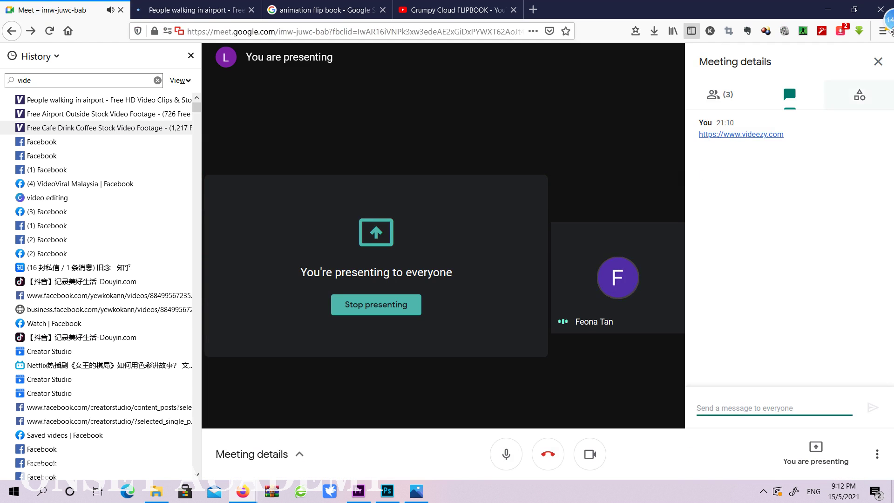
click(878, 61)
mouse_move(828, 188)
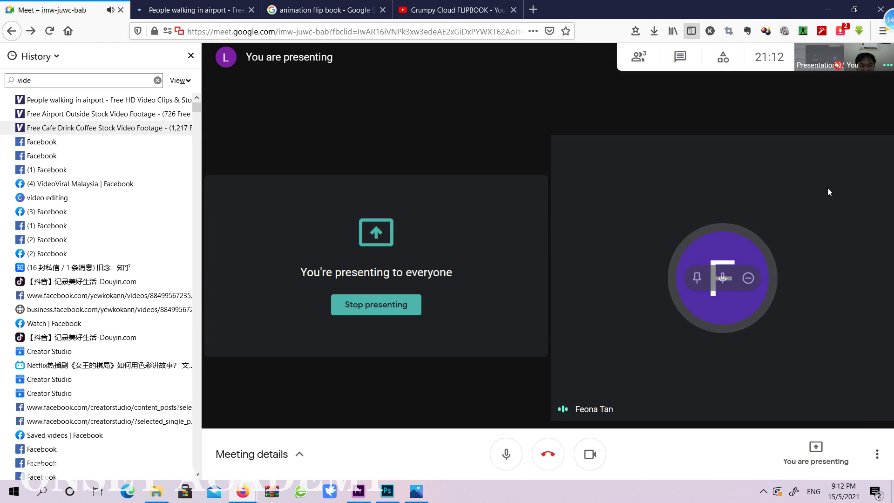
click(825, 466)
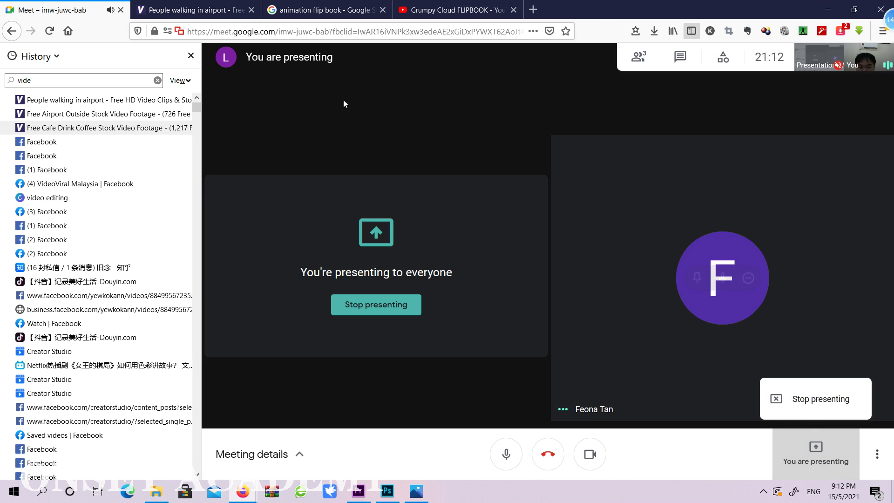
Step: Close the Grumpy Cloud FLIPBOOK page on YouTube and return to the Google Meet call
click(506, 12)
click(514, 10)
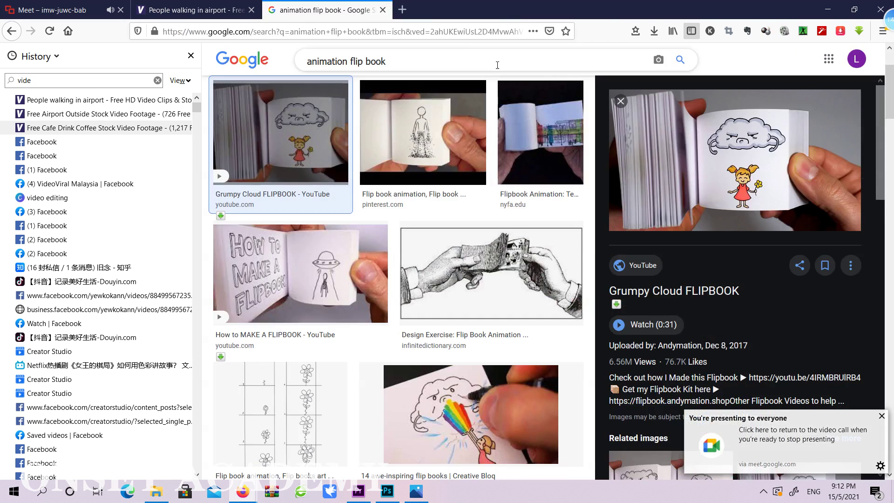
click(92, 6)
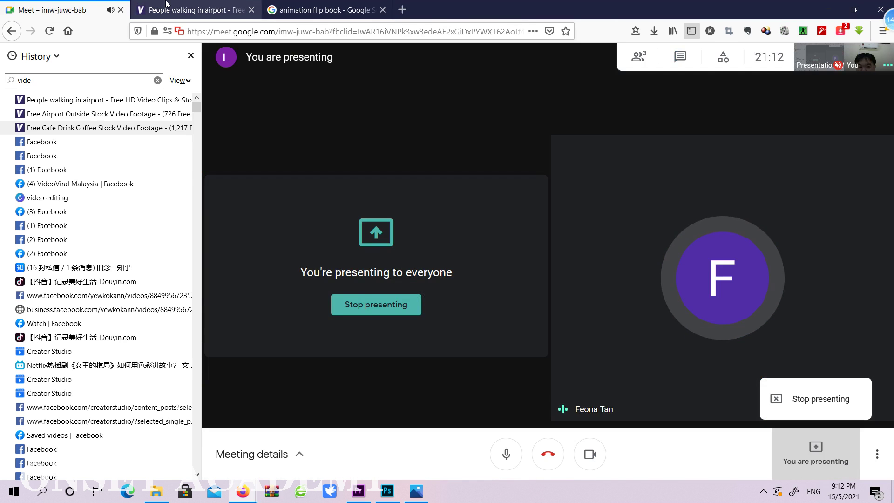
drag(564, 9, 663, 259)
click(861, 266)
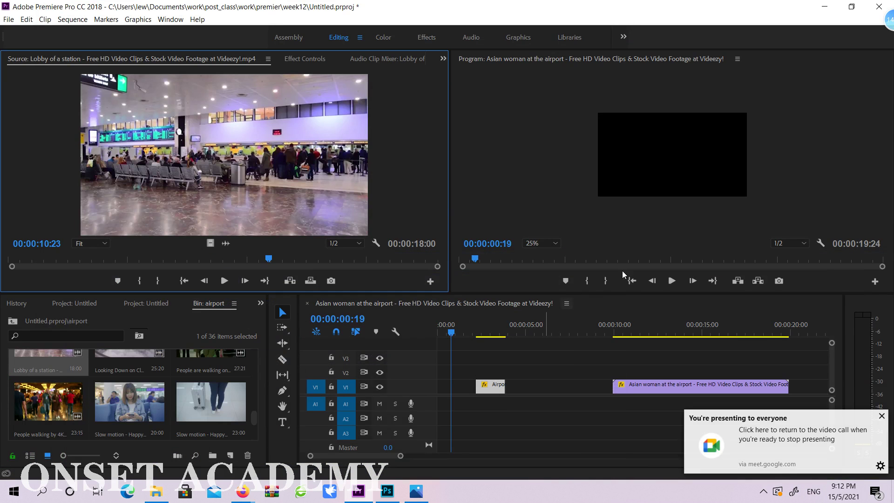
click(882, 416)
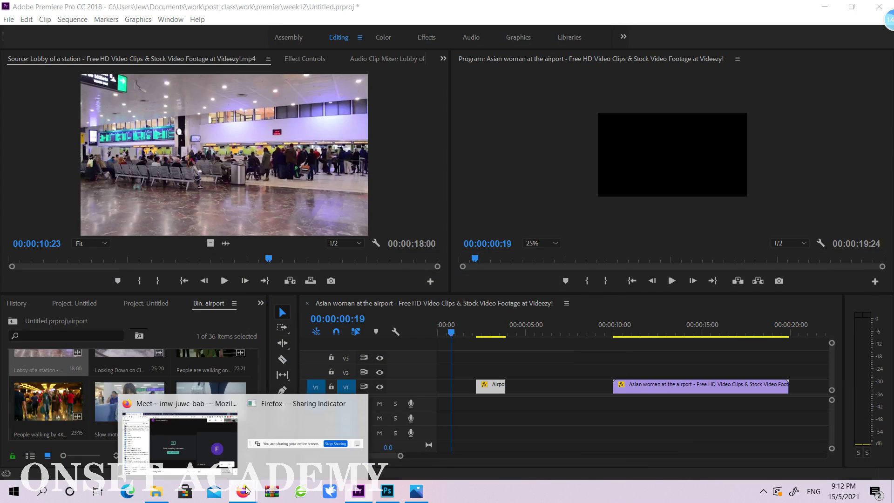
click(191, 402)
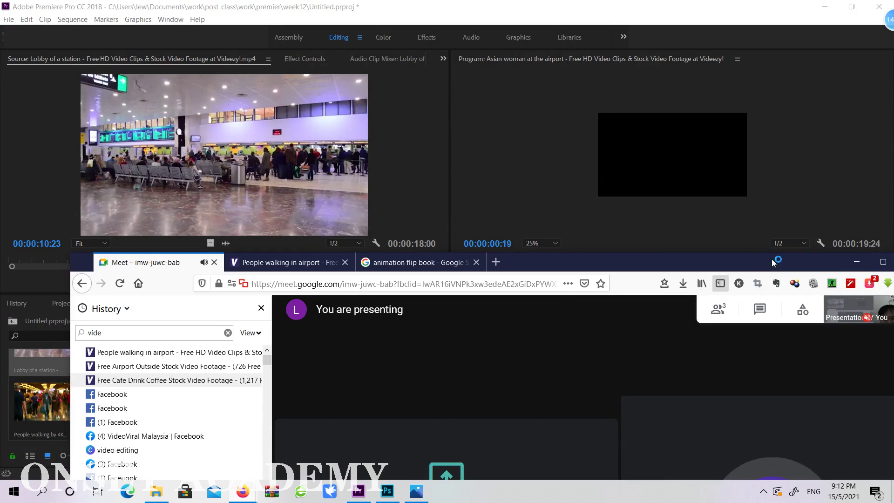
drag(772, 263, 312, 3)
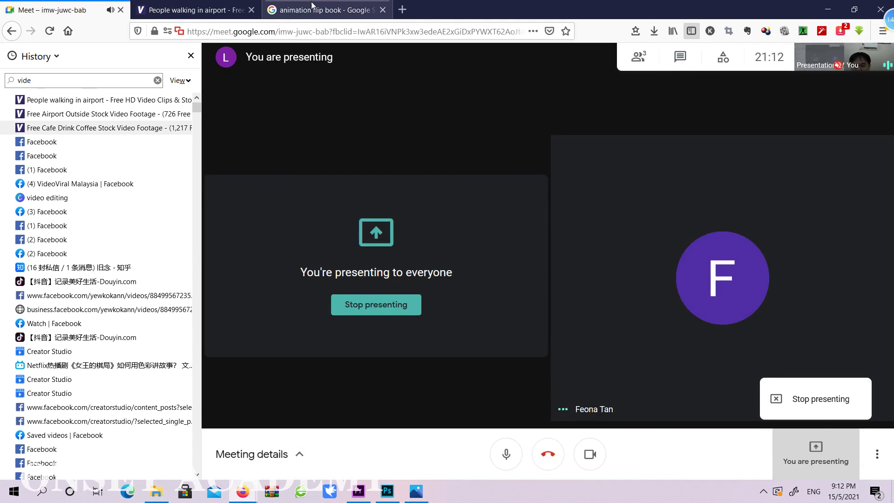
Step: Return to the People Walking In Airport page and play its preview from about 00:12
click(311, 7)
click(195, 10)
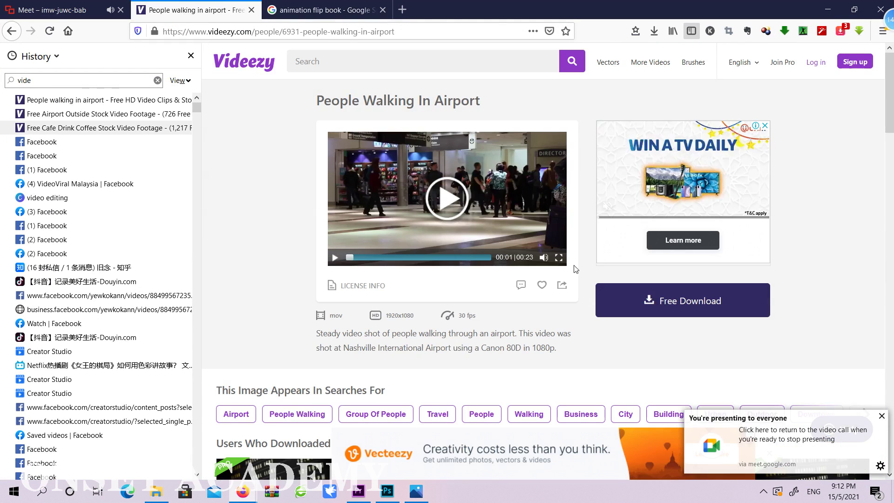
click(376, 259)
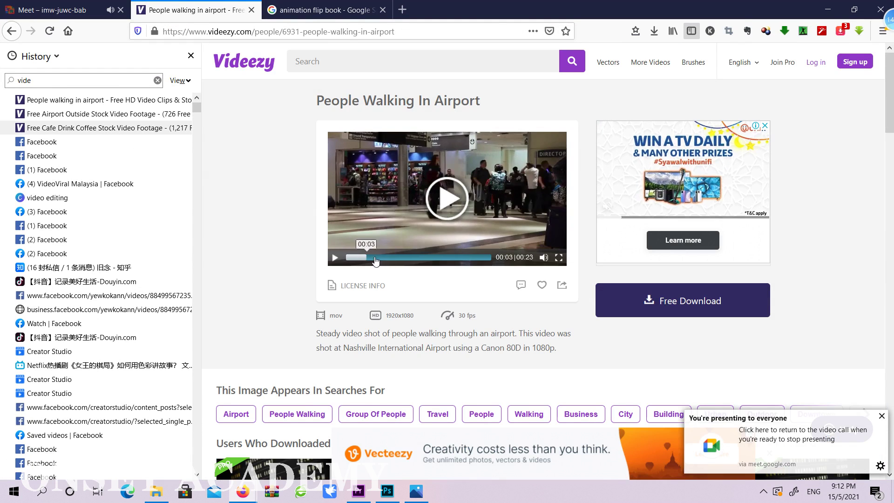
drag(375, 259, 421, 259)
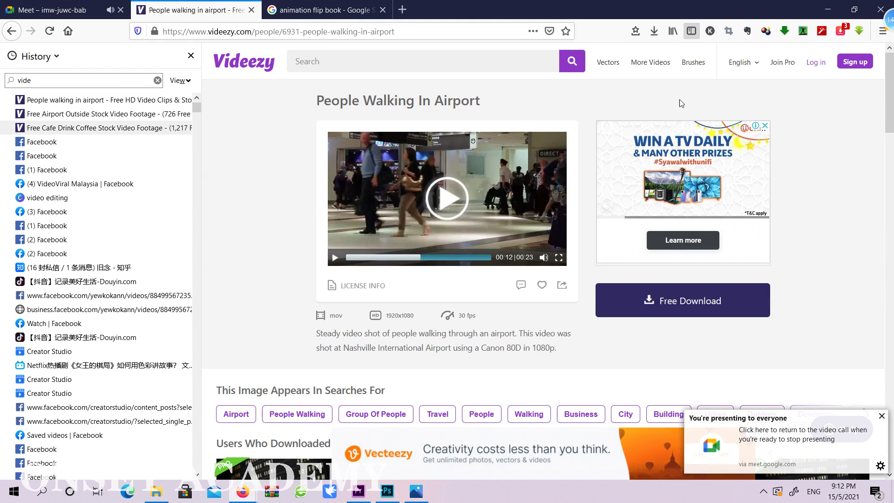
click(528, 145)
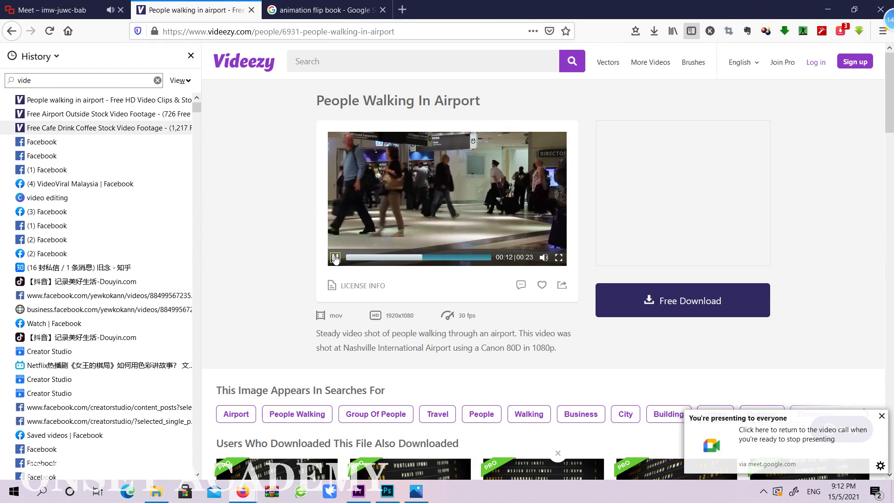
Step: Start downloading the 2.11MB MP4 of the People Walking In Airport clip and browse to the Documents > work > post_class > footage folder
click(785, 32)
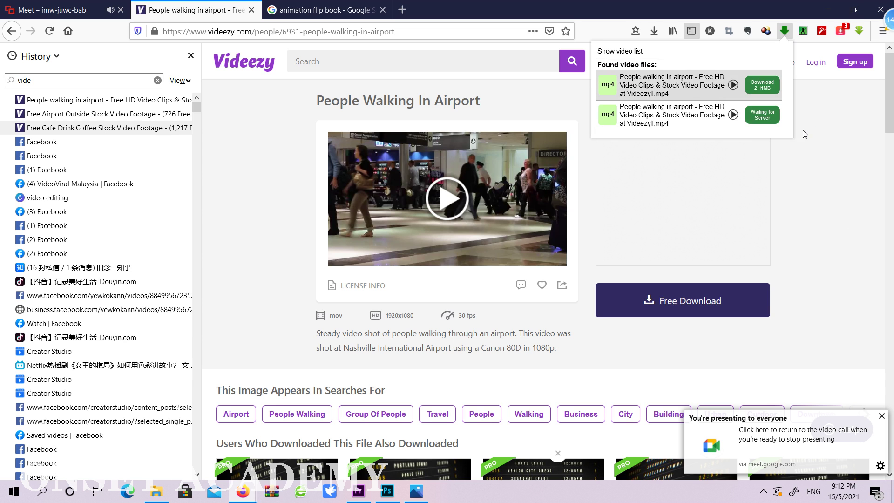
click(762, 85)
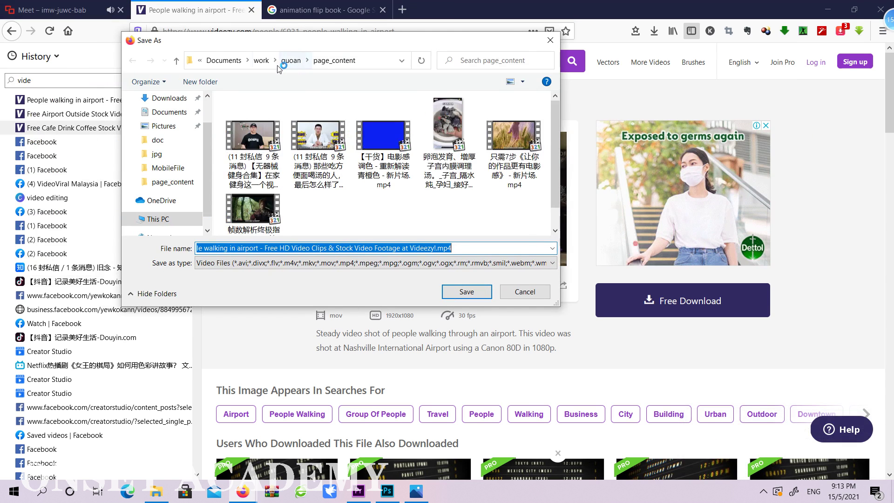
click(267, 61)
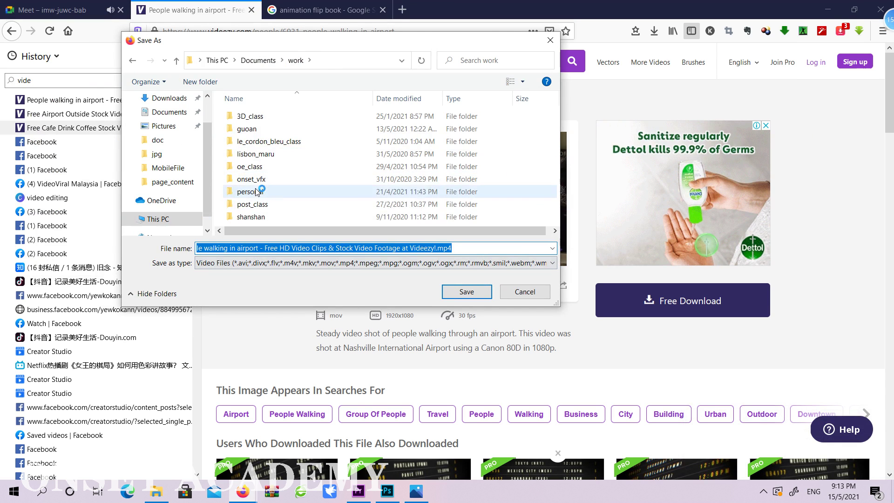
double_click(259, 205)
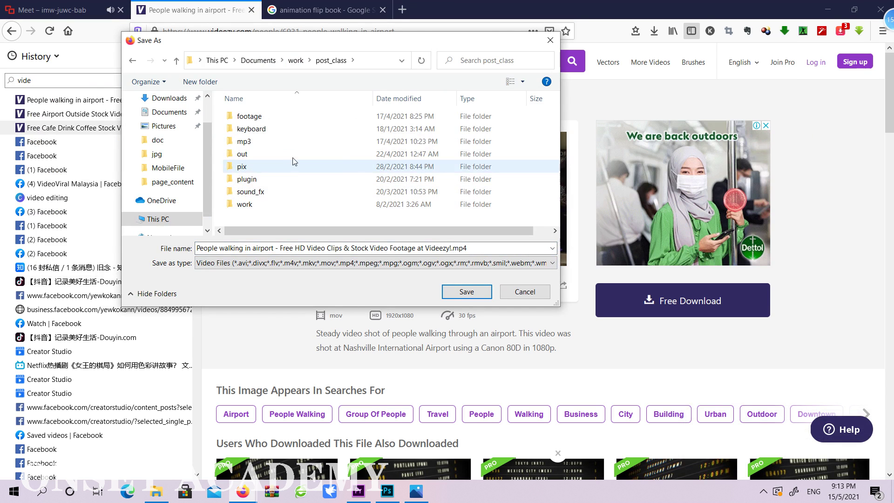
double_click(251, 116)
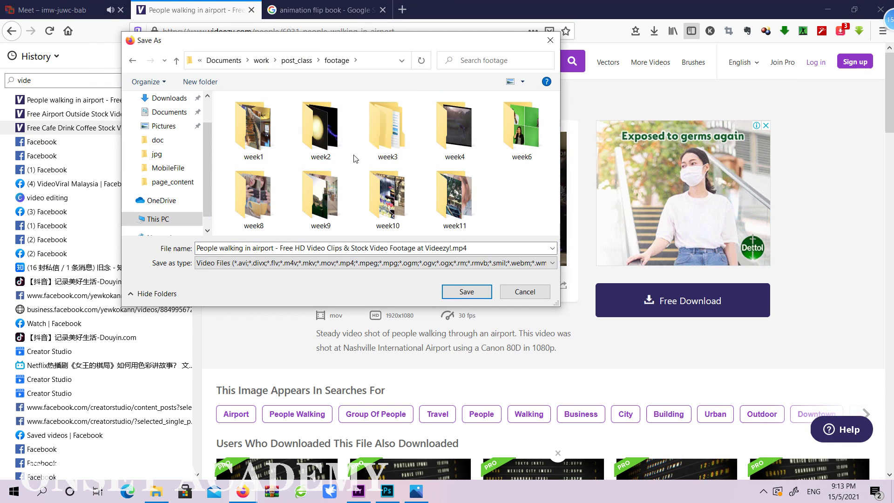
Step: Create a week12 folder inside footage and save the People Walking In Airport MP4 in it
right_click(497, 202)
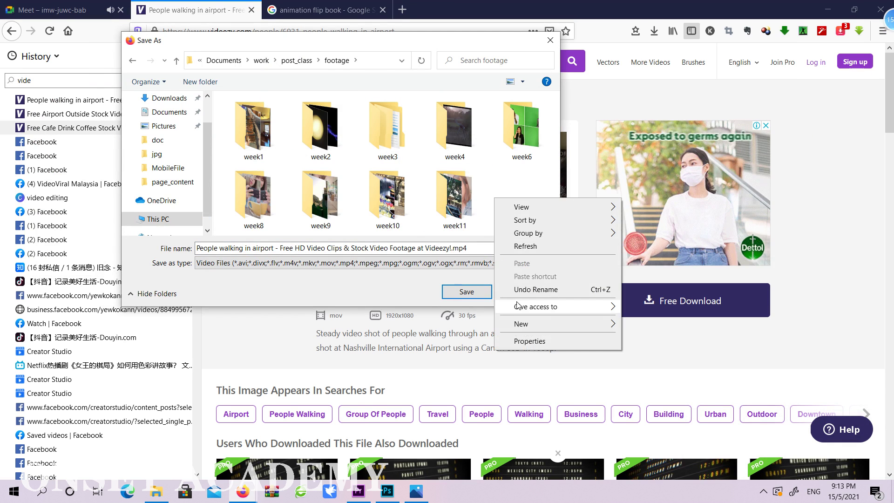
mouse_move(524, 324)
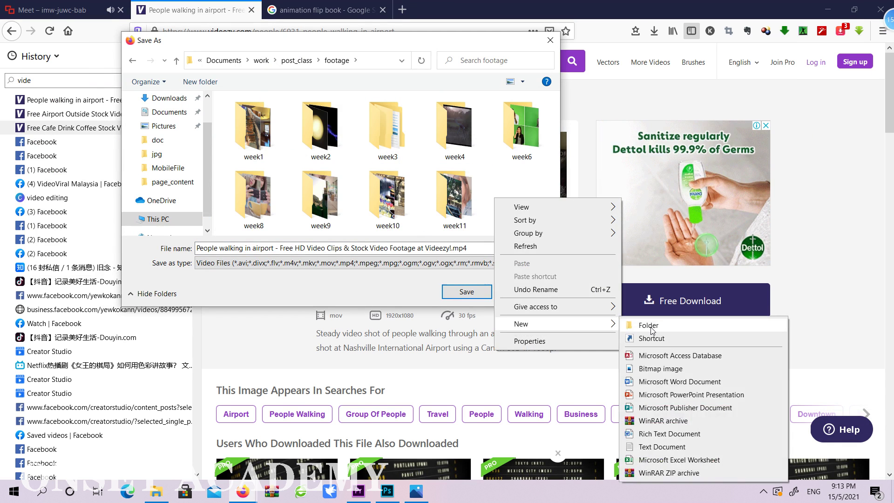
click(650, 326)
text(we)
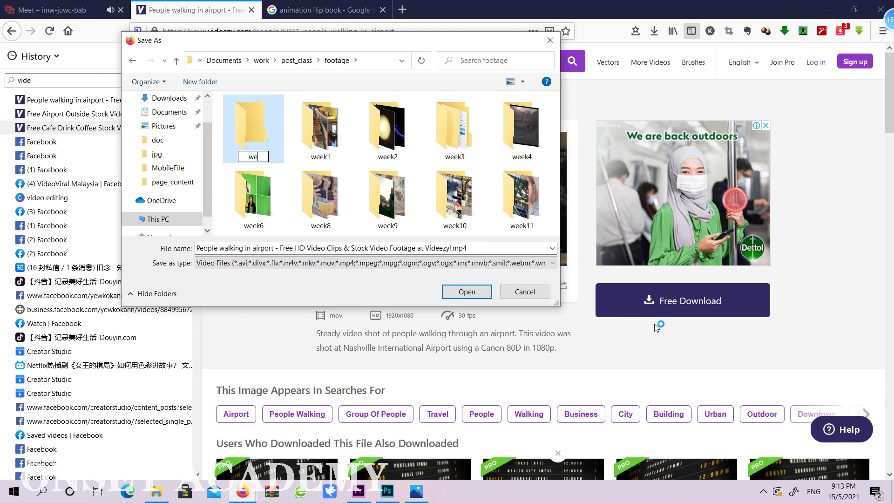
text(ek12)
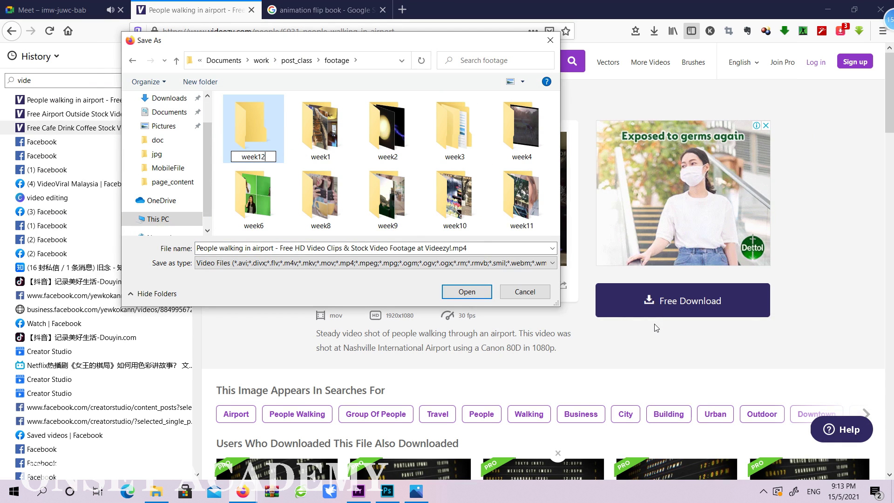
key(Return)
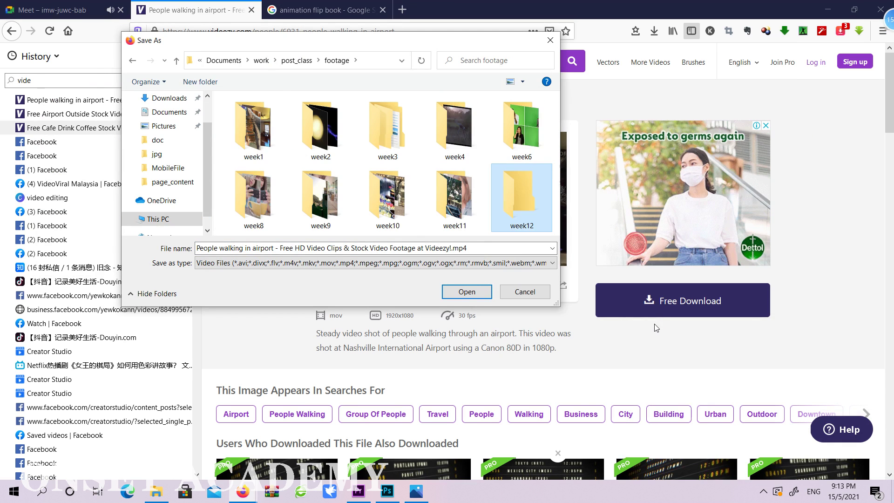
double_click(536, 215)
click(467, 292)
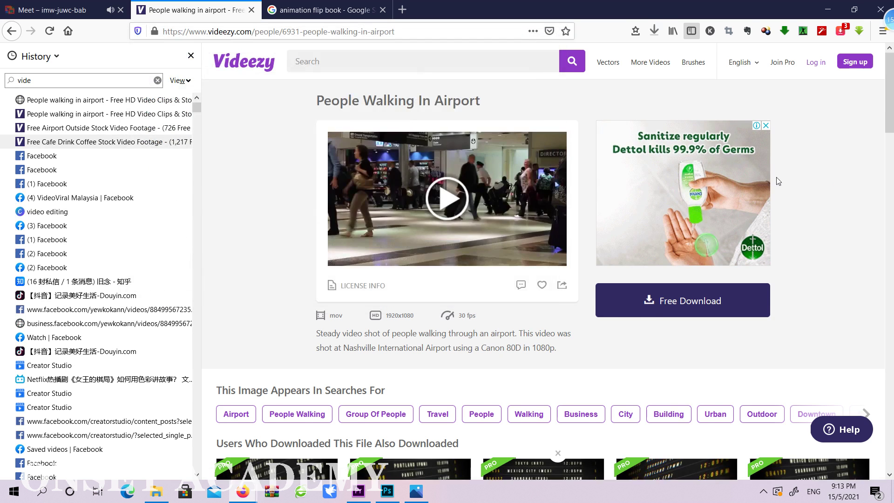
Step: Examine the related footage listed below the People Walking In Airport clip for further airport shots
scroll(778, 181, down, 5)
scroll(763, 152, down, 9)
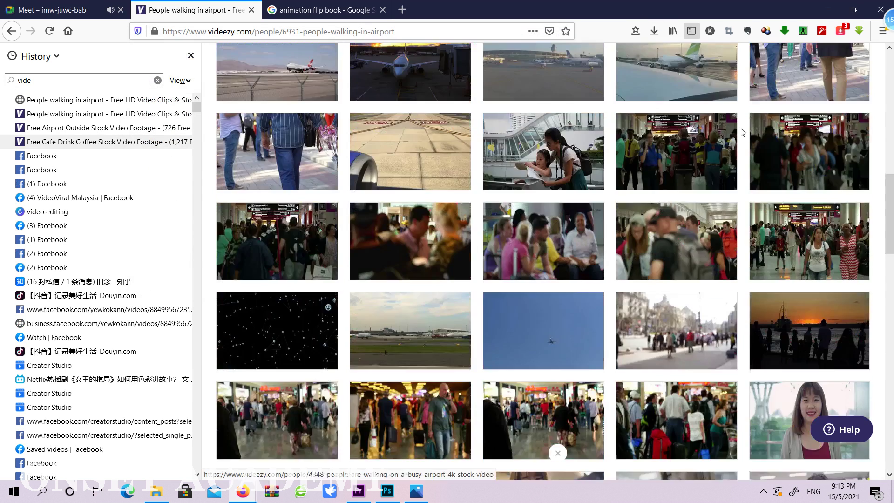
scroll(791, 139, down, 7)
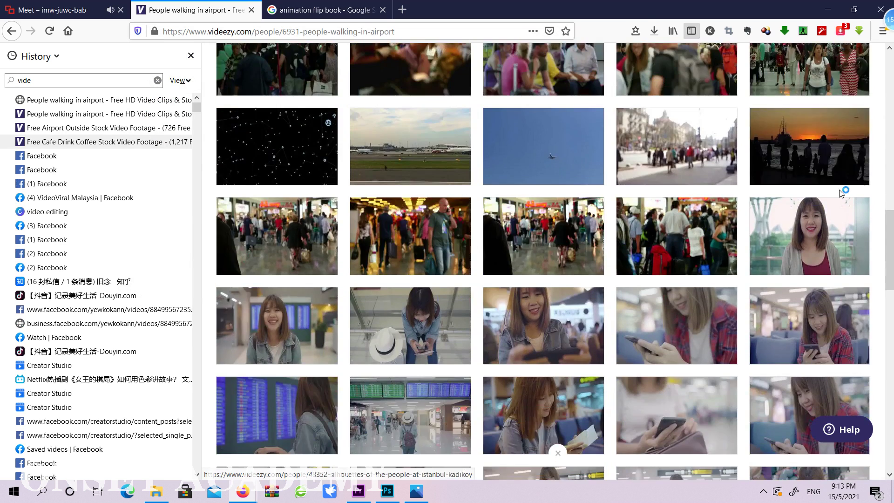
scroll(832, 167, down, 8)
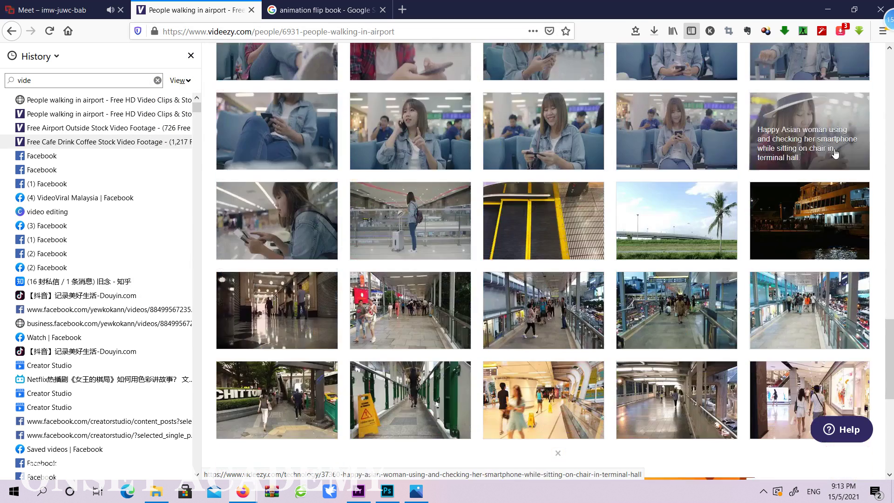
scroll(835, 147, down, 1)
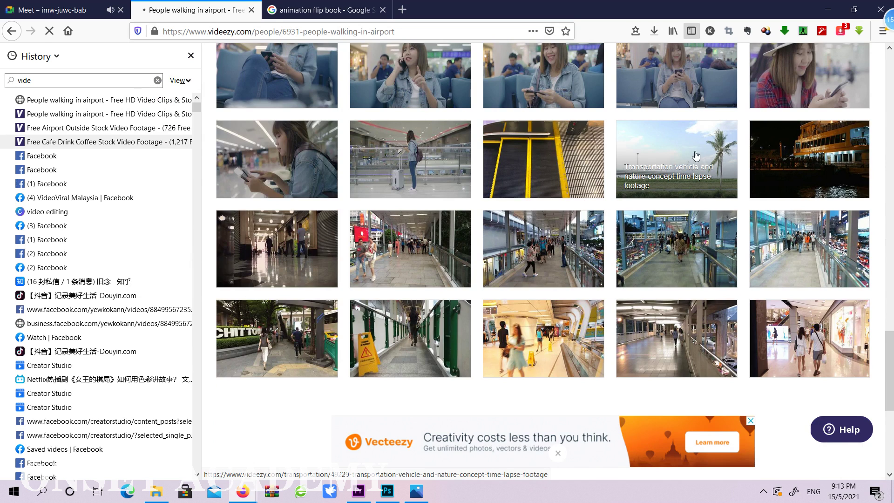
scroll(773, 185, up, 15)
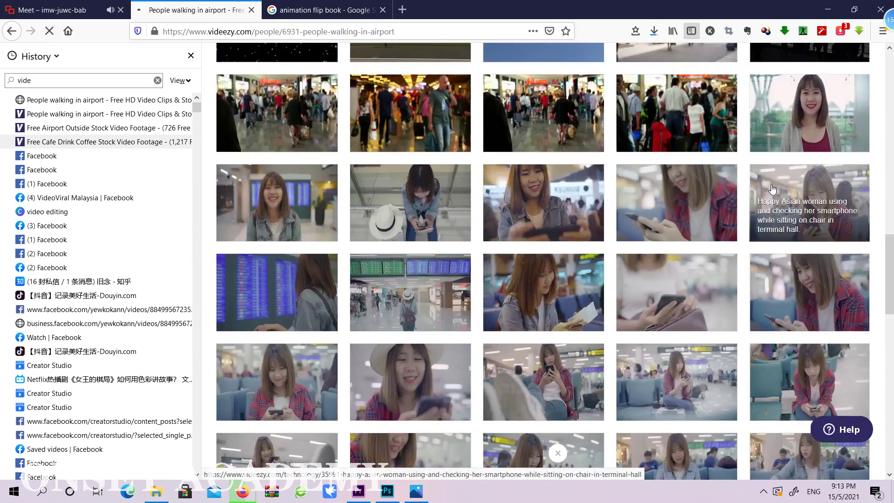
scroll(774, 177, up, 6)
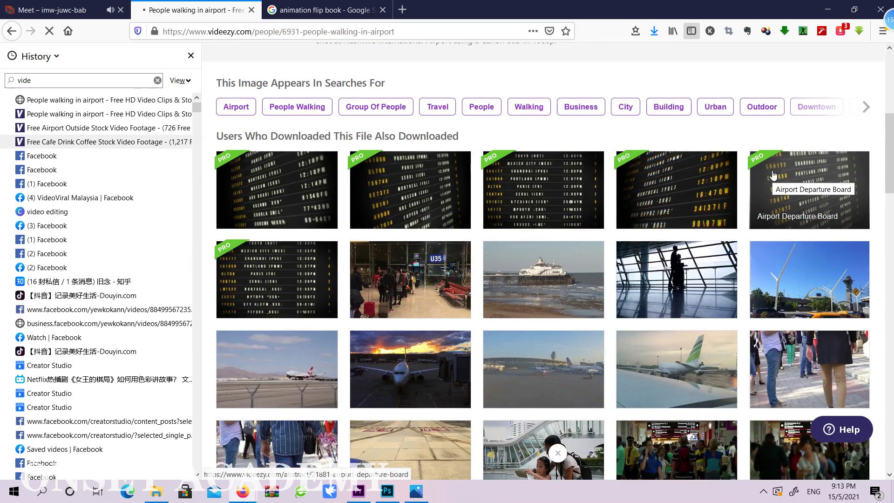
scroll(774, 175, up, 1)
Step: Open the Los Angeles International Airport LAX 4K clip in a new window and preview it in full screen
right_click(820, 329)
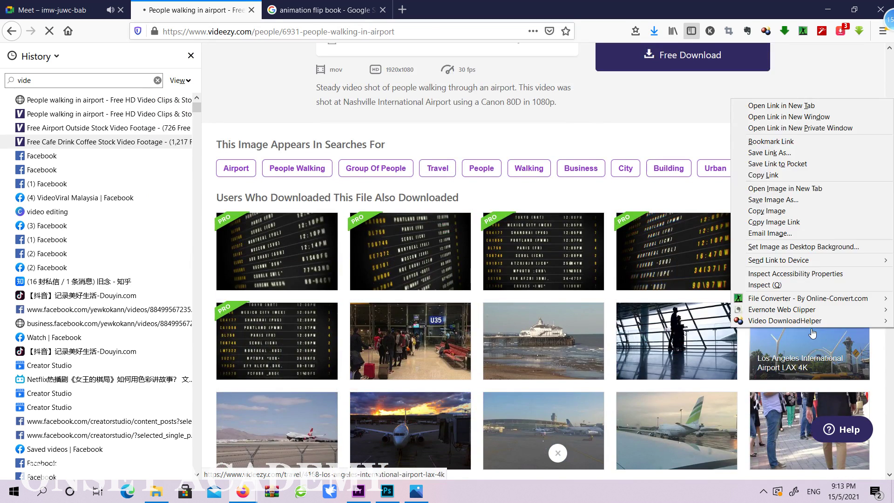
click(794, 119)
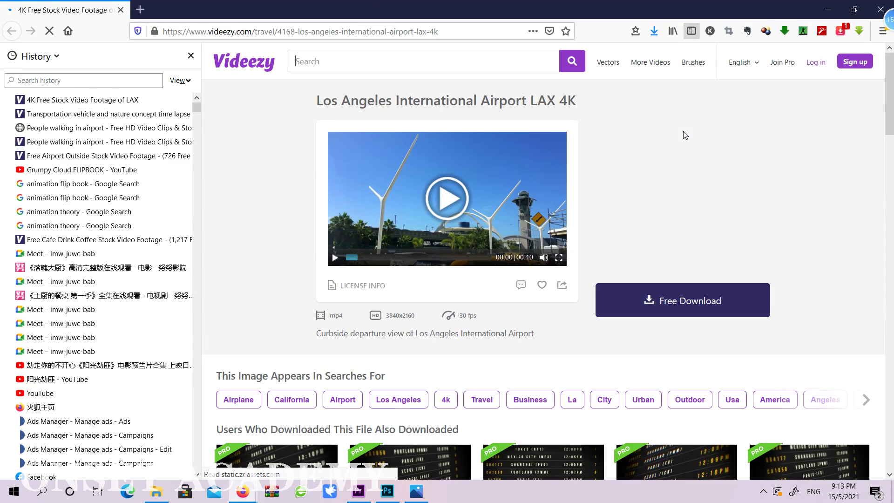
click(335, 258)
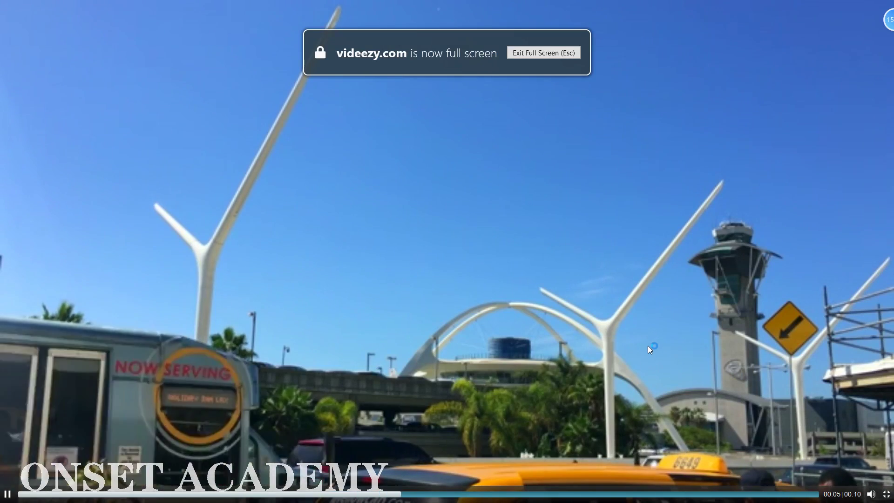
key(Escape)
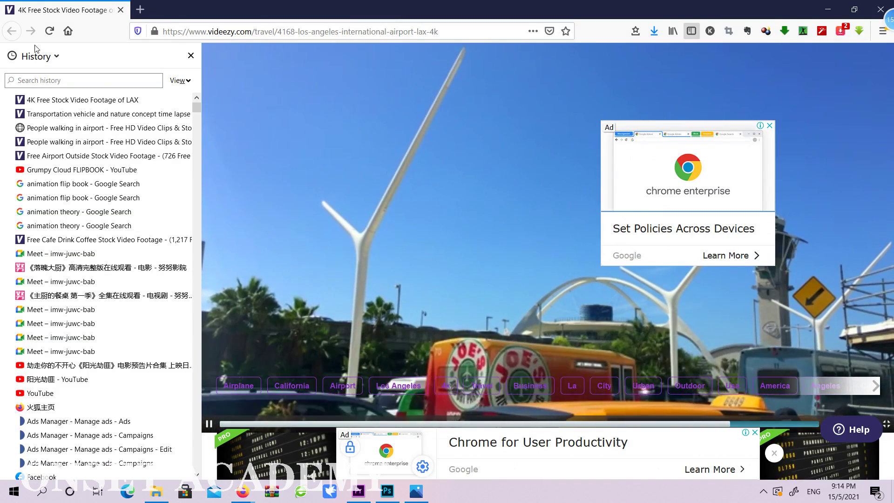
Step: Return to the window with the Transportation Vehicle And Nature Concept Time Lapse Footage page and briefly play its preview
drag(571, 4, 675, 145)
click(810, 150)
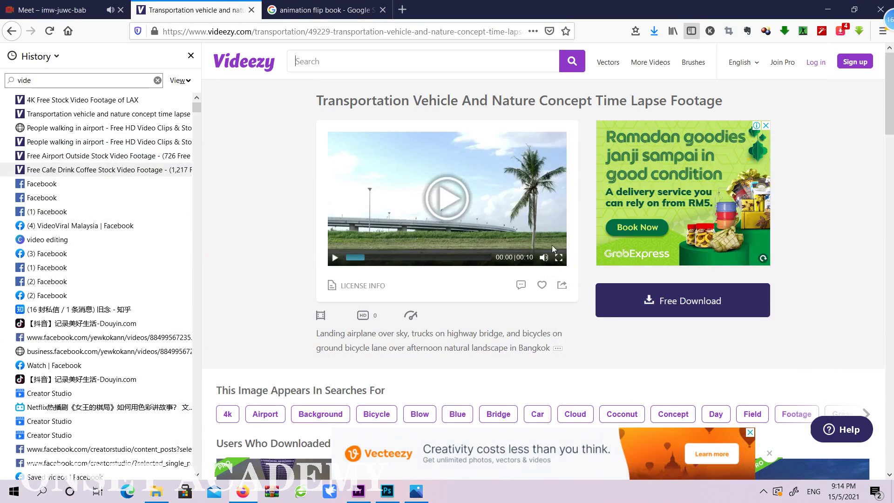
click(335, 257)
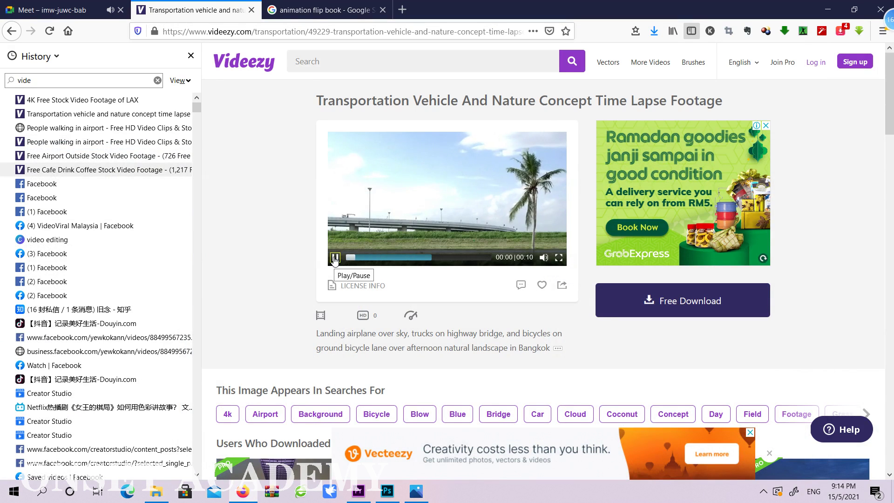
click(334, 257)
Step: Examine the related footage below the time lapse clip and go back to the People Walking In Airport page
scroll(803, 205, down, 10)
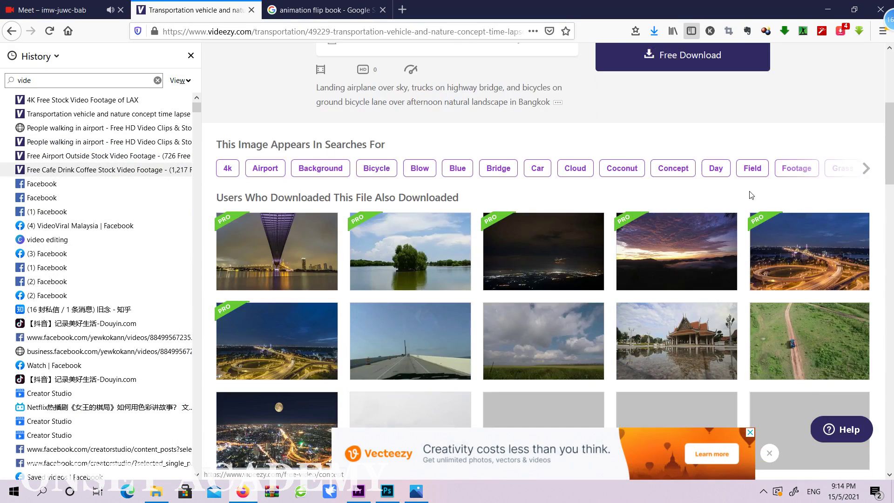
scroll(804, 205, down, 3)
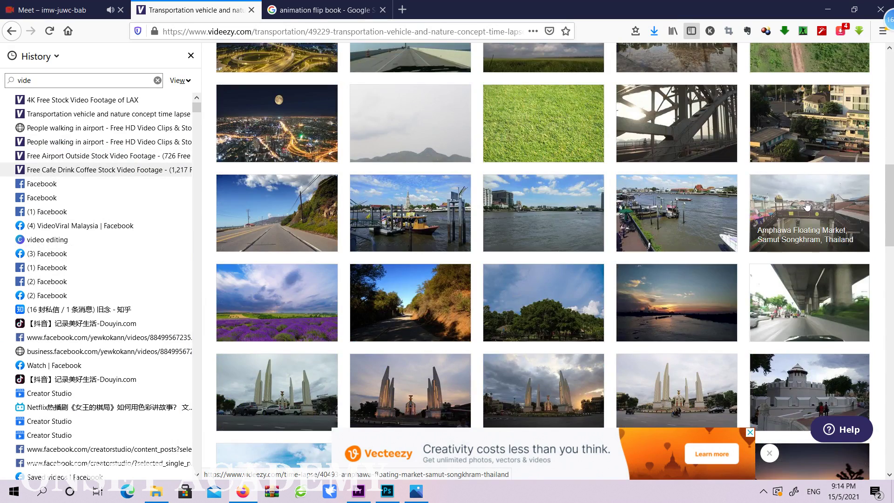
scroll(833, 133, down, 10)
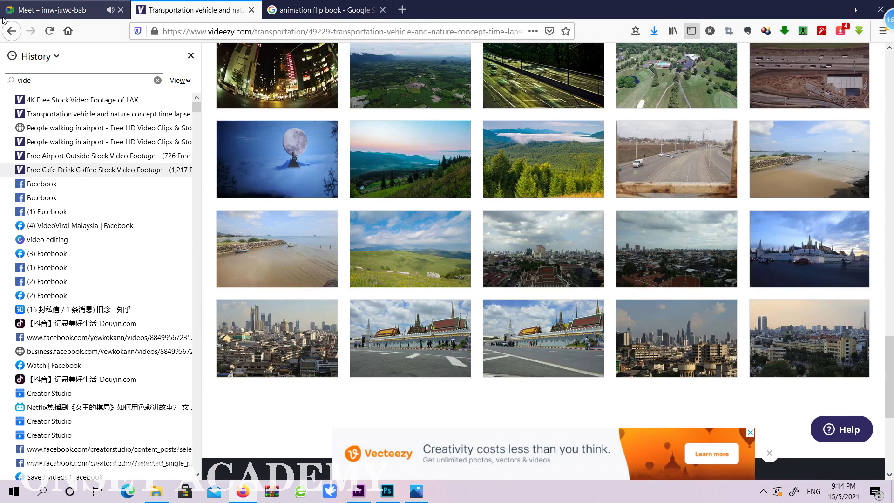
click(12, 31)
Step: Switch to the Google Meet page and rejoin the call
click(54, 7)
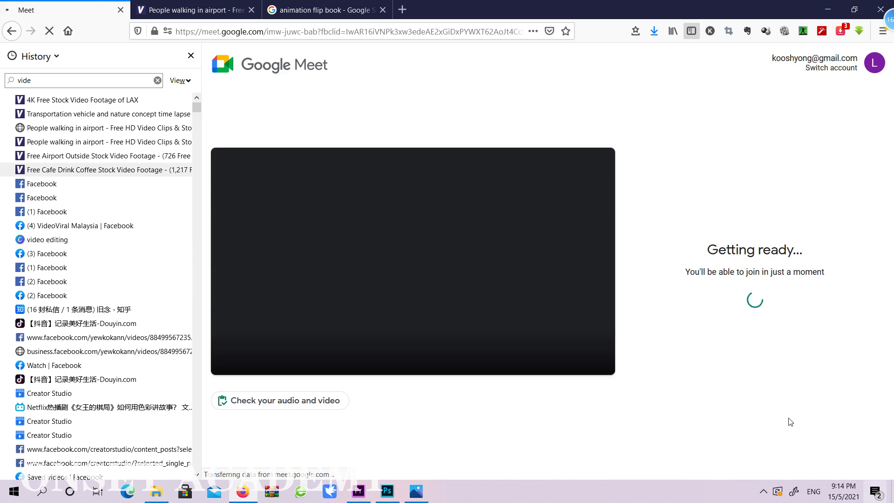
click(763, 495)
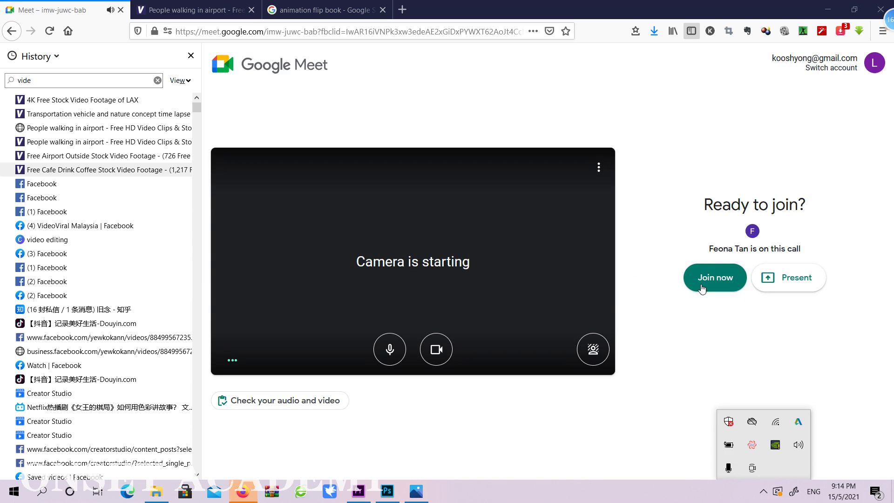
click(703, 288)
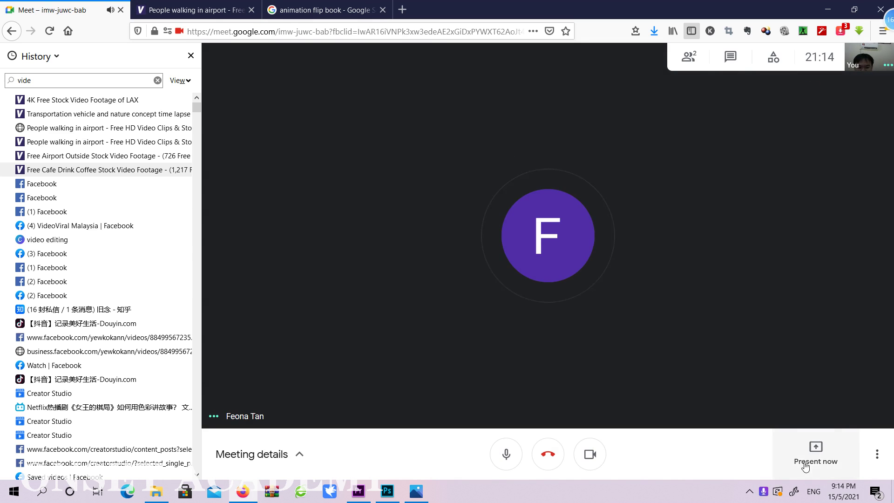
Step: Present the entire screen in the Google Meet call and allow the screen sharing
click(816, 451)
click(837, 379)
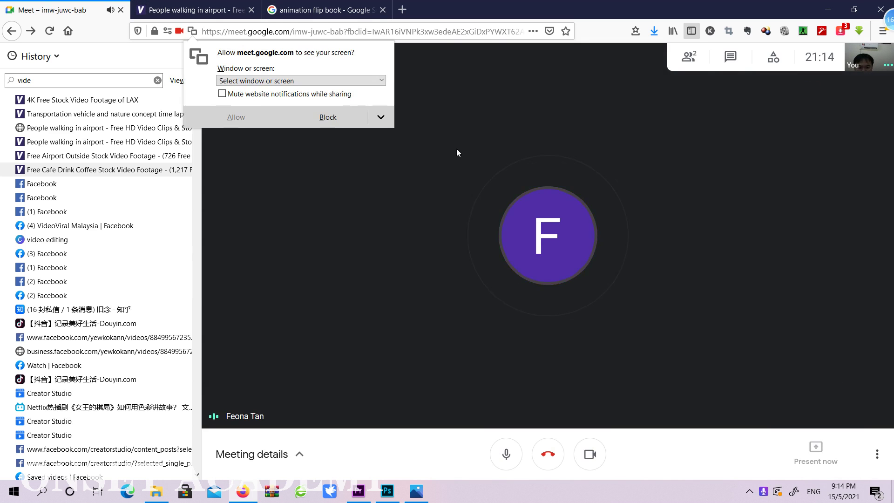
click(256, 83)
click(226, 152)
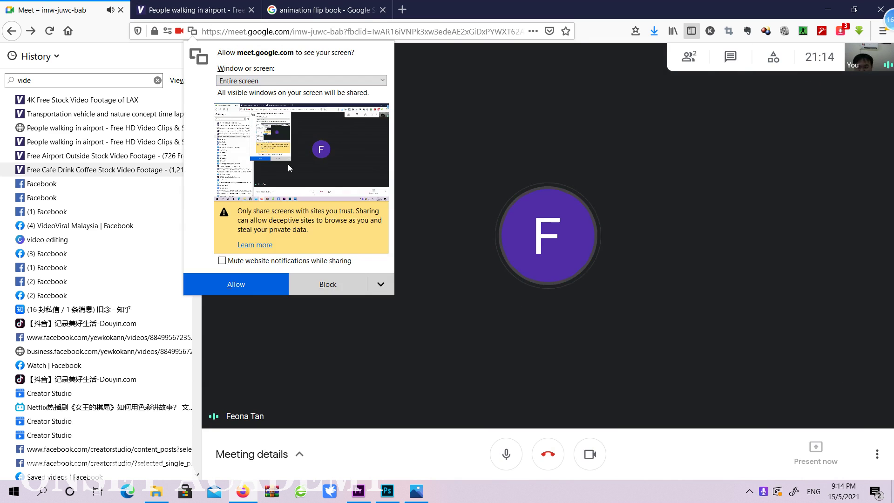
click(256, 283)
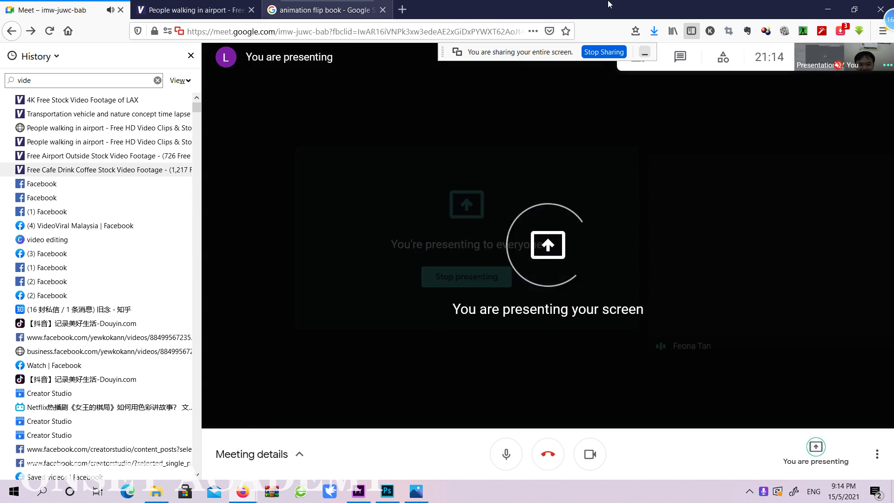
Step: Minimize the browser to show Premiere Pro, then bring the browser back on the People Walking In Airport page
click(837, 14)
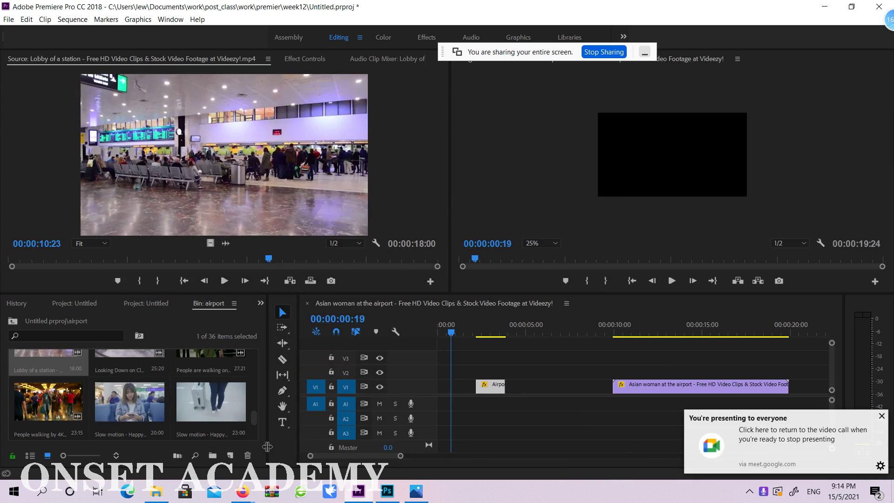
mouse_move(243, 490)
click(200, 409)
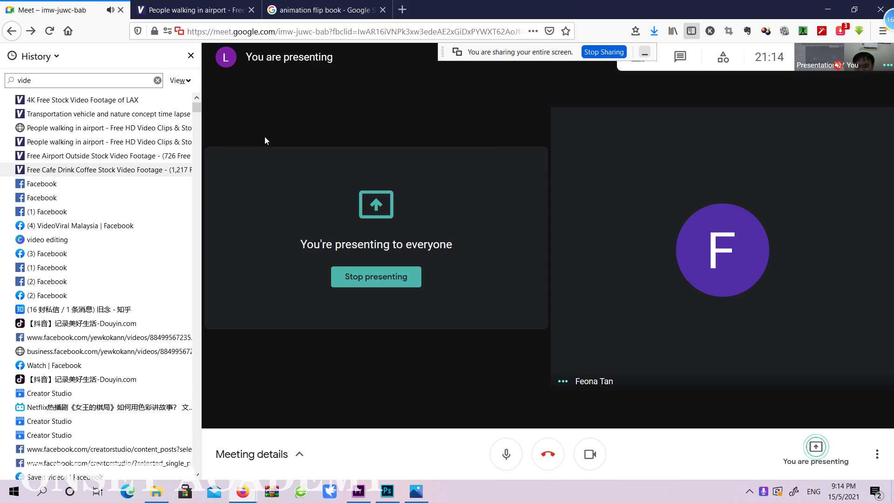
click(339, 15)
click(197, 4)
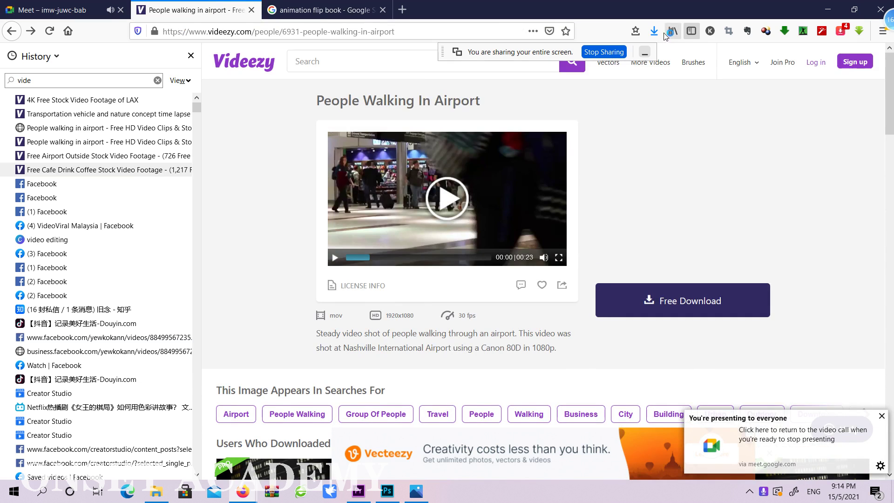
Step: Browse the related footage below the People Walking In Airport clip and open the Los Angeles International Airport LAX 4K clip in a new window
click(654, 32)
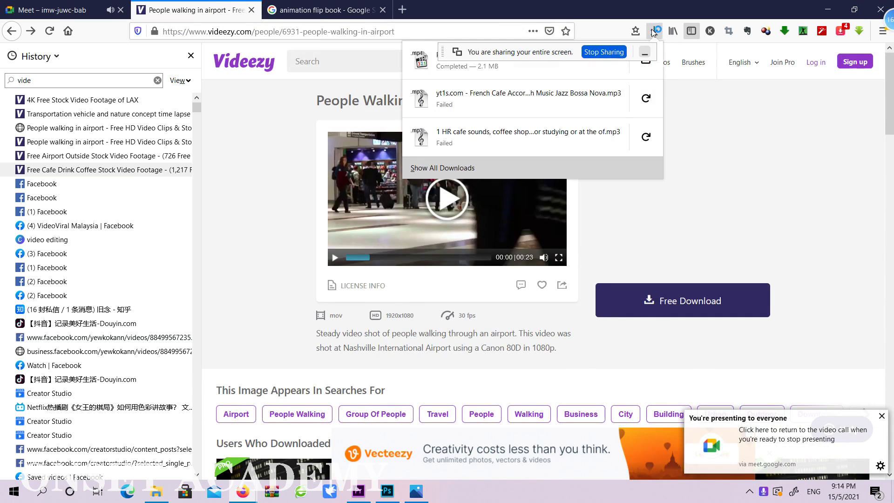
click(685, 191)
scroll(819, 153, down, 15)
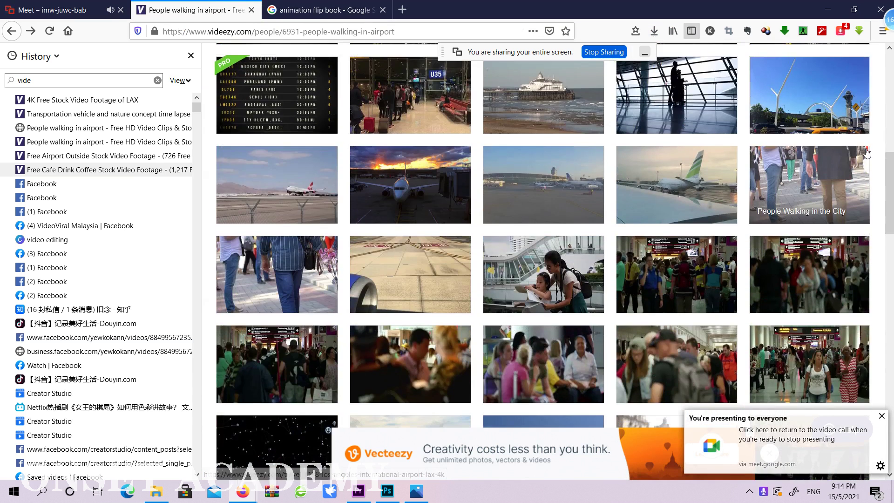
scroll(862, 149, down, 4)
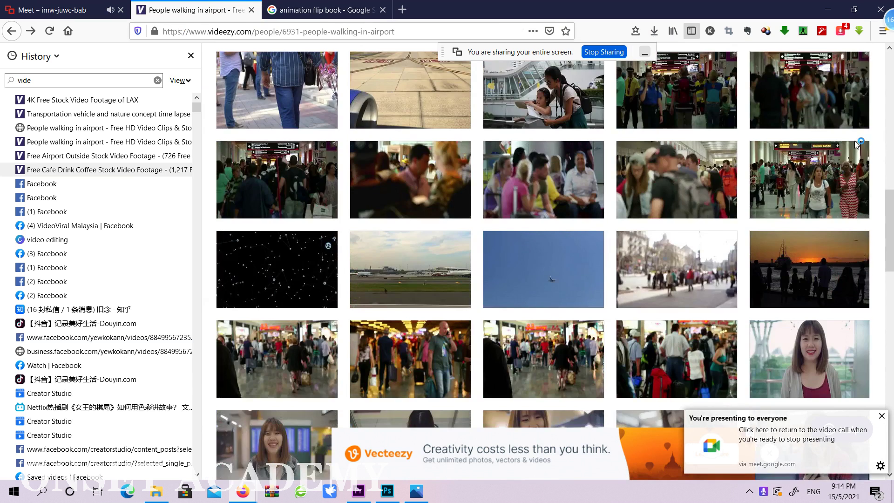
scroll(856, 144, up, 2)
scroll(856, 144, down, 1)
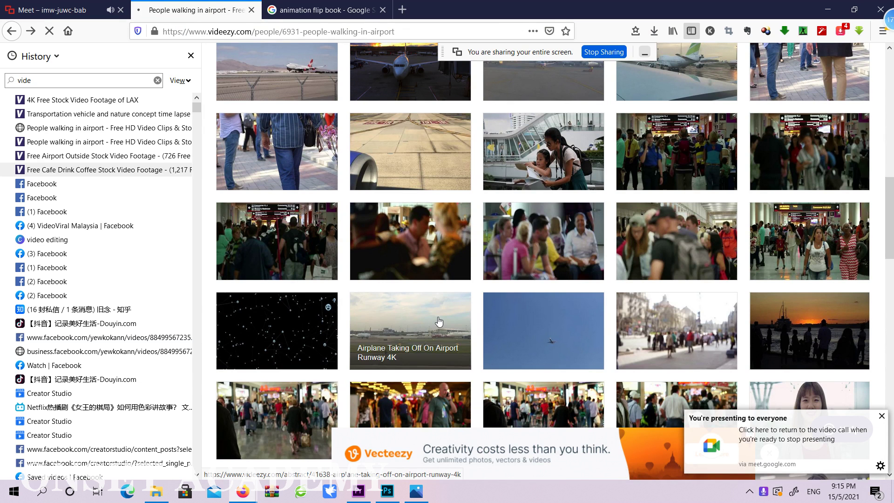
scroll(744, 213, down, 4)
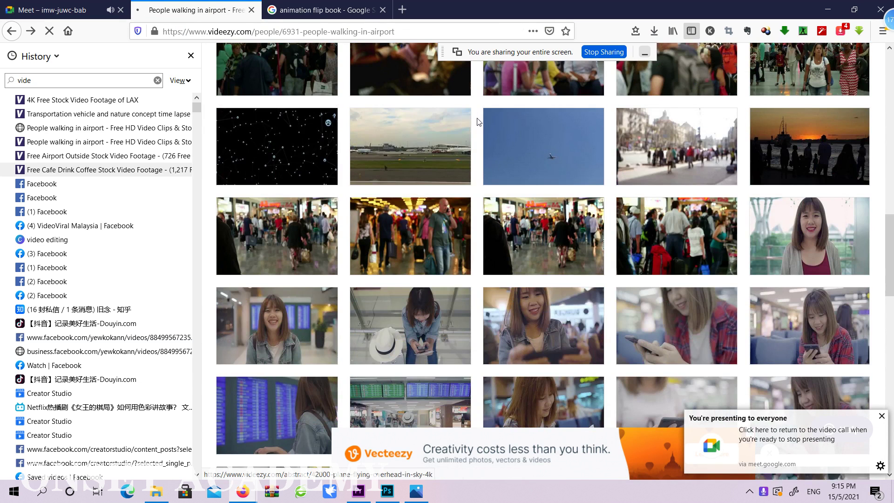
scroll(428, 139, up, 6)
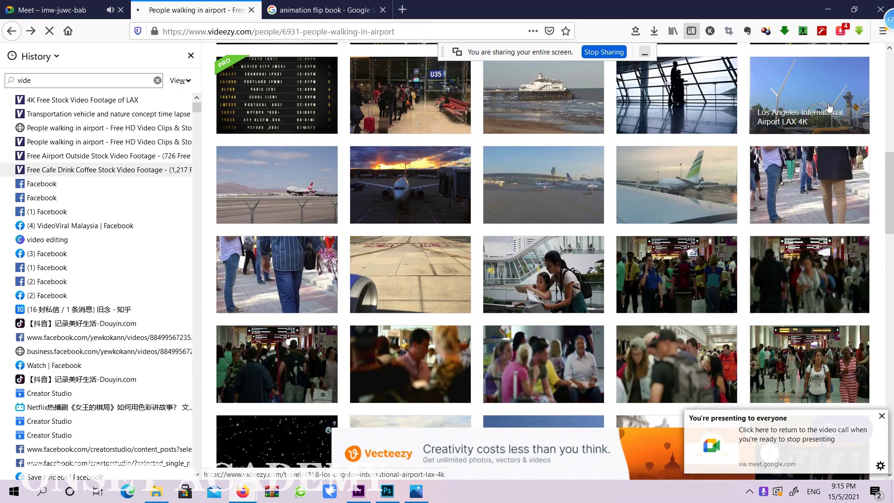
right_click(829, 107)
click(815, 120)
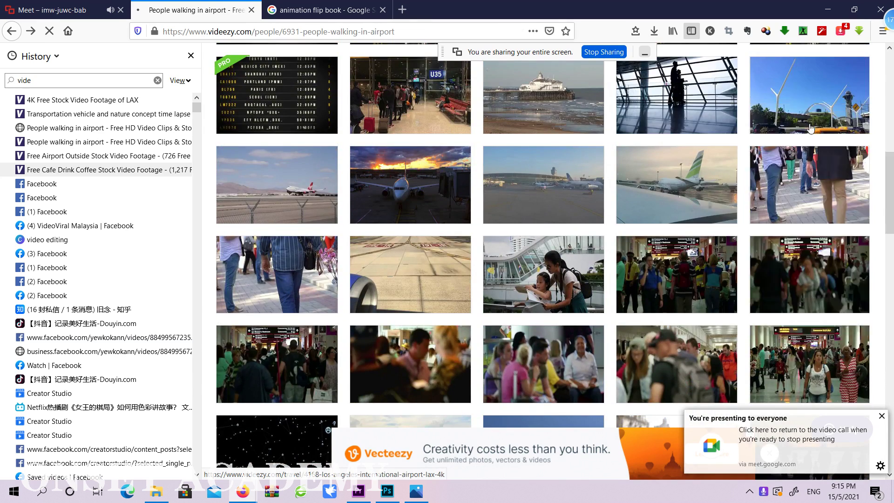
Step: Preview the Airplane Taking Off On Airport Runway 4K clip on its page and pause it
drag(375, 4, 440, 142)
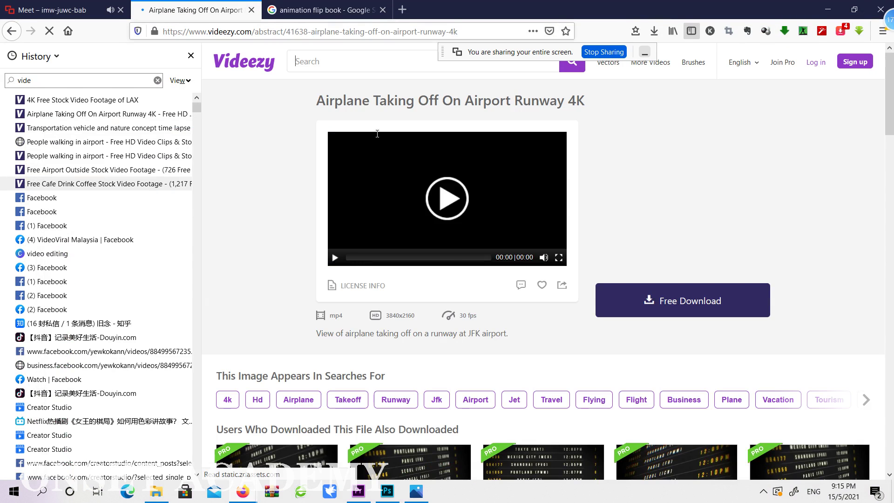
click(218, 4)
click(337, 257)
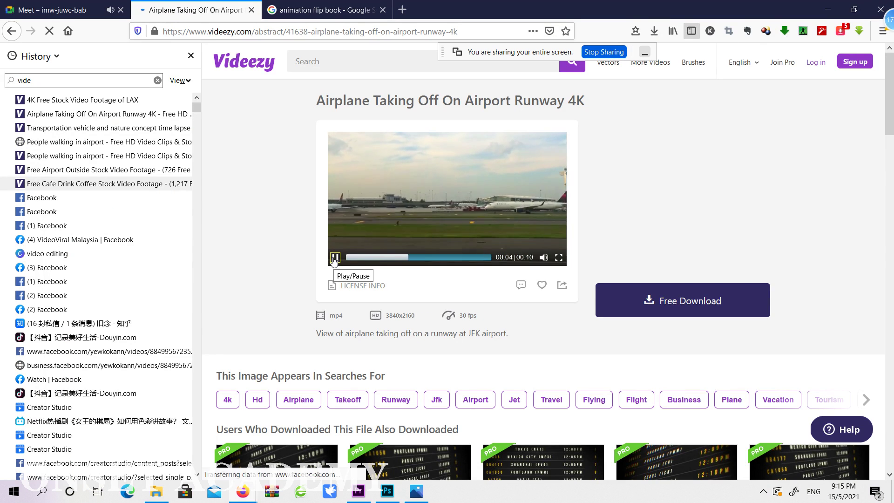
click(335, 257)
Step: Look through the related footage below the airplane takeoff clip for more airport and airplane shots
scroll(612, 199, down, 10)
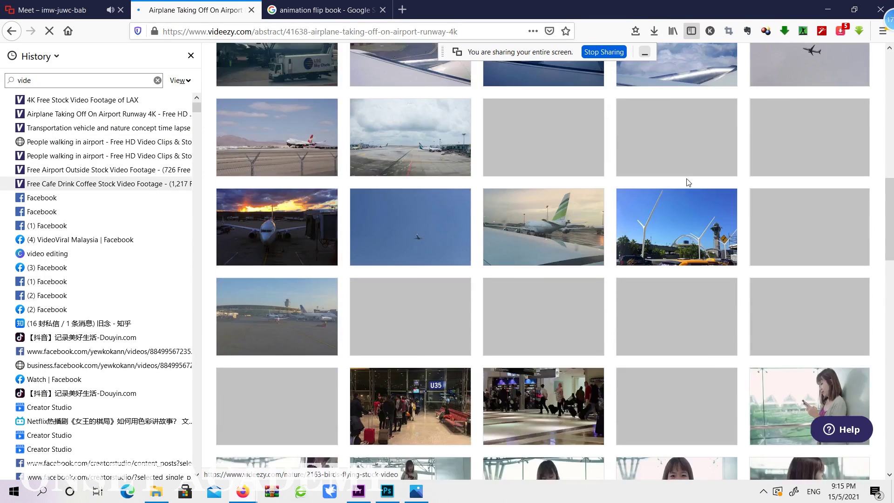
scroll(810, 169, up, 4)
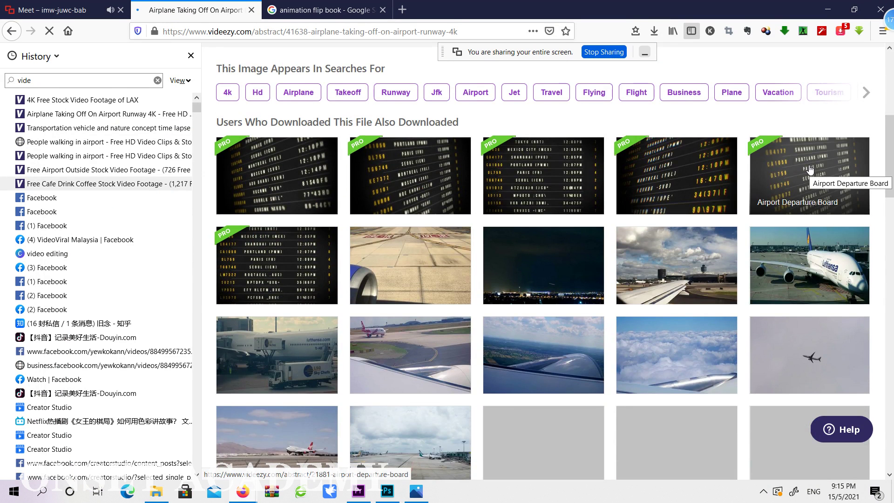
scroll(810, 169, down, 1)
scroll(811, 168, down, 2)
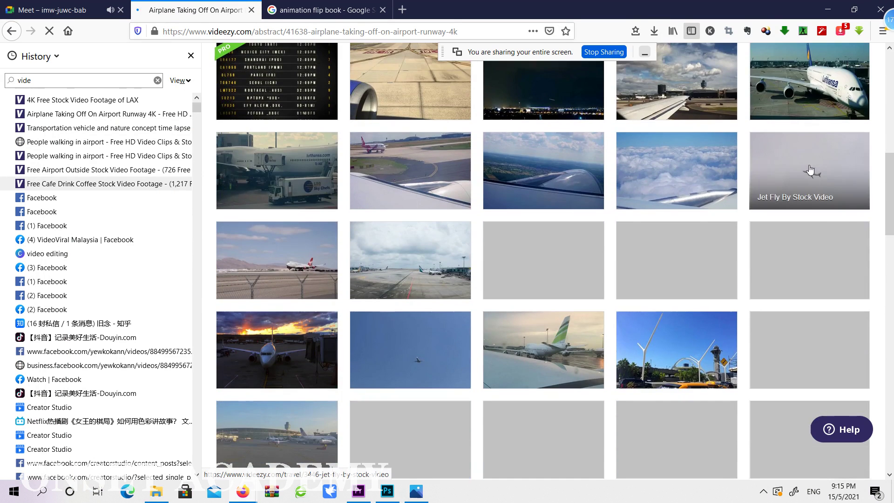
scroll(810, 169, down, 3)
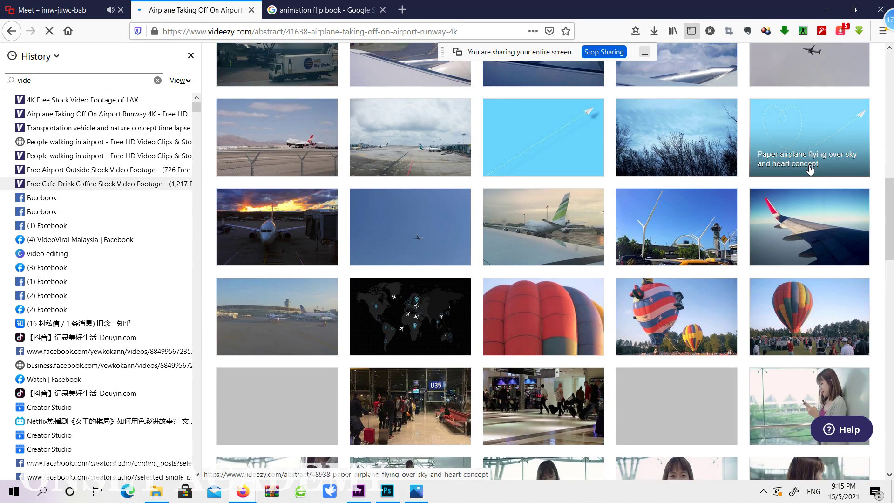
scroll(811, 169, up, 2)
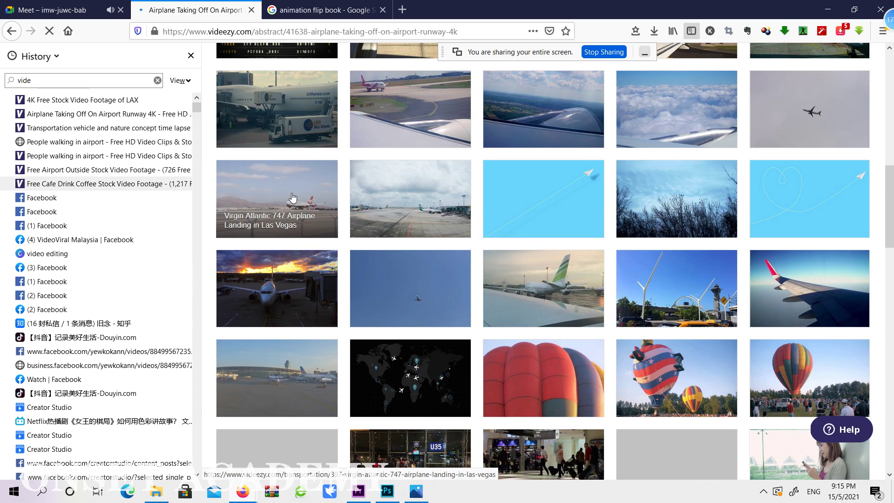
Step: Check the Google Meet call, return to the airplane takeoff page and look further through its related footage
click(52, 10)
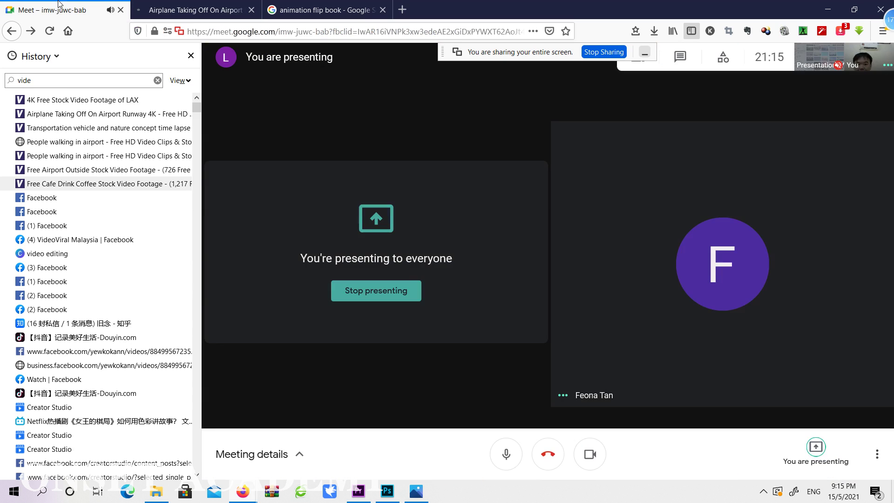
click(192, 4)
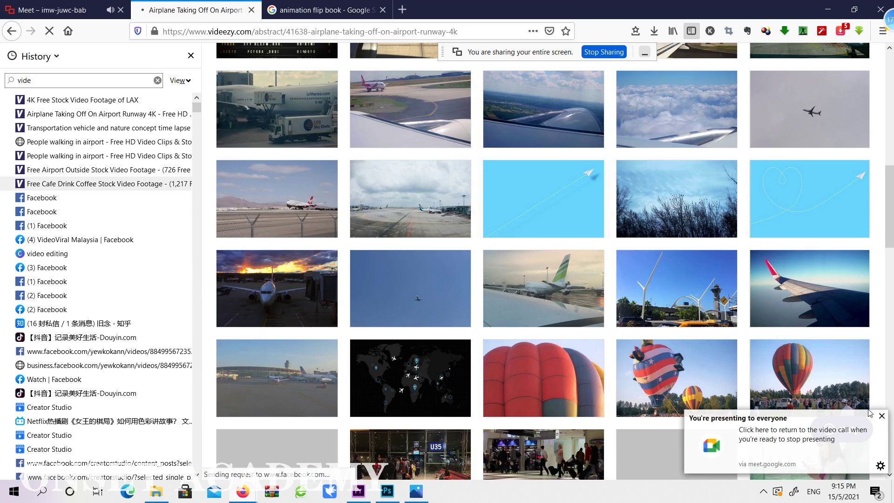
scroll(725, 237, down, 8)
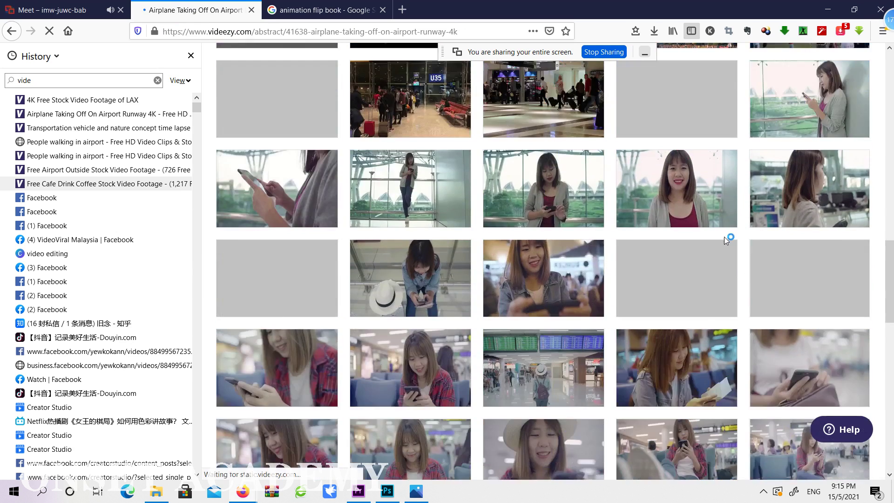
scroll(724, 237, down, 5)
scroll(727, 243, up, 8)
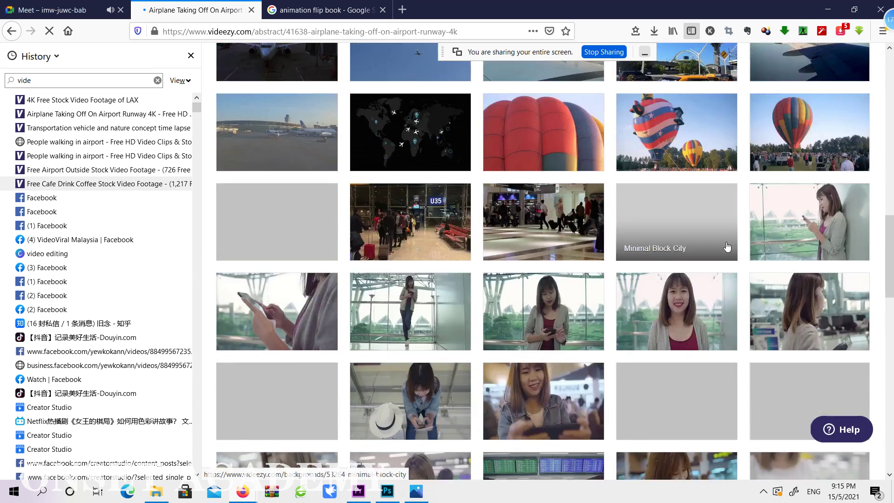
scroll(728, 246, up, 6)
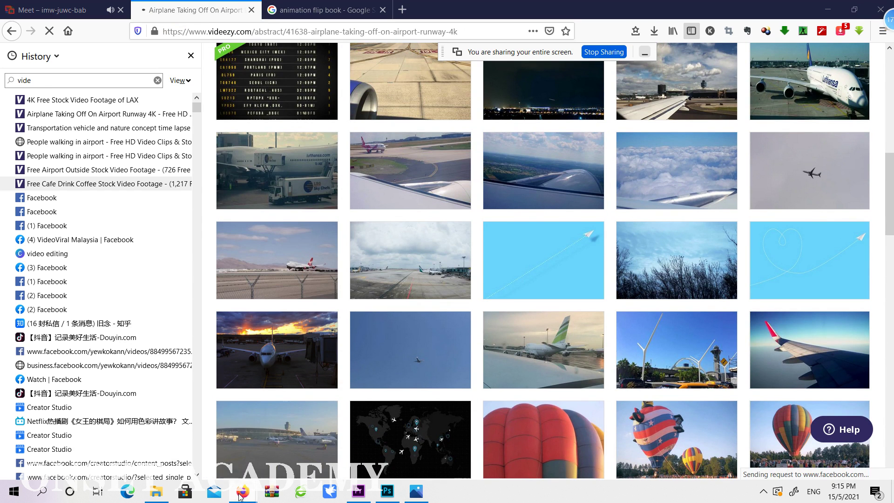
Step: Switch to the Los Angeles International Airport LAX 4K window, maximize it and preview the clip
mouse_move(243, 492)
click(394, 436)
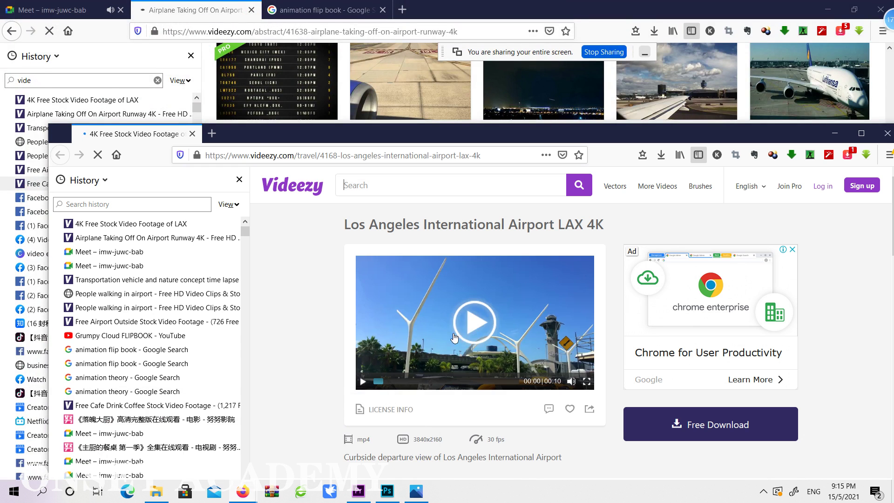
click(523, 290)
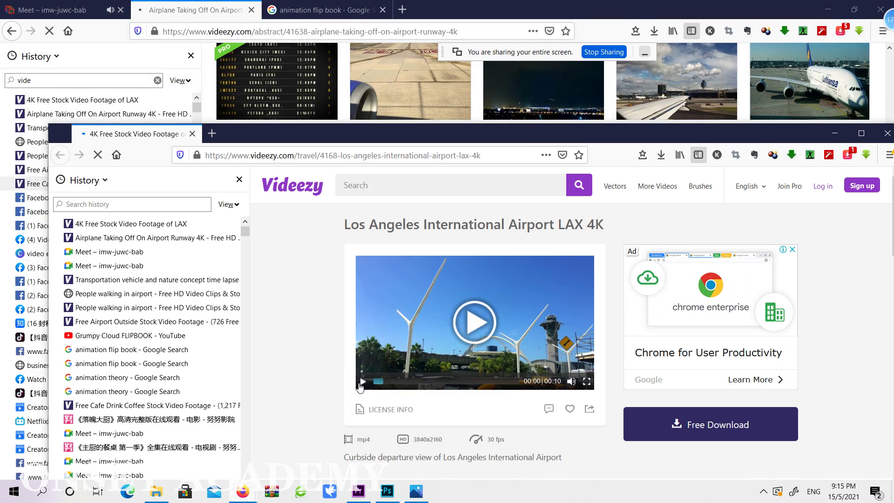
double_click(701, 133)
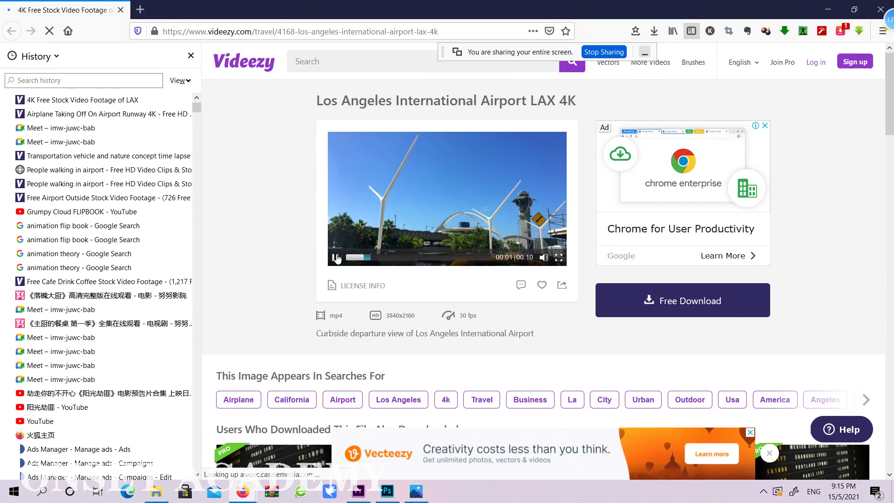
click(334, 258)
Step: Download the 0.85MB LAX video with Video Downloader Professional, saving it as 4K Free Stock Video Footage of LAX.mp4 in the week12 folder
click(782, 33)
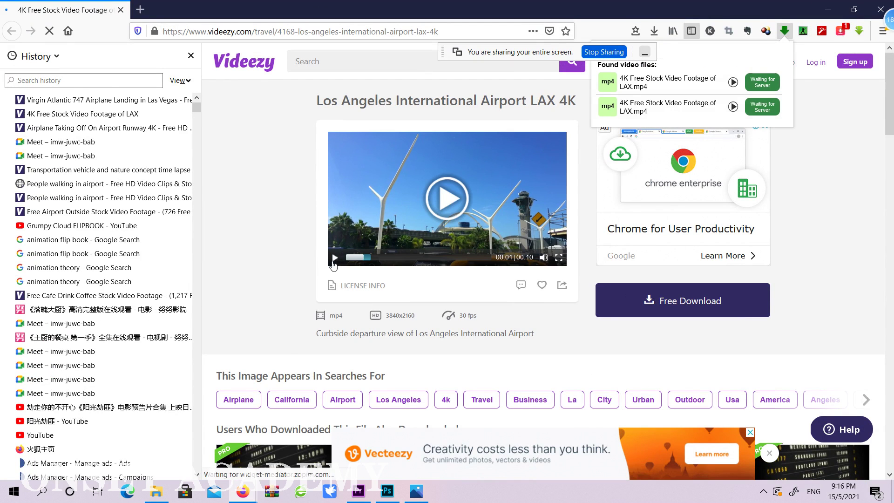
click(783, 32)
click(785, 30)
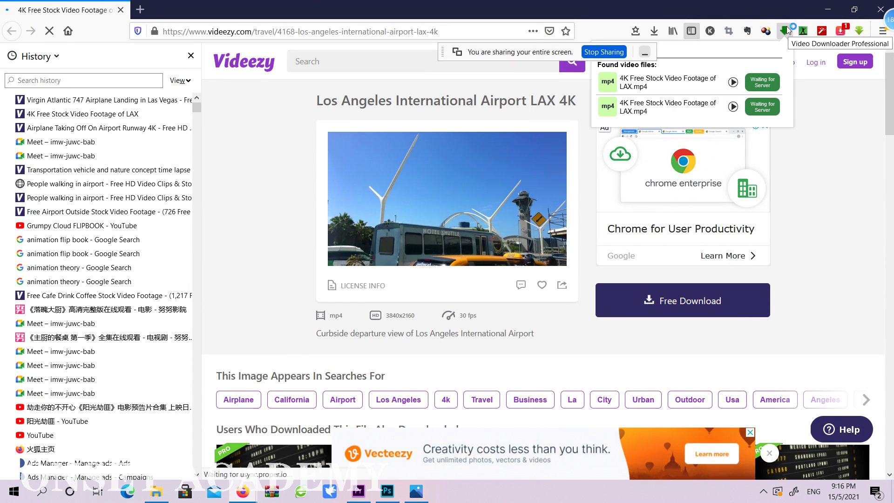
click(787, 34)
click(786, 33)
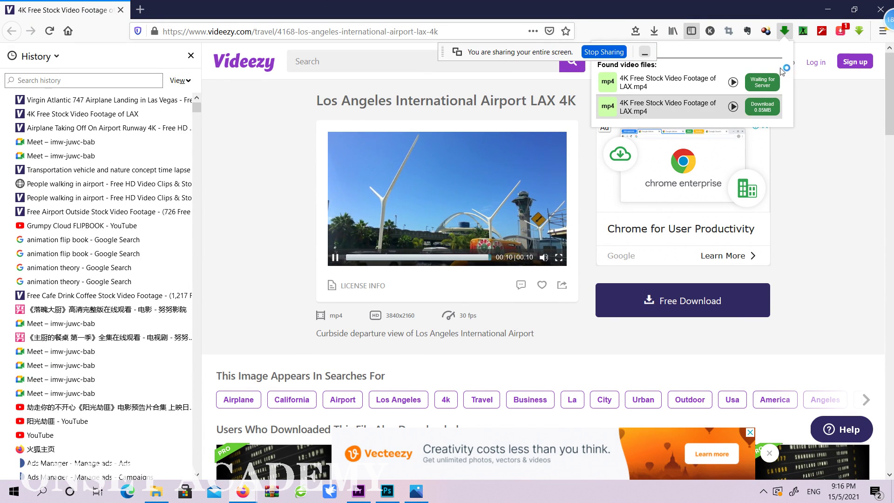
click(762, 111)
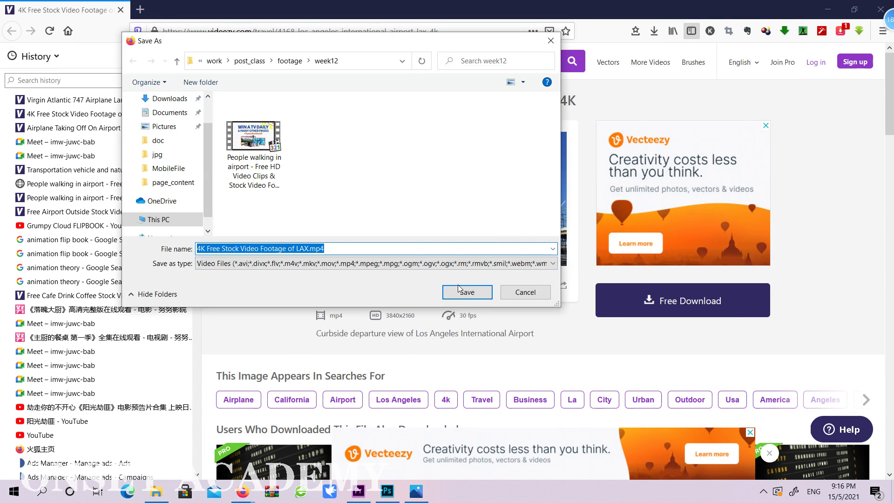
click(466, 293)
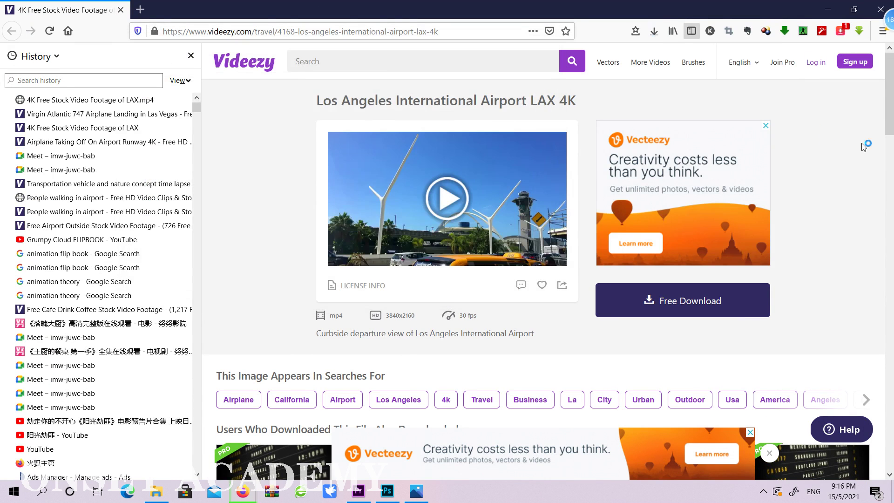
Step: Examine the related footage below the LAX clip and go back to the main browser window
scroll(878, 152, down, 7)
scroll(878, 152, down, 5)
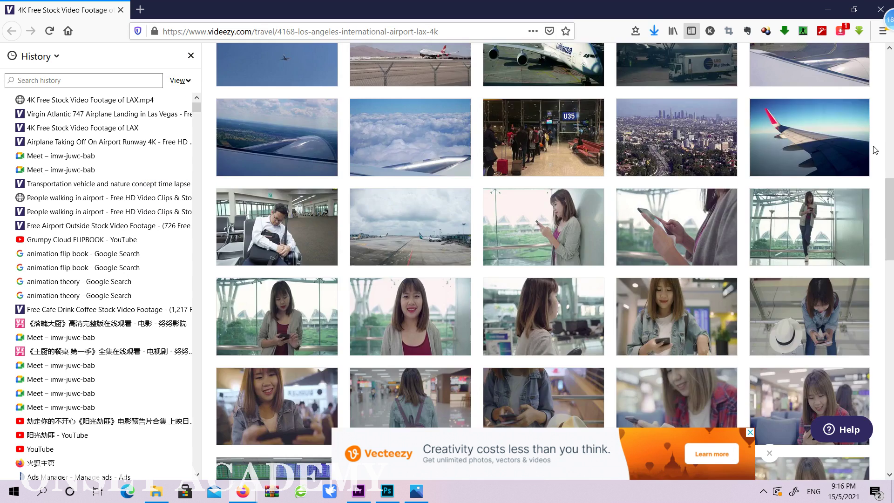
scroll(873, 150, down, 15)
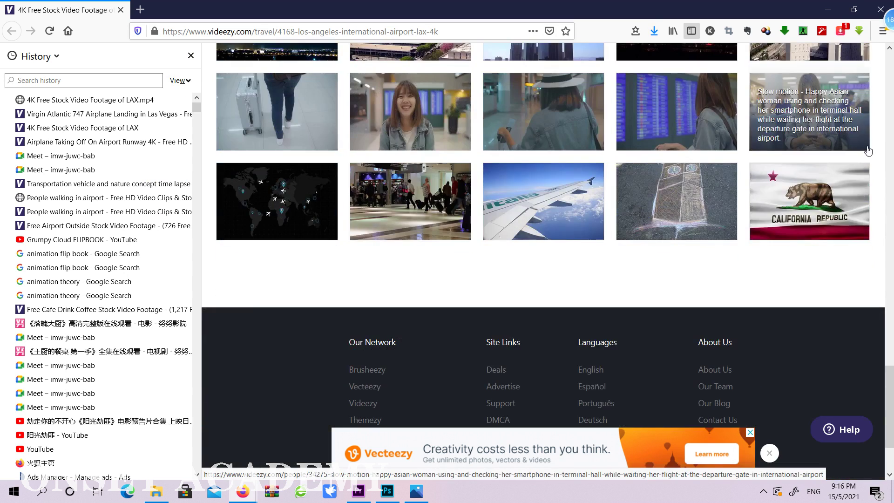
scroll(870, 149, up, 4)
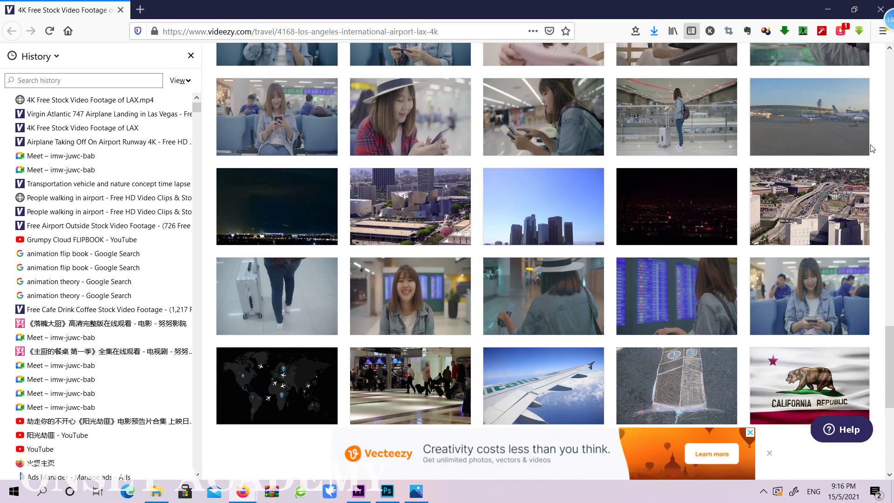
scroll(872, 148, up, 4)
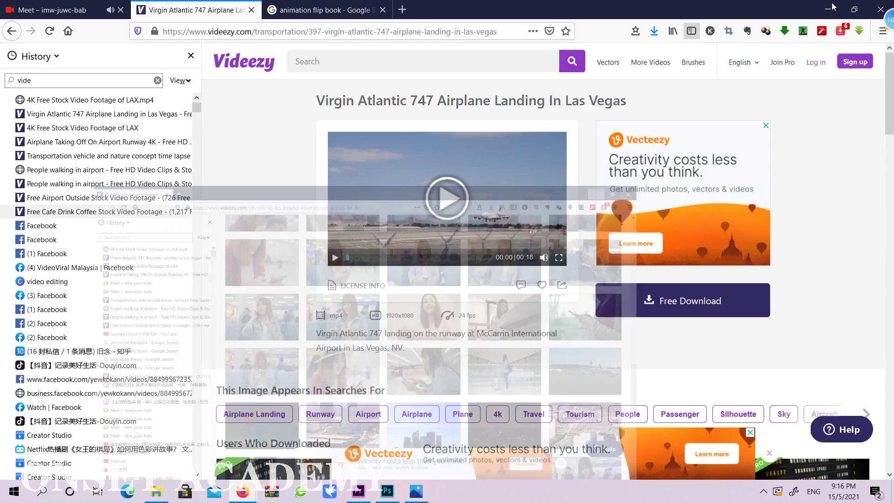
Step: Preview the Virgin Atlantic 747 Airplane Landing In Las Vegas clip and look through the related footage below it
click(452, 221)
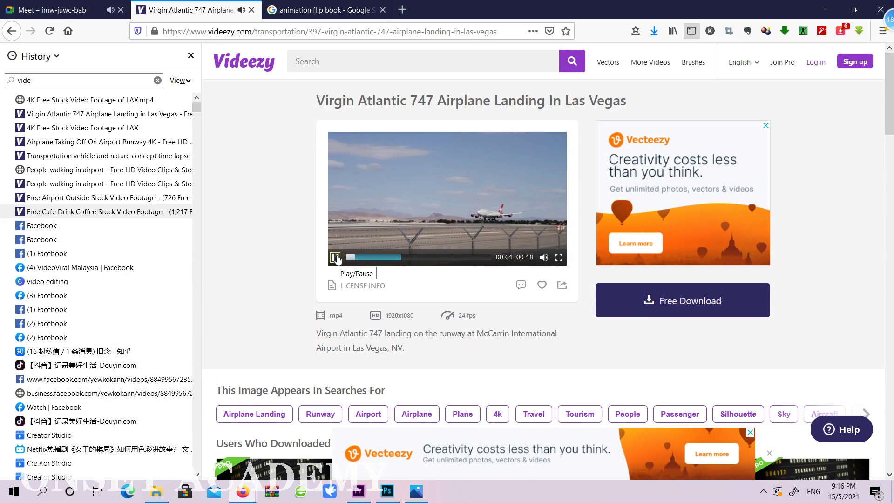
click(336, 258)
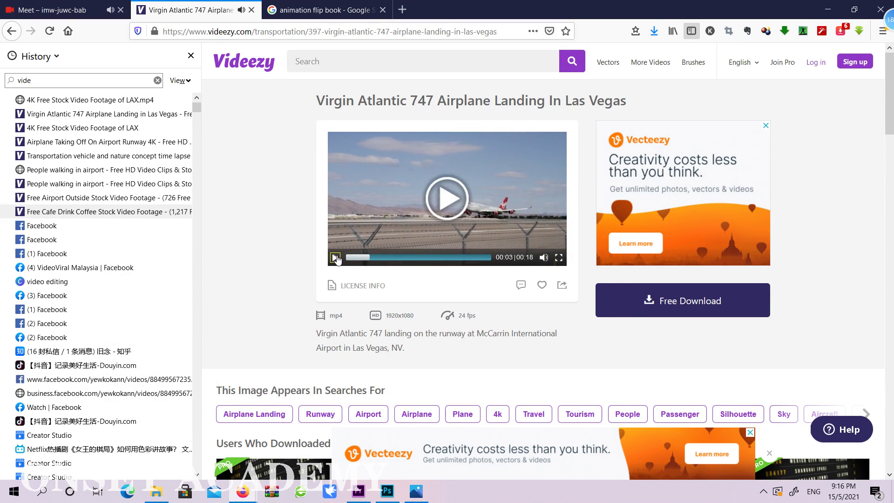
drag(890, 84, 892, 198)
scroll(892, 198, up, 4)
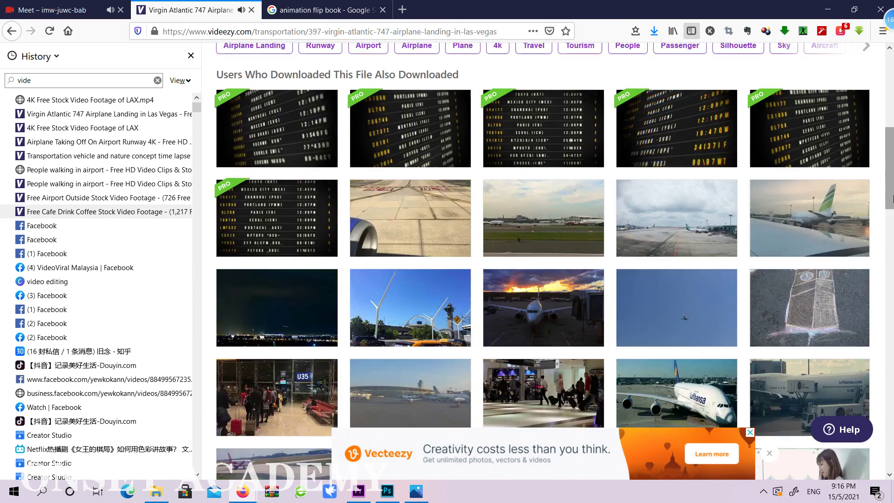
scroll(892, 198, up, 5)
scroll(892, 198, down, 9)
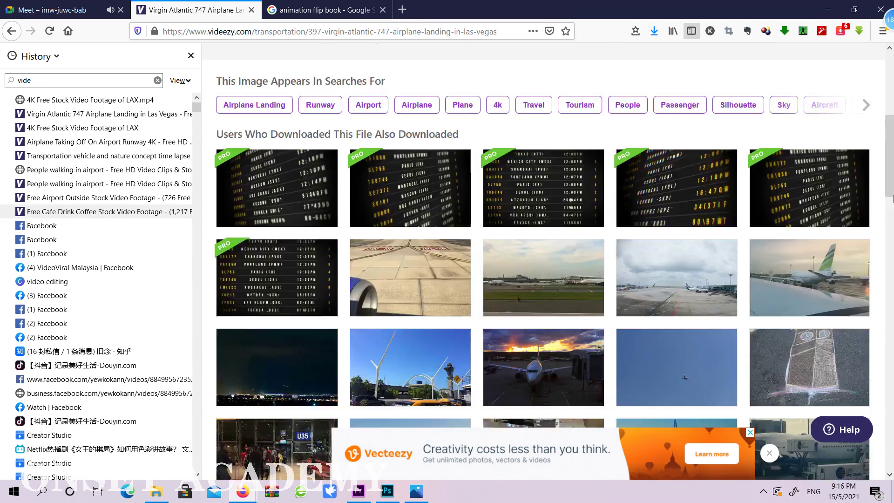
Step: Look through the footage other users downloaded below the Virgin Atlantic 747 clip
scroll(892, 199, down, 10)
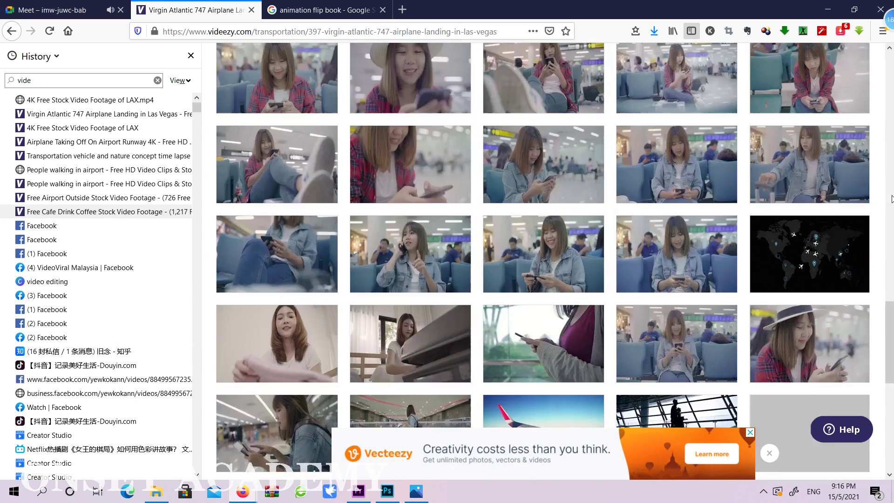
scroll(891, 199, down, 3)
scroll(892, 199, up, 7)
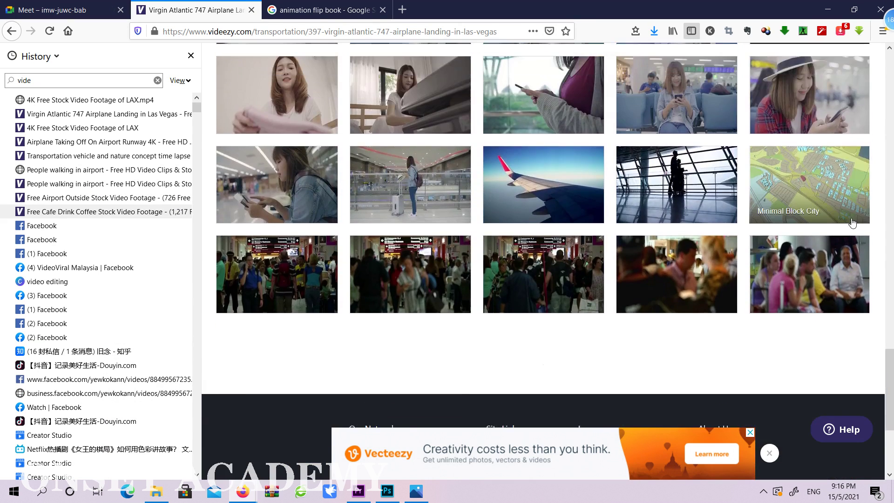
Step: Return to the Google Meet call and present the entire screen to the meeting
click(61, 9)
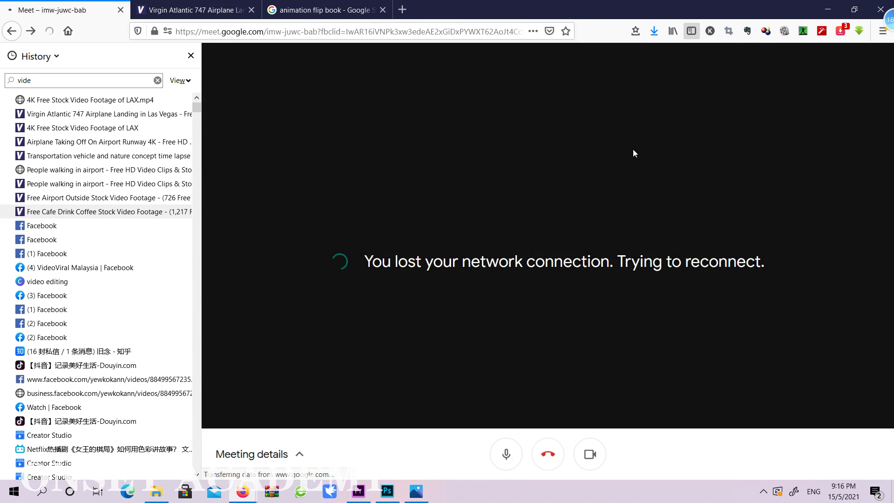
click(764, 491)
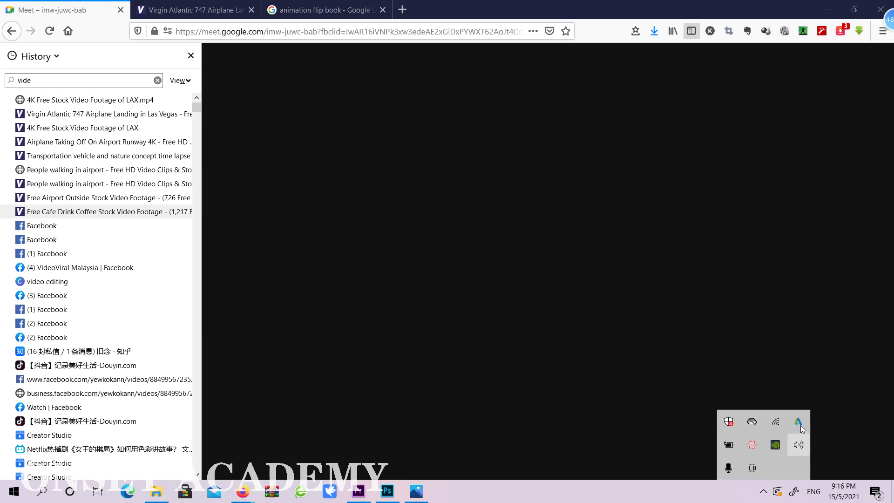
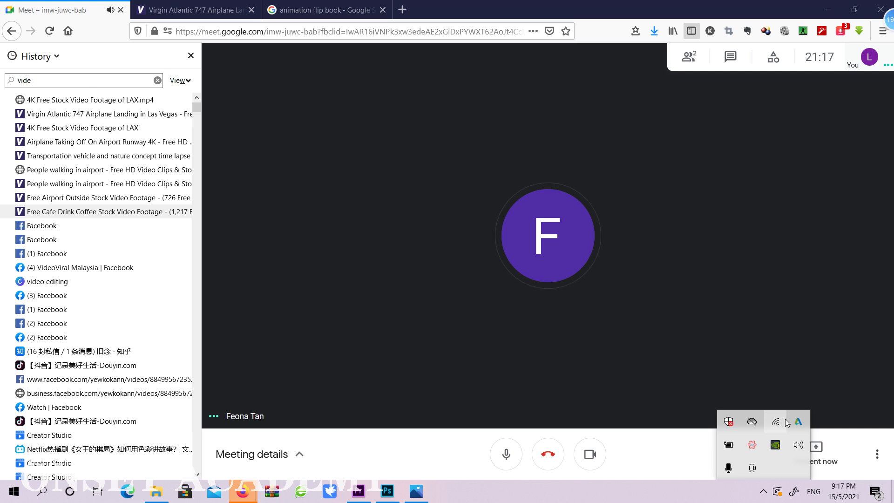
click(834, 461)
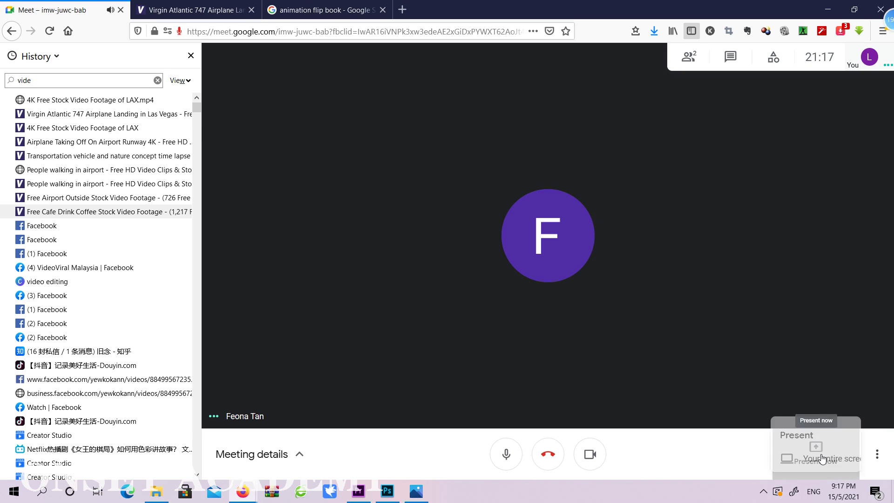
click(816, 380)
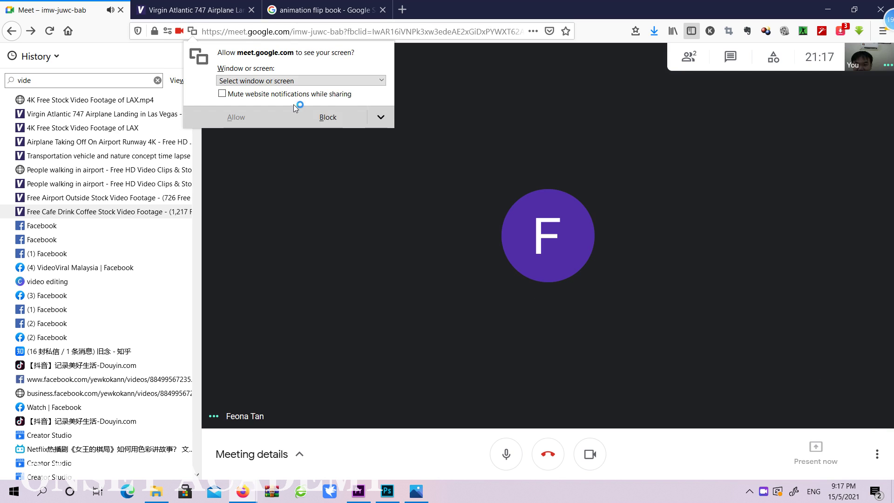
click(298, 80)
click(233, 154)
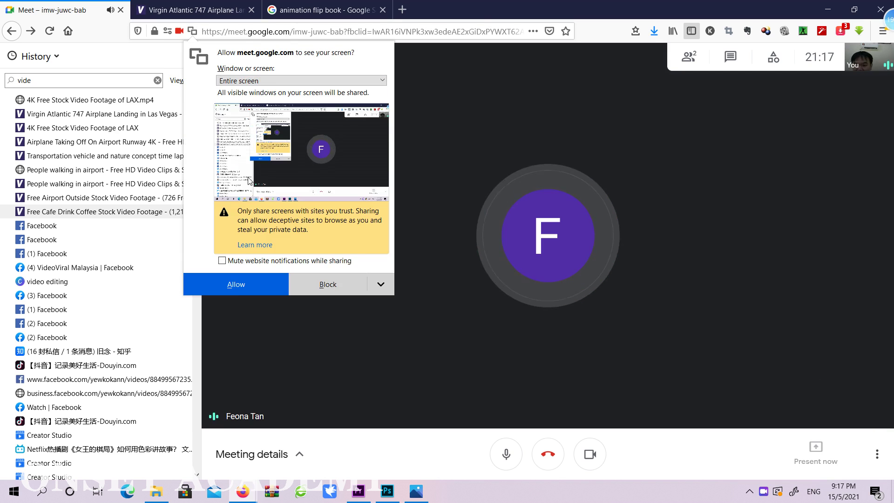
click(235, 284)
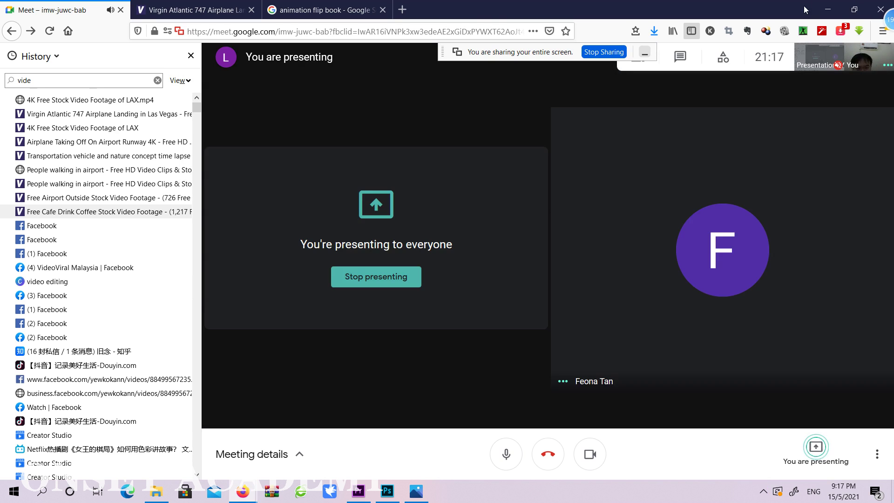
Step: Switch to Premiere Pro, return the playhead to 00:00:00:00 and move the short airport clip on V1 to start at about 6.5 seconds
click(828, 10)
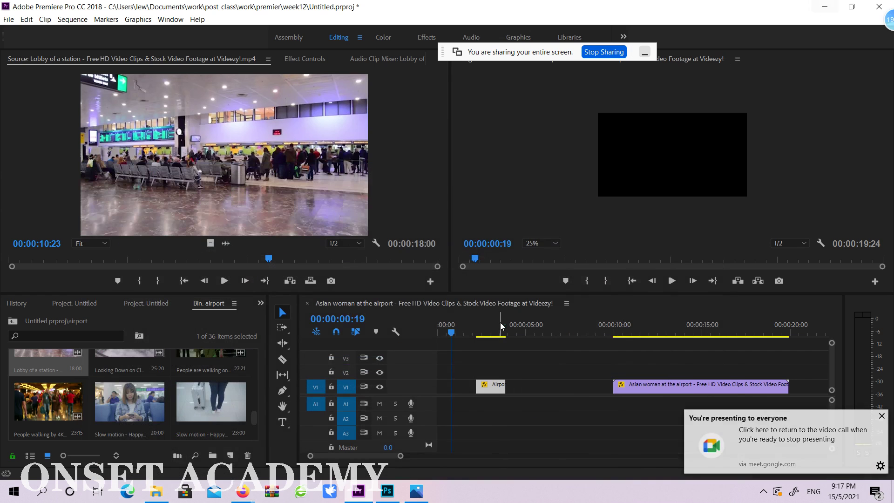
drag(465, 332, 383, 343)
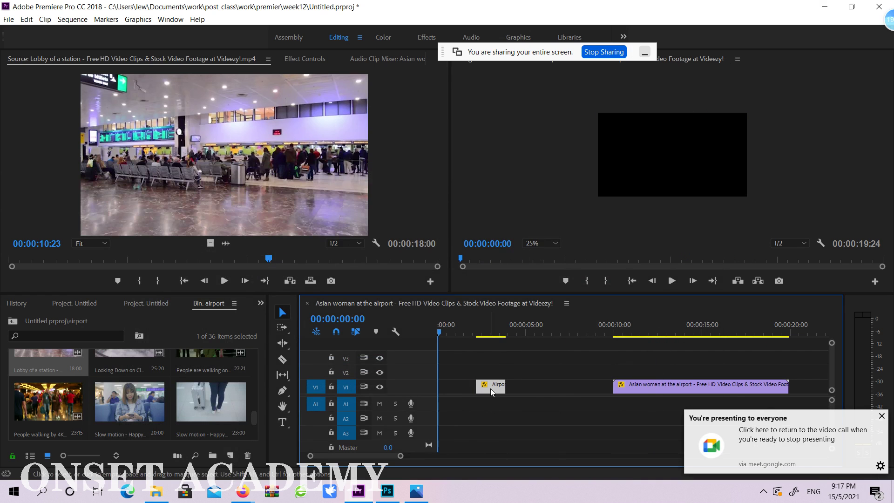
drag(493, 391, 571, 391)
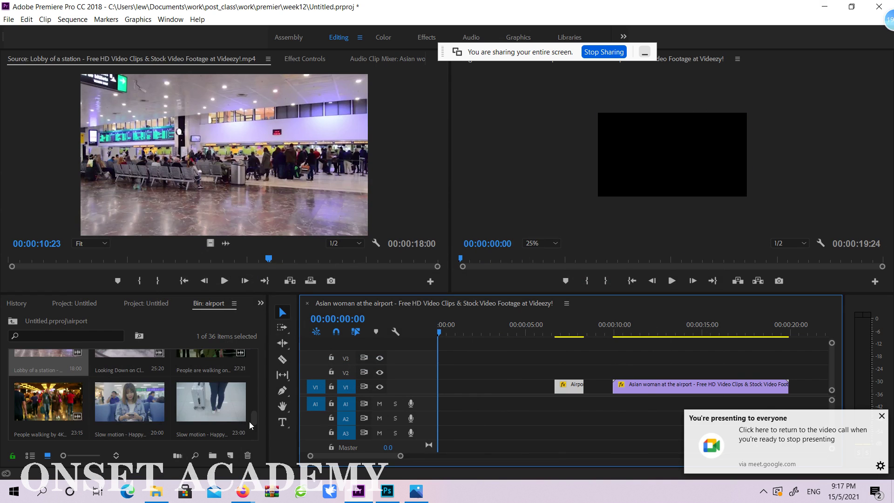
mouse_move(254, 419)
mouse_down()
mouse_move(257, 408)
mouse_move(247, 431)
mouse_up()
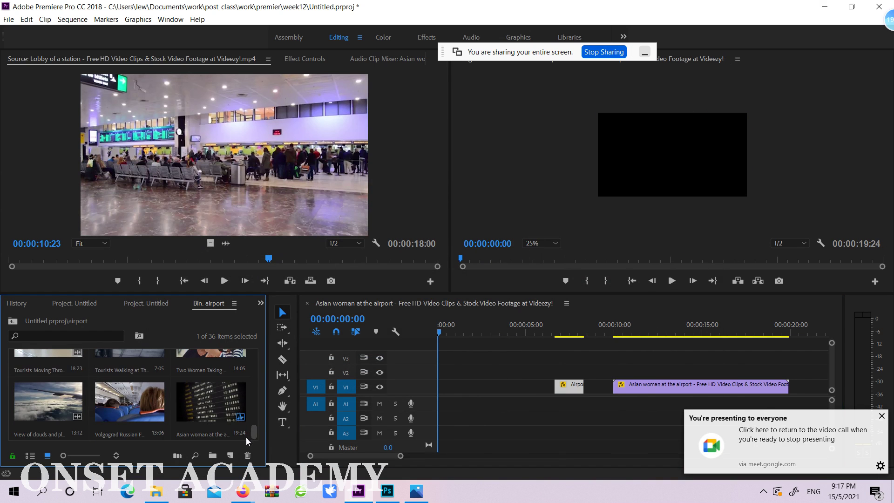
Step: Switch to the browser, look through the related Videezy footage and close the animation flip book image search
mouse_move(242, 491)
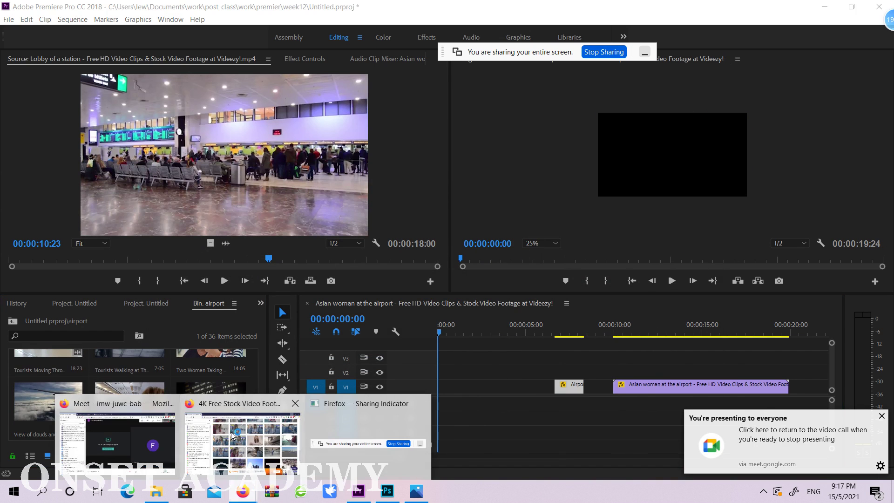
click(154, 404)
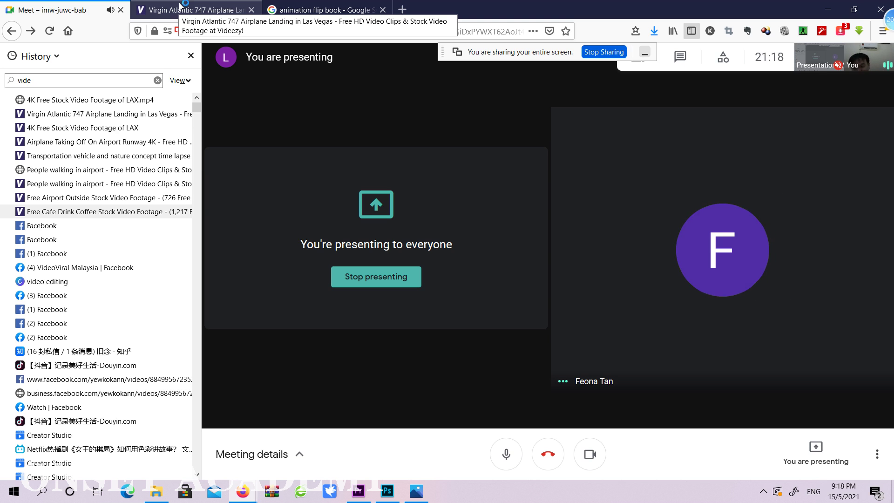
click(184, 11)
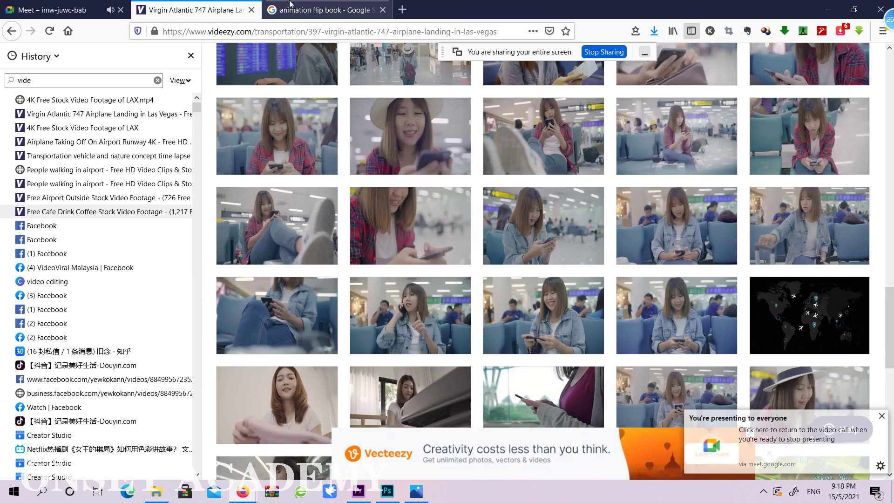
scroll(466, 218, down, 5)
scroll(488, 218, down, 3)
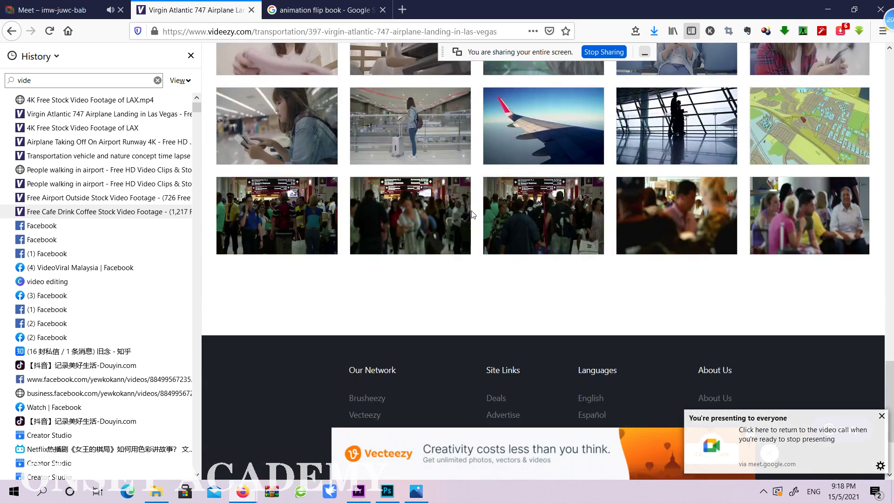
scroll(489, 214, up, 12)
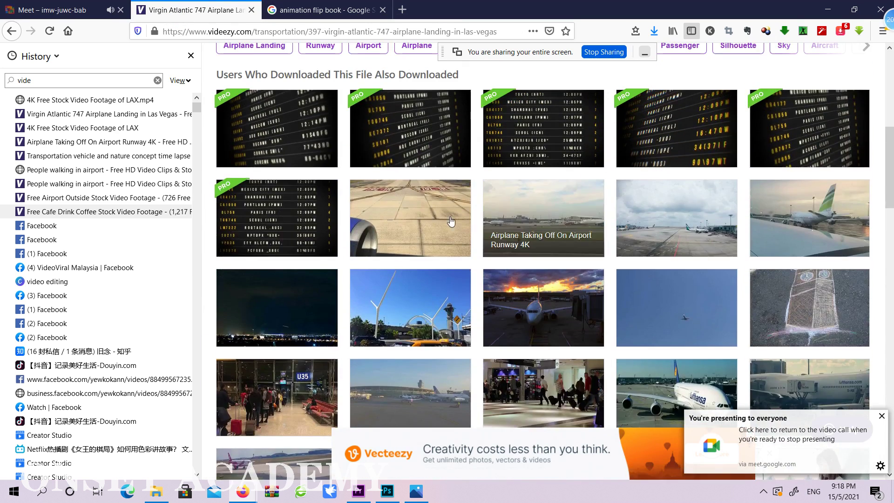
click(317, 10)
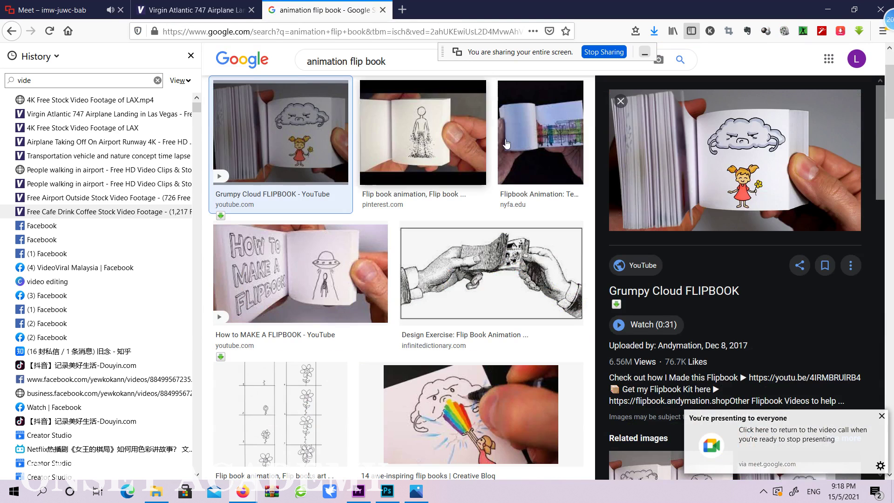
click(383, 9)
Step: Examine the Virgin Atlantic 747 clip page and its related airport and traveller footage for further usable clips
mouse_move(250, 496)
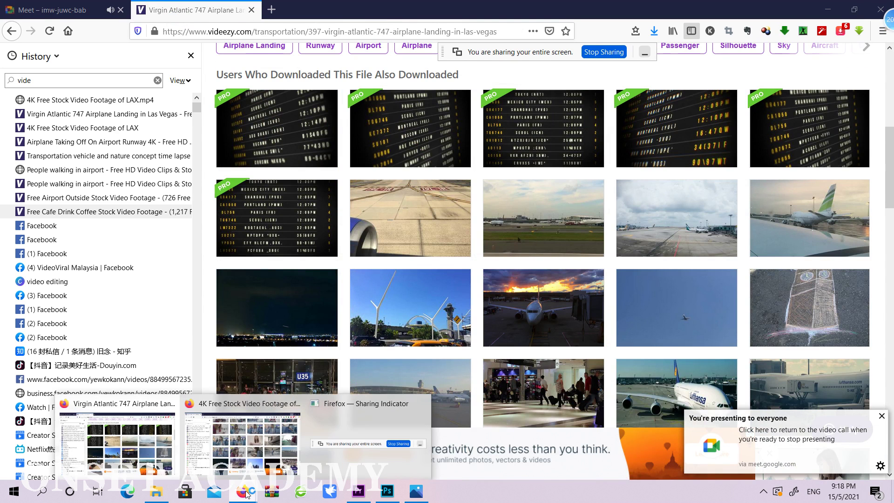
click(128, 401)
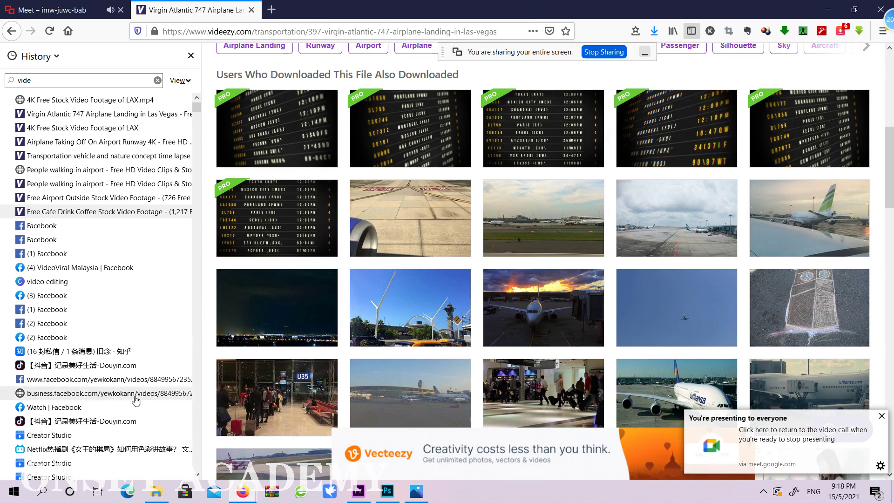
scroll(702, 113, up, 8)
scroll(693, 177, down, 10)
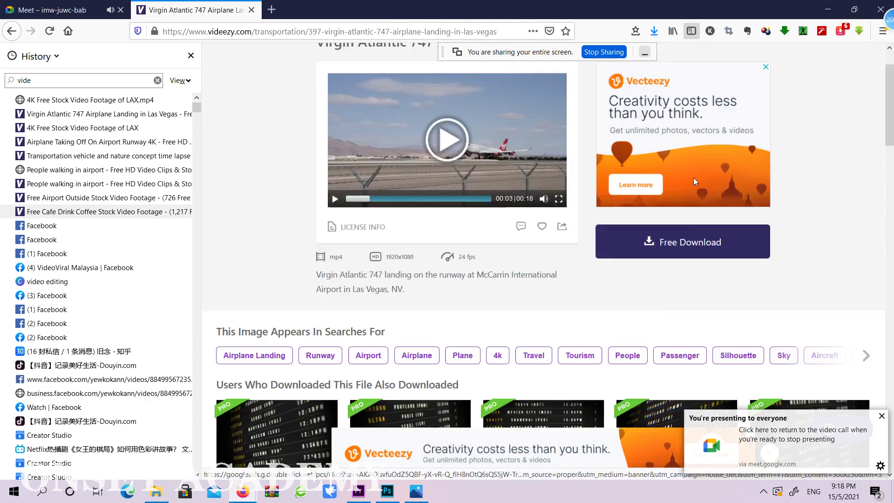
scroll(735, 188, down, 4)
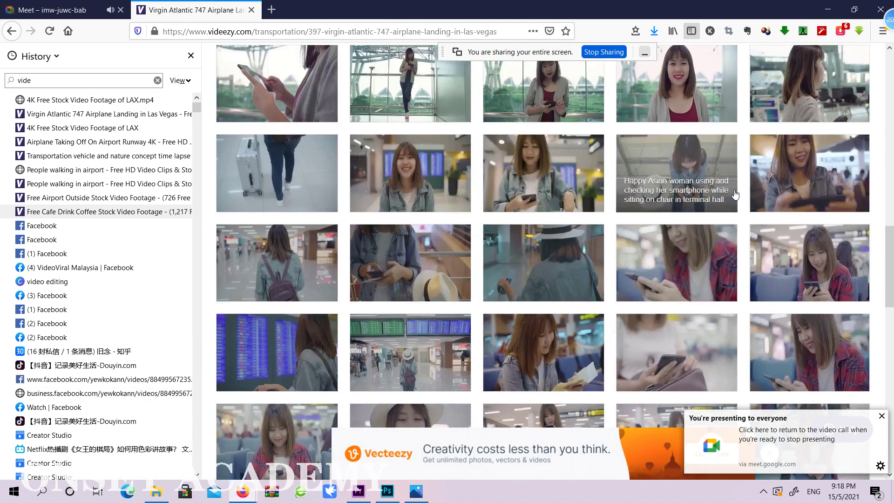
scroll(712, 184, up, 4)
scroll(706, 181, down, 4)
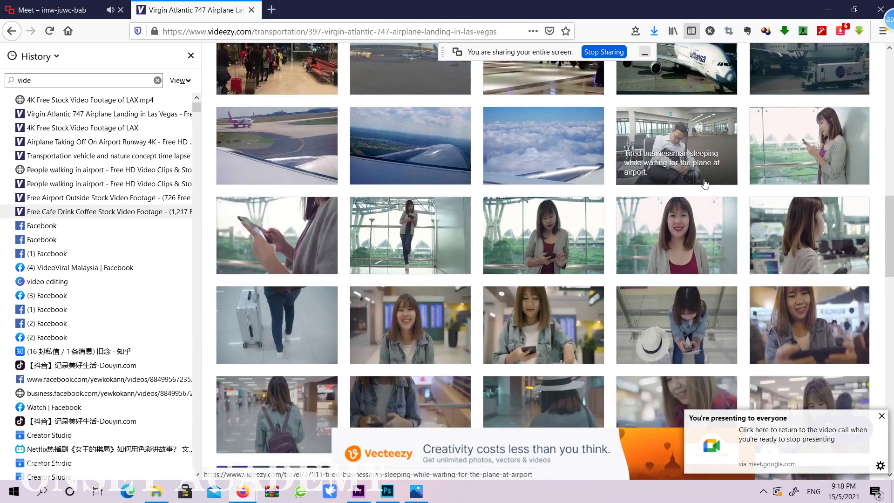
scroll(696, 162, up, 7)
scroll(696, 162, up, 5)
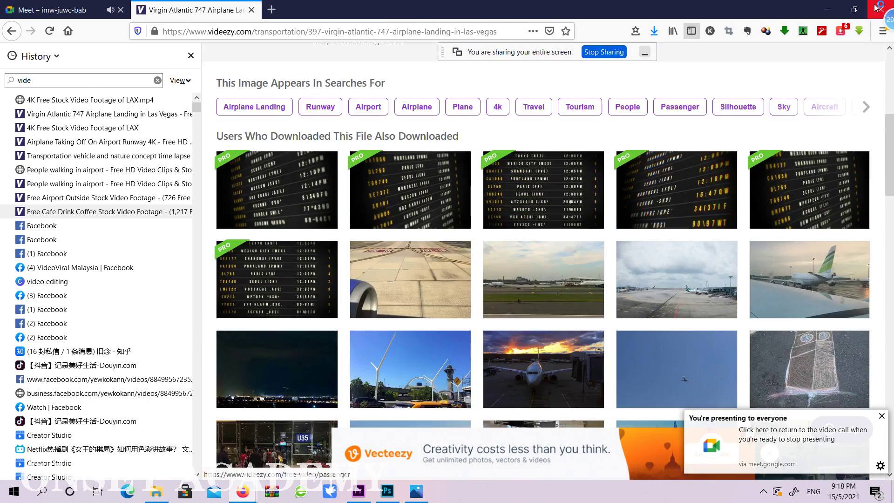
Step: Switch to Premiere Pro and import the LAX and People walking in airport clips from footage\week12 into the project's root
key(alt+Tab)
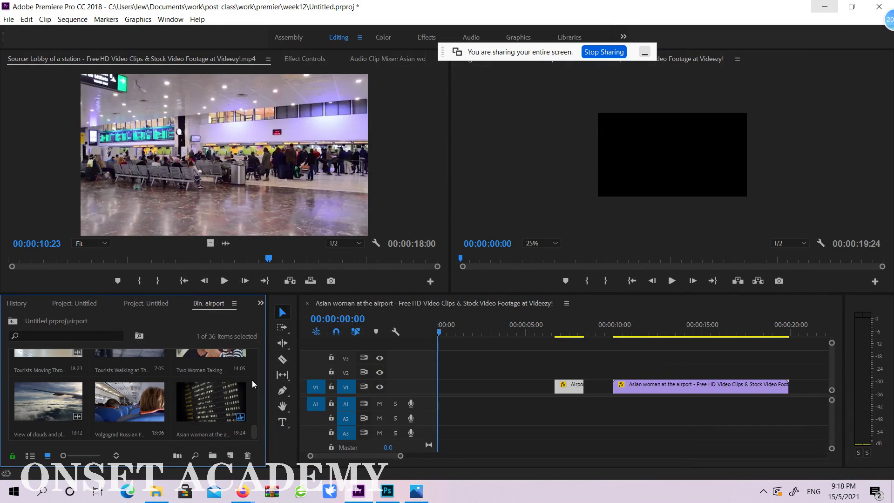
click(12, 320)
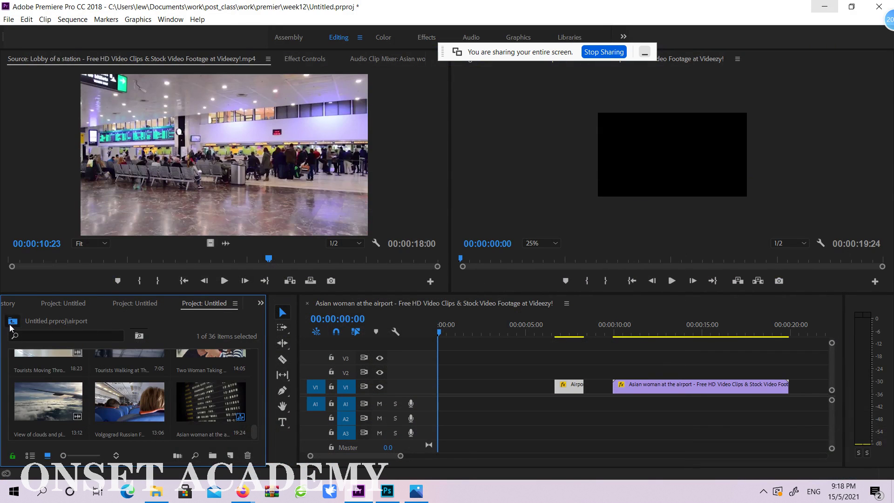
double_click(184, 392)
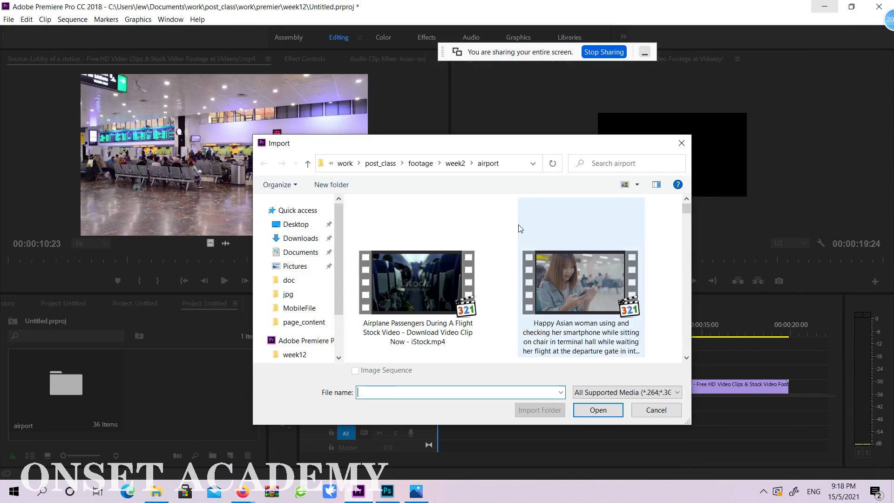
click(456, 163)
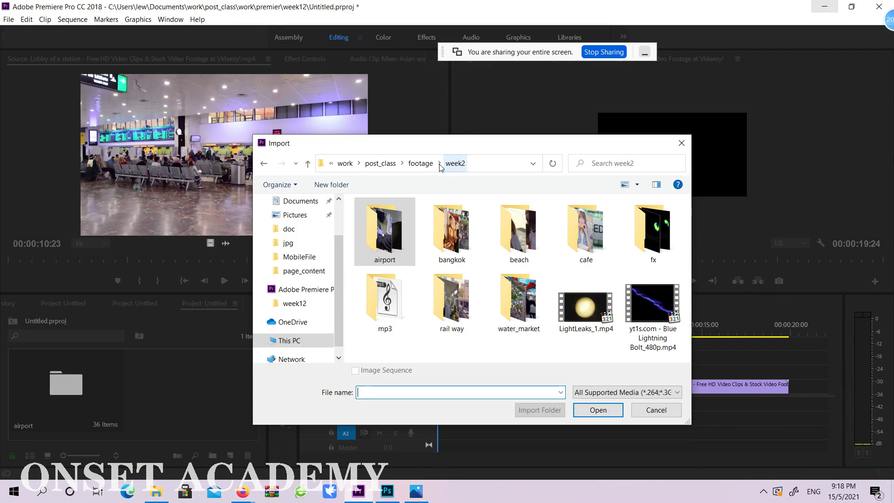
click(421, 163)
double_click(667, 300)
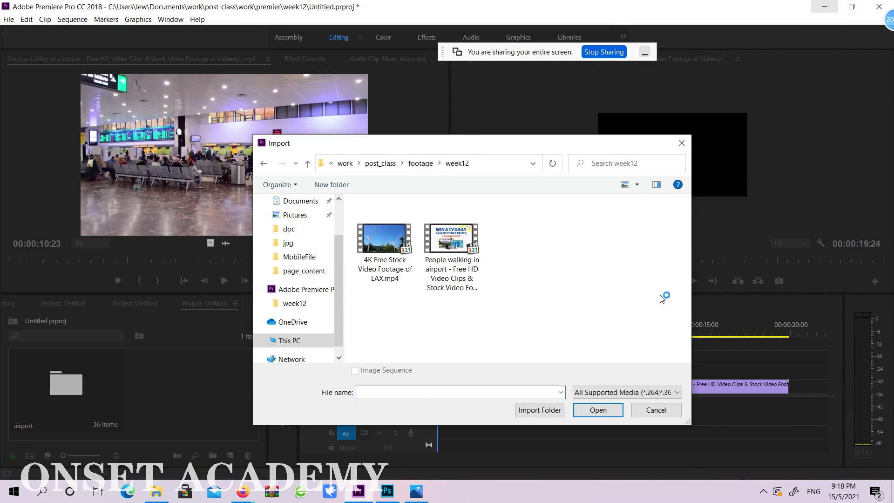
drag(392, 309, 500, 200)
click(601, 410)
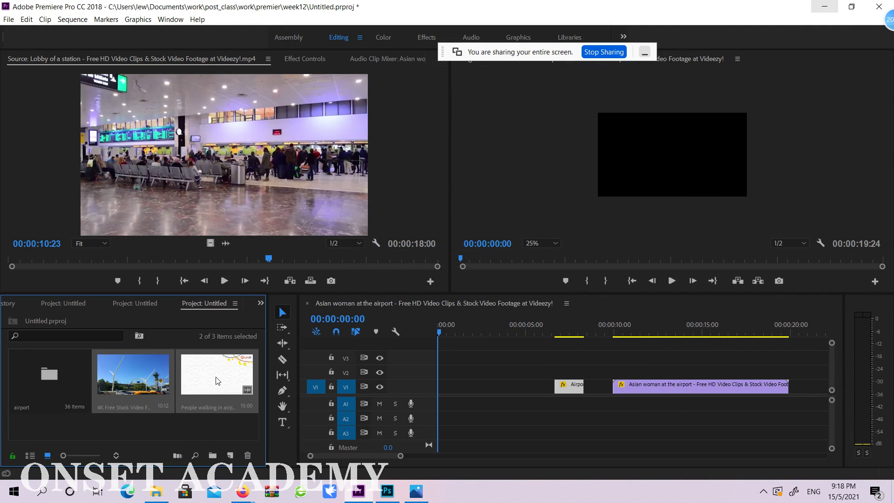
Step: Preview the "People walking in airport" clip and delete it from the project
click(218, 381)
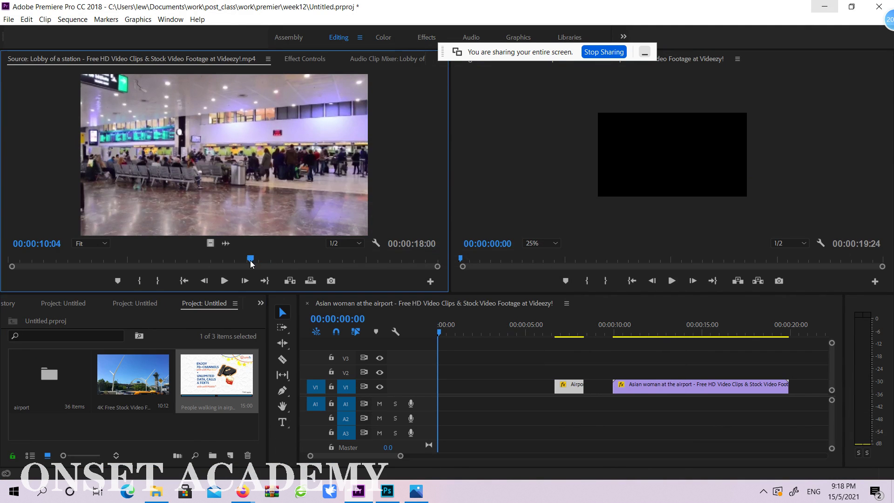
double_click(215, 380)
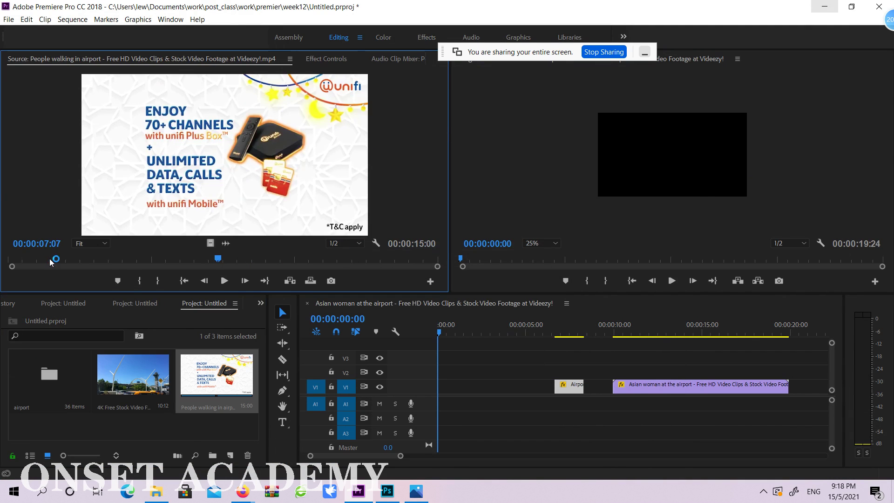
click(258, 353)
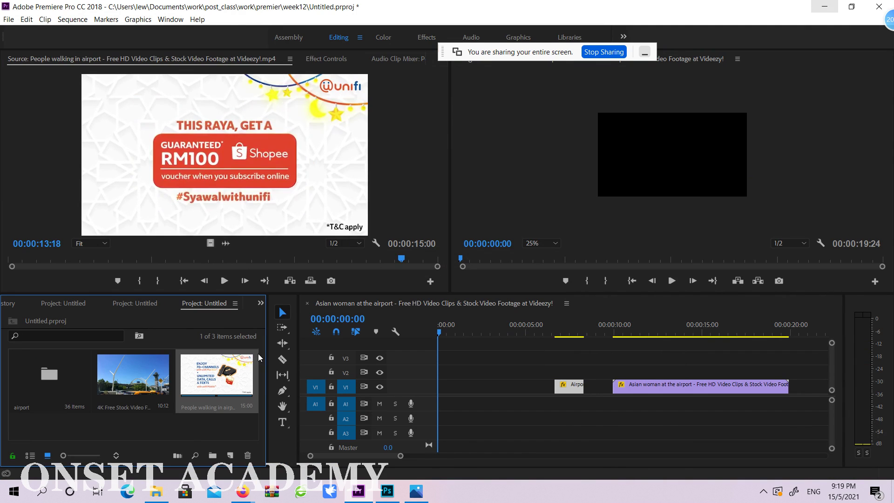
key(Delete)
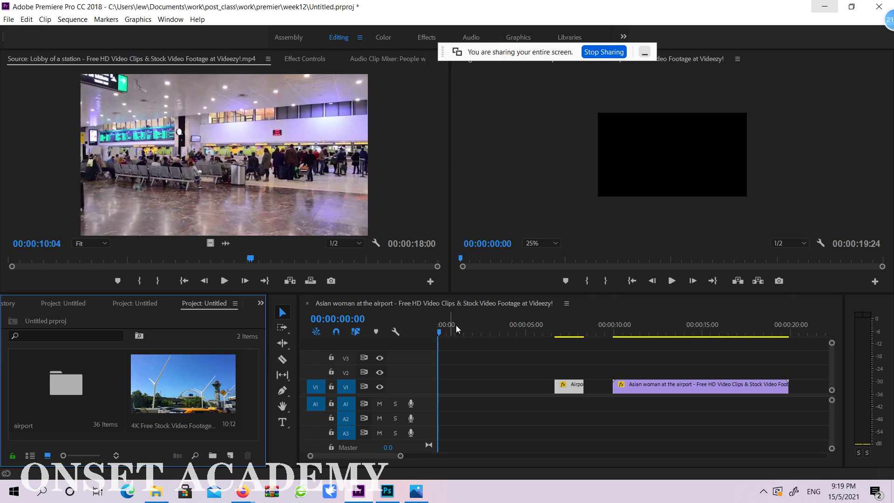
Step: Open the 4K LAX clip in the source monitor and mark In at 00:00:02:01 and Out at 00:00:03:05
drag(459, 327, 416, 337)
click(225, 389)
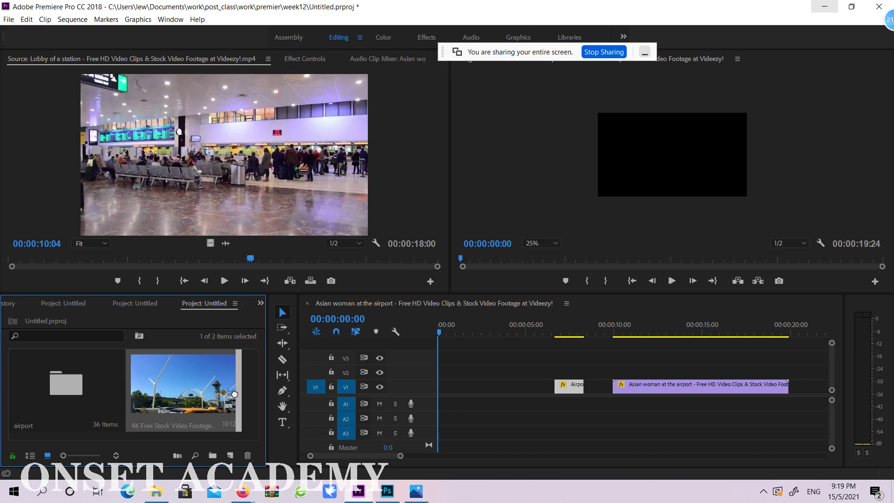
double_click(170, 393)
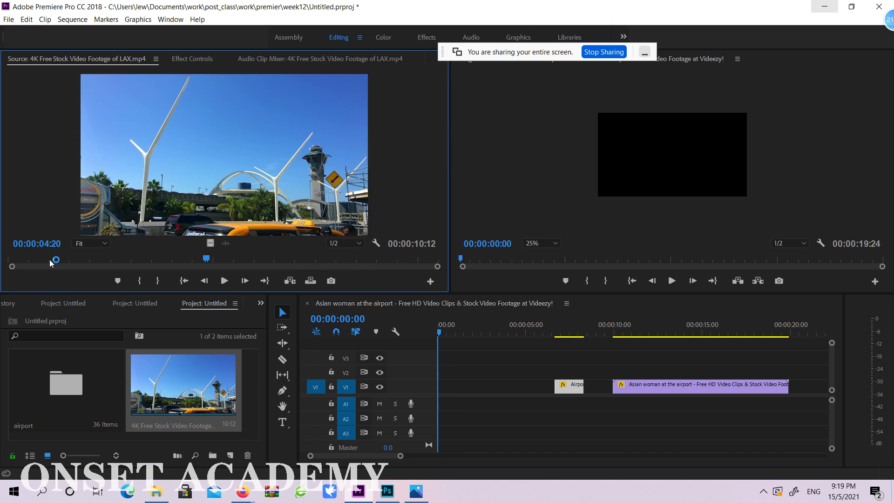
drag(52, 263, 94, 264)
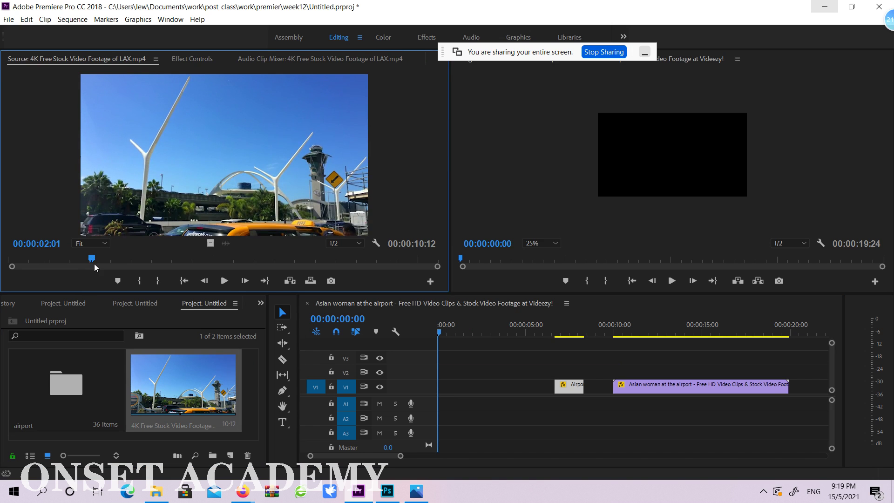
key(i)
key(space)
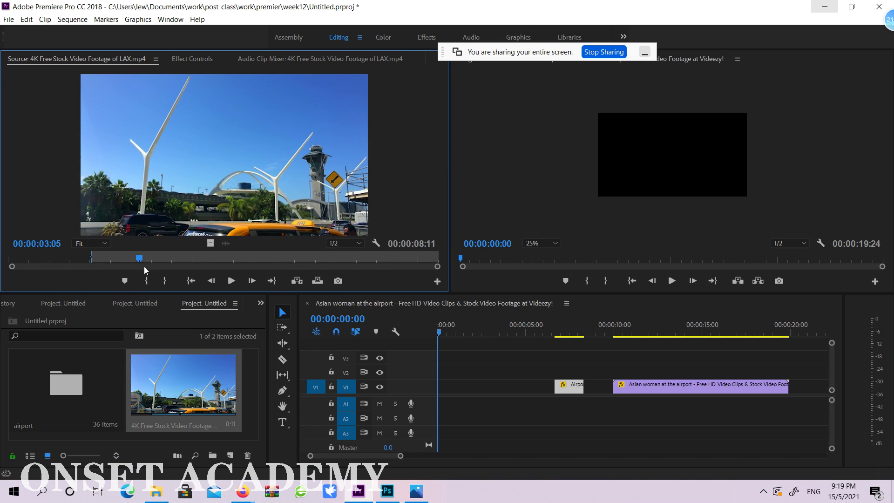
key(o)
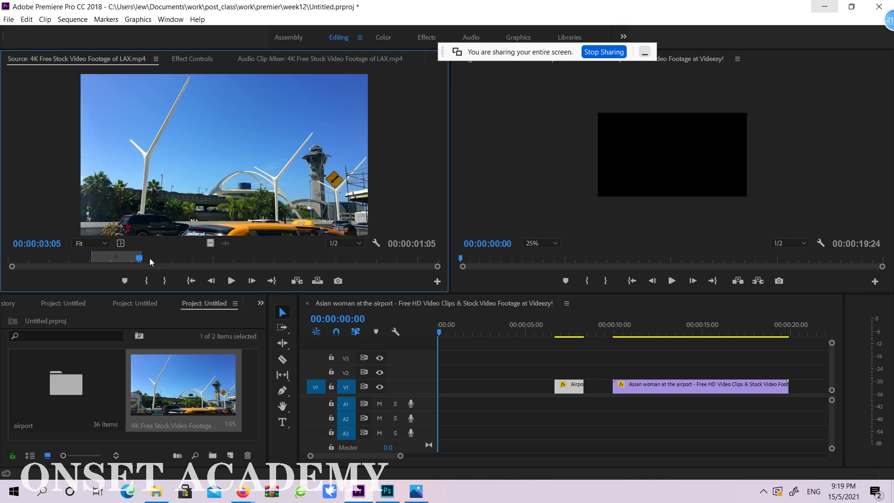
Step: Place the marked LAX segment at the start of track V1 and scale it up to fill the program frame
drag(139, 259, 99, 263)
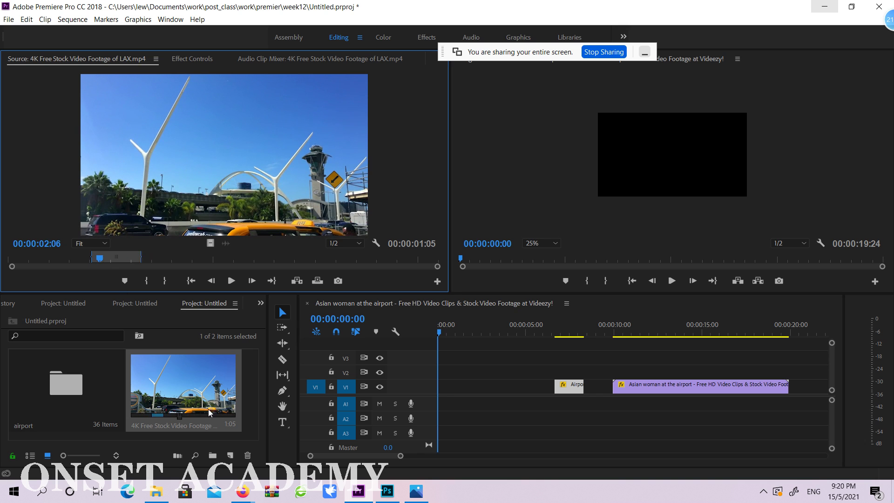
drag(183, 386, 441, 368)
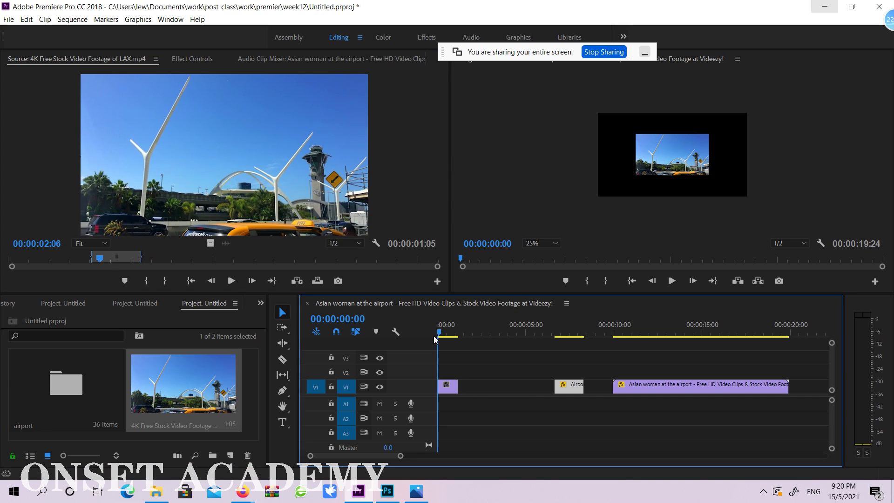
click(452, 332)
click(678, 152)
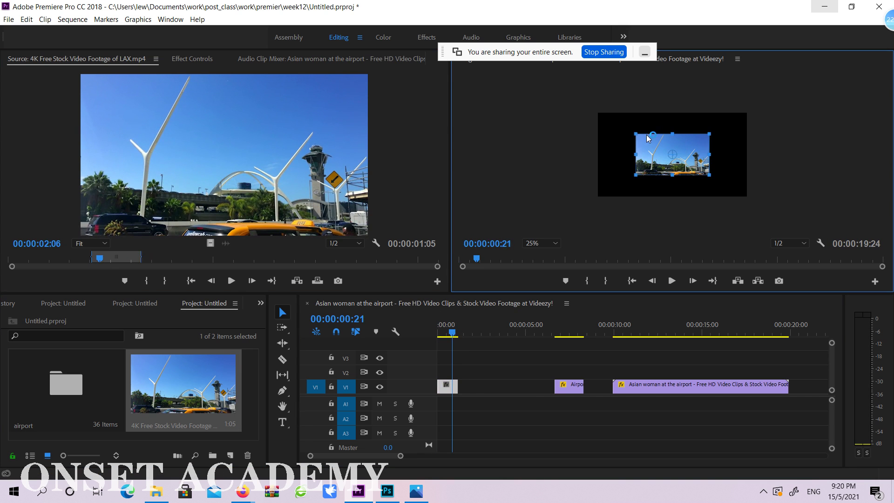
drag(636, 134, 588, 109)
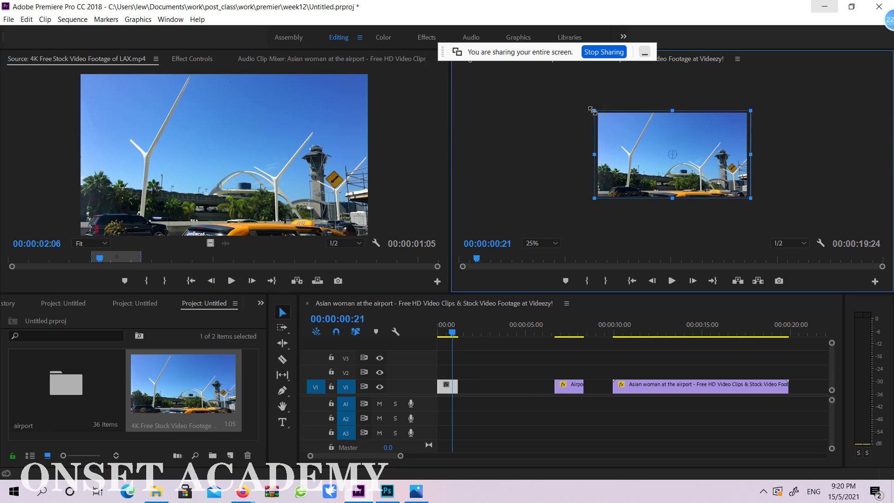
click(799, 132)
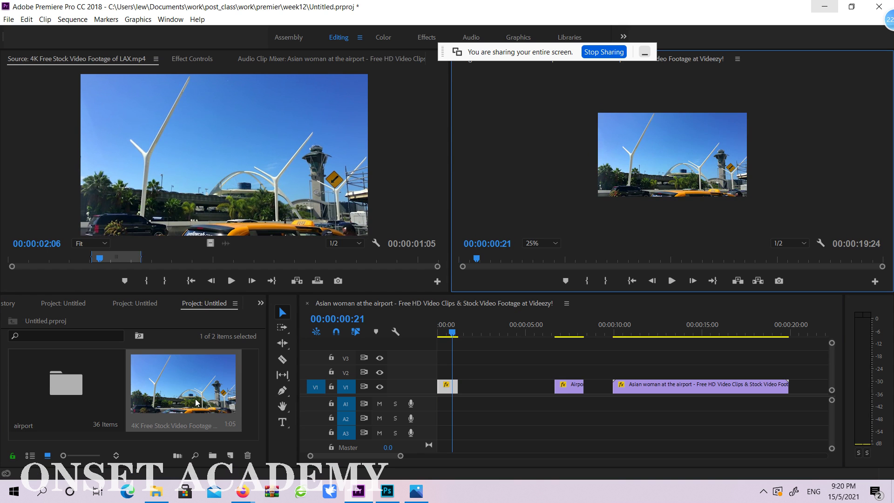
Step: Open the airport bin and preview the "Lobby of a station" clip up to 00:00:07:13
click(71, 385)
double_click(69, 384)
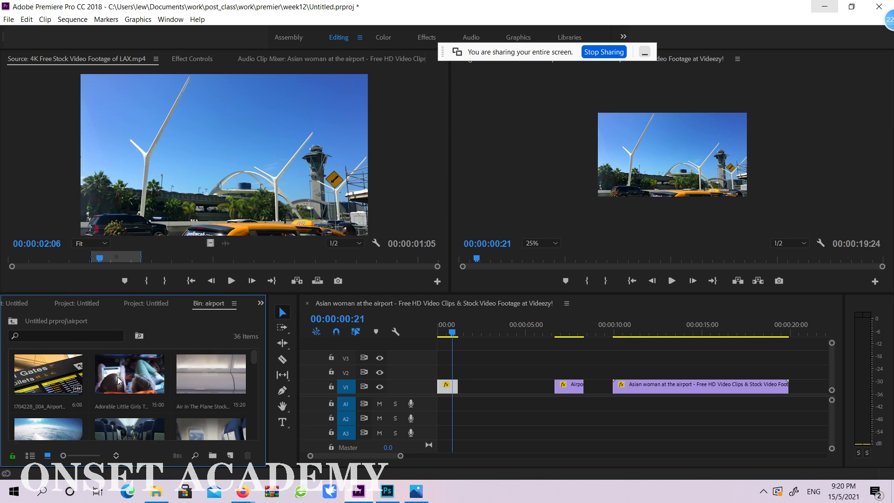
scroll(180, 365, down, 4)
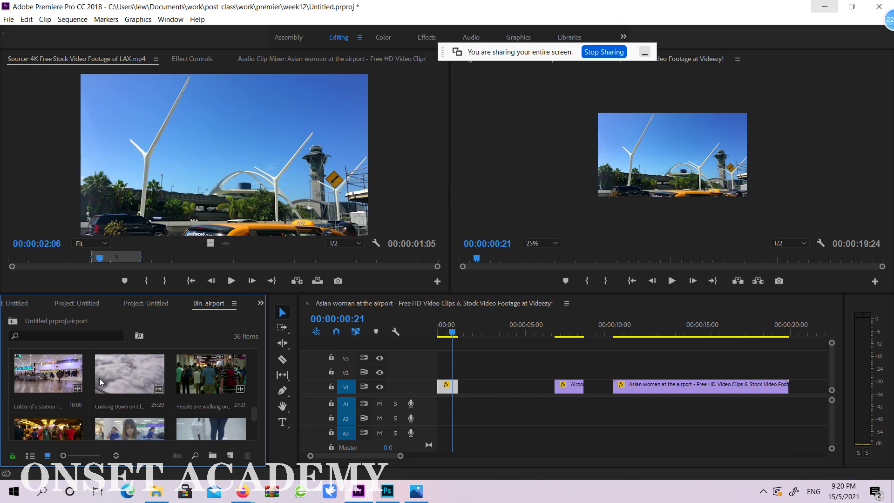
double_click(54, 379)
drag(72, 259, 188, 265)
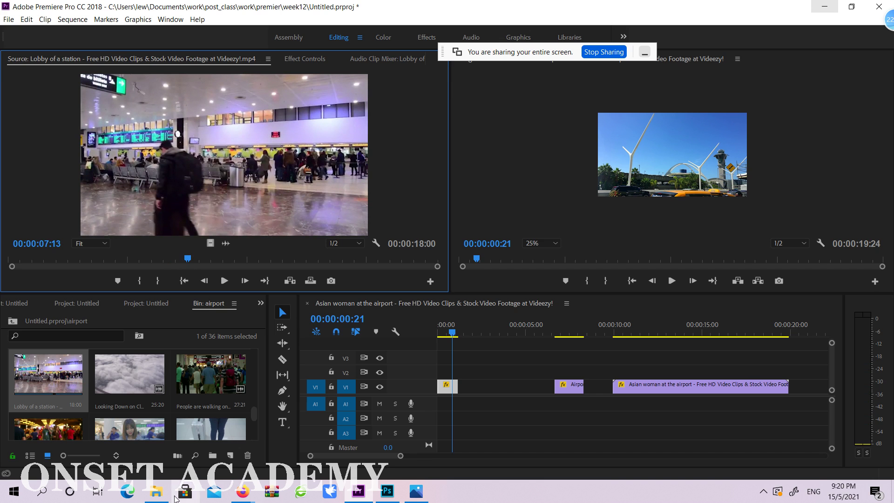
Step: Switch to Firefox and examine the related clips on the Videezy page for the Virgin Atlantic 747 landing
mouse_move(242, 491)
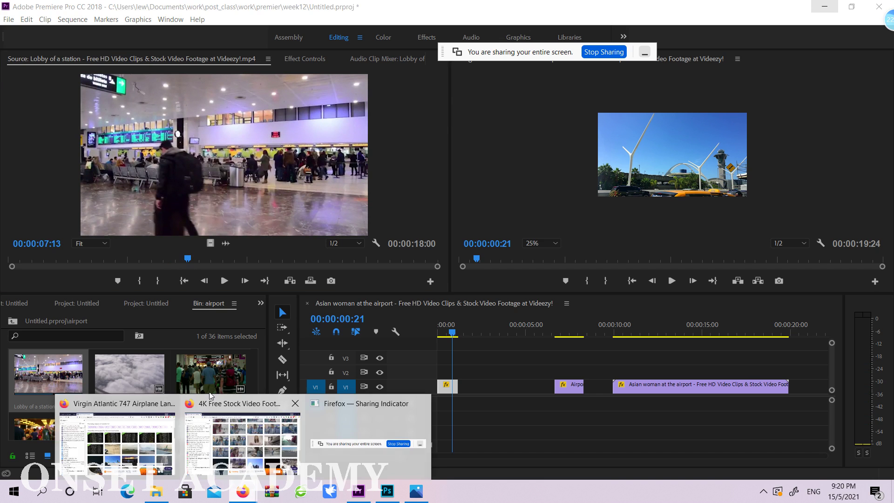
click(140, 407)
scroll(742, 234, down, 2)
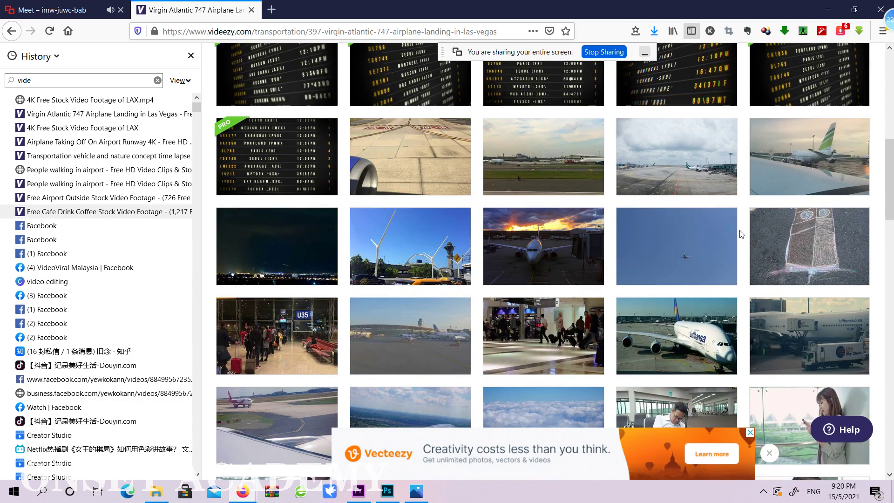
scroll(742, 235, down, 2)
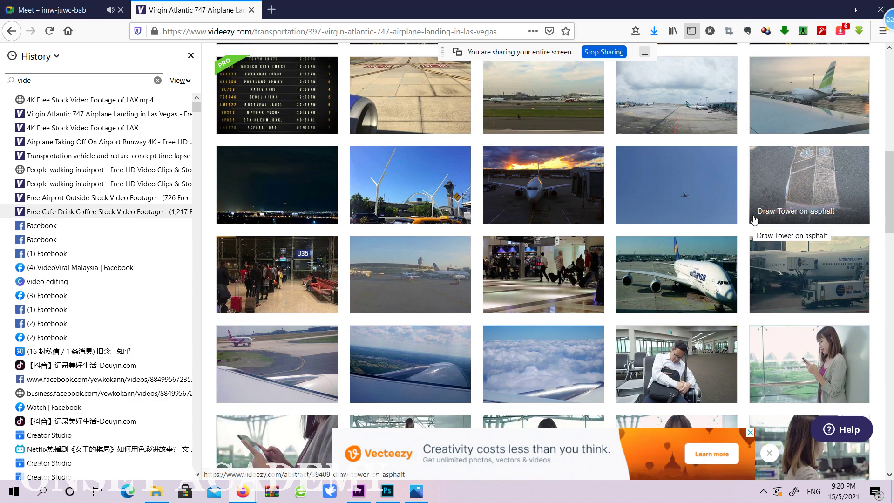
scroll(745, 210, down, 4)
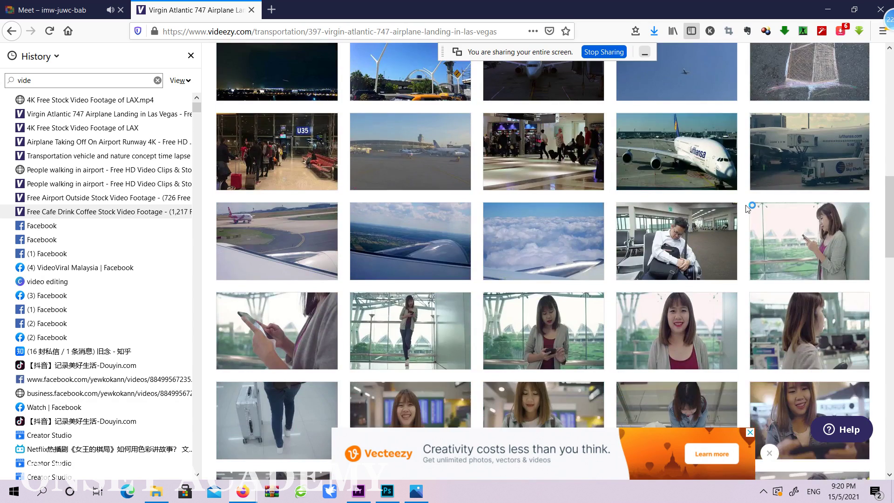
scroll(701, 173, down, 14)
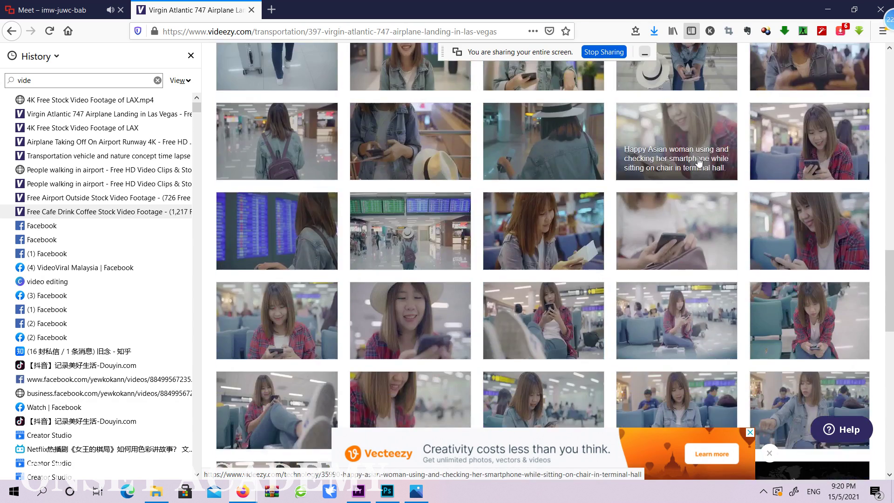
scroll(706, 151, down, 10)
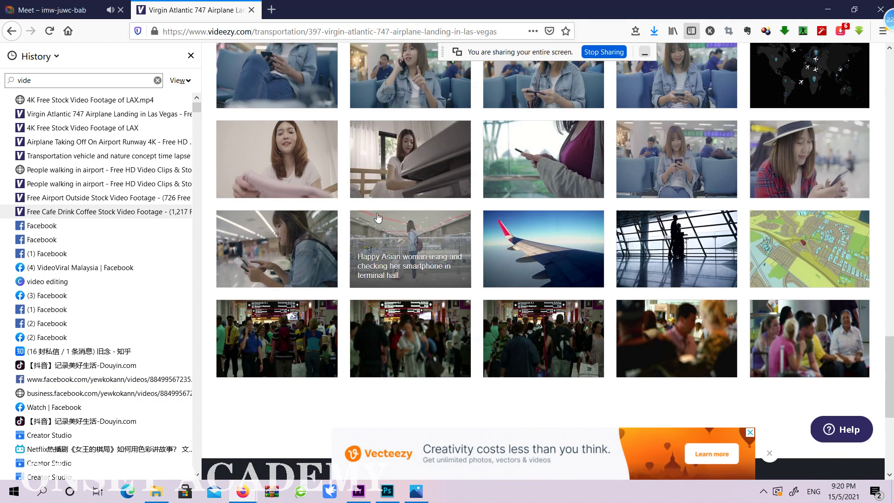
Step: Switch to the other Firefox window and examine the clips related to the Los Angeles International Airport LAX 4K video
mouse_move(242, 492)
click(262, 404)
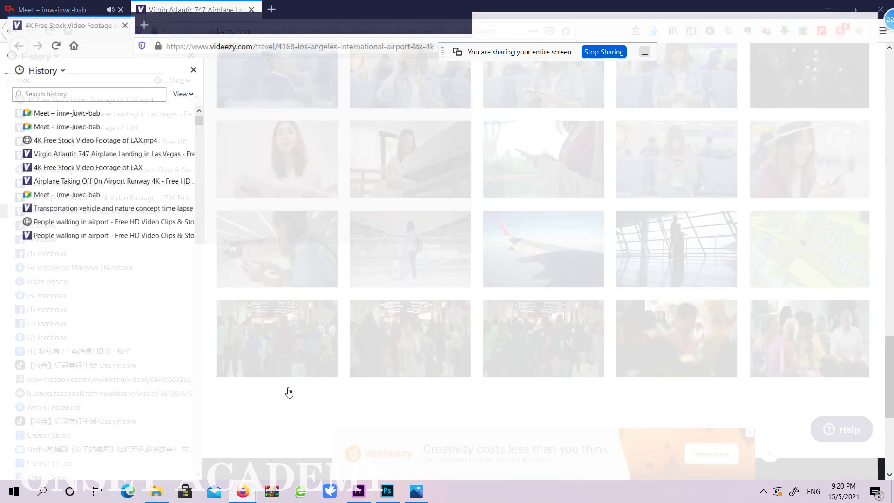
scroll(595, 246, up, 20)
scroll(594, 238, down, 14)
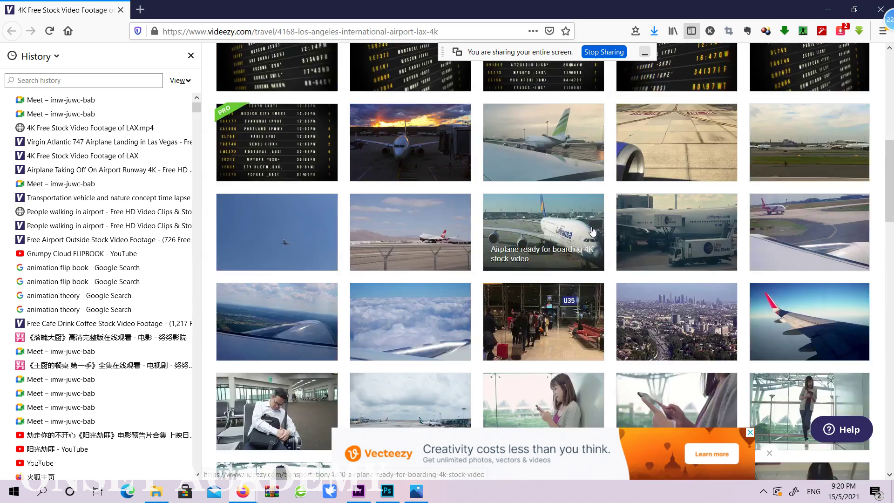
scroll(593, 231, up, 4)
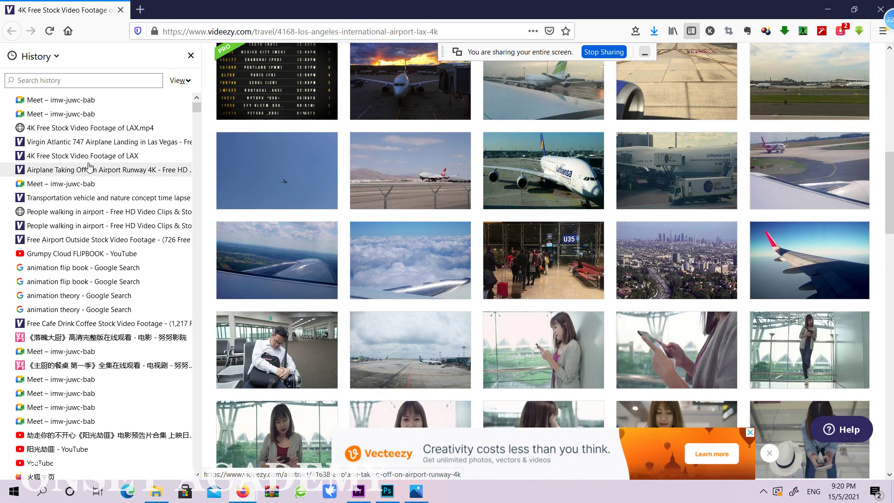
scroll(431, 118, up, 9)
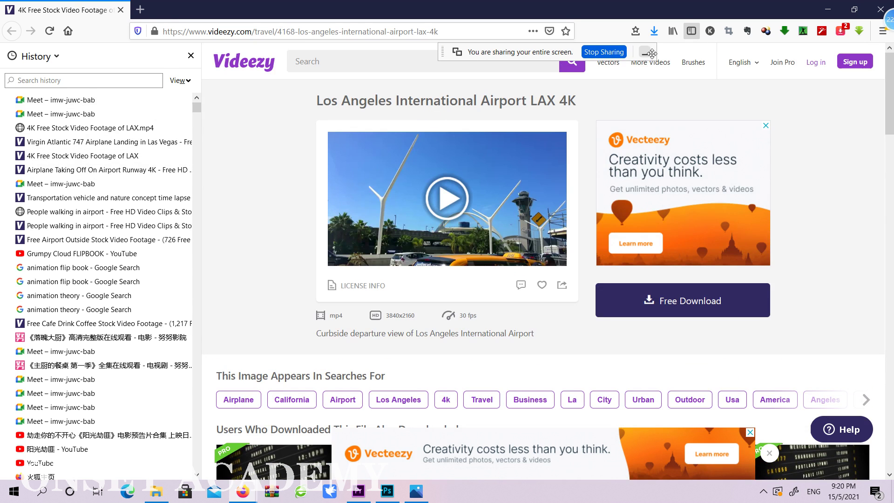
Step: Dismiss the screen-sharing bar and search Videezy for "airport outside"
click(614, 53)
click(327, 66)
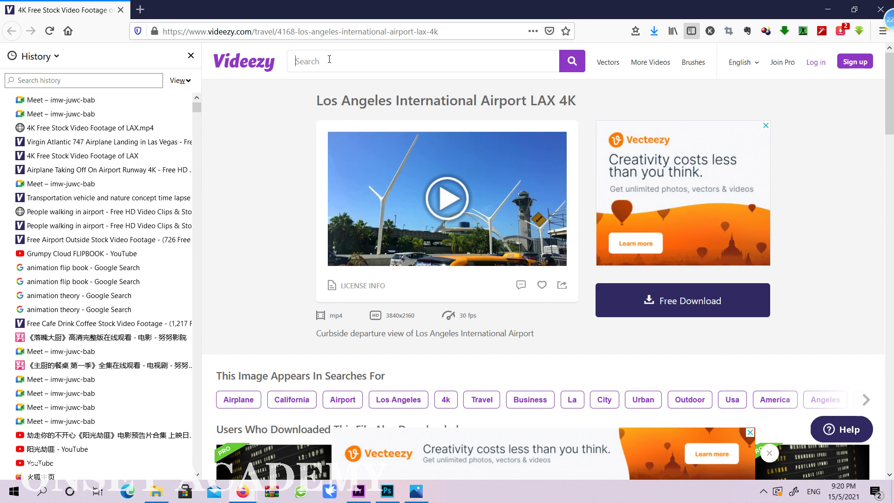
text(airp)
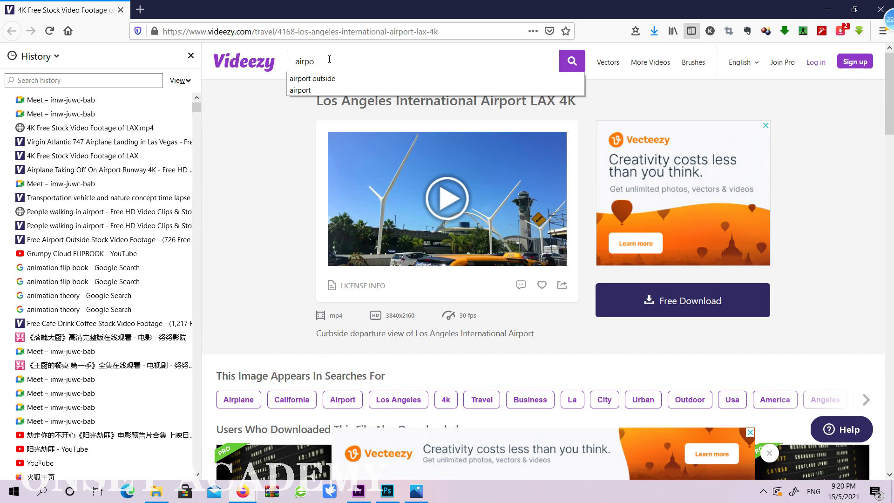
text(o)
click(326, 78)
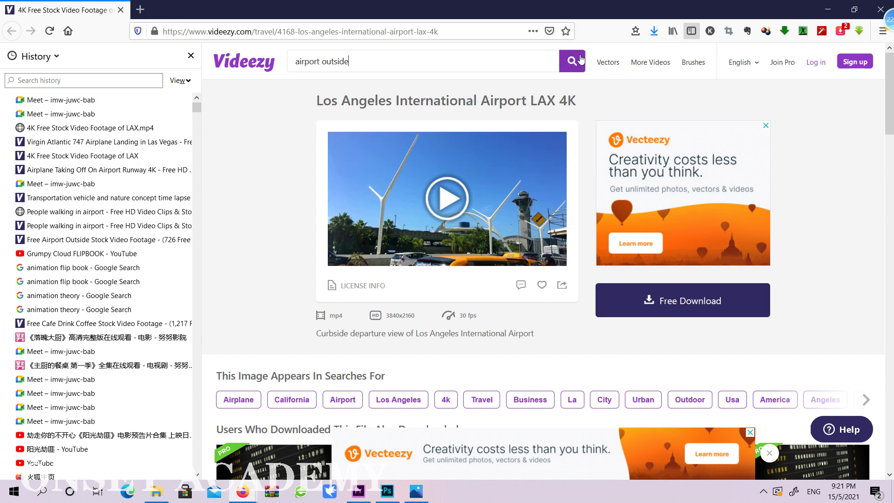
click(576, 61)
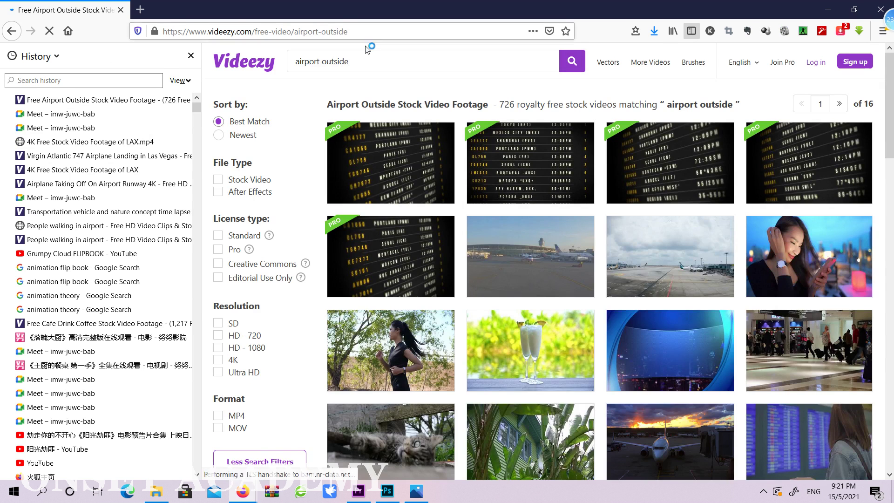
Step: Open the YouTube home page in a new tab from the browsing history filtered by "youtube"
double_click(334, 61)
click(140, 9)
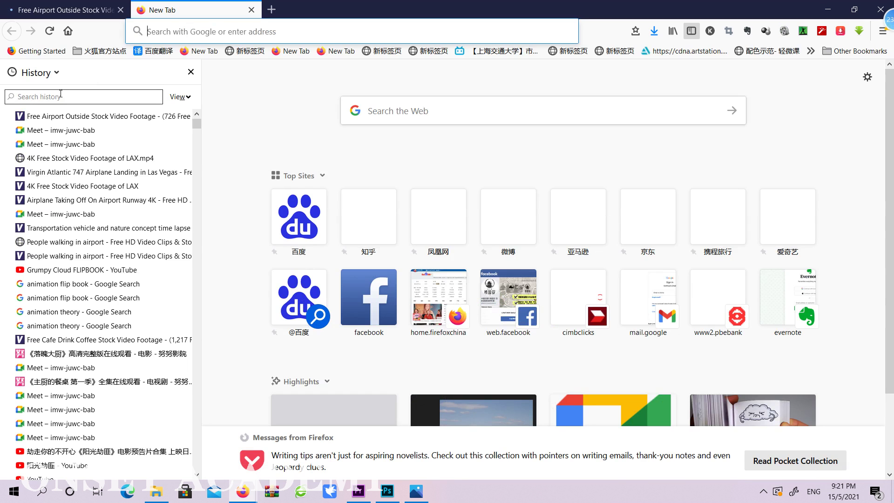
click(57, 97)
text(youtube)
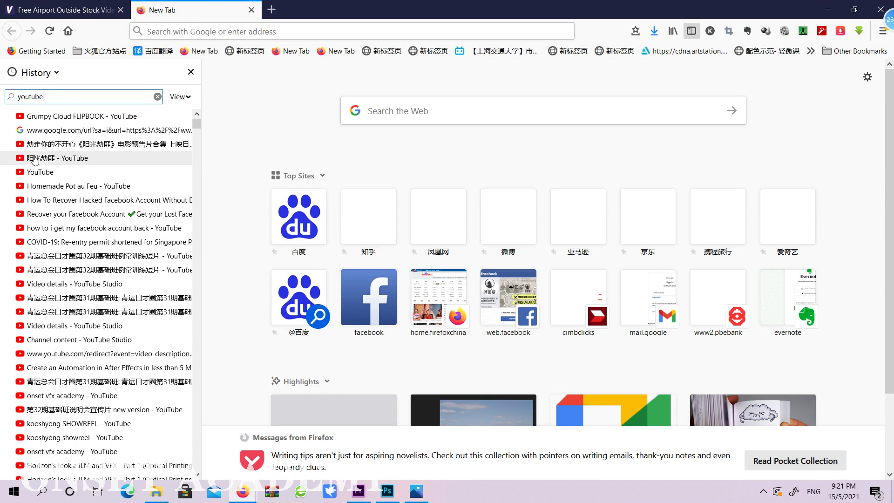
click(178, 170)
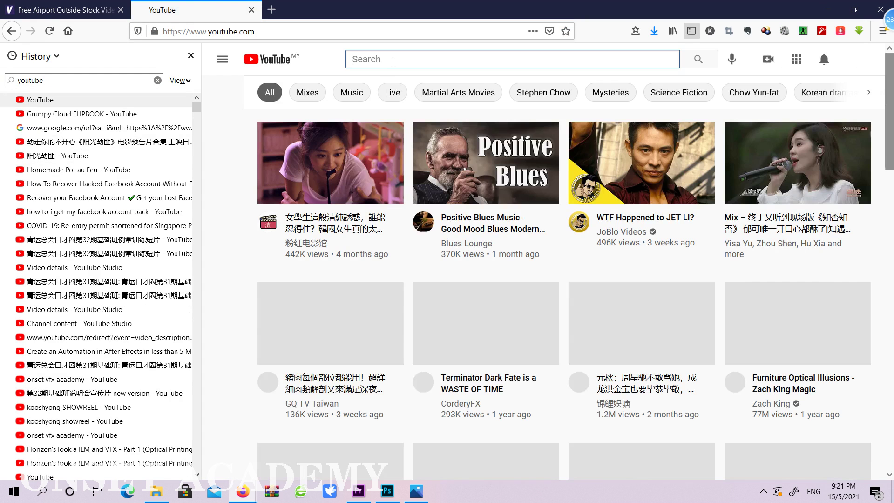
Step: Search YouTube for "airport outside" and look through the first results
click(398, 60)
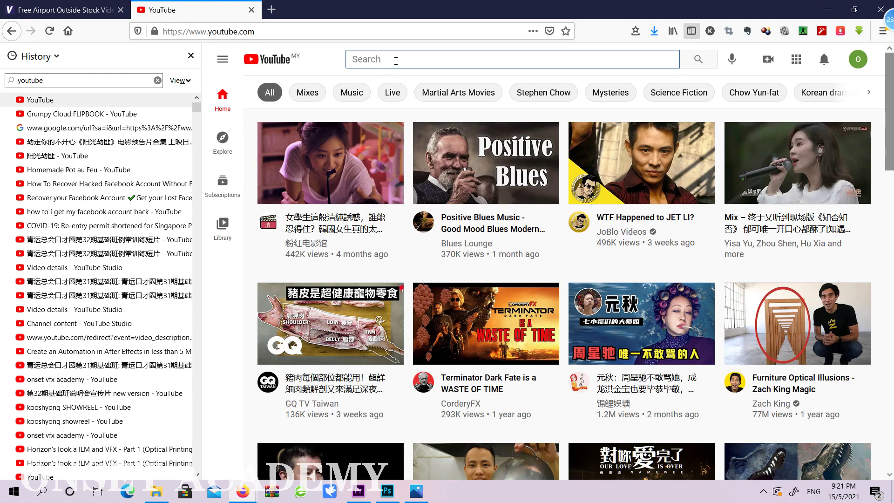
text(airport outside)
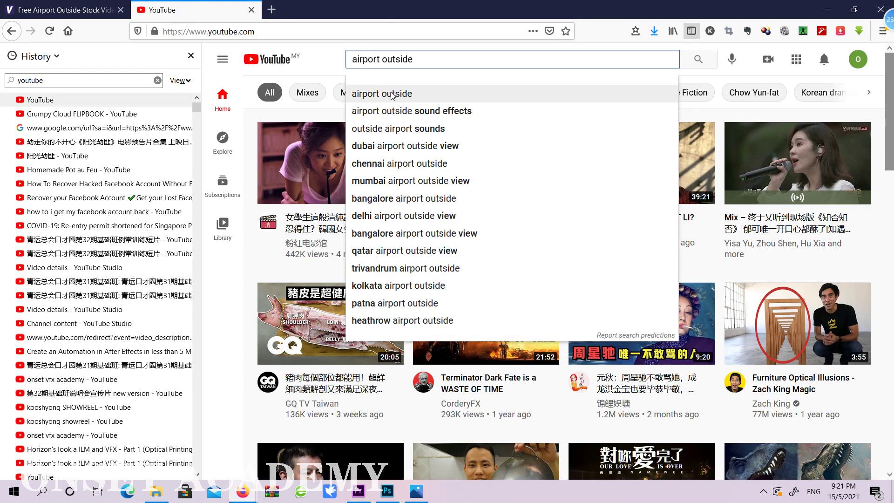
click(394, 93)
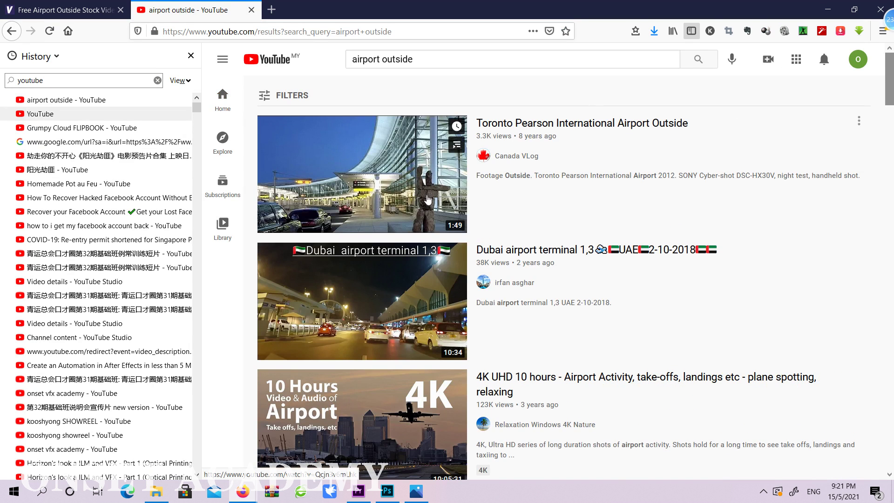
scroll(412, 195, down, 5)
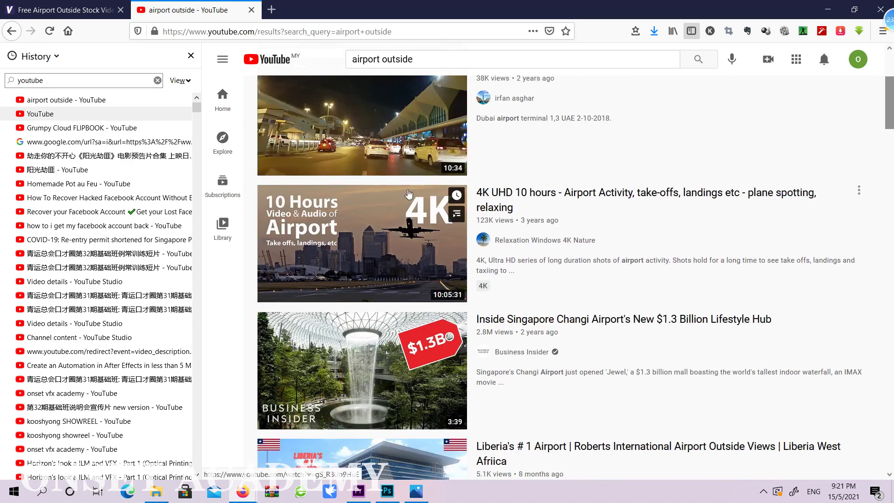
scroll(409, 194, up, 5)
Step: Open the "Toronto Pearson International Airport Outside" video and preview its footage up to 0:31
click(364, 181)
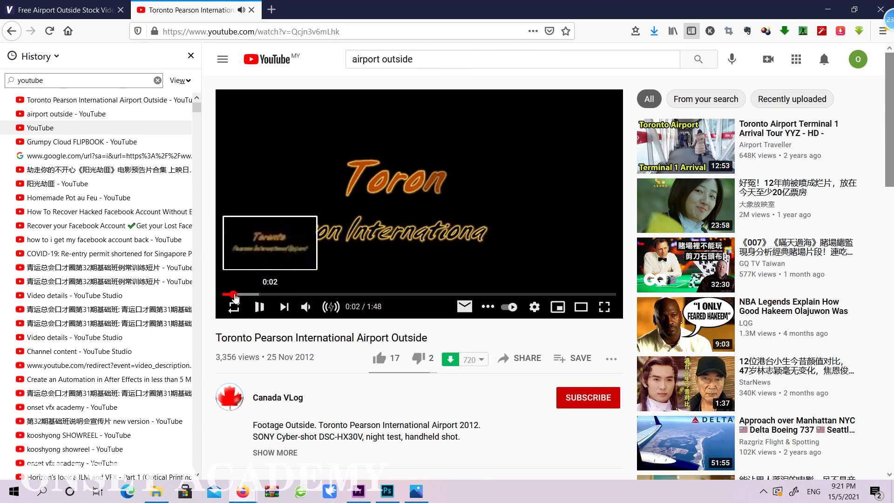
click(254, 294)
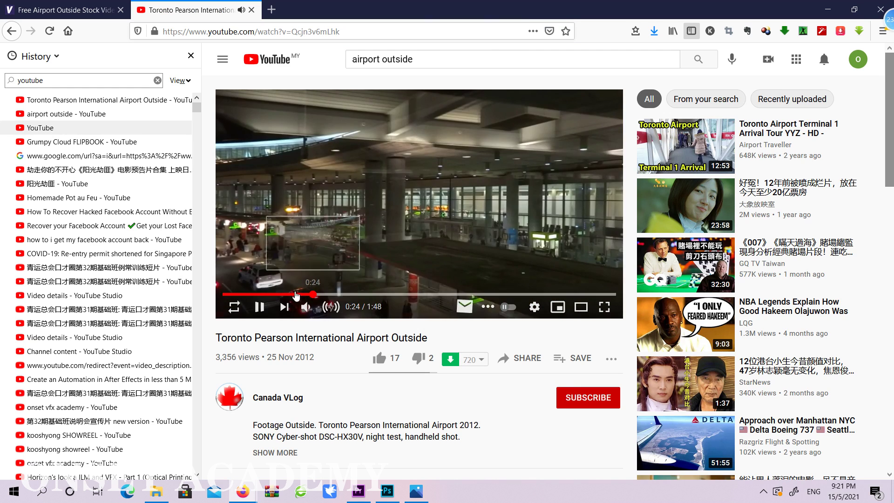
key(space)
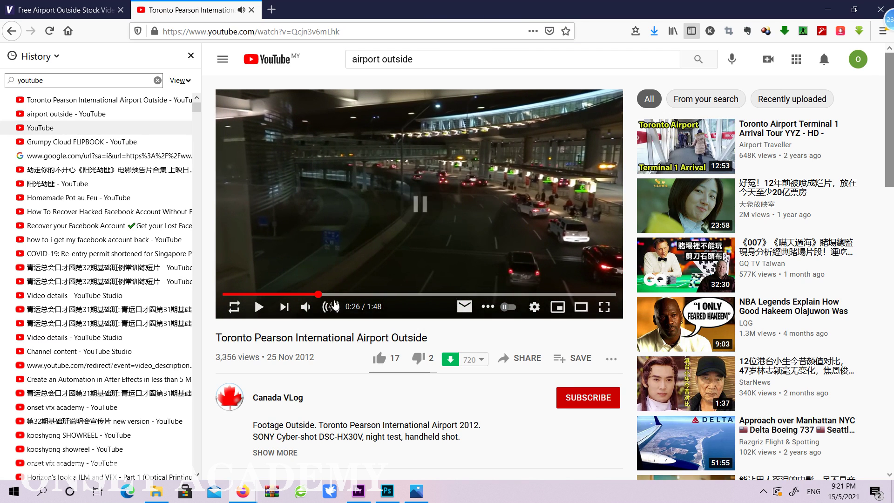
click(337, 295)
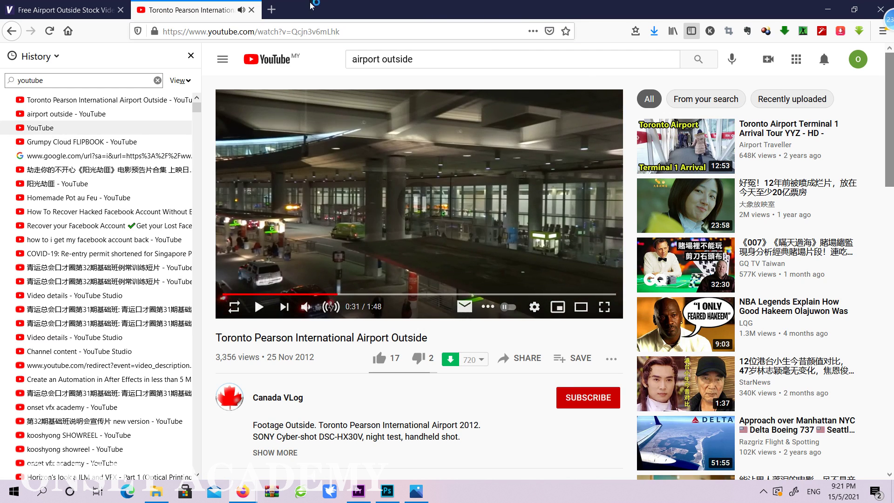
Step: Copy the Toronto video's link and open the yt1s.com YouTube Downloader in a new tab through the "youtube online download" Google search
click(332, 32)
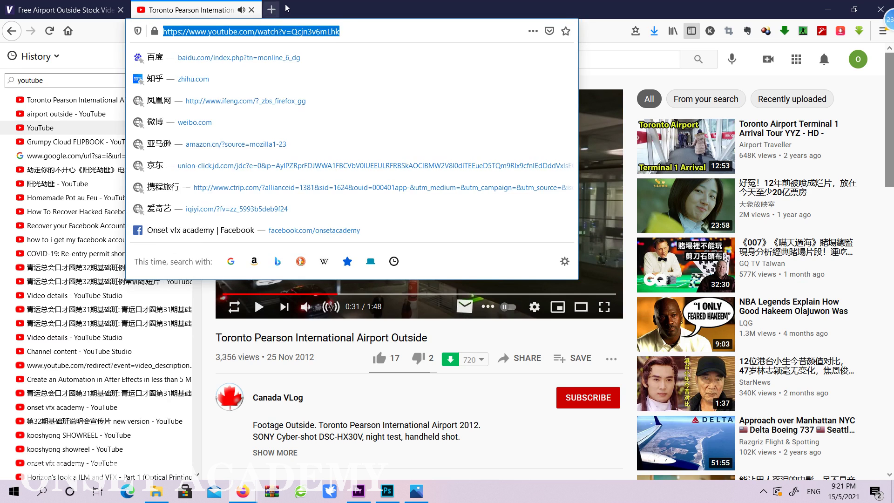
click(271, 10)
click(225, 28)
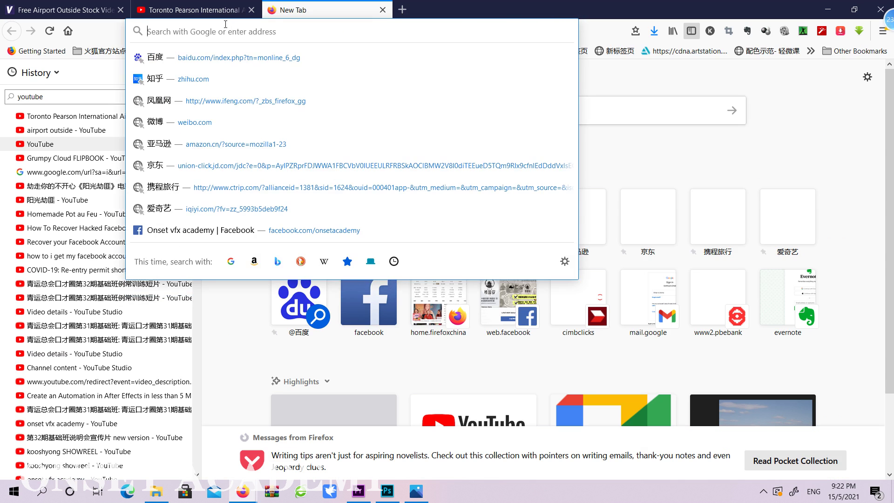
text(online)
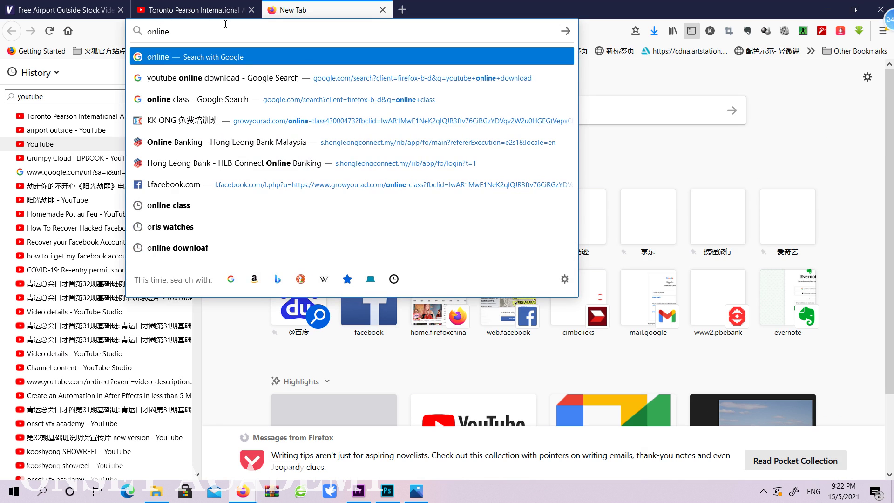
click(230, 78)
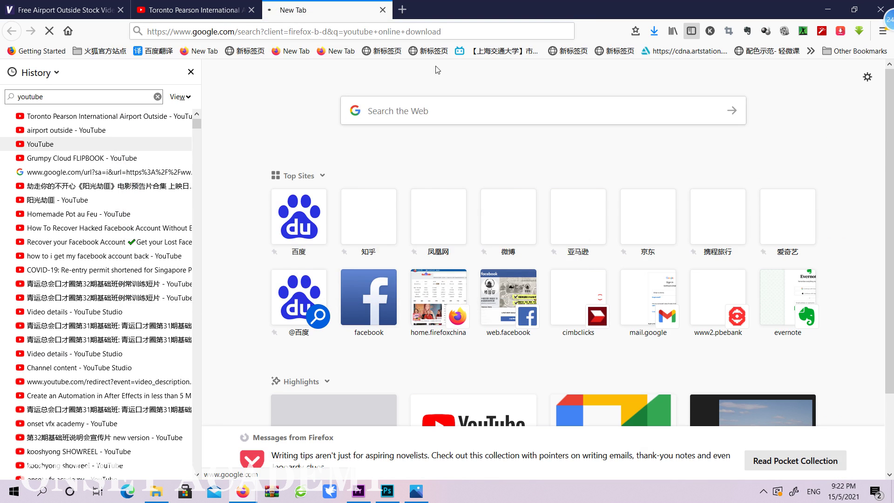
click(466, 32)
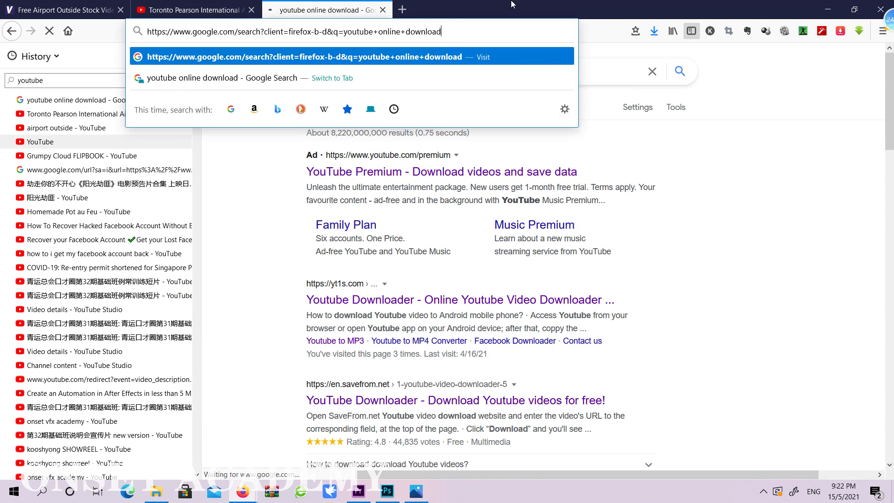
key(Escape)
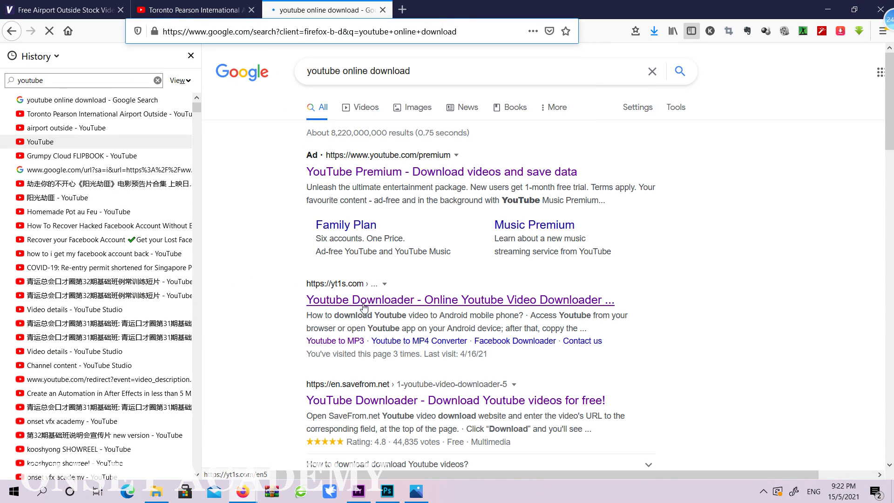
click(363, 307)
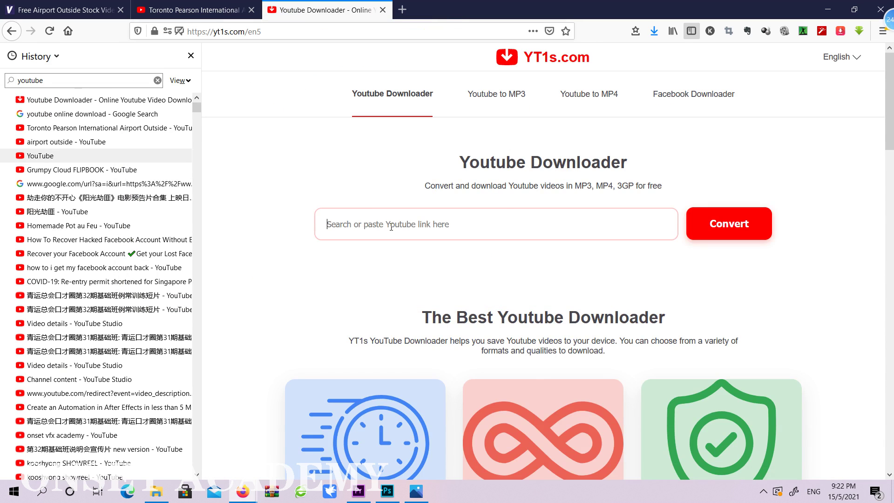
Step: Convert the pasted Toronto video link on YT1s and generate a download link for the 720p MP4 version
text(https://www.youtube.com/watch?v=Qgr2vkm7sk)
click(746, 232)
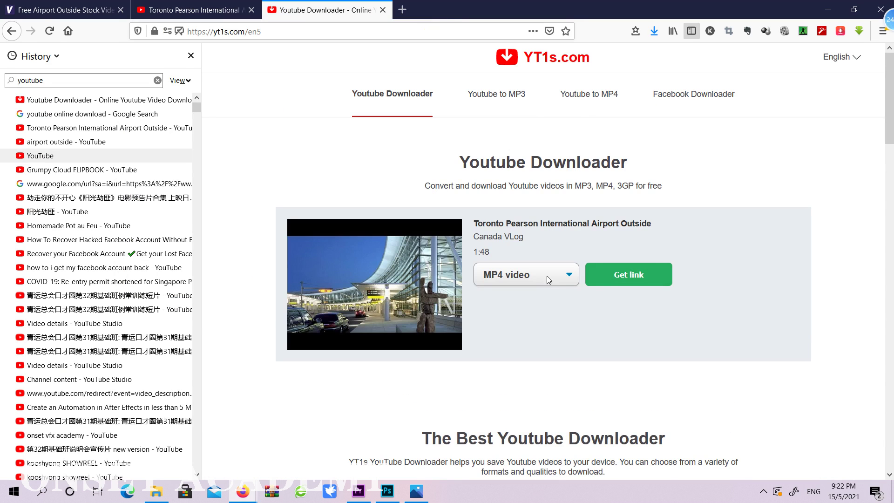
click(562, 275)
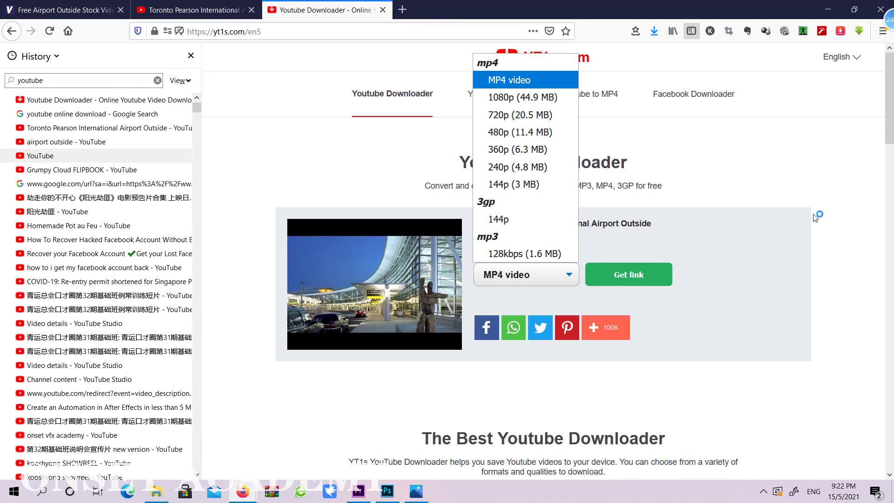
click(552, 116)
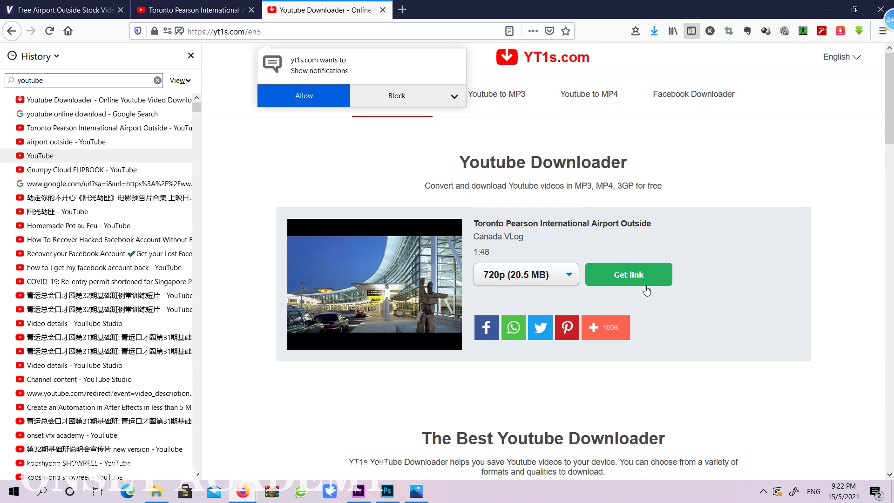
click(635, 281)
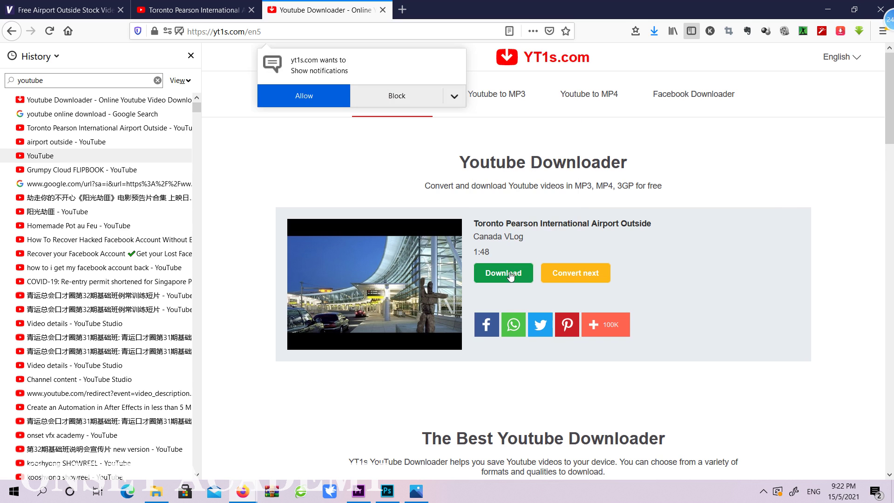
Step: Download the converted video and save Toronto Pearson International Airport Outside.mp4 to disk
click(523, 274)
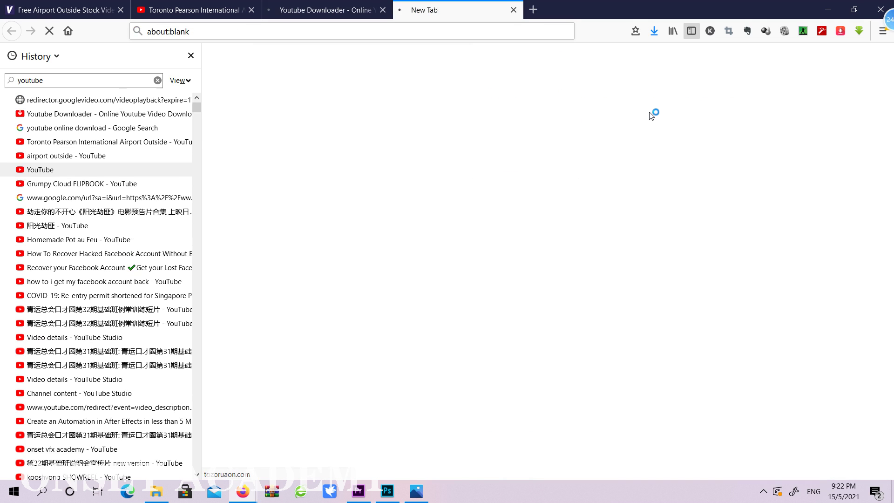
click(301, 12)
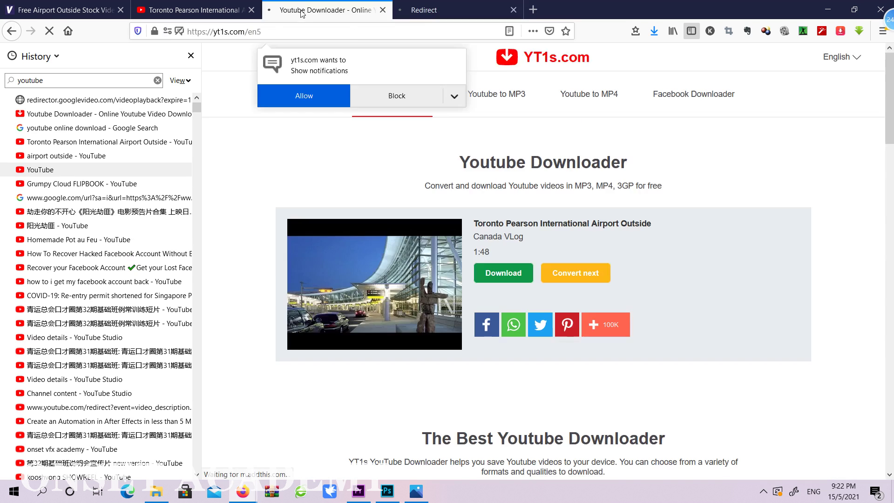
click(428, 9)
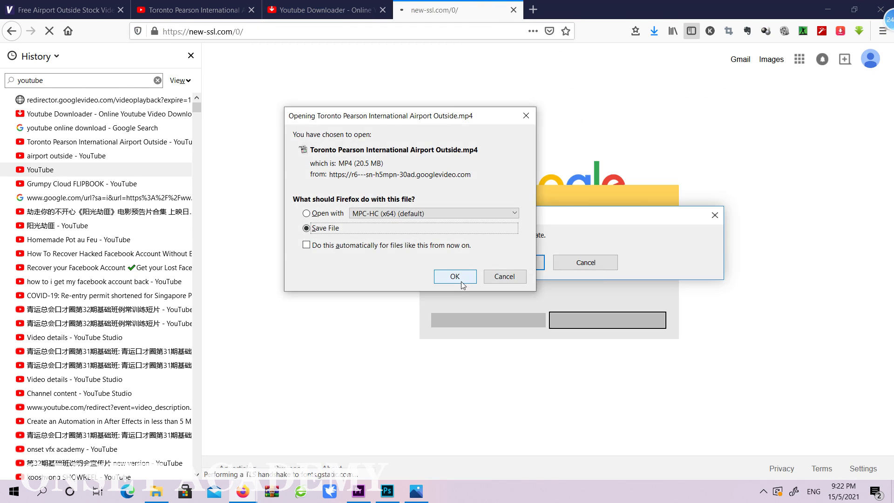
click(462, 282)
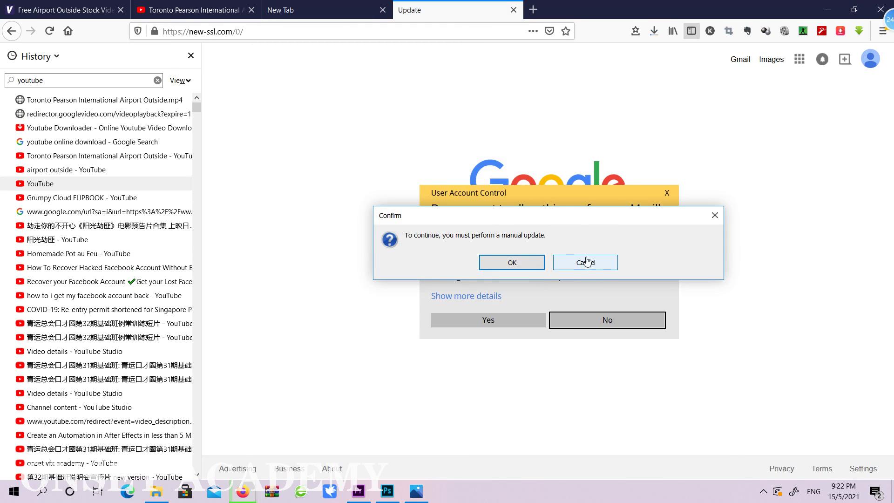
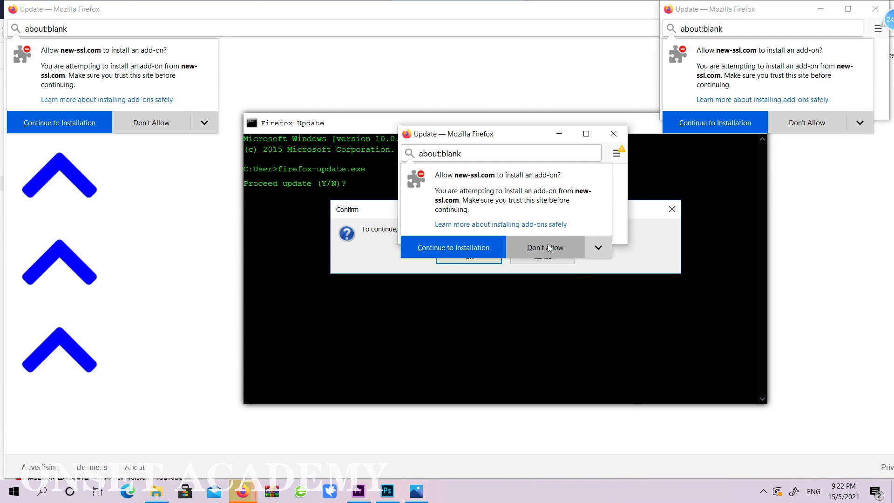
Step: Refuse the new-ssl.com add-on installation in the three Update pop-up windows and close the two small ones
click(548, 251)
click(613, 135)
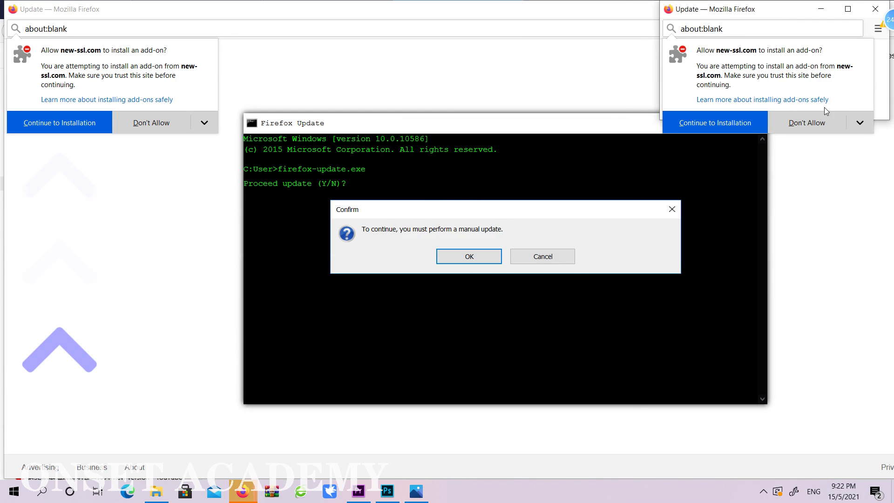
click(807, 121)
click(876, 9)
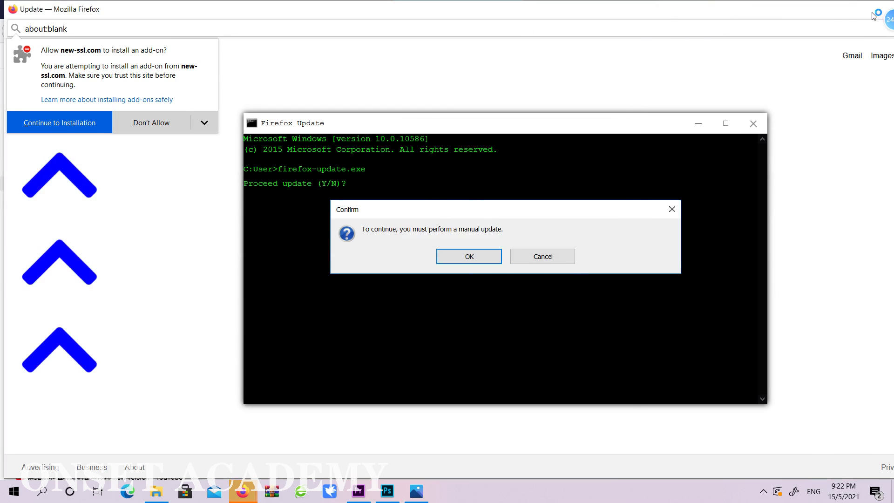
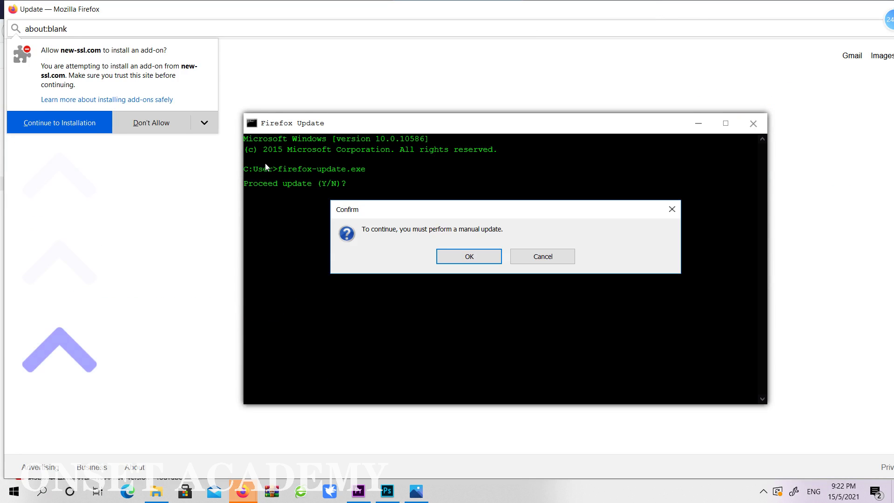
click(145, 127)
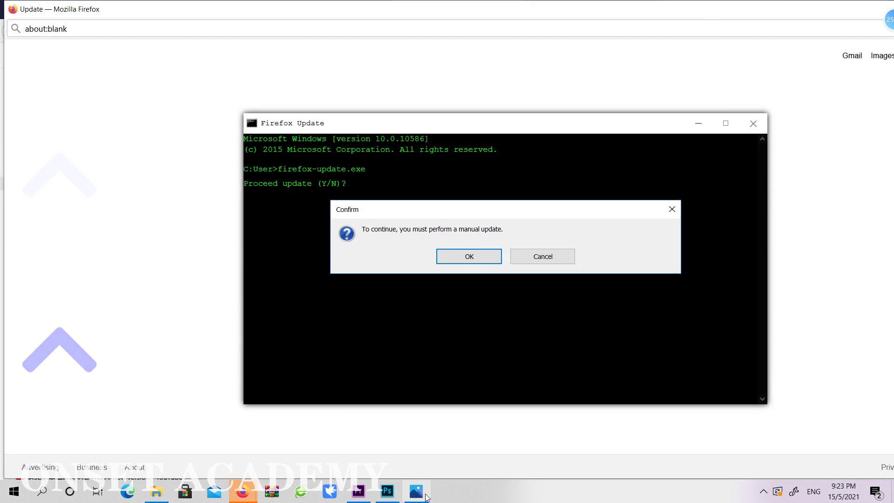
Step: Close one more Update pop-up window, refuse the new-ssl.com add-on while cancelling the Color dialogs, and close the new-ssl.com Update tab
mouse_move(247, 493)
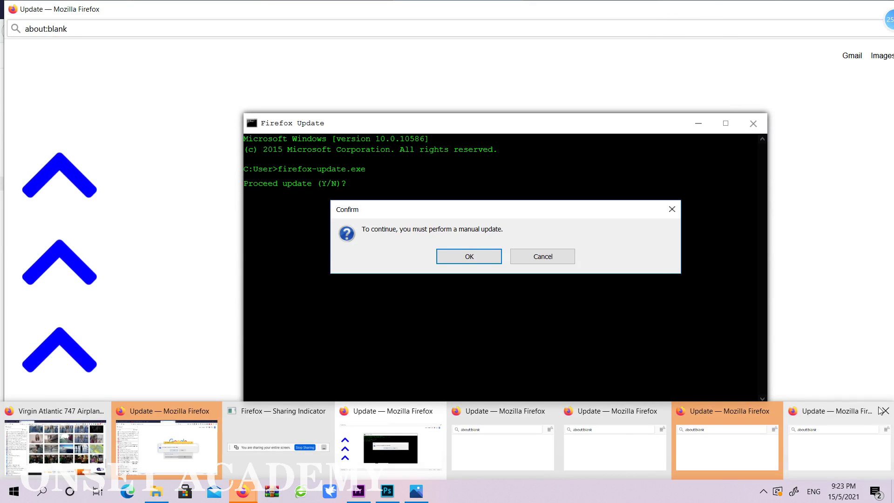
click(884, 410)
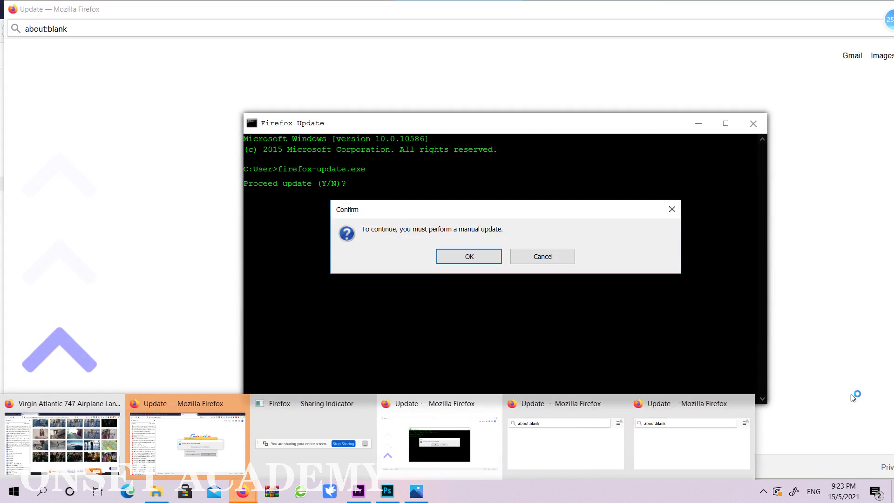
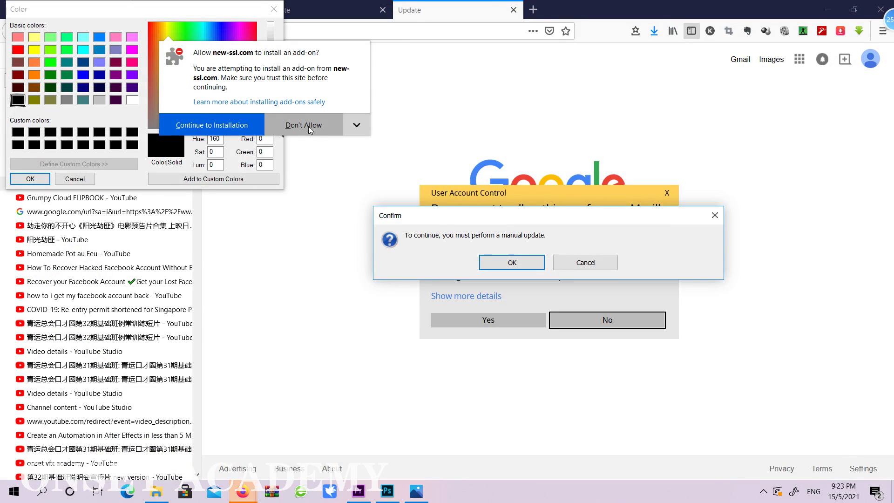
click(301, 129)
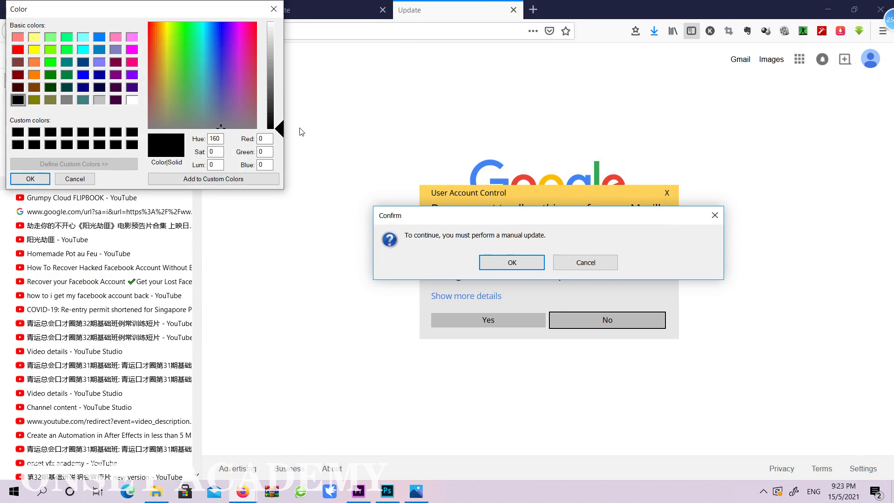
click(59, 181)
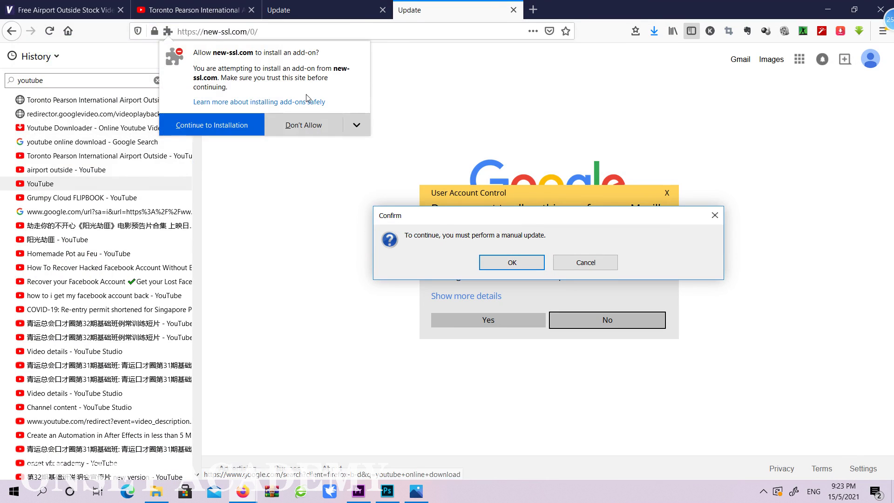
click(319, 125)
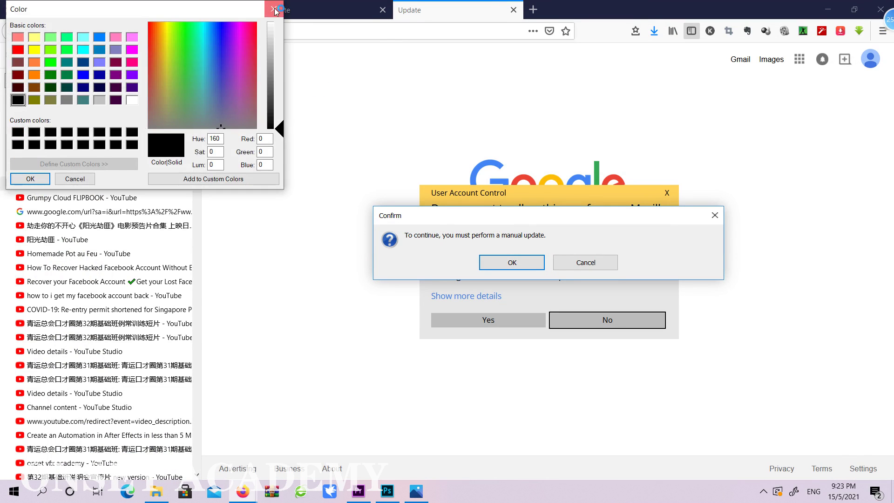
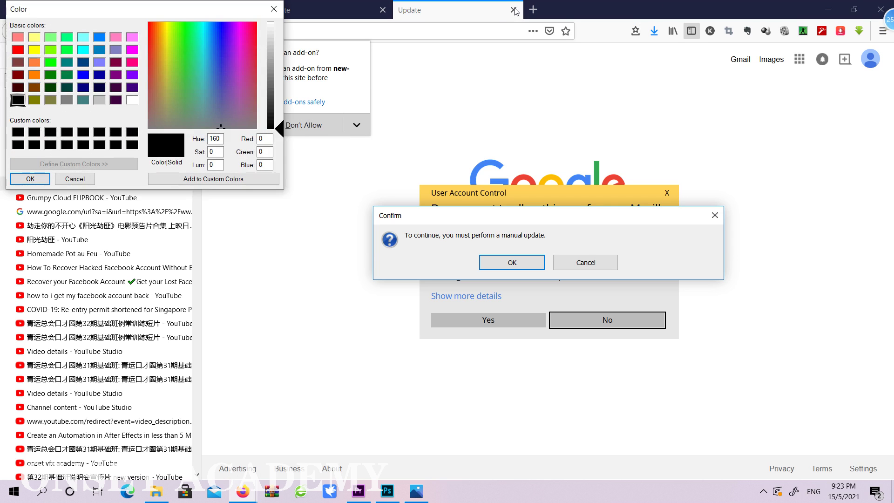
click(74, 178)
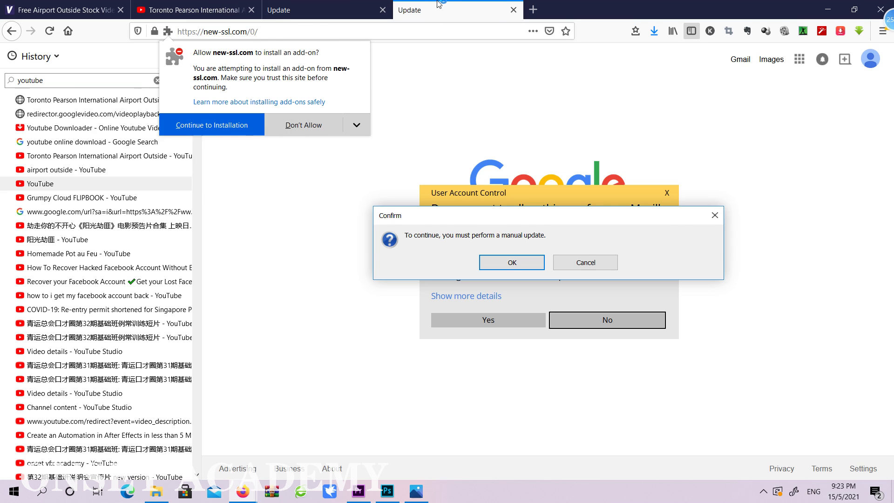
click(512, 10)
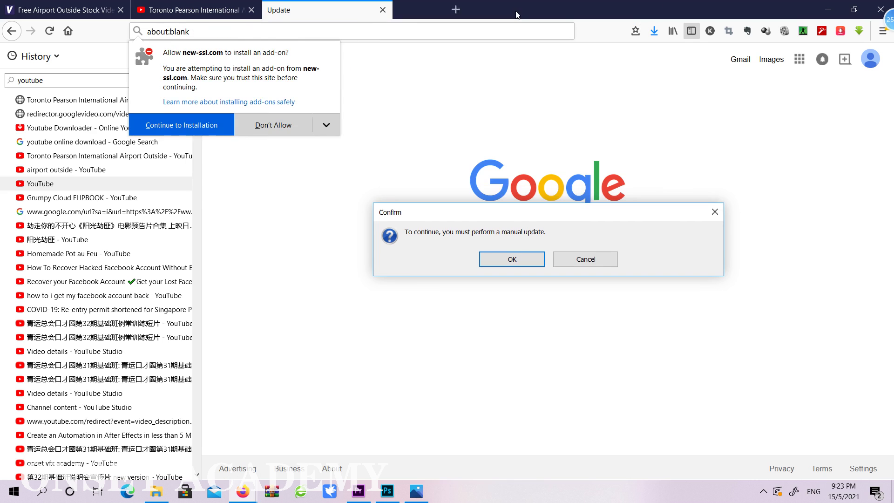
Step: Refuse the new-ssl.com add-on in the remaining Update tab and close the leftover separate Update pop-up windows
click(269, 131)
click(716, 212)
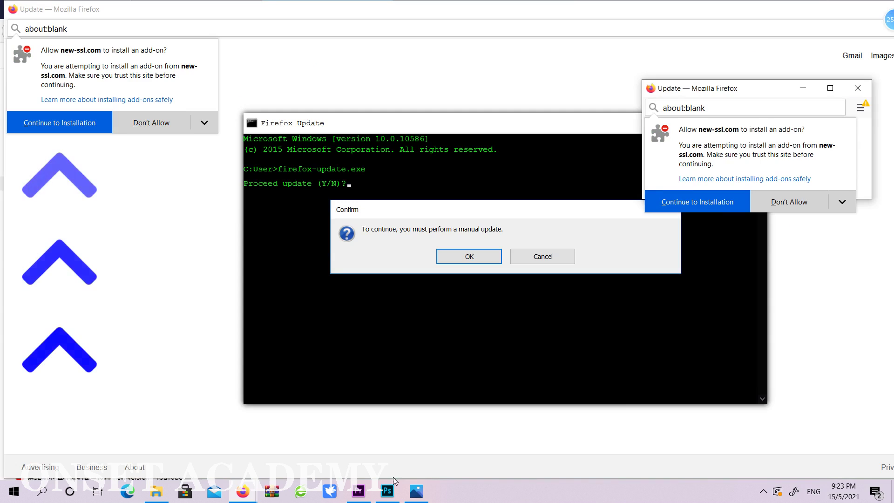
click(243, 491)
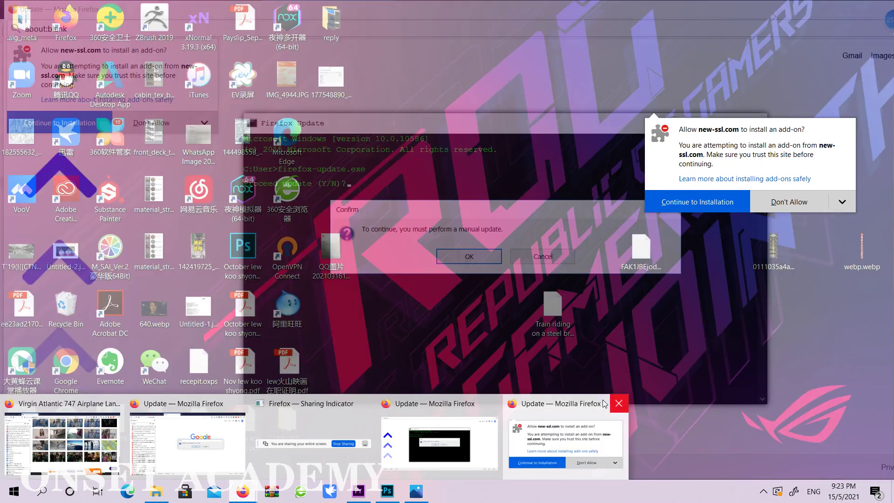
click(618, 404)
click(492, 403)
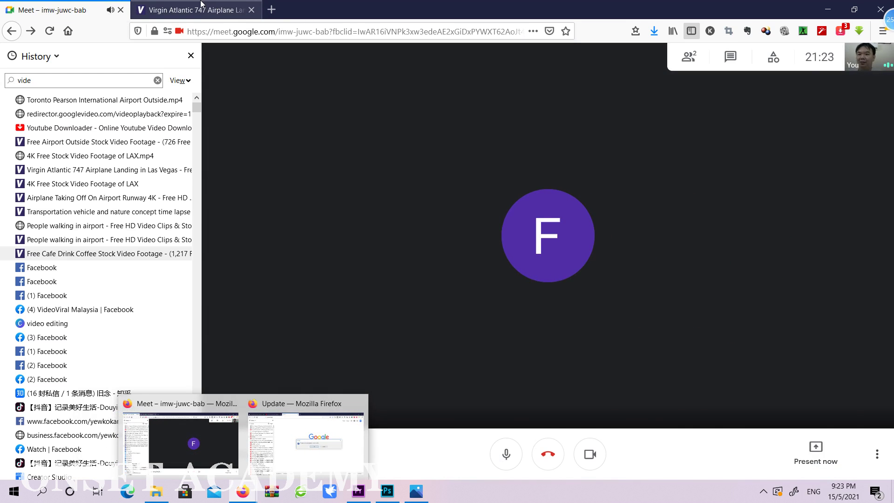
Step: Return to the Google Meet call and present the entire screen, allowing meet.google.com to see it
click(201, 5)
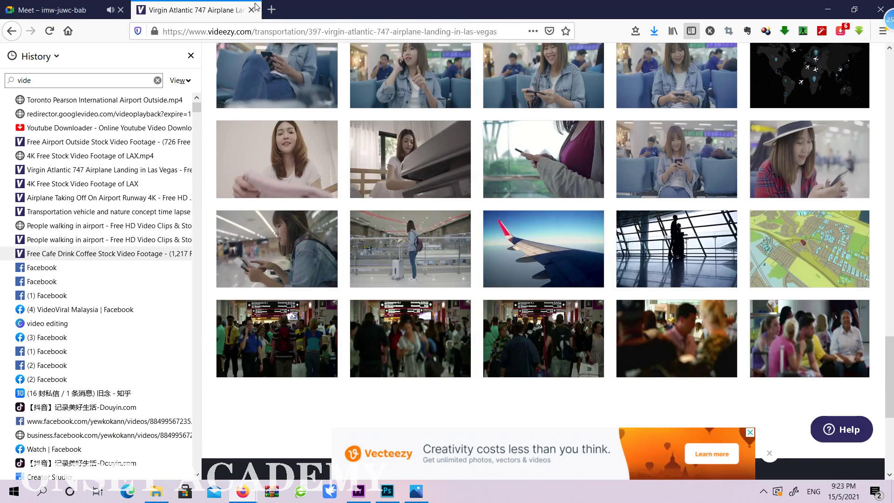
click(65, 10)
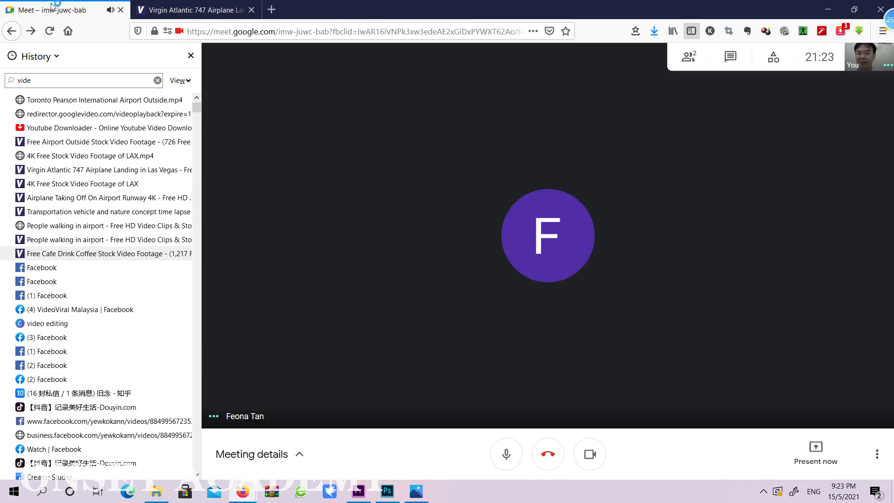
click(827, 461)
click(831, 379)
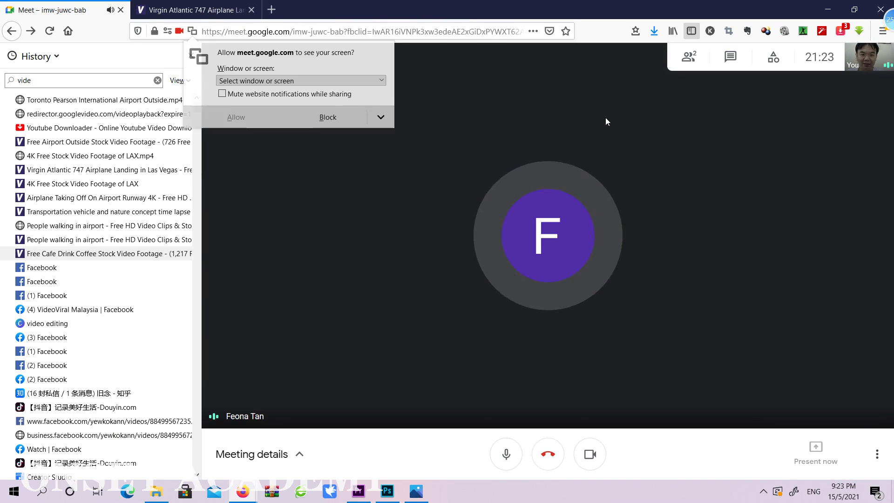
click(326, 81)
click(242, 162)
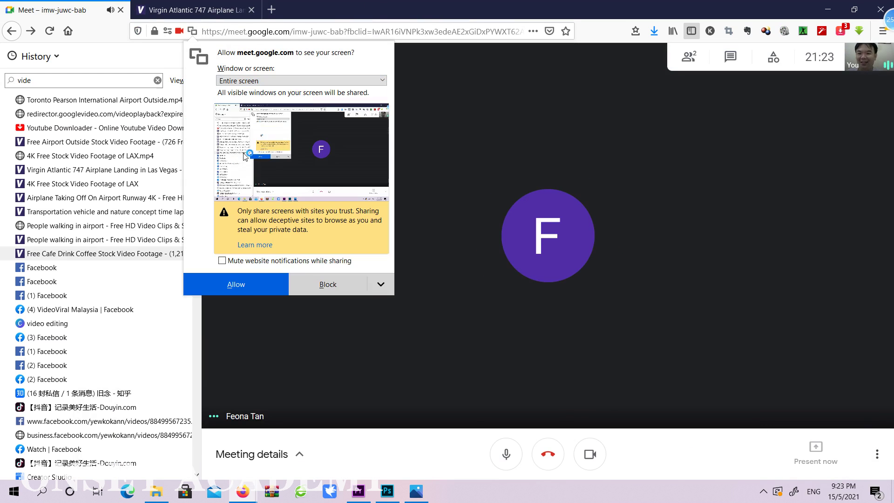
click(233, 283)
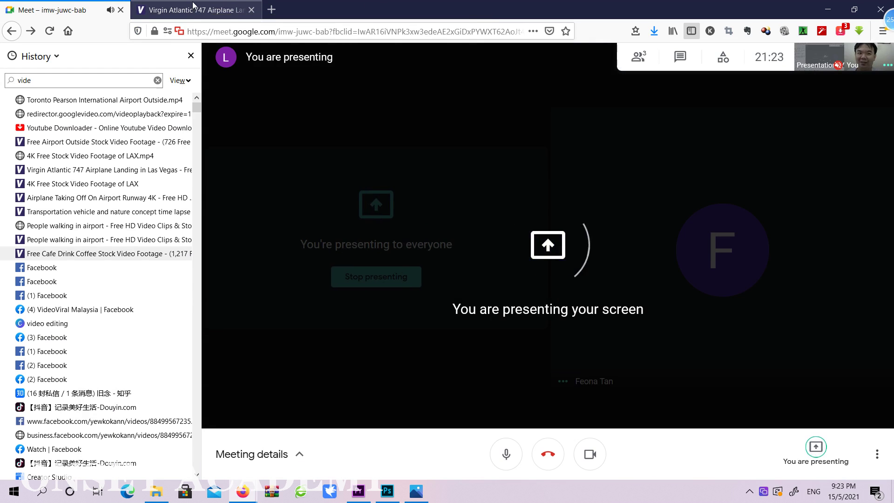
Step: Go back to the Videezy page, show the downloaded Toronto Pearson International Airport Outside.mp4 in its folder and cut it
click(193, 10)
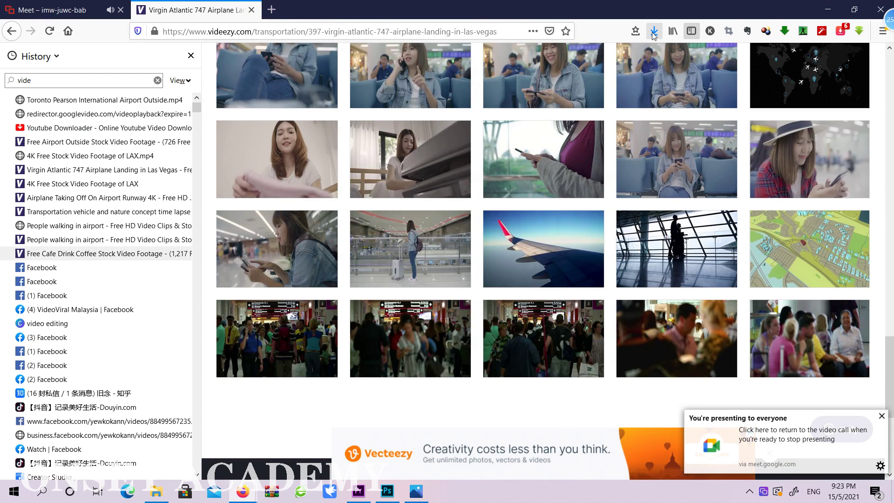
click(654, 32)
click(649, 56)
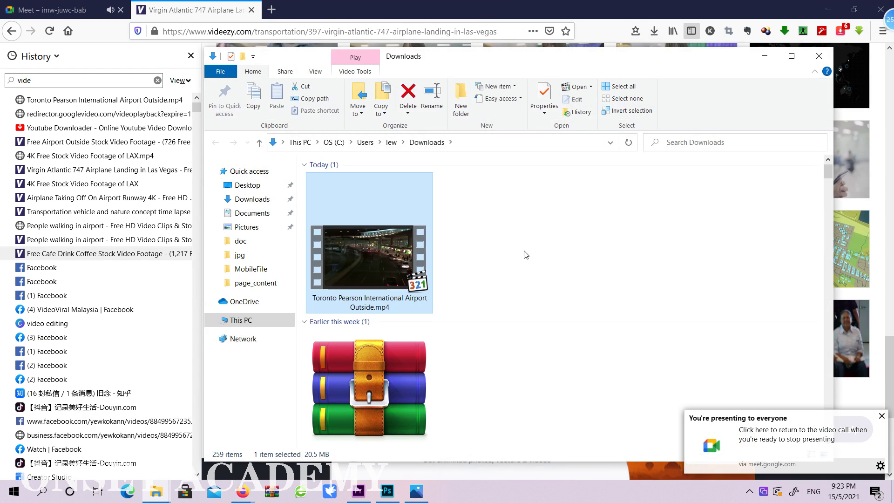
key(ctrl+x)
click(243, 491)
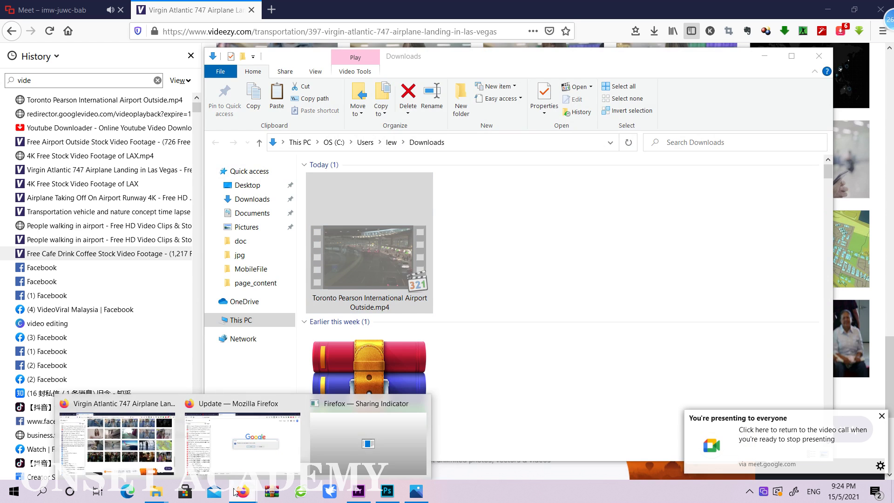
mouse_move(156, 492)
click(114, 409)
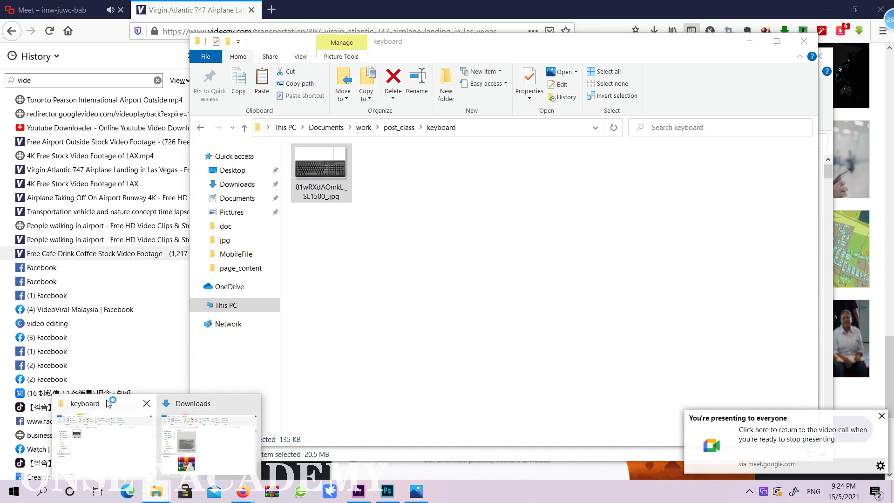
click(107, 403)
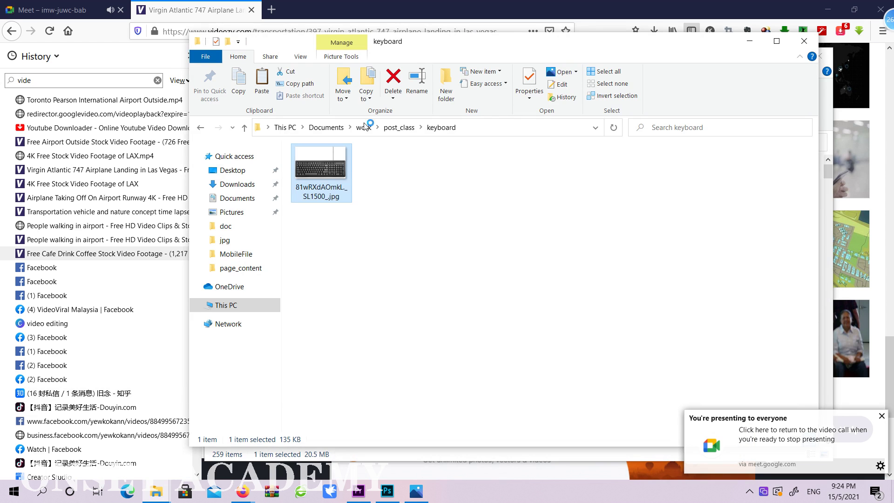
click(493, 129)
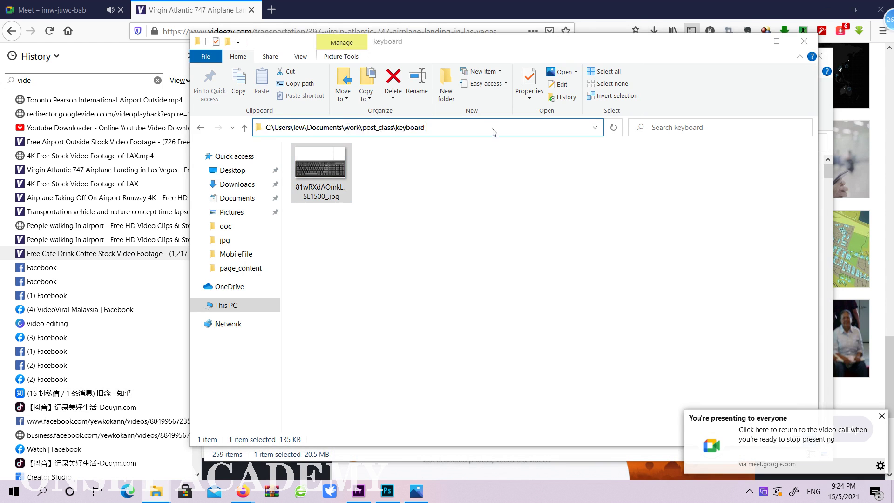
Step: Open a new File Explorer window and browse to the week12 folder under Documents > work > post_class > footage
key(super+e)
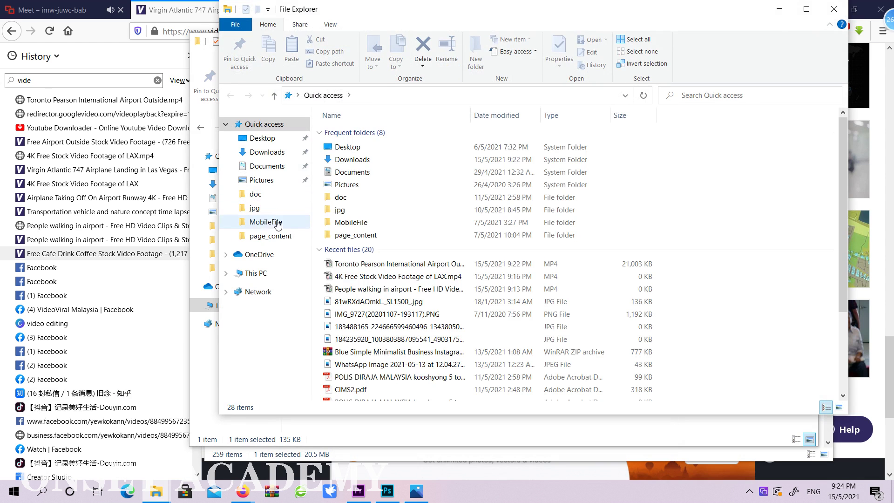
click(269, 234)
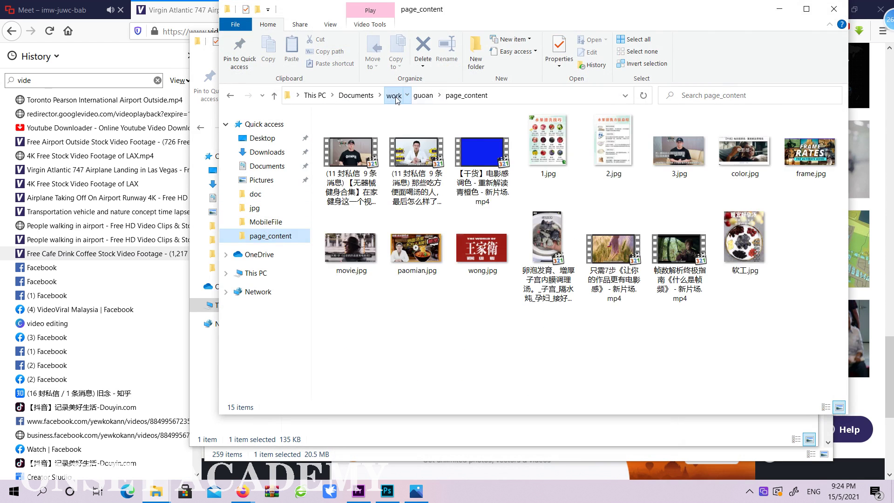
click(395, 98)
double_click(351, 222)
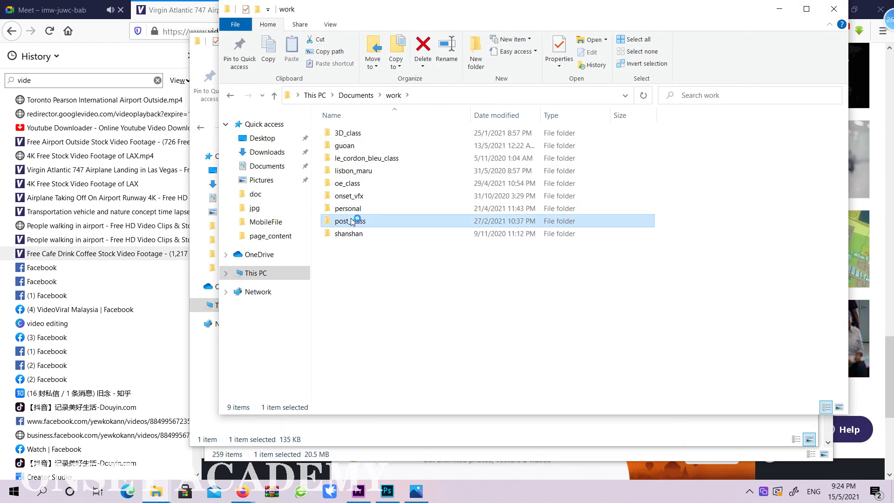
click(357, 134)
double_click(357, 135)
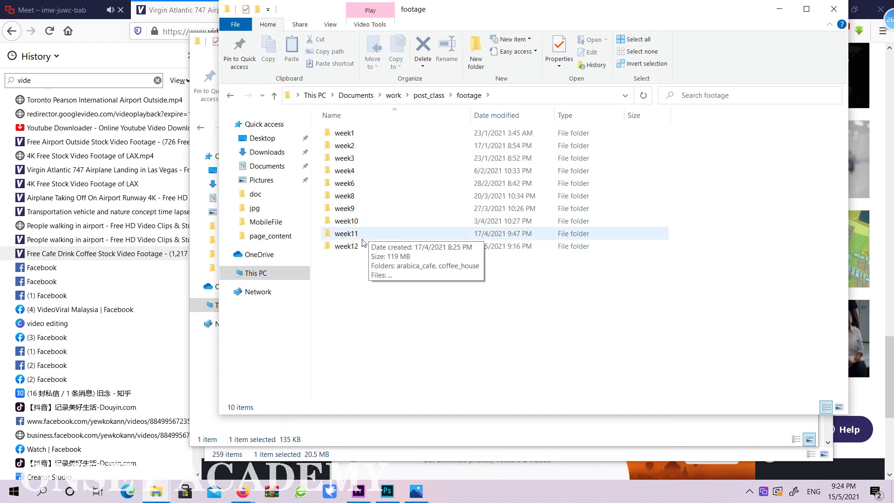
double_click(350, 246)
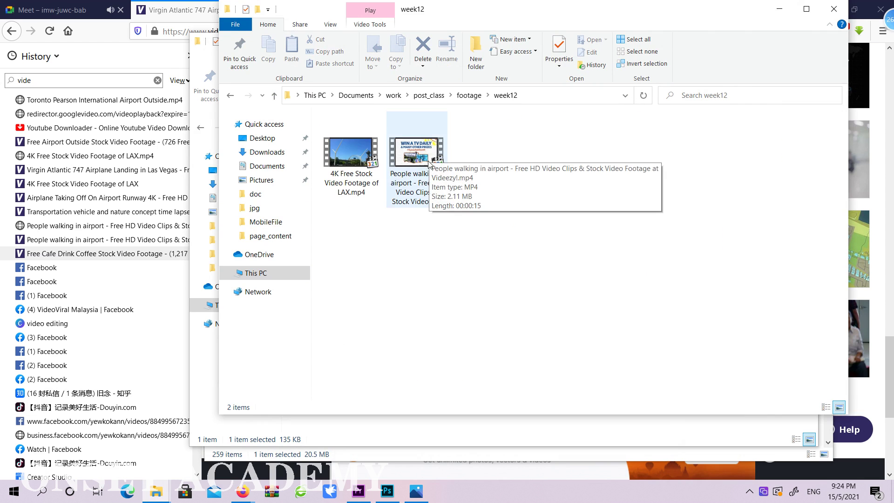
Step: Move the week12 and keyboard folder windows apart so that they no longer overlap the Downloads window completely
right_click(508, 179)
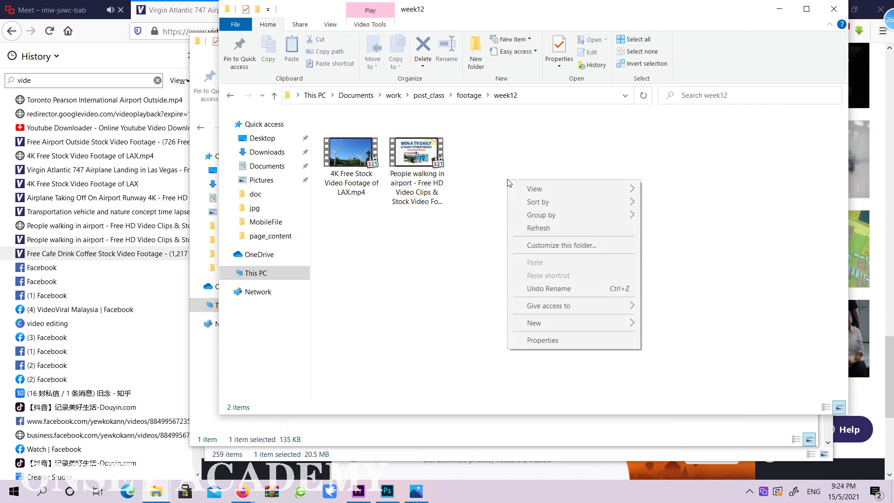
click(464, 10)
drag(466, 11, 660, 90)
drag(428, 55, 364, 54)
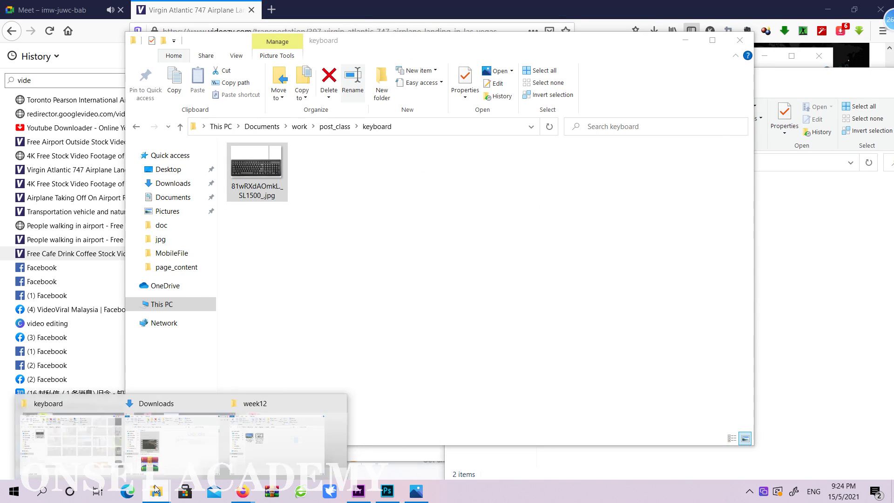
Step: Move Toronto Pearson International Airport Outside.mp4 from Downloads into the week12 folder
click(140, 401)
click(403, 237)
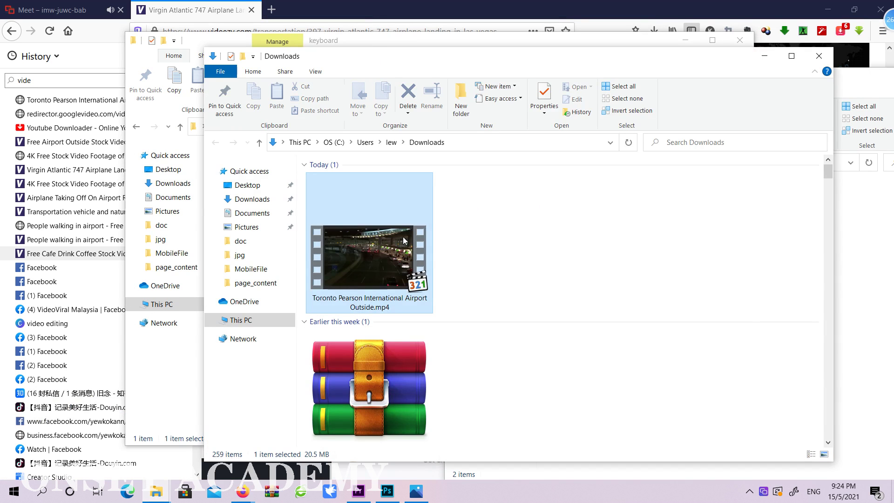
key(ctrl+x)
click(885, 282)
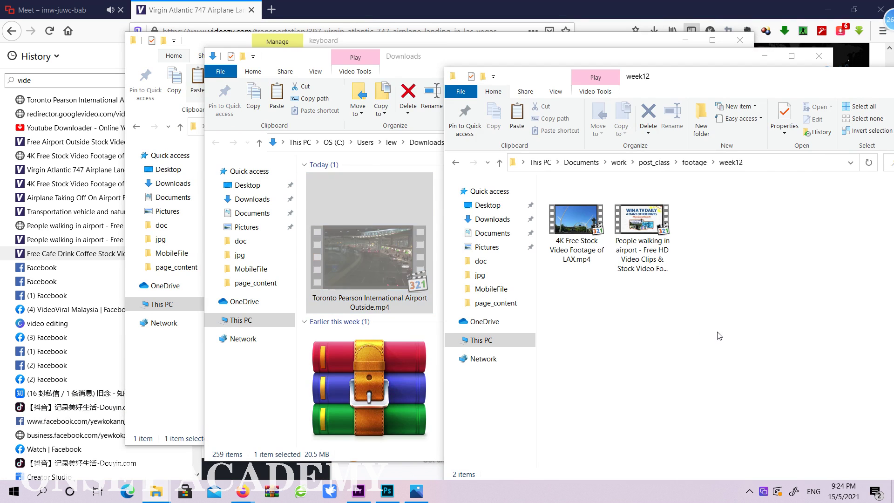
key(ctrl+v)
Step: Delete the People walking in airport clip from the week12 folder and bring the browser window to the front
click(651, 240)
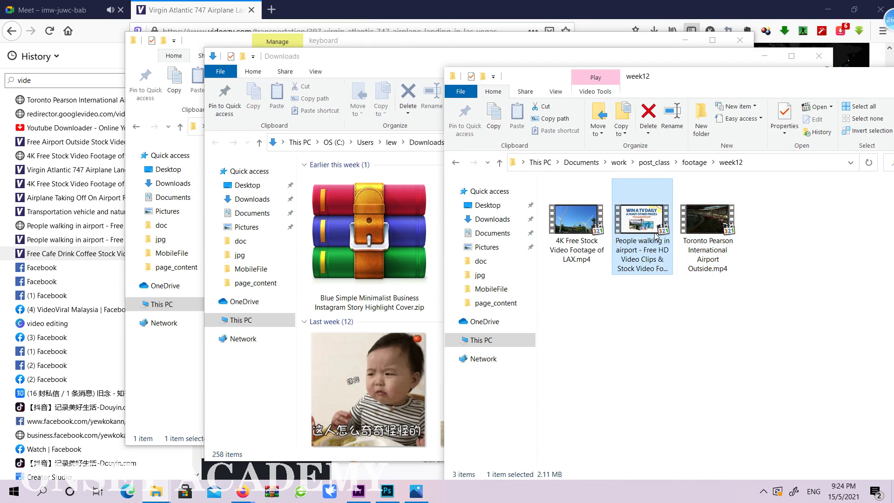
key(Delete)
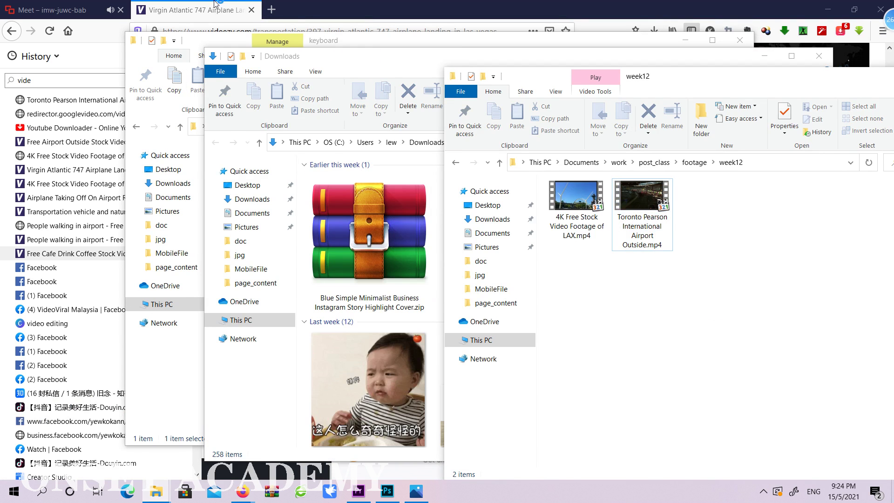
click(436, 5)
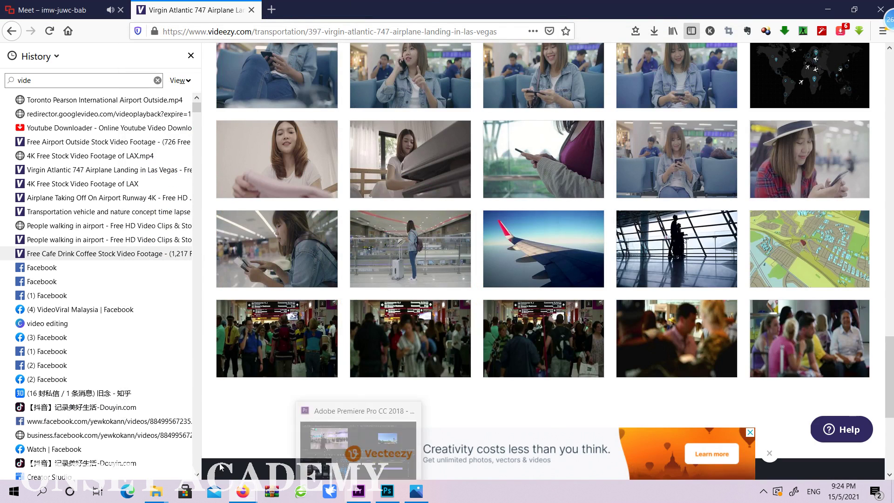
Step: Switch to Premiere Pro and import Toronto Pearson International Airport Outside.mp4 into the project's root level, outside the airport bin
mouse_move(251, 484)
click(228, 403)
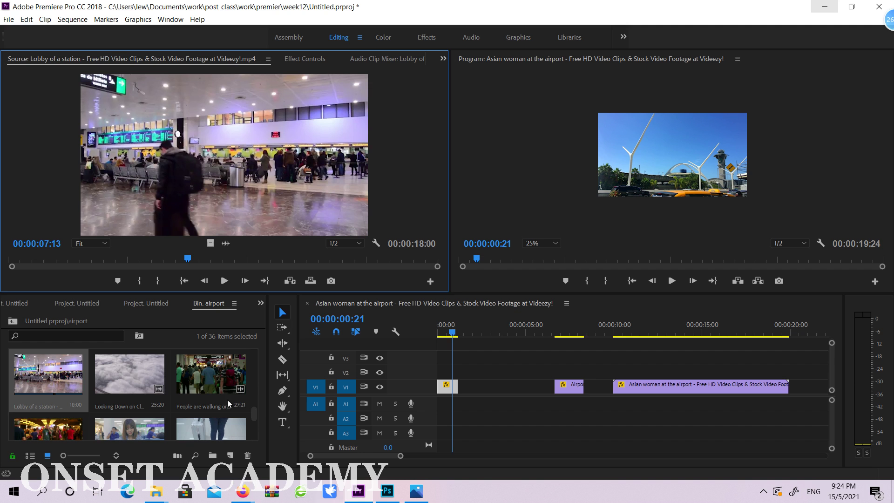
drag(254, 416, 247, 443)
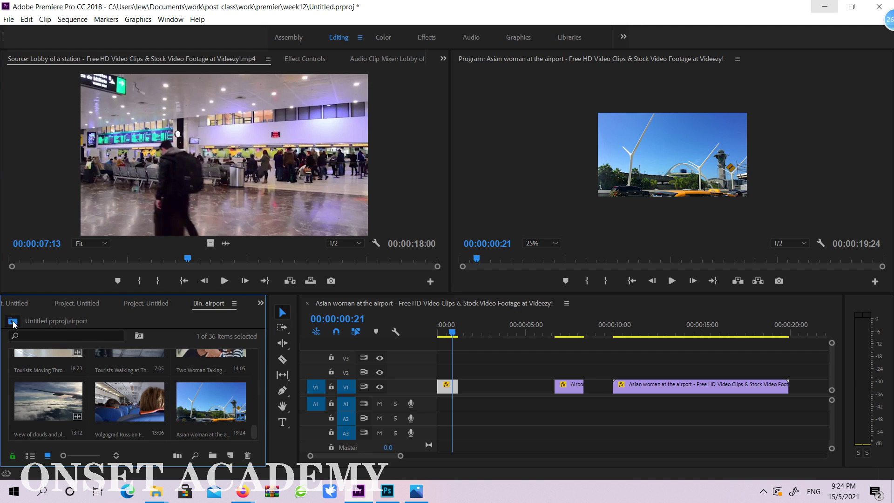
click(12, 321)
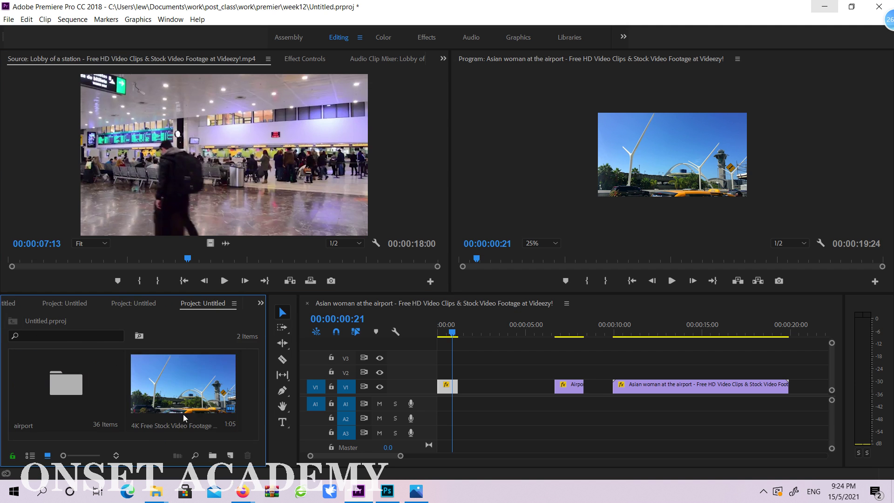
double_click(254, 392)
double_click(459, 275)
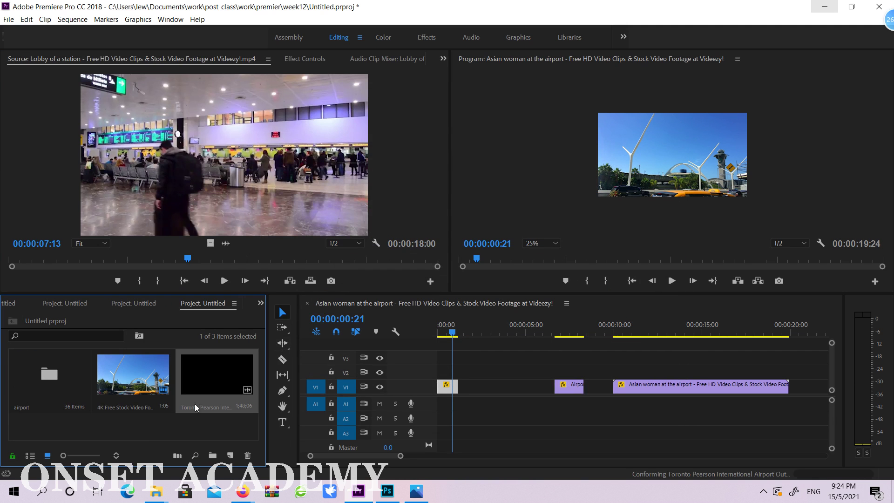
Step: Load the Toronto Pearson clip in the Source Monitor, preview it, and mark a 22-frame range ending at 00;01;06;18
double_click(225, 381)
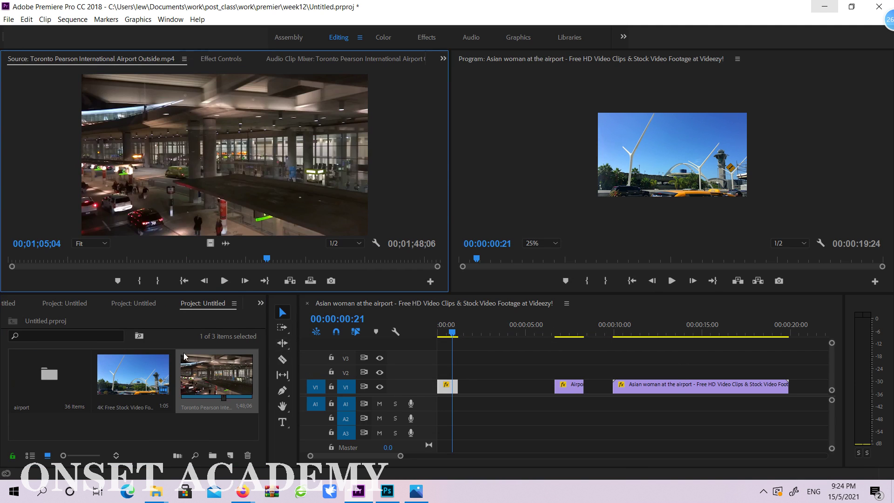
click(223, 382)
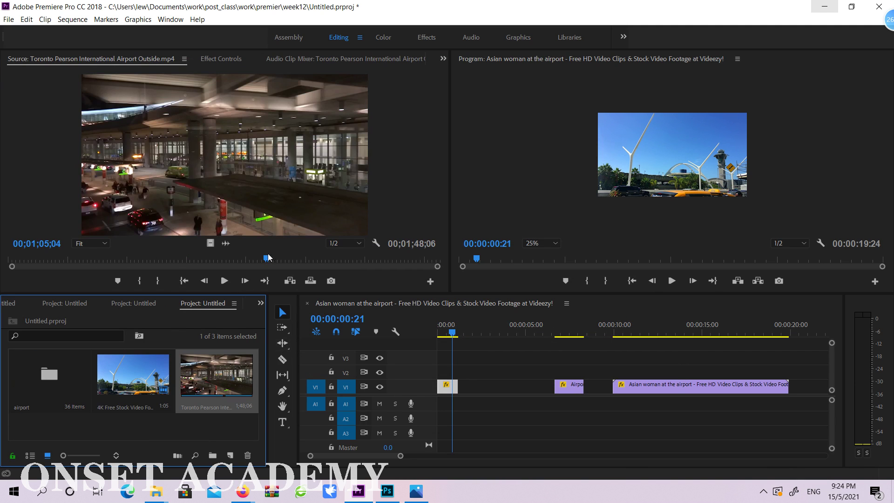
drag(268, 257, 265, 277)
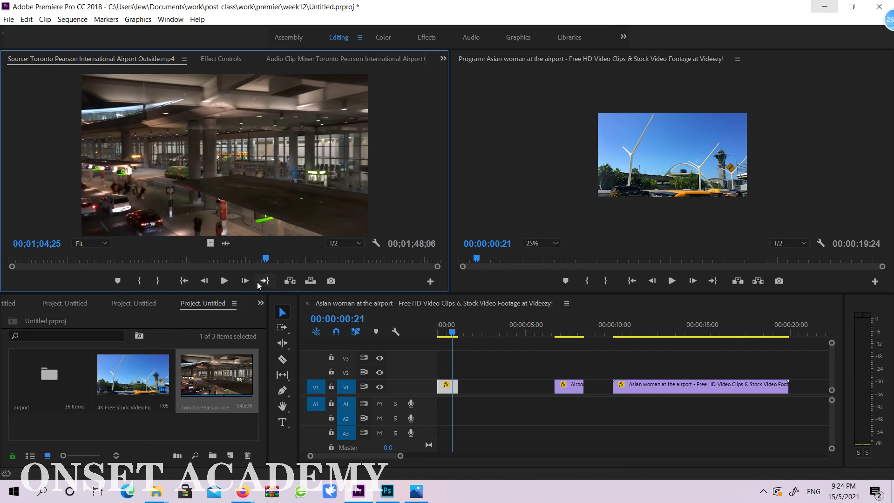
click(224, 282)
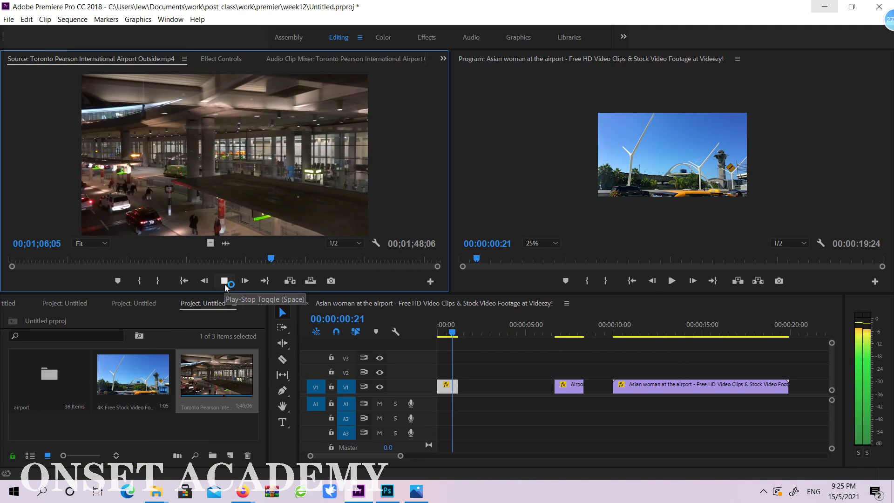
click(224, 281)
mouse_move(275, 263)
mouse_down()
mouse_move(262, 262)
mouse_move(271, 262)
mouse_up()
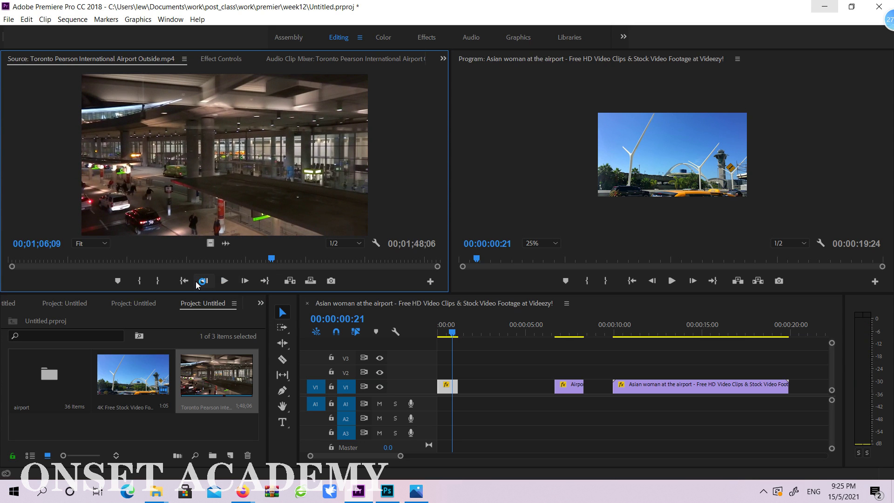
key(i)
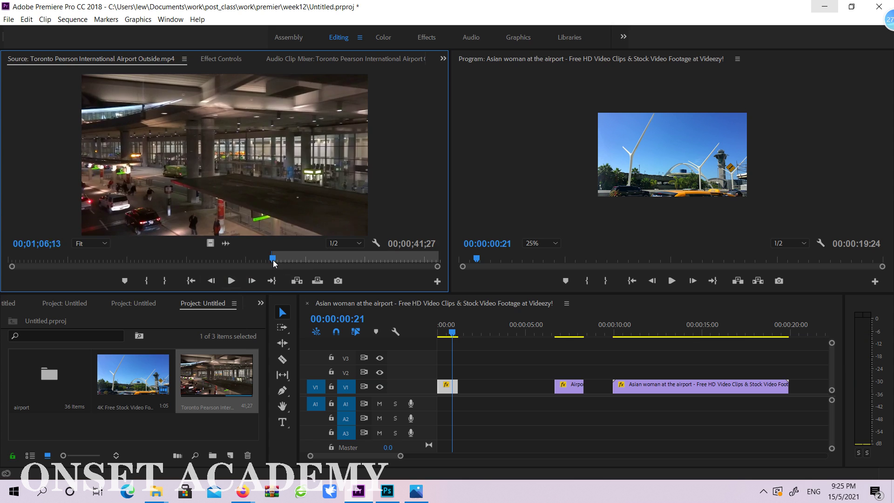
drag(272, 262, 273, 265)
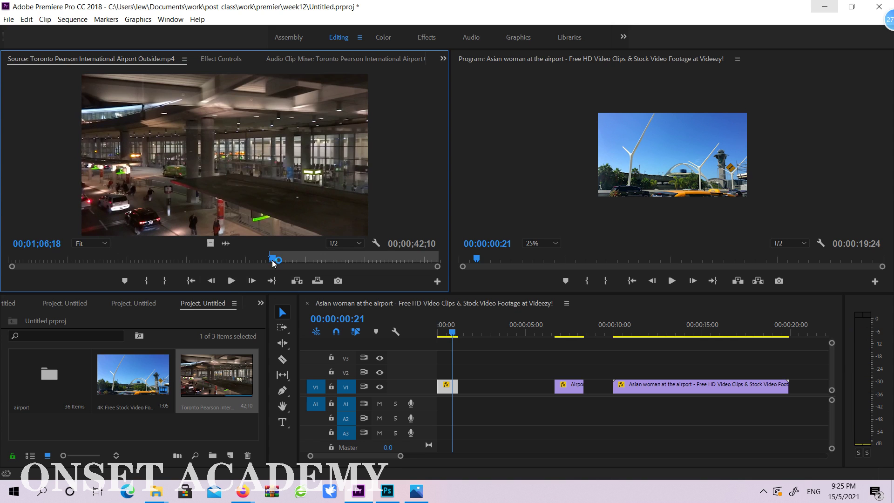
key(o)
Step: Replace the opening clip on V1 with the marked Toronto Pearson range and review it from the sequence start
drag(274, 219, 444, 386)
key(Home)
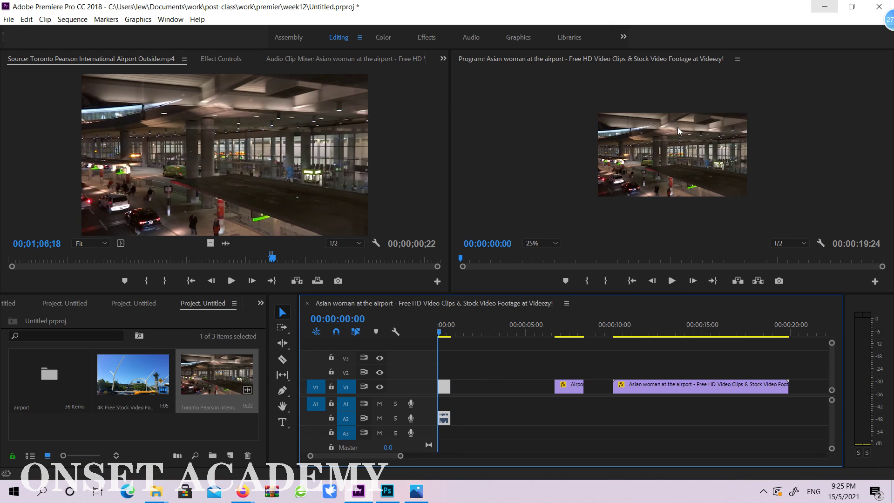
click(678, 131)
drag(441, 329, 446, 333)
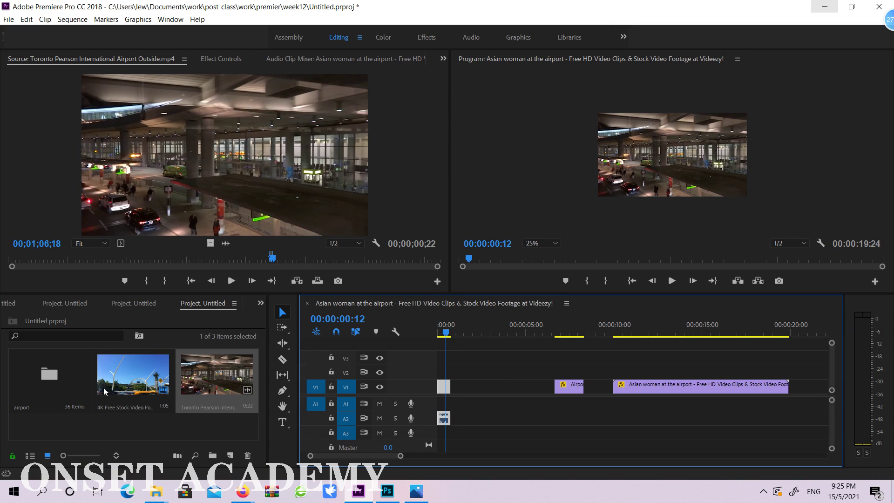
Step: Browse the clips in the airport bin and enlarge the lower panels to show more thumbnails
double_click(74, 376)
scroll(150, 390, down, 5)
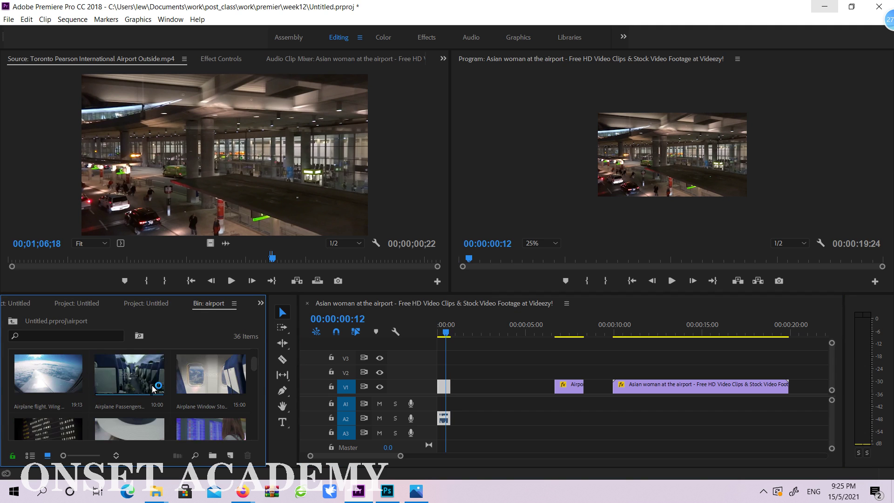
scroll(188, 389, down, 3)
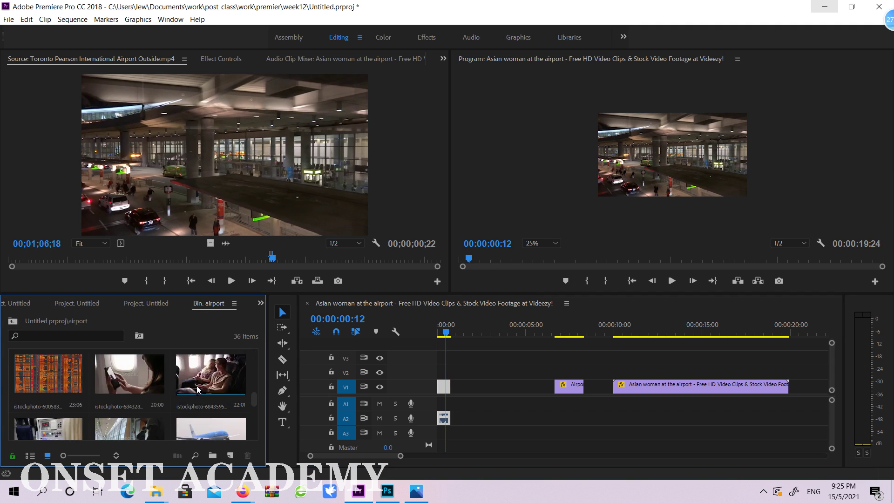
scroll(209, 373, down, 4)
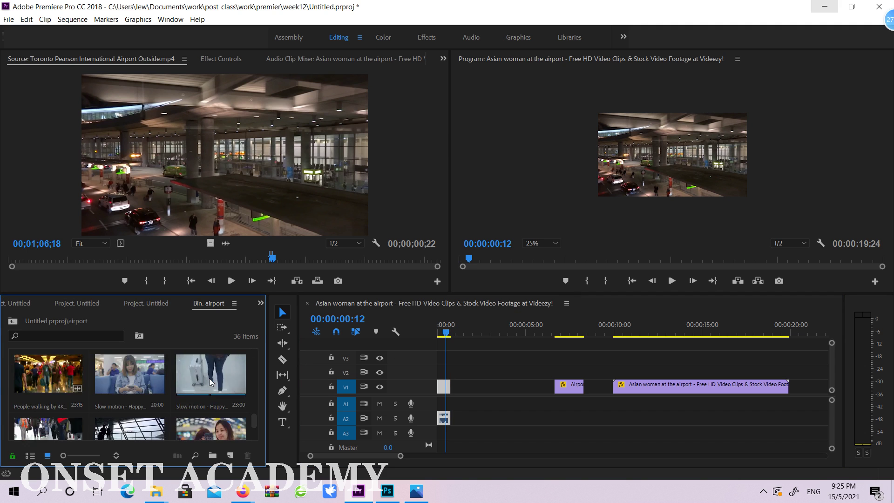
scroll(210, 382, up, 1)
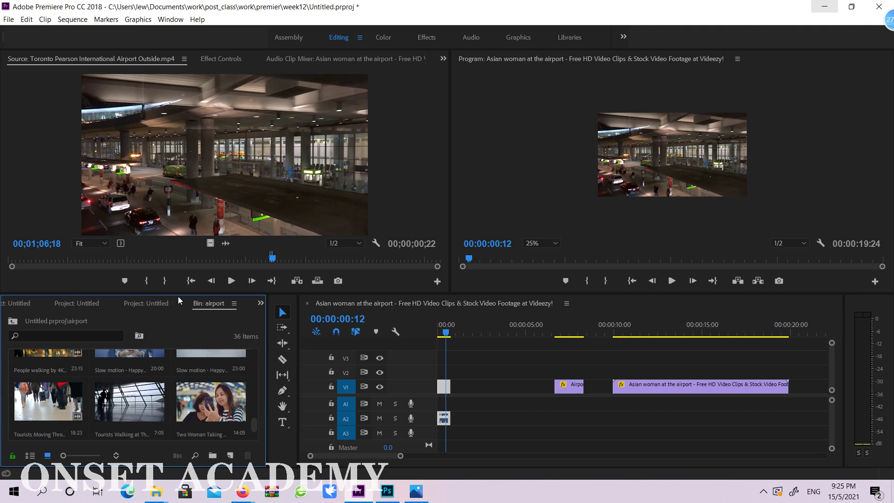
drag(179, 293, 229, 193)
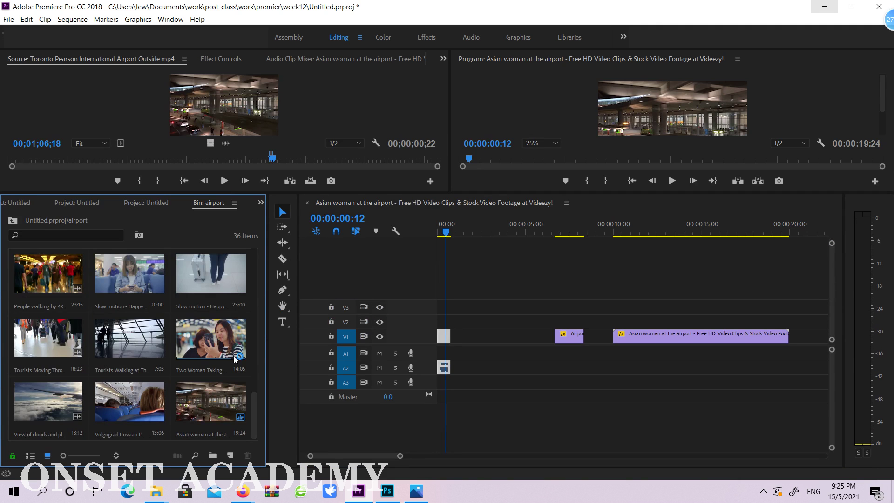
mouse_move(256, 407)
mouse_down()
mouse_move(267, 364)
mouse_move(261, 407)
mouse_up()
Step: Load the Tourists Moving Through Airport With Luggage clip and mark a 00:00:01:04 range ending at 00:00:03:13
double_click(80, 345)
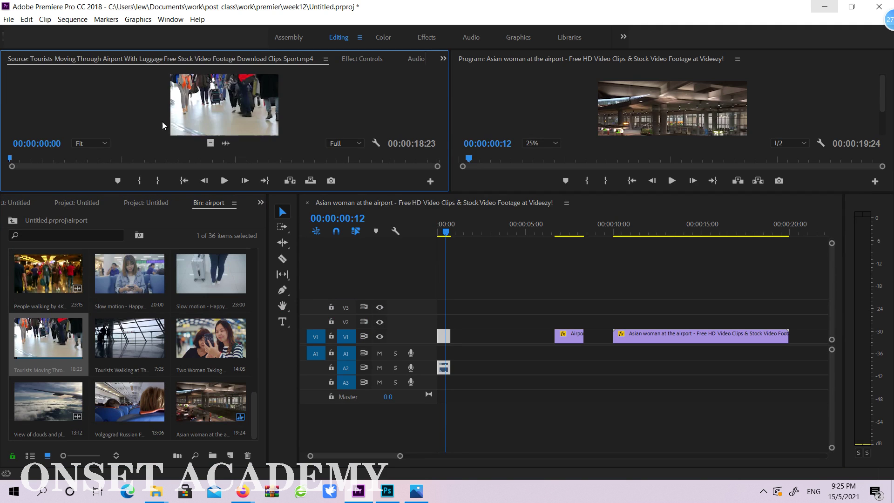
drag(34, 164, 97, 170)
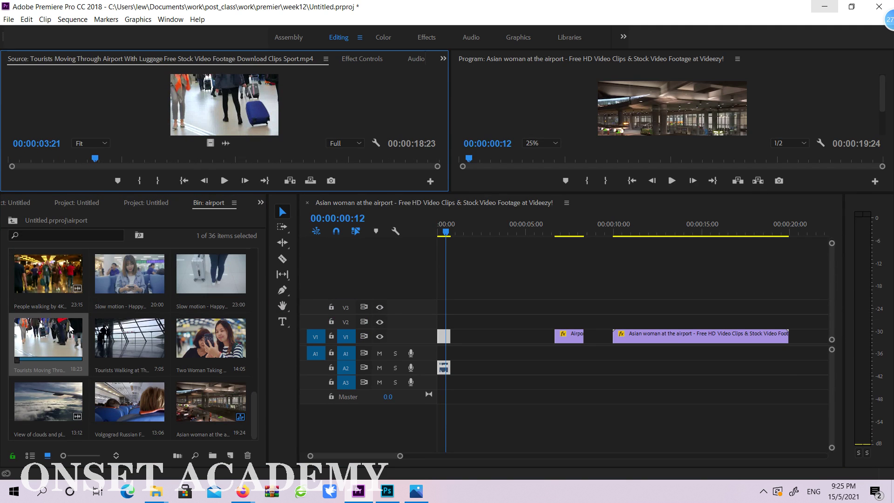
drag(70, 328, 168, 145)
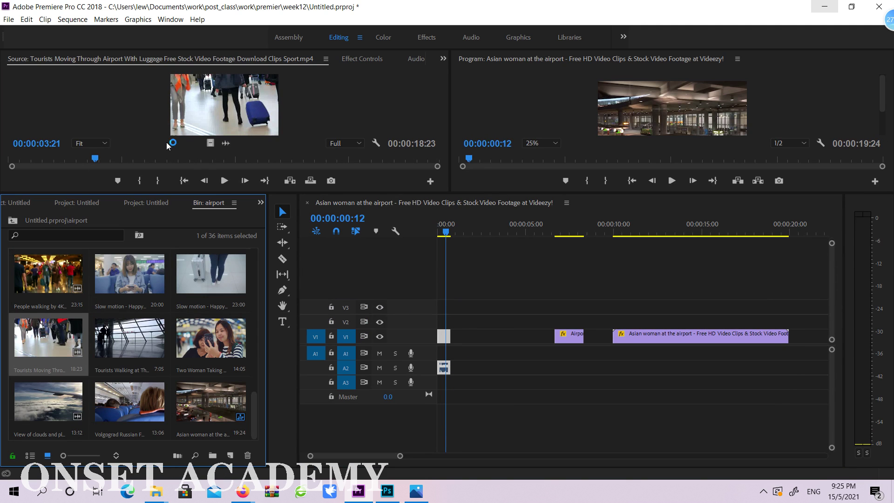
mouse_move(111, 162)
mouse_down()
mouse_move(41, 163)
mouse_move(65, 152)
mouse_move(90, 157)
mouse_up()
key(i)
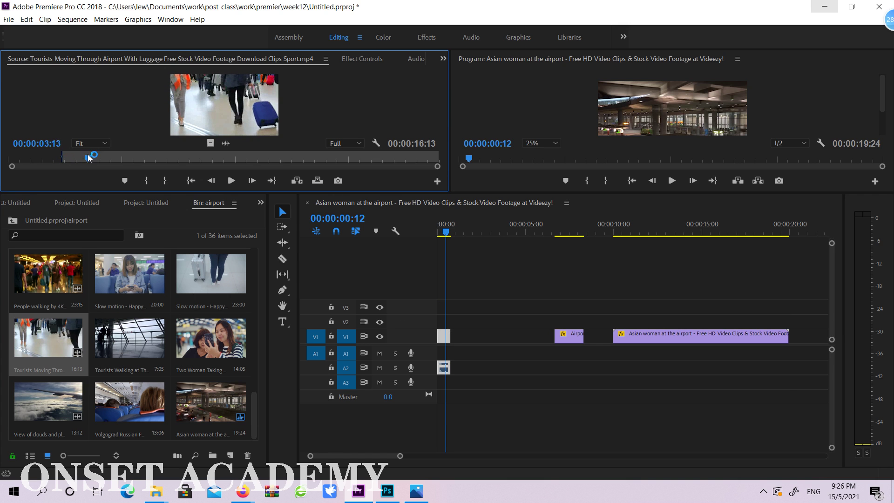
key(o)
Step: Place the marked luggage range directly after the Toronto Pearson clip on V1 and play the sequence's opening
drag(61, 344, 450, 339)
click(440, 233)
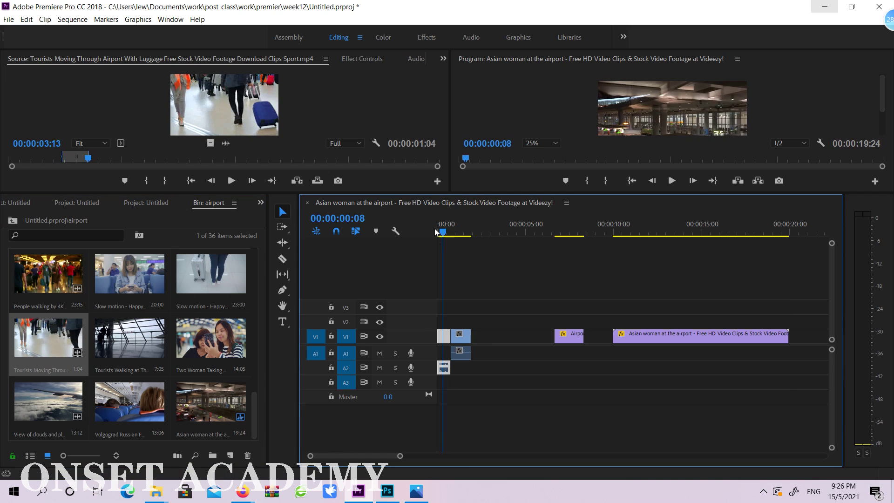
click(670, 180)
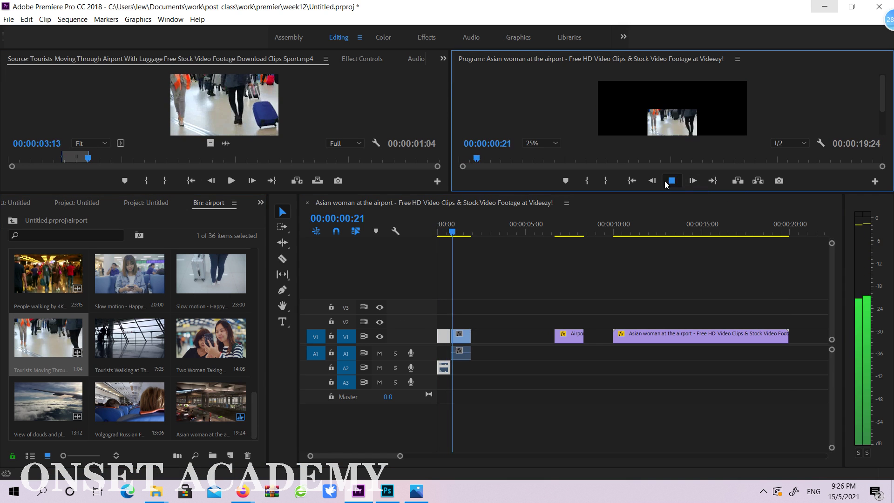
click(440, 232)
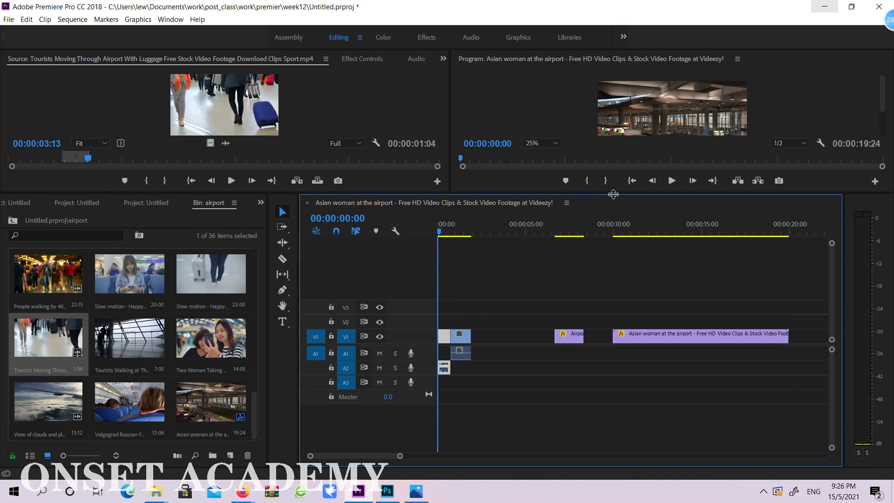
Step: Enlarge the monitor panels, unlink the opening Toronto Pearson clip, and delete its audio from A2
drag(613, 194, 610, 266)
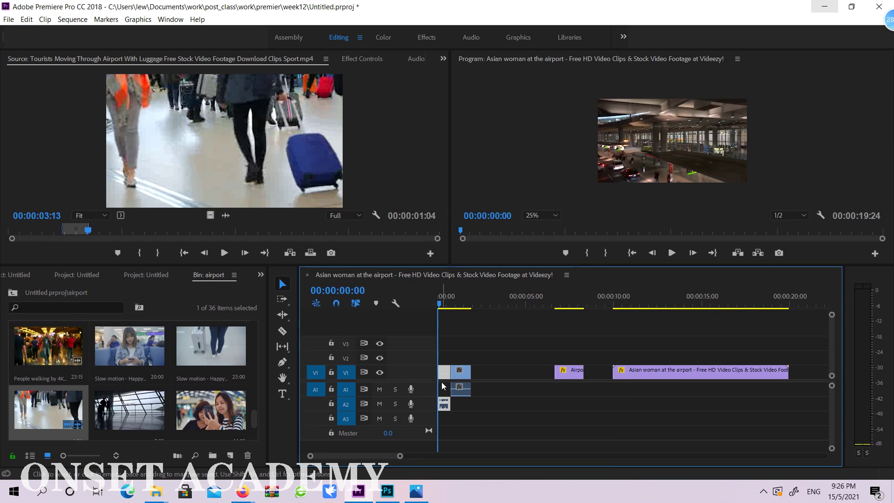
right_click(444, 377)
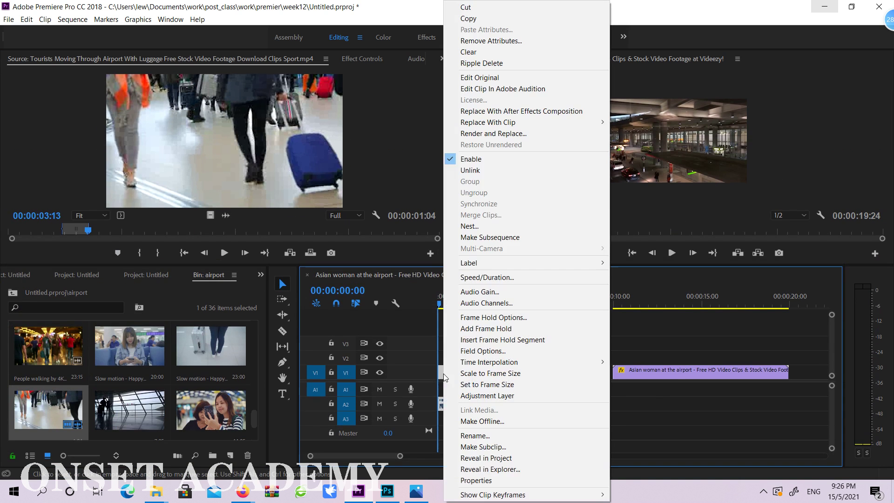
click(471, 170)
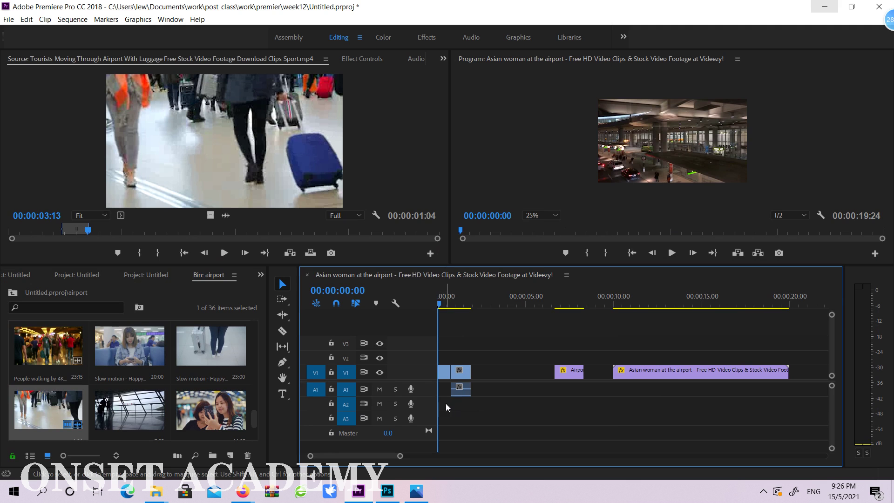
Step: Scale the luggage clip up to fill the program frame and scrub through it to check the framing
drag(439, 305, 471, 303)
click(678, 145)
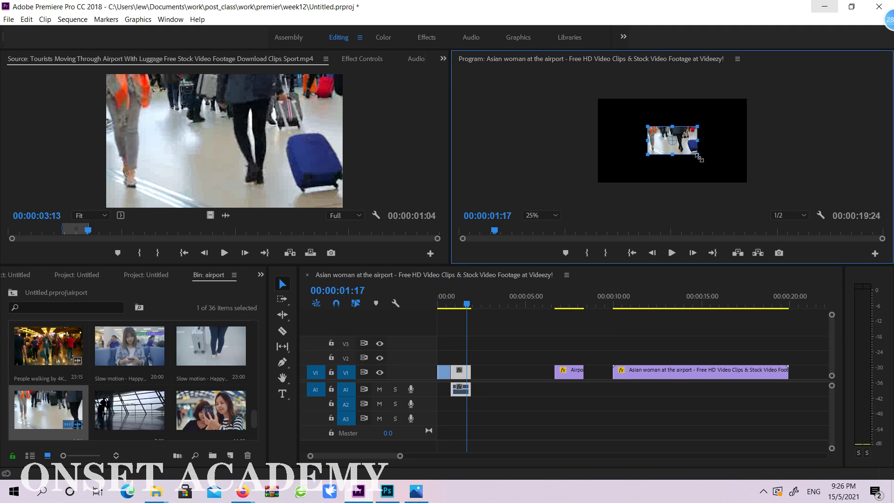
drag(699, 157, 748, 184)
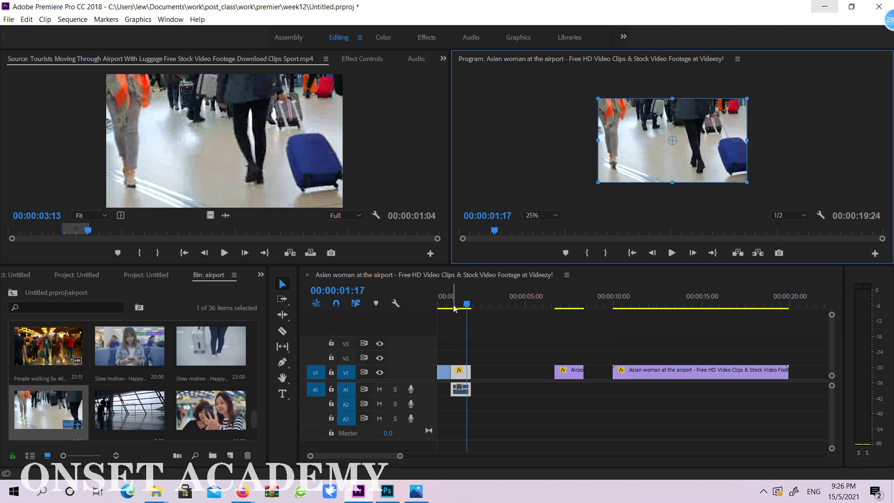
mouse_move(454, 308)
mouse_down()
mouse_move(439, 307)
mouse_move(469, 314)
mouse_up()
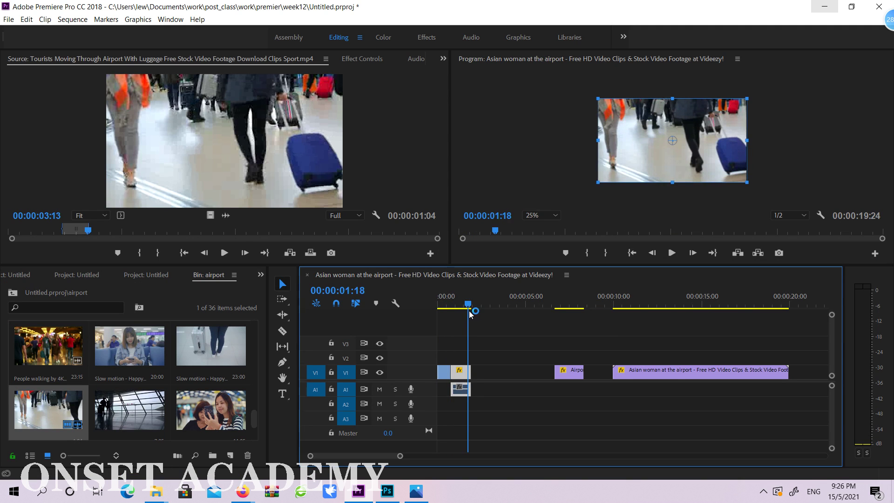
Step: Load the People are walking on a busy airport clip and mark a 00:00:01:09 range ending at 00:00:22:10
double_click(77, 357)
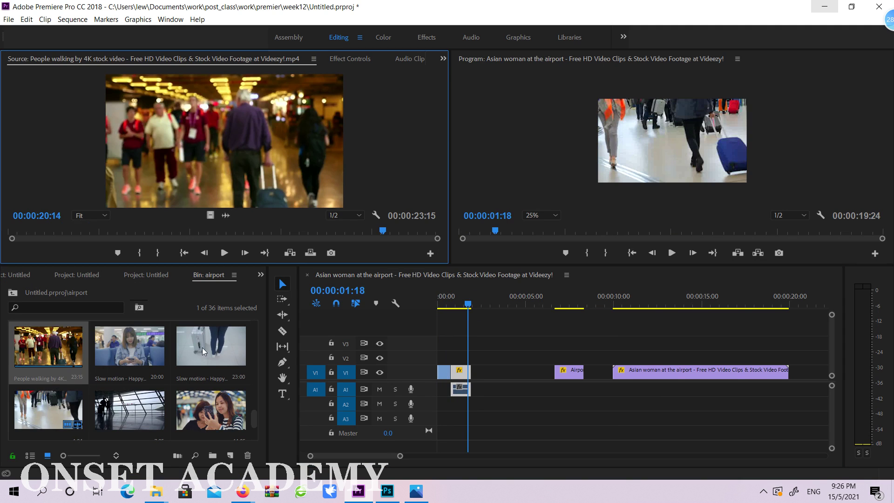
scroll(202, 347, up, 1)
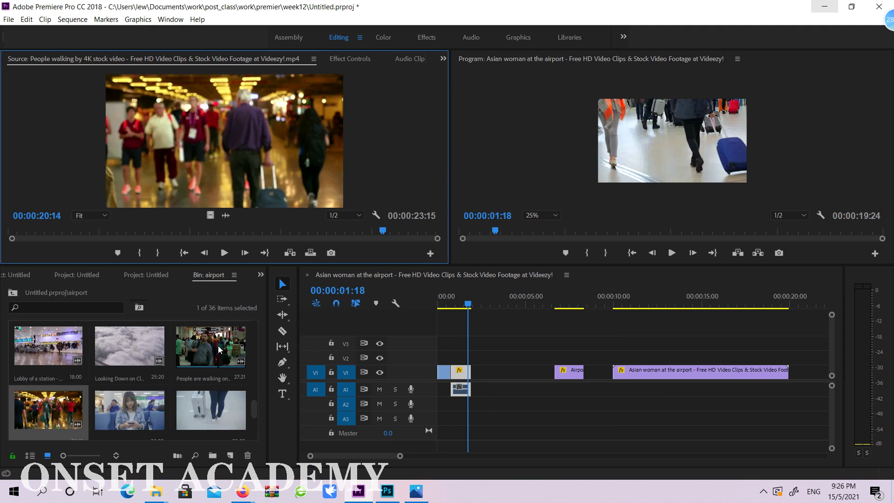
click(441, 312)
key(shift+Left)
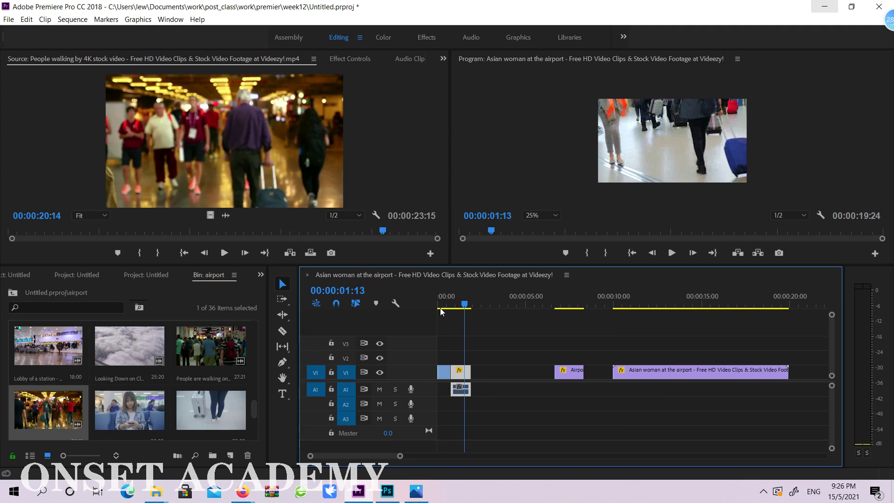
double_click(224, 347)
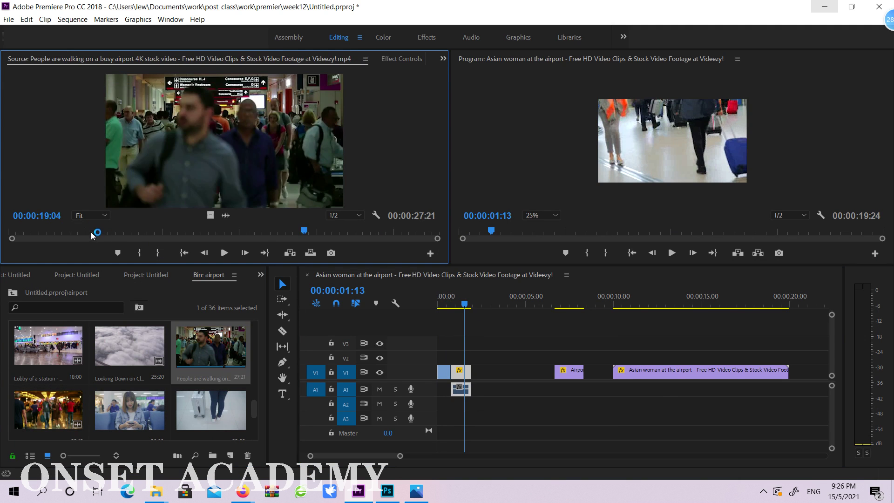
mouse_move(92, 237)
mouse_down()
mouse_move(371, 232)
mouse_move(317, 237)
mouse_move(354, 234)
mouse_up()
key(i)
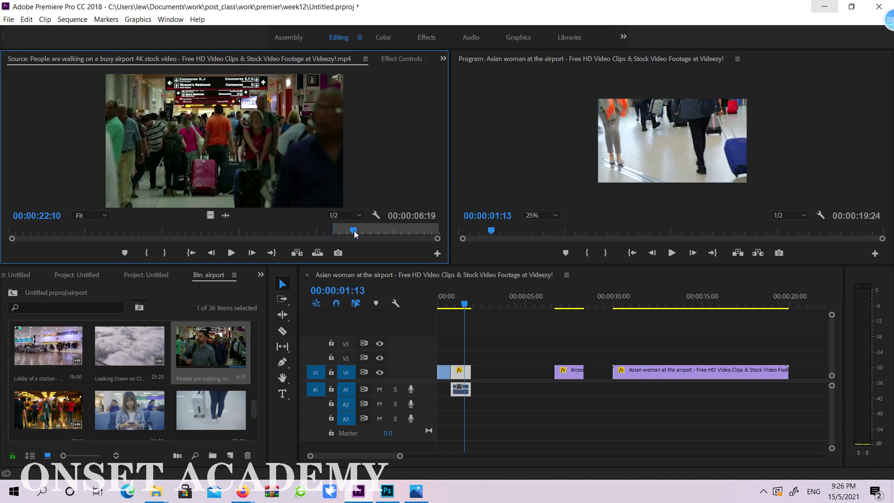
key(o)
Step: Place the marked crowd range directly after the luggage clip on V1, scale it to fill the program frame, and scrub through it
drag(188, 365, 475, 373)
drag(468, 305, 475, 305)
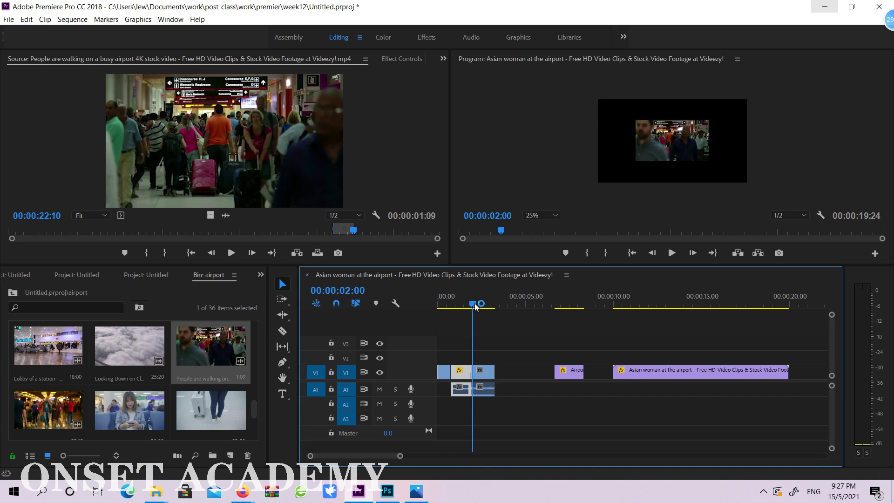
click(672, 134)
drag(637, 118, 607, 95)
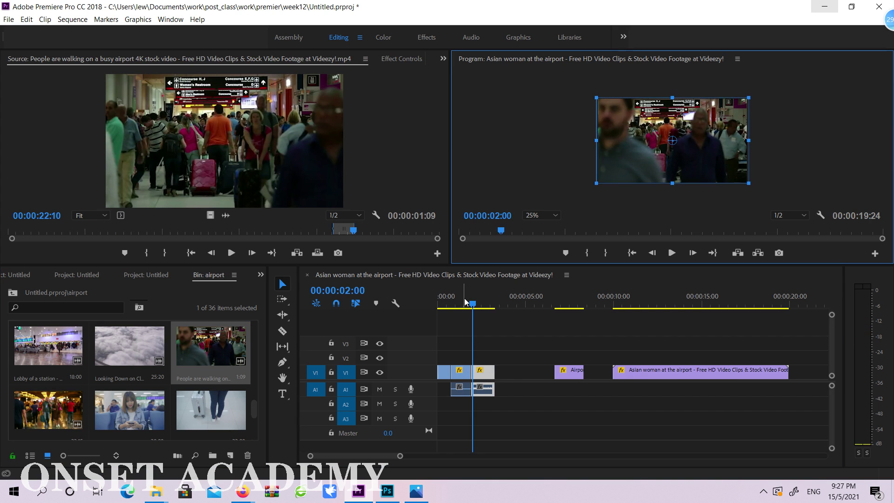
drag(465, 301, 492, 304)
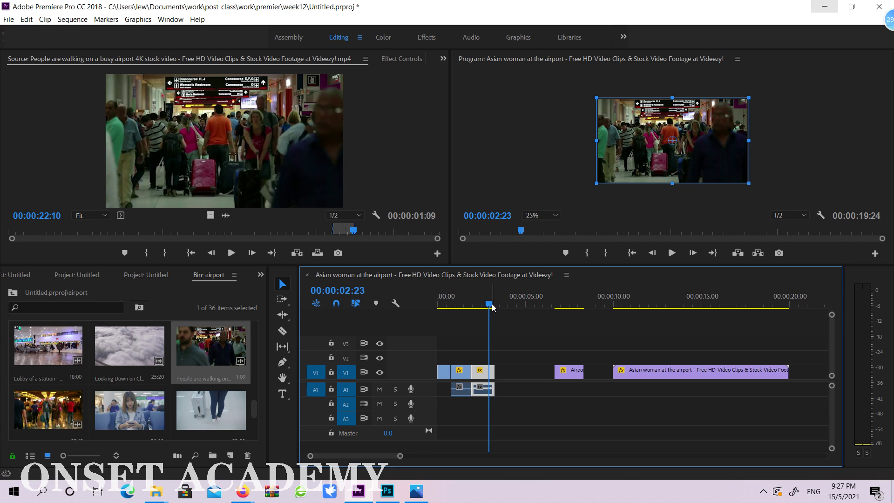
Step: Load the Lobby of a station clip and mark a 00:00:00:24 range ending at 00:00:06:20
double_click(48, 349)
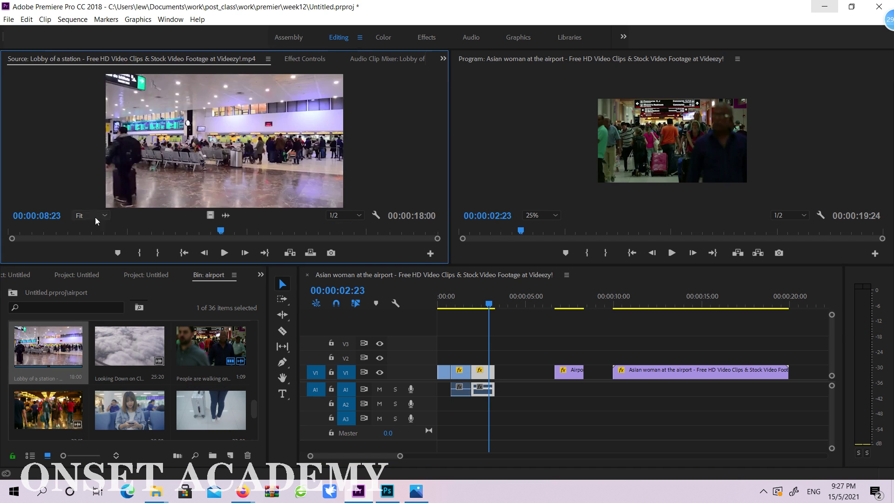
drag(80, 231, 172, 238)
key(i)
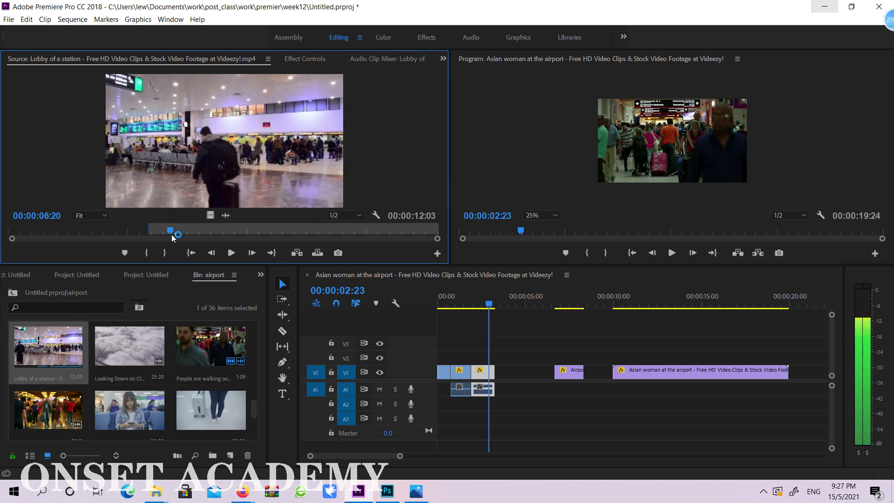
key(o)
Step: Place the marked lobby range after the crowd clip on V1, scale it to fill the program frame, and check the framing
drag(49, 347, 502, 373)
click(506, 309)
click(668, 141)
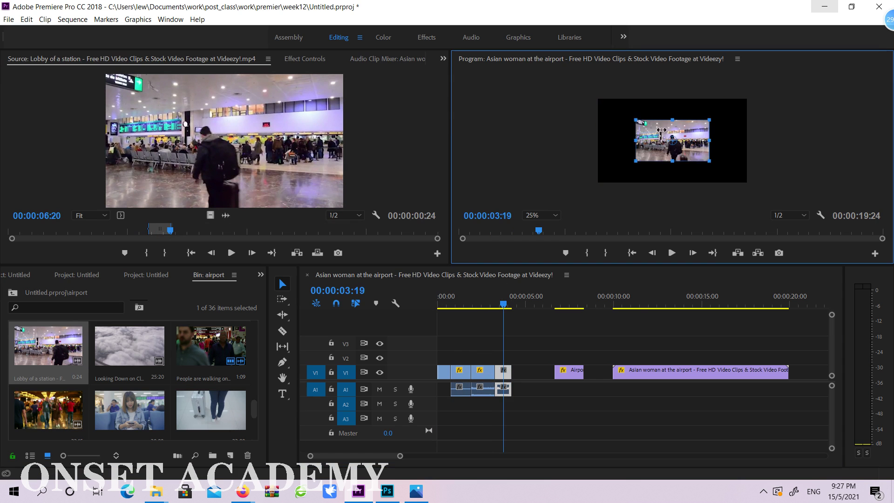
drag(636, 114, 605, 91)
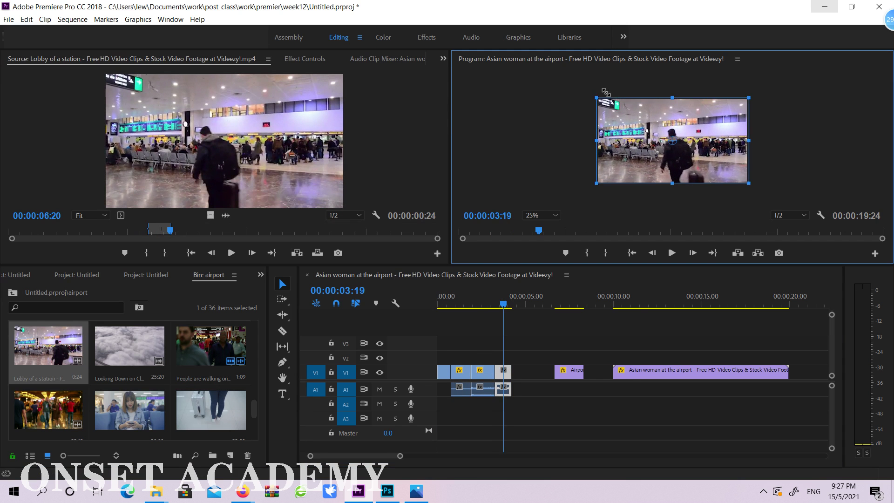
mouse_move(498, 307)
mouse_down()
mouse_move(458, 307)
mouse_move(511, 310)
mouse_up()
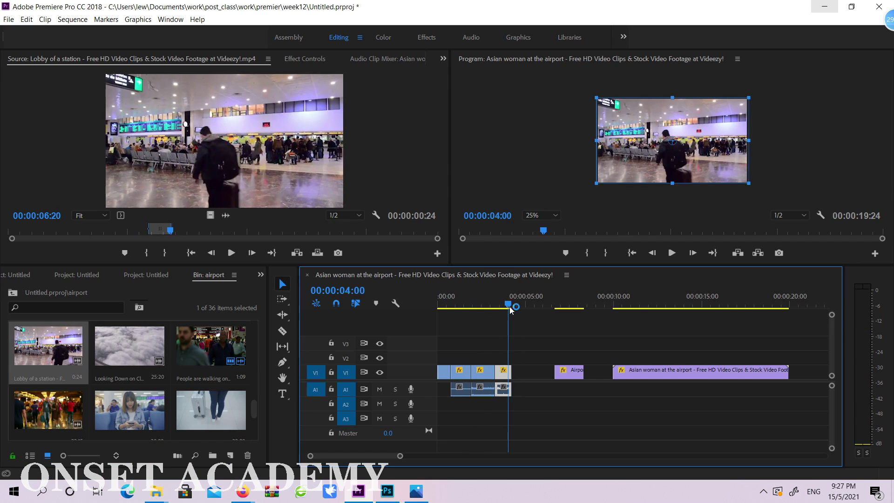
Step: Open the 170422B_004_Airport_UHD.mp4 sign clip from the airport bin and preview its footage
scroll(171, 373, up, 5)
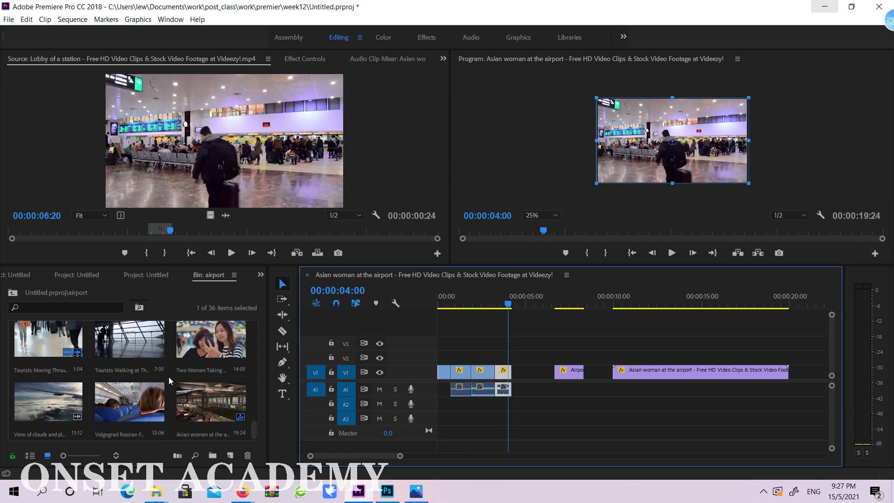
scroll(169, 378, up, 3)
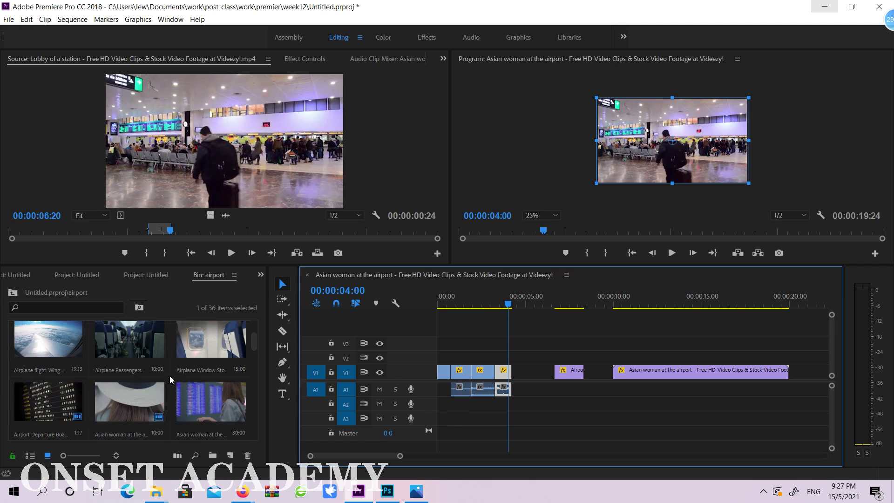
double_click(60, 346)
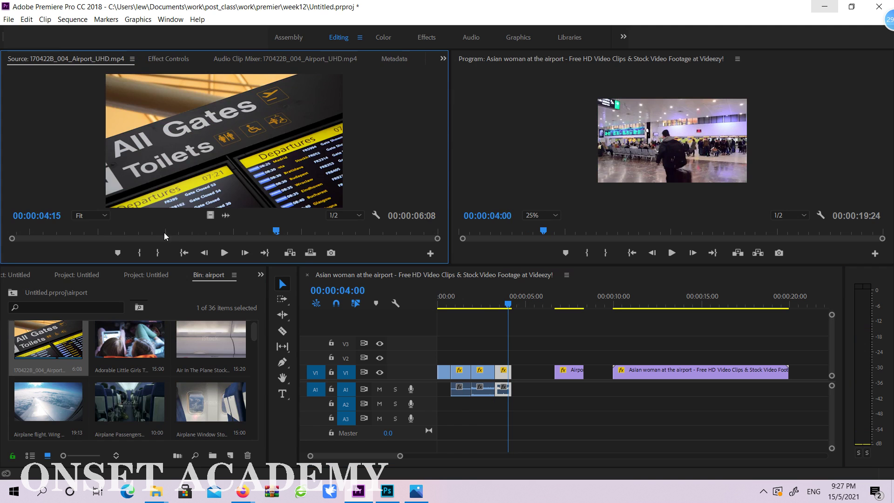
drag(164, 233, 182, 233)
click(224, 255)
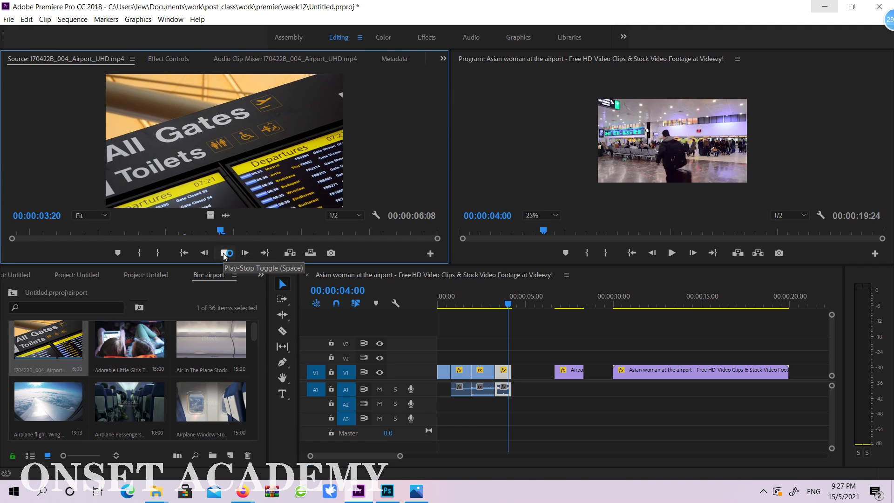
click(258, 231)
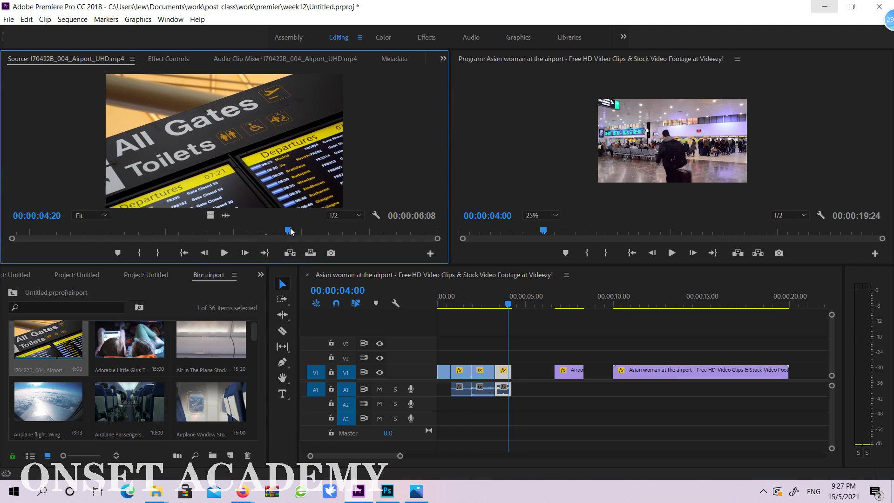
Step: Place the marked Airport Departure Board Loop range after the lobby clip on V1 and scale it to fill the program frame
scroll(143, 353, down, 2)
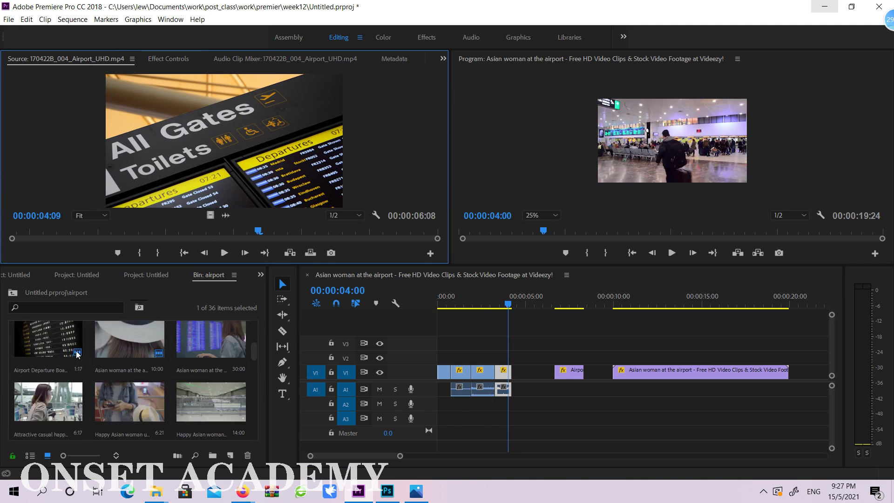
double_click(54, 408)
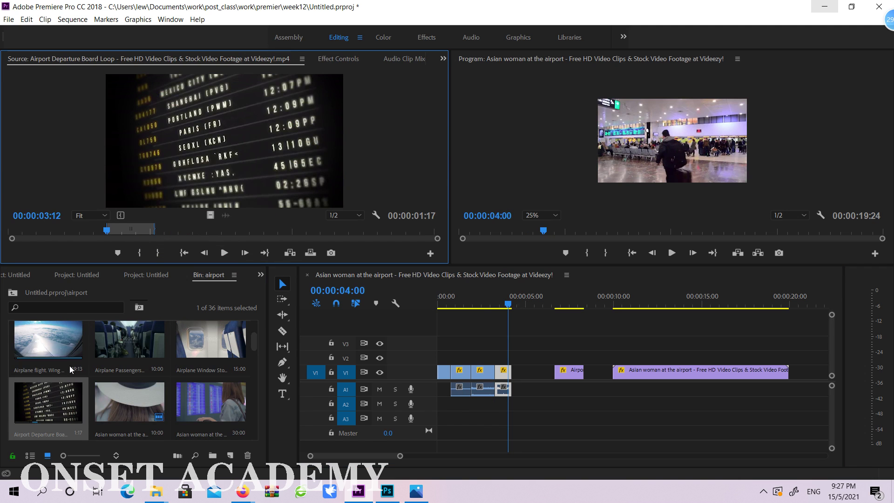
drag(48, 412, 524, 372)
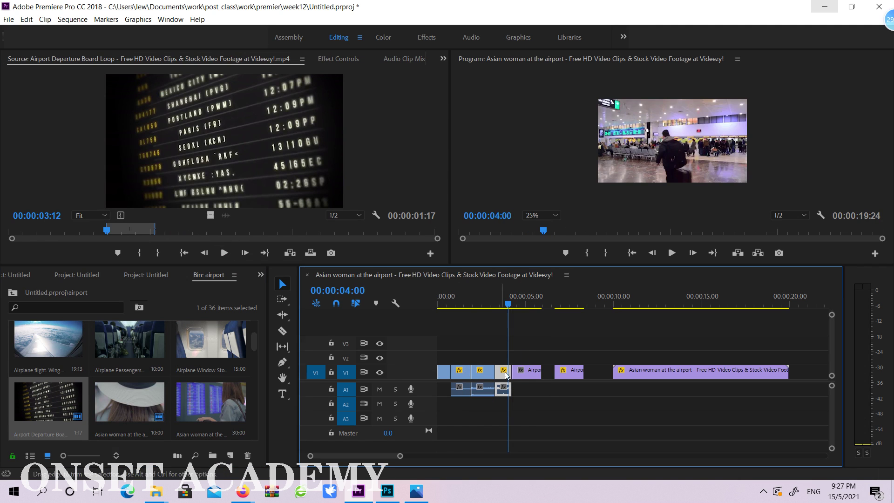
drag(516, 299, 528, 299)
click(643, 127)
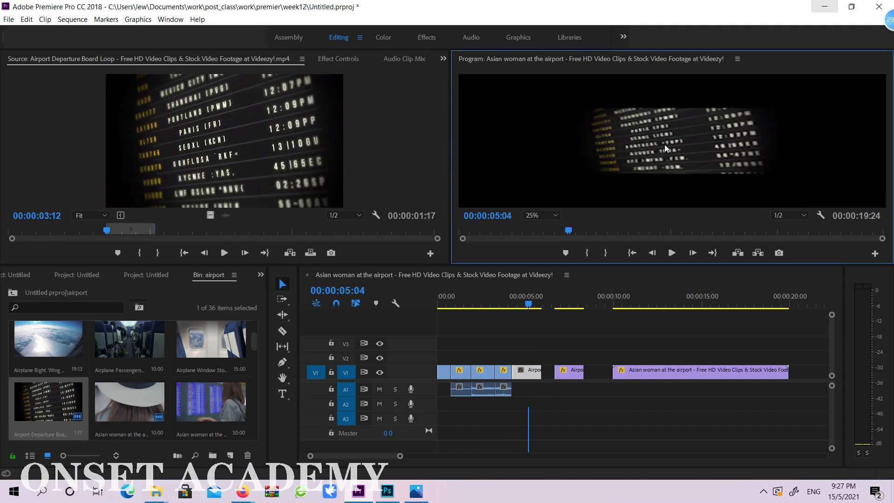
drag(636, 120, 603, 97)
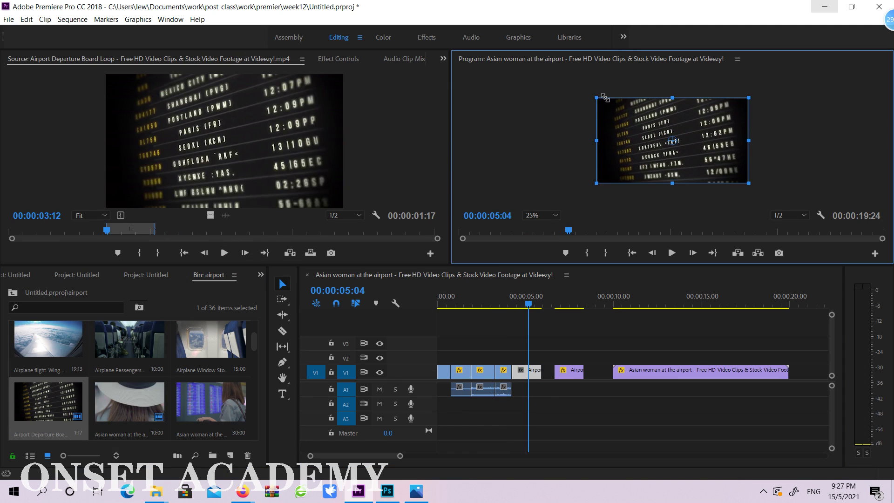
drag(510, 300, 536, 312)
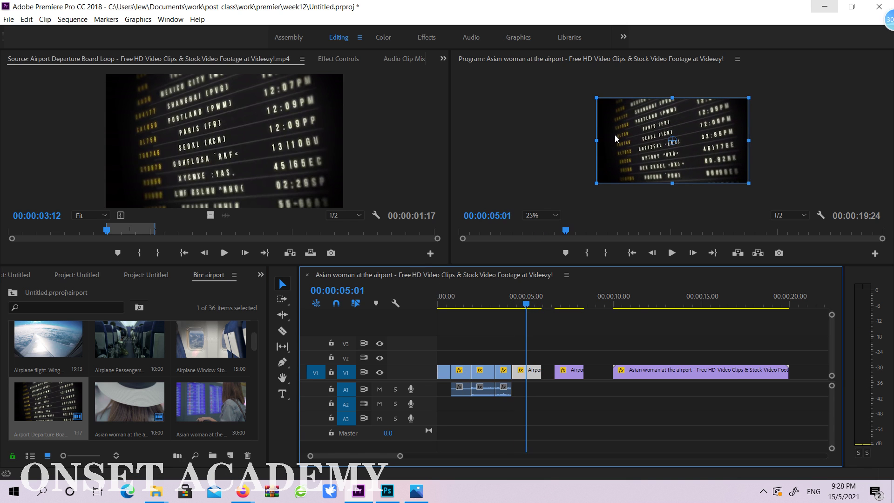
Step: Trim the end of the newly added departure board clip back to 00:00:05:05
drag(526, 310, 506, 315)
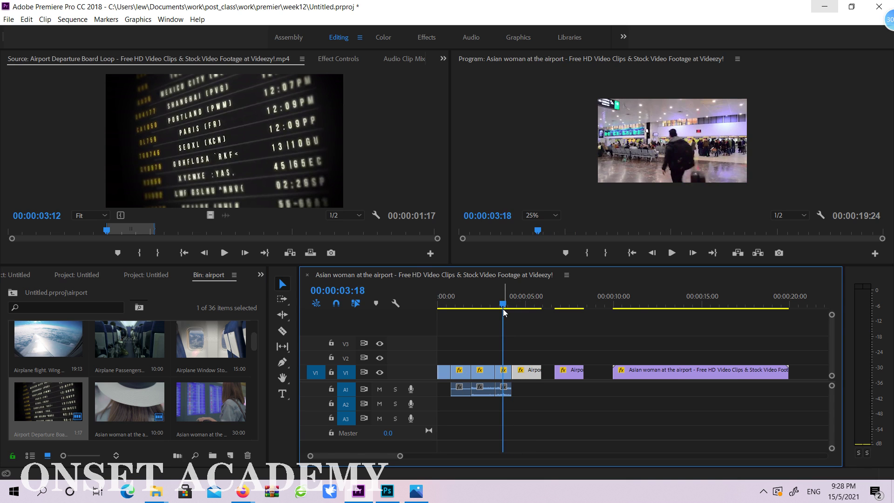
mouse_move(520, 308)
mouse_down()
mouse_move(529, 307)
mouse_move(443, 308)
mouse_move(537, 308)
mouse_move(529, 308)
mouse_up()
drag(539, 370, 528, 370)
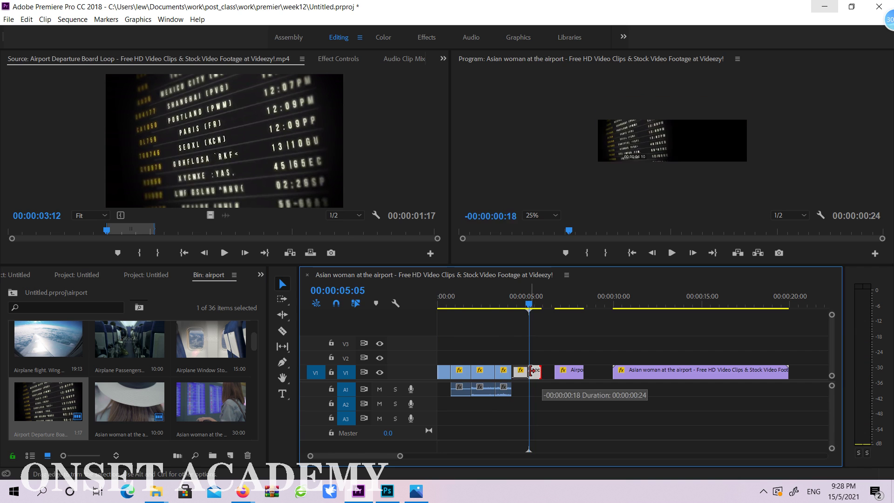
Step: Play the sequence from the beginning through the departure board clip and return the playhead to the start
drag(529, 305, 386, 301)
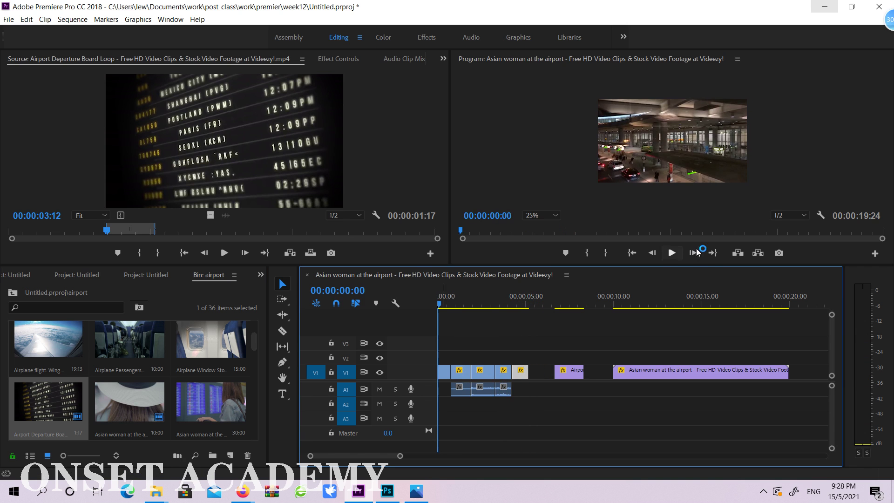
click(671, 252)
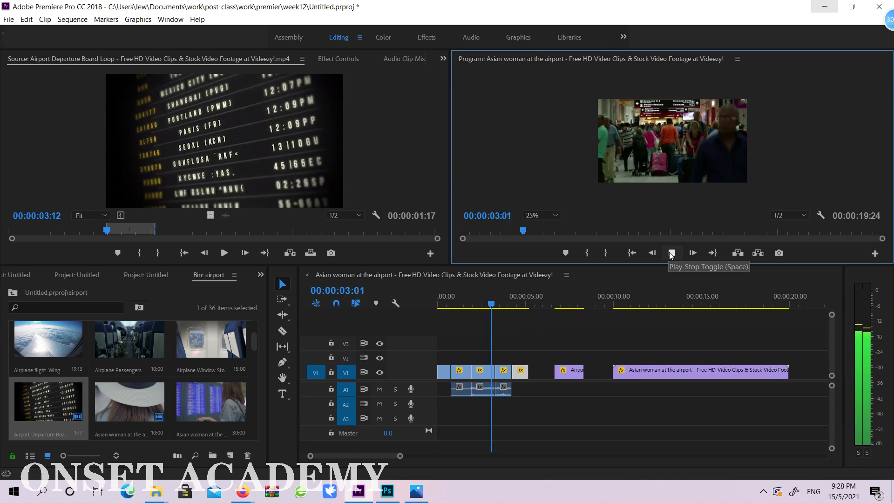
click(671, 253)
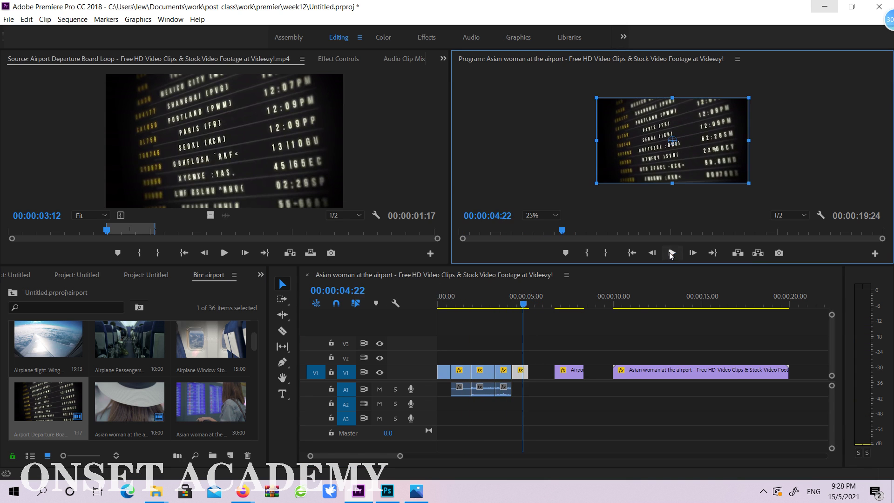
drag(517, 304, 415, 306)
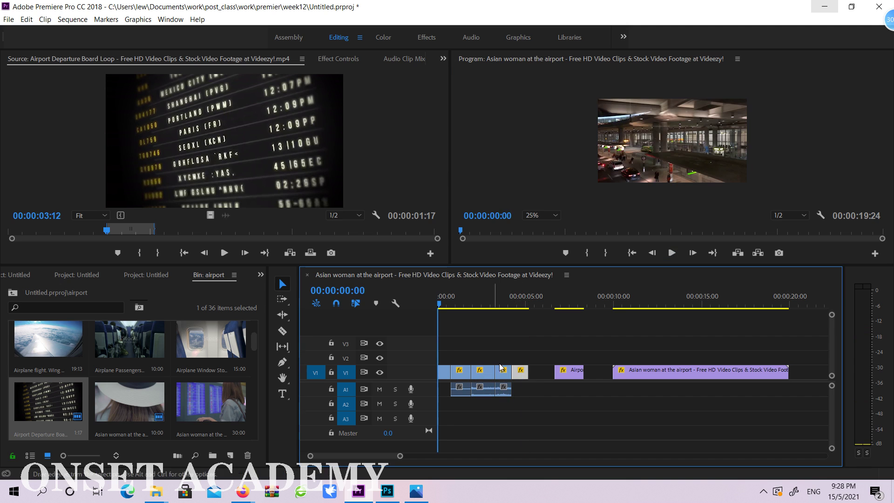
Step: Shift the four clips following the Toronto Pearson clip later on the timeline and lengthen the opening clip to meet them
drag(541, 376, 460, 371)
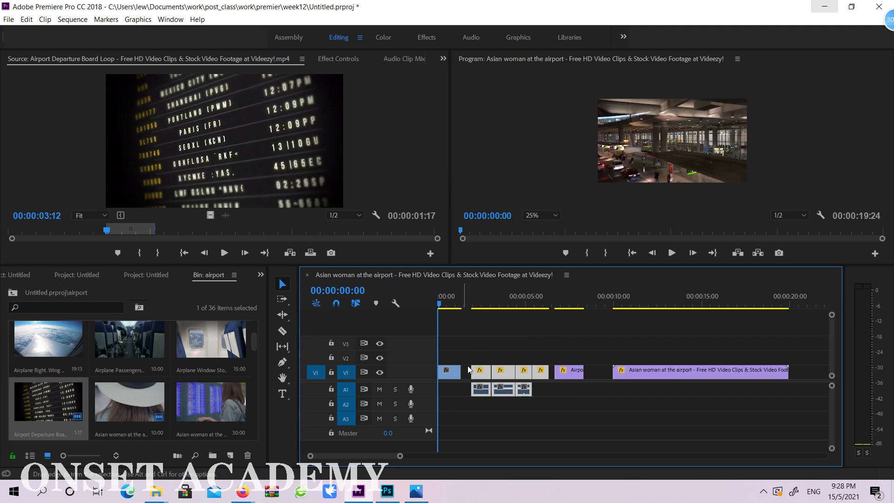
drag(445, 306, 461, 311)
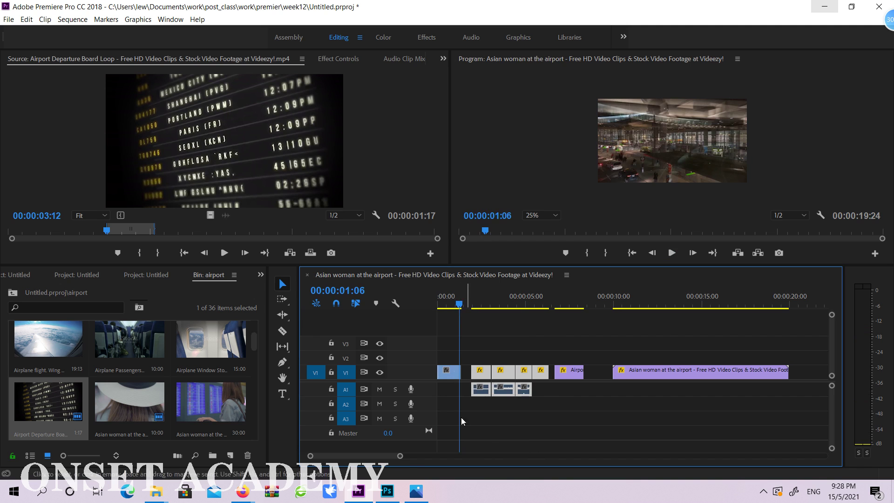
drag(400, 456, 361, 457)
mouse_move(461, 373)
mouse_down()
mouse_move(489, 374)
mouse_move(446, 372)
mouse_up()
click(466, 305)
drag(466, 305, 447, 305)
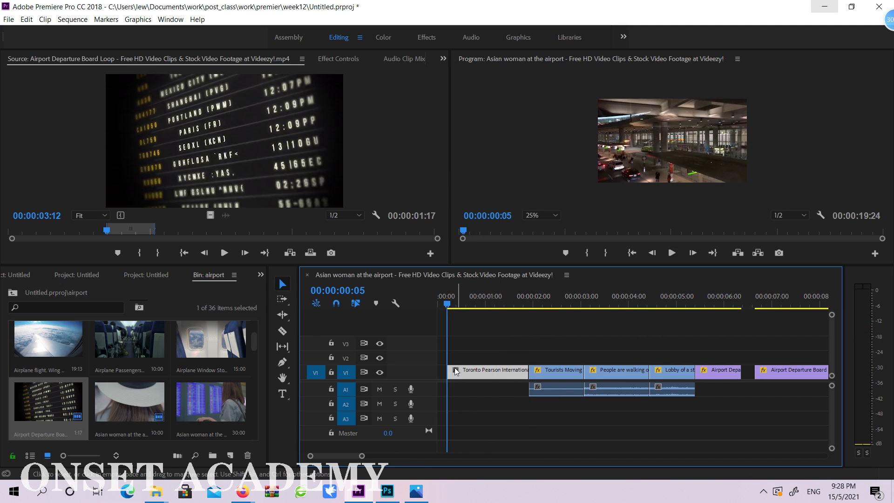
Step: Move the Toronto Pearson clip to the sequence start and trim its end to 00:00:01:18, leaving a gap before the luggage clip
drag(459, 373, 449, 373)
drag(447, 305, 431, 307)
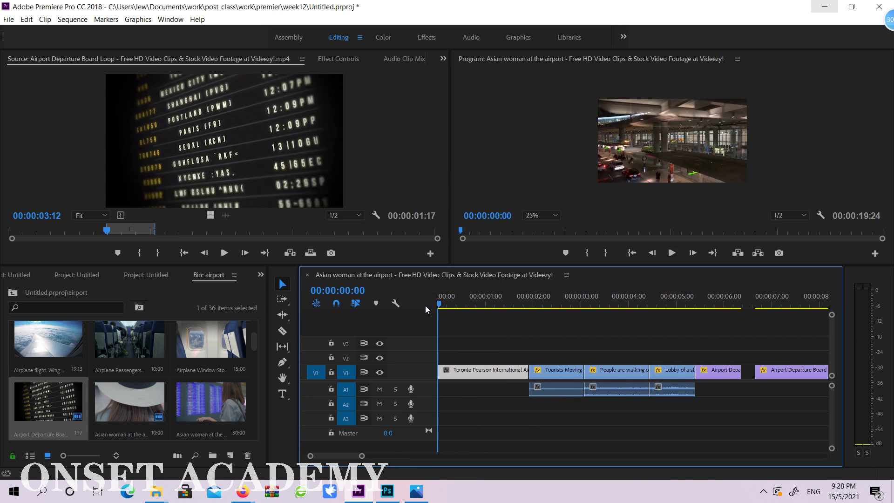
drag(521, 370, 520, 370)
click(558, 375)
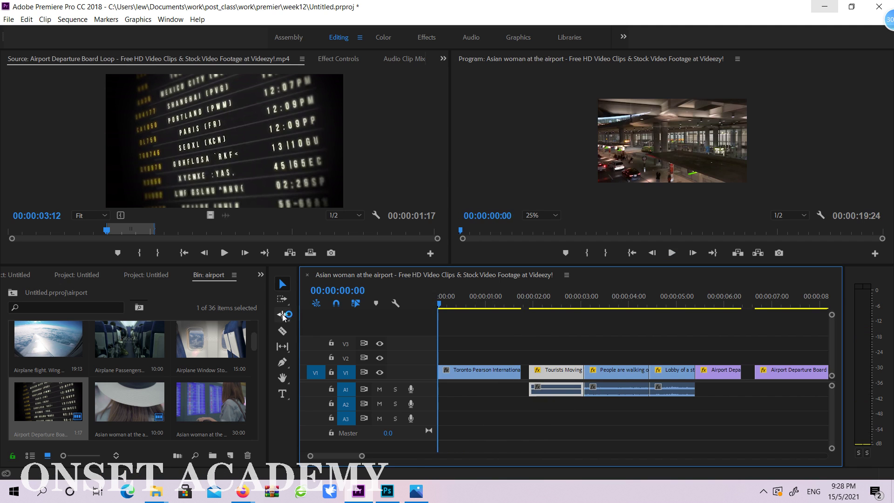
Step: Try closing the gap by shifting all clips after the Toronto Pearson clip earlier together, and undo the shift
click(282, 299)
drag(540, 373, 550, 393)
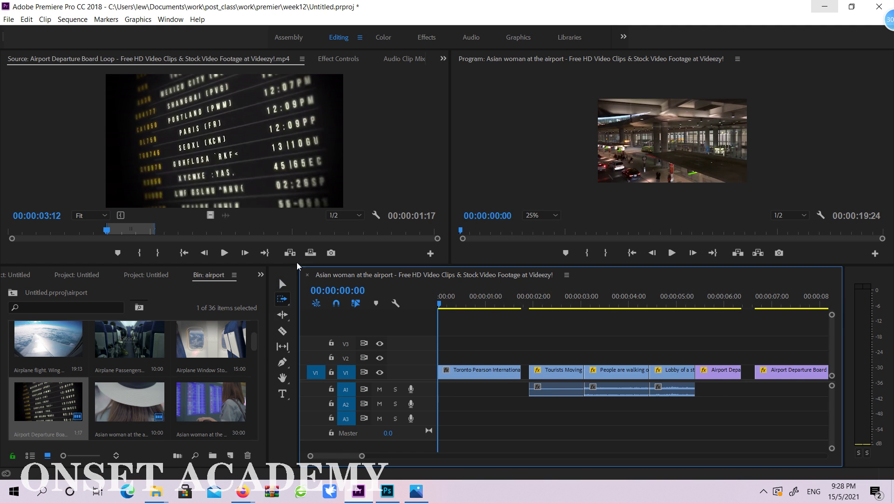
click(282, 284)
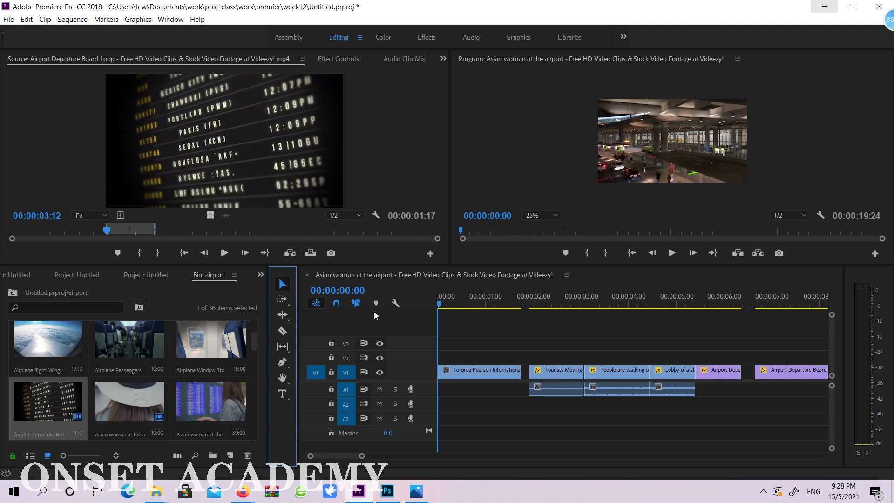
click(282, 298)
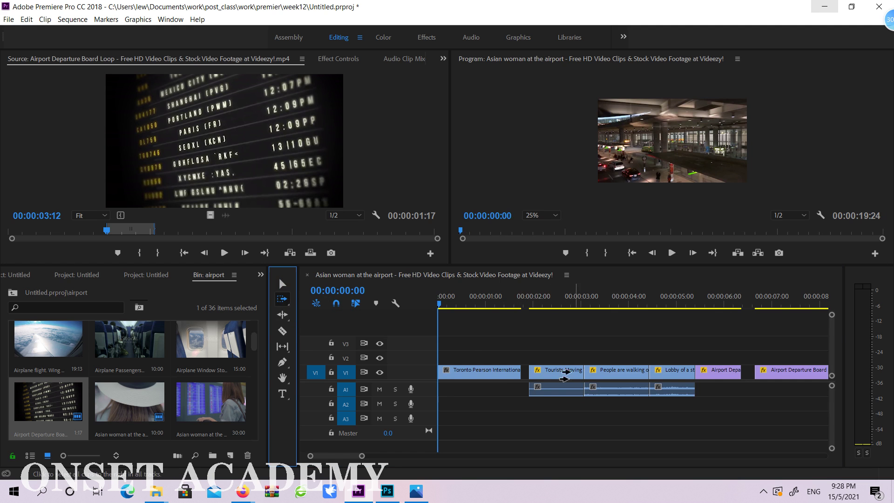
drag(562, 373, 556, 373)
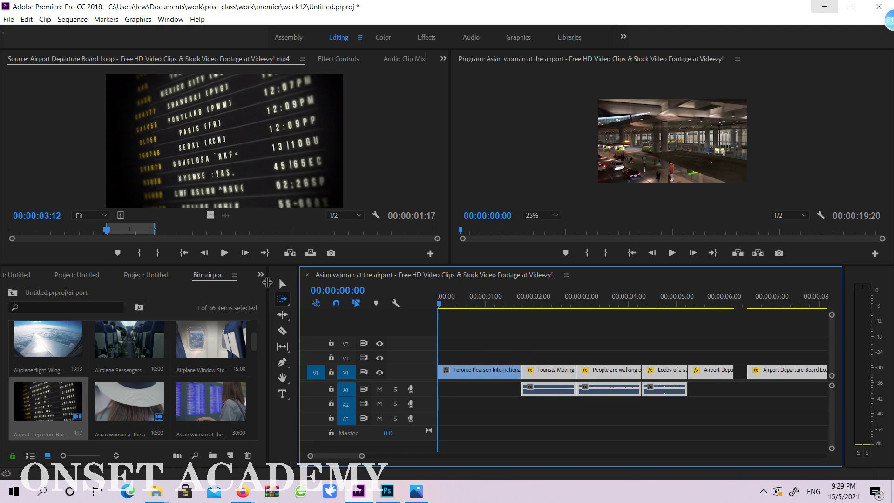
click(282, 284)
key(ctrl+z)
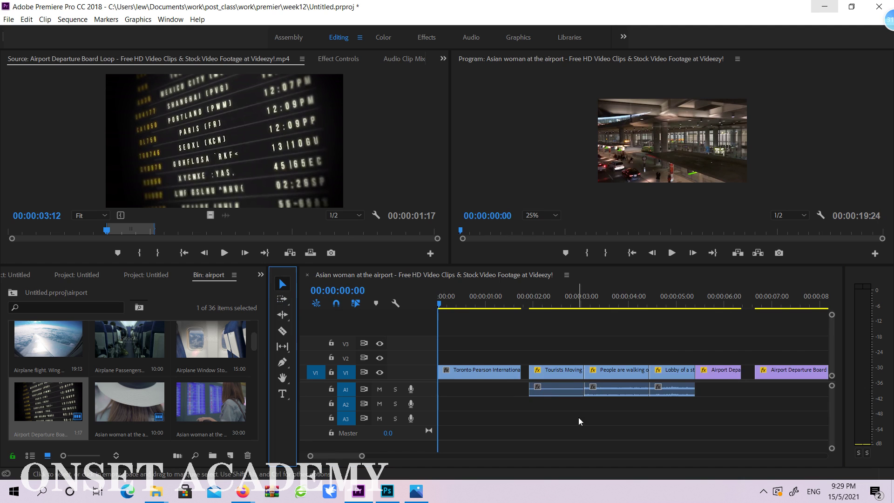
Step: Try closing the gaps by moving the five clips after the Toronto Pearson clip earlier one at a time, and undo the moves
drag(551, 375, 534, 376)
drag(610, 372, 602, 373)
drag(673, 376, 666, 375)
drag(727, 373, 720, 372)
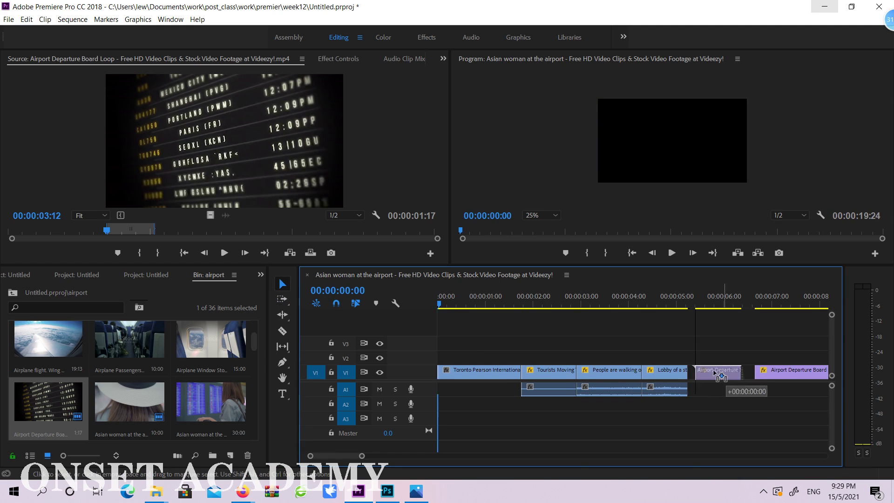
drag(787, 371, 746, 371)
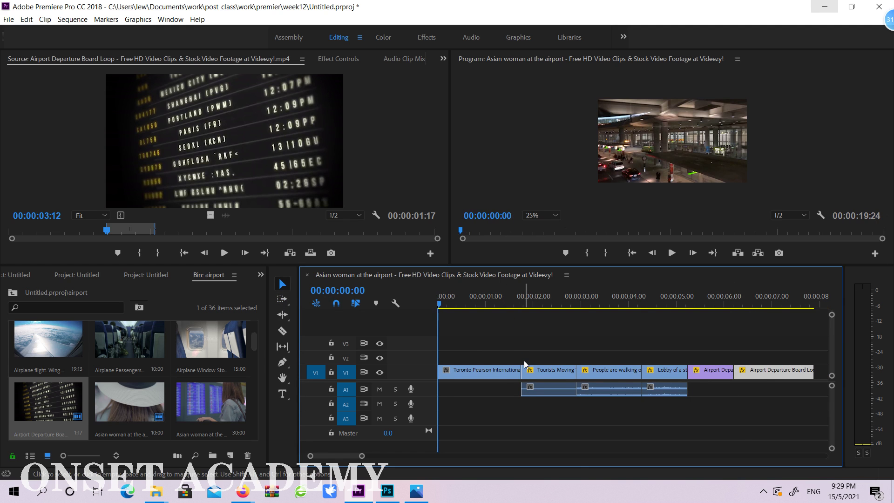
key(ctrl+z)
key(ctrl+z)
key(ctrl+z)
key(ctrl+z)
key(ctrl+z)
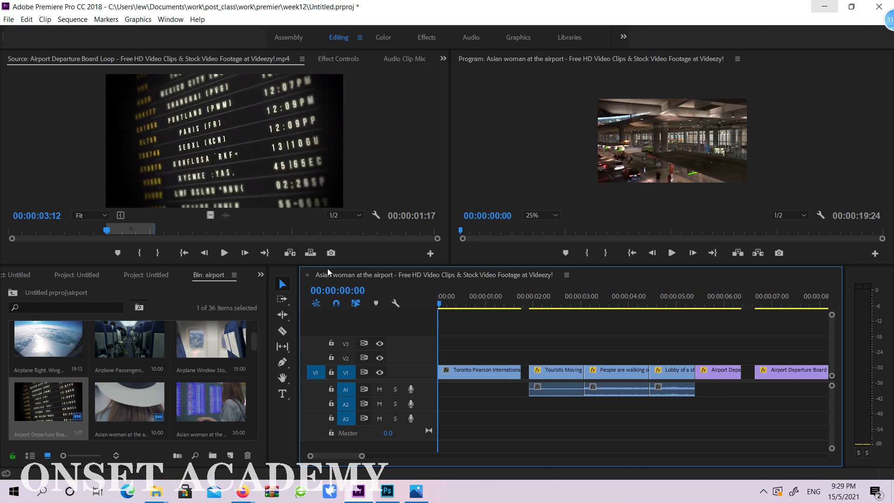
Step: Shift all clips after the Toronto Pearson clip earlier together with Track Select Forward to close the gap, and play from the start
click(282, 299)
drag(607, 410, 600, 412)
drag(477, 300, 373, 301)
click(672, 253)
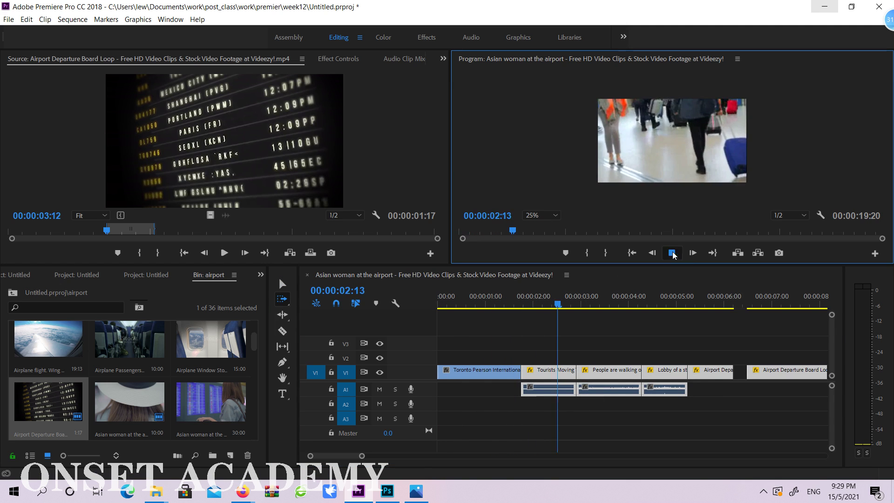
key(space)
Step: Replay the Toronto Pearson clip from 00:00:00:07 up to the luggage clip and park the playhead at 00:00:01:06
click(529, 303)
key(v)
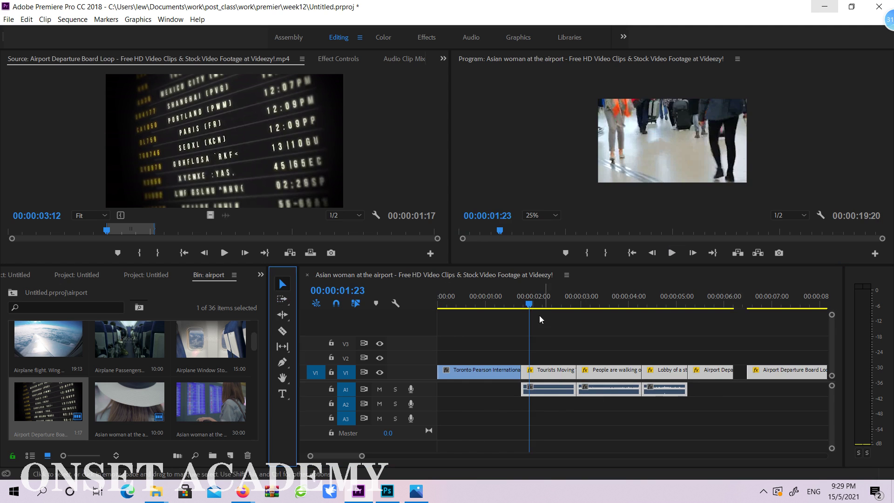
drag(530, 305, 512, 308)
mouse_move(362, 456)
mouse_down()
mouse_move(333, 456)
mouse_move(346, 455)
mouse_up()
click(461, 304)
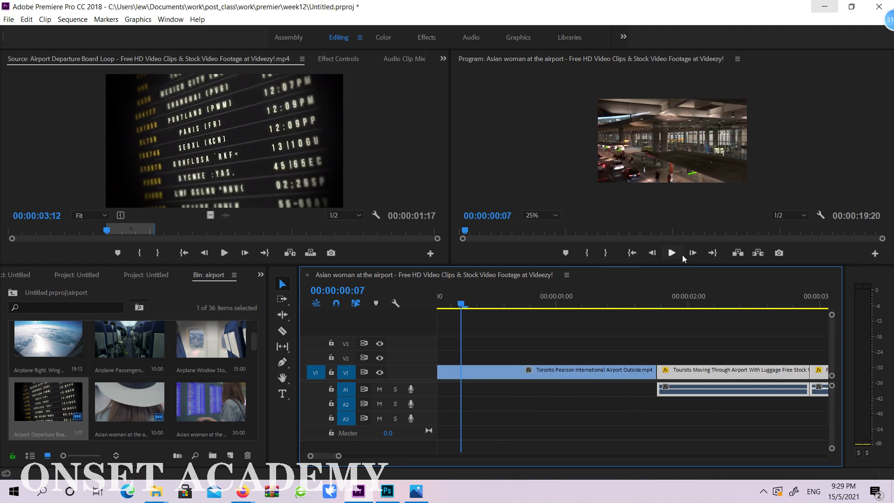
click(672, 252)
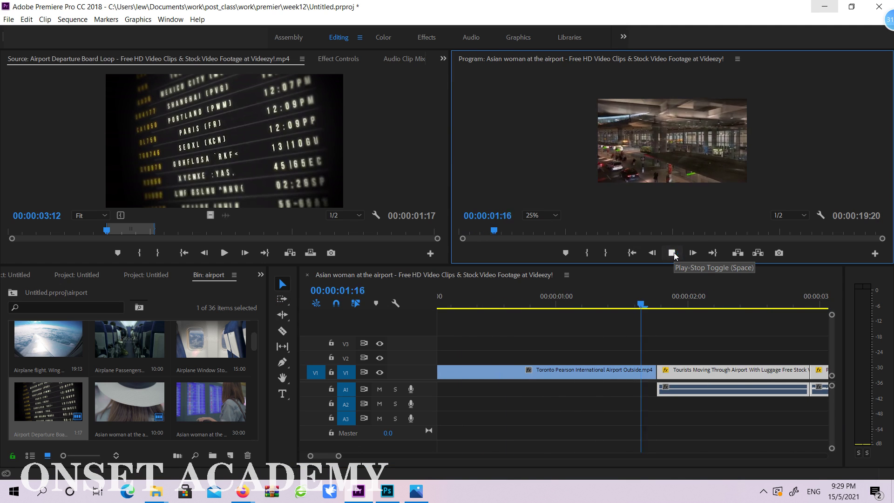
click(672, 253)
mouse_move(610, 303)
mouse_down()
mouse_move(579, 305)
mouse_move(622, 311)
mouse_move(594, 310)
mouse_up()
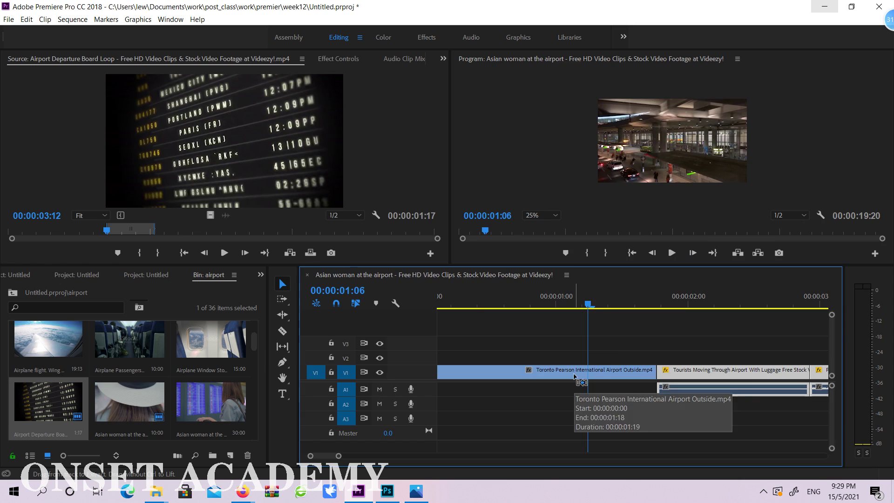
Step: Close the airport sequence and try to bring it back by undoing
key(ctrl+w)
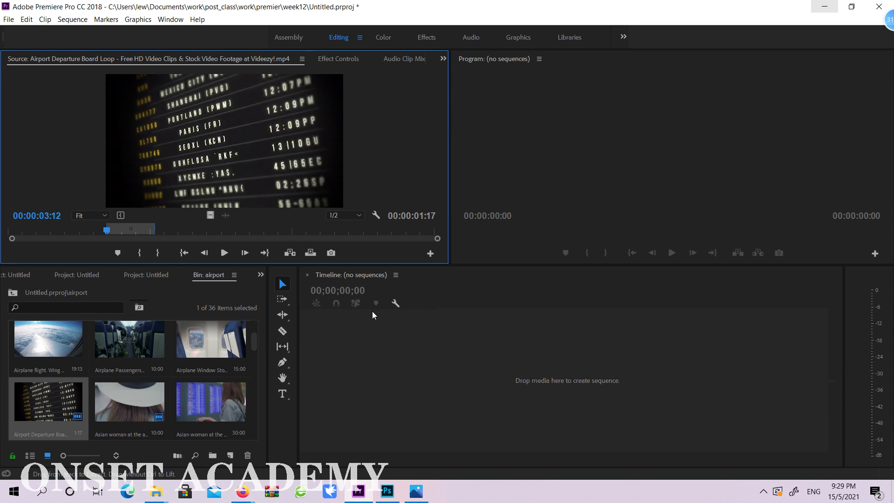
click(26, 19)
click(42, 32)
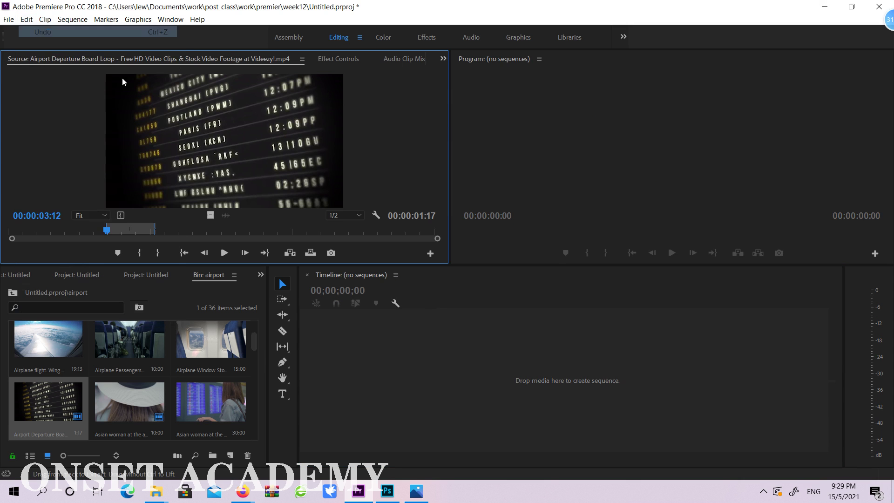
click(598, 369)
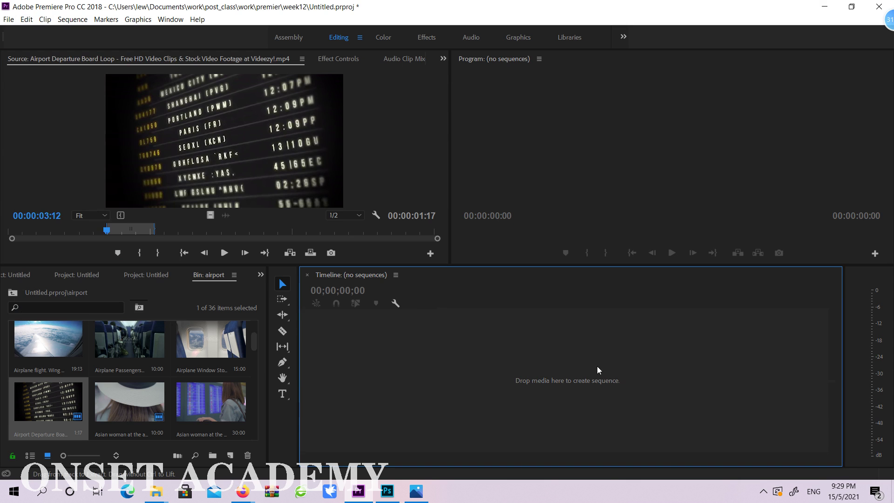
click(26, 19)
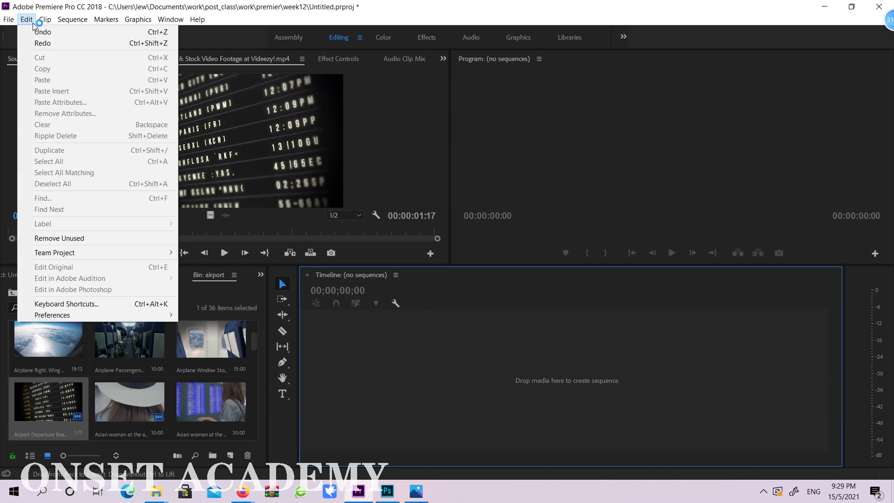
click(37, 31)
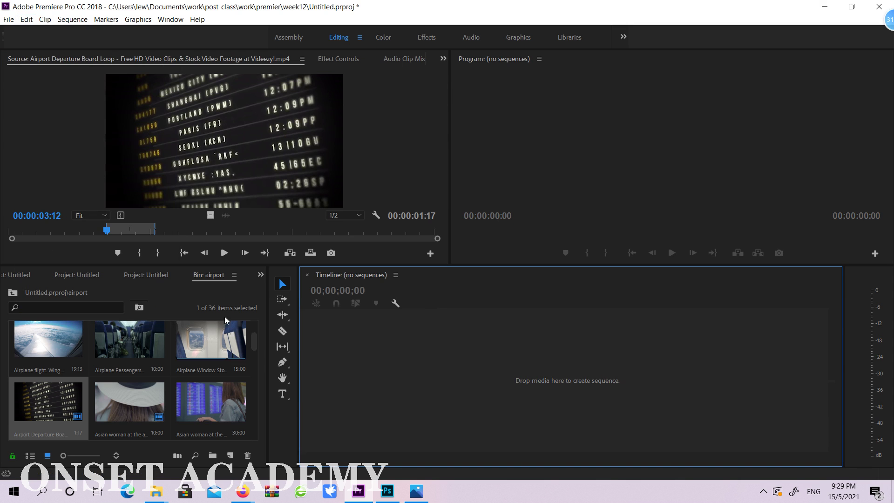
Step: Leave the airport bin for the project's root level and dismiss the media import
click(14, 292)
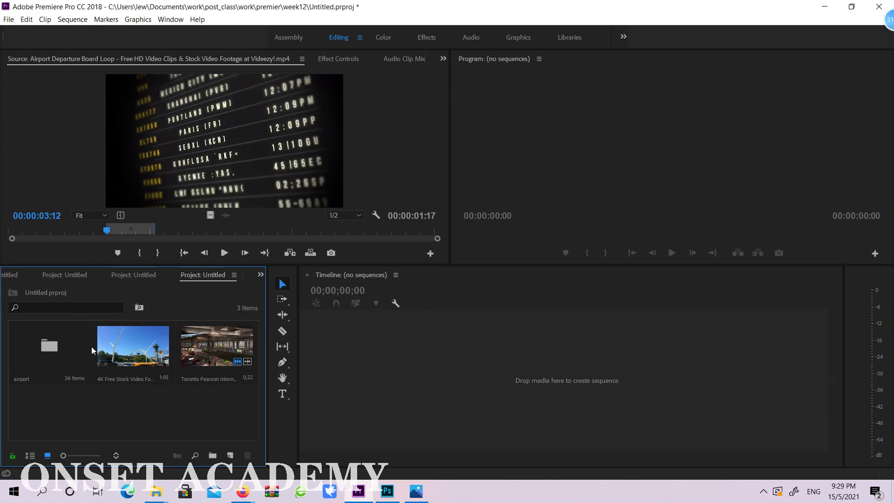
double_click(152, 409)
click(656, 410)
Step: Try to recover the closed sequence by redoing twice and undoing twice
click(26, 19)
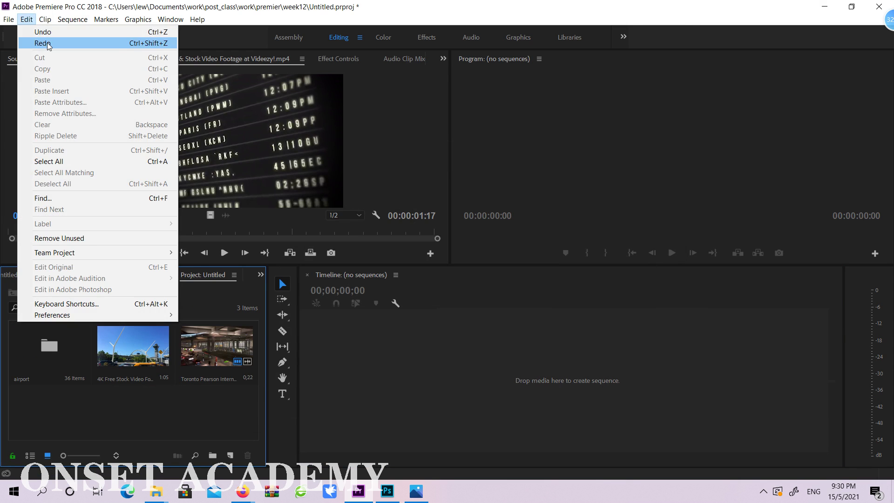
click(43, 44)
click(28, 19)
click(43, 44)
click(26, 19)
click(35, 32)
click(26, 19)
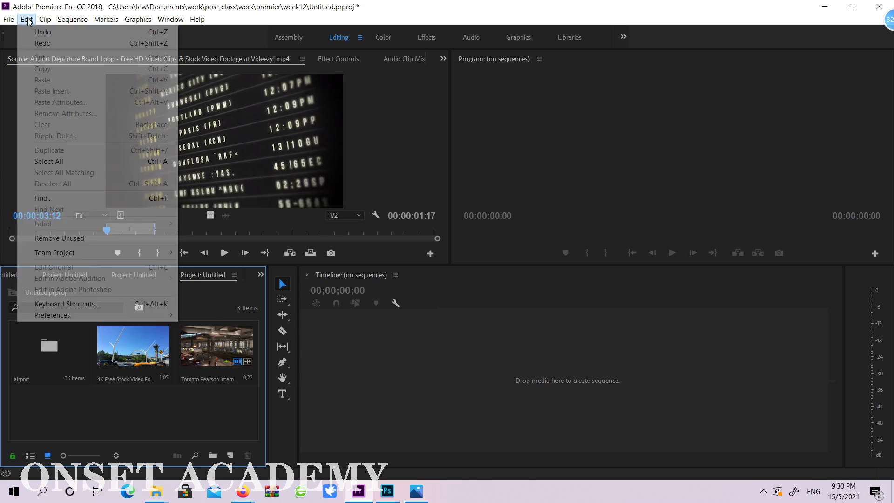
click(36, 32)
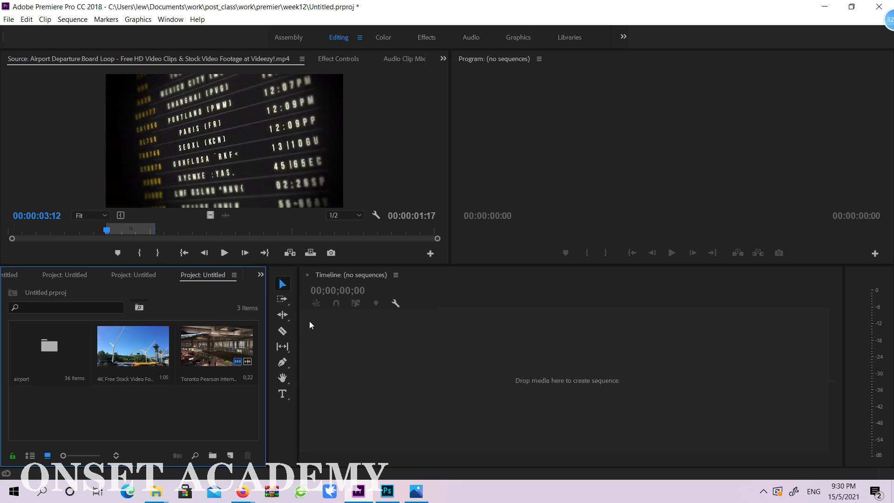
Step: Look through the open project panels for the closed airport sequence, dismissing the media import
double_click(186, 426)
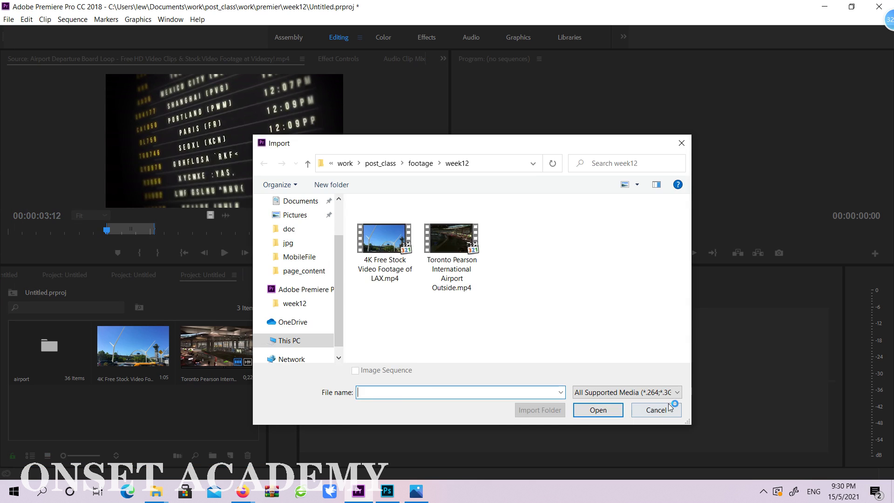
click(655, 410)
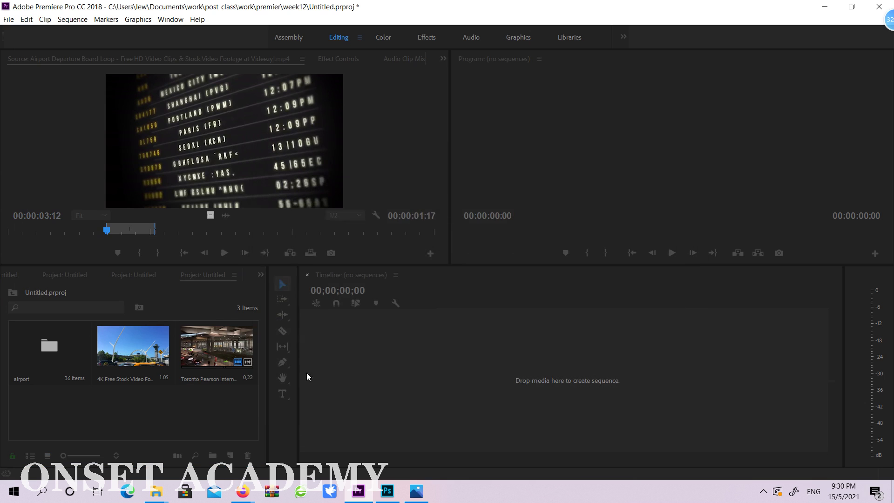
click(54, 275)
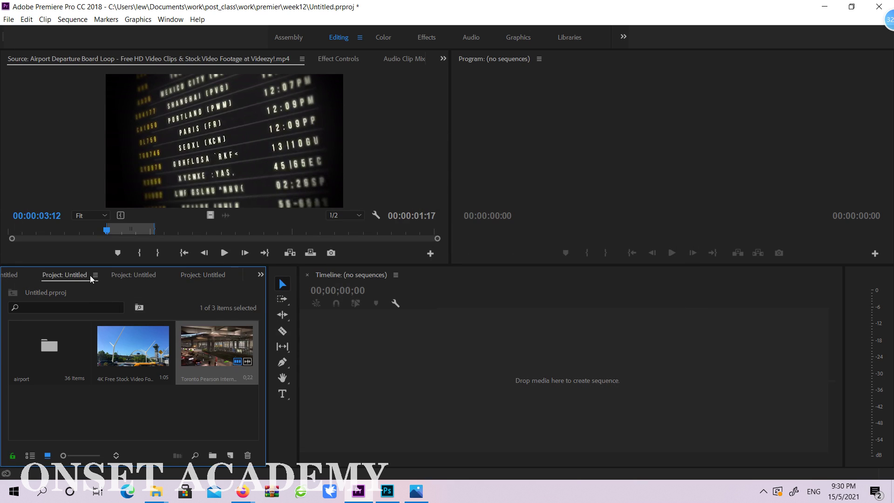
click(129, 278)
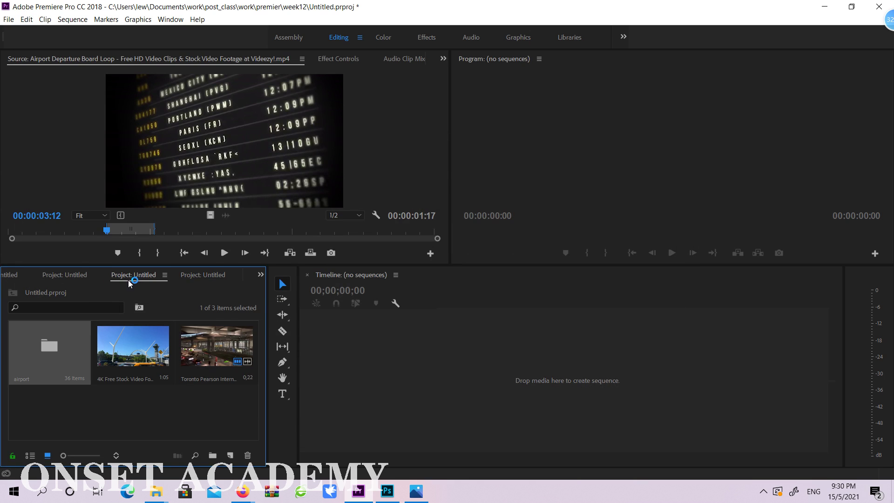
click(12, 275)
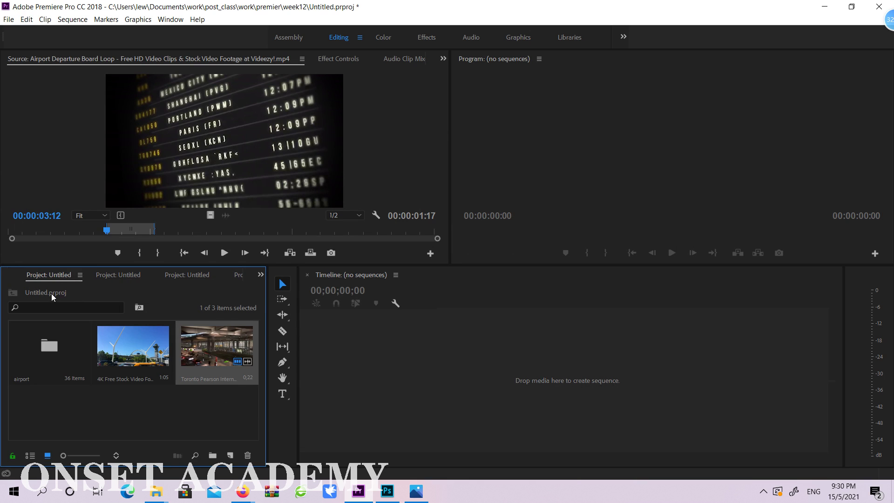
click(125, 276)
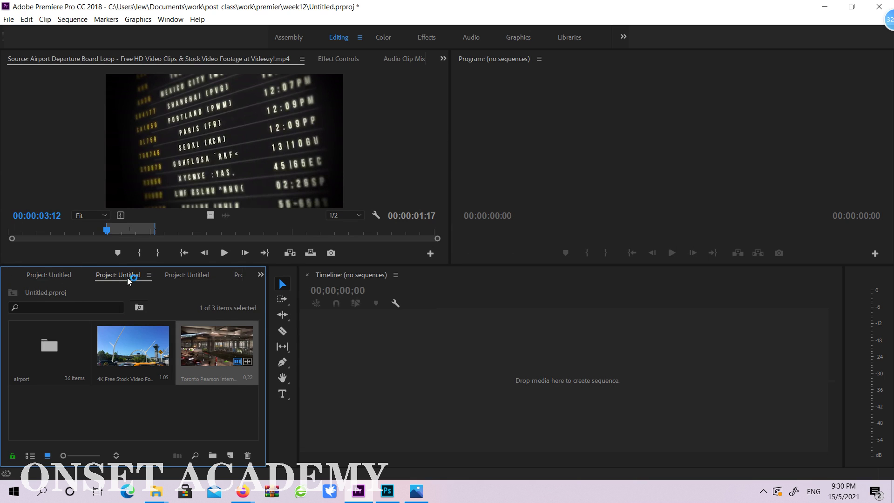
click(167, 412)
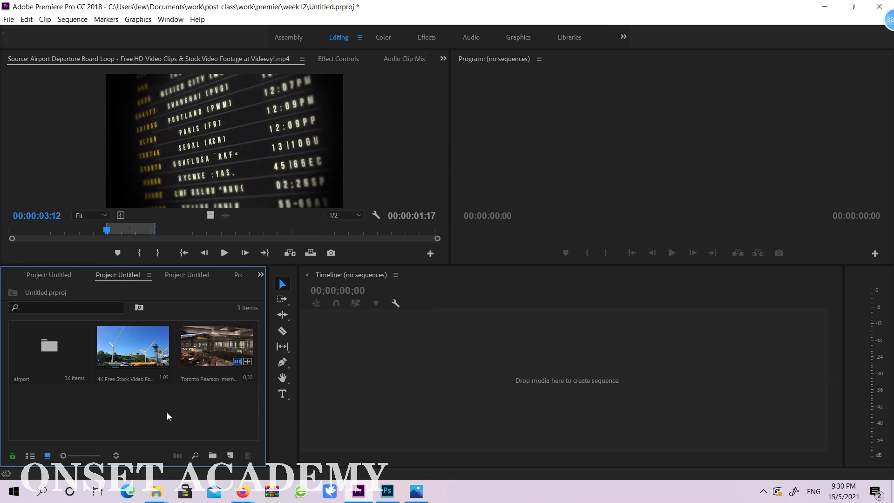
click(180, 277)
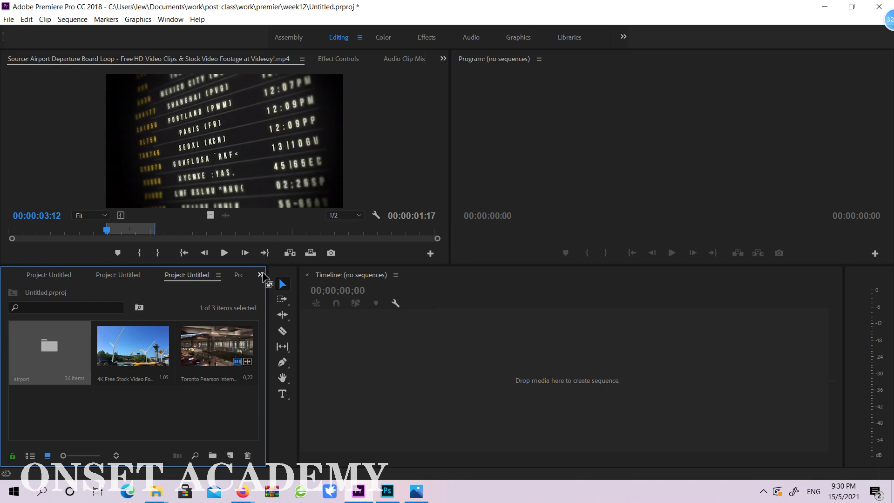
click(261, 275)
click(301, 379)
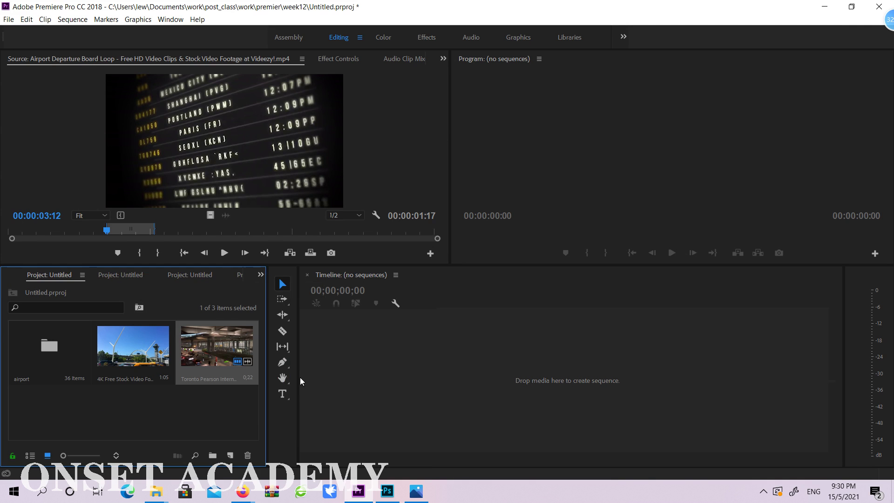
Step: Check the Media Browser, the project's root level and the start of the airport bin for the closed sequence
click(360, 490)
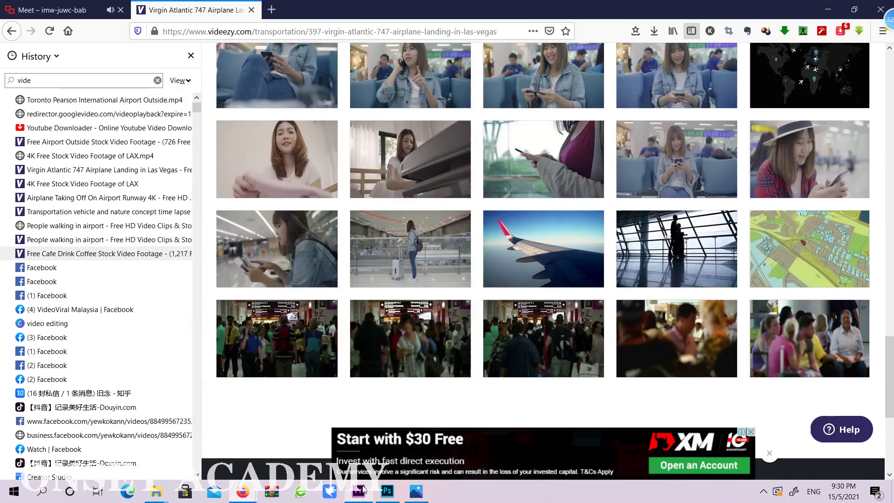
click(359, 490)
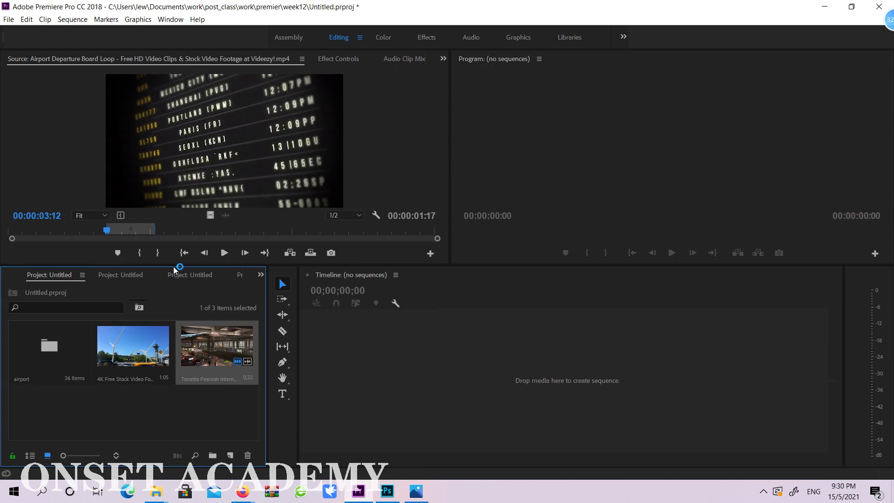
click(261, 274)
click(284, 303)
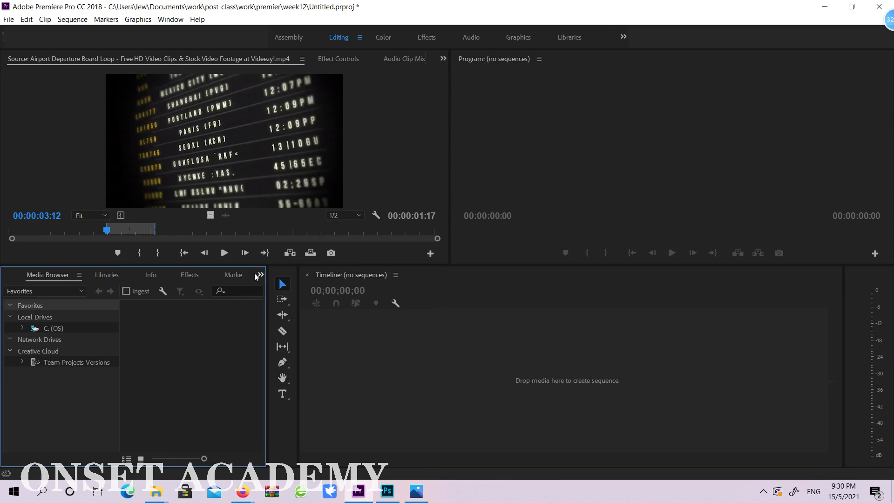
click(260, 275)
click(278, 291)
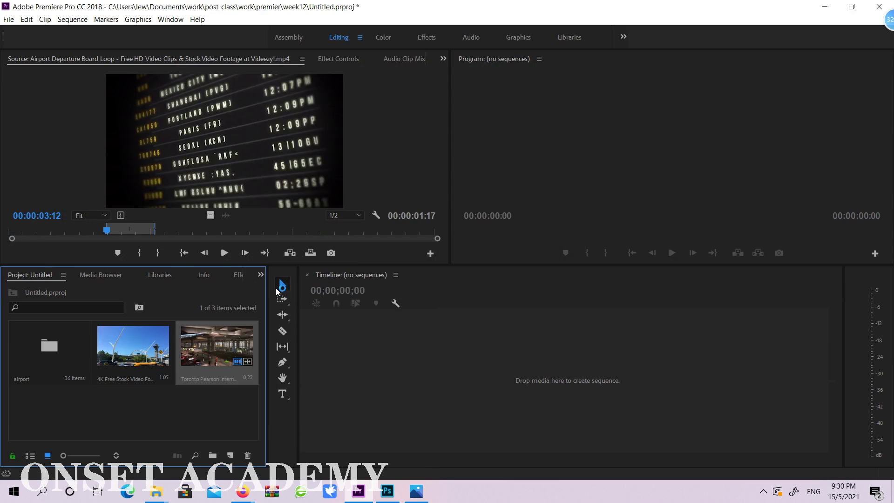
double_click(62, 353)
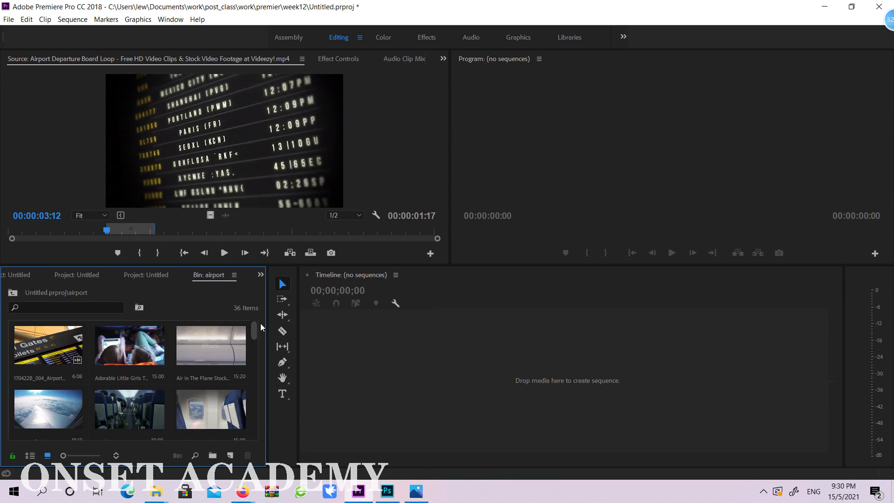
mouse_move(254, 331)
mouse_down()
mouse_move(256, 419)
mouse_move(243, 442)
mouse_move(256, 326)
mouse_up()
Step: Display the edit history and restore the project to its last Lift & Overwrite Selection state
click(261, 274)
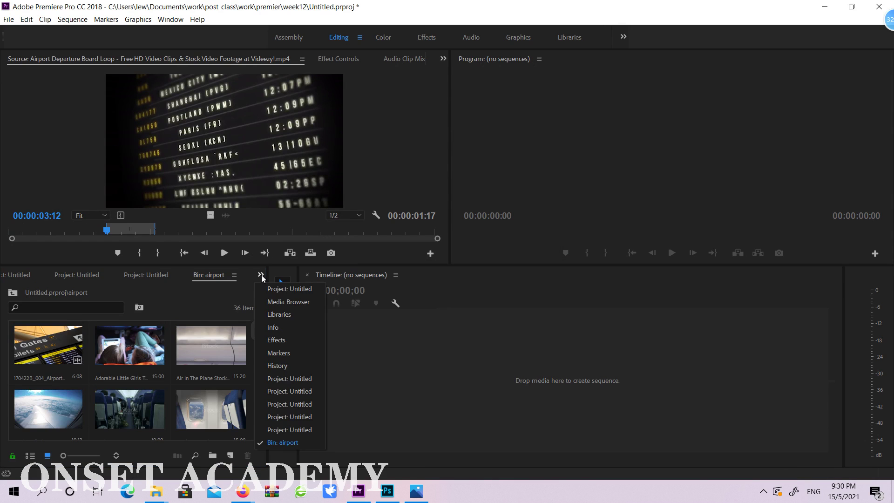
click(284, 367)
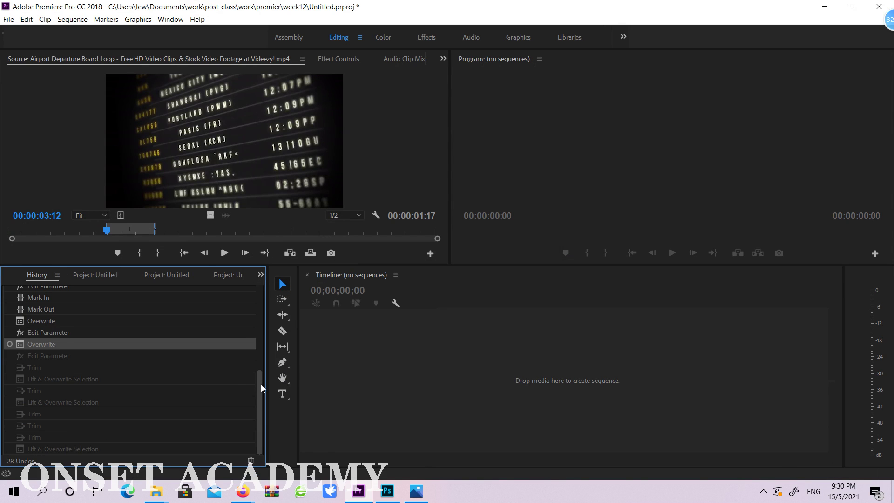
click(43, 357)
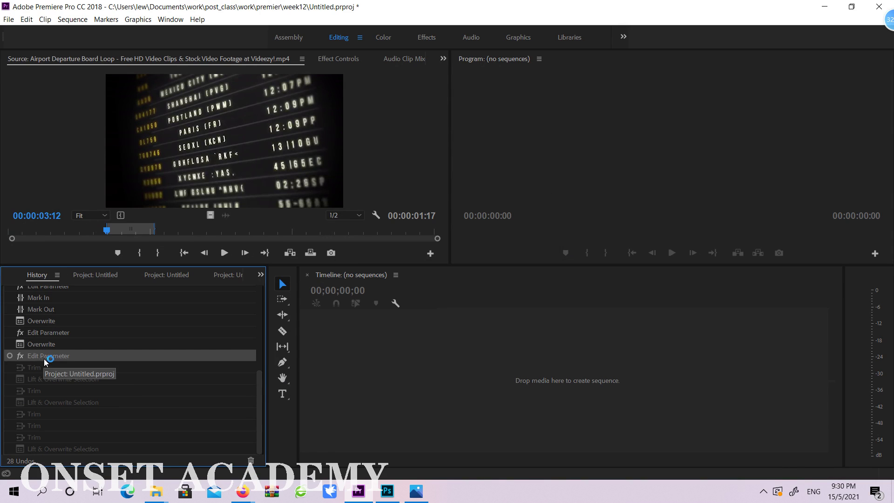
click(50, 438)
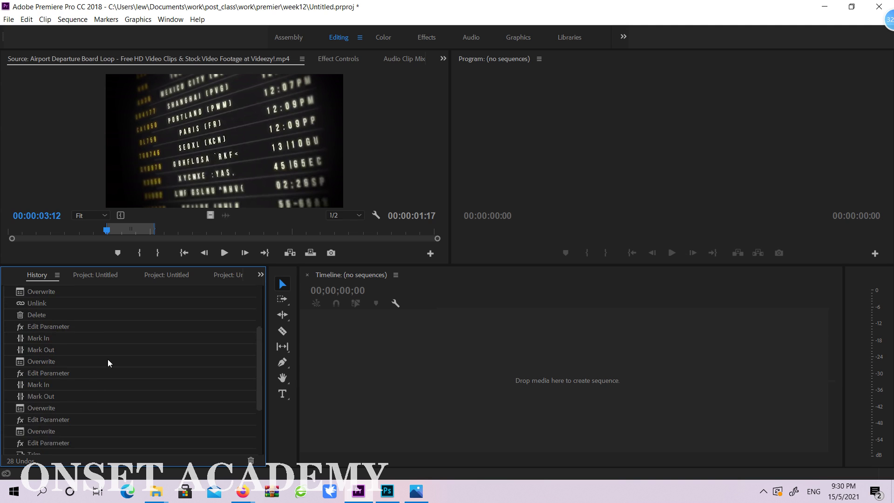
scroll(107, 360, down, 5)
click(65, 433)
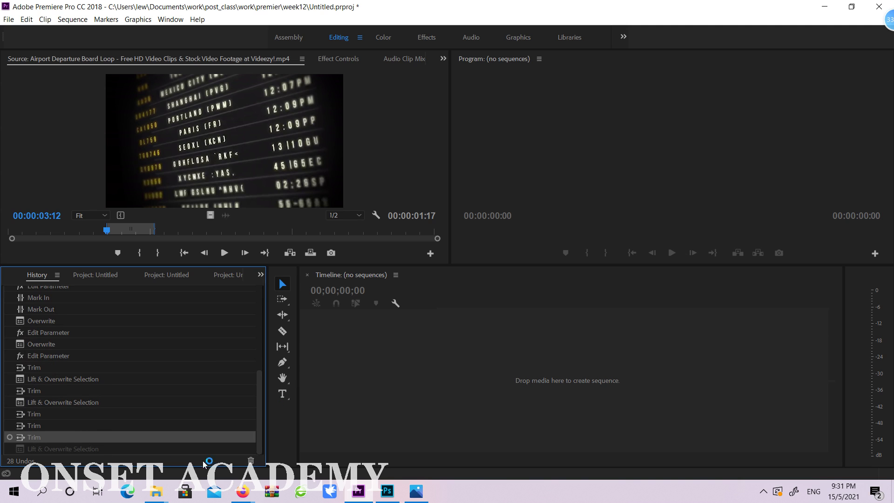
click(96, 450)
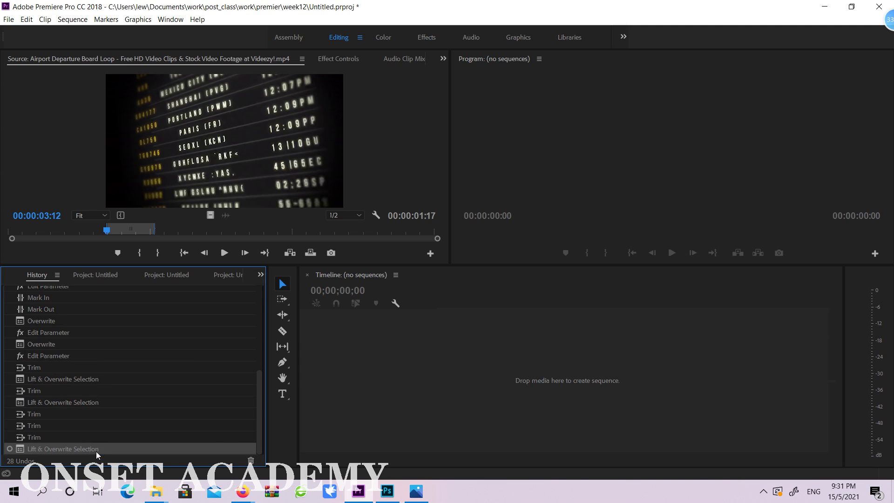
Step: Search the other project panels and the end of the airport bin for the closed sequence, and return to the root level
click(97, 275)
click(186, 276)
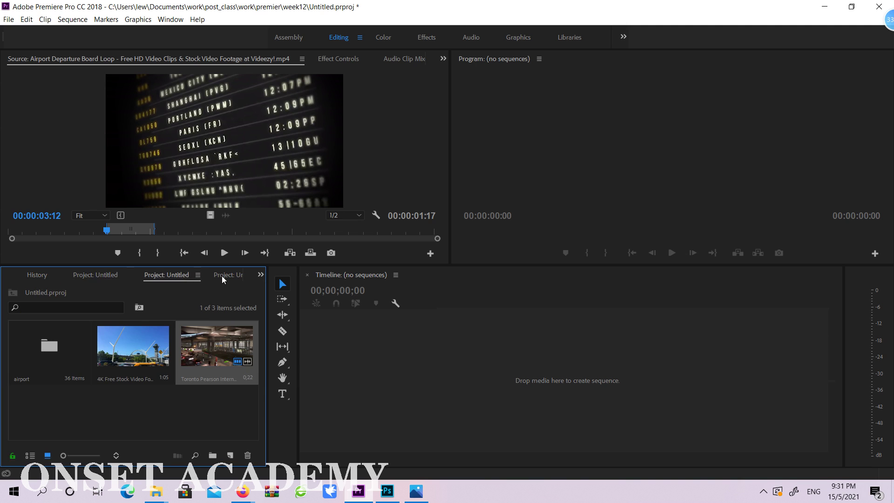
click(222, 276)
click(261, 275)
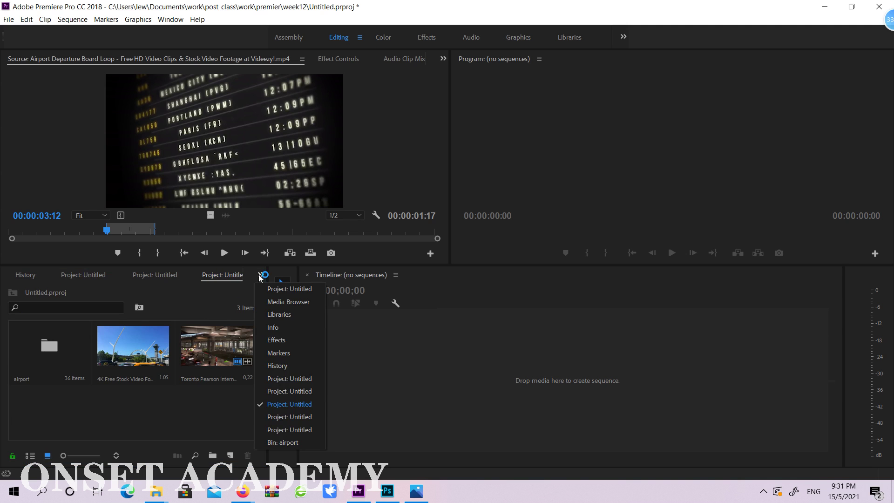
click(283, 441)
drag(255, 342, 254, 433)
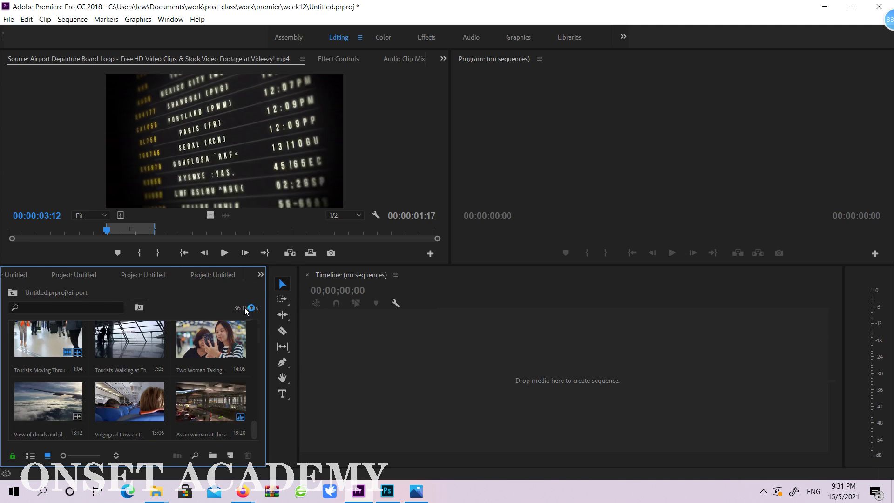
click(13, 293)
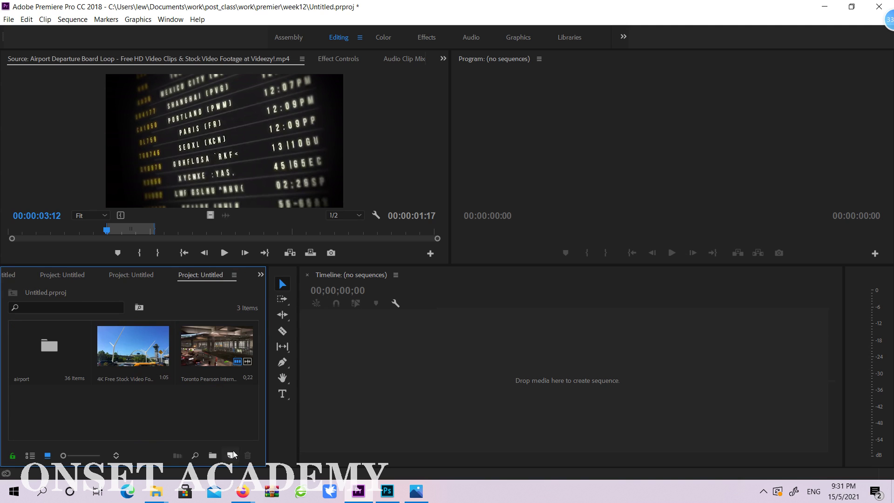
Step: Examine the Media Browser and the original project panel for the missing sequence, cancelling the media import
click(261, 275)
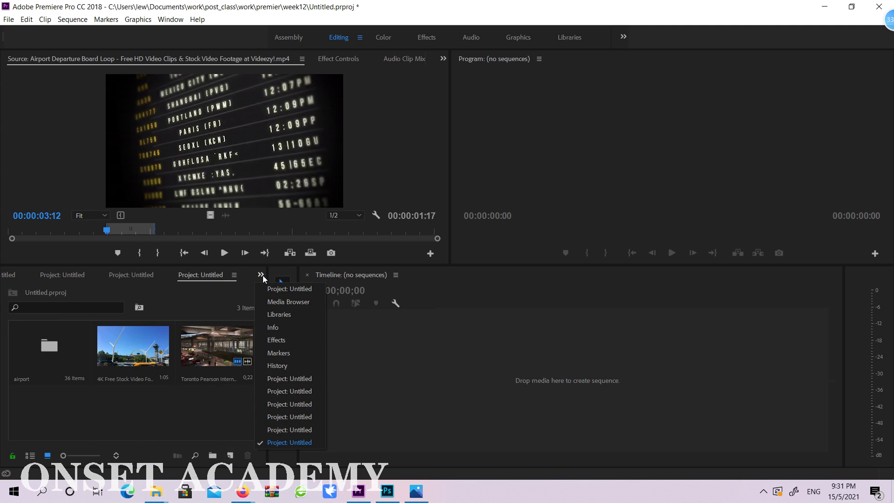
click(284, 303)
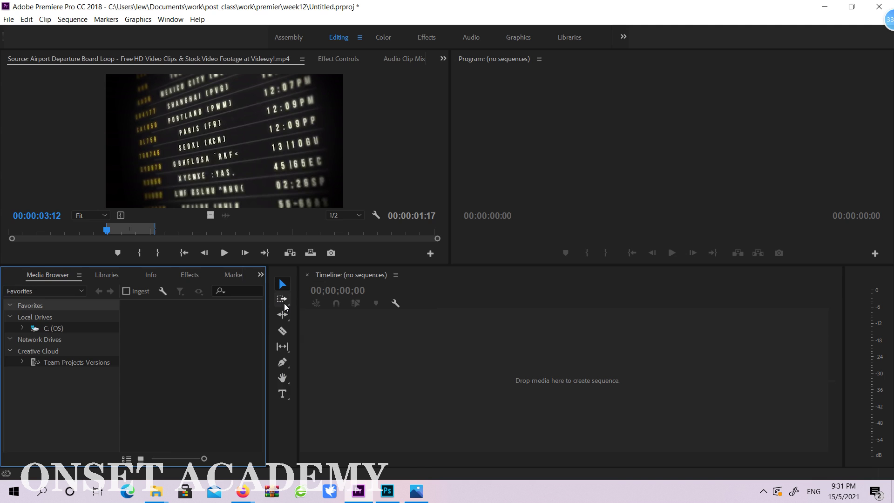
click(261, 276)
click(291, 289)
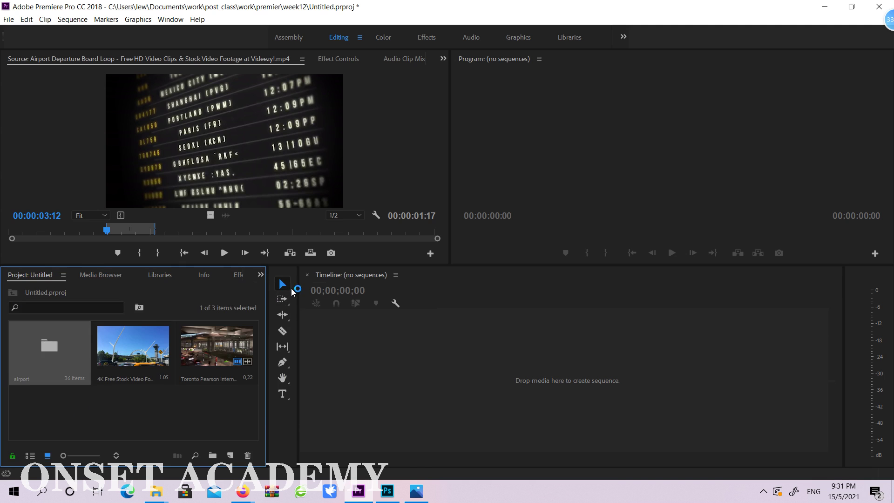
double_click(76, 419)
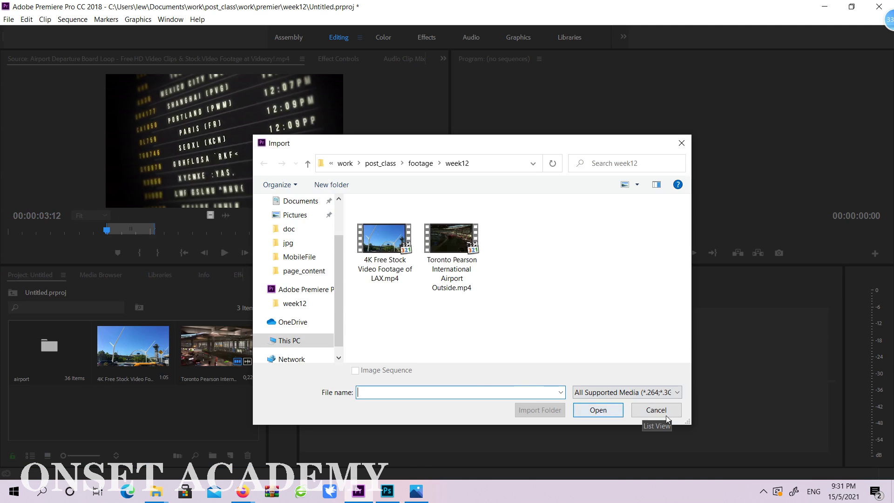
click(666, 414)
Step: Reopen the airport bin and examine the empty timeline's panel options and the first bin items for the sequence
click(68, 342)
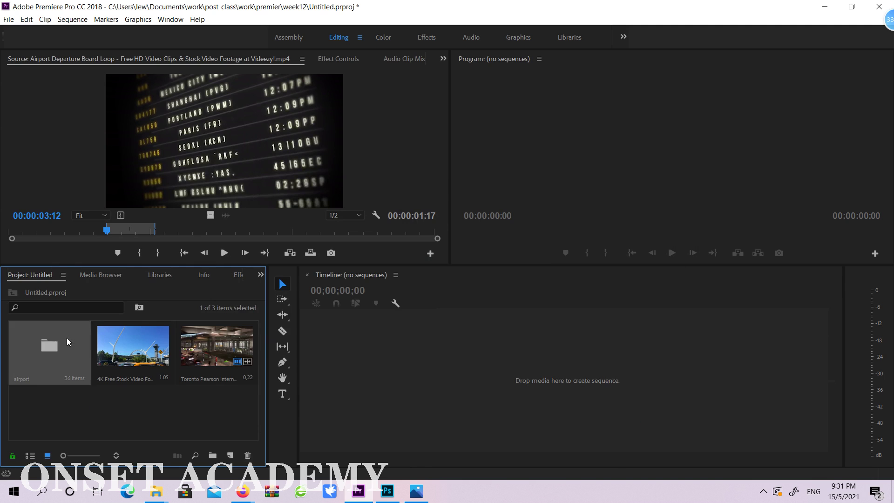
double_click(67, 340)
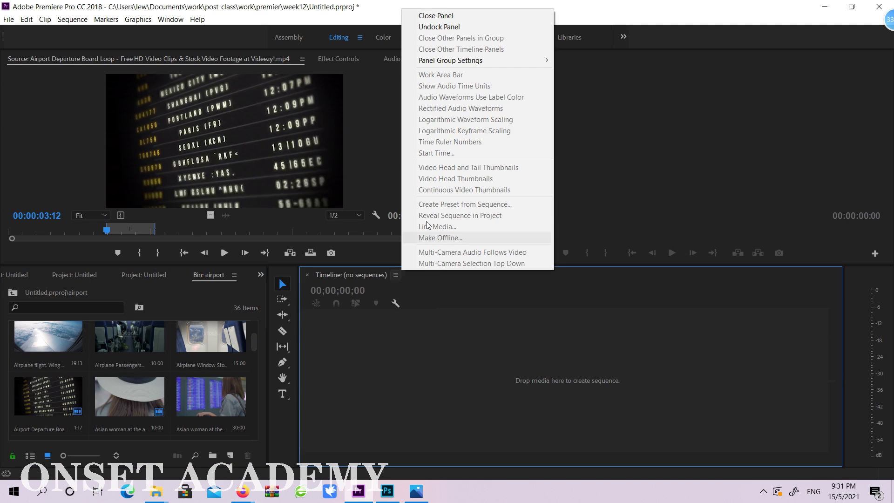
mouse_move(488, 60)
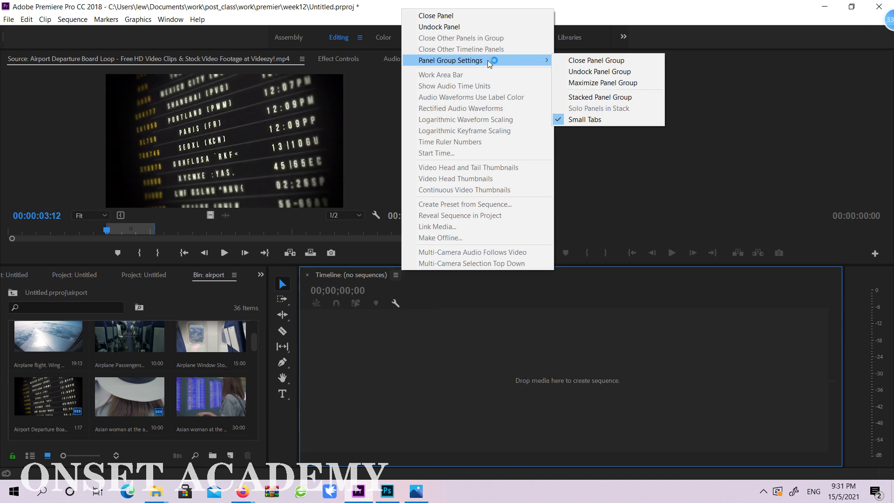
click(379, 370)
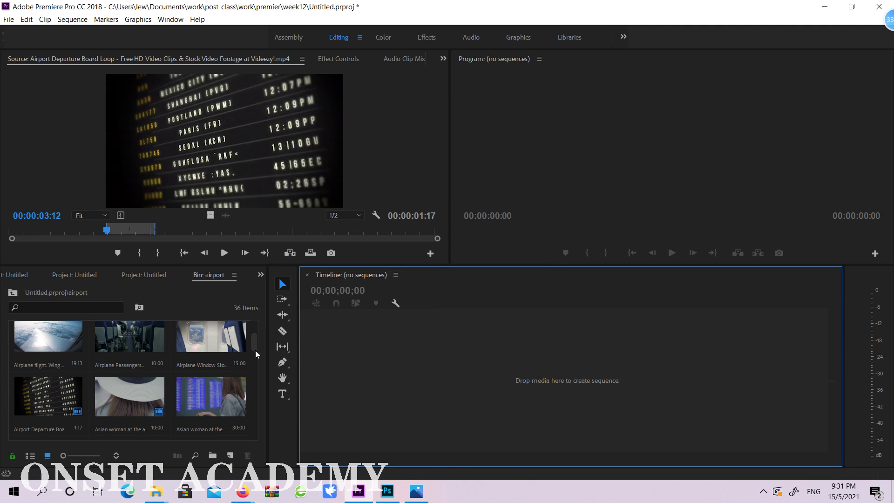
drag(255, 350, 259, 287)
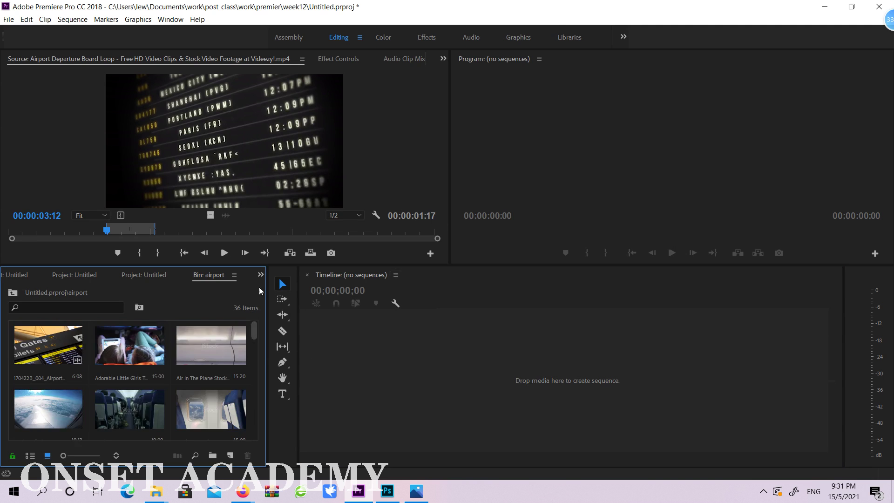
Step: Go back to the project's root level and load the Toronto Pearson clip into the Source monitor
click(15, 293)
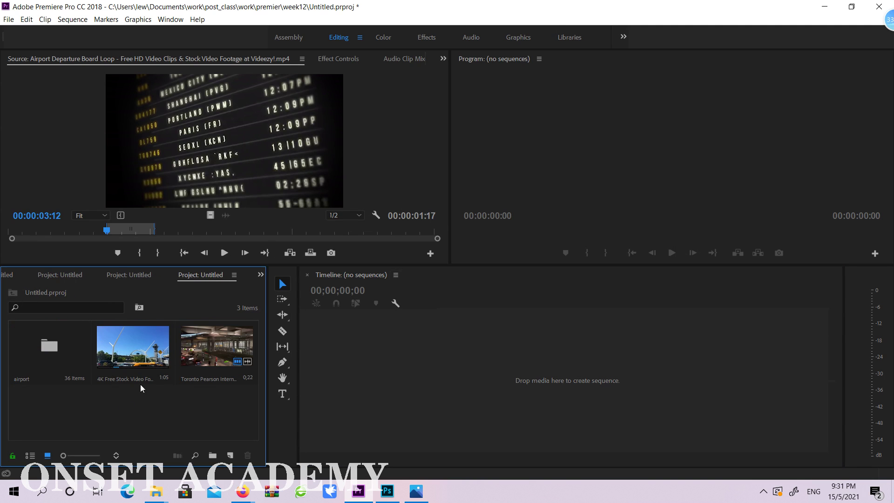
double_click(219, 350)
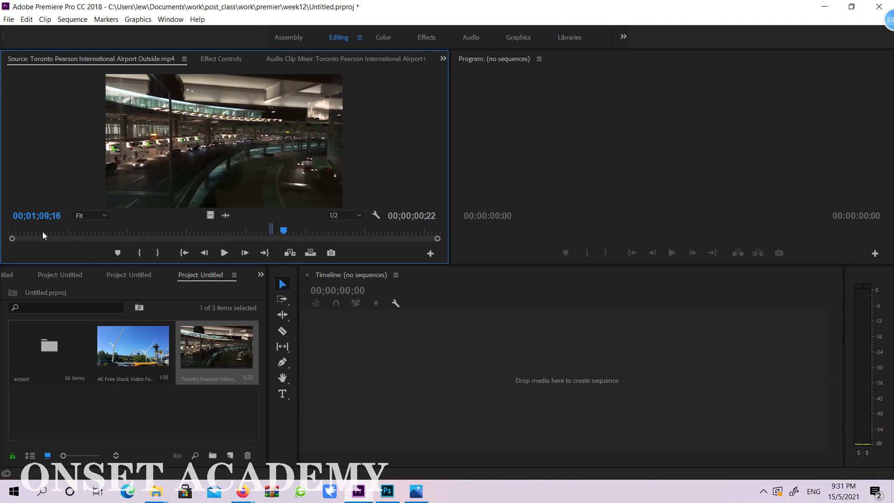
Step: Create a new sequence from the trimmed Toronto Pearson International Airport Outside clip
drag(43, 232, 267, 236)
drag(240, 343, 438, 351)
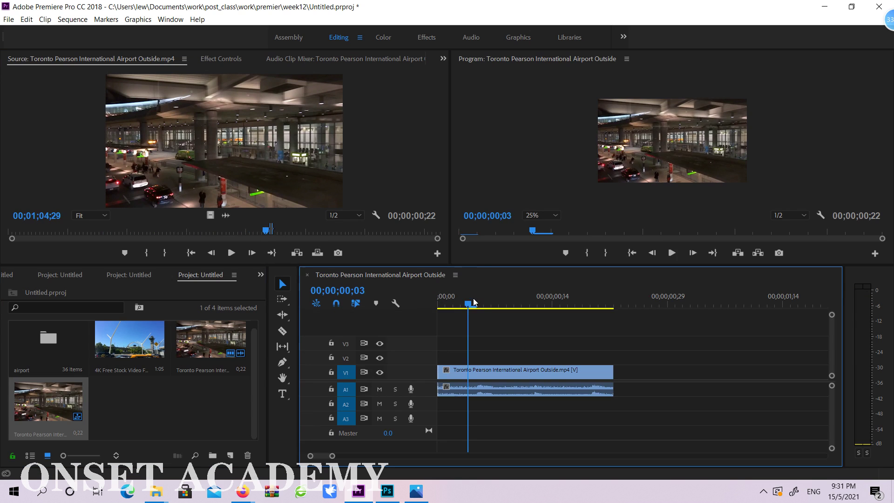
Step: Check the new sequence's frame size and timebase settings, leaving them as they are, and play the sequence from its start
click(72, 20)
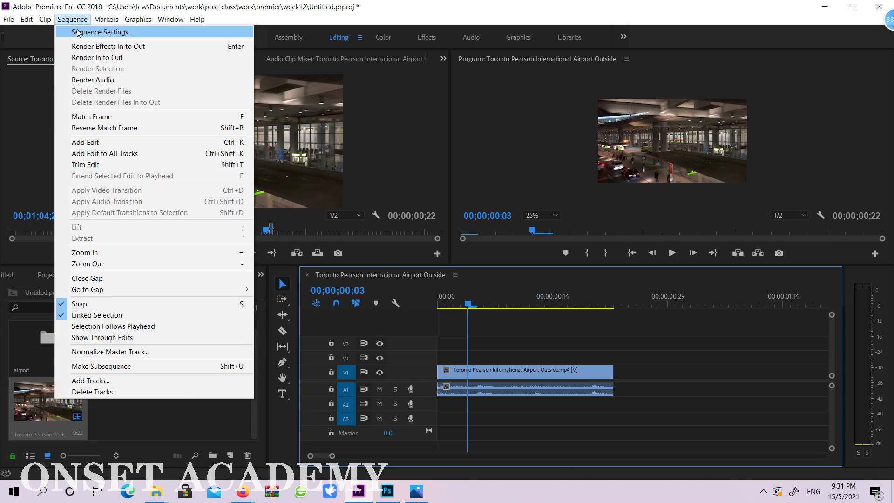
click(75, 30)
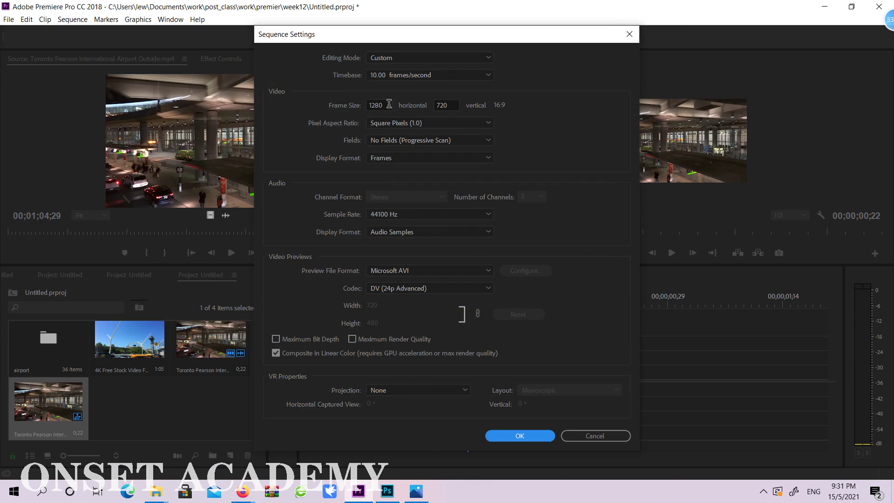
click(619, 438)
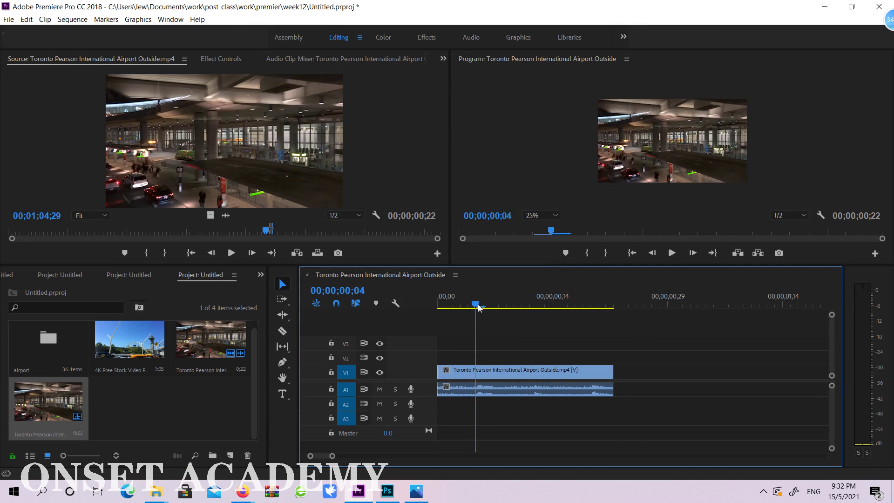
drag(478, 308, 412, 298)
click(672, 253)
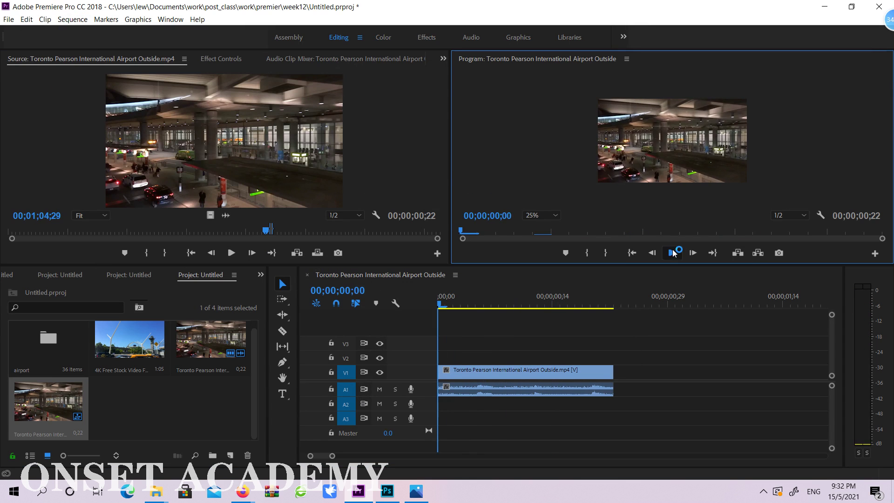
Step: Add the trimmed Tourists Moving Through Airport clip from the airport bin directly after the Toronto Pearson clip on V1
click(166, 384)
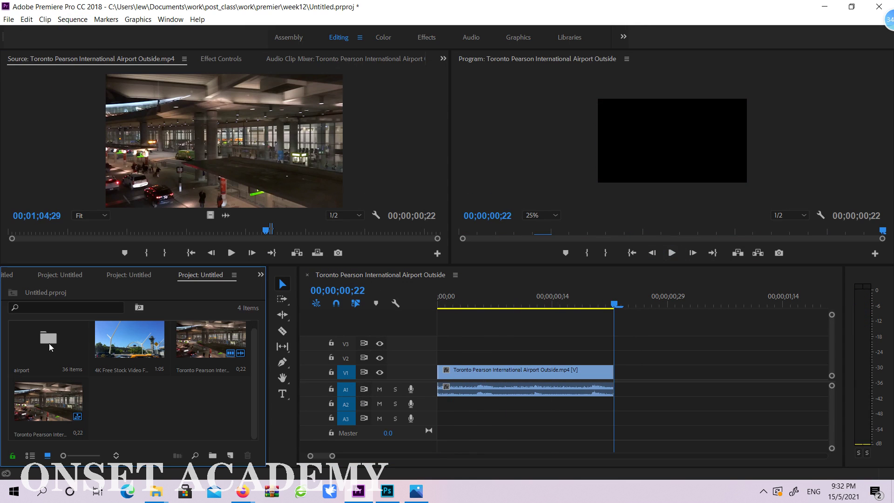
double_click(51, 339)
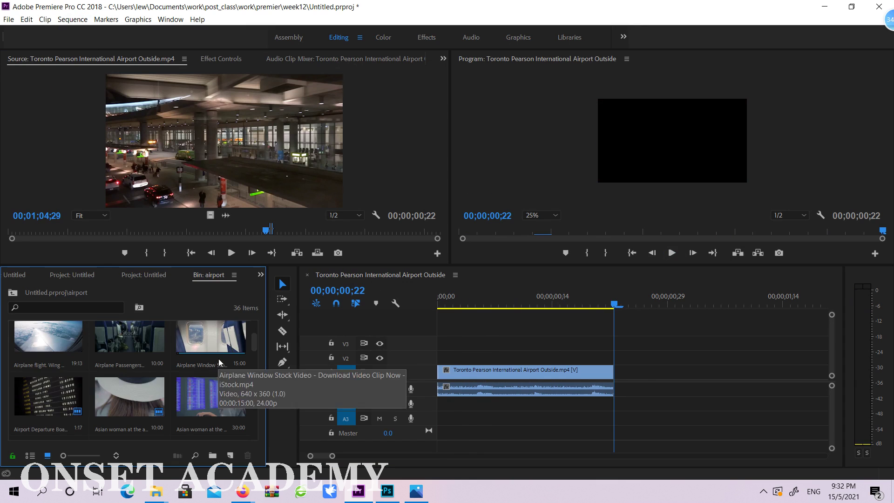
scroll(231, 347, up, 3)
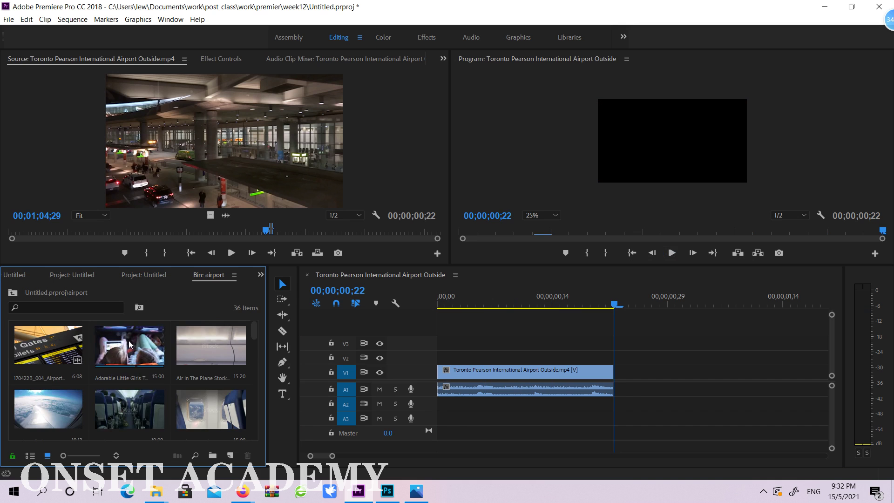
scroll(142, 347, down, 3)
scroll(142, 348, down, 5)
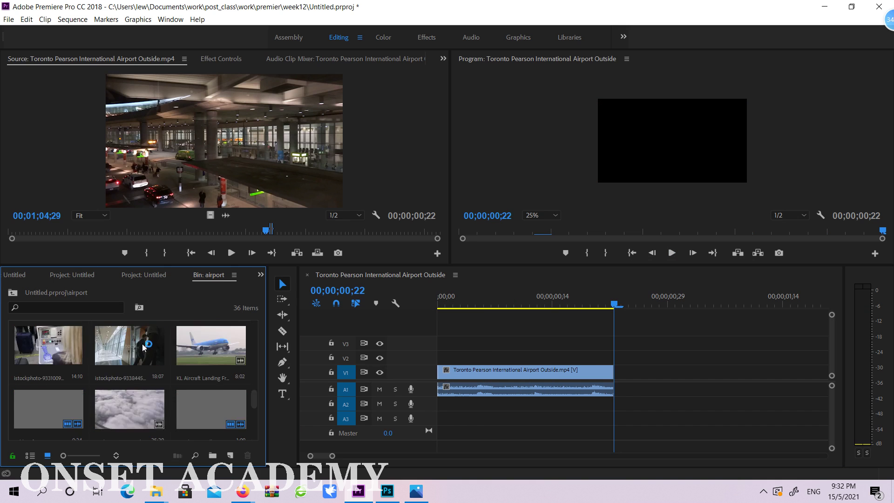
scroll(142, 345, down, 2)
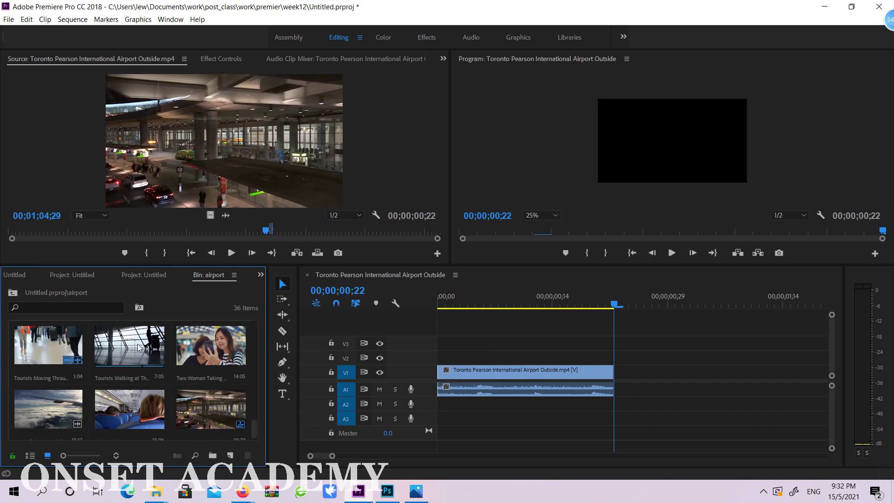
double_click(40, 358)
drag(45, 358, 616, 372)
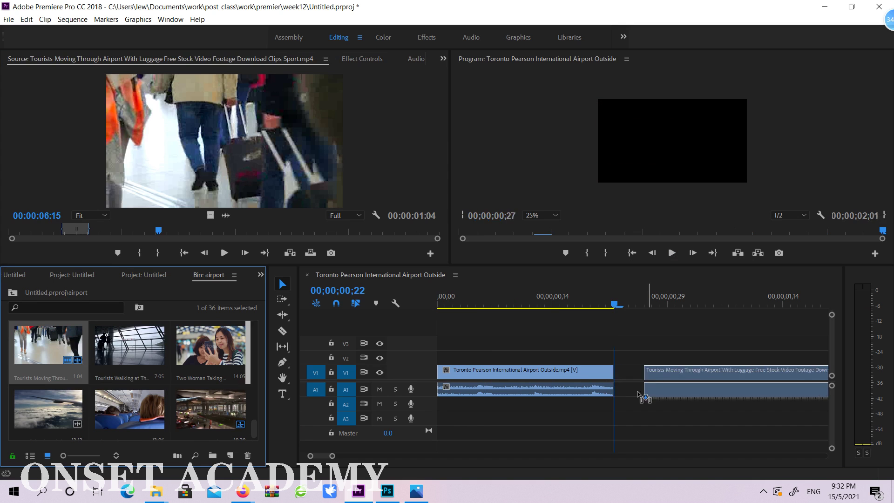
click(309, 457)
drag(332, 456, 364, 456)
Step: Scale the Tourists Moving Through Airport clip up in the Program monitor to fill the frame, and check a later frame
drag(455, 303, 509, 307)
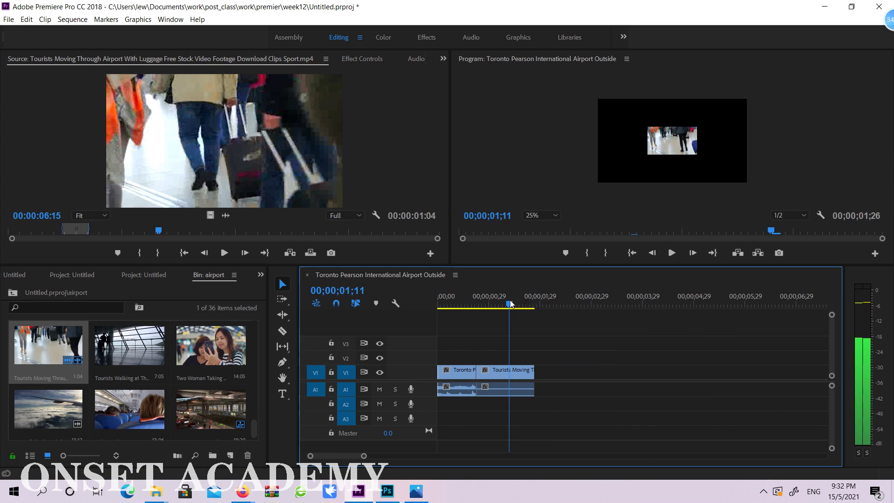
click(655, 129)
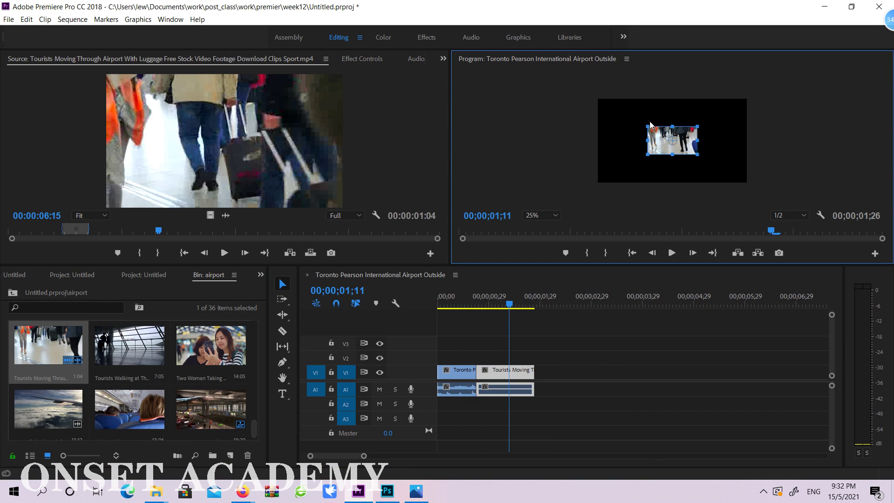
drag(647, 154, 600, 182)
drag(502, 304, 525, 303)
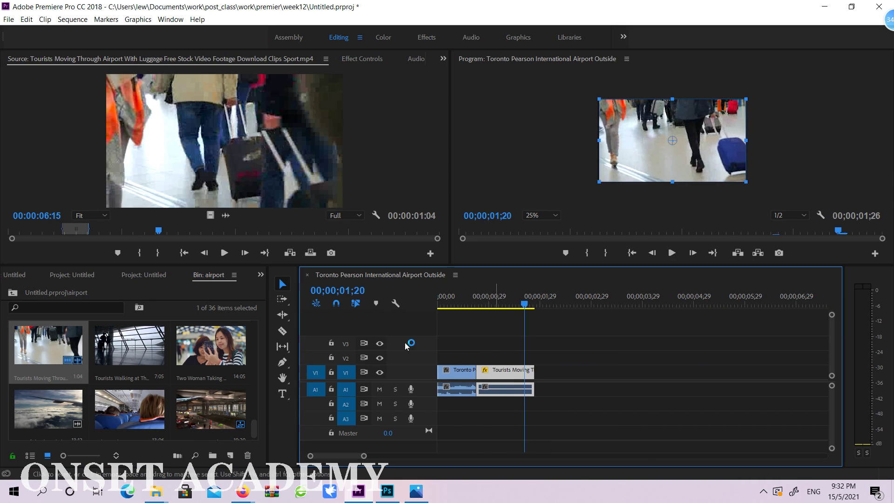
Step: Add the trimmed "People are walking on" clip from the airport bin directly after the Tourists Moving clip on V1
scroll(181, 370, down, 4)
scroll(180, 368, down, 5)
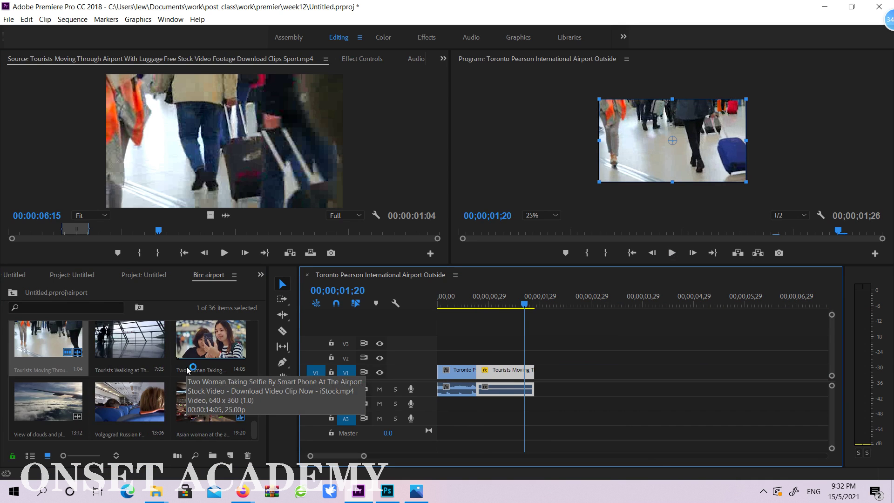
scroll(191, 369, down, 3)
scroll(198, 371, down, 2)
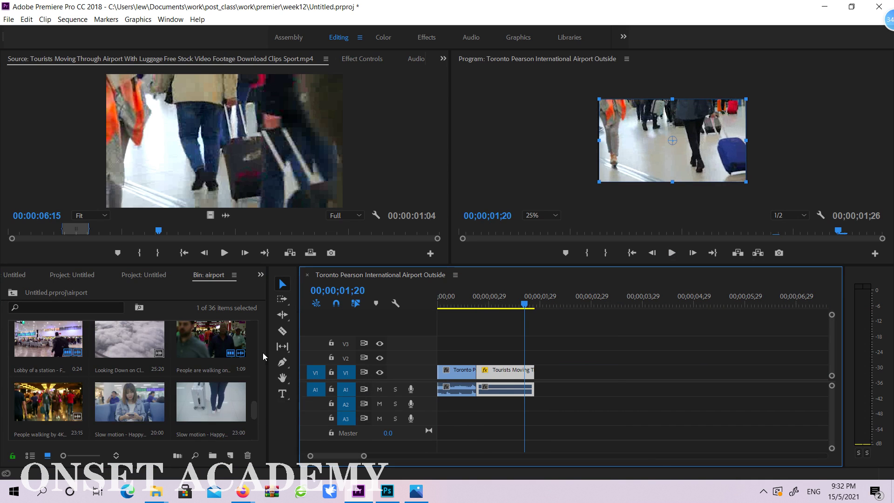
drag(222, 335, 540, 370)
Step: Scale the "People are walking on" clip up in the Program monitor to fill the frame, and check a later frame
click(533, 303)
key(space)
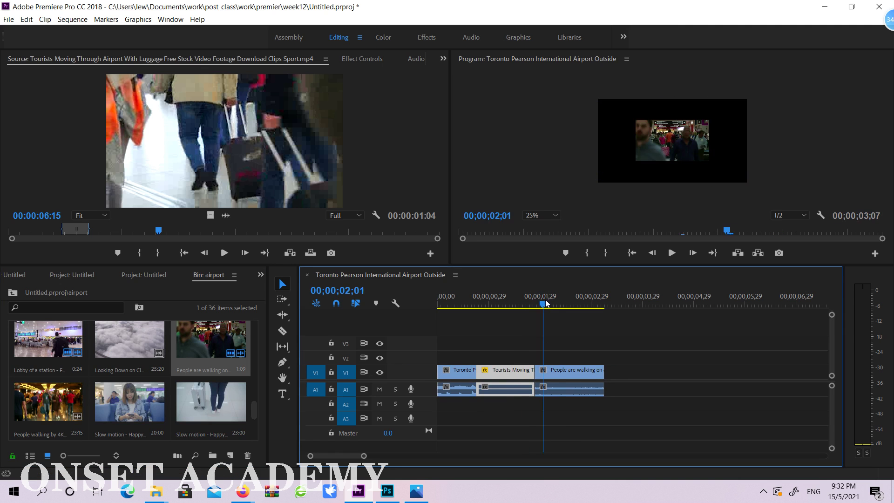
click(679, 134)
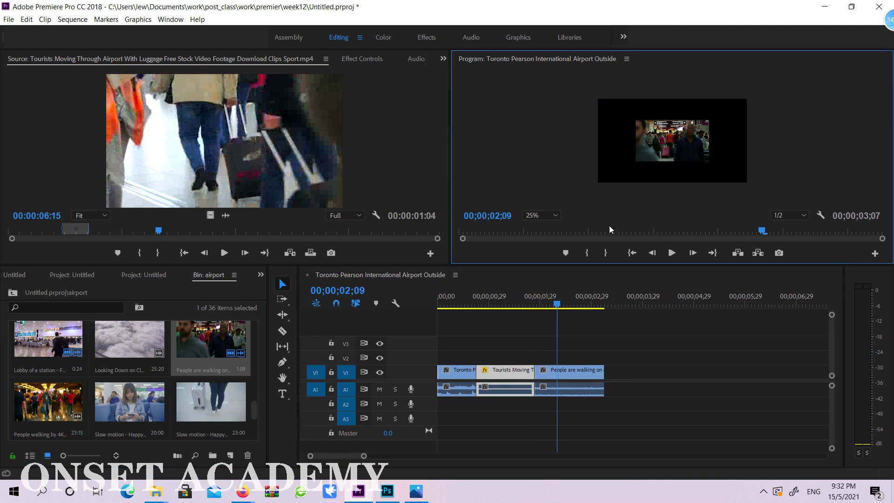
click(568, 373)
click(663, 143)
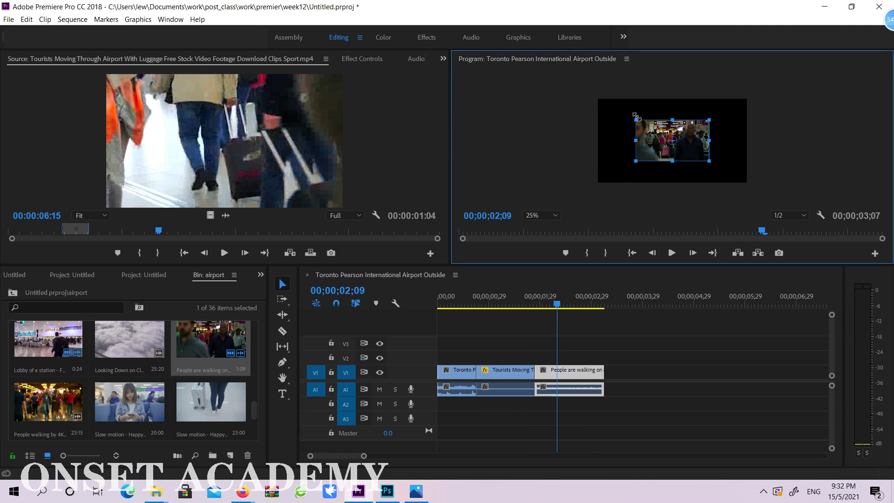
drag(636, 115, 592, 94)
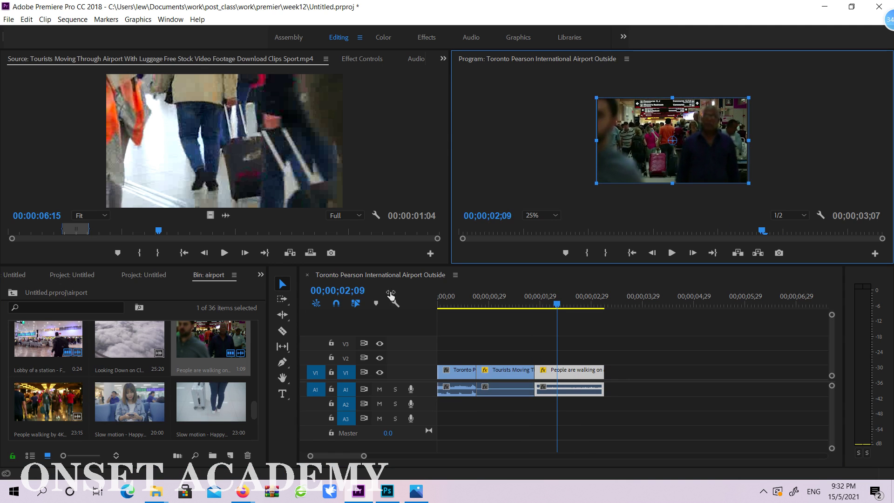
click(581, 306)
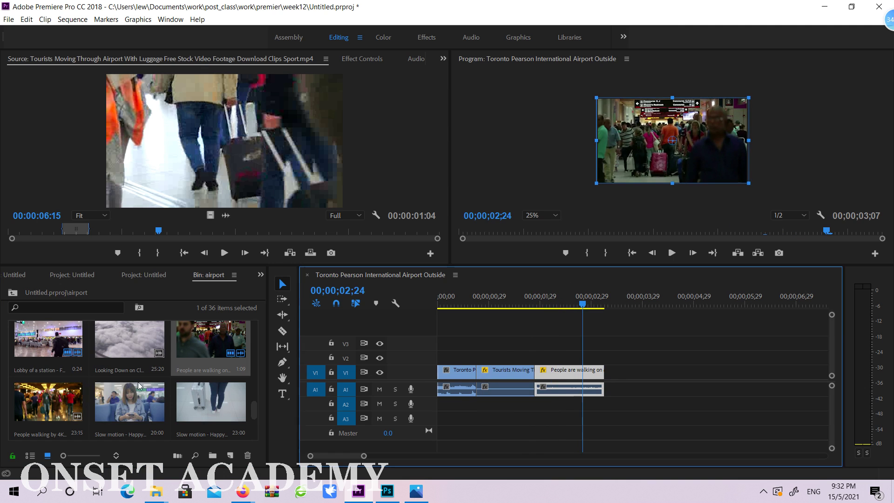
Step: Append the trimmed Lobby of a station clip to the end of the sequence and scale it up to fill the frame
double_click(54, 344)
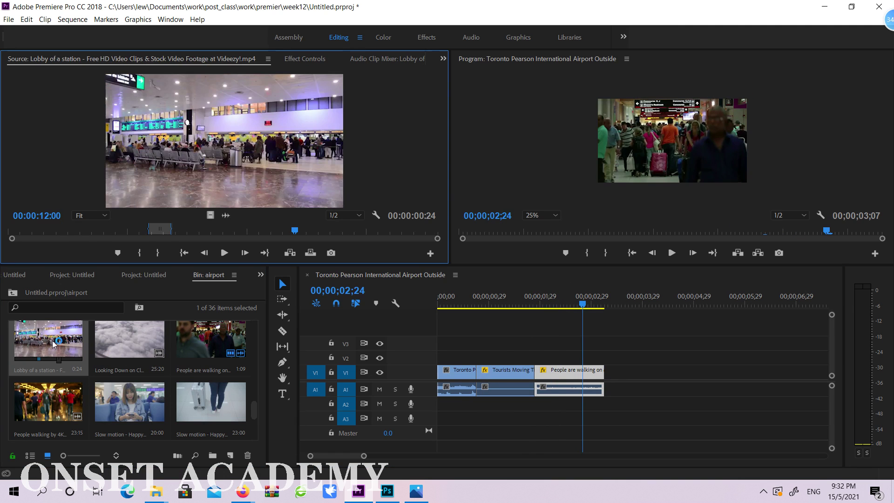
drag(55, 326, 605, 370)
drag(605, 305, 615, 305)
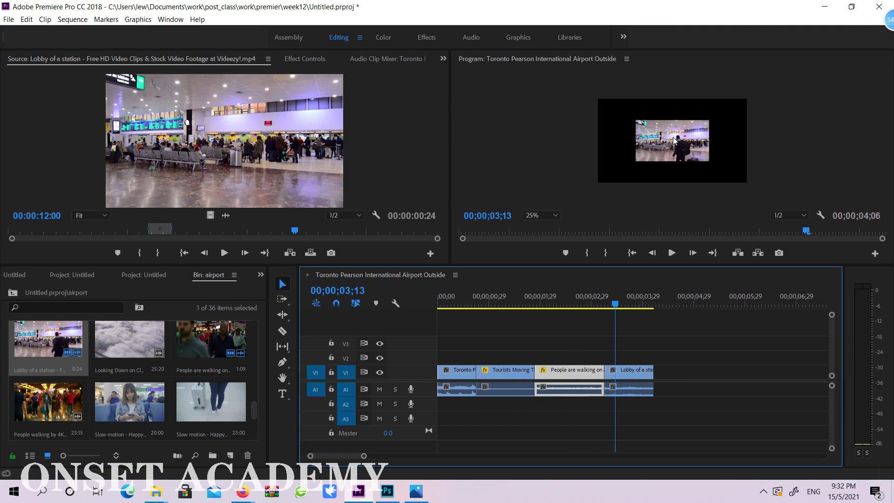
click(676, 135)
drag(630, 117, 605, 94)
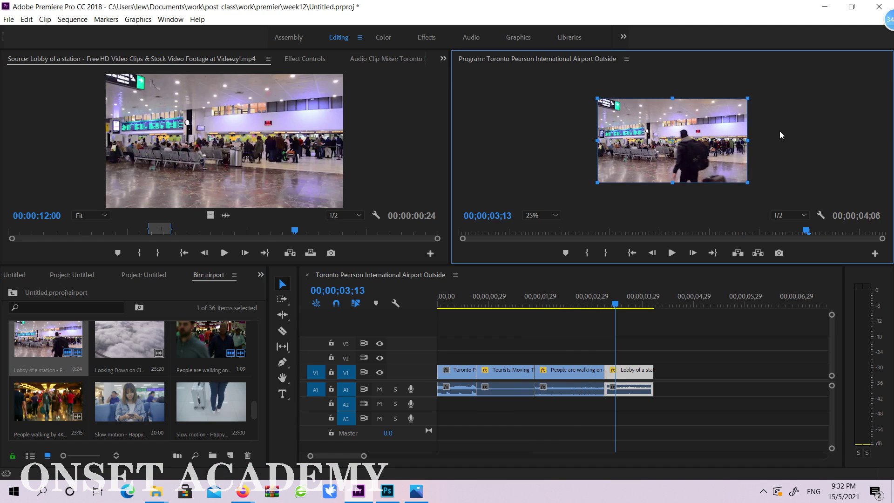
Step: Preview the istockphoto-600583416 flight board clip, and append the trimmed Airport Departure Board Loop clip after the lobby clip on V1
scroll(209, 381, up, 5)
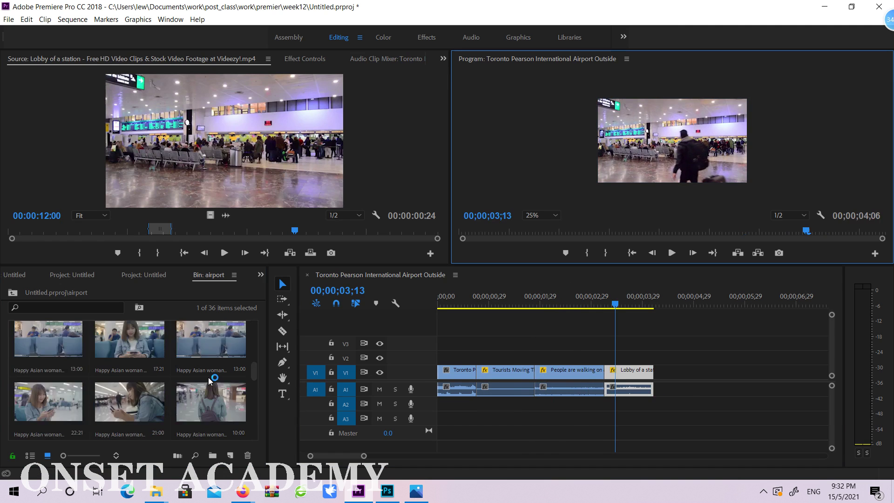
double_click(48, 398)
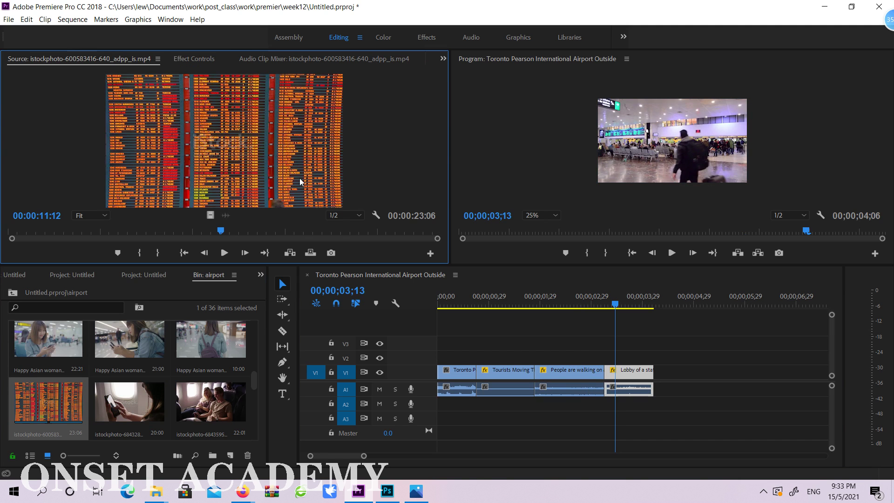
scroll(94, 400, up, 5)
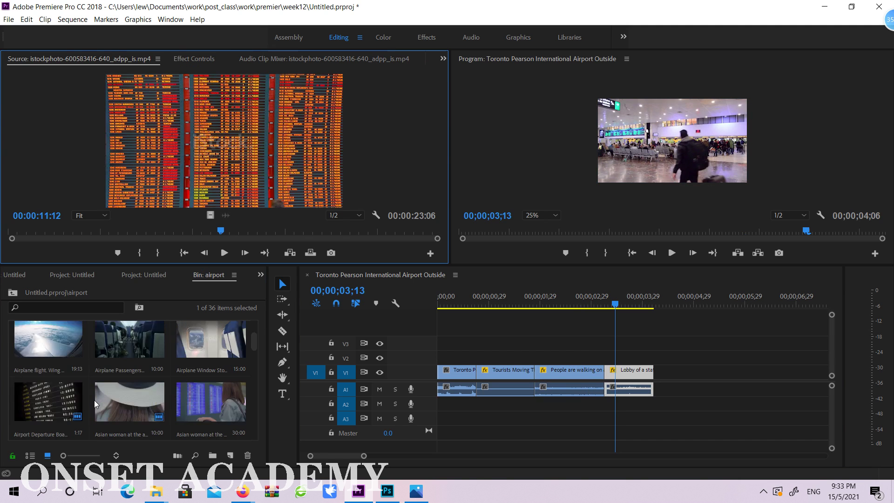
click(51, 333)
double_click(50, 333)
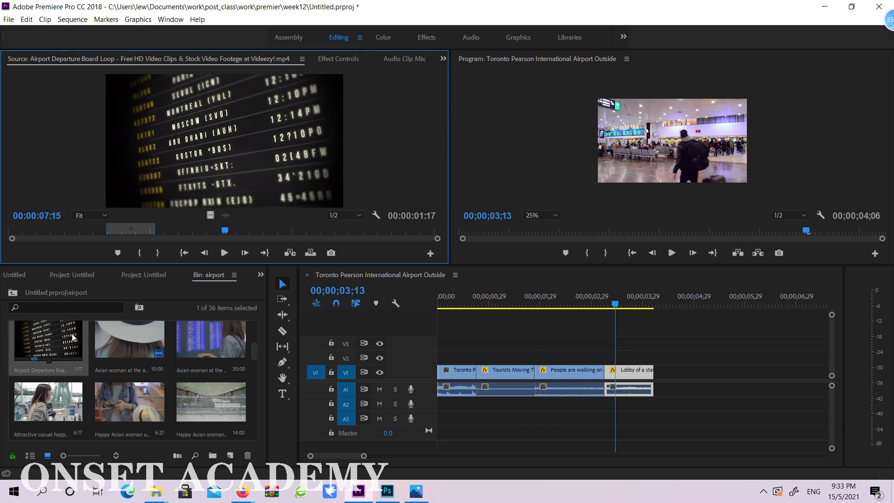
drag(73, 337, 657, 371)
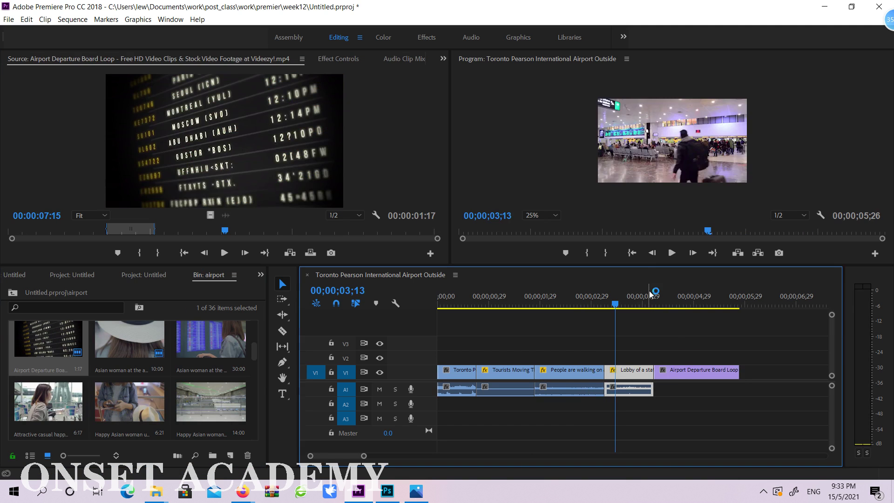
Step: Scale the Airport Departure Board Loop clip up in the Program monitor to fill the frame
drag(652, 294, 676, 296)
click(667, 135)
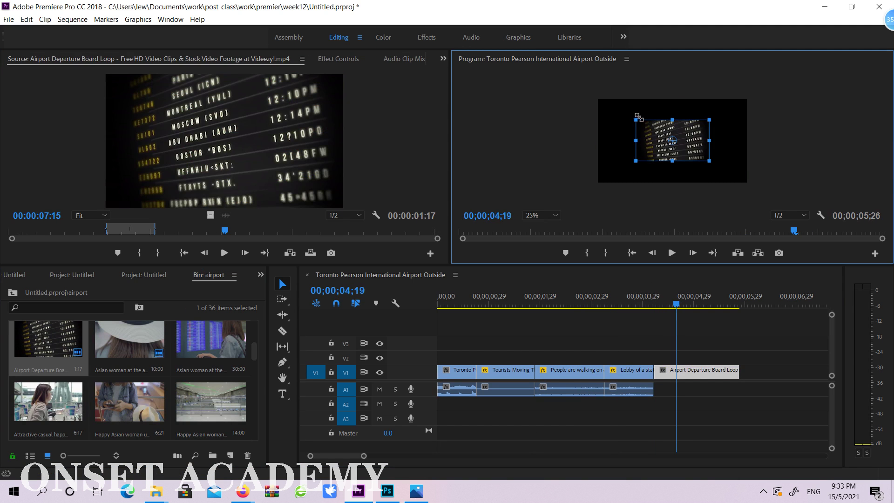
drag(639, 117, 594, 96)
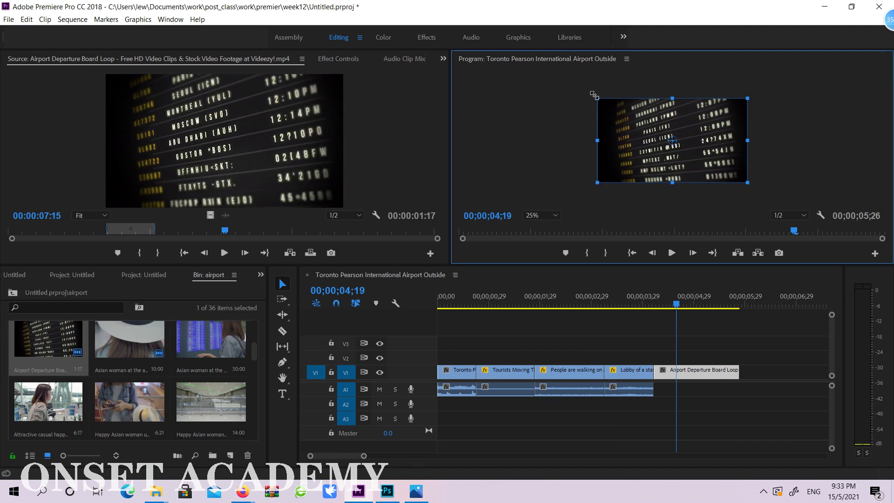
Step: Open the "Asian woman at the airport2" clip from the airport bin and mark it from 00:00:02:16 to about 00:00:04:16
scroll(163, 346, up, 1)
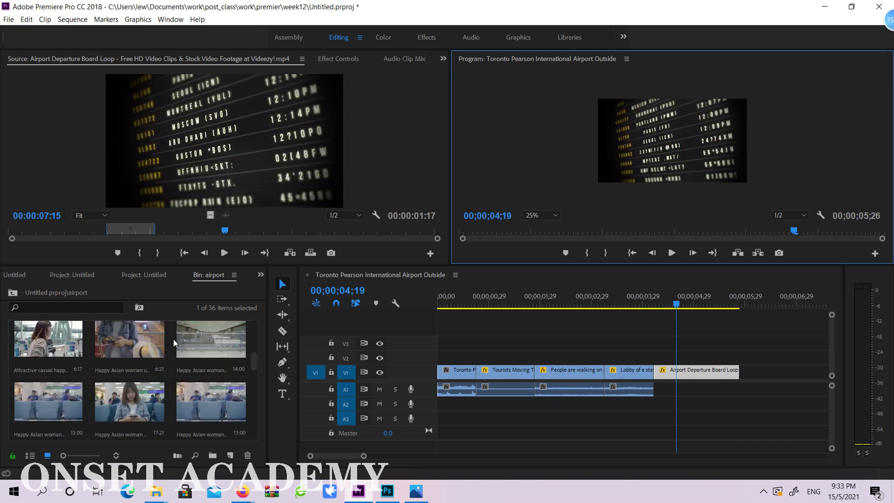
scroll(173, 338, up, 1)
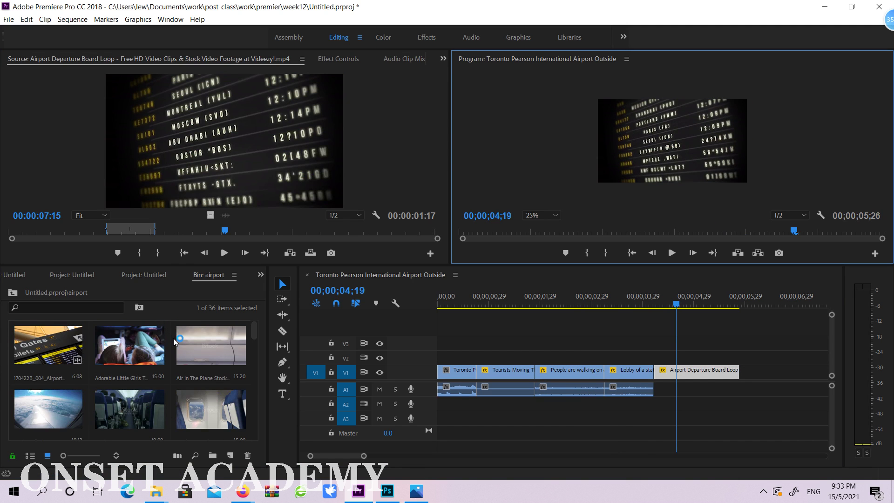
scroll(174, 338, down, 2)
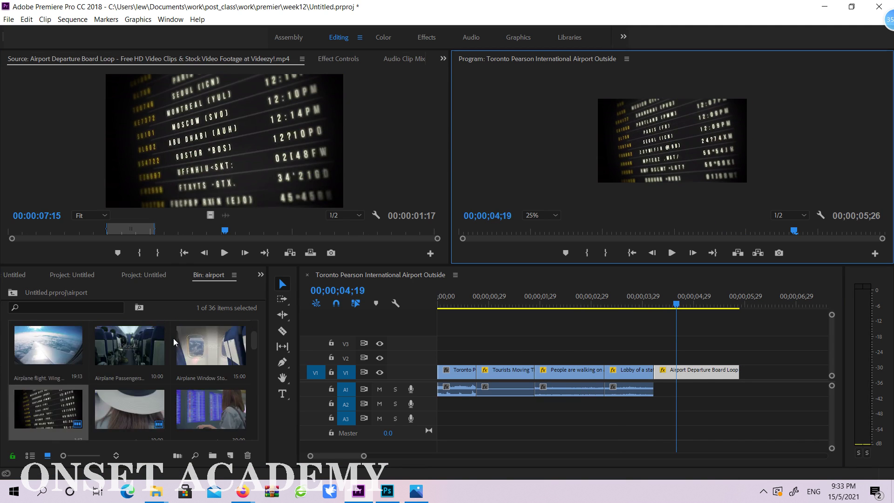
scroll(219, 350, up, 1)
double_click(225, 416)
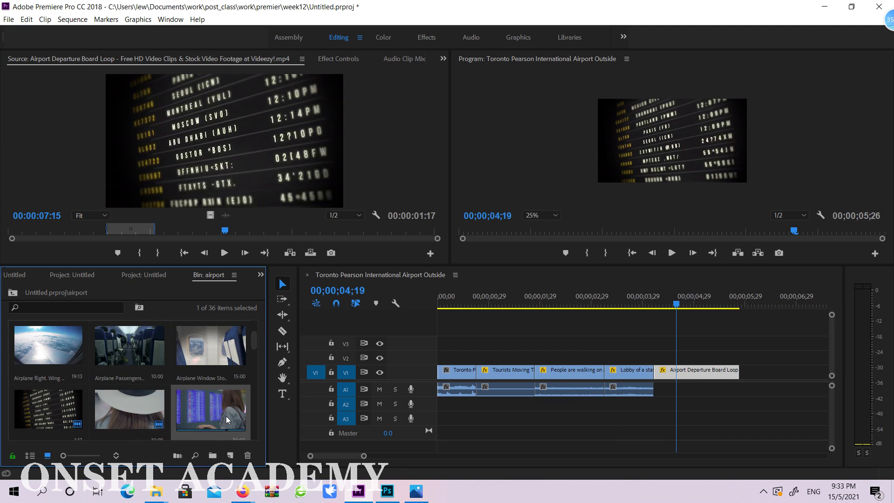
drag(171, 231, 47, 271)
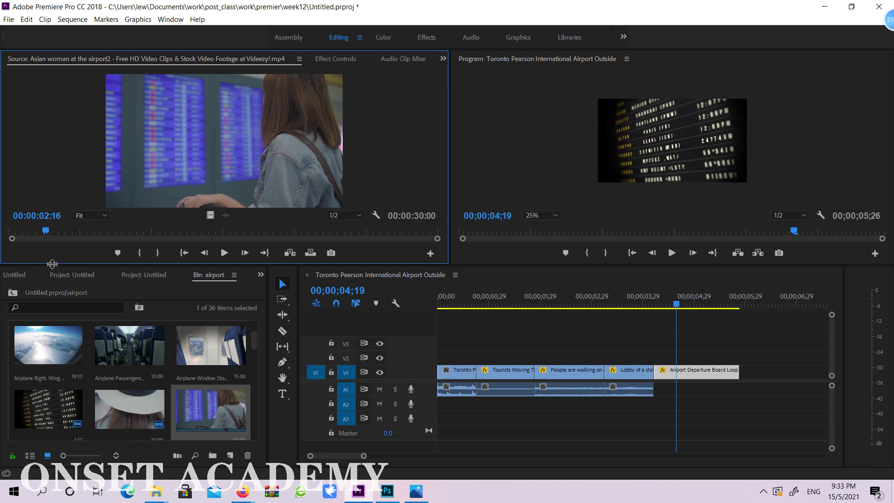
key(i)
drag(47, 230, 74, 234)
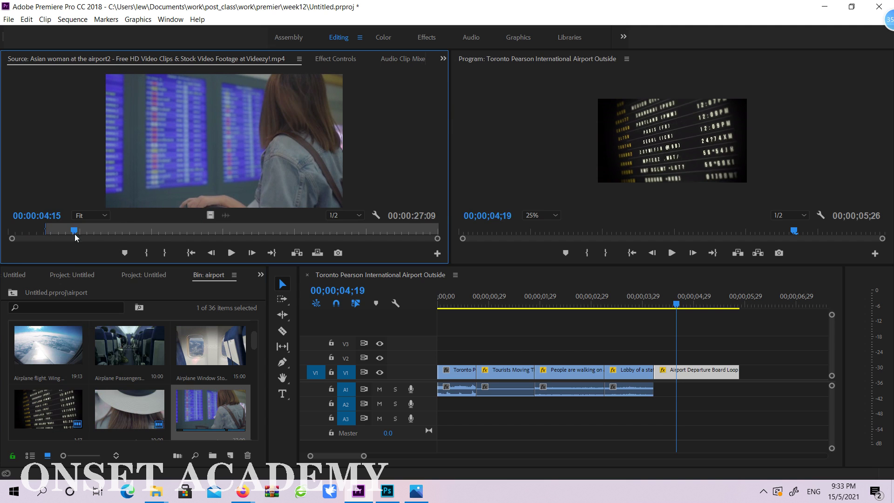
key(o)
Step: Append the trimmed "Asian woman at the airport2" clip after the departure board clip on V1 and scale it up to fill the frame
drag(209, 394, 759, 372)
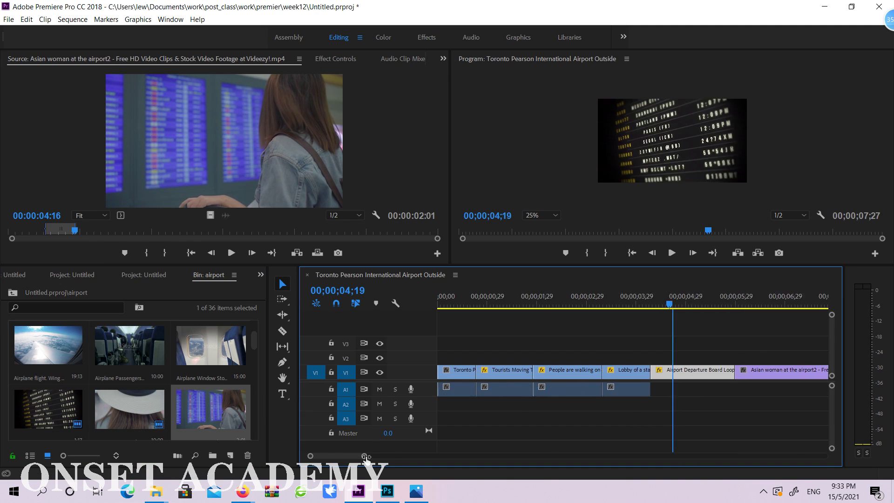
drag(365, 457, 390, 457)
click(585, 305)
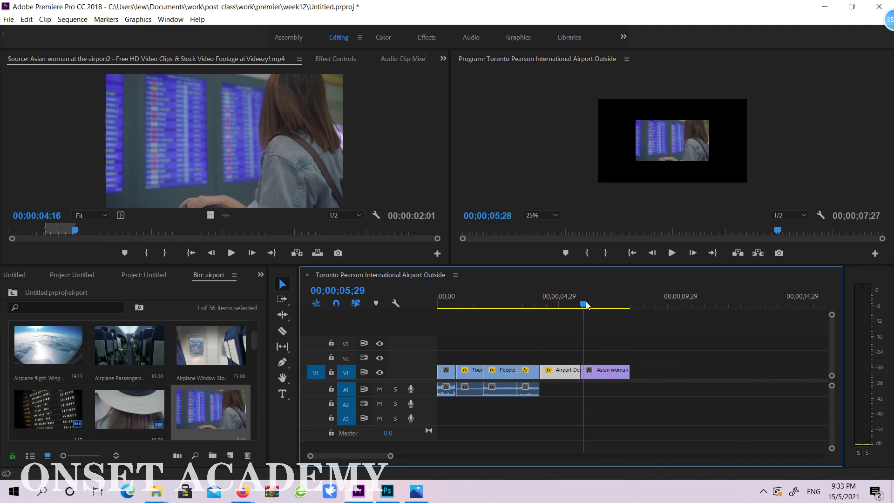
click(672, 136)
drag(636, 119, 597, 98)
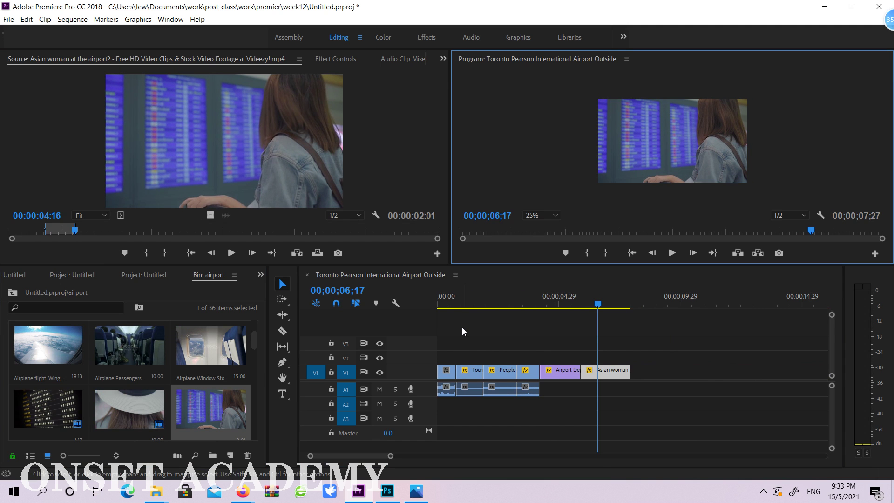
Step: Open the 170422B_004_Airport_UHD.mp4 clip from the airport bin and mark it from 00:00:03:05 to 00:00:03:20
scroll(202, 378, down, 3)
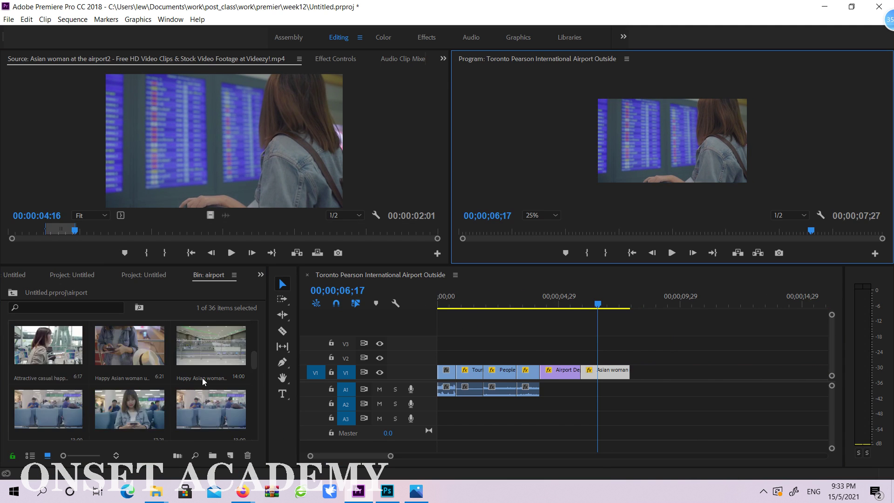
scroll(200, 375, down, 5)
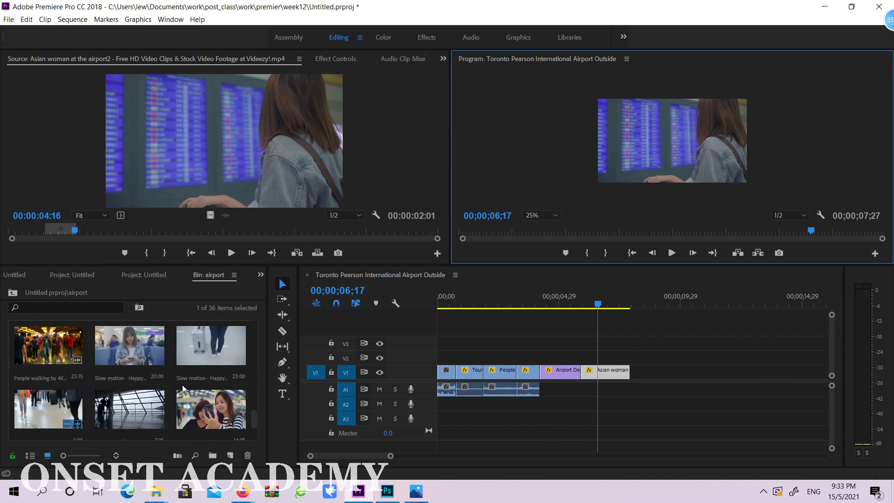
scroll(184, 381, up, 10)
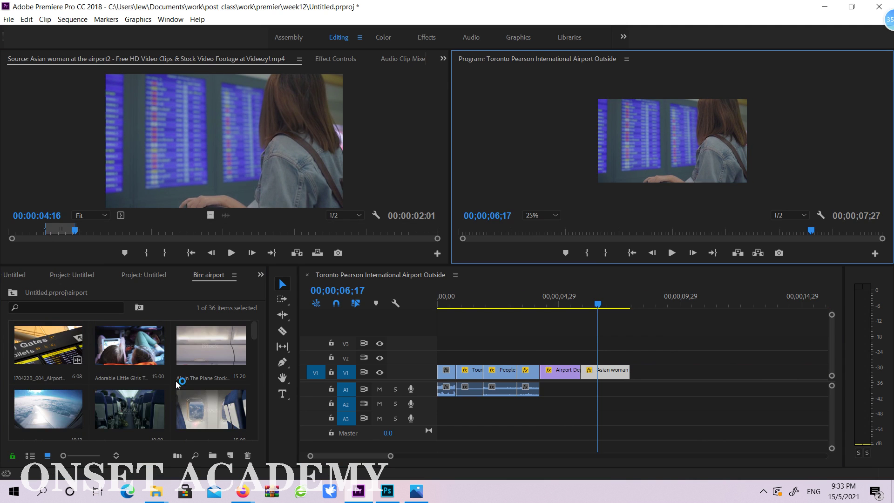
double_click(49, 346)
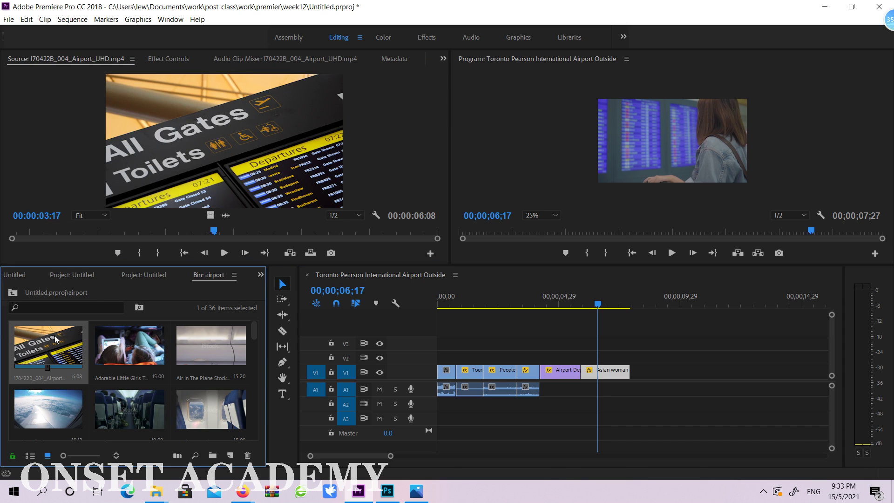
drag(215, 235, 181, 239)
key(i)
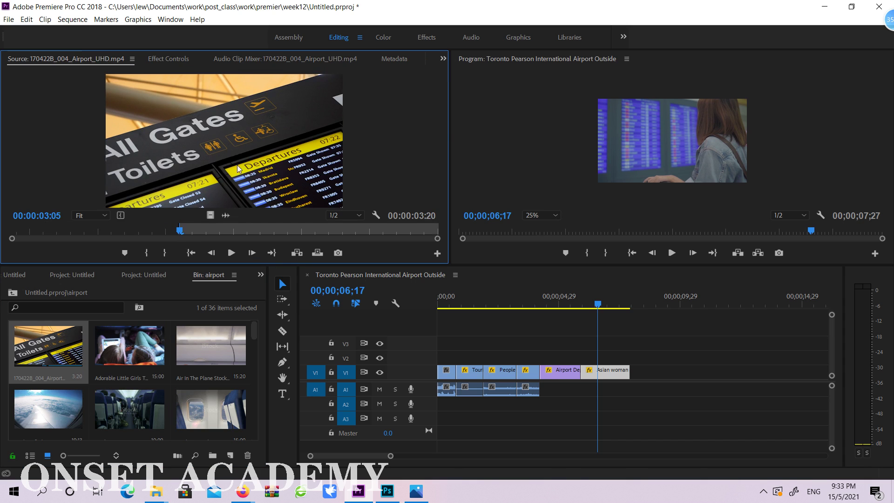
key(space)
key(space)
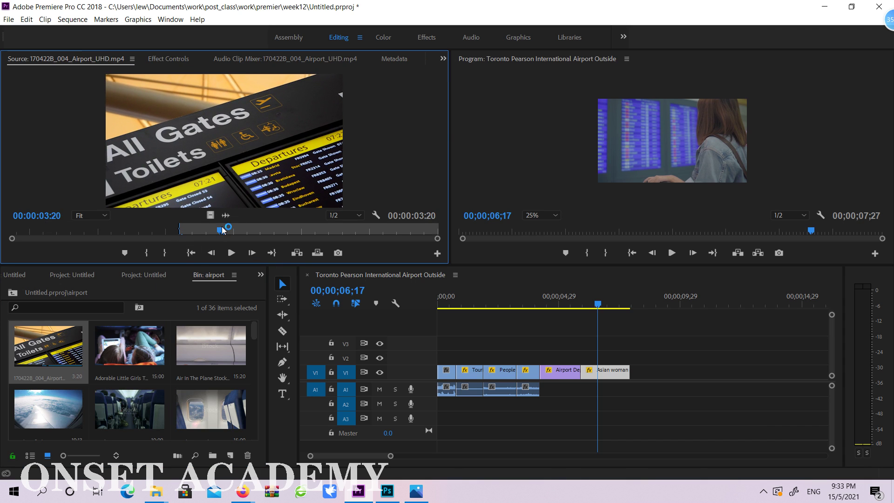
key(o)
Step: Append the trimmed 170422B_004_Airport_UHD.mp4 clip to the end of the sequence and scale it down to fit the frame
drag(58, 352, 634, 373)
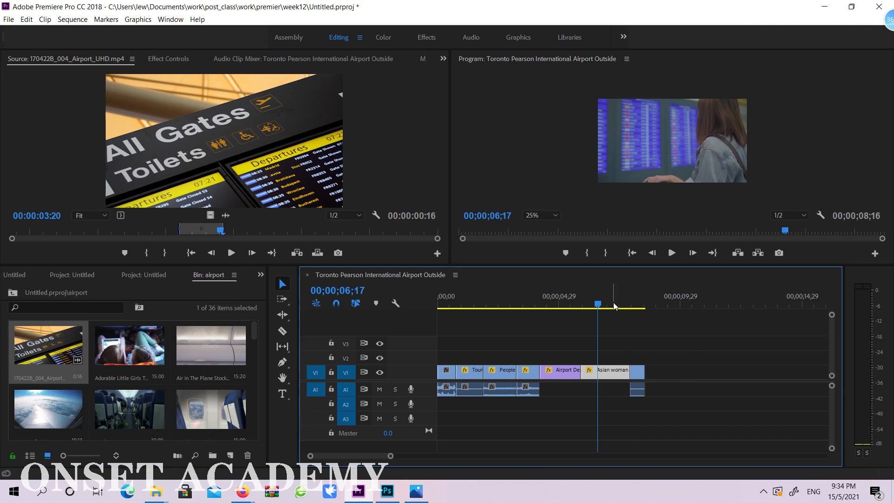
drag(610, 307, 639, 311)
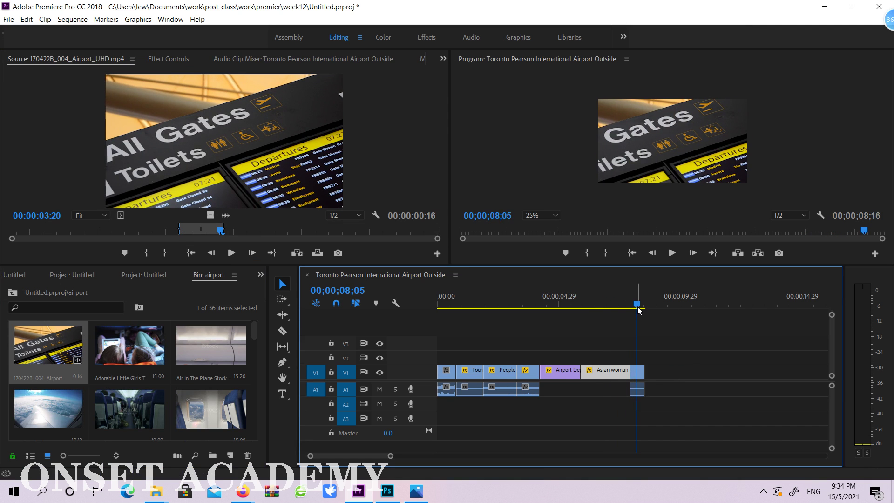
double_click(641, 382)
click(629, 152)
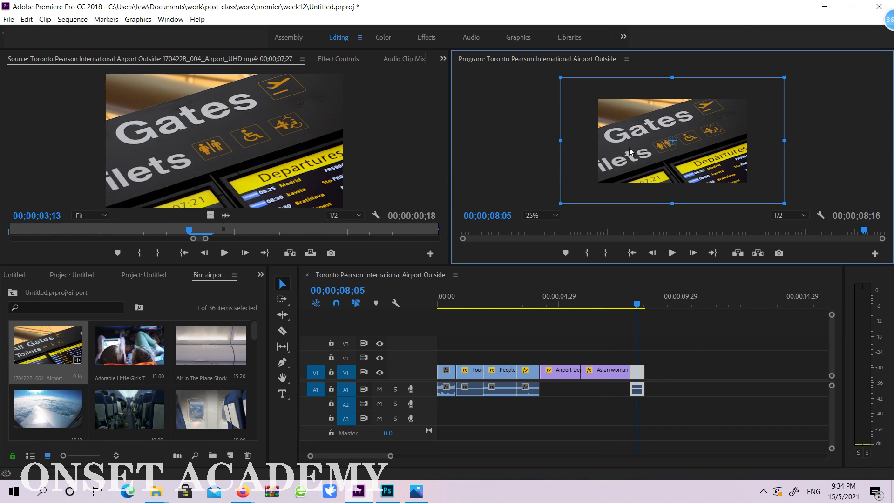
drag(559, 78, 605, 98)
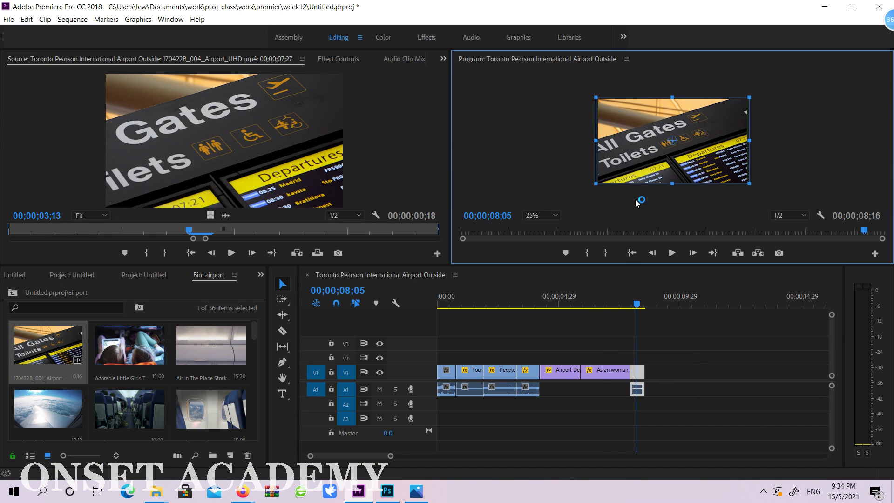
drag(628, 307, 642, 330)
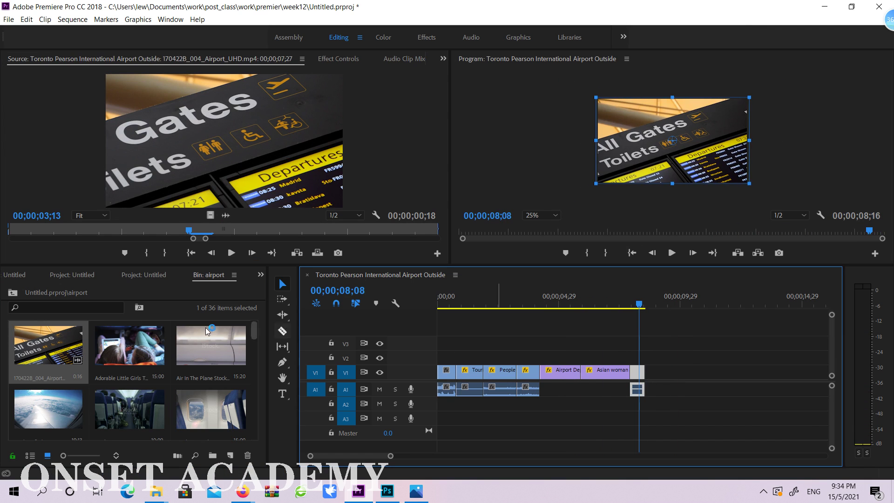
Step: Look through the airport bin for the next shot and preview the "Happy Asian woman using trolley or cart" clip
scroll(209, 332, down, 3)
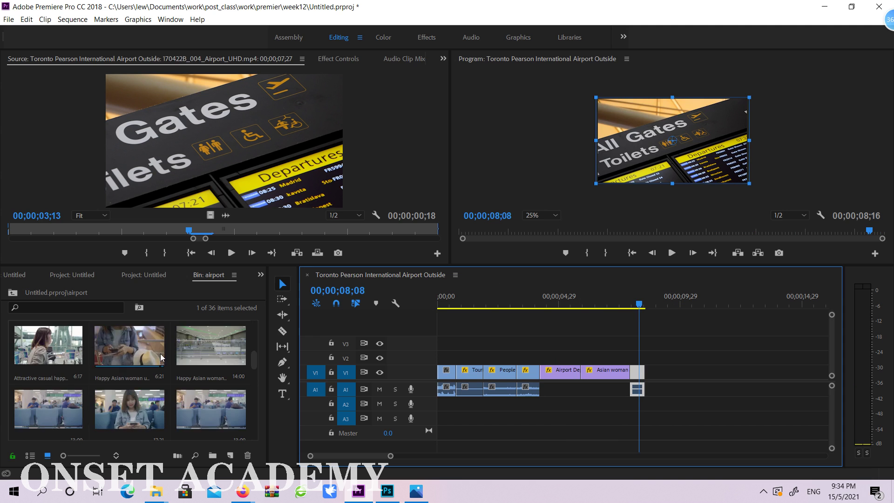
scroll(161, 358, down, 5)
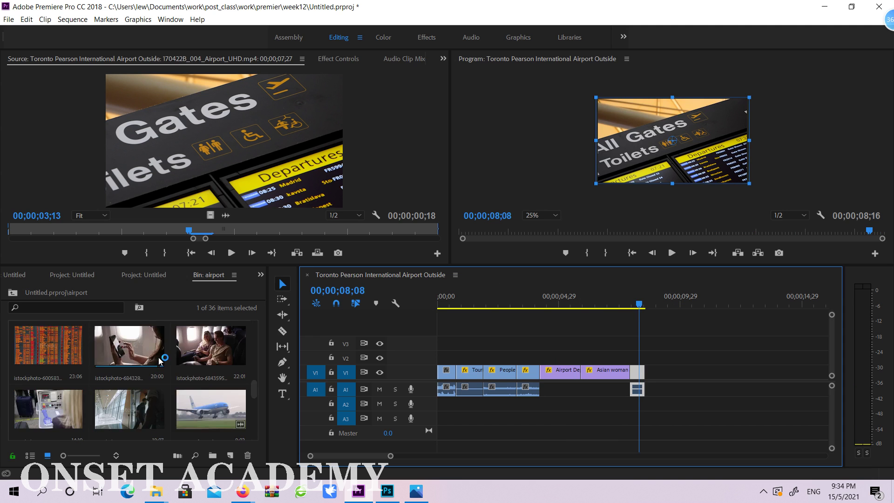
scroll(159, 361, up, 2)
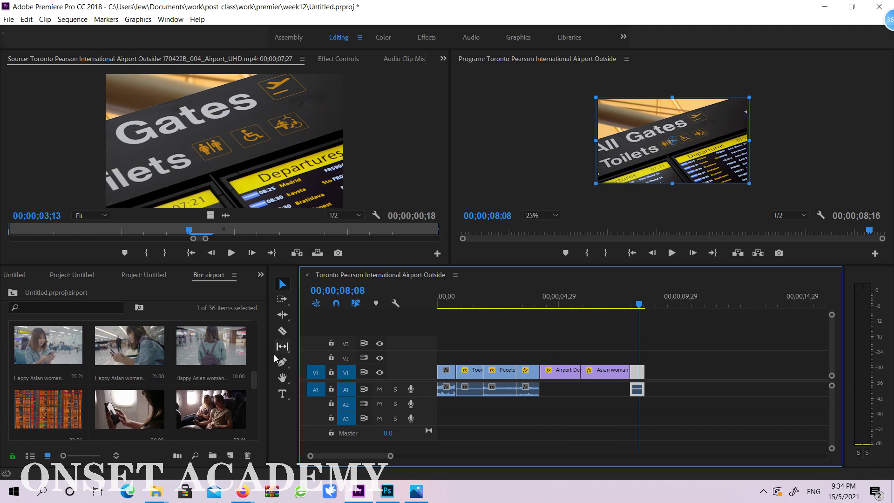
double_click(235, 350)
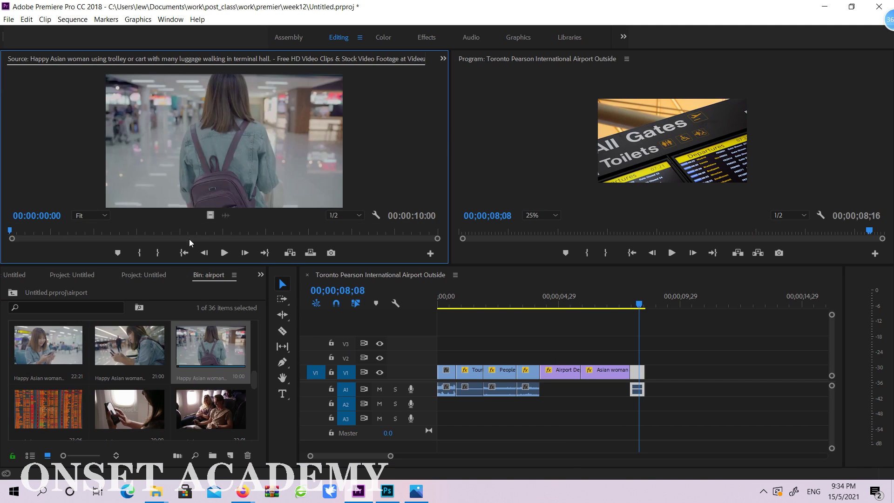
drag(192, 234, 166, 233)
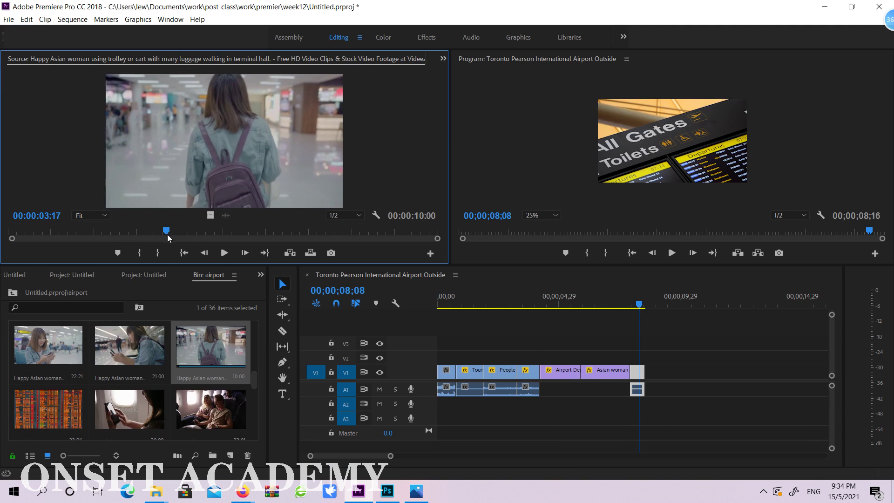
scroll(197, 351, up, 3)
scroll(197, 351, up, 2)
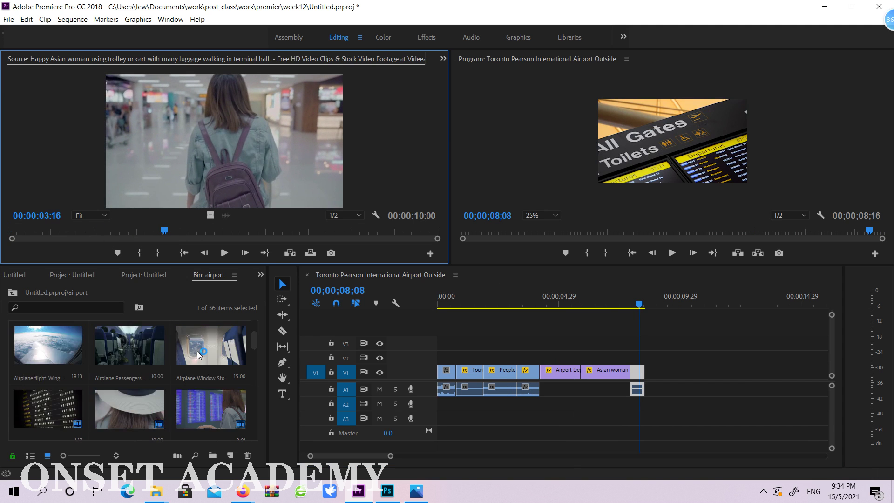
scroll(197, 351, down, 5)
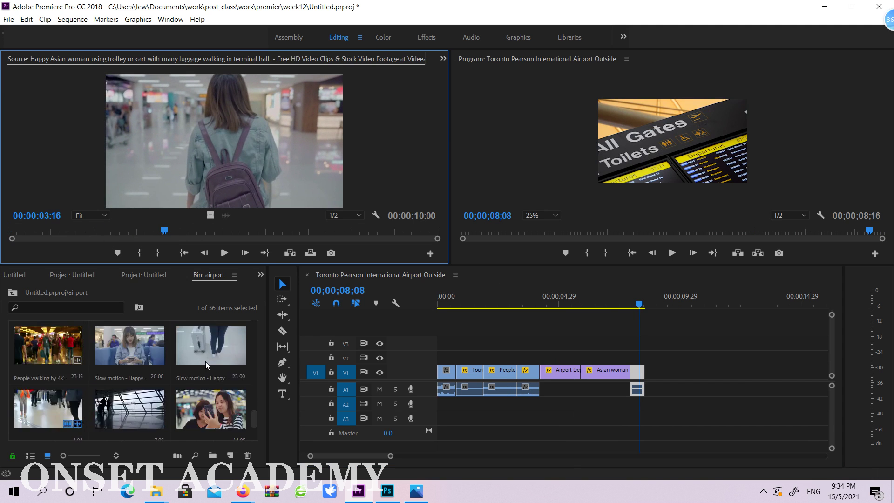
Step: Switch to the Videezy page in Firefox and look through its related airport clips for a suitable shot of the woman
mouse_move(243, 491)
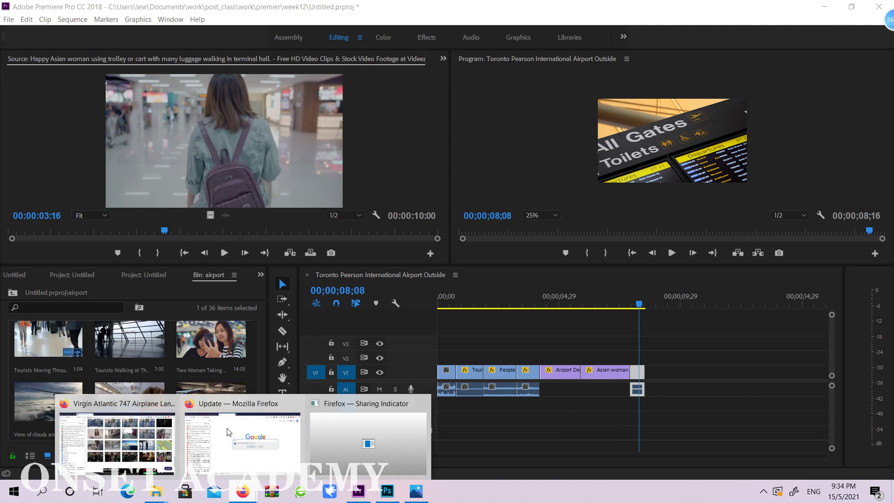
click(132, 404)
scroll(333, 348, up, 7)
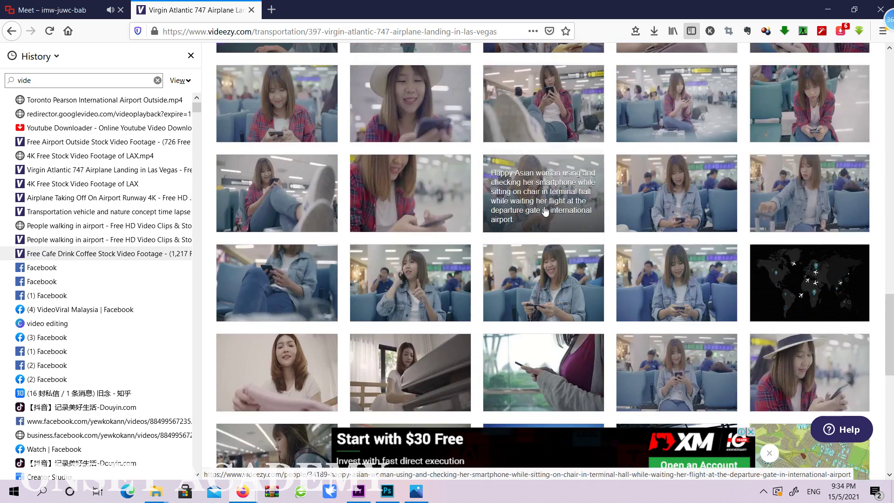
scroll(482, 273, up, 6)
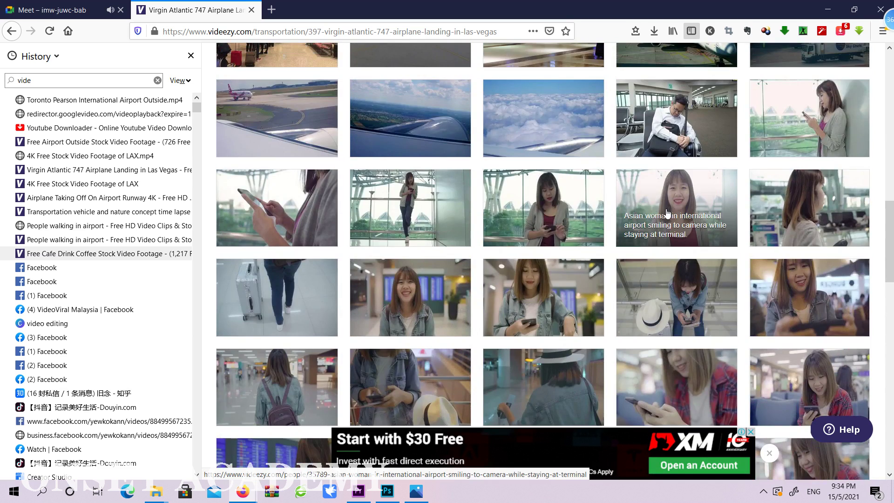
scroll(667, 213, up, 5)
scroll(671, 216, down, 5)
scroll(671, 216, down, 1)
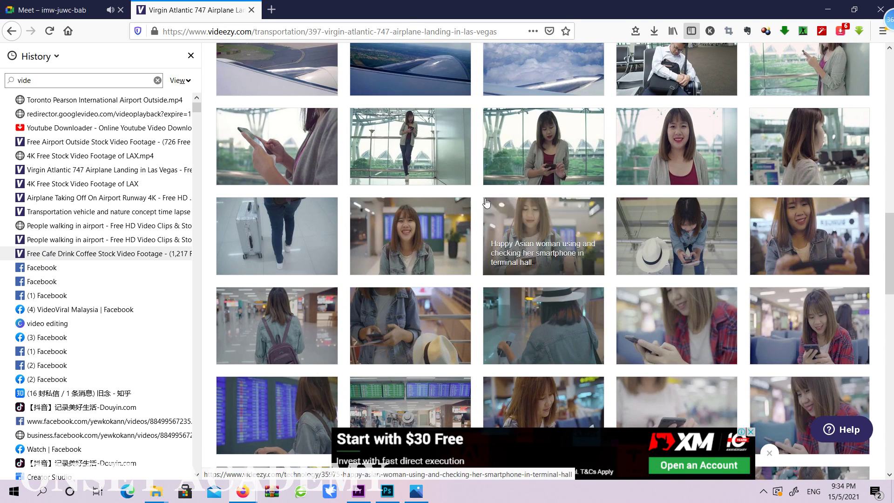
scroll(487, 203, down, 2)
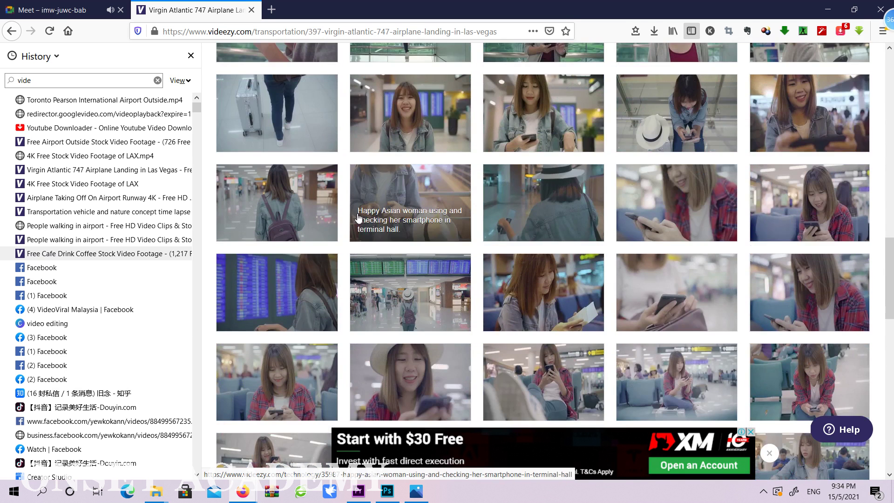
Step: Open the "Asian woman at the airport" clip page and look through its related clips for another shot of the woman
click(309, 282)
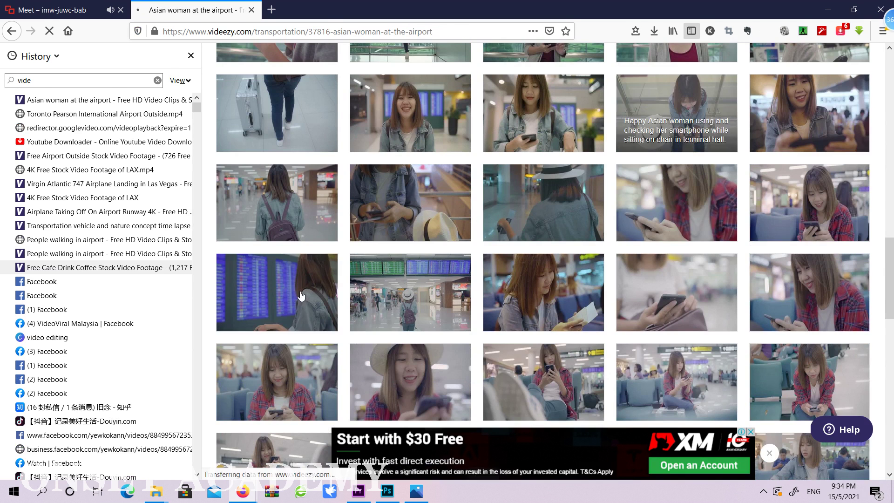
scroll(768, 163, down, 3)
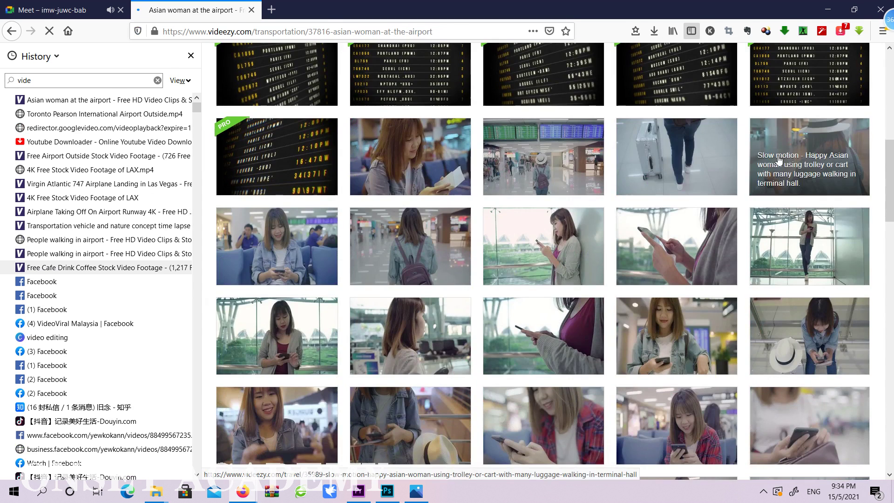
scroll(723, 186, down, 3)
scroll(724, 186, down, 7)
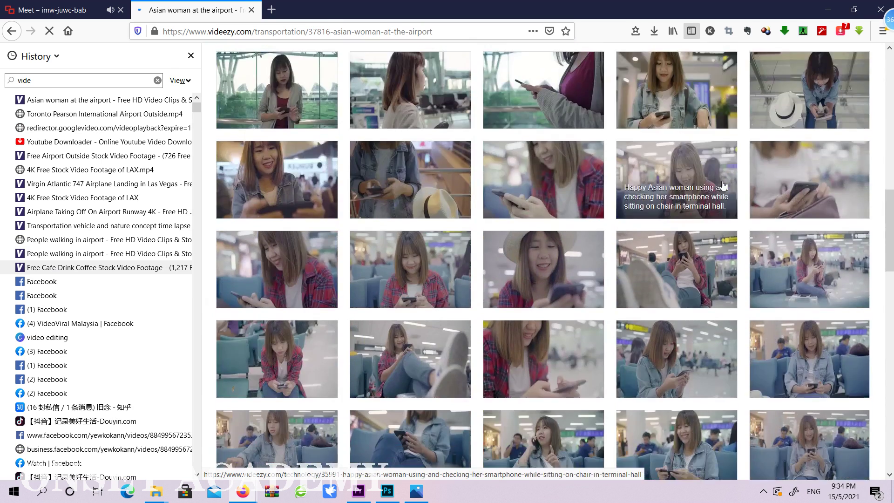
scroll(723, 186, down, 3)
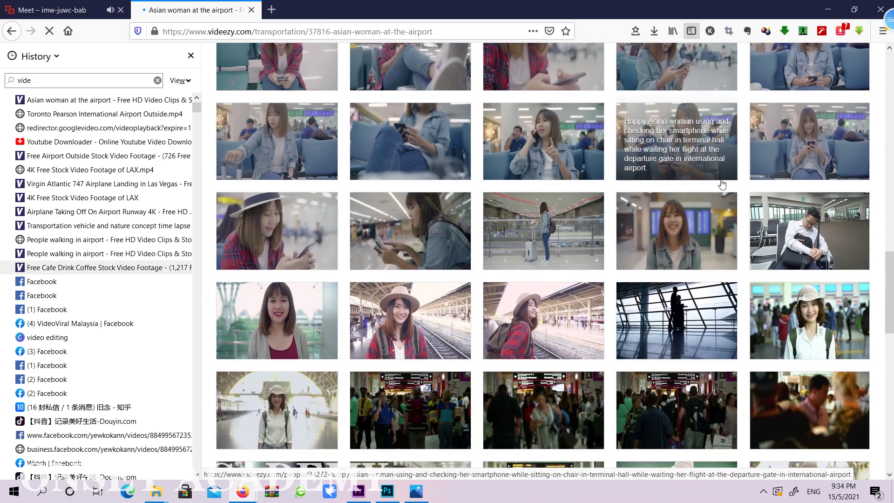
scroll(722, 184, down, 3)
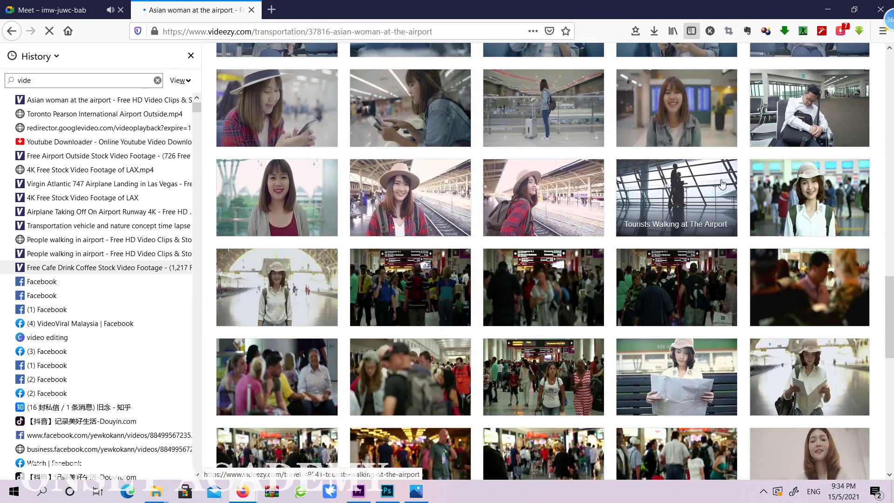
scroll(722, 184, up, 3)
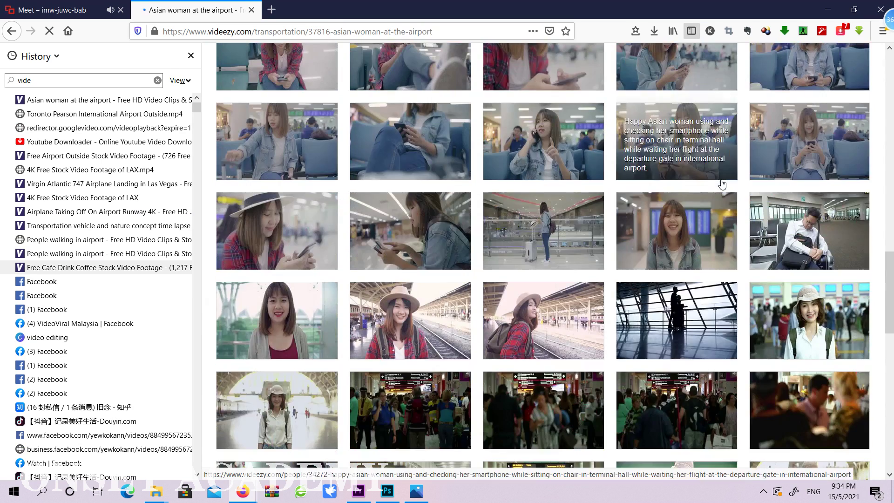
Step: Open the related clip of the woman standing with her suitcase at the terminal railing and preview it
click(573, 228)
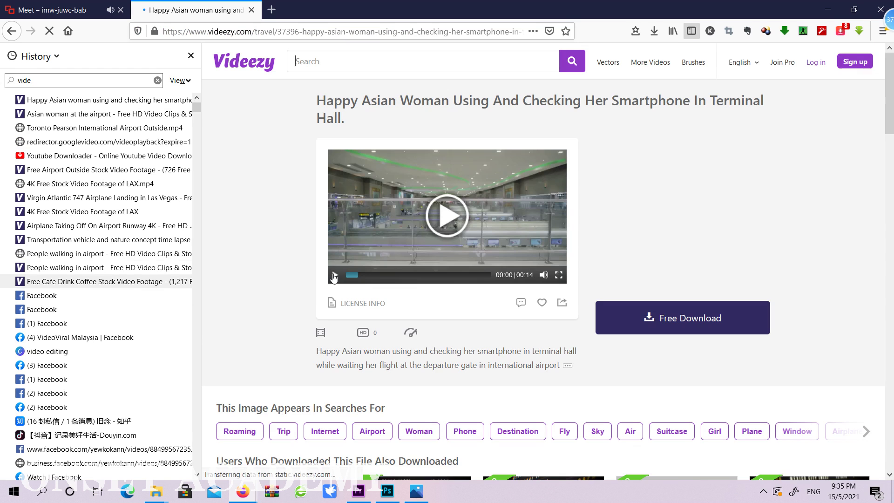
click(333, 276)
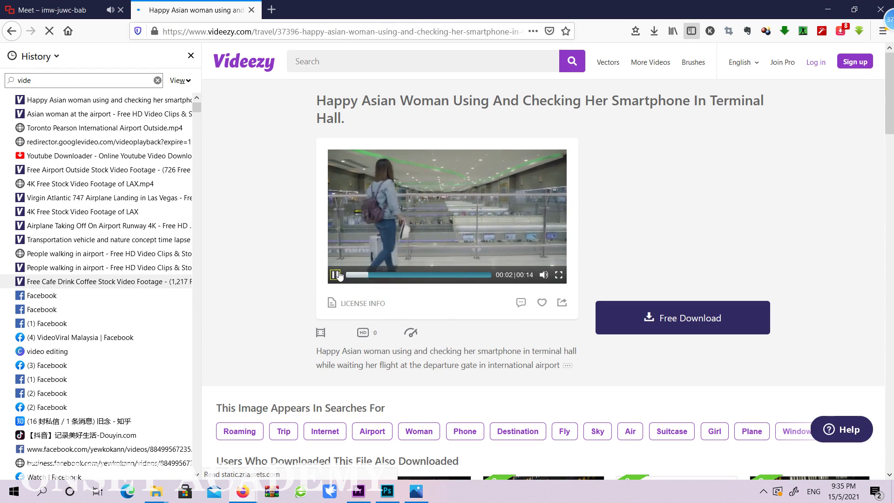
click(336, 275)
Step: Find the related clip of the woman in a denim jacket checking her smartphone in the terminal hall, open it and preview it
scroll(710, 203, down, 10)
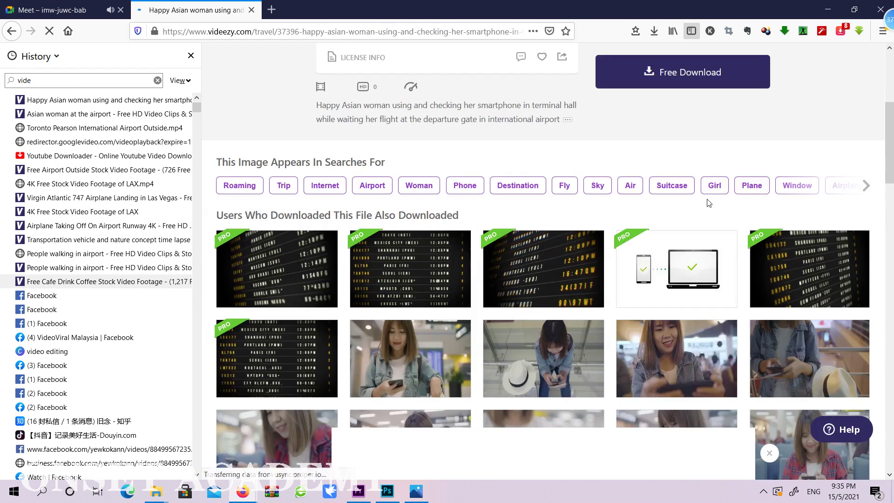
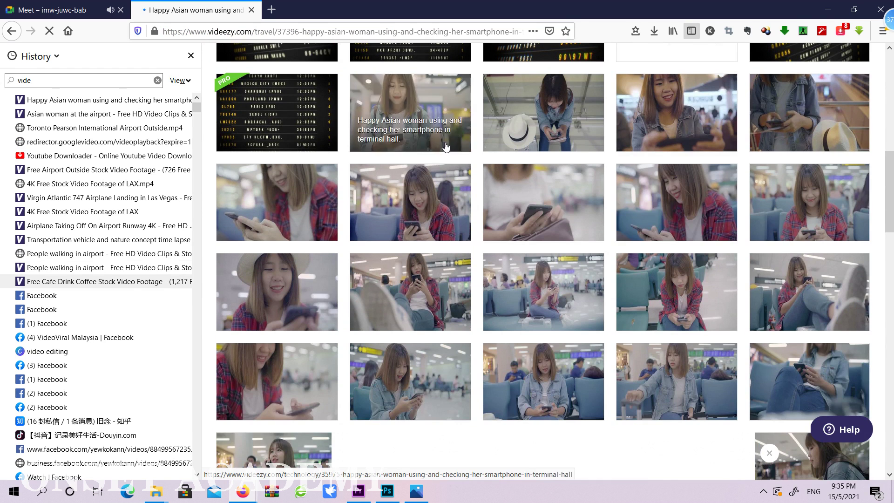
scroll(454, 207, up, 2)
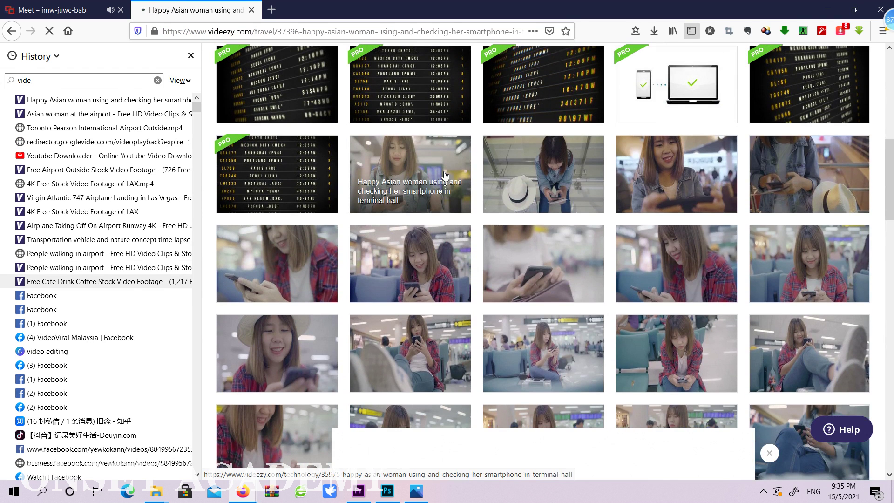
click(476, 213)
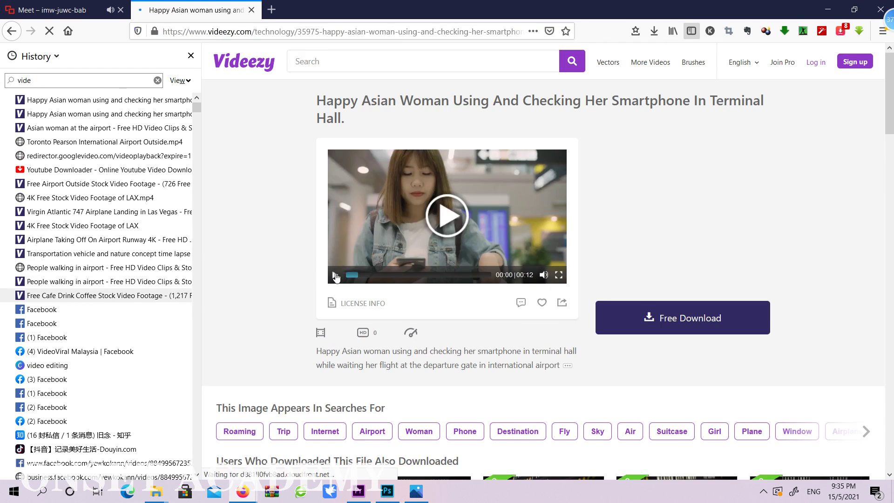
click(335, 275)
click(335, 275)
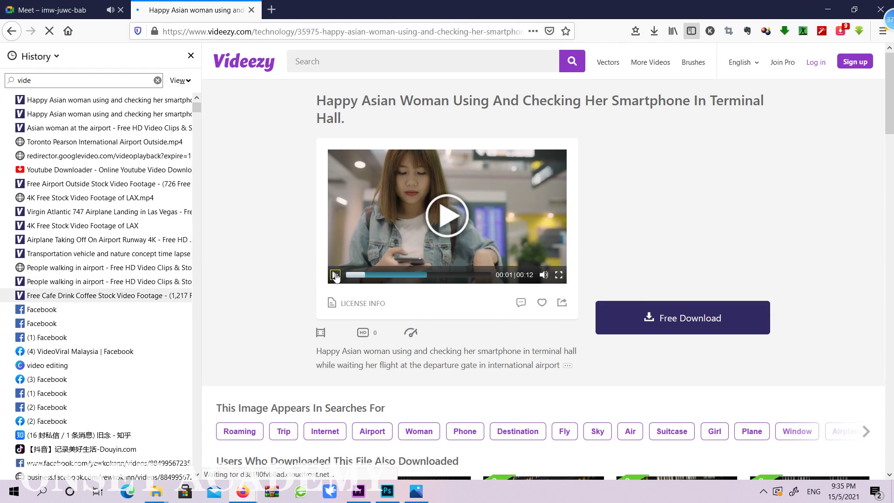
click(335, 275)
click(335, 275)
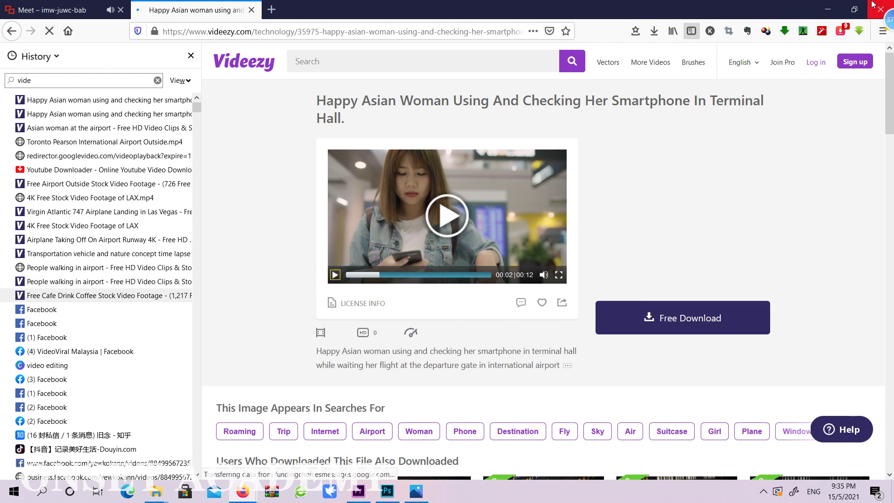
Step: Download the detected mp4 of the smartphone clip and save it in the week12 footage folder
click(784, 31)
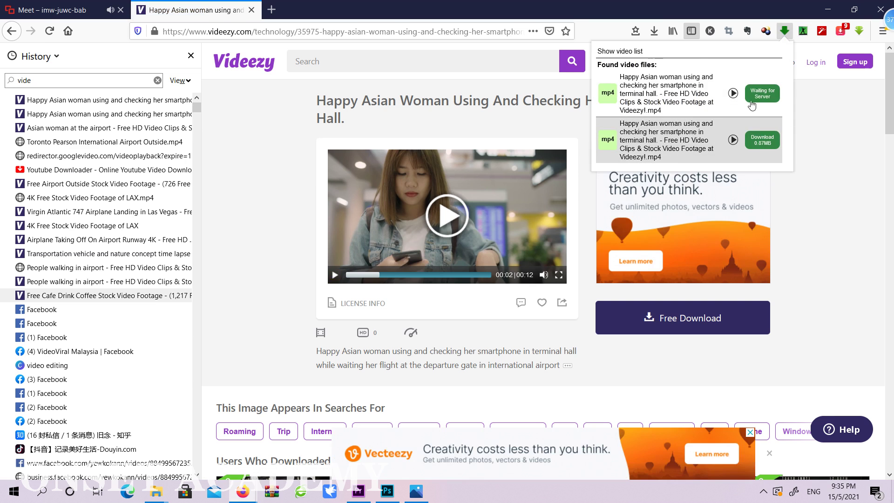
click(762, 141)
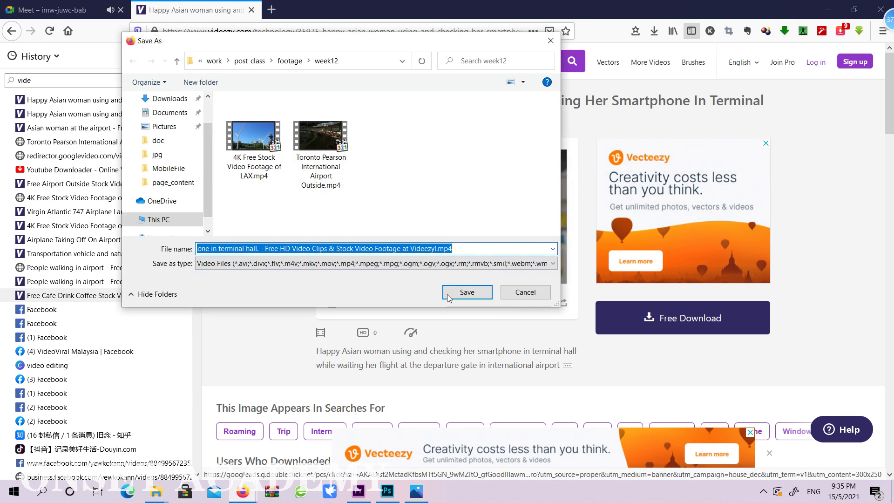
click(467, 292)
Step: Switch to Premiere Pro and import the downloaded "Happy Asian woman using and checking her smartphone" clip from the week12 folder into the project root
click(359, 491)
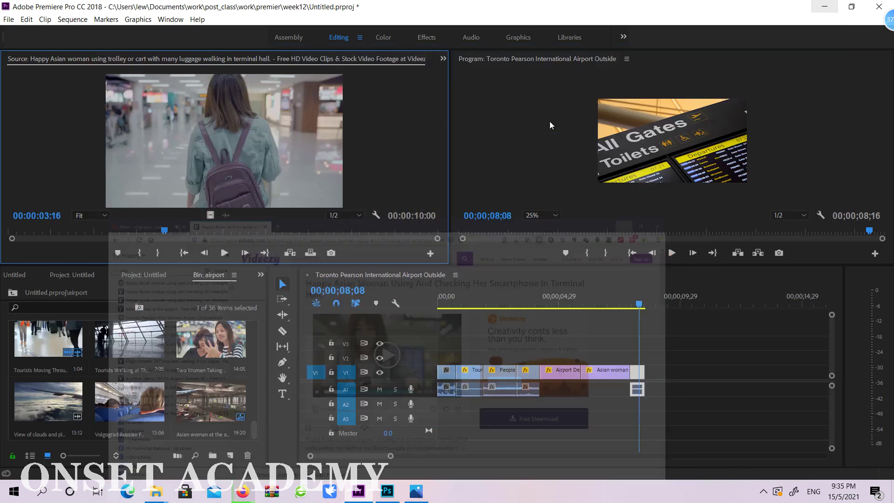
click(13, 292)
double_click(118, 406)
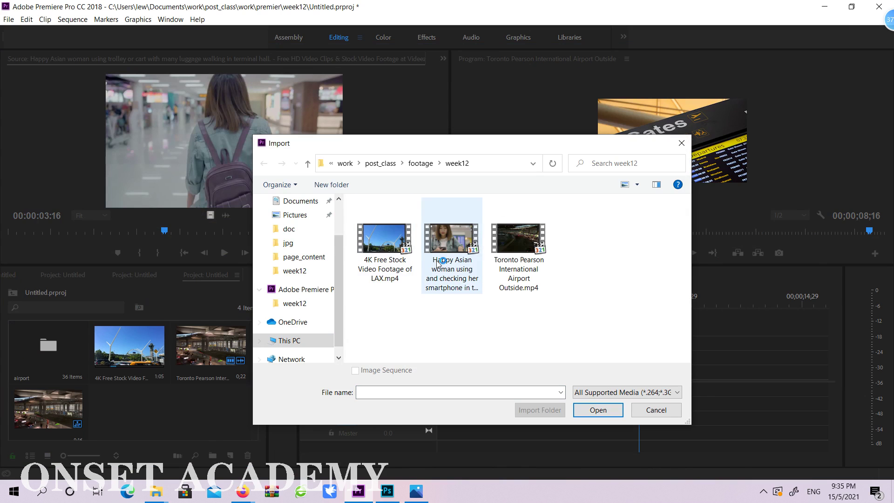
click(465, 251)
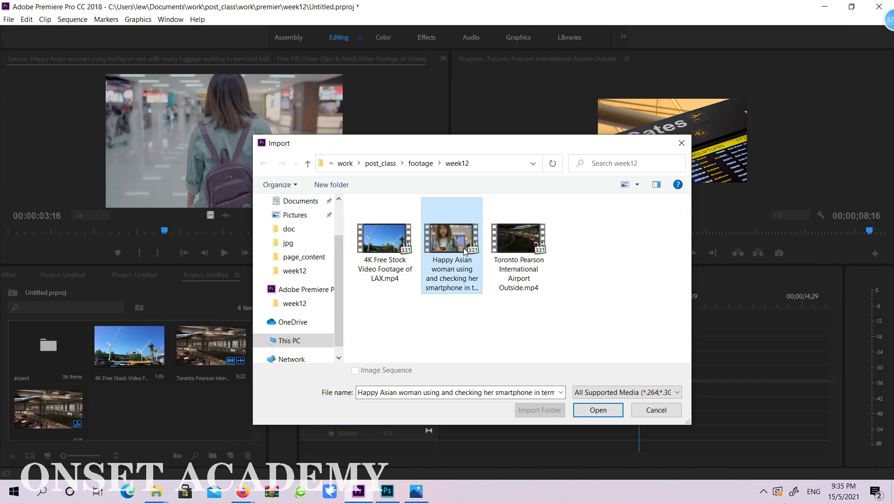
Step: Import the Happy Asian woman using and checking her smartphone clip and open it in the Source monitor
double_click(464, 251)
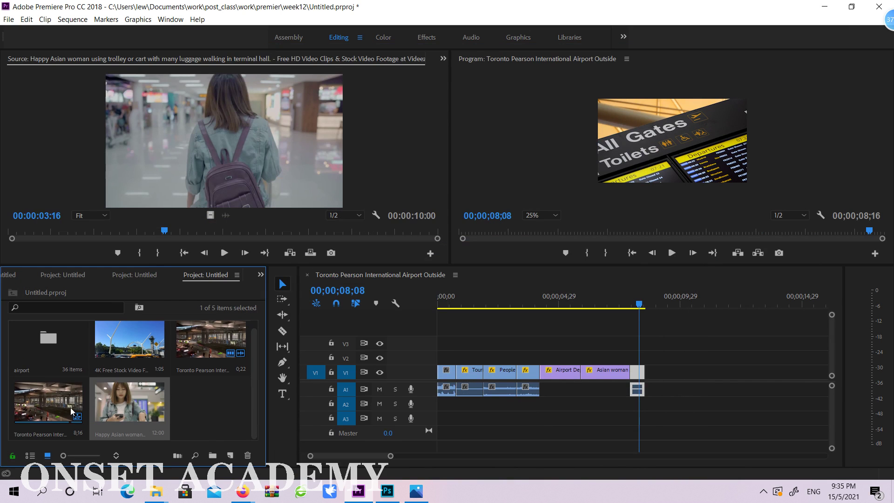
double_click(236, 347)
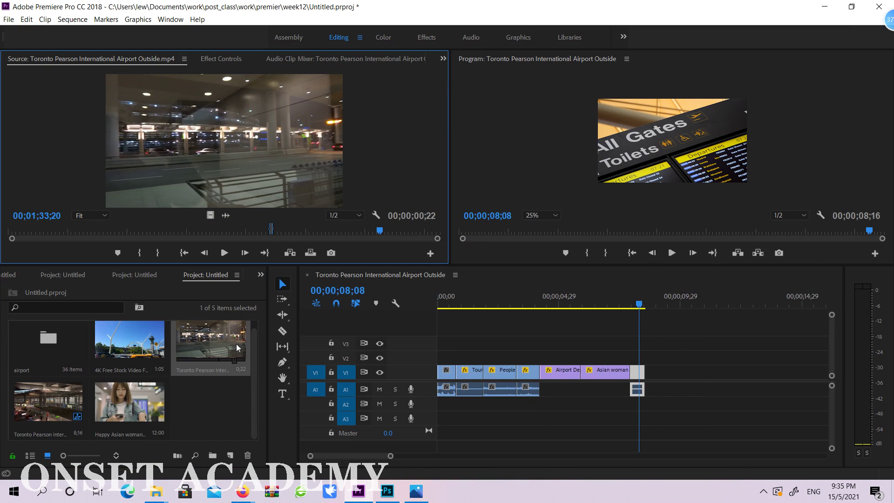
drag(633, 292, 542, 296)
click(49, 399)
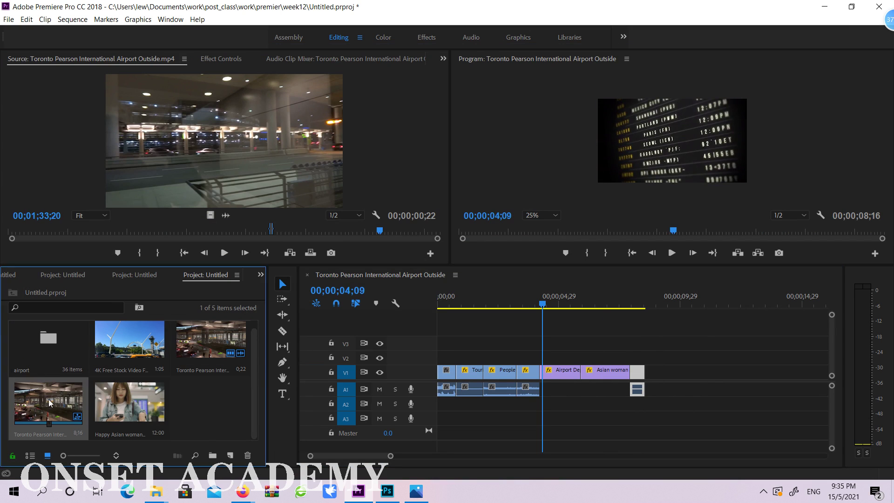
drag(538, 297, 634, 304)
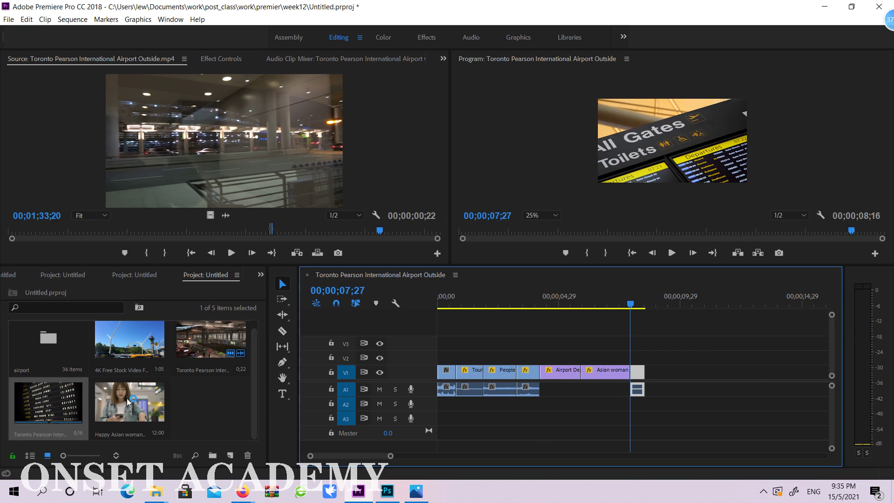
double_click(130, 399)
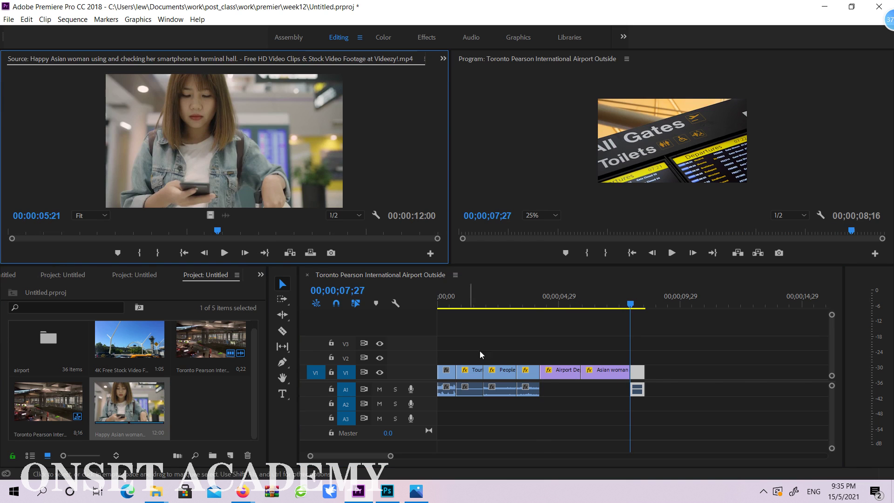
Step: Mark in and out points for about 1:16 of the smartphone clip and place it at the end of V1
mouse_move(634, 304)
mouse_down()
mouse_move(643, 303)
mouse_move(631, 306)
mouse_up()
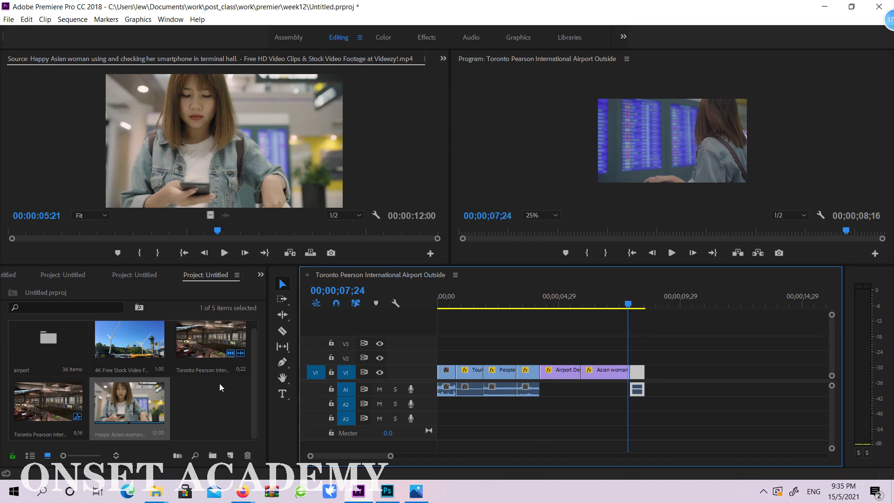
click(127, 395)
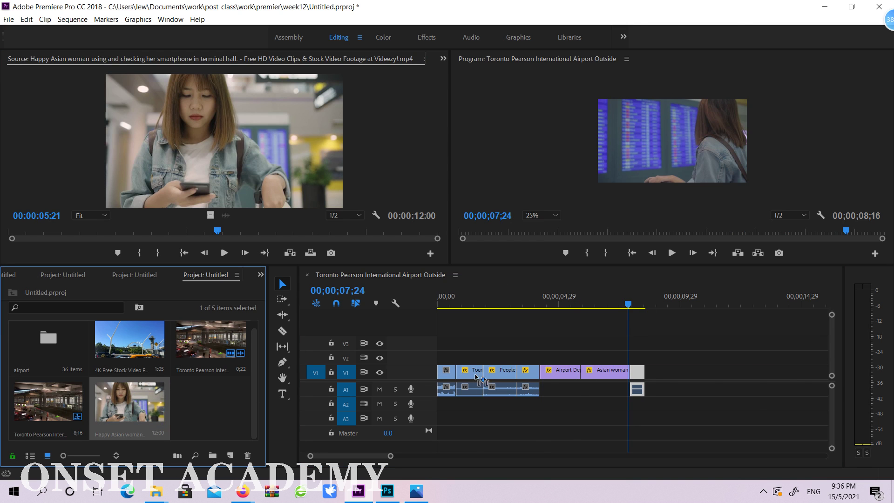
drag(479, 379, 212, 197)
mouse_move(220, 234)
mouse_down()
mouse_move(15, 254)
mouse_move(157, 258)
mouse_move(125, 257)
mouse_move(183, 241)
mouse_up()
key(i)
key(o)
drag(130, 402, 649, 376)
Step: Scale up the smartphone clip so it fills the sequence frame
click(655, 294)
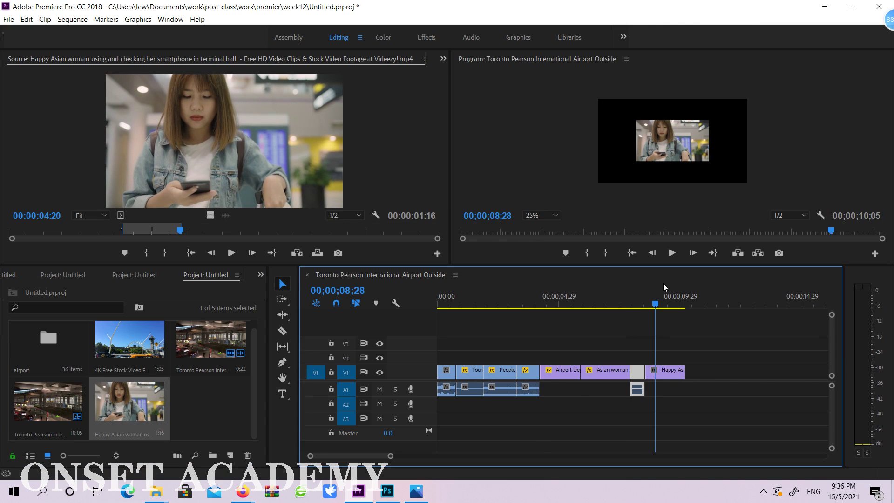
click(677, 122)
drag(638, 122, 598, 98)
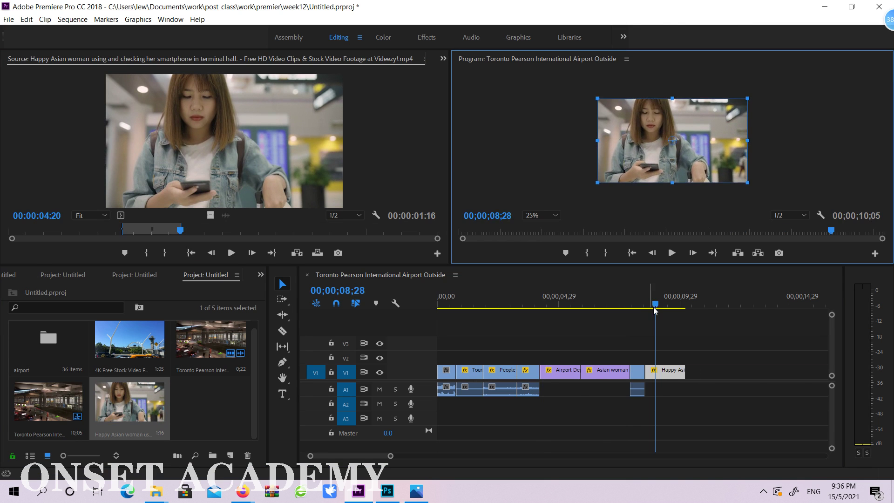
Step: Play the opening of the sequence and return the playhead to 00;00;00;00
mouse_move(655, 311)
mouse_down()
mouse_move(604, 305)
mouse_move(672, 306)
mouse_up()
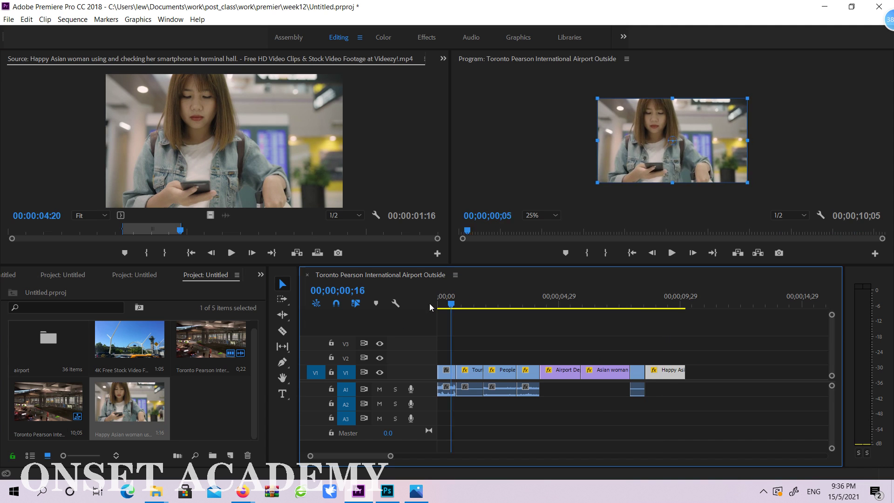
drag(430, 303, 433, 304)
click(671, 252)
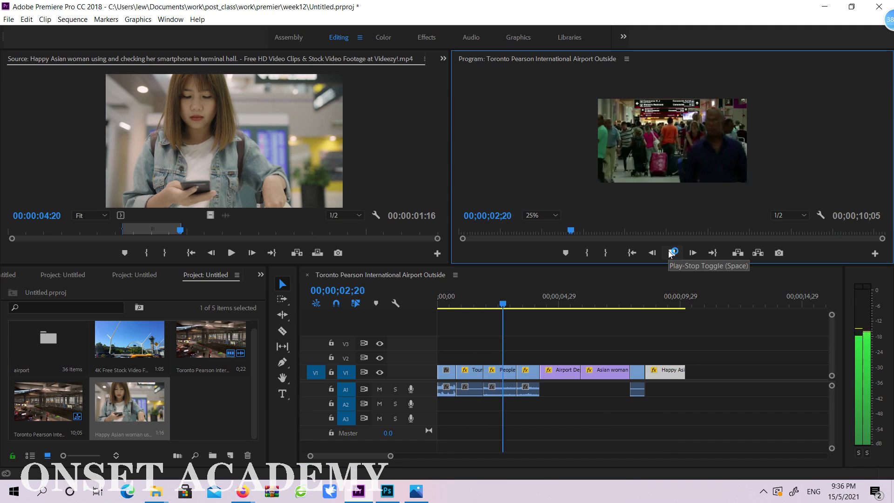
key(space)
drag(478, 300, 428, 308)
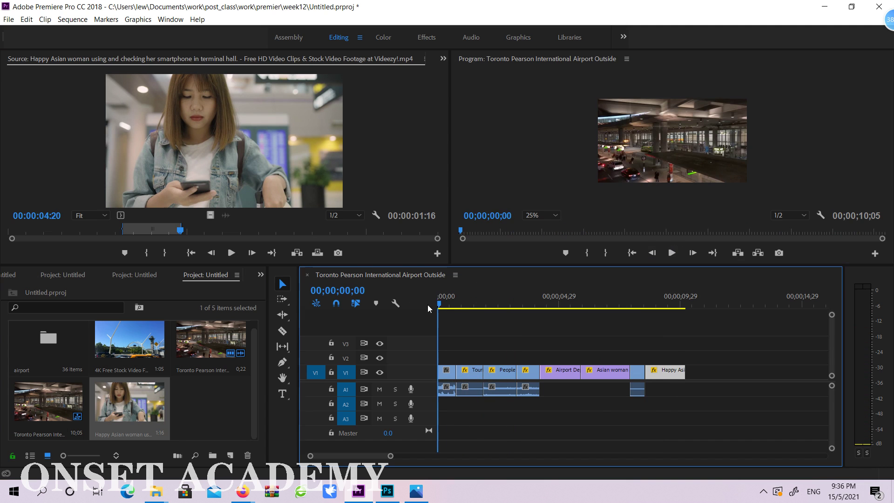
Step: Mute audio track A1 and play the sequence from its beginning through to the smartphone clip
click(382, 390)
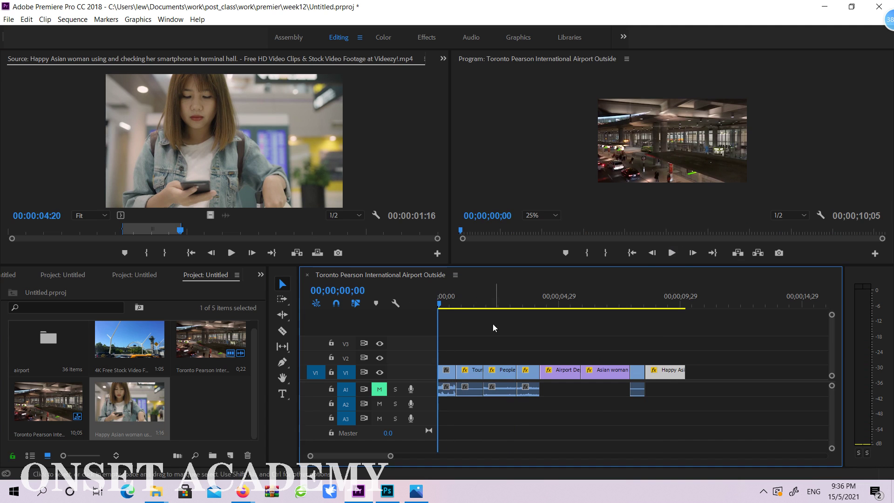
click(672, 254)
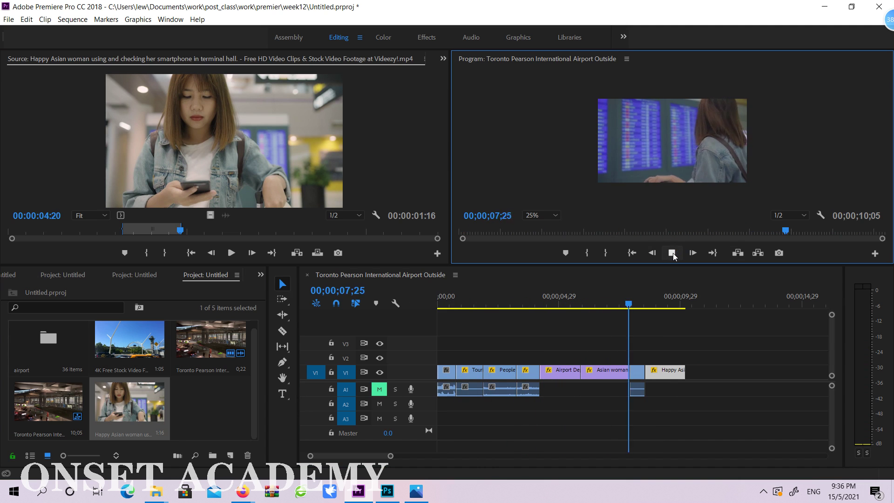
click(672, 253)
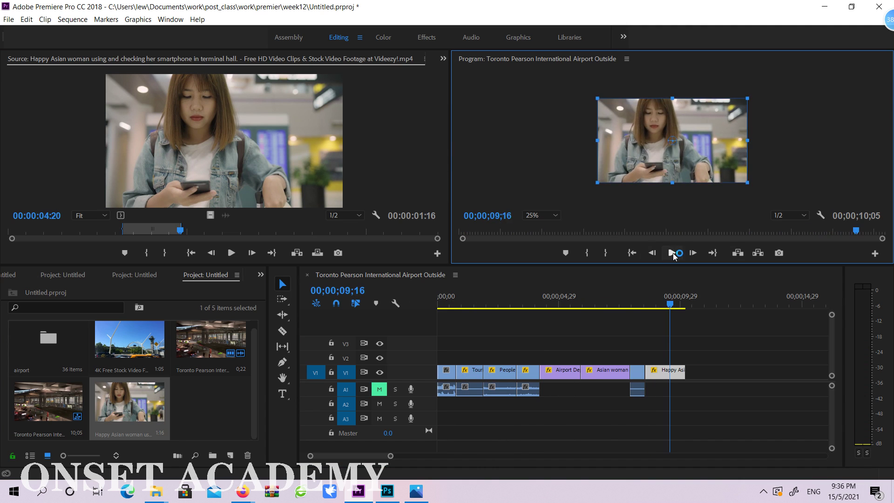
drag(552, 301, 564, 302)
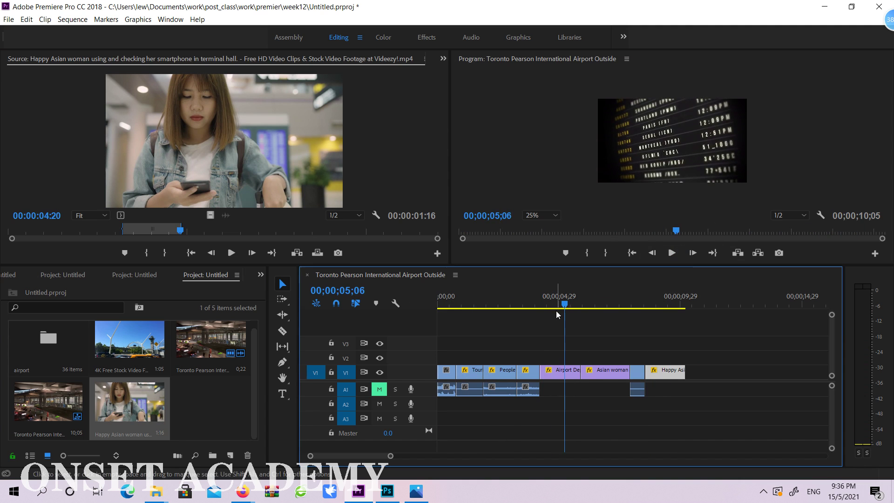
Step: Examine the footage in the airport bin, including the Asian woman at the airport clip, for another shot to use
double_click(38, 351)
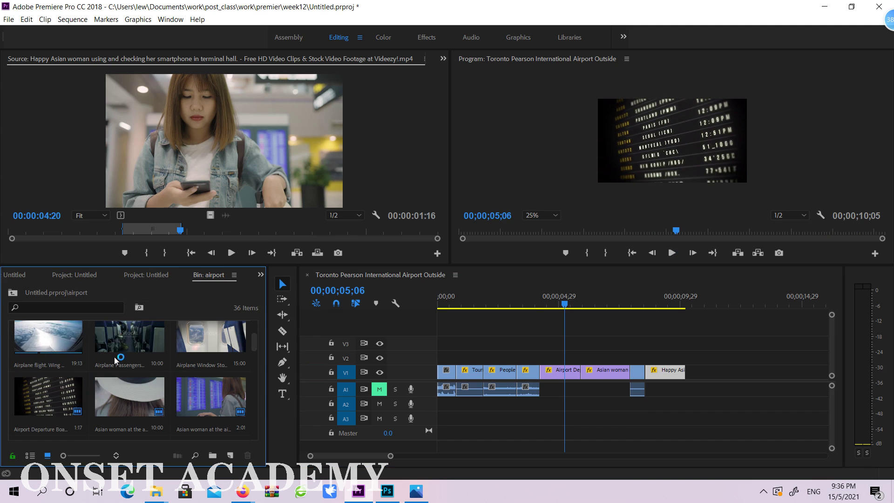
double_click(147, 396)
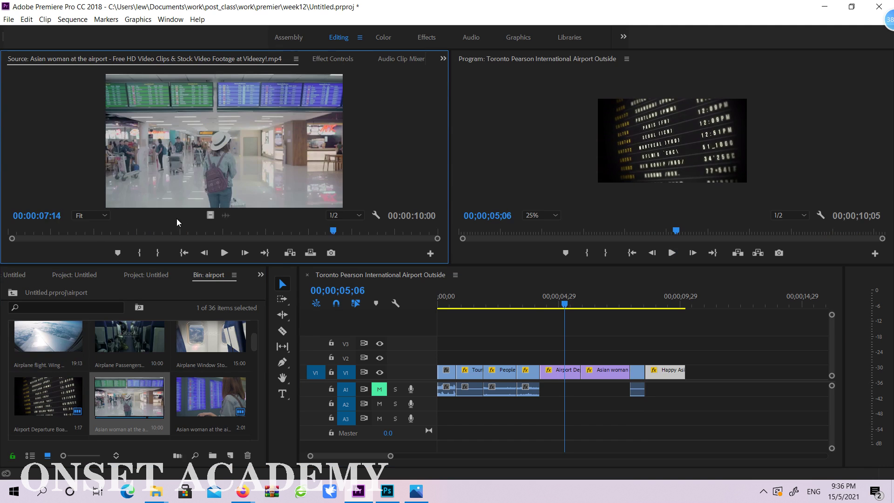
click(148, 232)
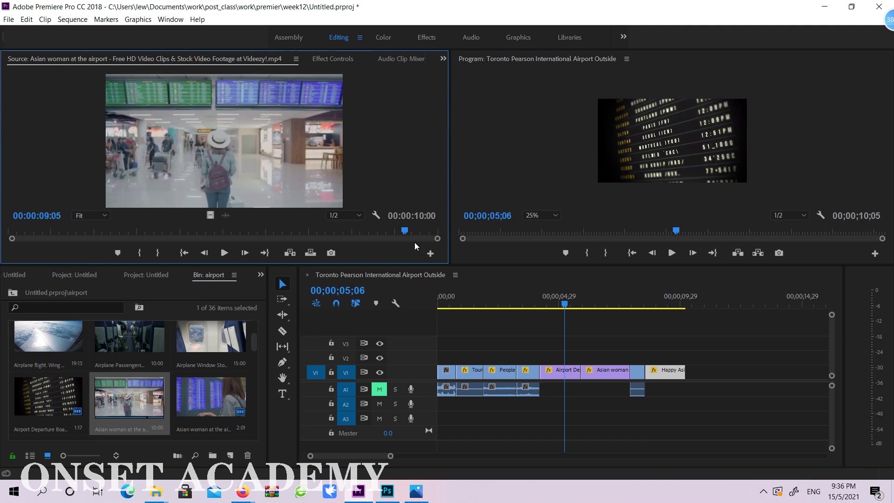
drag(148, 248, 124, 273)
scroll(208, 377, up, 2)
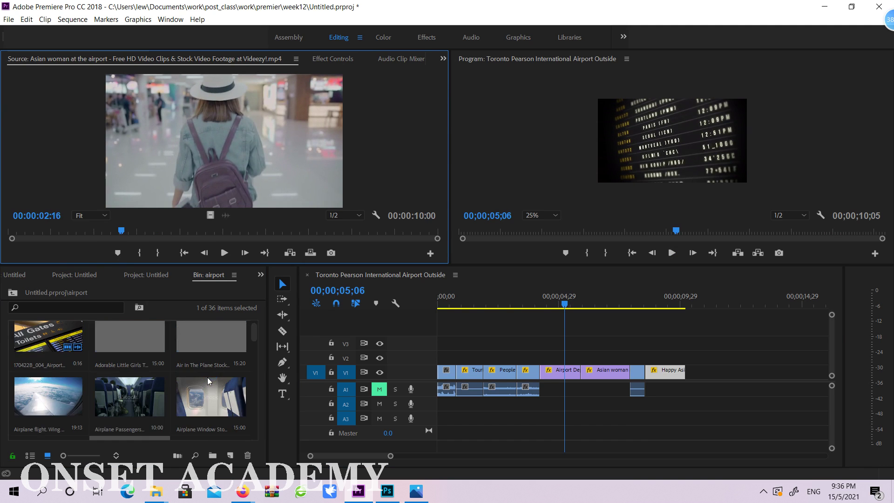
scroll(208, 378, down, 3)
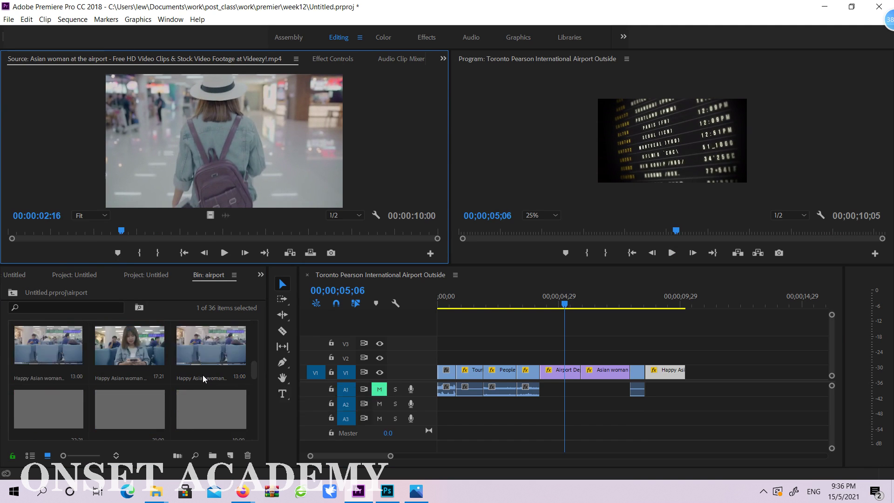
scroll(210, 370, down, 5)
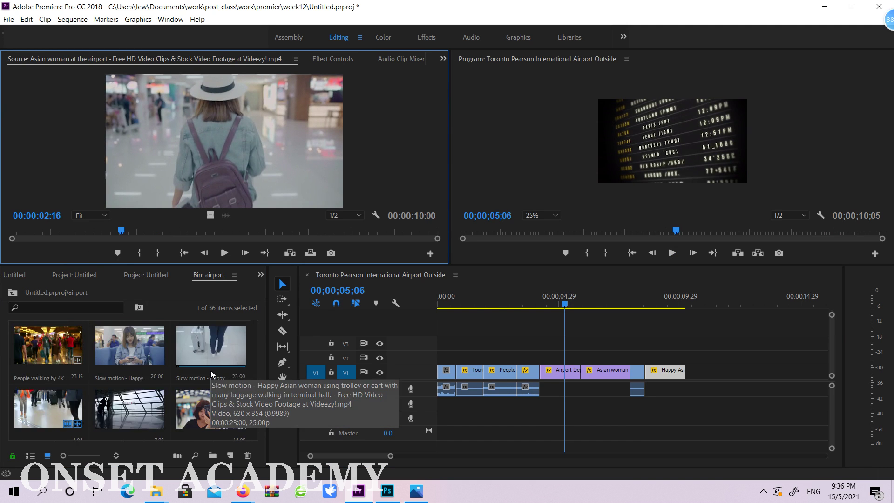
scroll(227, 353, down, 3)
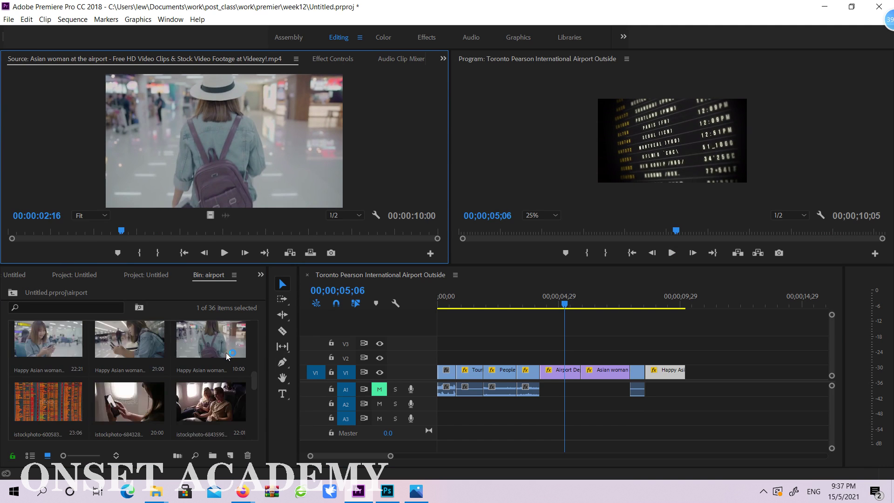
scroll(225, 353, down, 1)
Step: Open the Happy Asian woman using trolley clip and mark about 1:08 of it, ending at 00:00:05:08
double_click(222, 349)
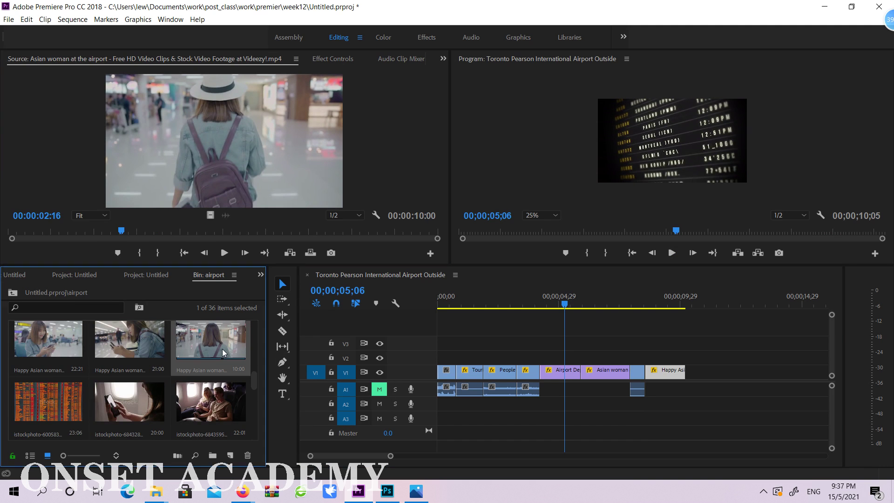
mouse_move(137, 227)
mouse_down()
mouse_move(116, 233)
mouse_move(208, 233)
mouse_move(10, 252)
mouse_move(197, 241)
mouse_move(183, 245)
mouse_move(239, 232)
mouse_up()
key(i)
key(o)
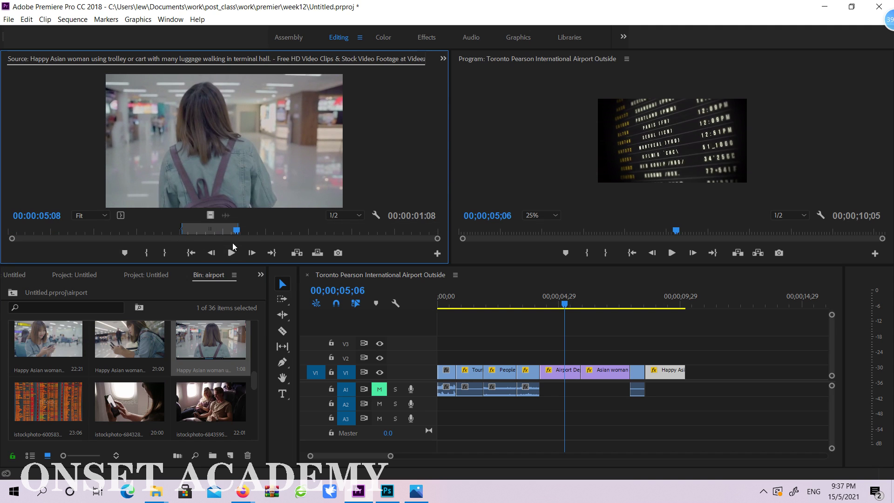
Step: Insert the marked trolley clip between the airport departure and Asian woman clips on V1 and scale it to fill the frame
drag(541, 303, 569, 309)
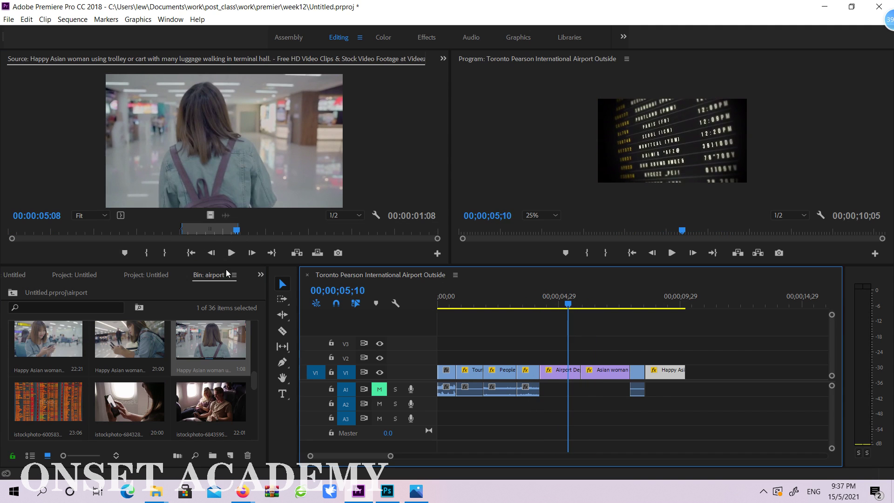
drag(208, 341, 585, 376)
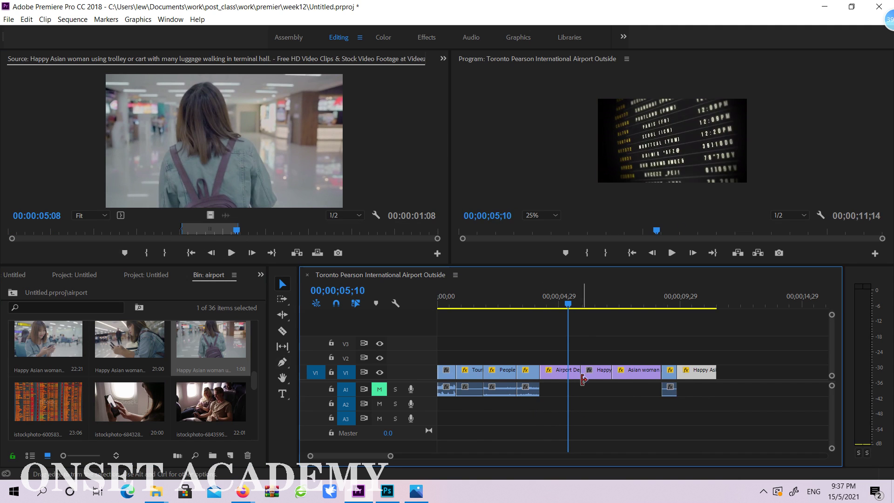
drag(577, 293, 586, 294)
click(659, 133)
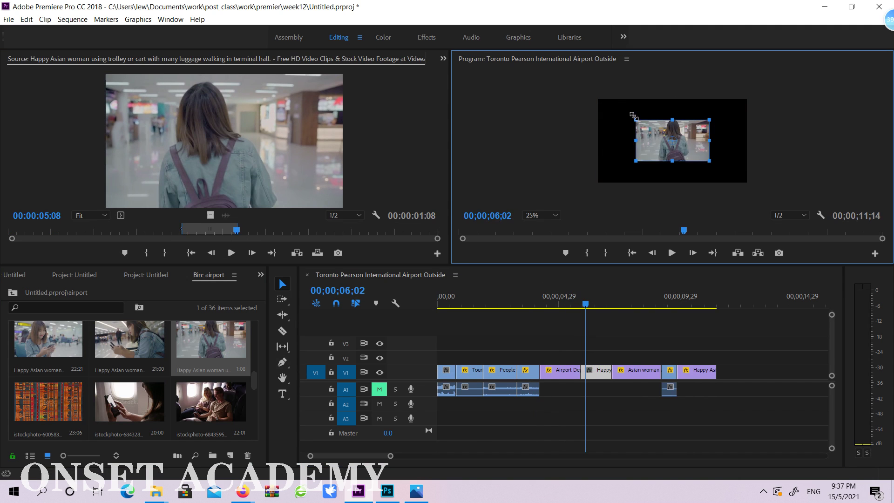
drag(636, 120, 609, 98)
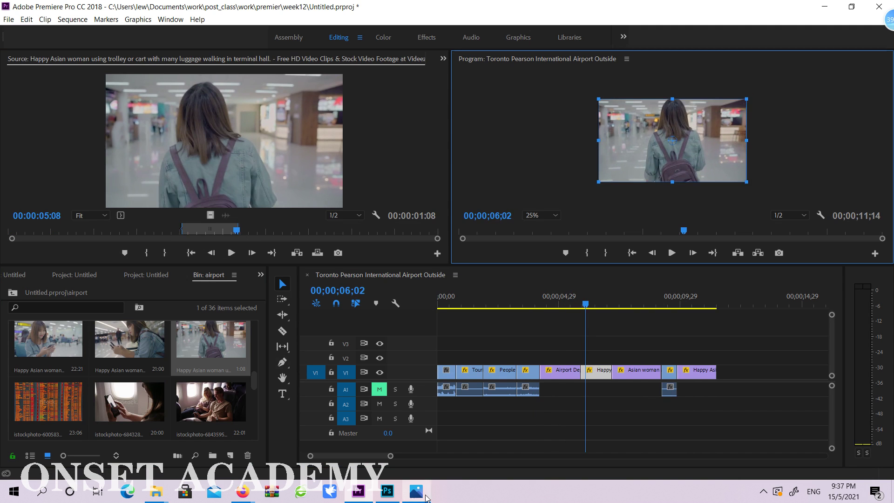
Step: View the keyboard picture in Photos, return to Premiere Pro, and remove the inserted trolley clip together with its gap
click(424, 496)
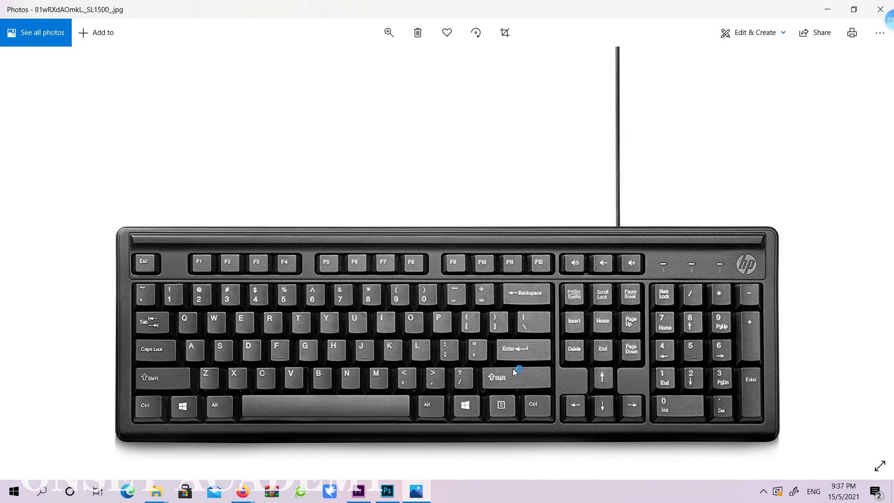
click(828, 9)
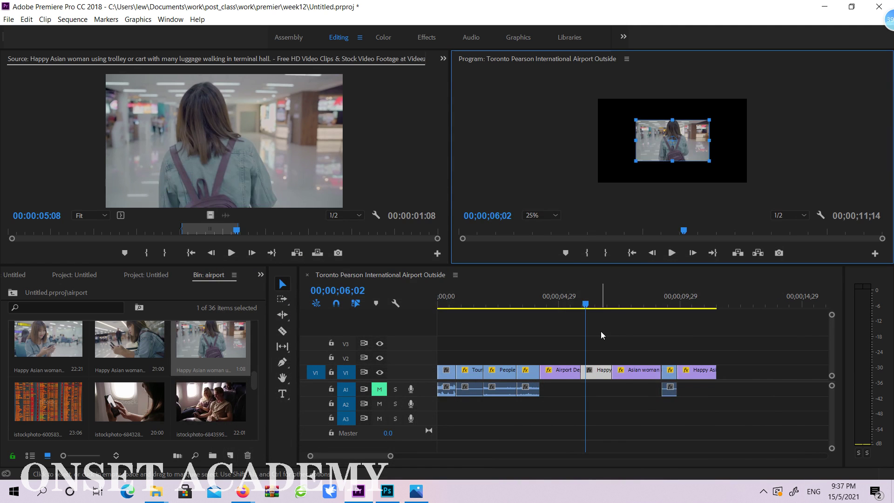
key(shift+Delete)
click(567, 303)
drag(567, 304, 564, 304)
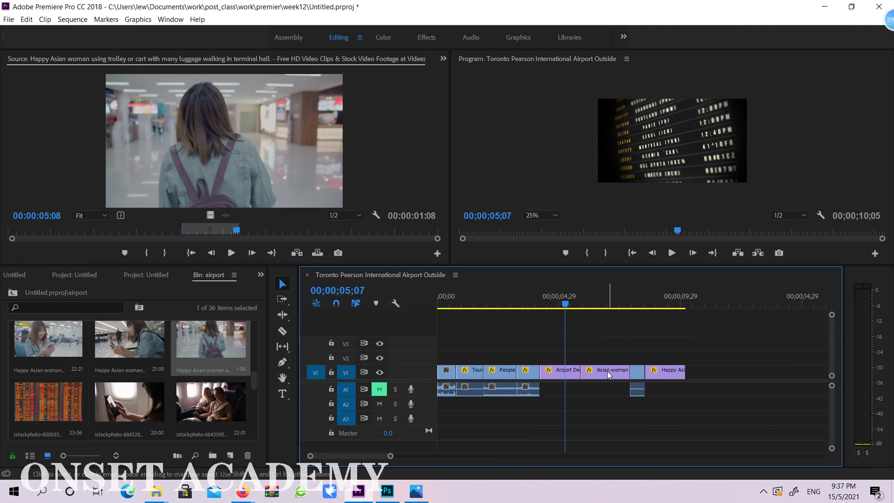
Step: Place the marked trolley clip after the airport departure clip by shifting the following clips later and closing the leftover gap
drag(723, 355, 654, 375)
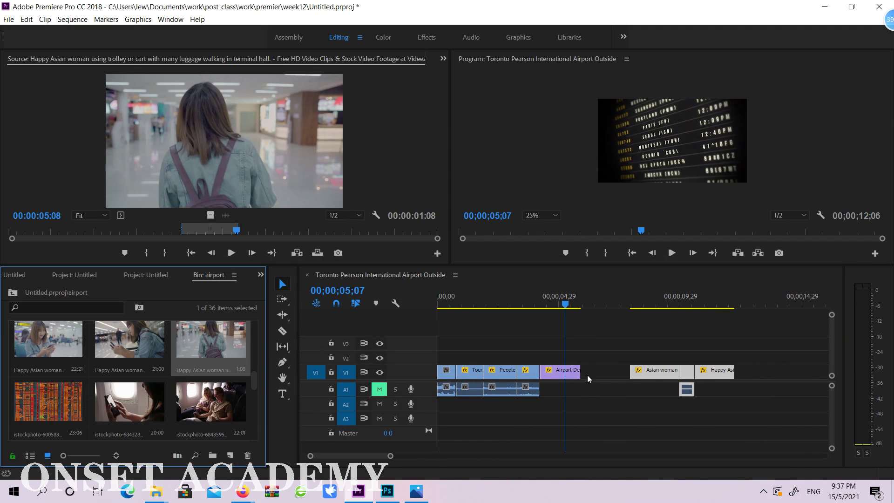
click(231, 341)
drag(230, 341, 590, 377)
drag(758, 362, 665, 396)
drag(664, 373, 646, 372)
Step: Scale up the trolley clip on V1 so it fills the sequence frame
drag(566, 308, 589, 311)
click(656, 136)
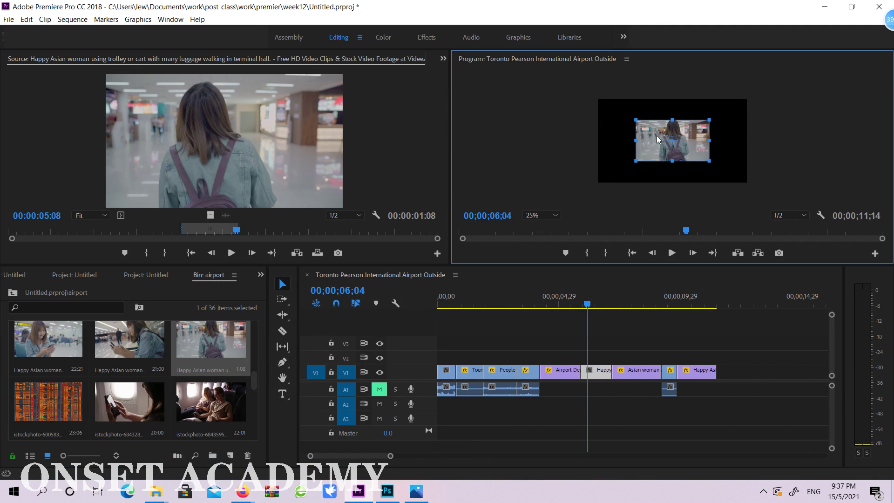
drag(639, 122, 603, 100)
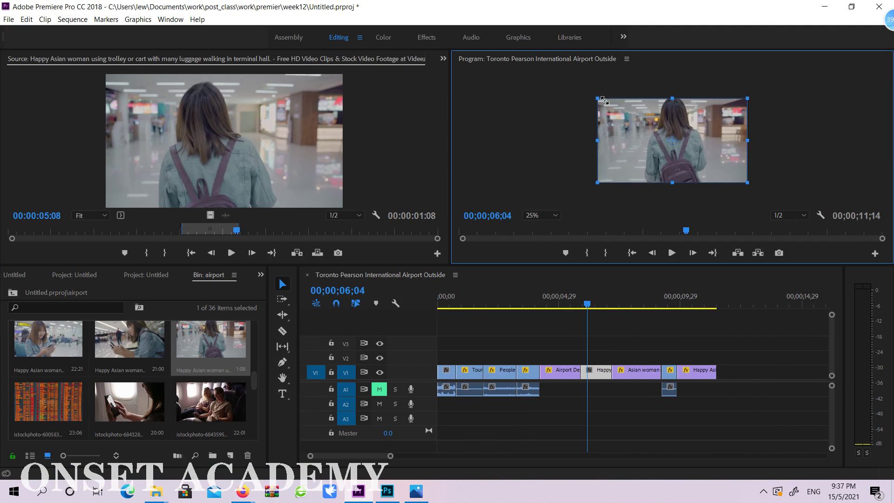
Step: Play the sequence from its start through the trolley clip to review the cuts
drag(588, 306, 690, 293)
key(Home)
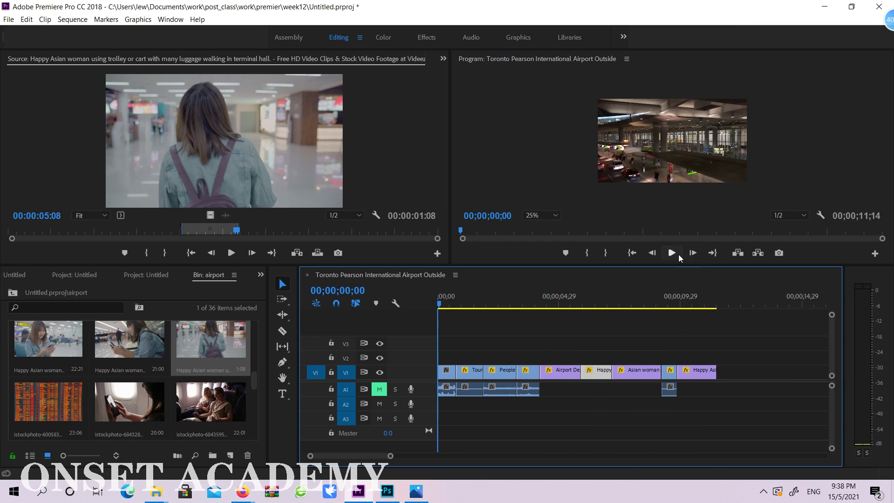
click(678, 255)
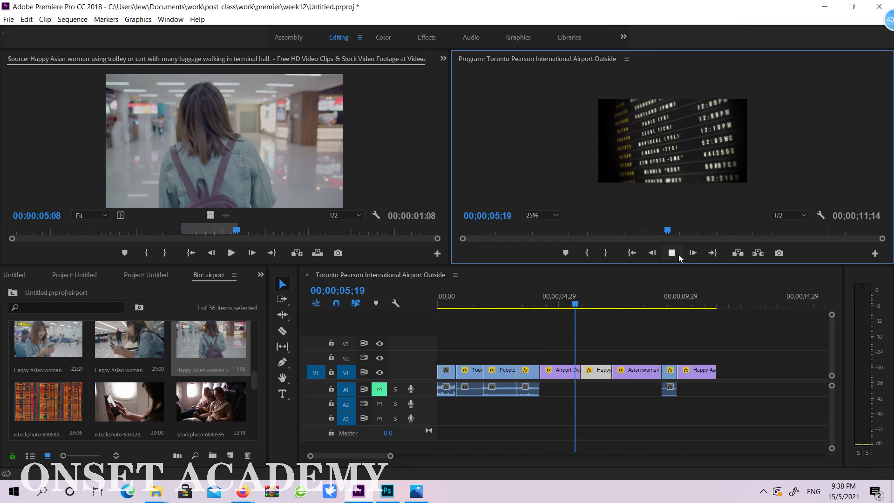
click(678, 254)
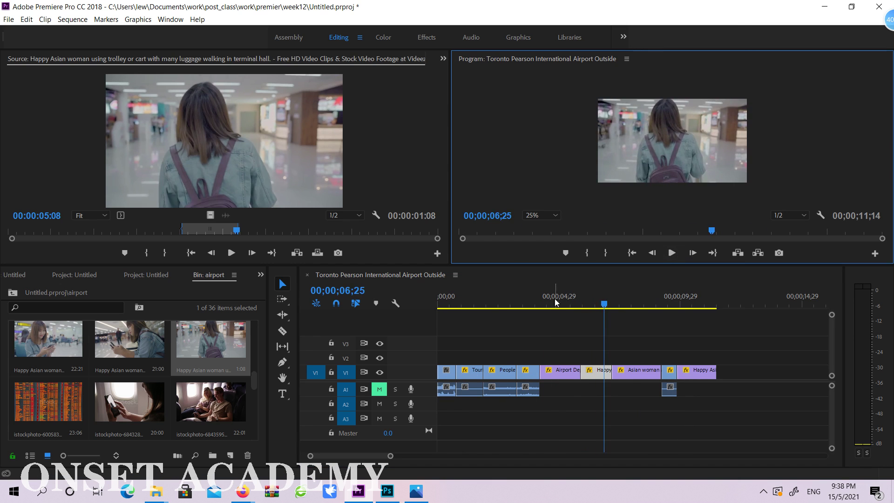
Step: Try to move the start of the airport departure clip to 00;00;05;12 with Extend Edit, and undo it
drag(556, 303, 568, 377)
click(568, 375)
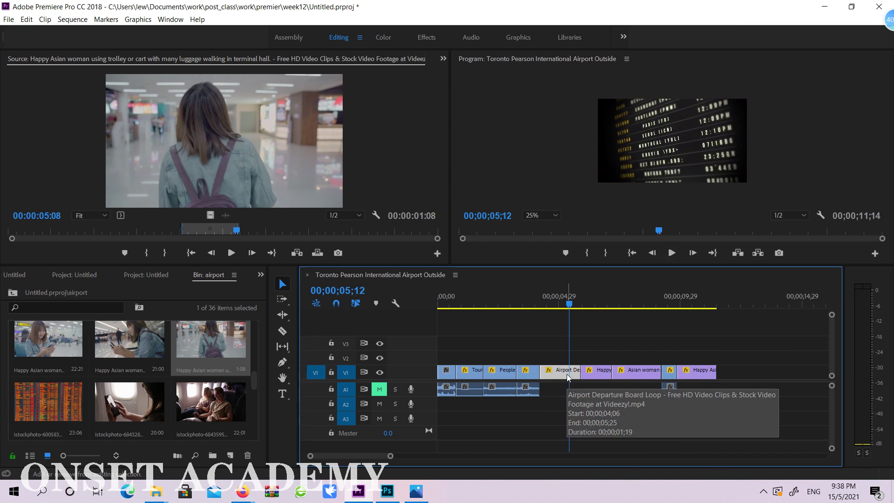
key(e)
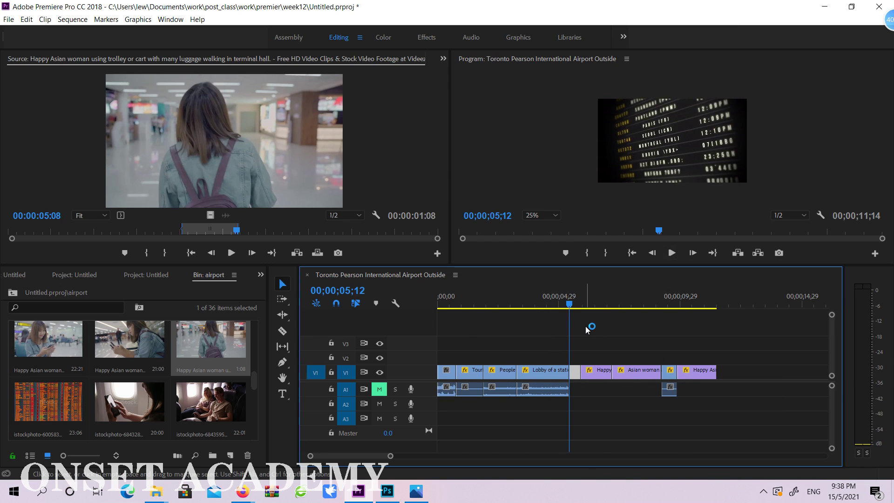
key(ctrl+z)
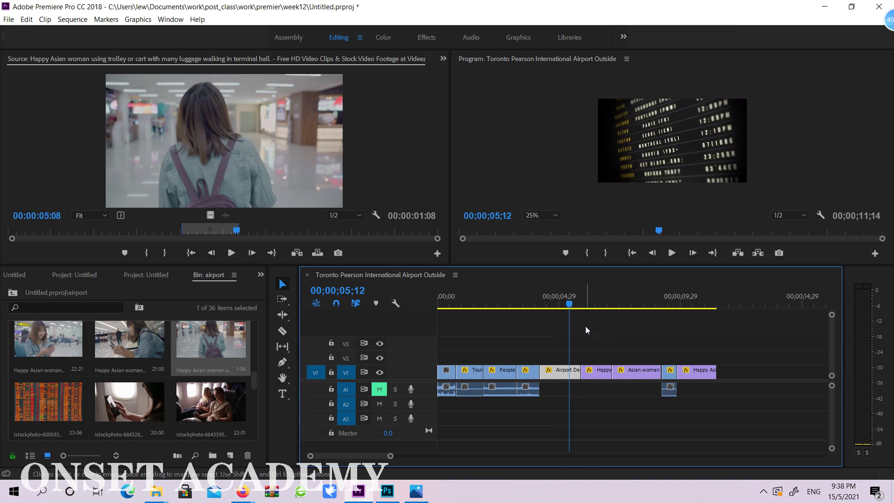
key(e)
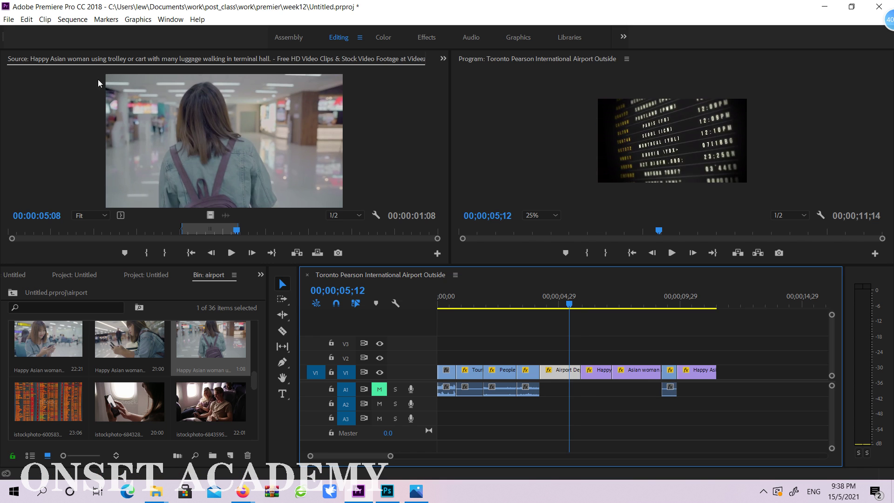
Step: Save the project under the new name airport in the week12 folder
click(8, 19)
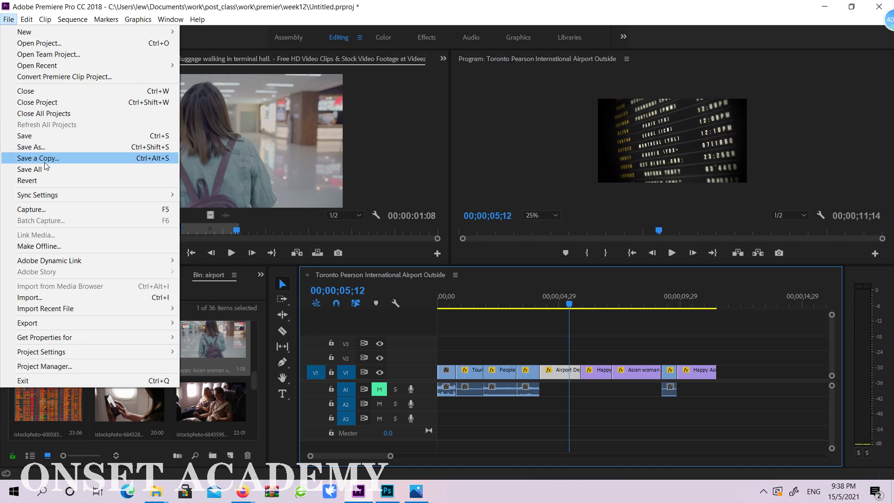
click(31, 147)
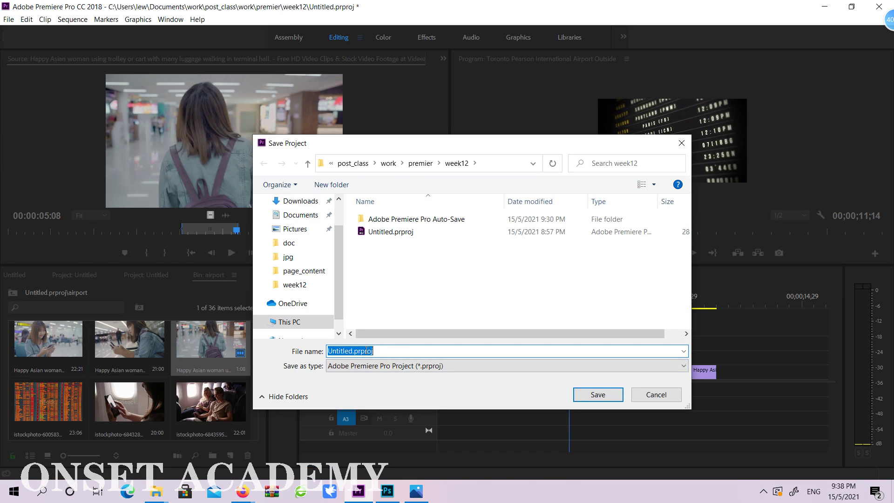
text(airport)
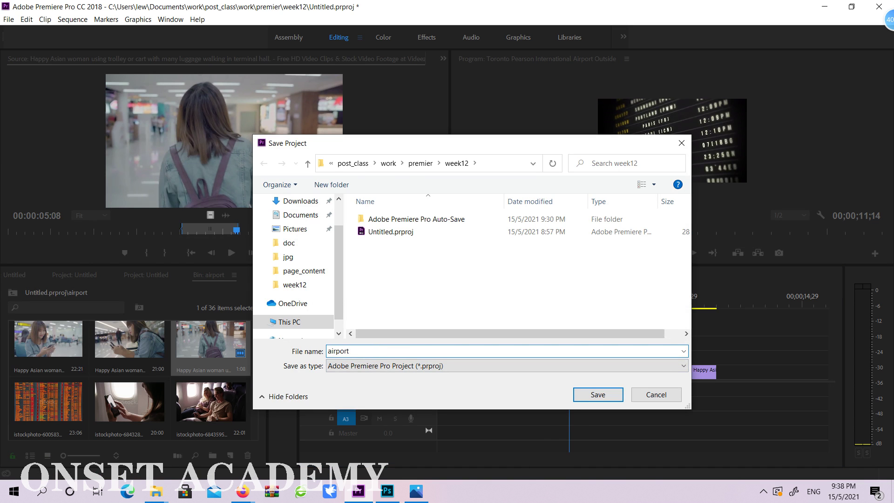
key(Return)
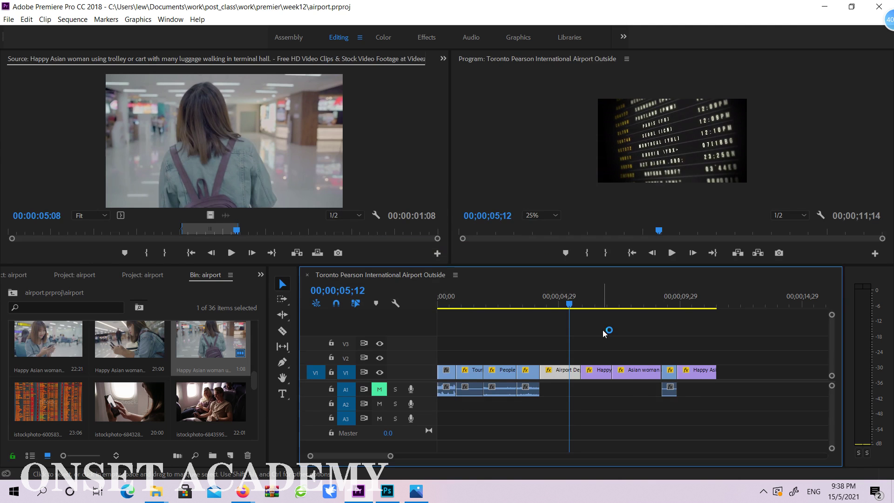
Step: Close the Toronto Pearson sequence and reopen it from the project's top level
key(ctrl+w)
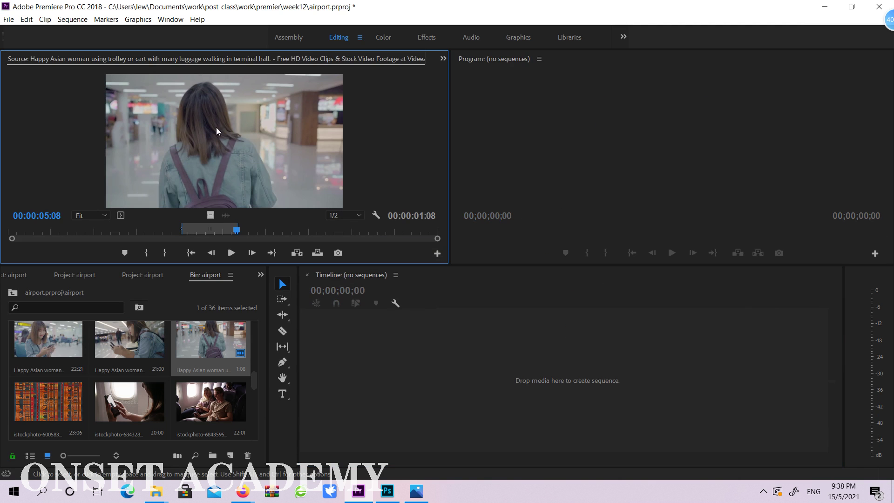
scroll(259, 378, down, 2)
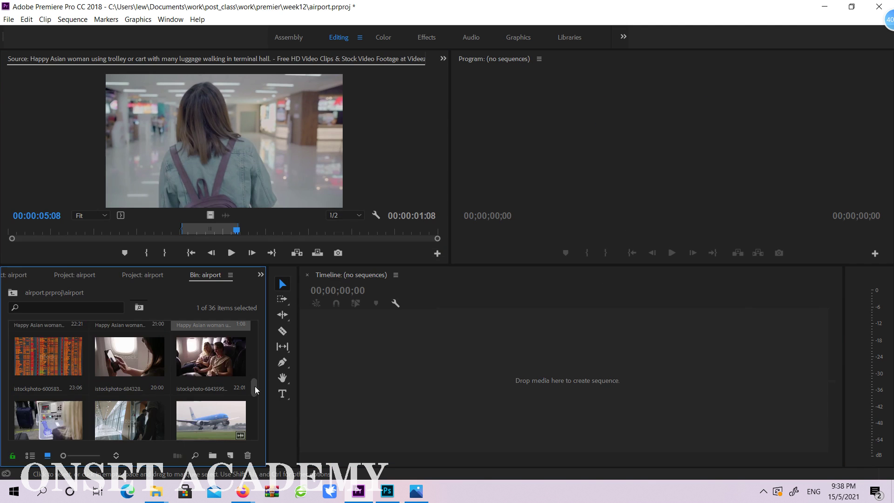
click(9, 296)
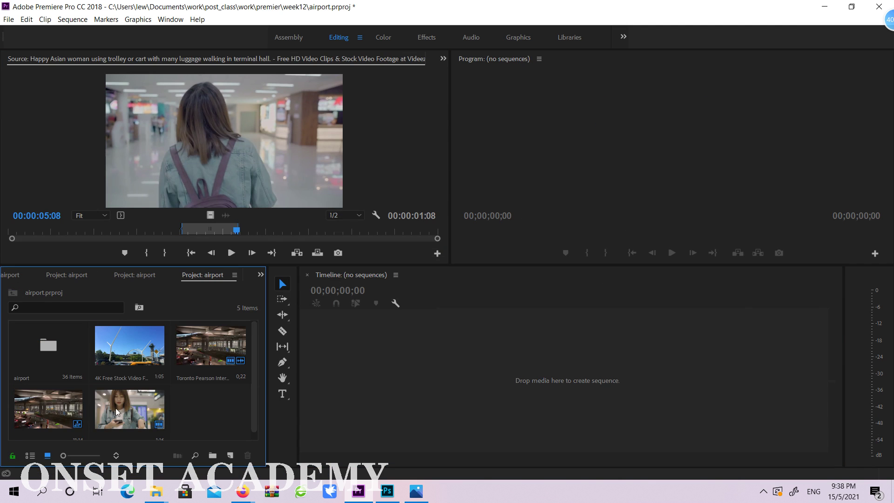
double_click(44, 402)
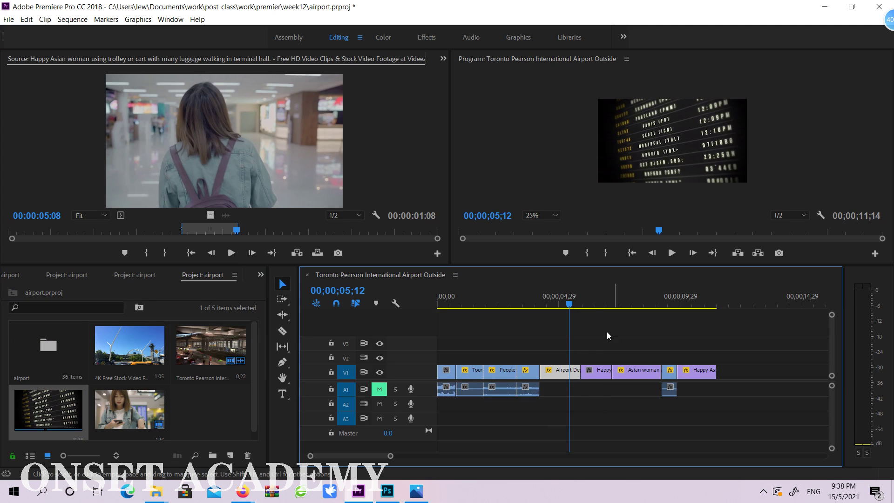
key(ctrl+w)
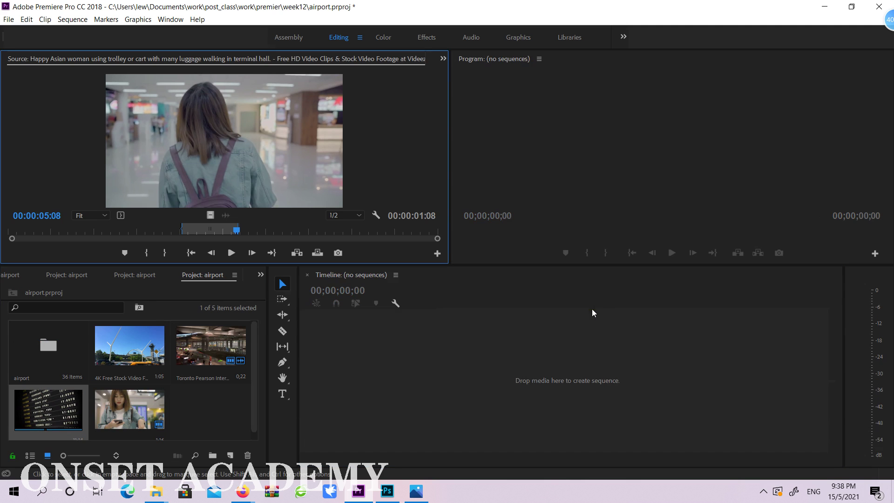
double_click(52, 408)
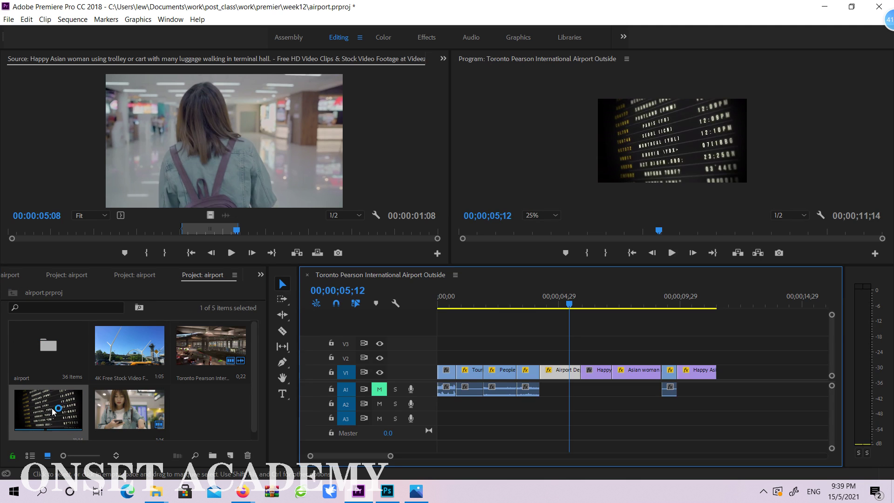
Step: Try ripple-trimming the end of the airport departure clip to 00;00;05;16 and to 00;00;05;13, undoing each trim
key(ctrl+z)
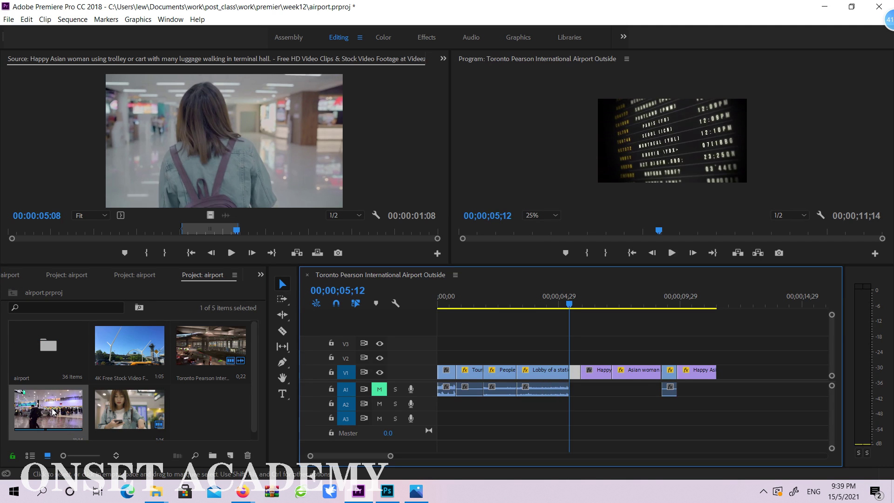
key(ctrl+shift+z)
key(Up)
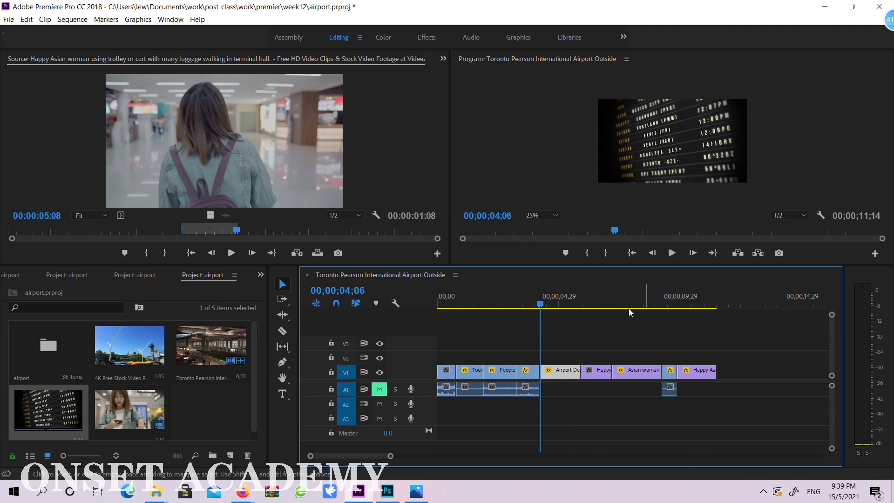
drag(559, 300, 573, 301)
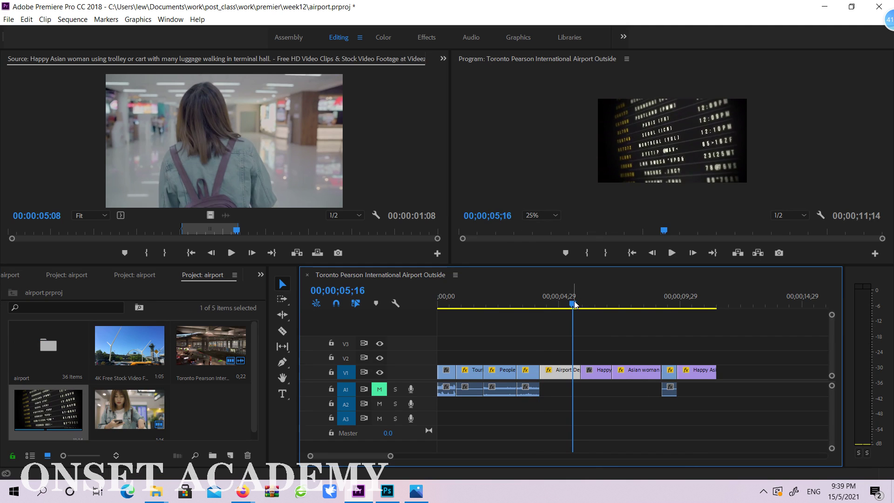
key(w)
key(ctrl+z)
mouse_move(575, 303)
mouse_down()
mouse_move(537, 303)
mouse_move(572, 310)
mouse_up()
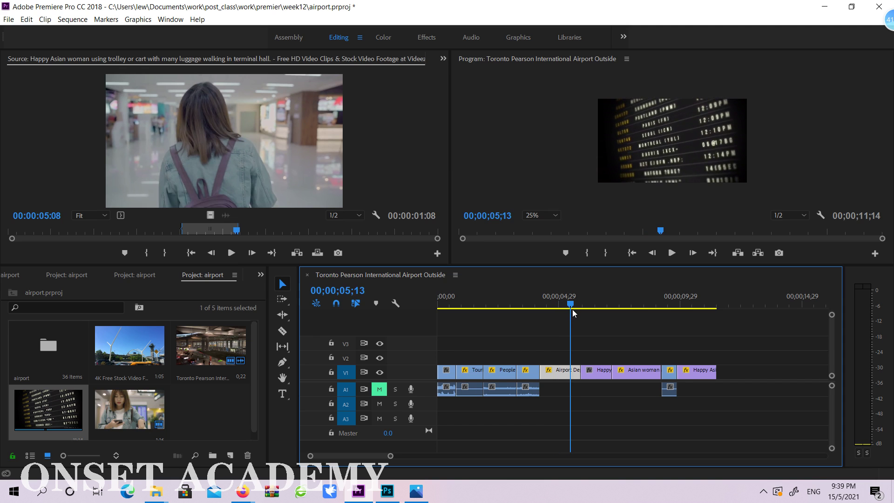
key(w)
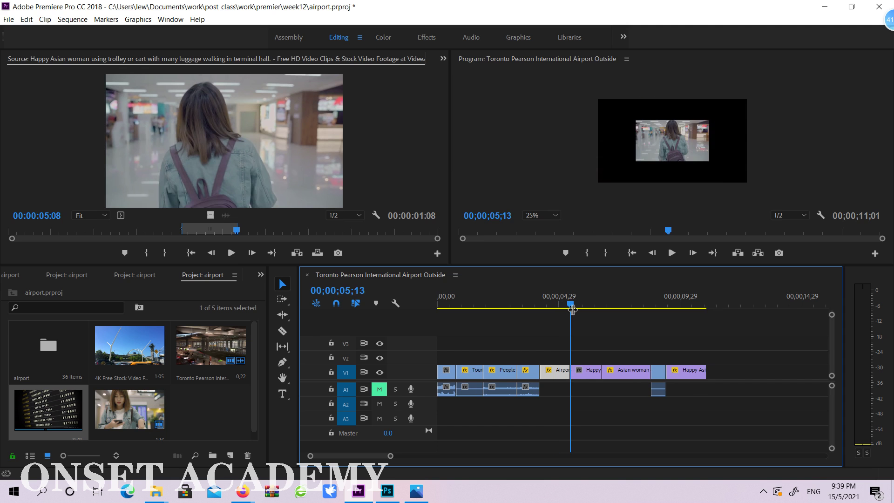
key(ctrl+z)
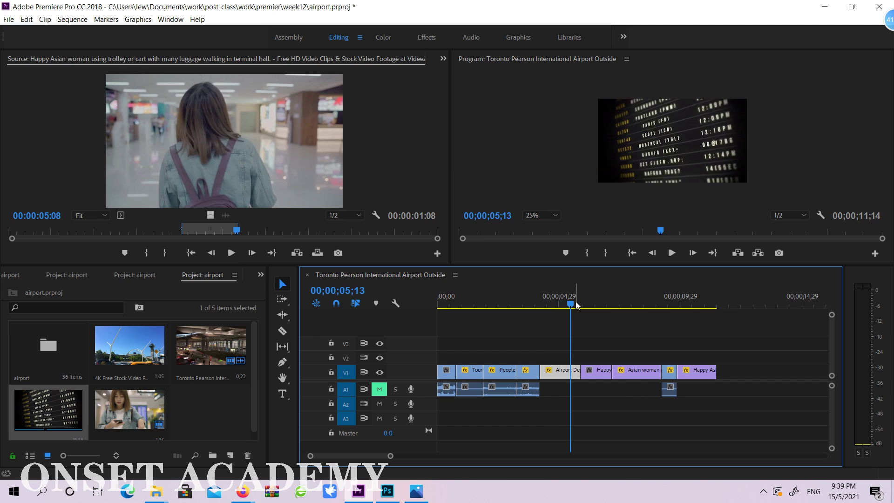
Step: Play the sequence from its start past the end of the airport departure clip to judge its length
drag(522, 303, 410, 309)
click(674, 254)
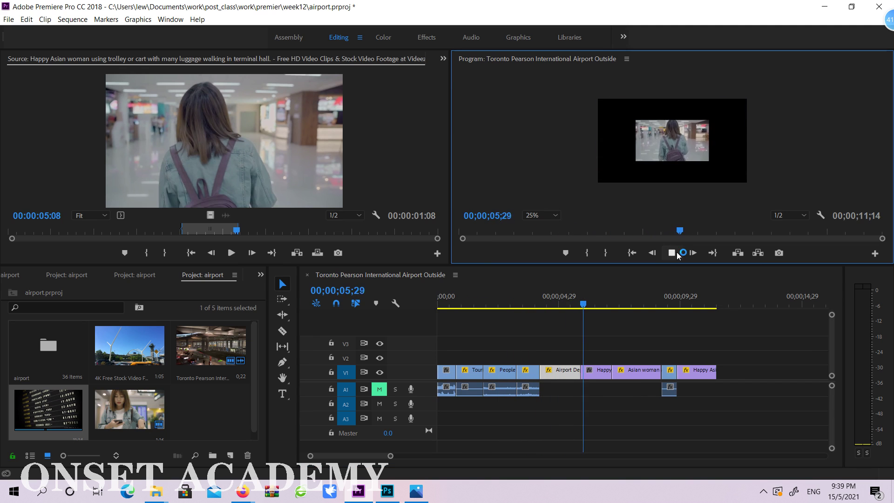
click(677, 252)
Step: Try ripple-trimming the end of the airport departure clip to 00;00;05;11, and undo the trim
drag(575, 302, 572, 306)
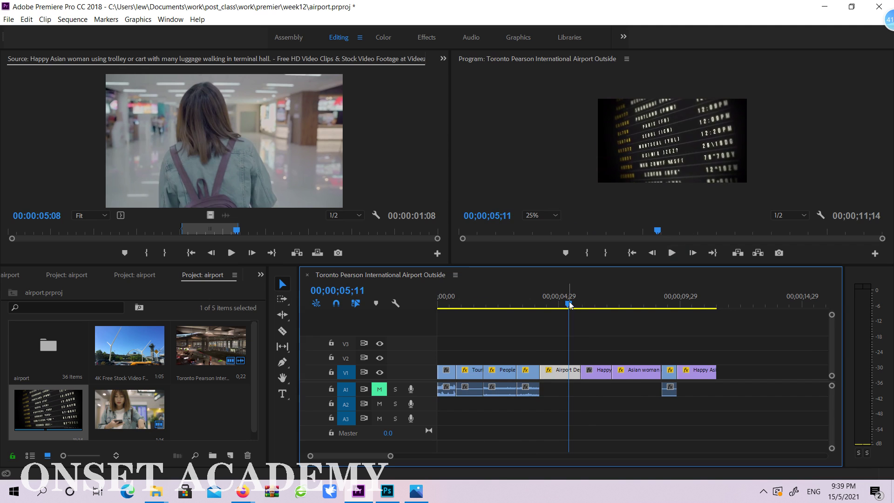
key(w)
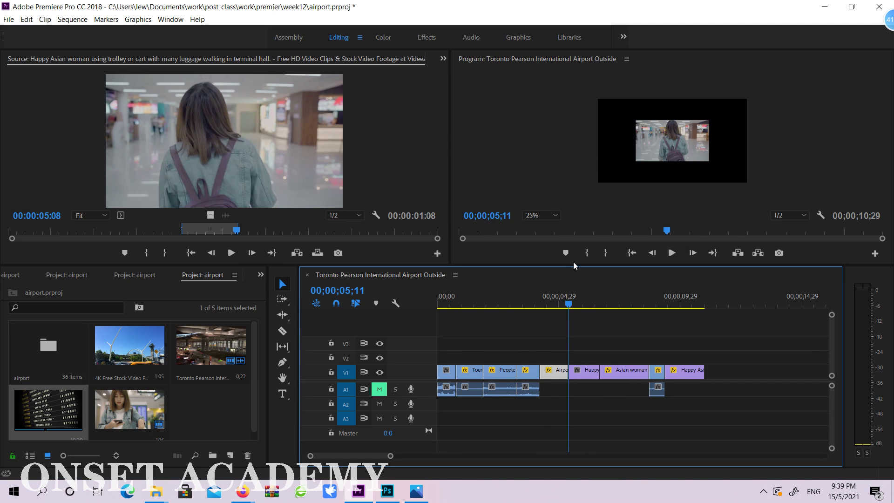
key(Up)
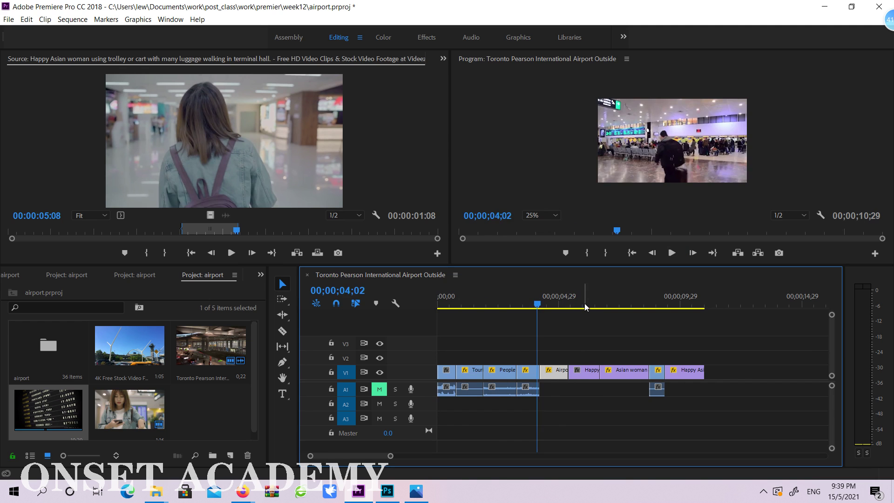
key(ctrl+z)
Step: Split the airport departure clip at 00;00;05;08, delete its tail and move the following clips earlier to close the gap
mouse_move(554, 301)
mouse_down()
mouse_move(568, 300)
mouse_move(538, 303)
mouse_move(567, 307)
mouse_up()
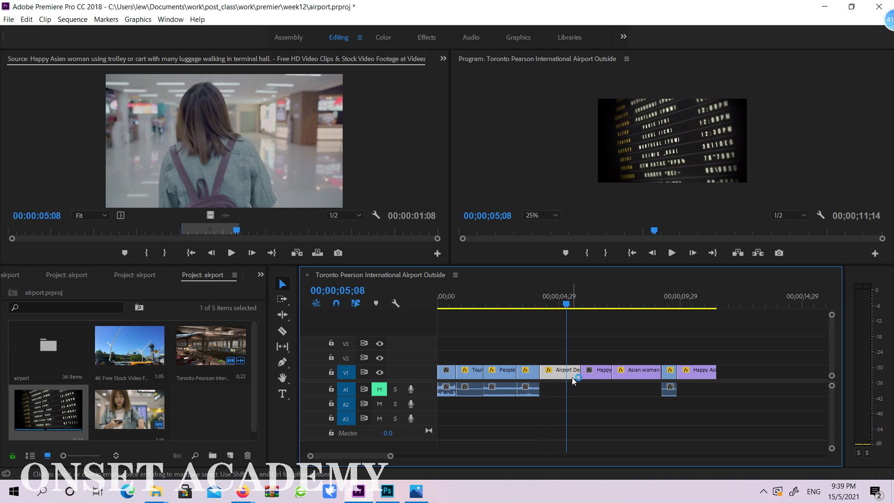
click(283, 331)
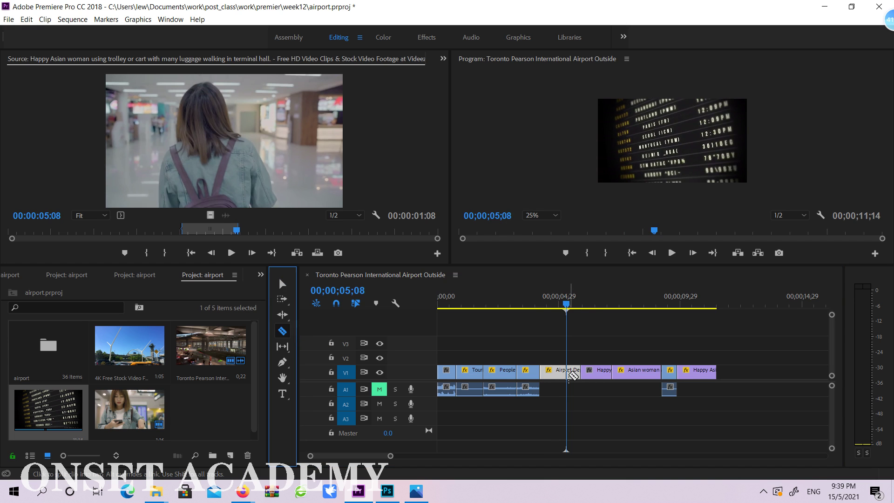
click(567, 375)
key(v)
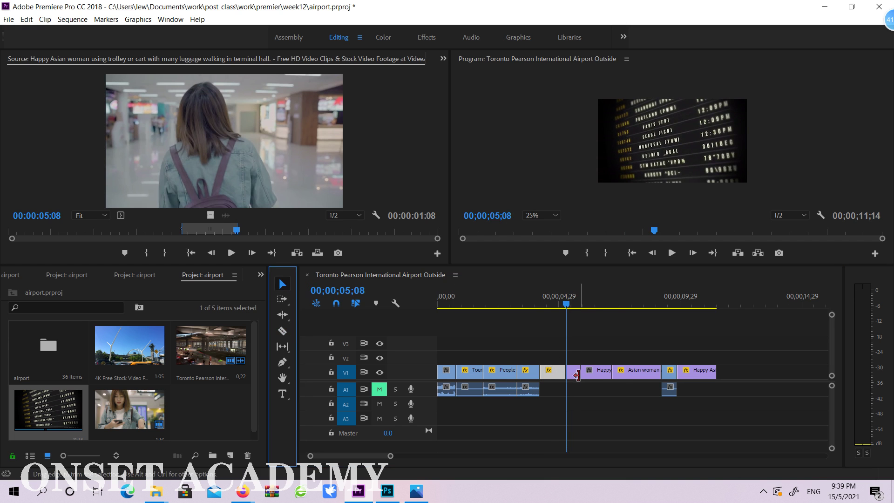
click(575, 374)
key(Delete)
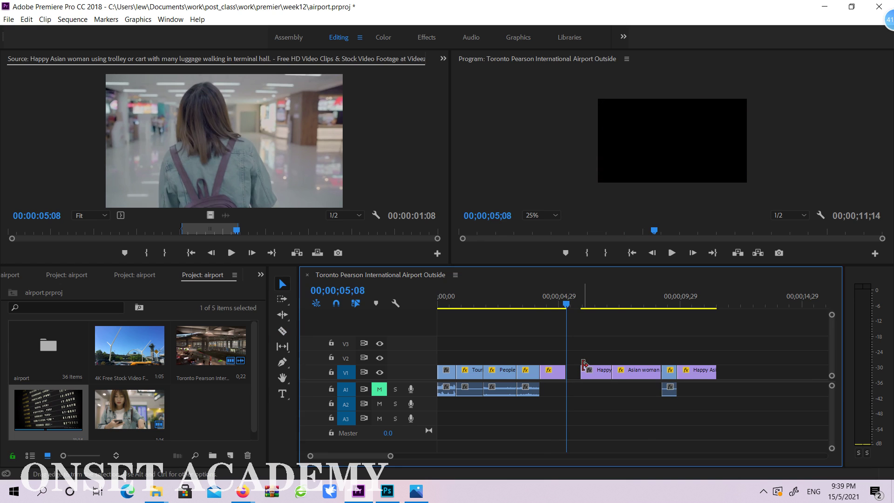
drag(726, 365, 578, 373)
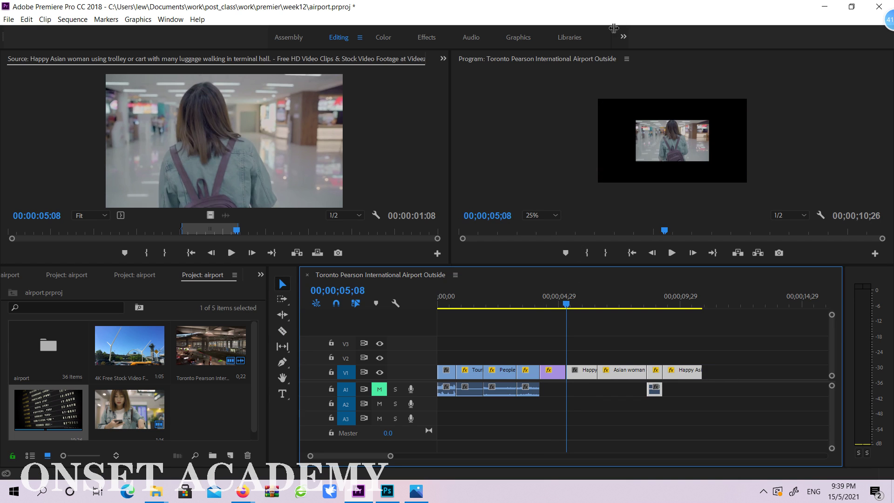
Step: Undo the clip shift, the tail deletion and the split of the airport departure clip
key(ctrl+z)
key(ctrl+z)
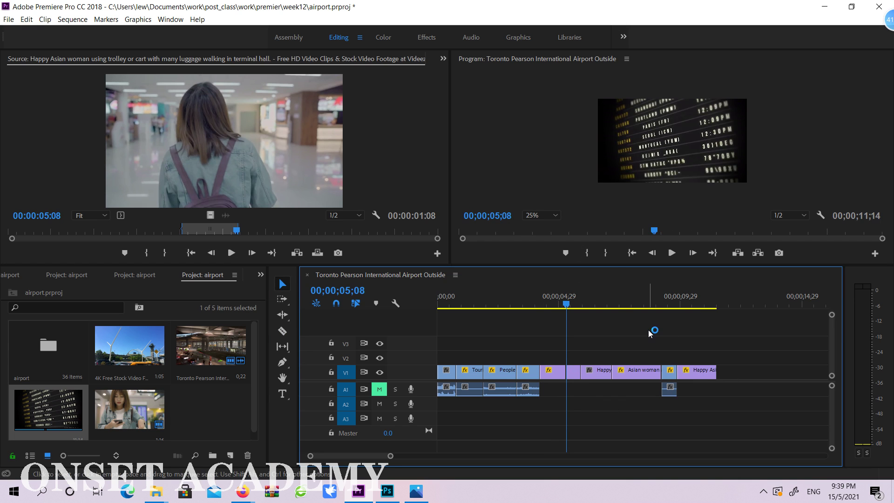
key(ctrl+z)
Step: Ripple-trim the end of the airport departure clip on V1 to the playhead at 00;00;05;08
click(282, 286)
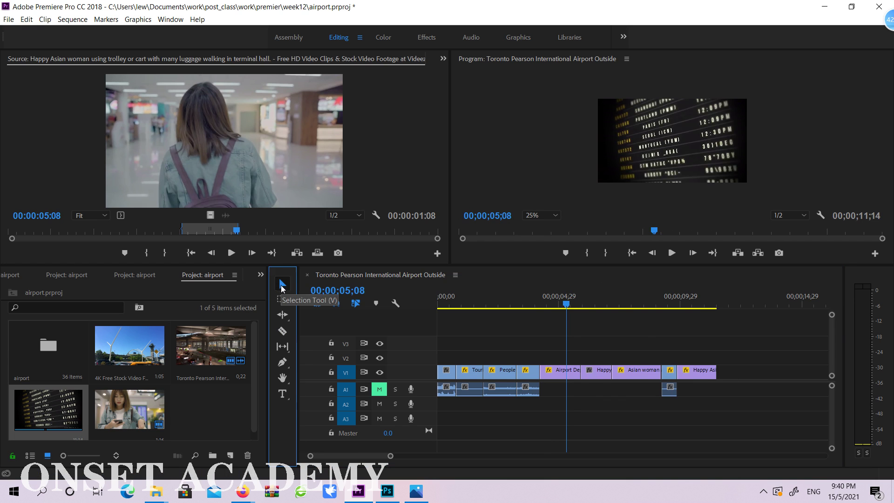
click(573, 374)
key(shift+Delete)
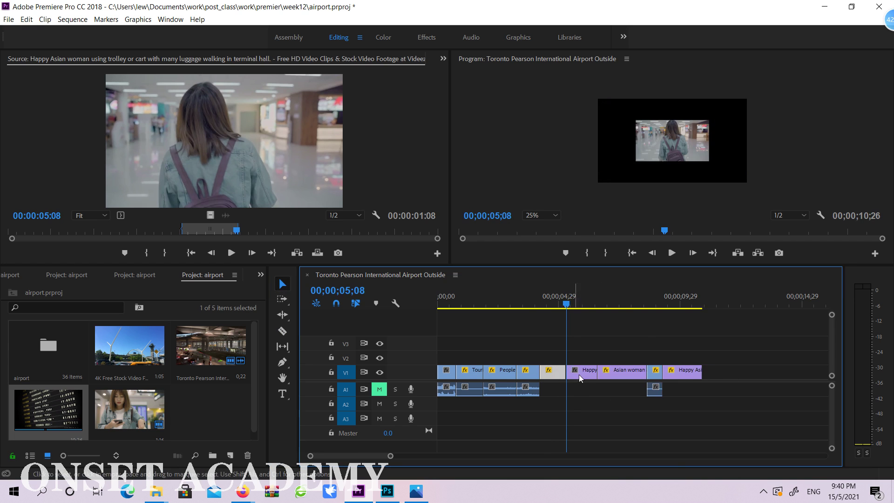
Step: Try scaling the walking woman clip to fill the frame, and undo the scaling along with the airport departure clip's ripple trim
click(664, 145)
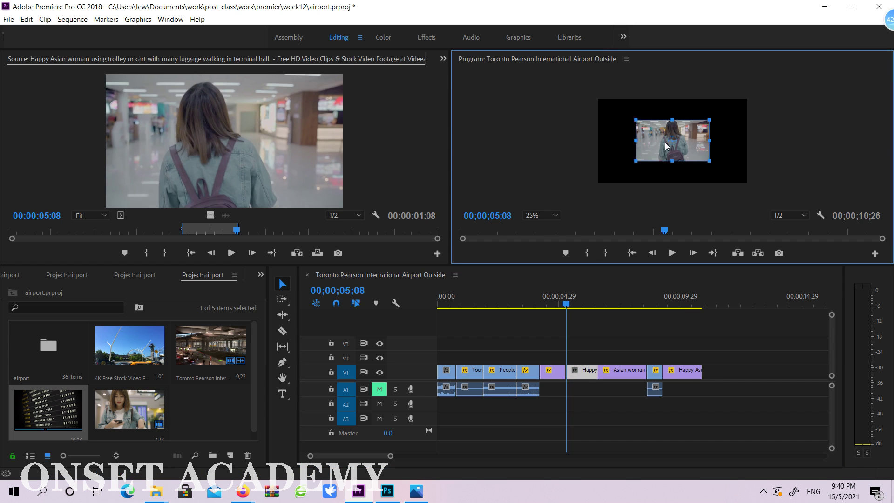
drag(637, 120, 598, 99)
click(802, 122)
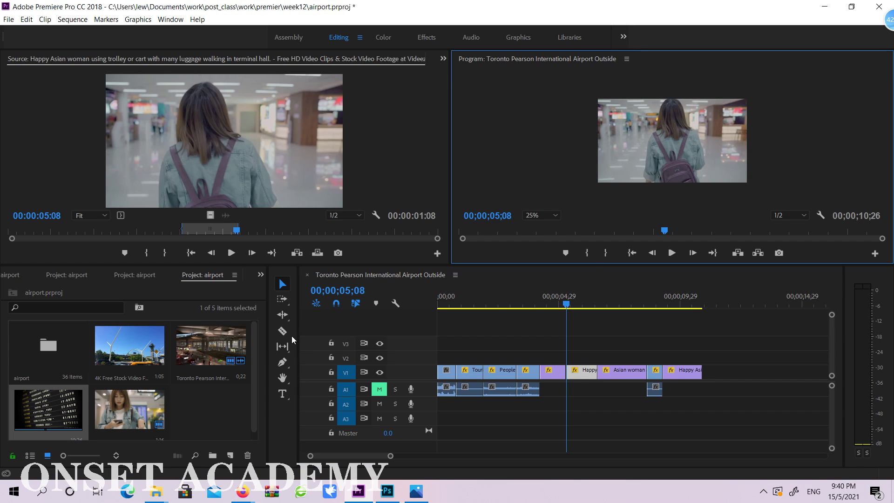
key(ctrl+z)
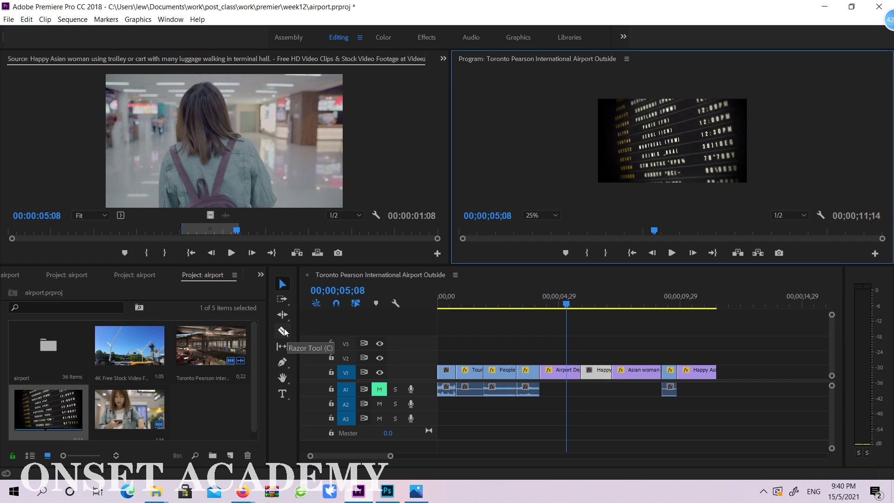
Step: Split the airport departure clip on V1 at 00;00;05;08 and delete its tail
click(283, 332)
click(567, 371)
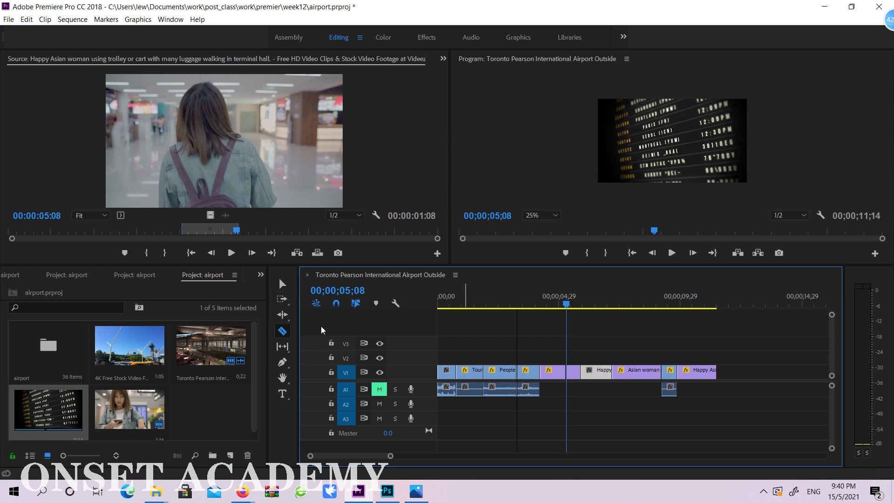
click(283, 284)
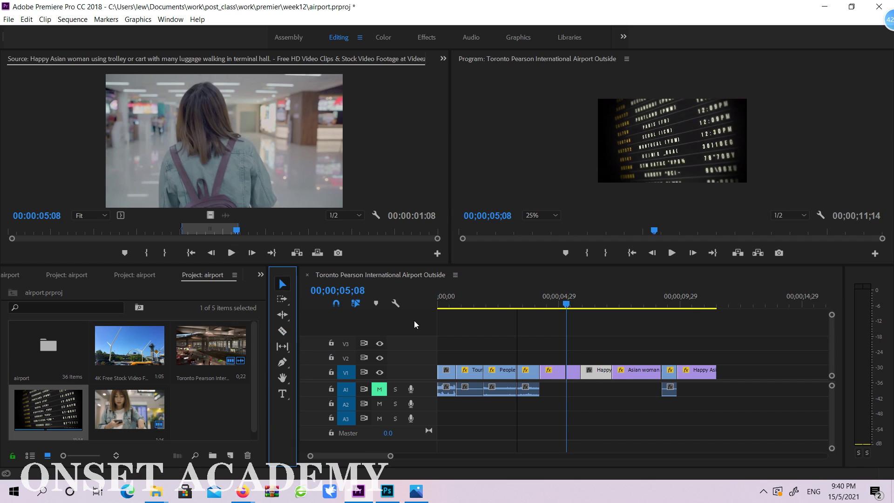
click(575, 372)
key(Delete)
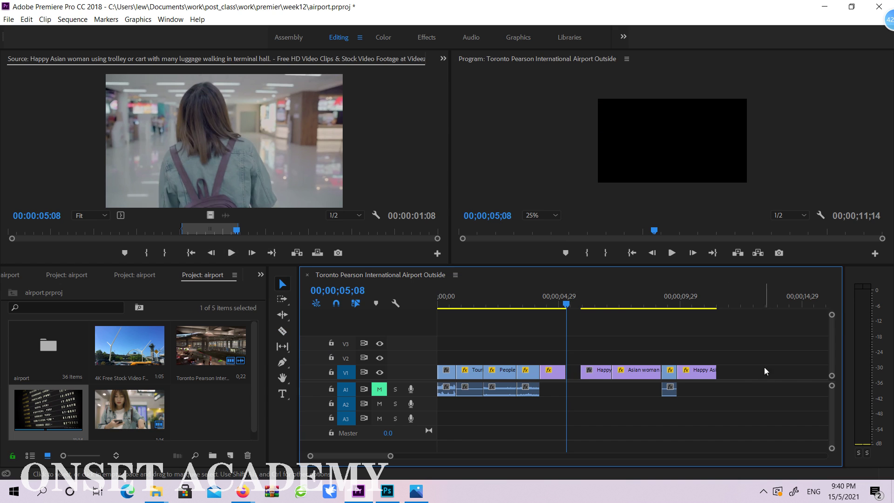
Step: Move all clips after the gap earlier so they meet the end of the airport departure clip
click(282, 299)
click(604, 372)
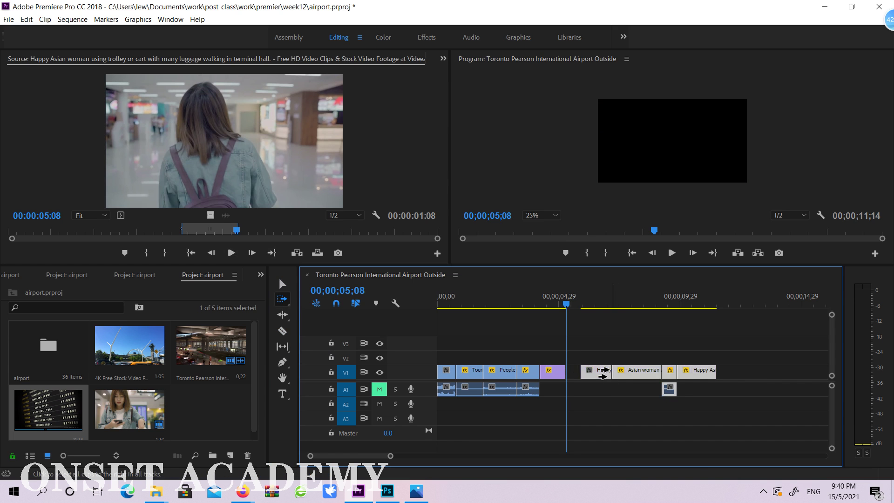
drag(604, 372, 590, 372)
click(282, 284)
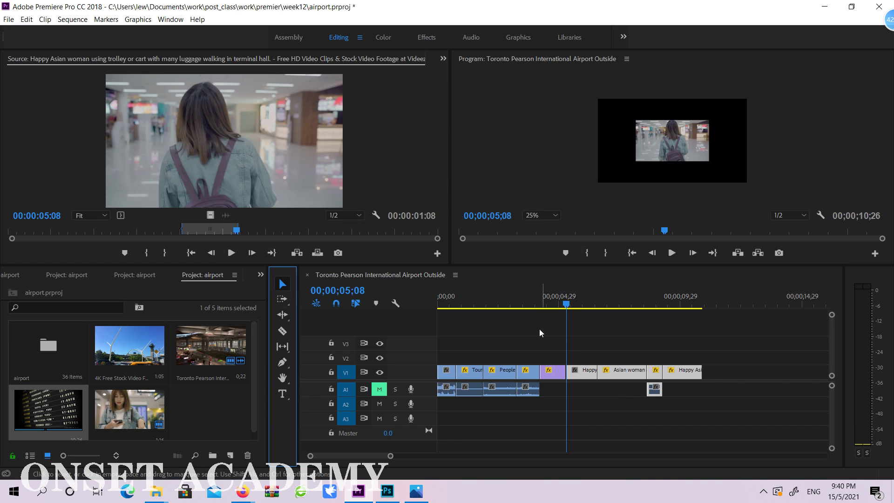
Step: Undo the clip shift, deletion and split, and ripple-trim the airport departure clip's end to the playhead at 00;00;05;08
key(ctrl+z)
key(ctrl+z)
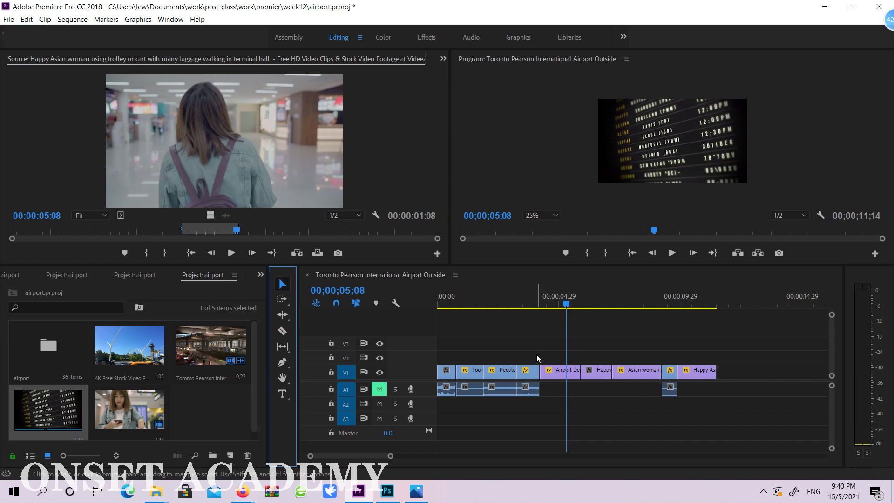
click(571, 372)
key(w)
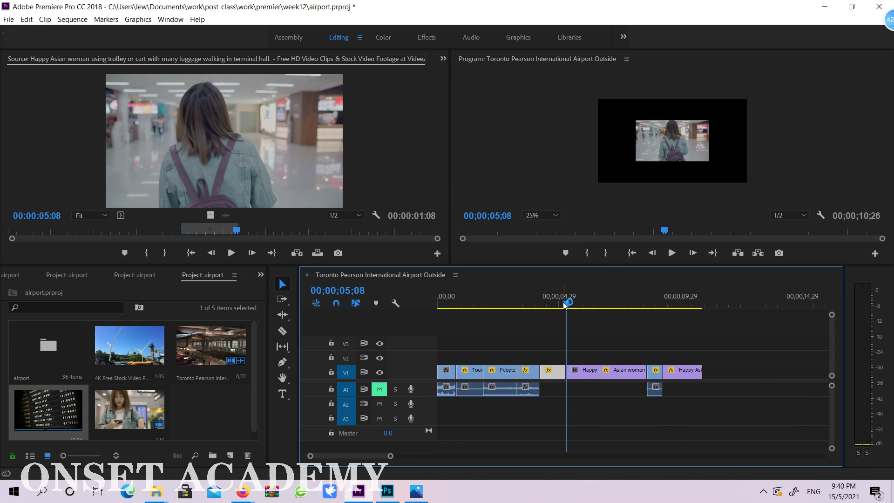
Step: Scale up the walking woman clip at 00;00;05;08 until it fills the program frame
double_click(674, 148)
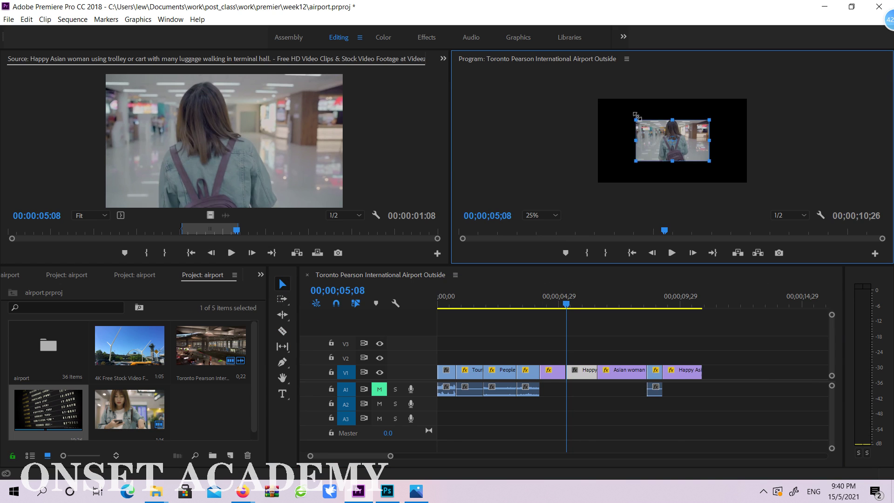
drag(636, 117, 608, 94)
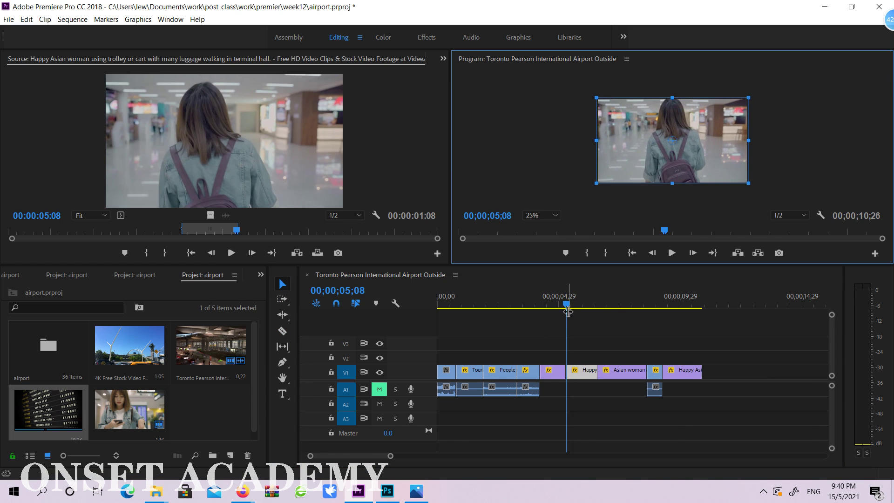
Step: Try extending the walking woman clip's end to the playhead at 00;00;07;05, and undo the extension
drag(569, 306, 613, 309)
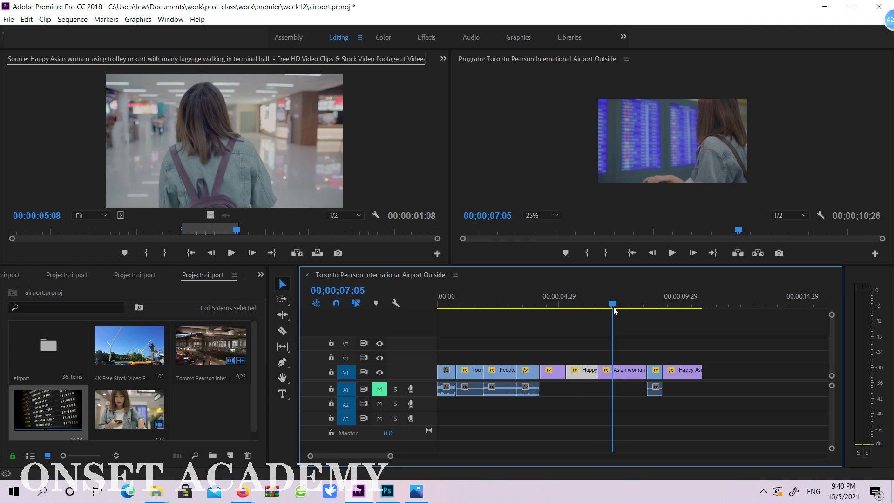
key(e)
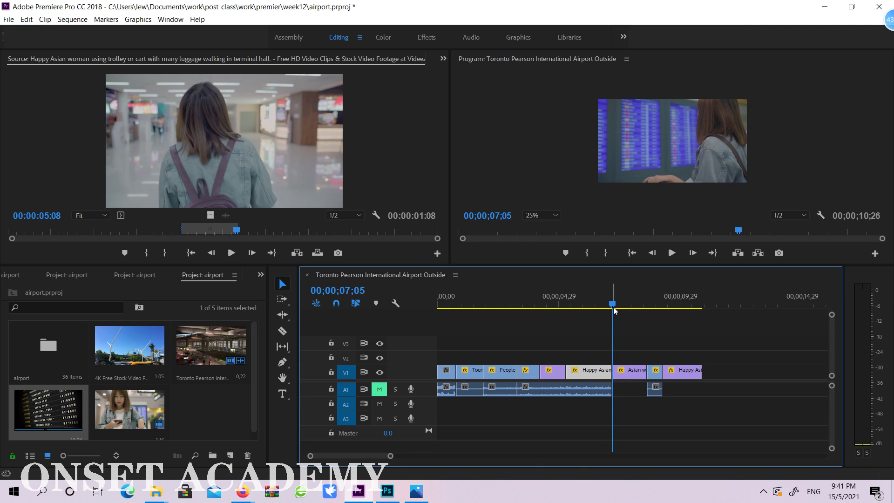
key(ctrl+z)
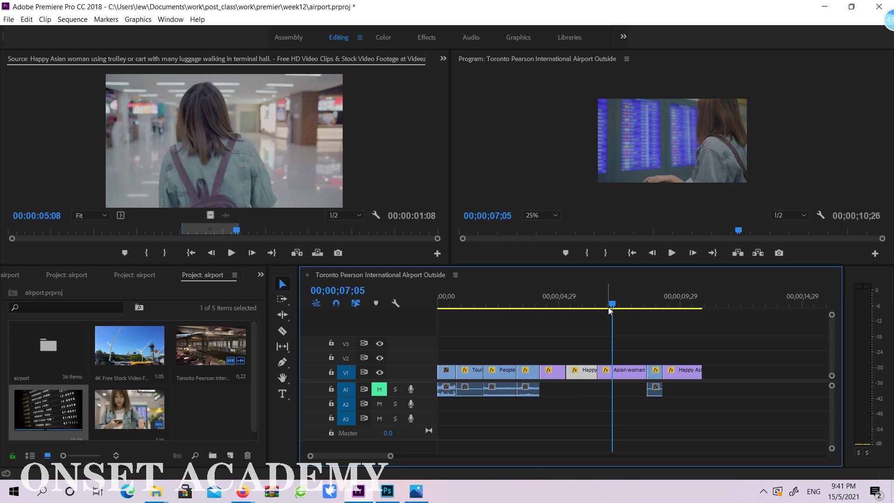
Step: Split the Asian woman departure board clip at 00;00;07;09 and delete the part before the cut
mouse_move(610, 309)
mouse_down()
mouse_move(571, 307)
mouse_move(642, 317)
mouse_move(617, 316)
mouse_up()
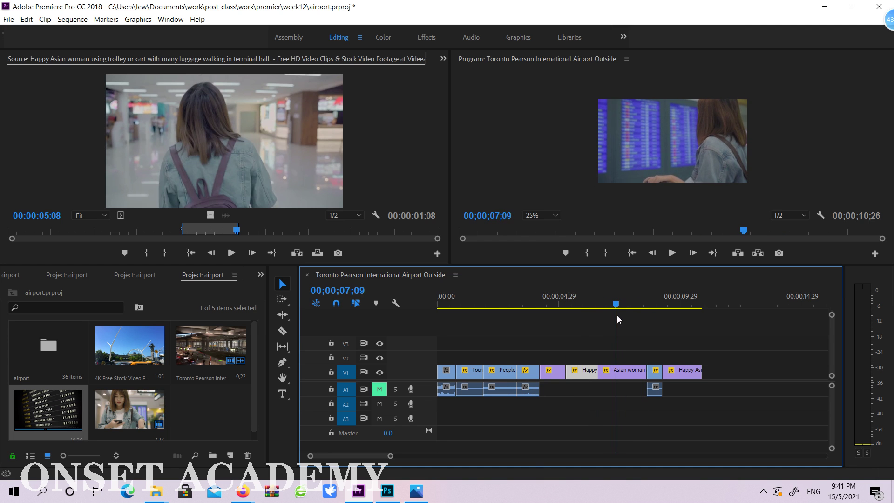
click(283, 332)
click(615, 371)
key(v)
click(607, 372)
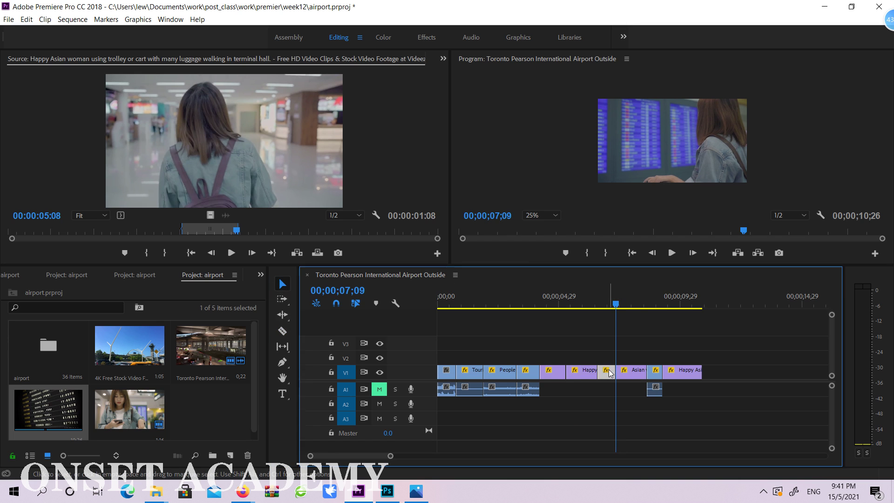
key(Delete)
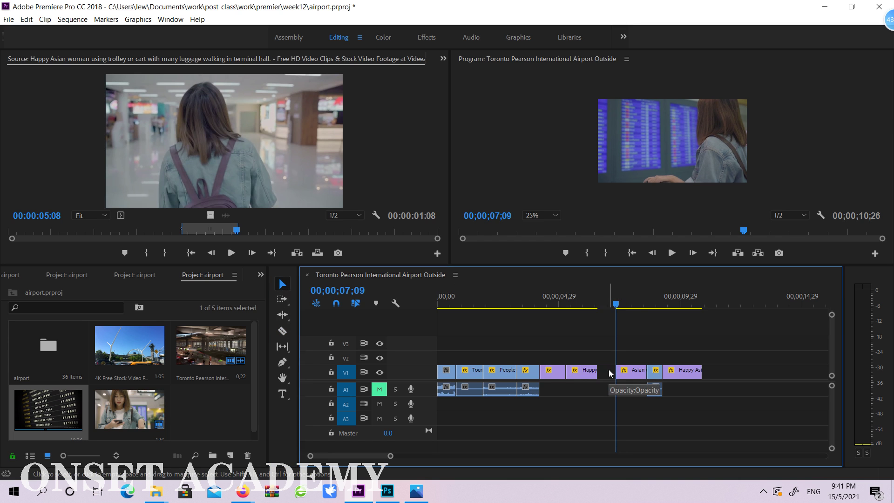
Step: Try lengthening the walking woman clip to fill the gap up to 00;00;07;09, and undo the extension, deletion and split
drag(597, 371, 615, 370)
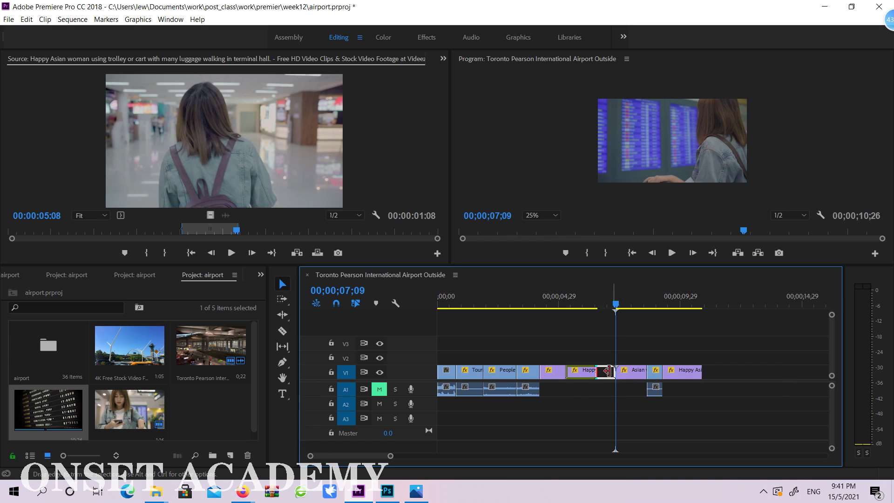
click(577, 303)
drag(579, 303, 622, 306)
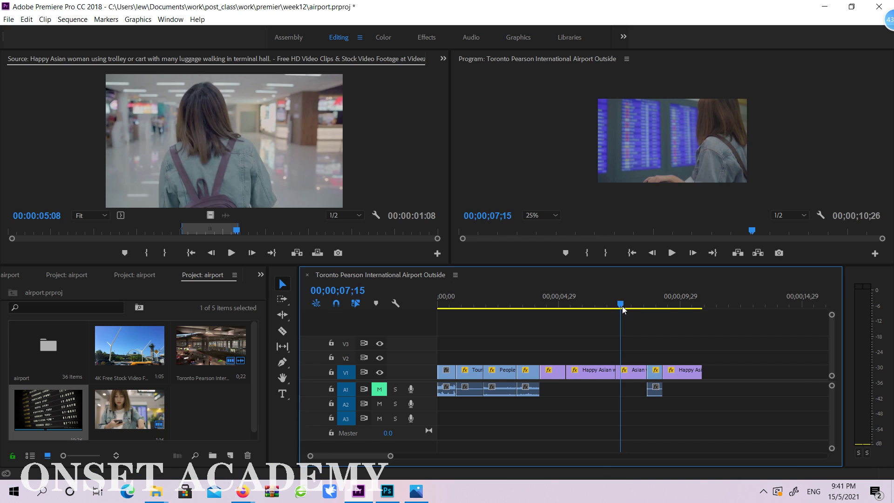
key(ctrl+z)
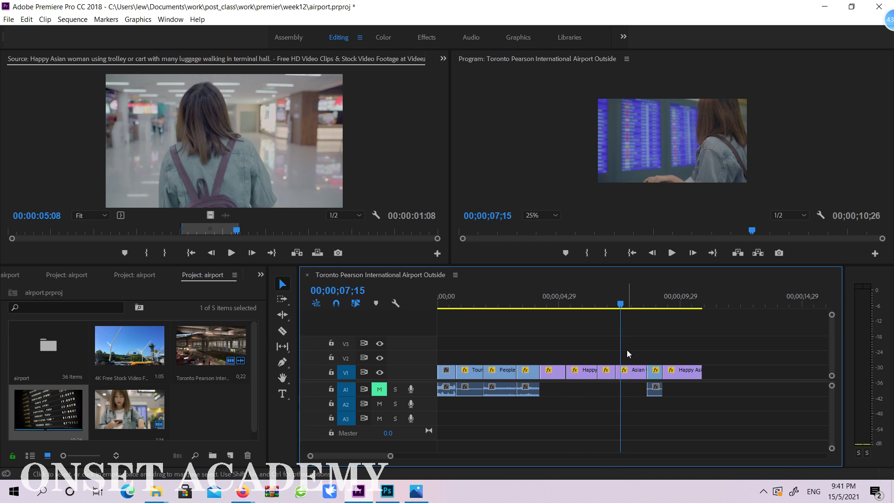
key(ctrl+z)
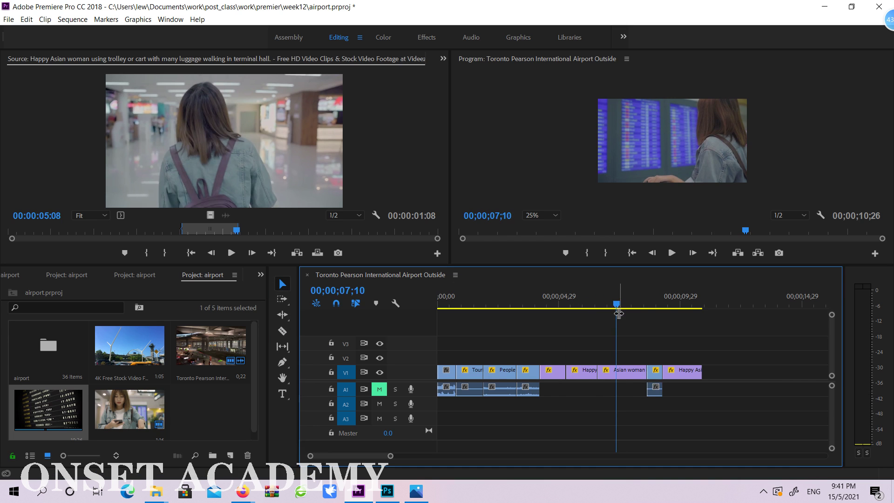
Step: Try extending the walking woman clip's end to 00;00;07;10, view the keyboard picture in Photos, and undo the extension
key(e)
click(425, 493)
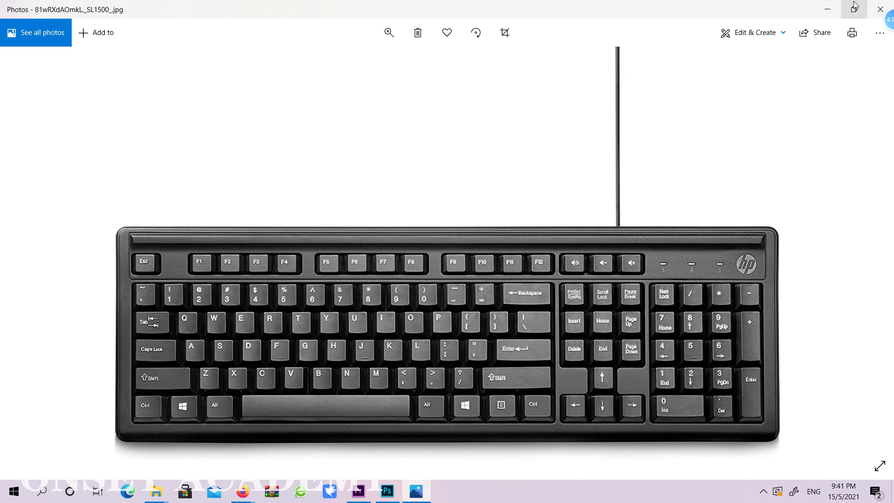
click(828, 10)
drag(582, 307, 627, 307)
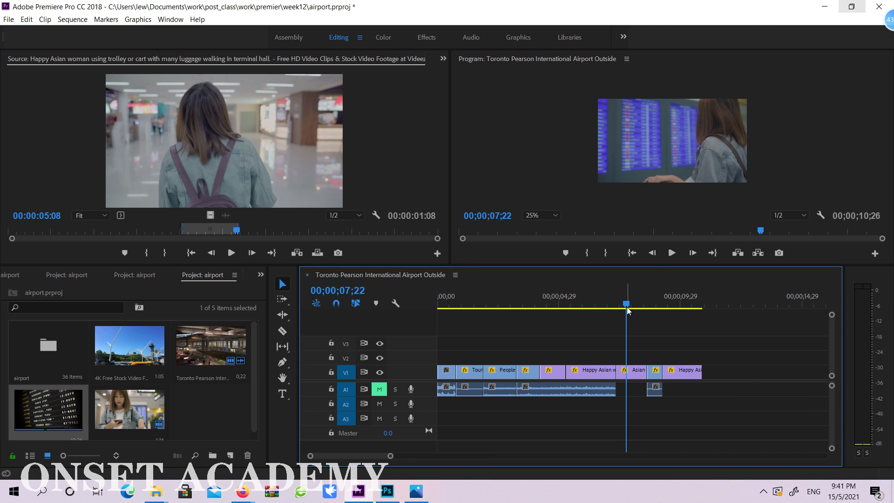
key(ctrl+z)
Step: Try extending the edit after the departure board clip to 00;00;08;03, undo it, and view the keyboard picture in Photos
drag(623, 304, 632, 328)
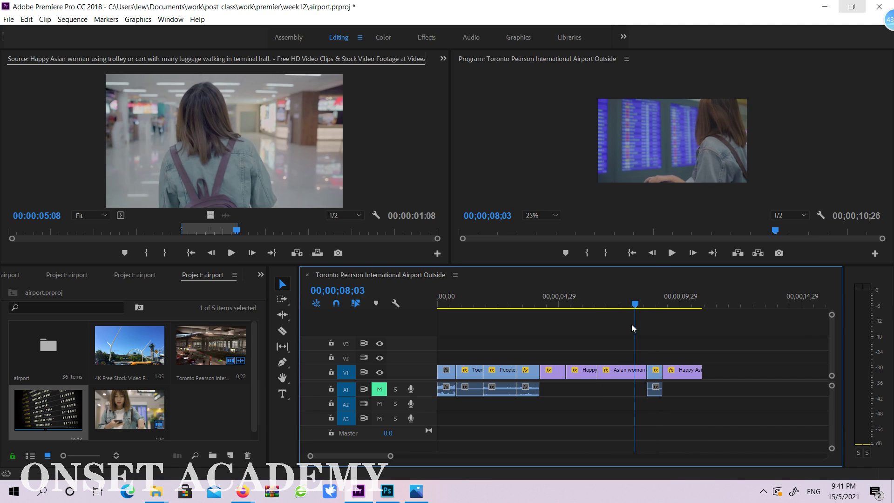
key(e)
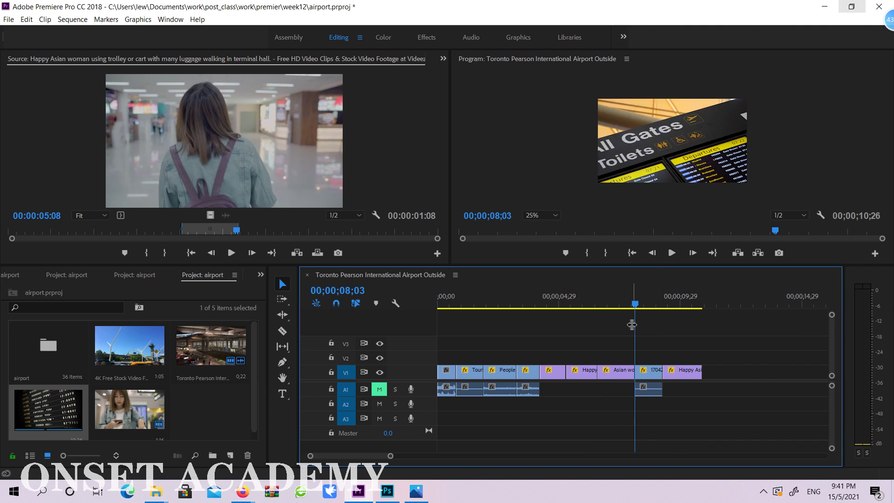
key(ctrl+z)
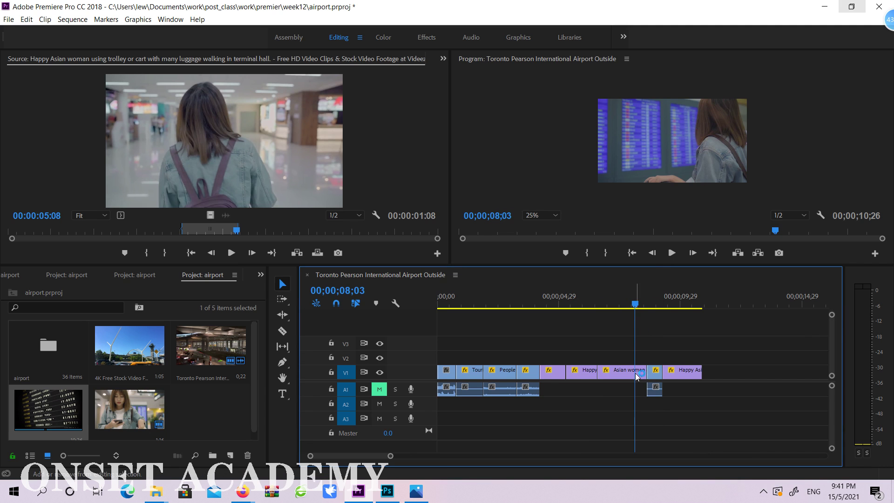
click(416, 492)
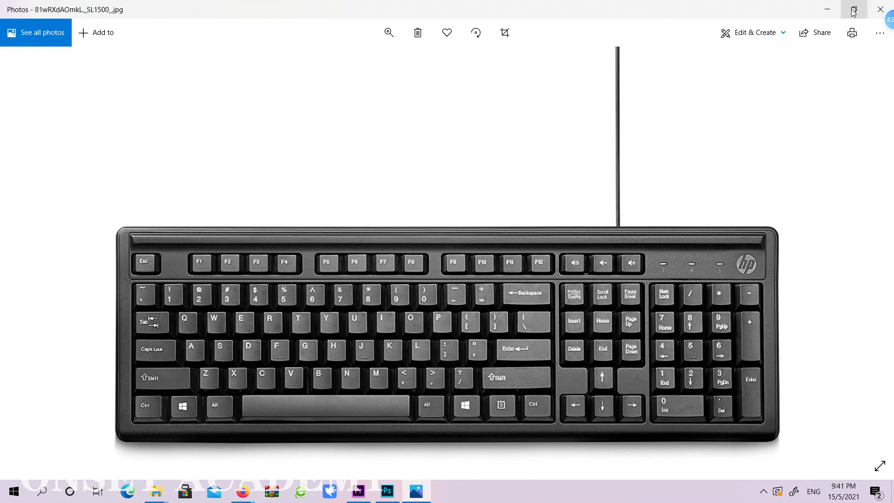
click(827, 9)
Step: Split the Asian woman departure board clip at 00;00;08;00 and delete its tail
mouse_move(639, 305)
mouse_down()
mouse_move(594, 306)
mouse_move(655, 306)
mouse_move(632, 306)
mouse_up()
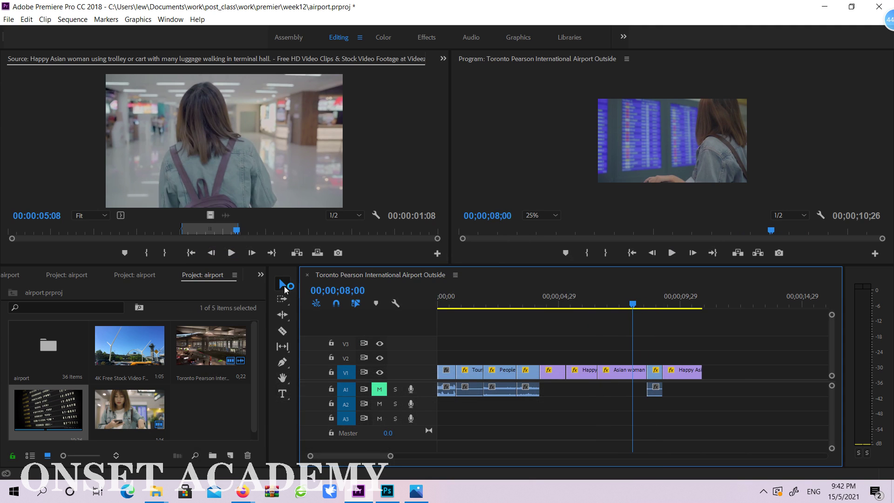
click(283, 331)
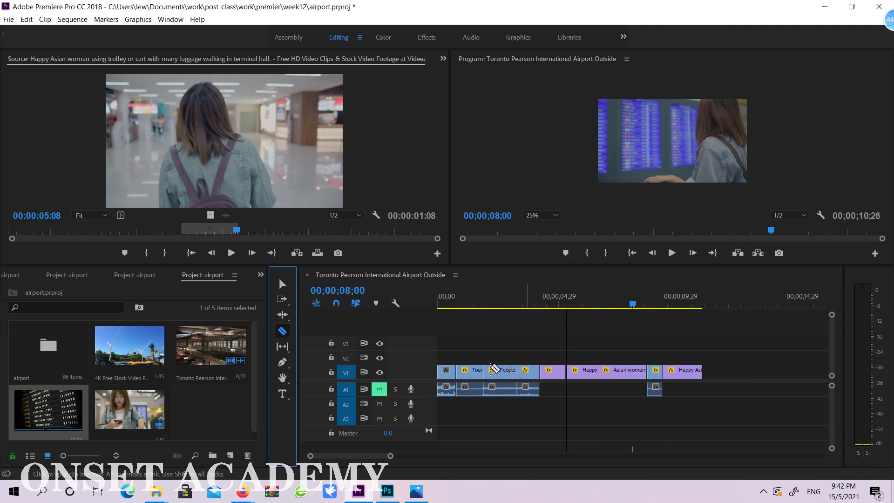
click(632, 373)
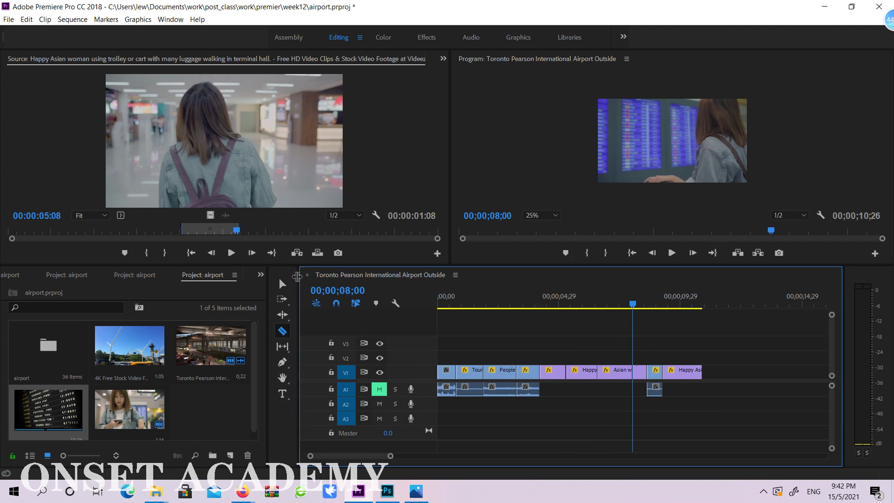
click(282, 284)
click(641, 372)
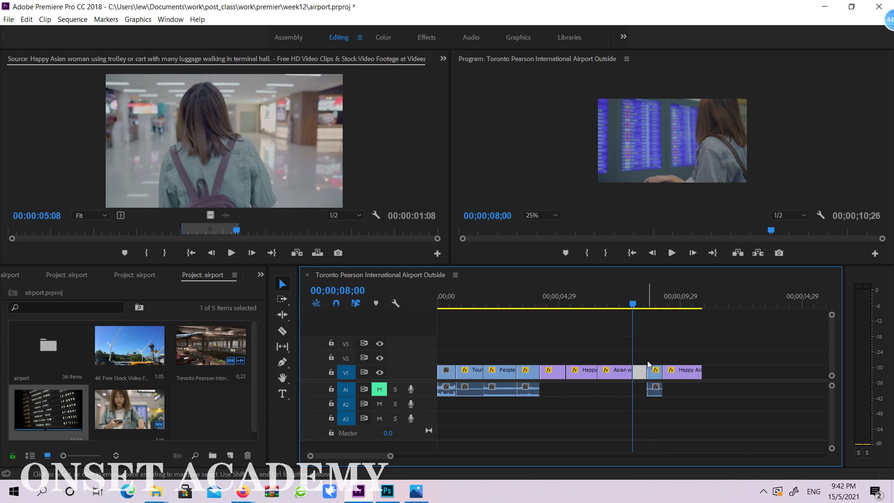
key(Delete)
Step: Try extending the start of the gates sign clip back over the gap, and undo the extension, deletion and split
drag(653, 373, 638, 373)
drag(639, 308, 616, 309)
key(ctrl+z)
key(ctrl+z)
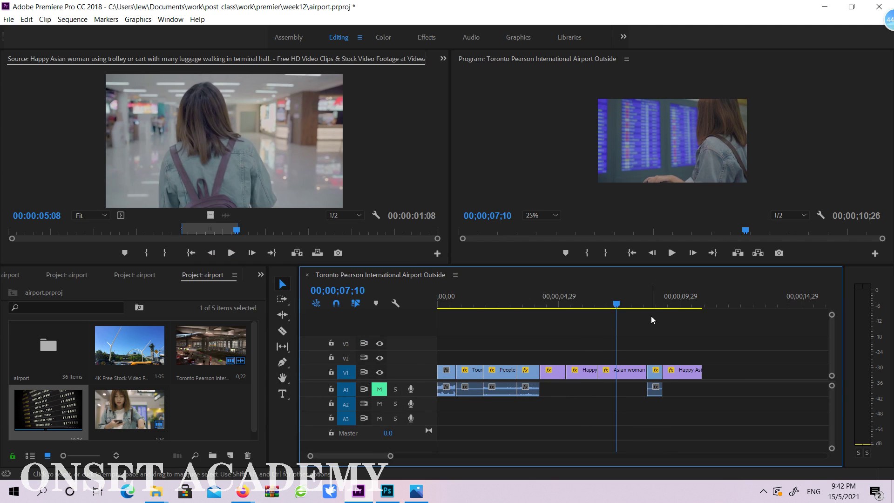
Step: Extend the edit between the departure board clip and the gates sign clip to 00;00;07;26, and review the new cut
drag(618, 306, 632, 305)
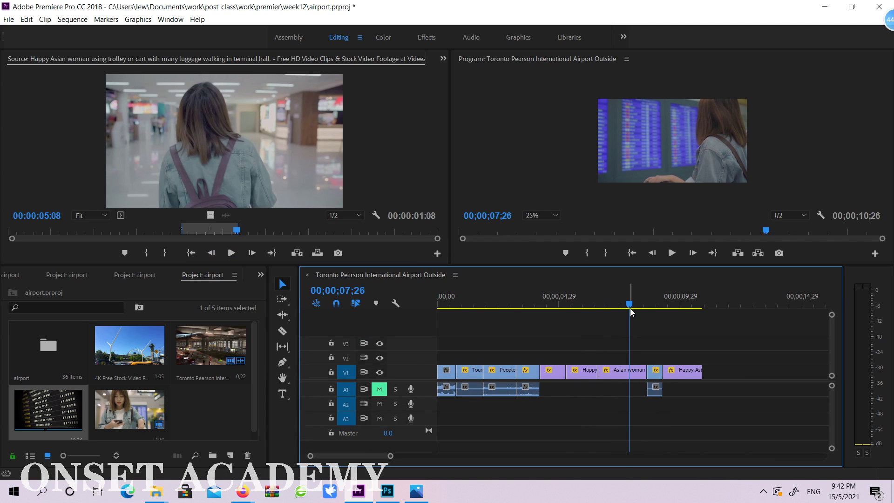
key(ctrl+shift+z)
key(ctrl+z)
key(e)
mouse_move(630, 306)
mouse_down()
mouse_move(599, 298)
mouse_move(645, 303)
mouse_up()
key(space)
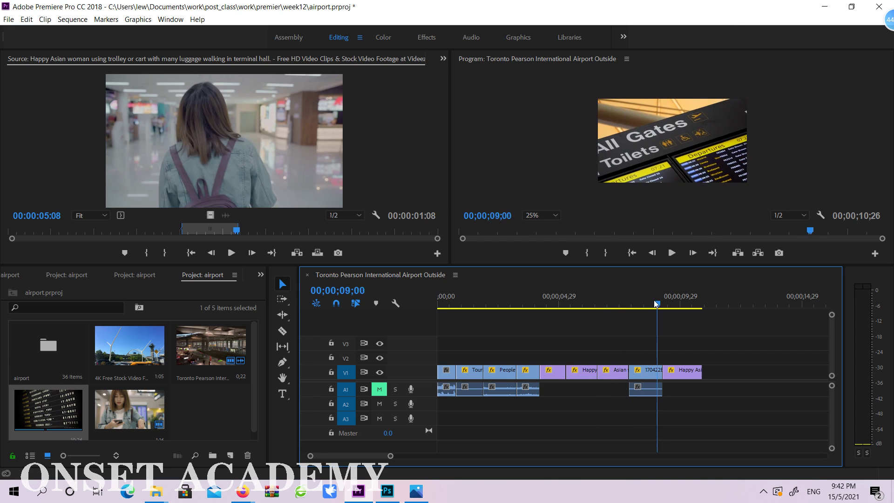
Step: Play back the sequence from the start to review the cuts around the gates sign clip
key(Home)
click(675, 254)
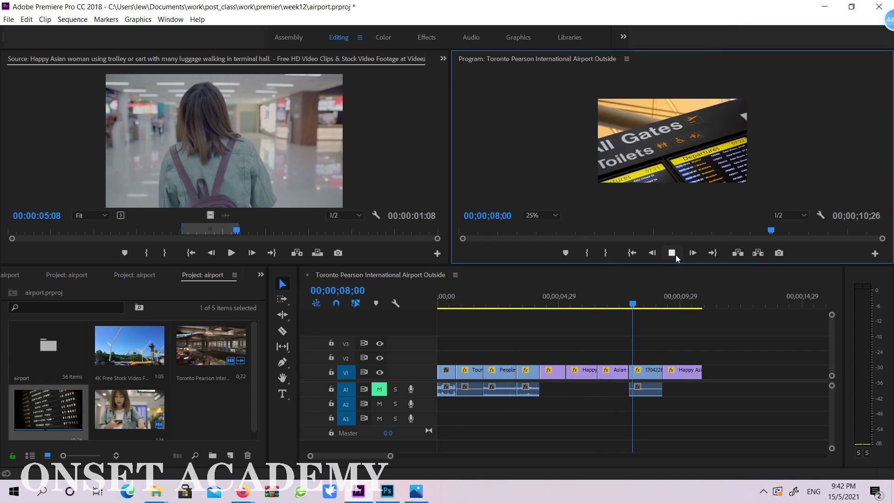
click(676, 255)
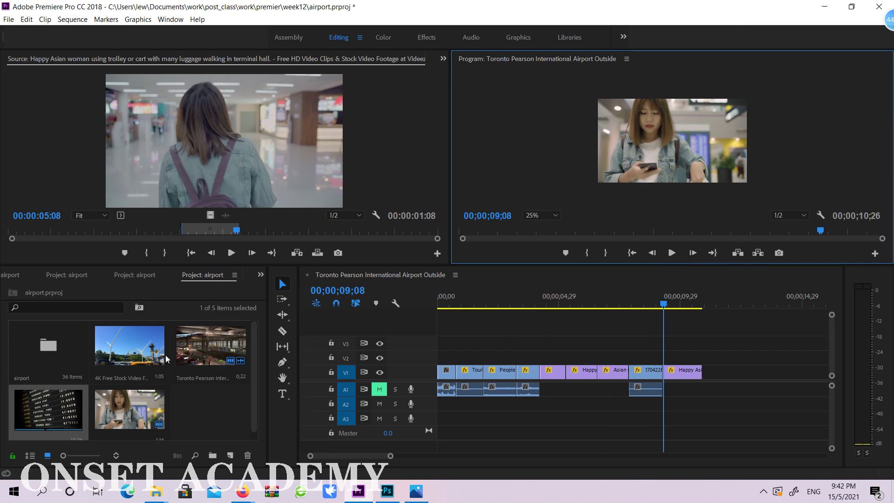
Step: Open the airport bin's clip of the woman checking her smartphone beside a hat, and mark it from 00:00:00:24 to 00:00:01:13
double_click(48, 356)
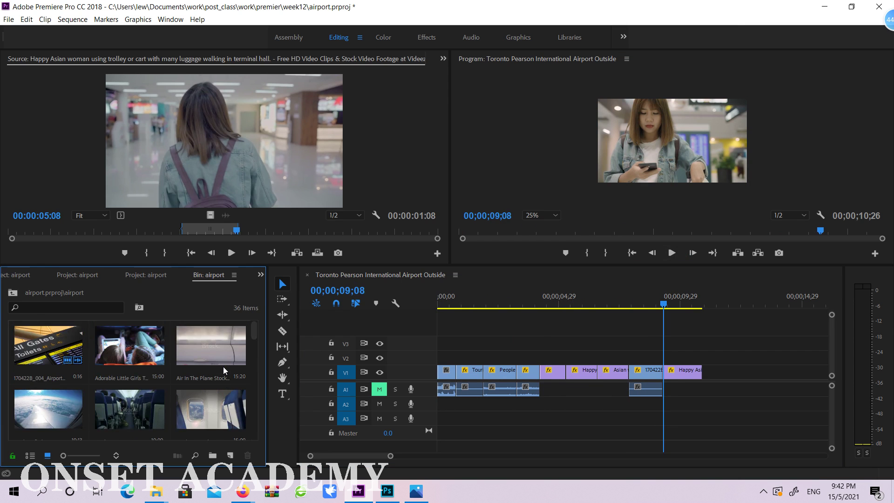
scroll(222, 367, down, 5)
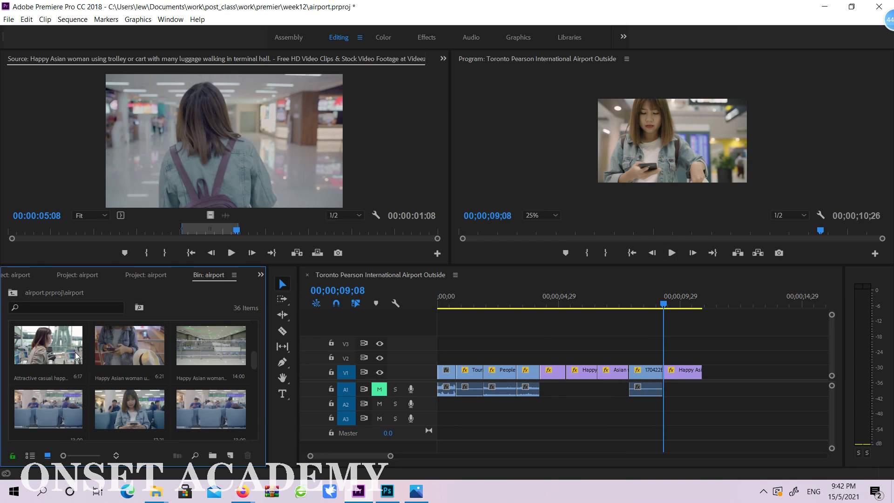
double_click(121, 343)
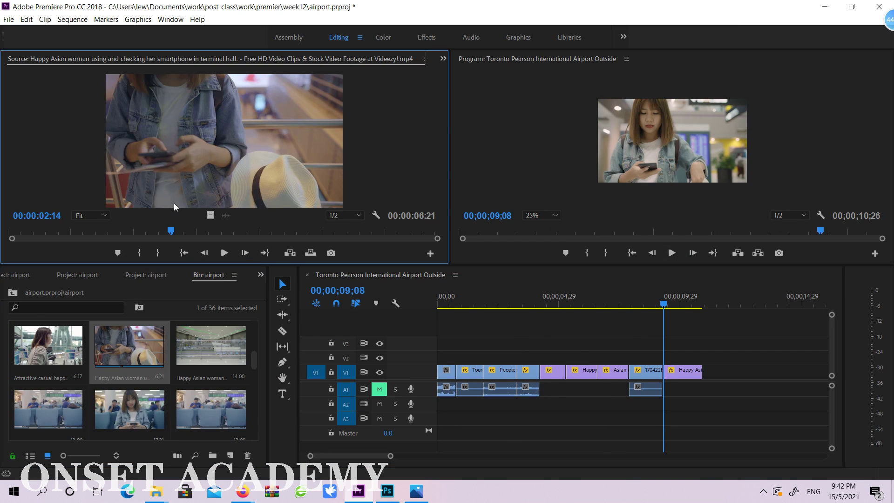
drag(120, 231, 71, 245)
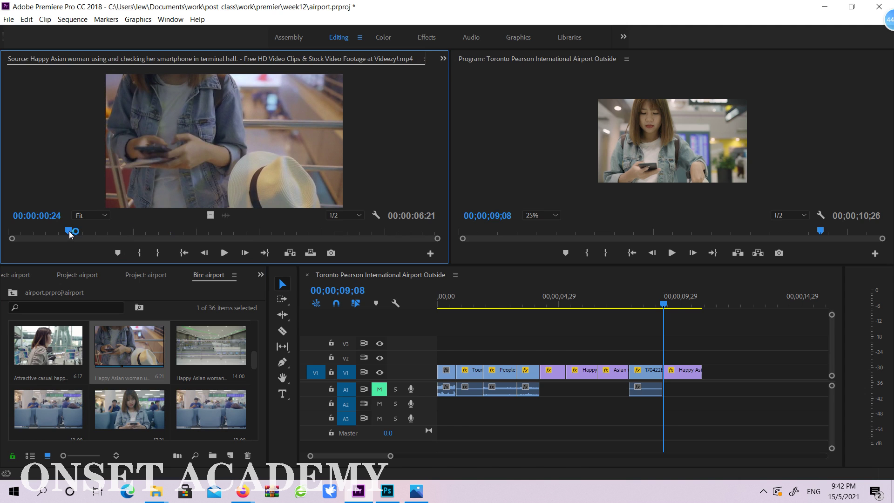
key(i)
click(416, 491)
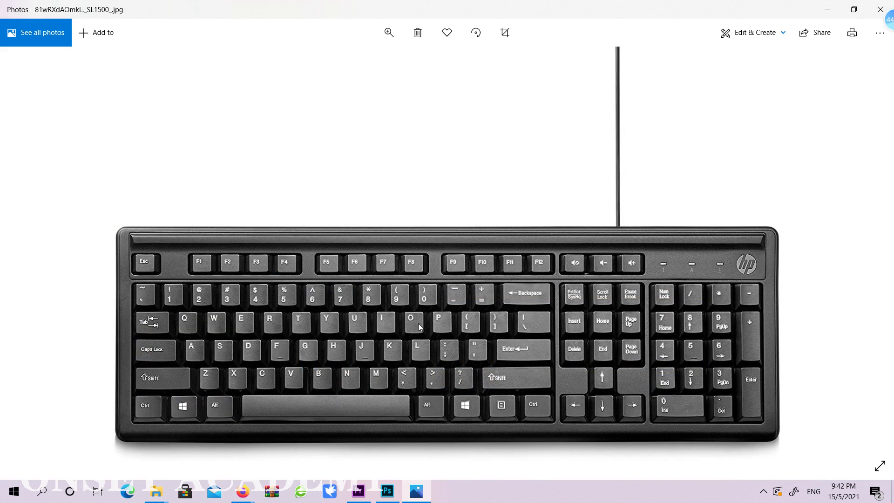
click(834, 4)
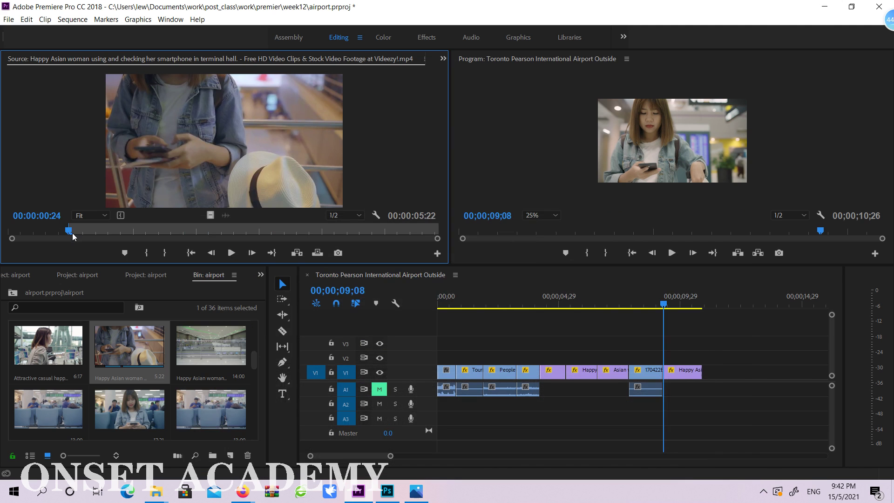
drag(72, 235, 105, 235)
key(o)
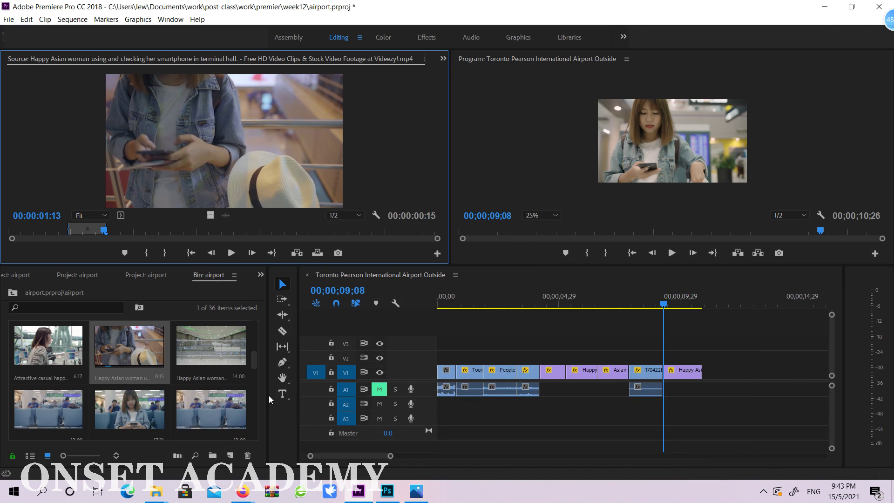
Step: Insert the marked smartphone clip on V1 between the gates sign clip and the last clip, and scale it to fill the frame
drag(125, 350, 664, 374)
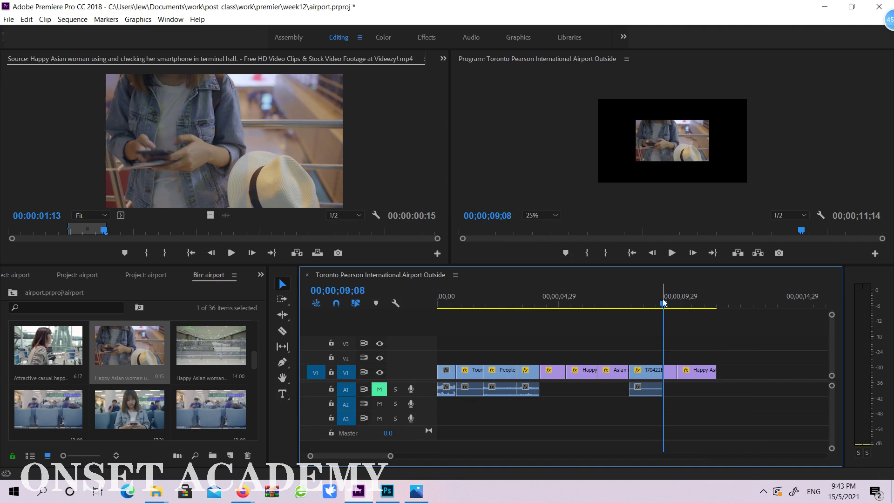
mouse_move(663, 299)
mouse_down()
mouse_move(646, 305)
mouse_move(688, 309)
mouse_move(673, 310)
mouse_up()
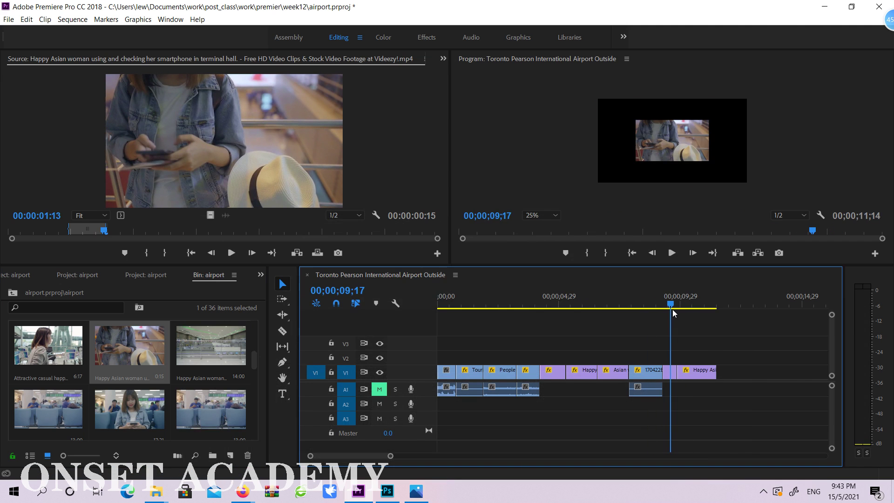
click(641, 122)
drag(636, 119, 597, 97)
drag(644, 300, 694, 312)
click(671, 311)
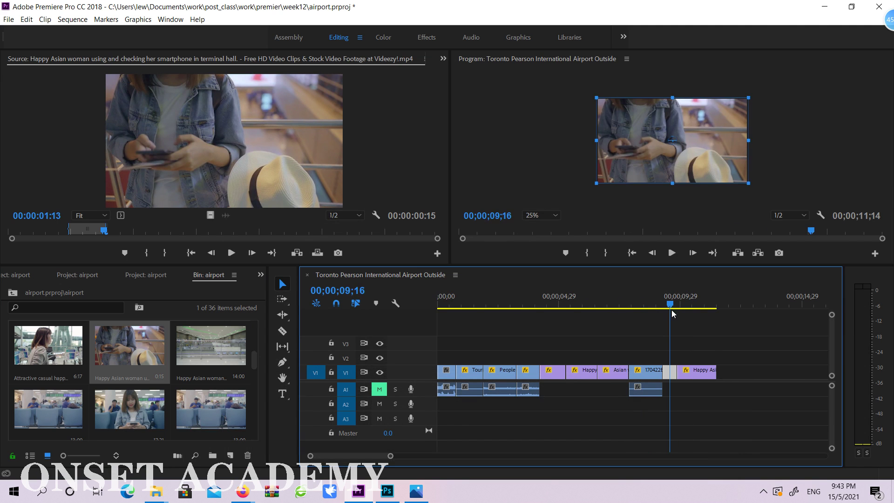
Step: Play the sequence from the beginning to review the montage with the inserted smartphone shot
drag(668, 301, 546, 278)
key(Home)
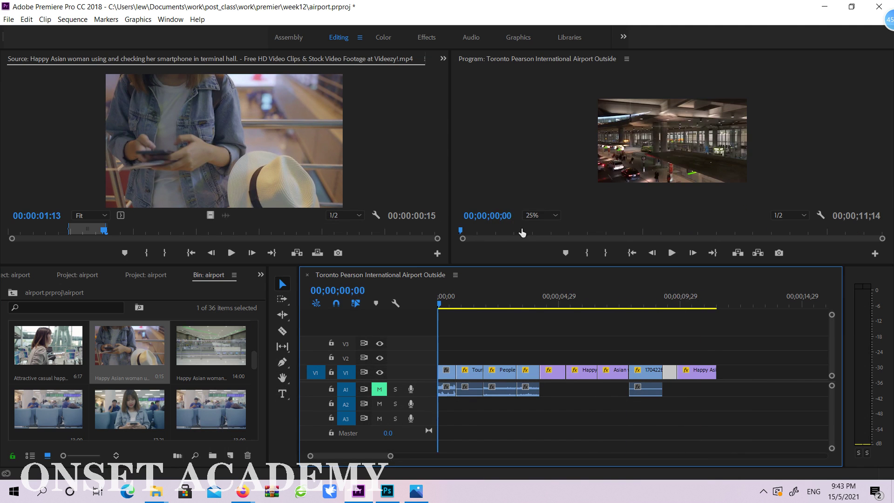
click(671, 254)
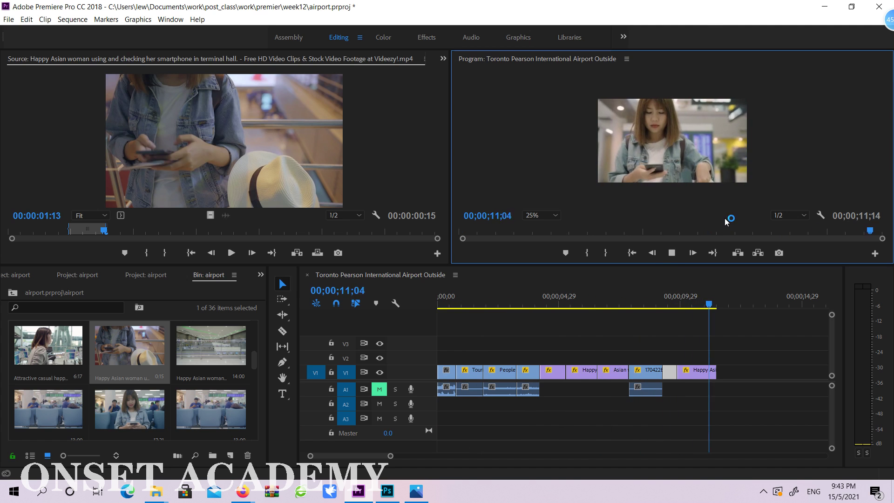
click(670, 253)
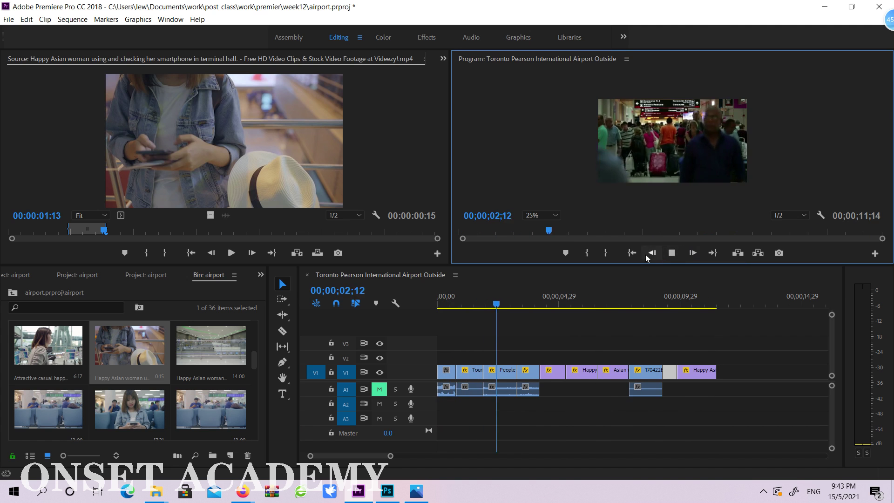
click(678, 253)
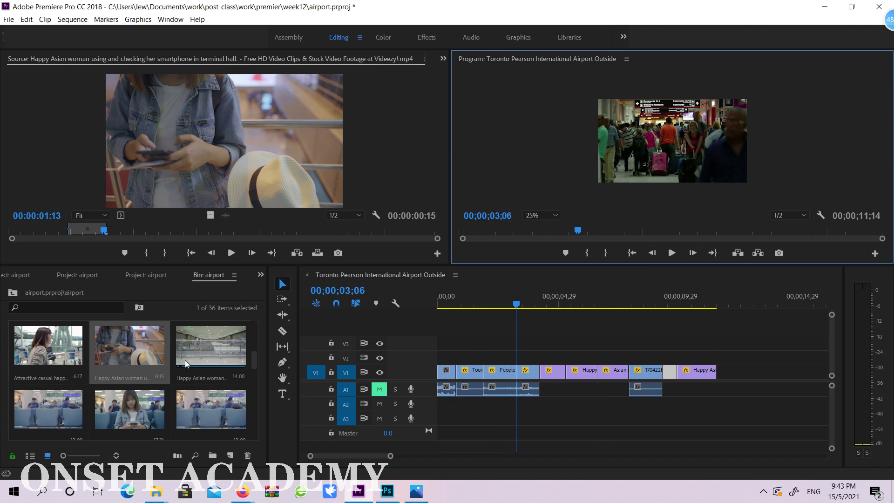
Step: Open the istockphoto-933100974 luggage check-in clip and mark a 00:00:01:13 range of the bag tagging, ending at 00:00:04:11
scroll(236, 351, down, 1)
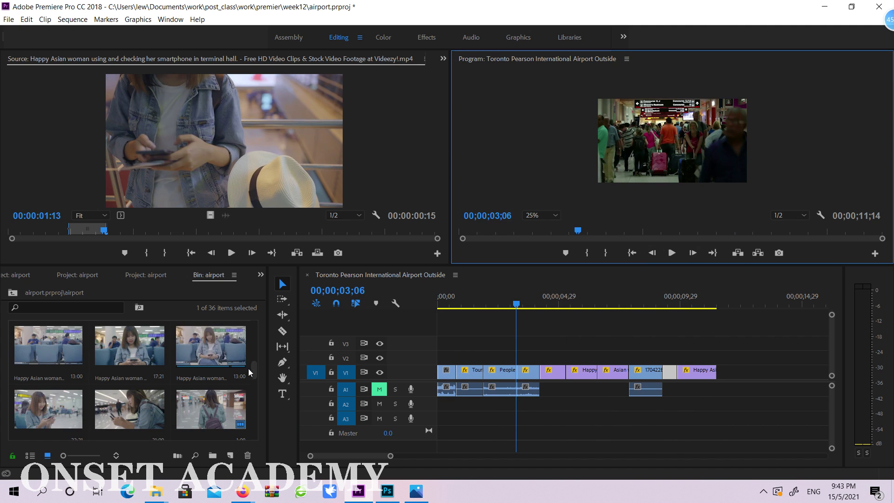
drag(256, 373, 240, 392)
scroll(240, 393, down, 2)
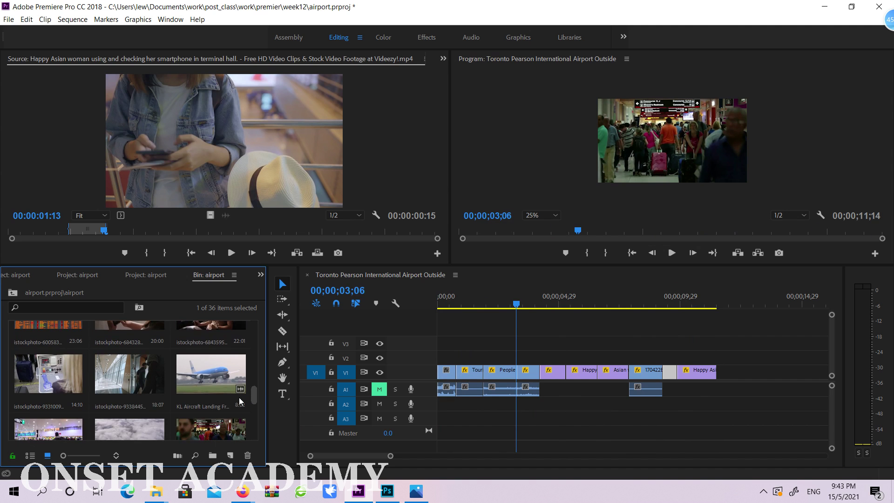
scroll(239, 400, down, 1)
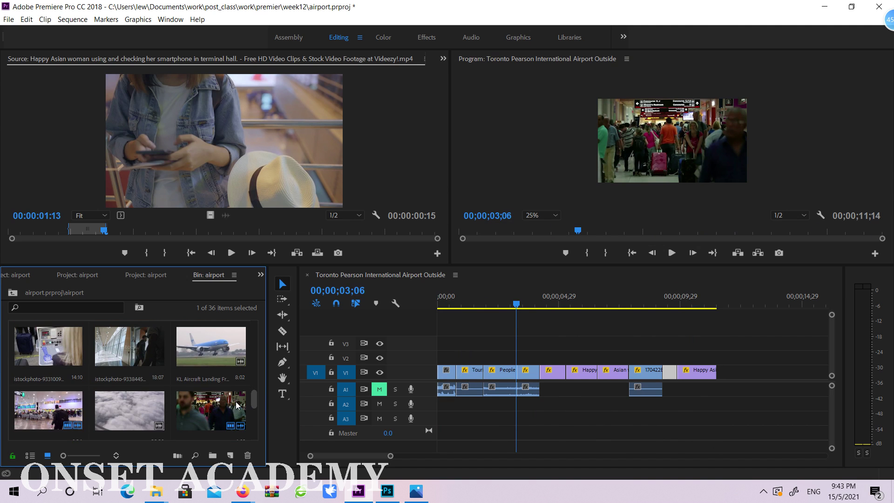
scroll(237, 403, up, 1)
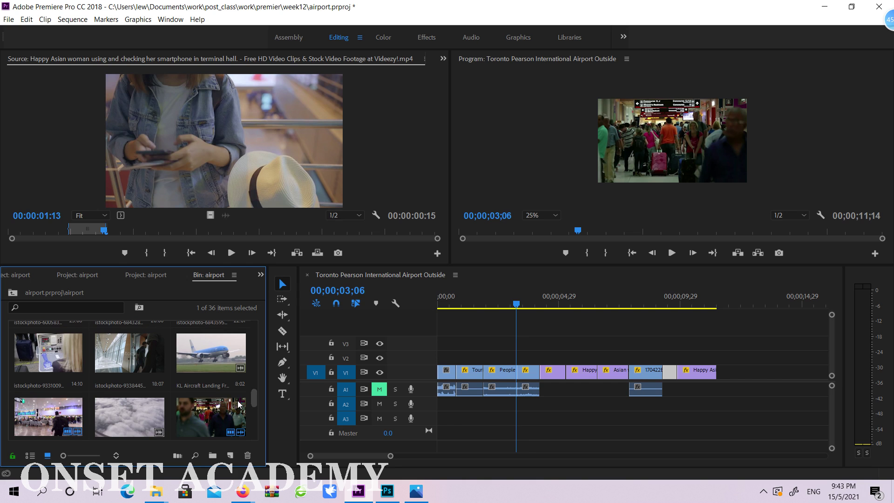
double_click(51, 362)
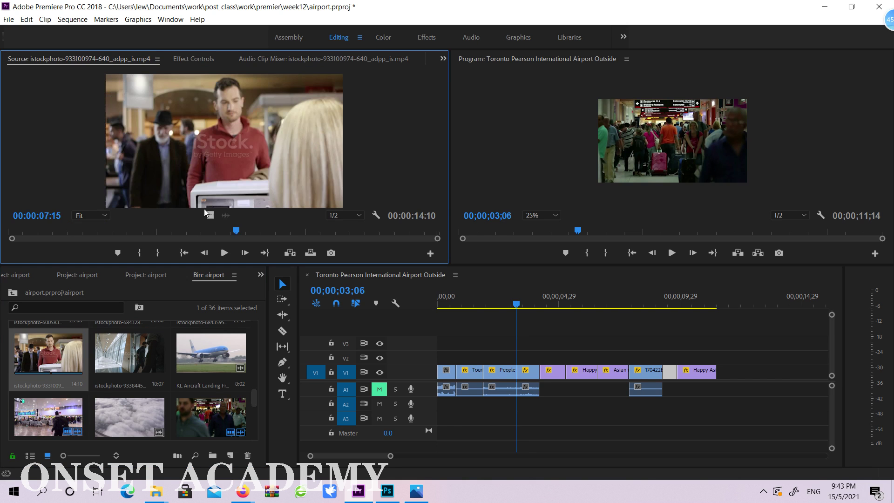
mouse_move(127, 236)
mouse_down()
mouse_move(155, 241)
mouse_move(139, 237)
mouse_move(147, 235)
mouse_move(143, 252)
mouse_move(134, 252)
mouse_move(180, 247)
mouse_move(88, 249)
mouse_move(99, 251)
mouse_move(114, 233)
mouse_move(141, 234)
mouse_up()
key(i)
key(o)
key(o)
Step: Append the marked luggage tagging clip to the end of V1 and scale it to fill the frame
drag(55, 369, 719, 373)
click(734, 303)
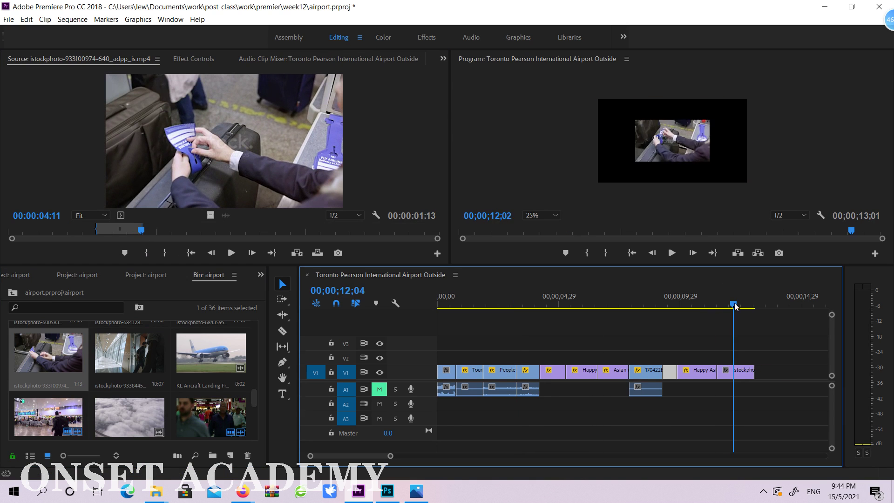
click(647, 123)
drag(634, 116, 614, 95)
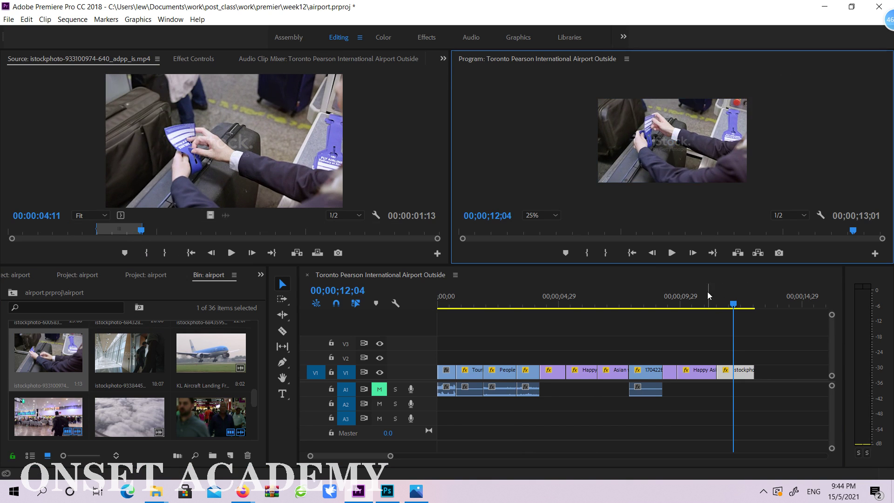
drag(698, 300, 753, 297)
Step: Open the istockphoto-933844530 boarding bridge clip from the bin and mark a 00:00:03:17 range ending at 00:00:05:03
scroll(184, 386, down, 2)
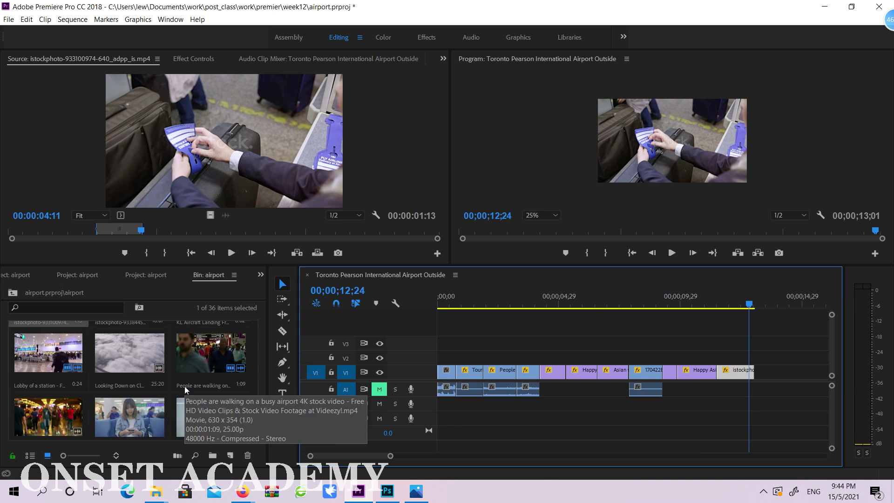
scroll(185, 387, down, 4)
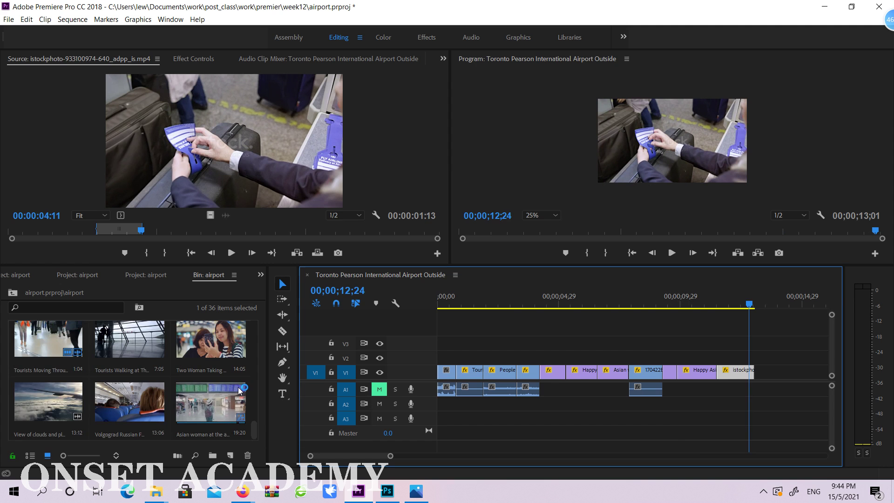
scroll(236, 388, down, 4)
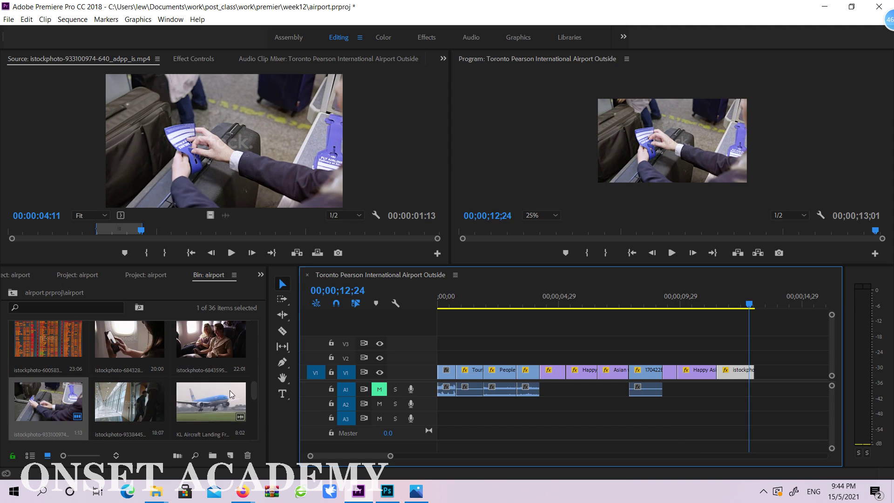
double_click(155, 403)
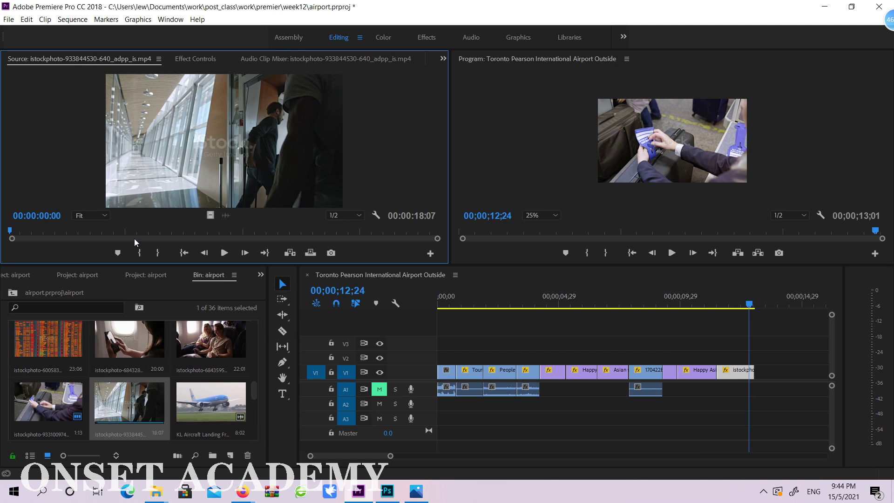
mouse_move(117, 231)
mouse_down()
mouse_move(308, 223)
mouse_move(18, 231)
mouse_move(130, 238)
mouse_up()
key(i)
key(o)
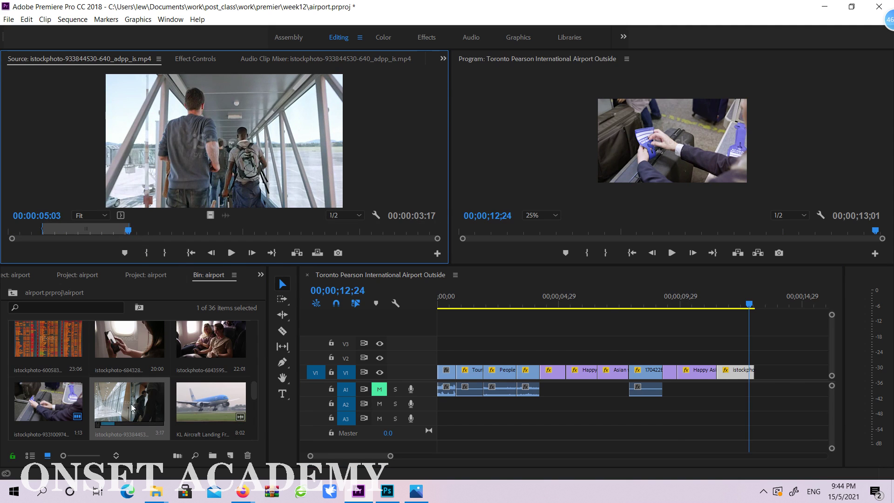
Step: Append the marked boarding bridge clip after the luggage tagging clip on V1 and scale it to fill the frame
drag(132, 405, 759, 351)
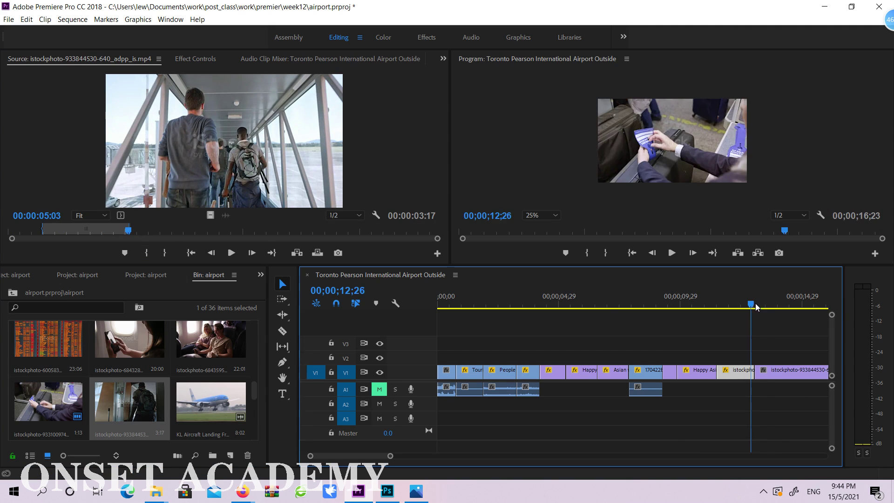
click(767, 300)
click(638, 130)
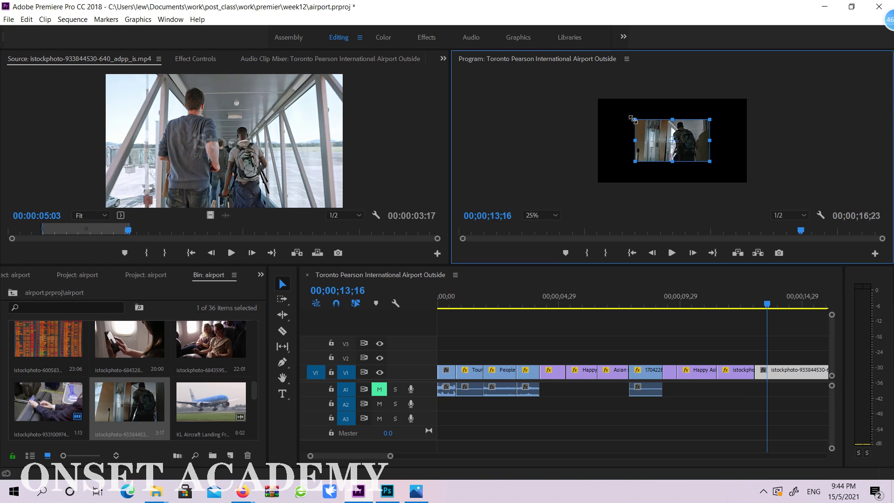
drag(633, 119, 592, 97)
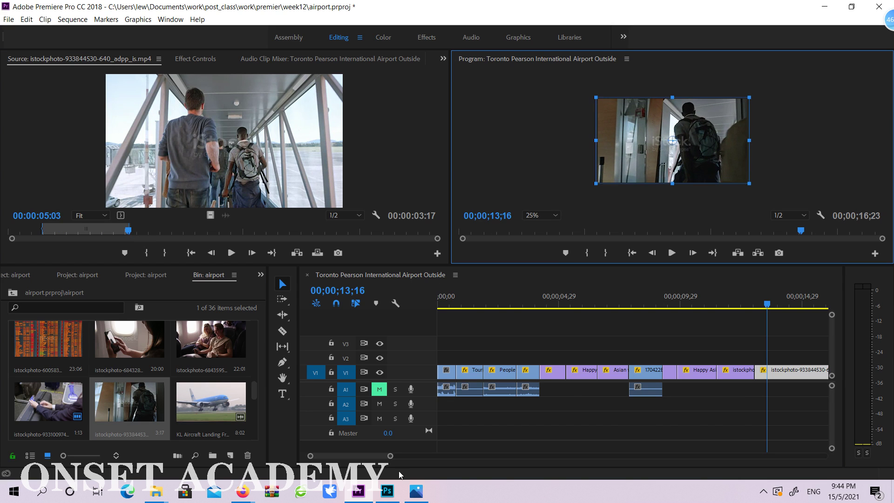
drag(390, 461, 416, 456)
drag(631, 305, 666, 305)
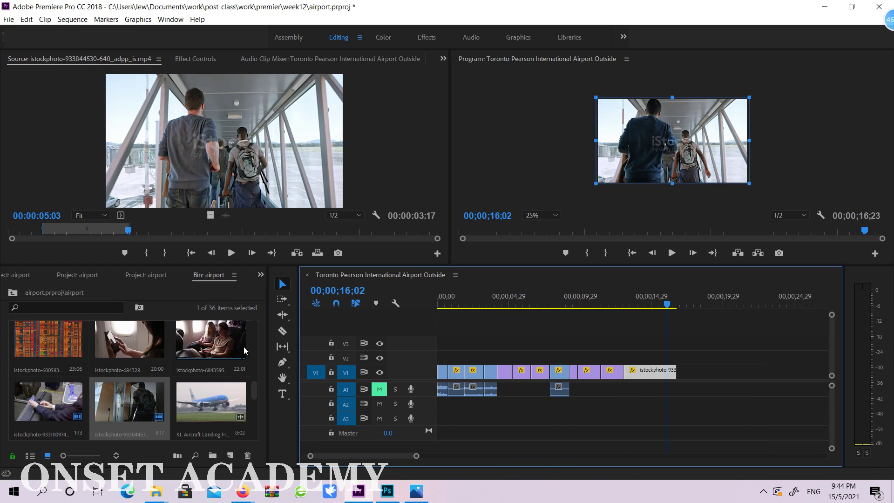
Step: Mark a 00:00:02:14 range ending at 00:00:09:13 in the istockphoto-684359598 seated couple clip, and append it to the end of V1
double_click(222, 342)
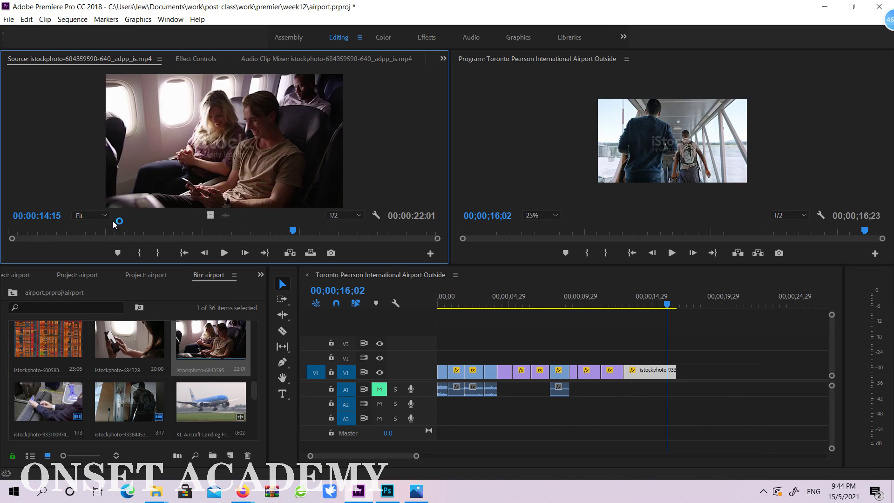
drag(112, 229, 186, 230)
drag(233, 232, 194, 231)
key(i)
key(o)
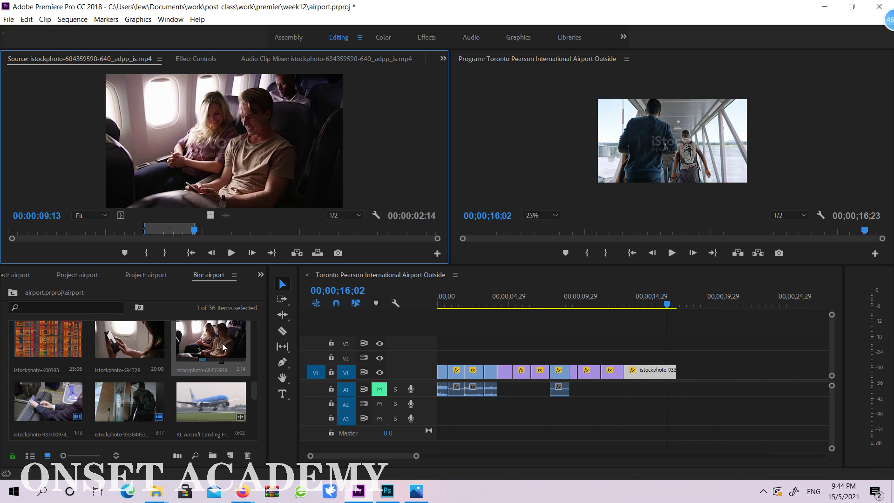
drag(224, 347, 680, 373)
click(688, 305)
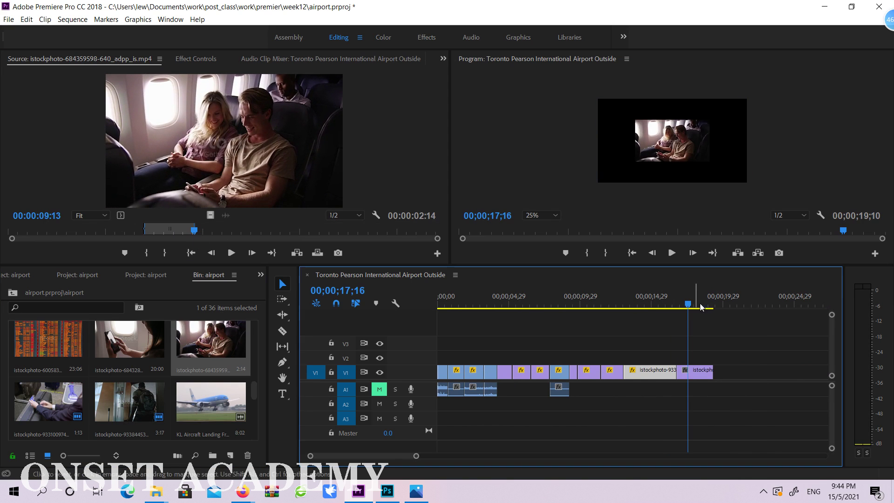
Step: Scale the seated couple clip at the end of V1 to fill the frame
click(646, 127)
drag(635, 117, 604, 94)
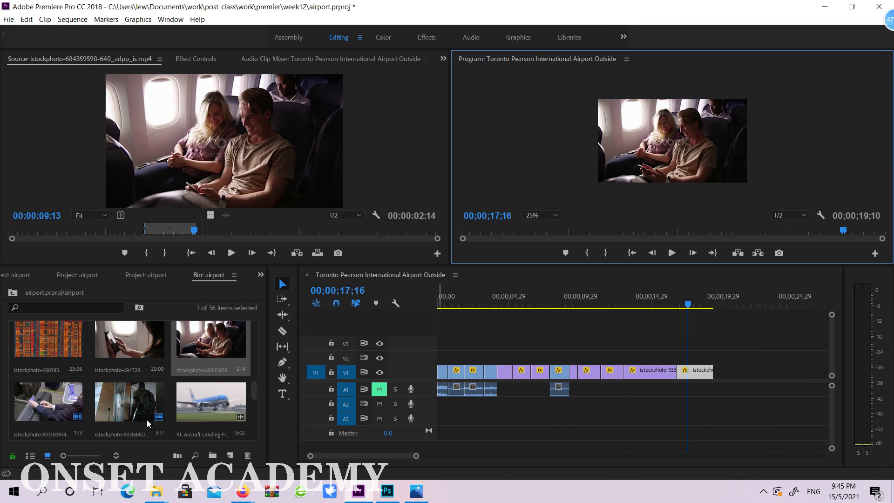
Step: Open the Volgograd airplane interior clip from the bin and mark a 00:00:01:15 range ending at 00:00:05:22
scroll(90, 386, down, 2)
scroll(119, 372, down, 4)
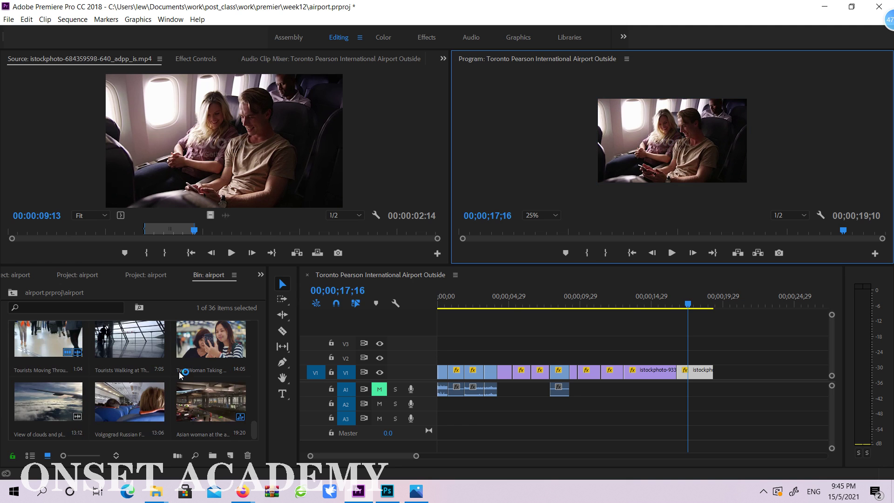
double_click(147, 405)
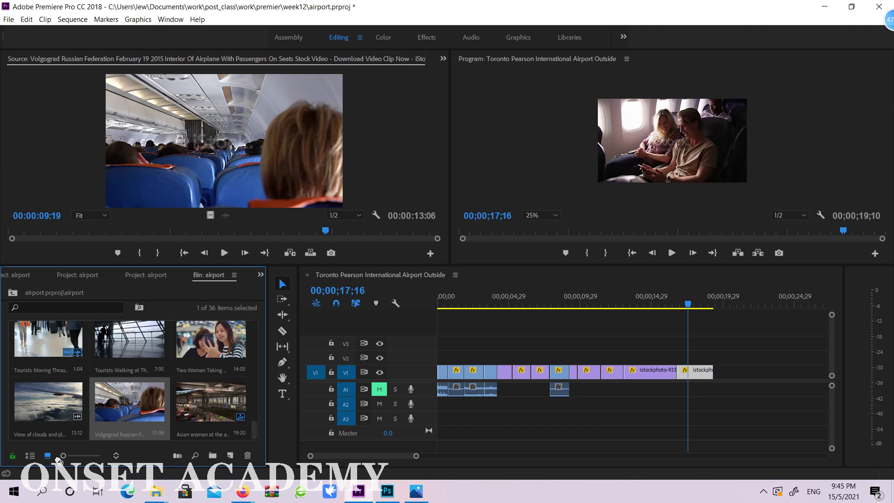
click(146, 235)
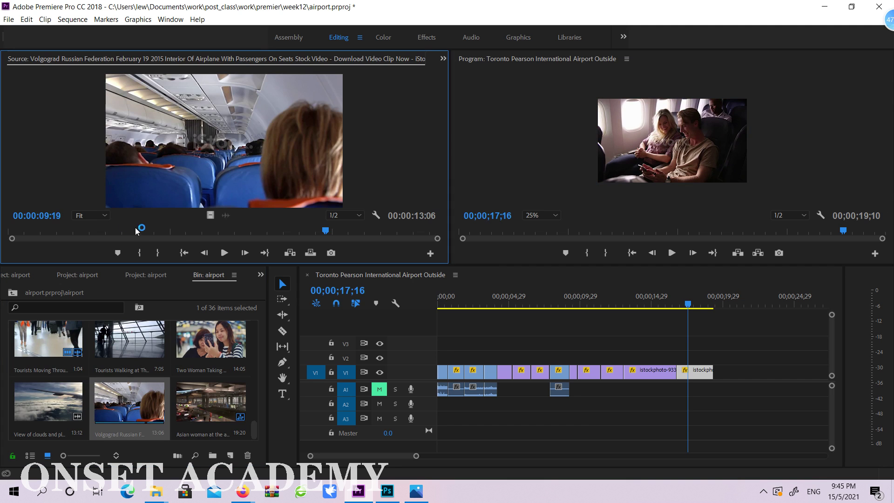
drag(137, 231, 198, 230)
key(i)
key(o)
Step: Append the marked airplane interior clip after the seated couple clip on V1 and scale it to fill the frame
drag(129, 402, 711, 368)
click(718, 298)
click(655, 154)
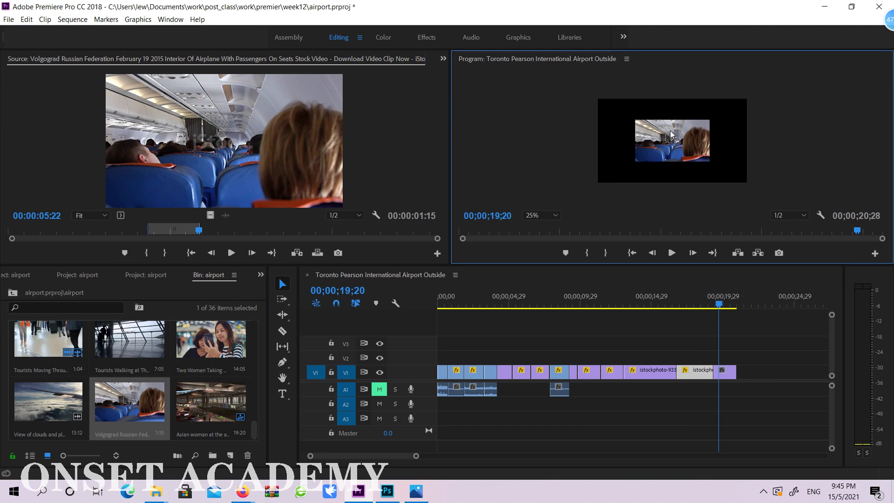
drag(624, 110, 587, 99)
Step: Open the Tourists Walking at The Airport clip and mark a 00:00:00:23 range ending at 00:00:03:17
double_click(66, 419)
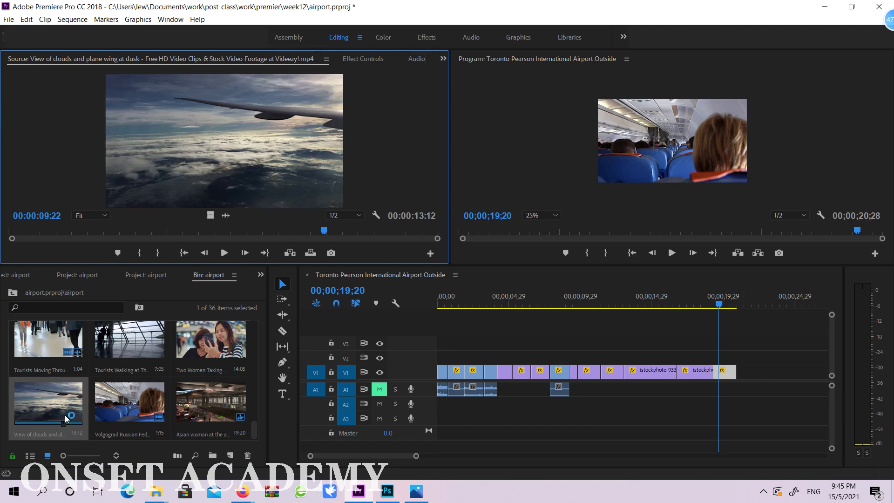
double_click(149, 339)
mouse_move(179, 228)
mouse_down()
mouse_move(117, 235)
mouse_move(227, 230)
mouse_up()
key(i)
key(o)
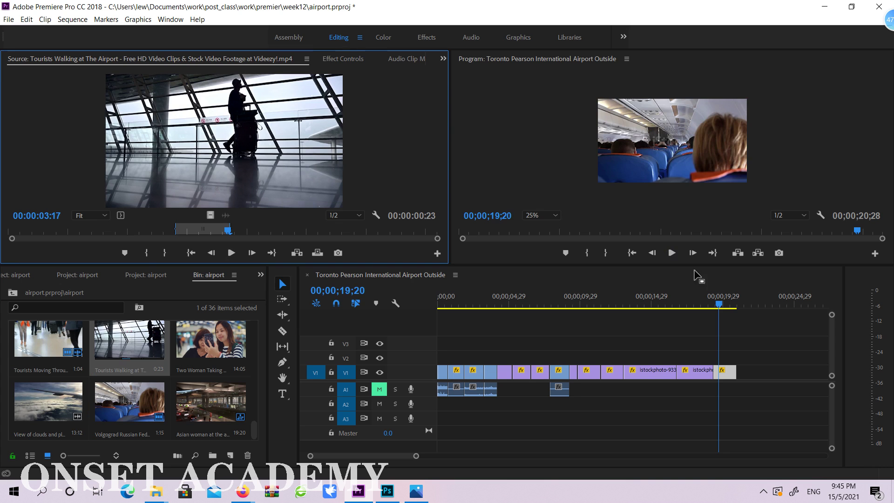
Step: Insert the marked tourists walking clip between the luggage tagging and boarding bridge clips on V1, and scale it to fill the frame
drag(649, 302, 622, 304)
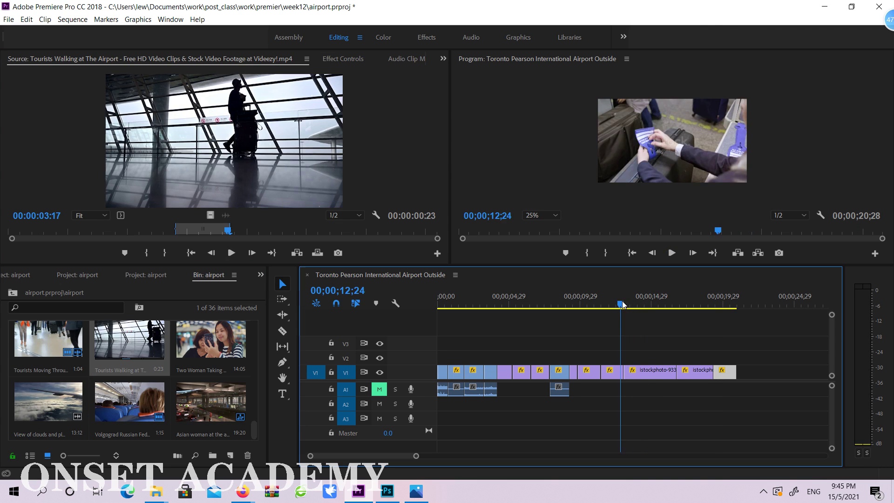
drag(133, 348, 621, 373)
drag(614, 305, 641, 304)
click(631, 303)
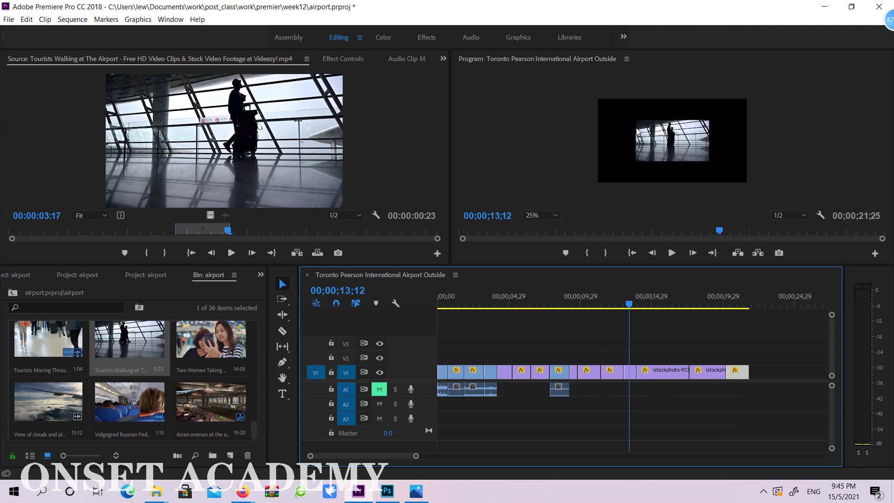
click(652, 147)
drag(642, 126, 570, 102)
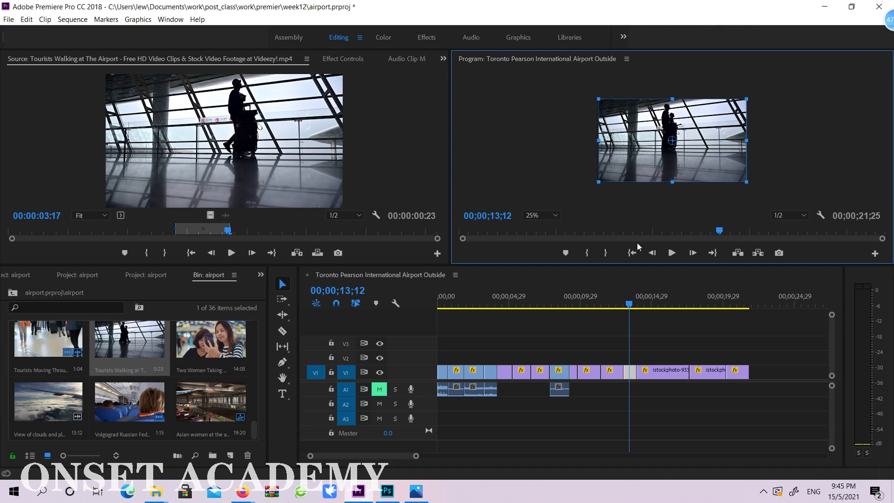
Step: Open the Attractive casual happy young Asian female passenger clip from the bin and mark a 00:00:00:15 range ending at 00:00:02:13
scroll(133, 373, down, 3)
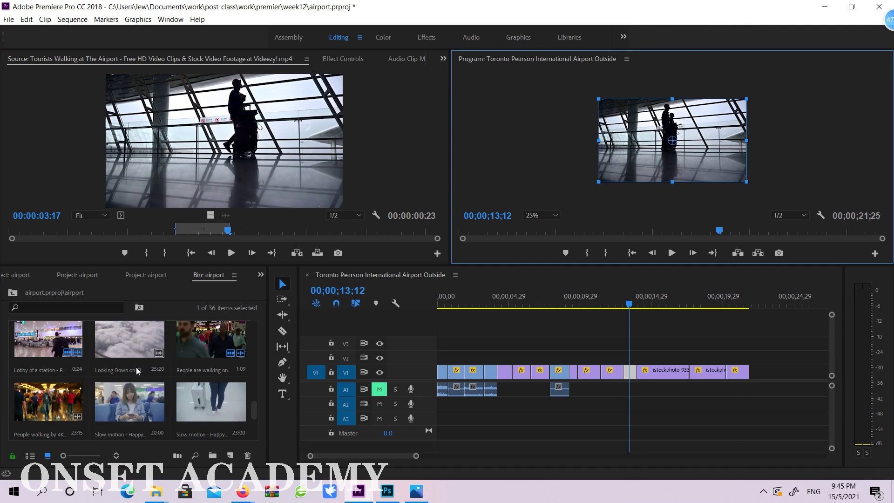
scroll(139, 364, up, 3)
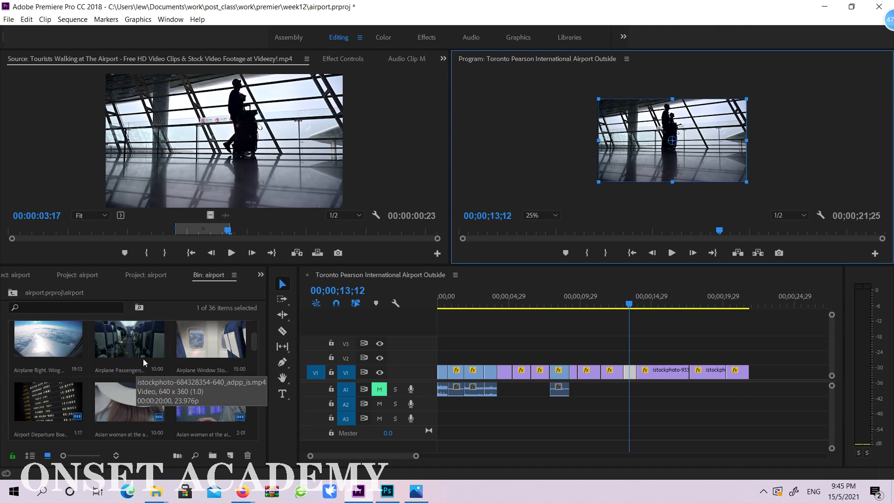
scroll(254, 342, up, 1)
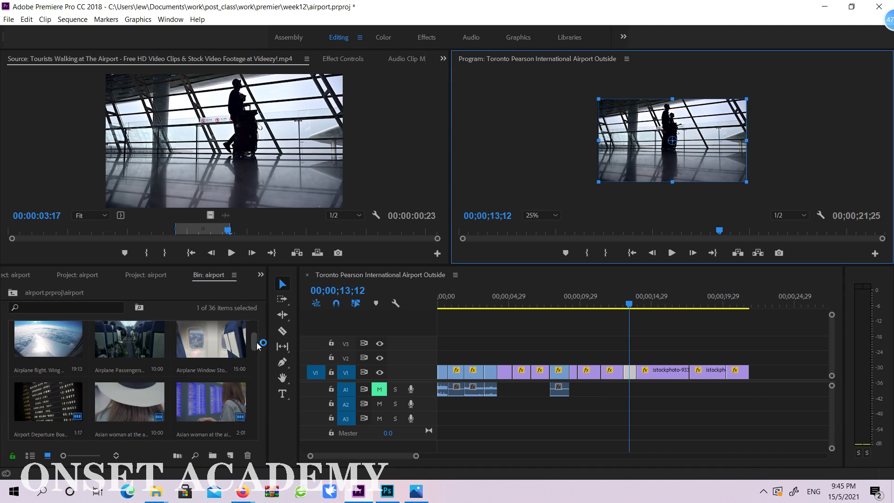
mouse_move(258, 346)
mouse_down()
mouse_move(253, 319)
mouse_move(248, 359)
mouse_up()
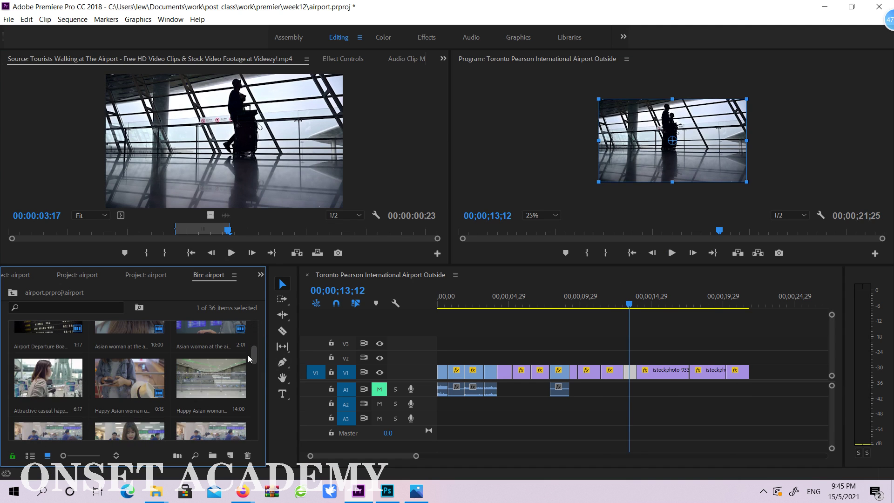
double_click(55, 387)
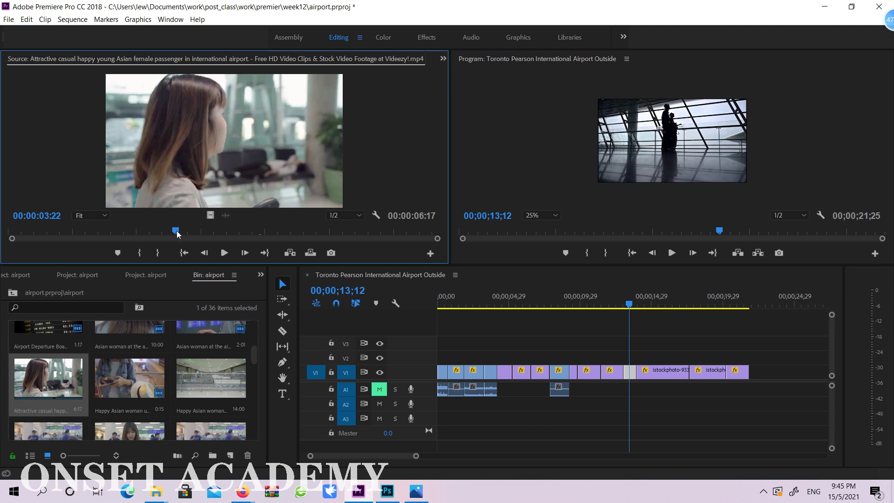
mouse_move(177, 234)
mouse_down()
mouse_move(202, 234)
mouse_move(39, 236)
mouse_move(97, 242)
mouse_move(136, 236)
mouse_move(138, 225)
mouse_move(175, 239)
mouse_up()
key(i)
key(o)
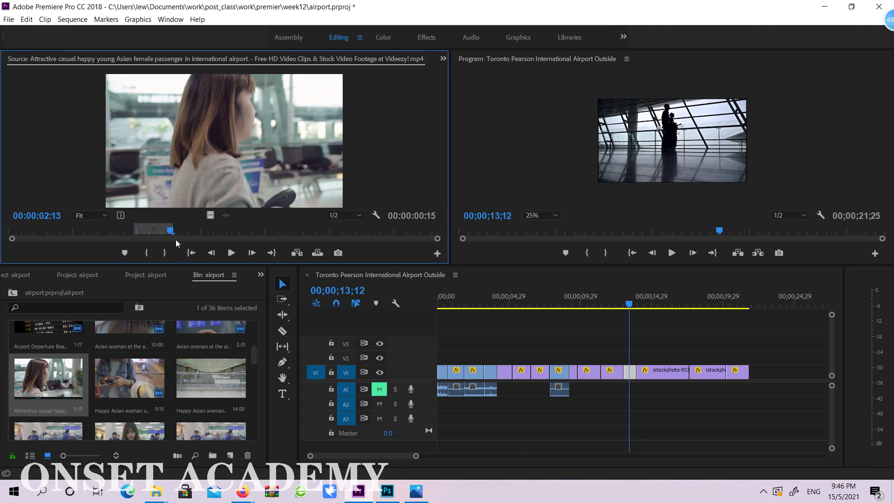
Step: Insert the marked female passenger clip between the luggage tagging and tourists walking clips on V1, and scale it to fill the frame
drag(628, 304, 613, 301)
drag(46, 395, 625, 387)
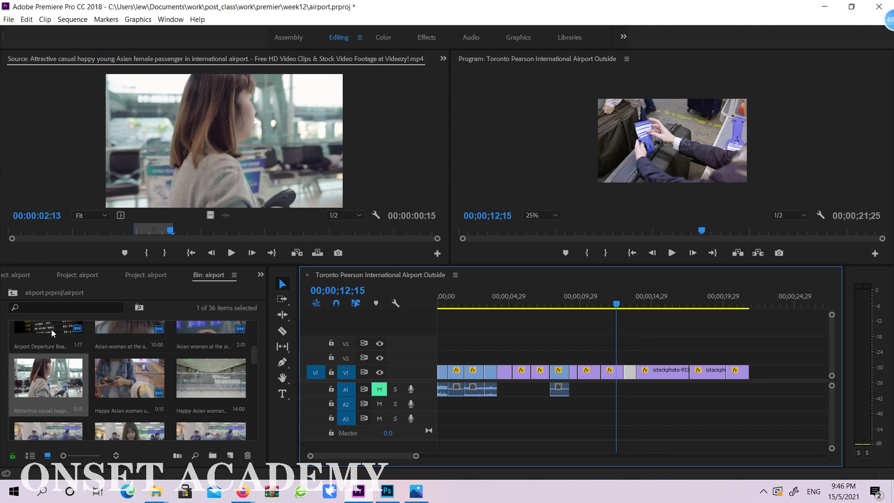
drag(52, 373, 627, 375)
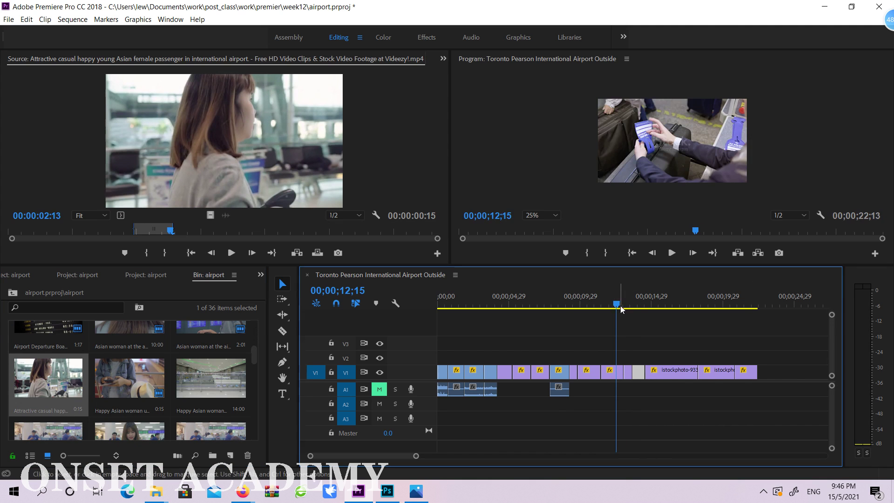
drag(622, 310, 634, 309)
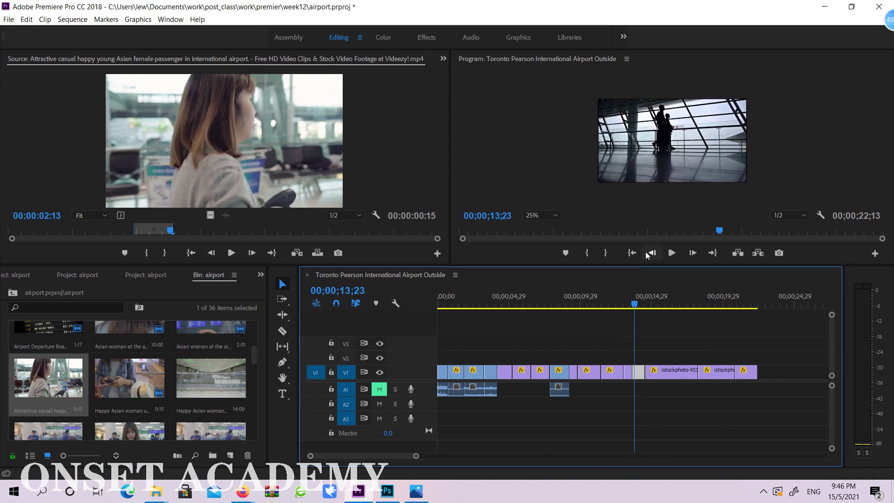
click(631, 293)
click(672, 138)
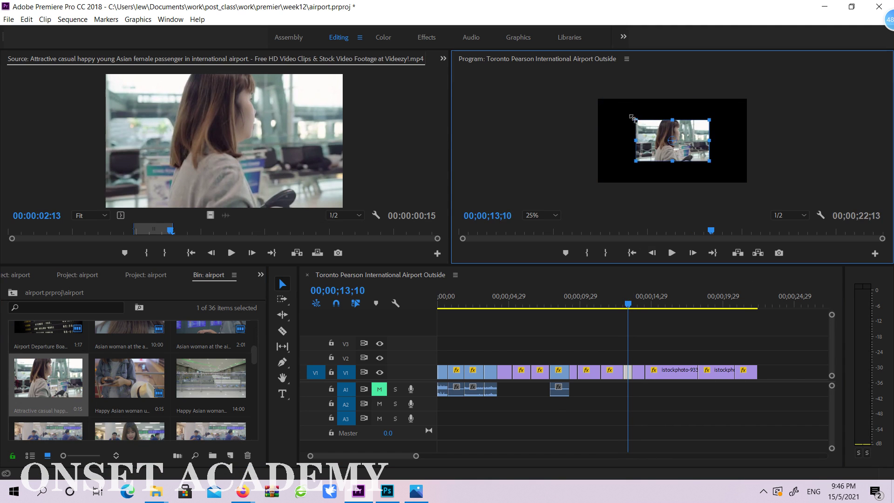
drag(634, 118, 580, 99)
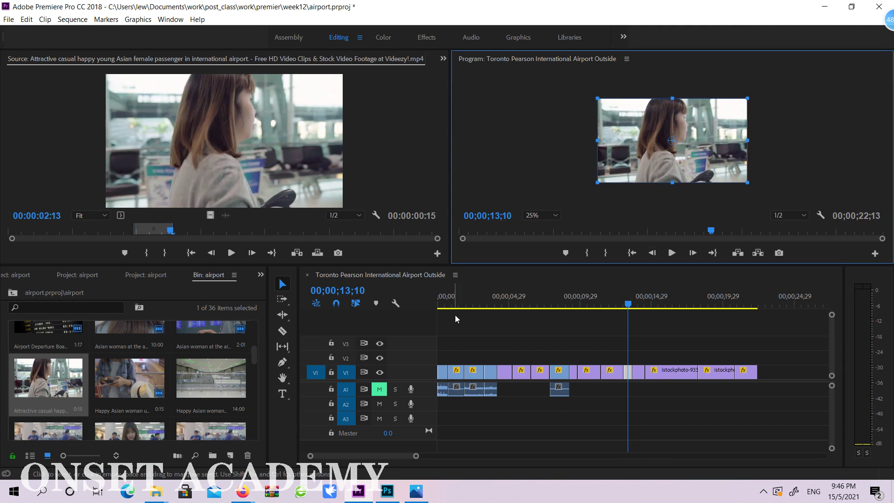
Step: Play the sequence from its beginning to review the montage
click(455, 315)
key(Home)
click(671, 253)
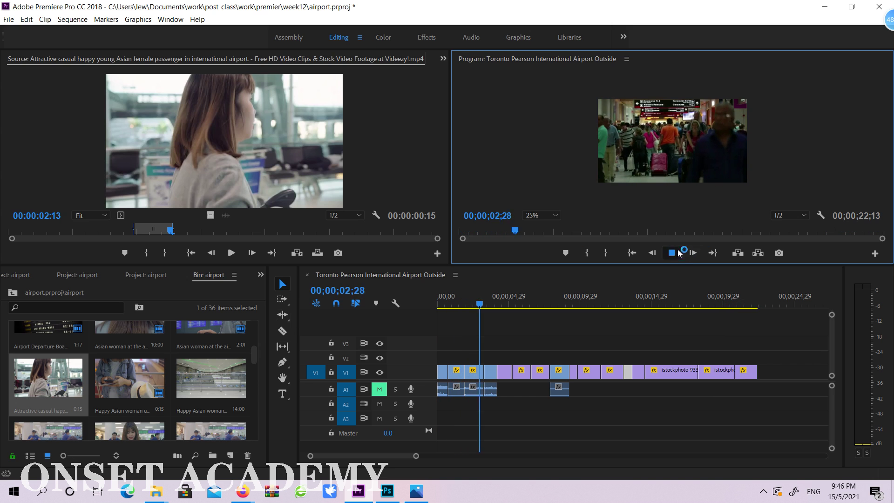
Step: Open the istockphoto-684328354 phone-in-cabin clip from the bin and mark a 00:00:01:18 range ending at 00:00:12:05
drag(253, 355, 252, 388)
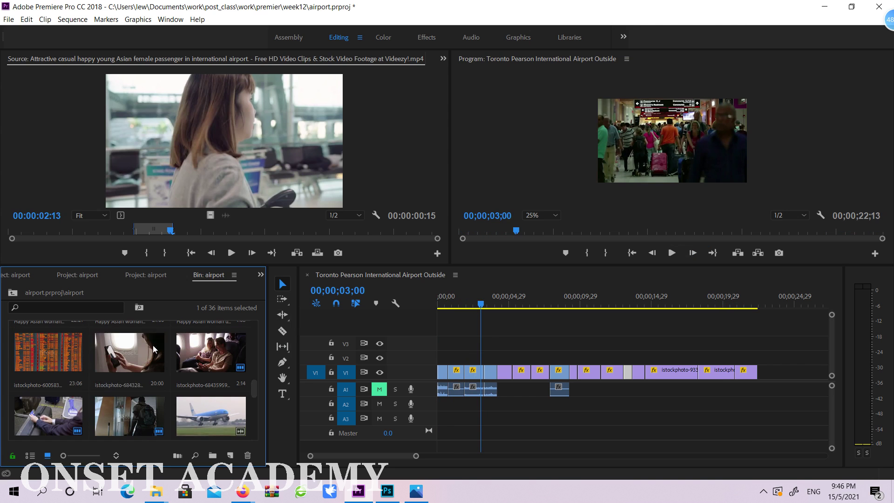
double_click(130, 352)
drag(190, 237, 234, 233)
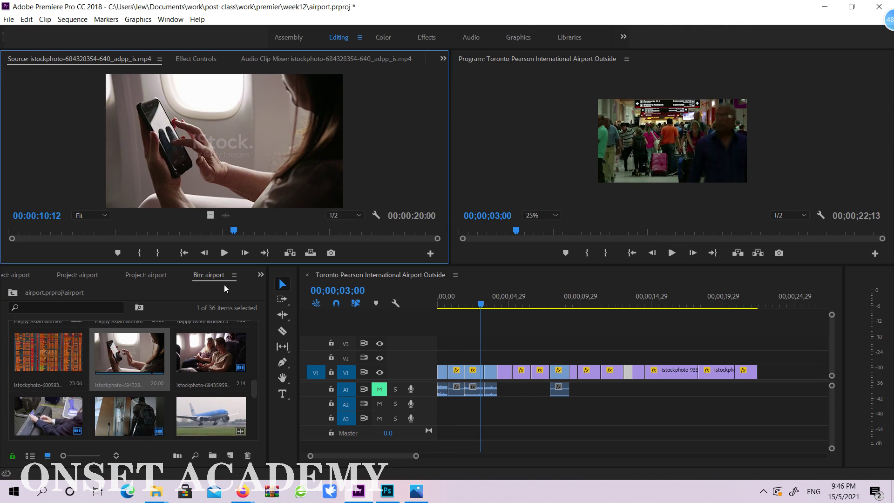
double_click(156, 356)
key(i)
drag(230, 238, 272, 236)
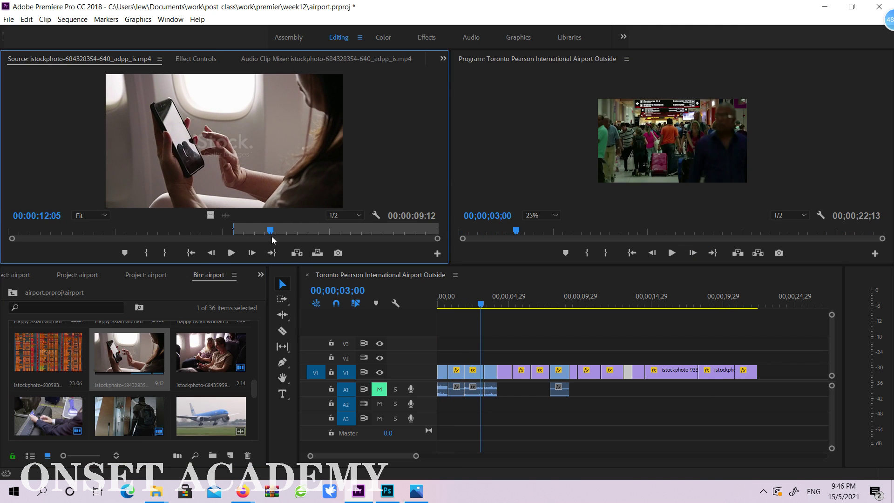
key(o)
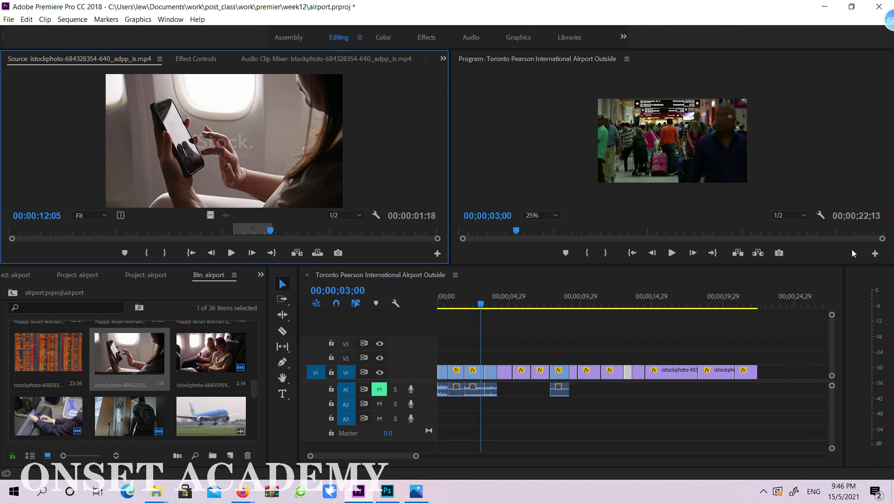
Step: Insert the marked phone-in-cabin clip between the boarding bridge and seated couple clips on V1, and scale it to fill the frame
mouse_move(689, 303)
mouse_down()
mouse_move(703, 305)
mouse_move(689, 305)
mouse_up()
drag(128, 364, 699, 372)
drag(692, 304, 721, 304)
click(665, 117)
click(658, 128)
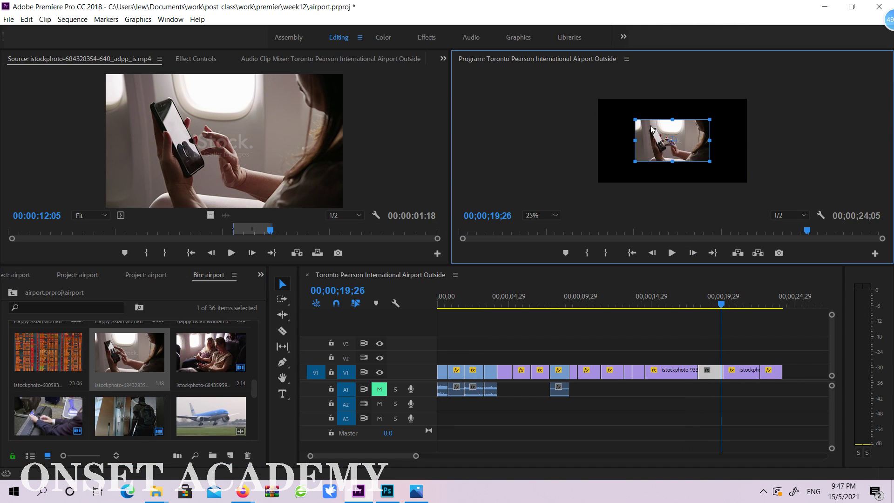
drag(635, 119, 608, 93)
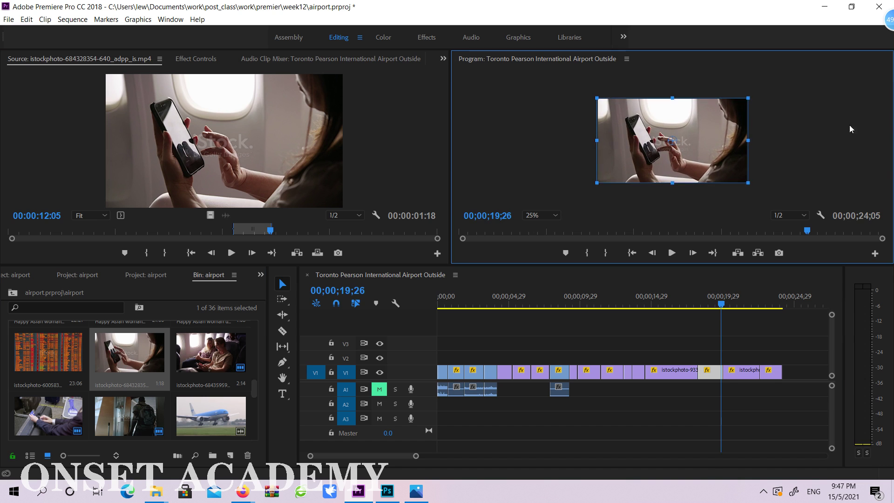
Step: Open the KL Aircraft Landing clip from the bin and mark a 00:00:01:19 range ending at 00:00:05:01
drag(708, 305, 778, 311)
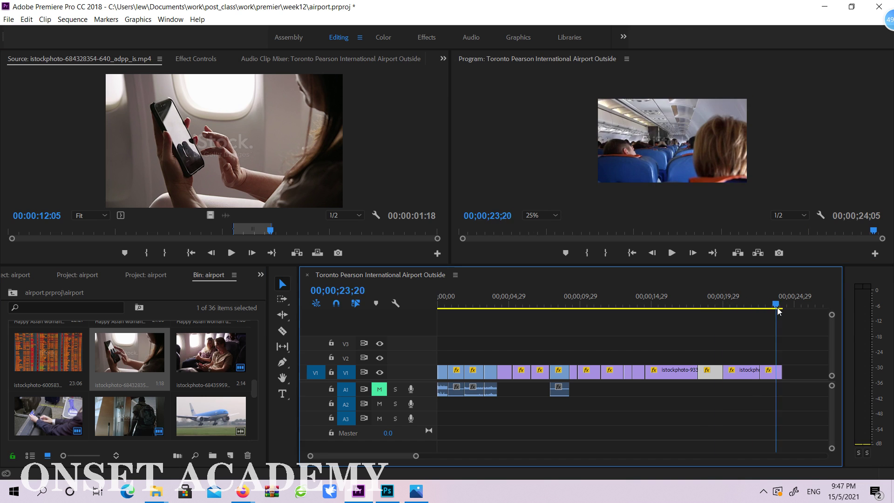
double_click(229, 416)
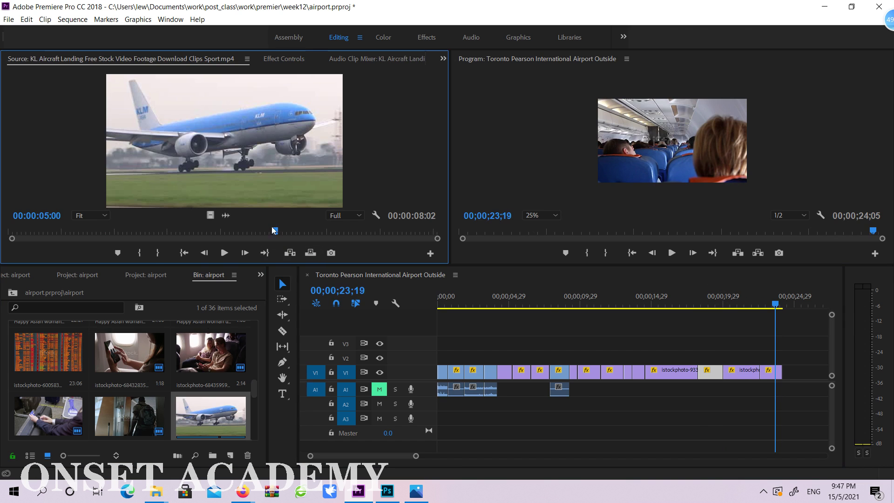
mouse_move(274, 230)
mouse_down()
mouse_move(185, 231)
mouse_move(332, 232)
mouse_move(183, 232)
mouse_move(277, 244)
mouse_up()
key(i)
key(o)
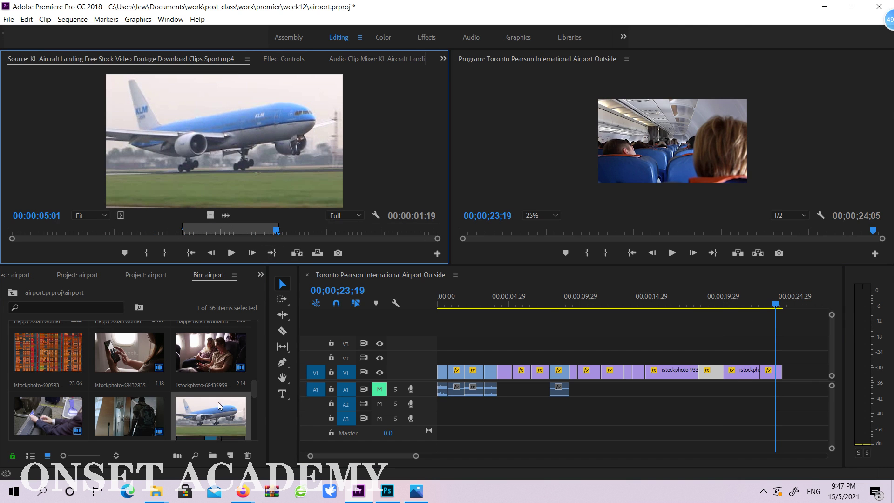
Step: Append the marked aircraft landing clip with its audio to the end of the sequence and scale it to fill the frame
drag(218, 402, 787, 372)
click(794, 300)
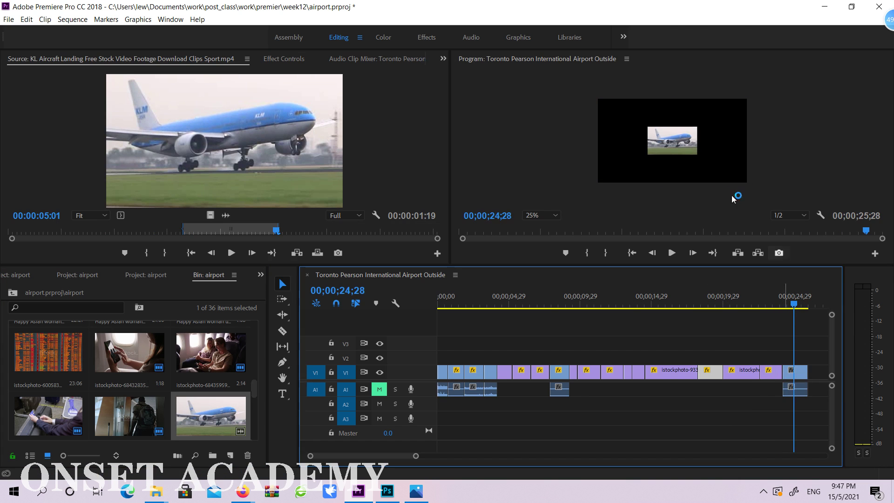
double_click(666, 130)
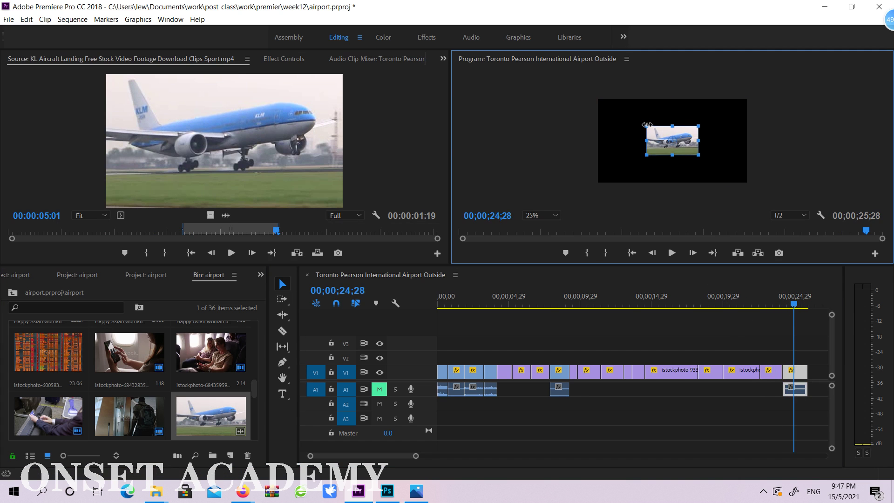
drag(644, 123, 598, 96)
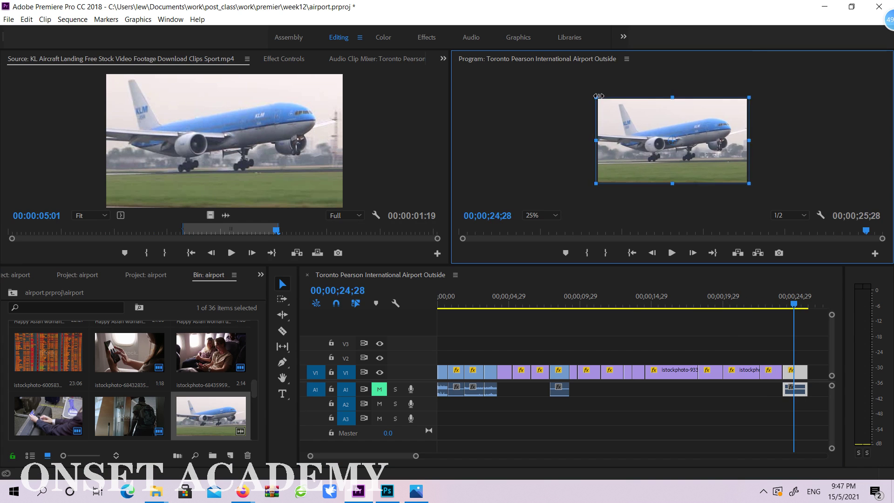
drag(756, 296, 807, 317)
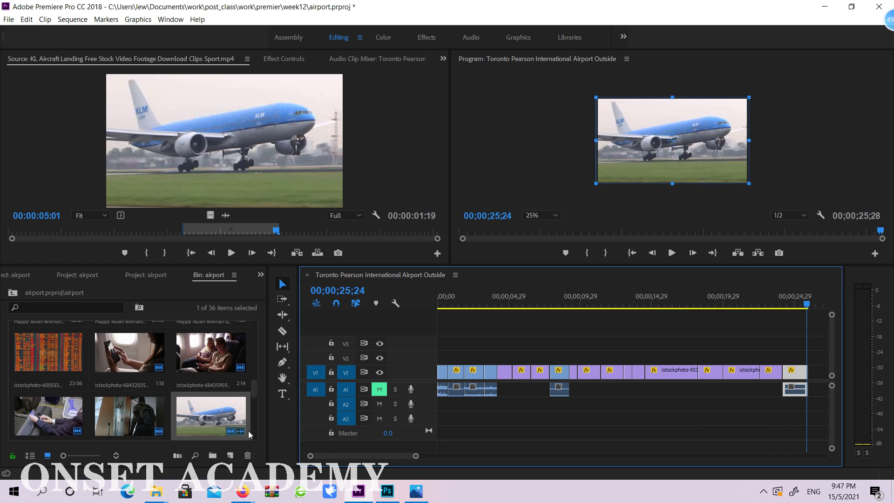
Step: Switch to the Videezy page in Firefox and look through the footage related to the woman-with-smartphone clip
drag(255, 385, 278, 316)
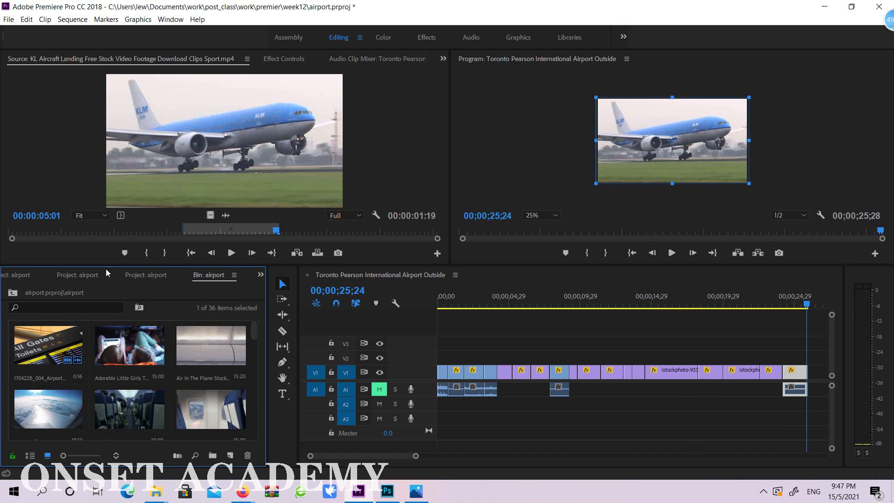
mouse_move(243, 491)
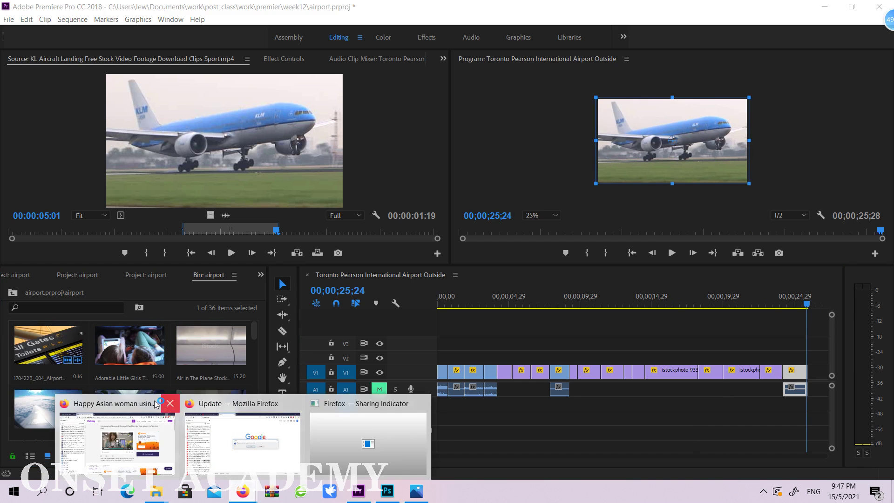
click(80, 433)
scroll(582, 267, down, 10)
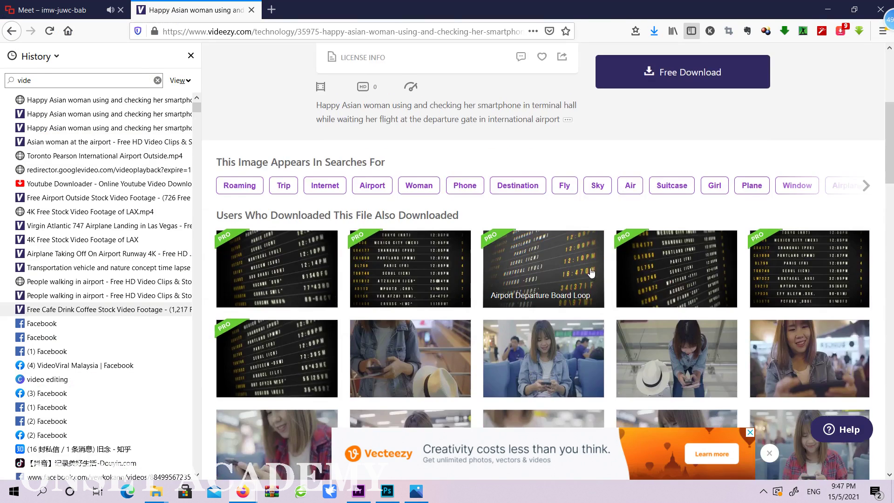
scroll(727, 298, down, 5)
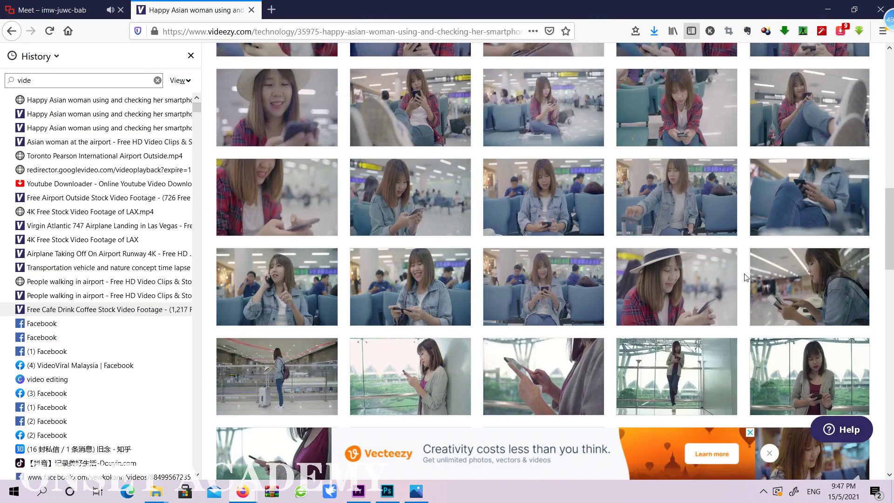
scroll(810, 262, down, 4)
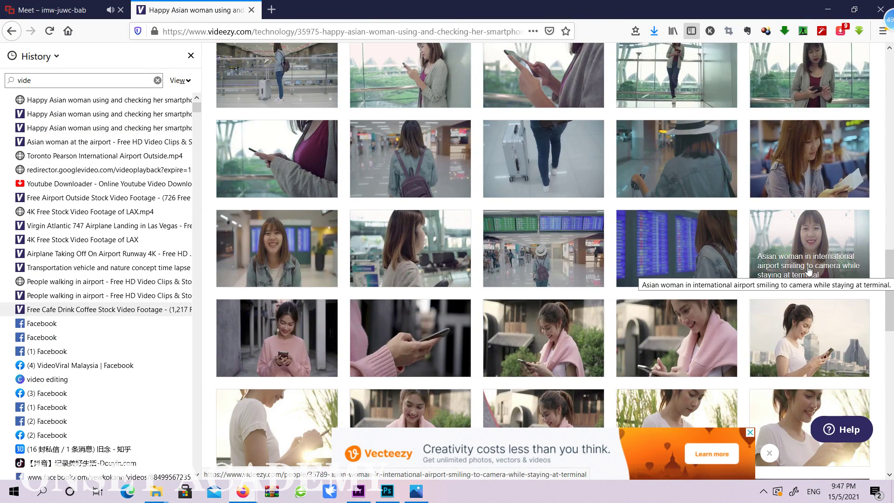
scroll(810, 270, down, 4)
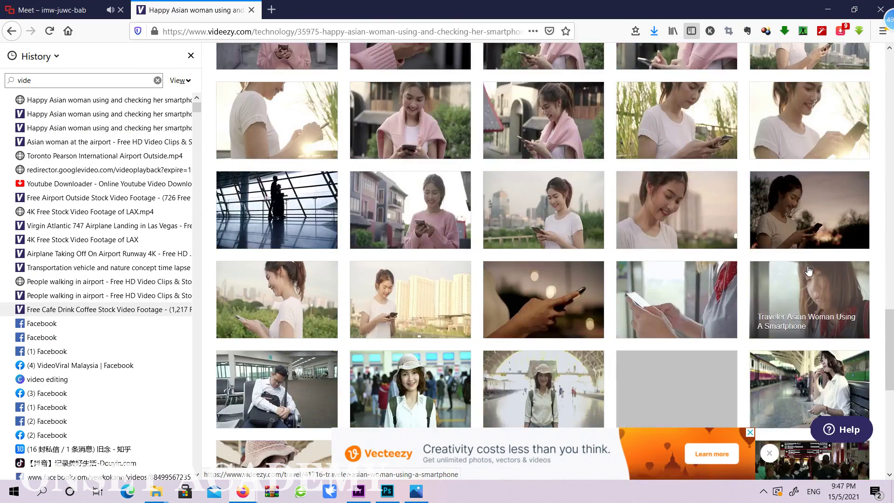
scroll(838, 317, down, 3)
scroll(839, 316, down, 10)
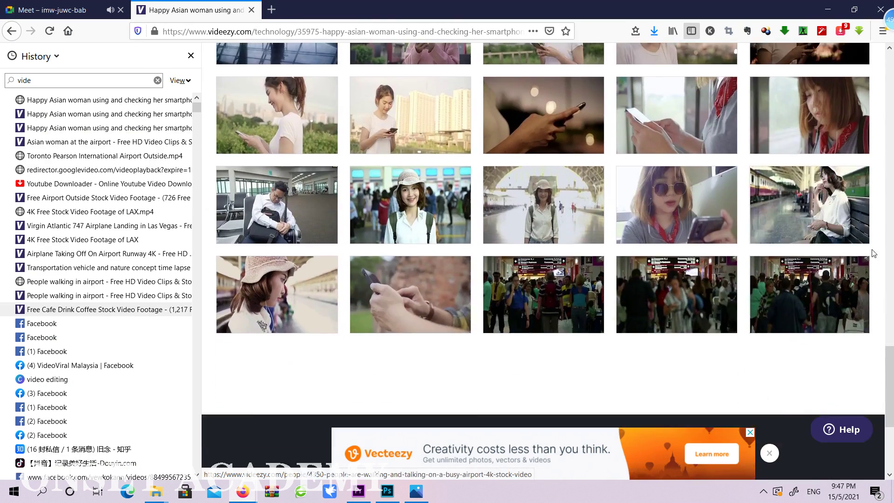
scroll(852, 265, up, 15)
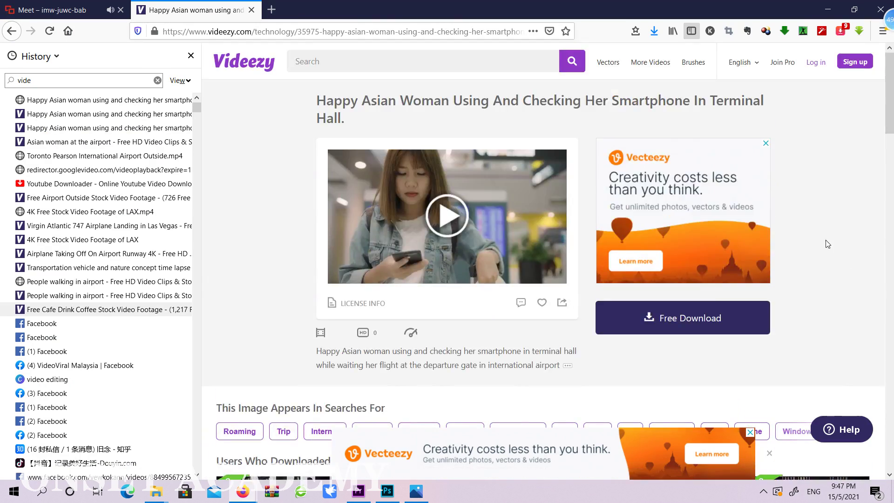
Step: Search Videezy for "airplane" and open the Dolly Shot of a Plane Getting Ready to Fly 4K video from the results
click(361, 66)
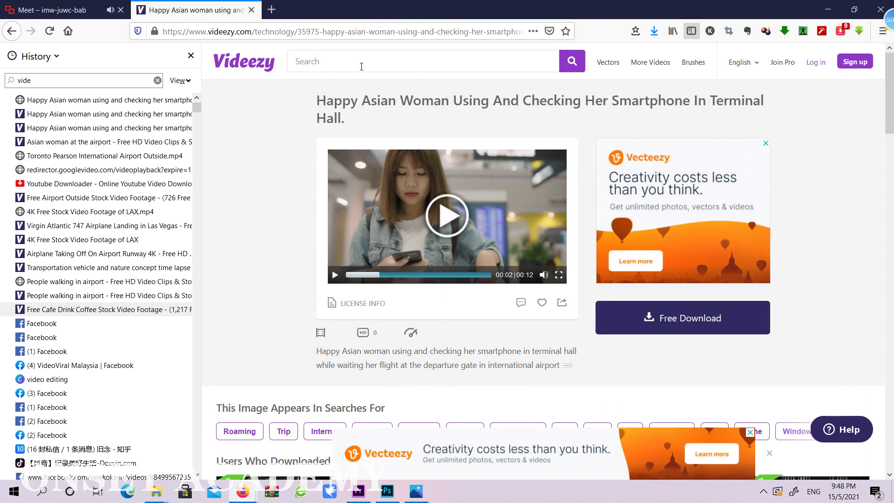
text(airplane)
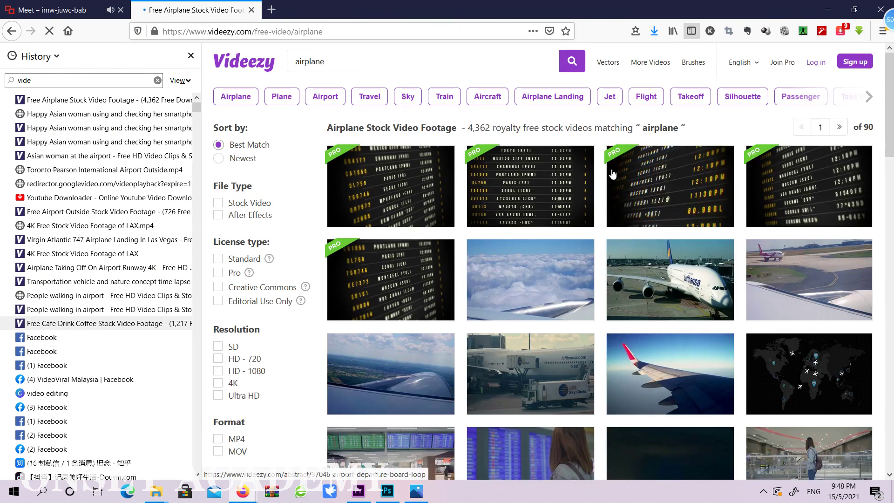
scroll(613, 175, down, 3)
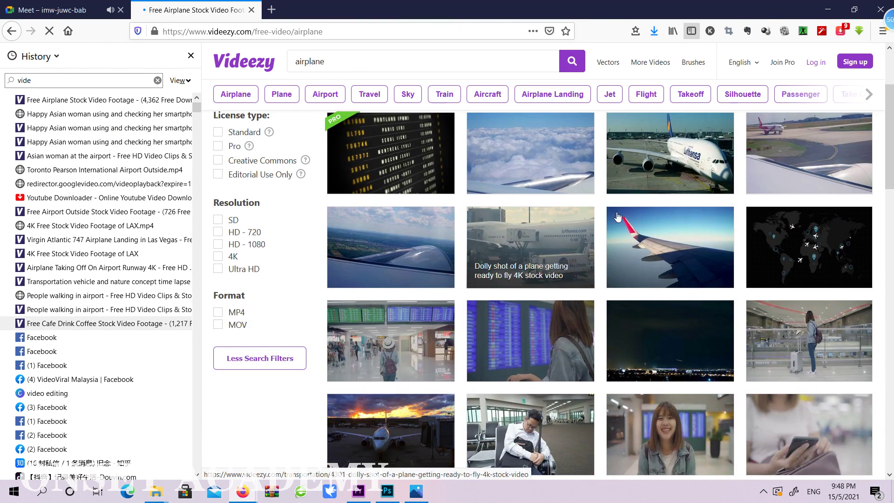
scroll(618, 217, down, 3)
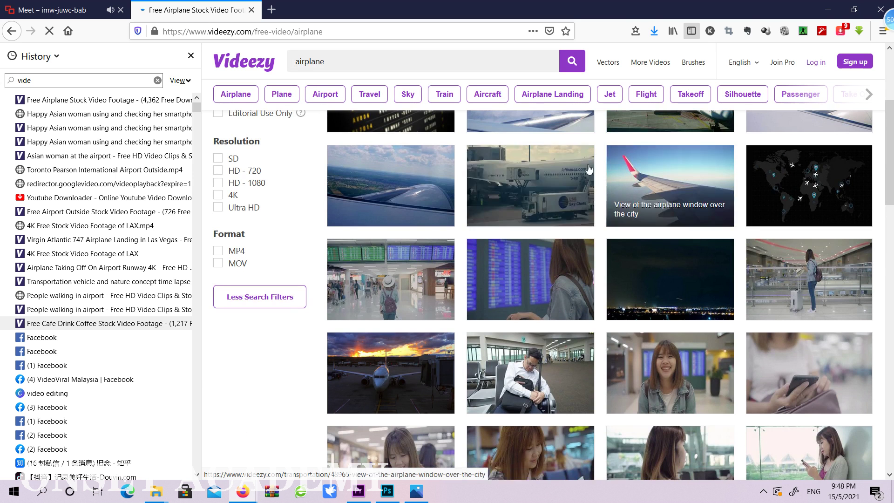
scroll(667, 188, down, 2)
scroll(667, 189, down, 8)
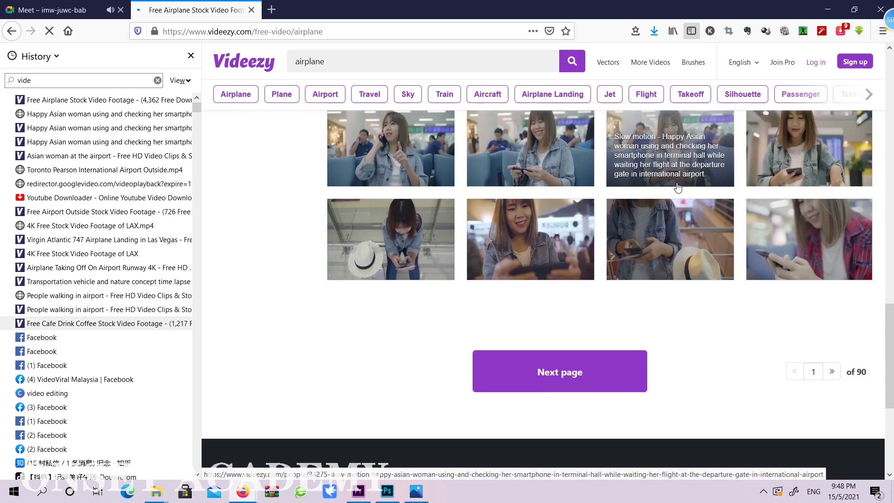
scroll(667, 188, up, 8)
click(703, 189)
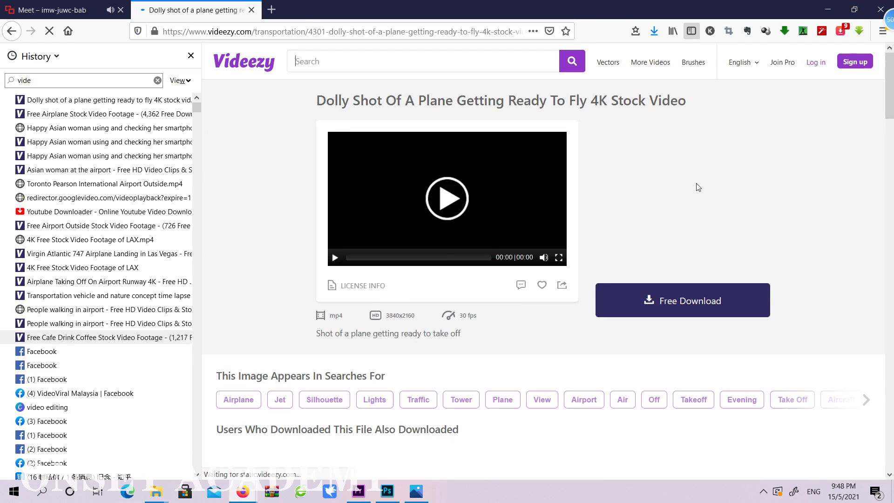
Step: Preview the plane dolly shot so the video downloader detects it, and save its 1.85 MB MP4 in the week12 footage folder
click(337, 259)
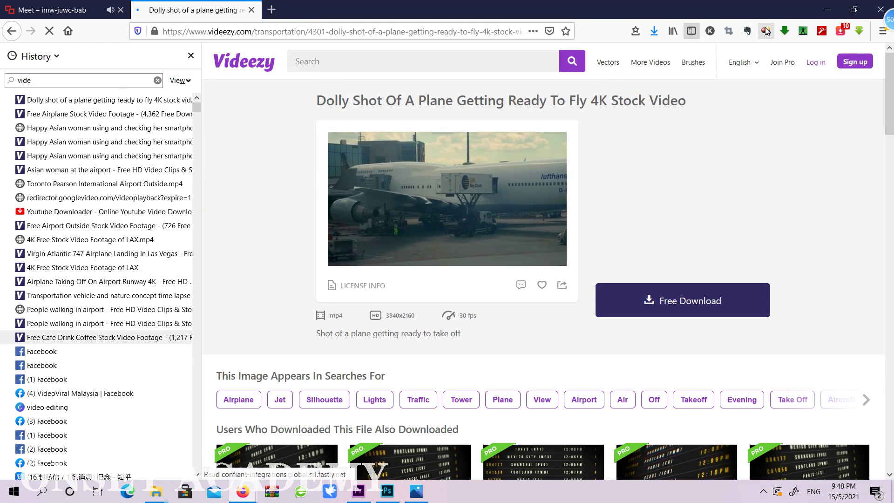
click(784, 31)
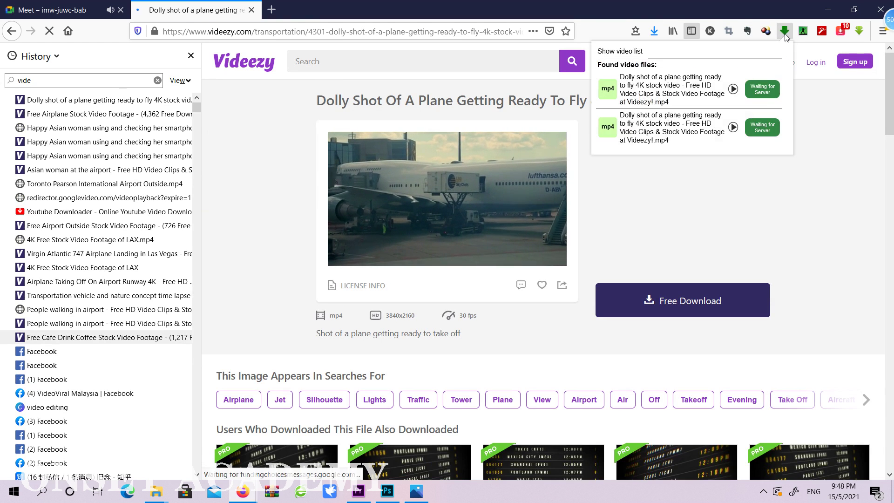
click(829, 160)
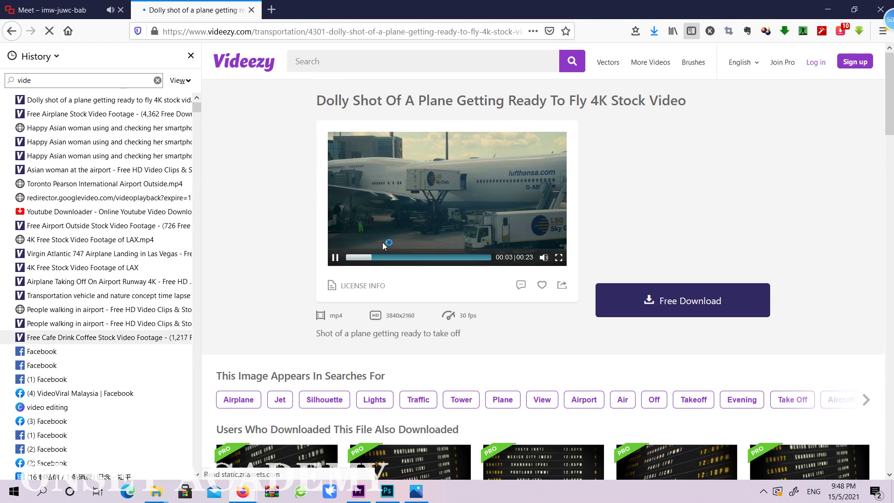
click(785, 31)
click(335, 258)
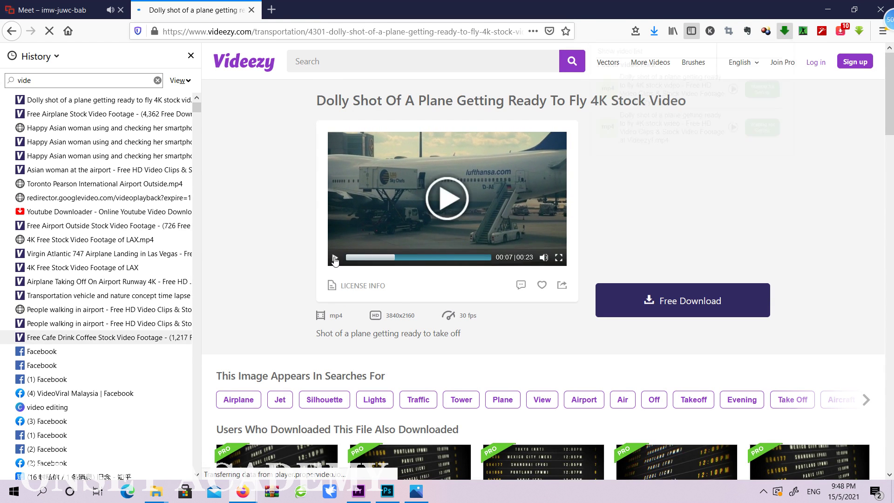
click(335, 259)
click(785, 31)
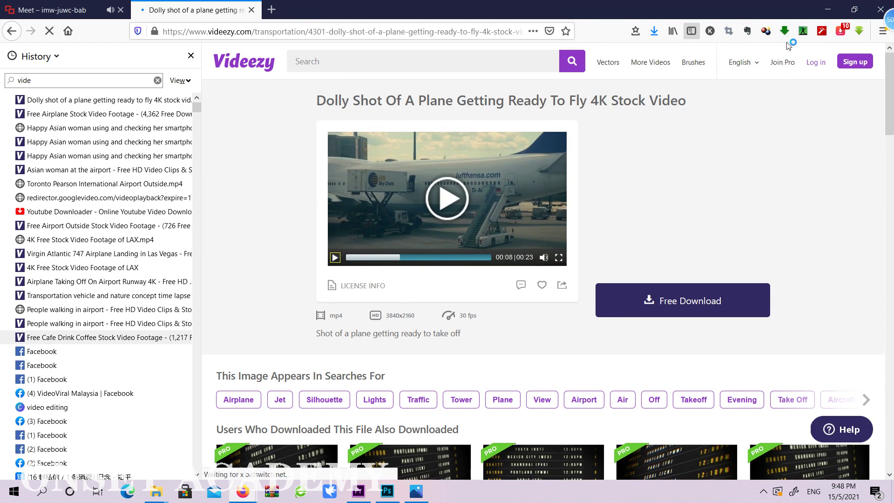
click(789, 31)
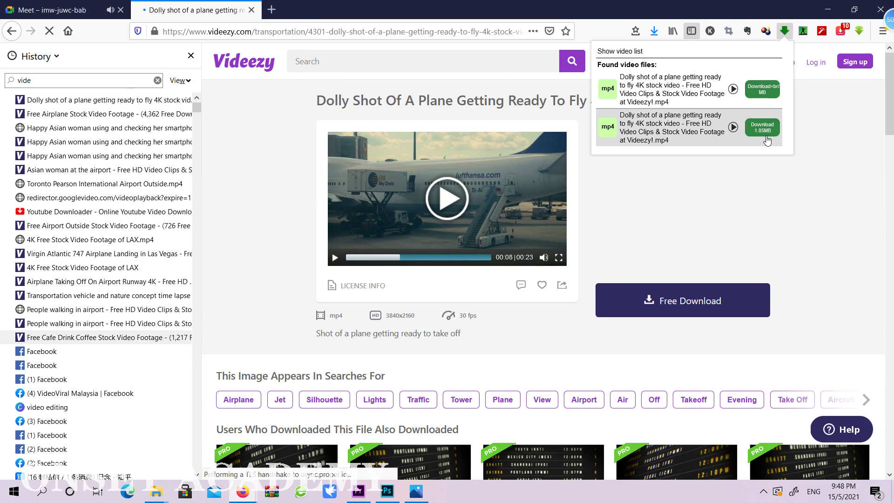
click(765, 133)
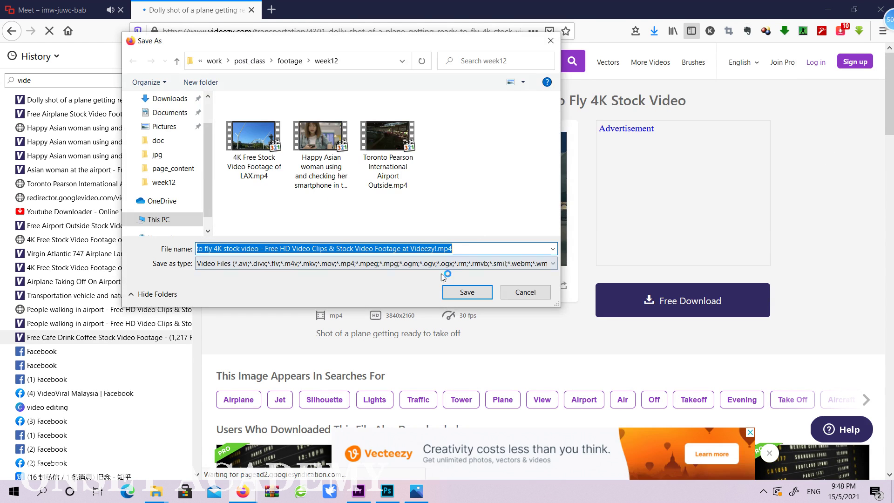
click(466, 293)
Step: Look through the related footage and open a clip of an airplane wing flying above the clouds from the window
scroll(778, 184, down, 7)
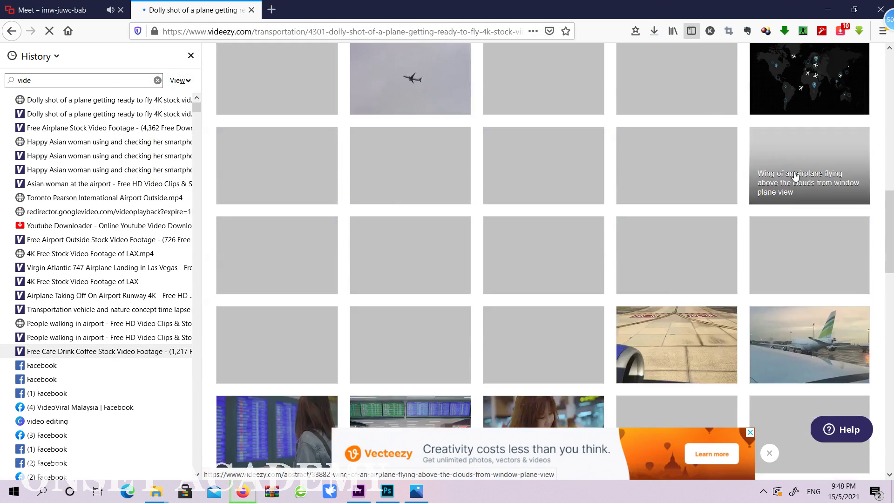
scroll(794, 174, down, 8)
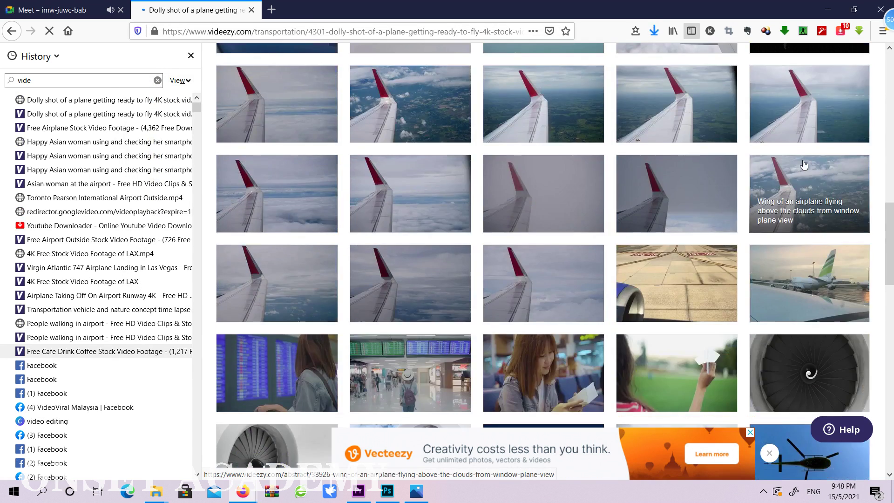
scroll(807, 162, up, 4)
scroll(807, 162, up, 2)
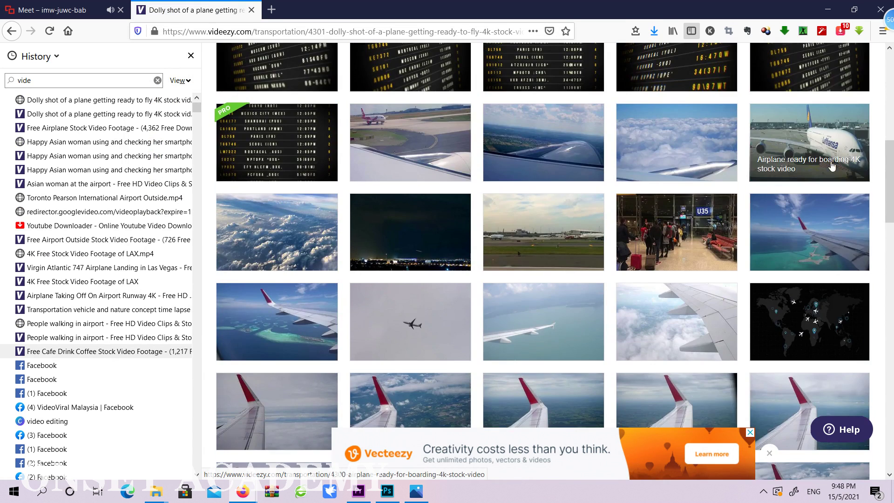
scroll(832, 167, down, 4)
scroll(769, 184, down, 1)
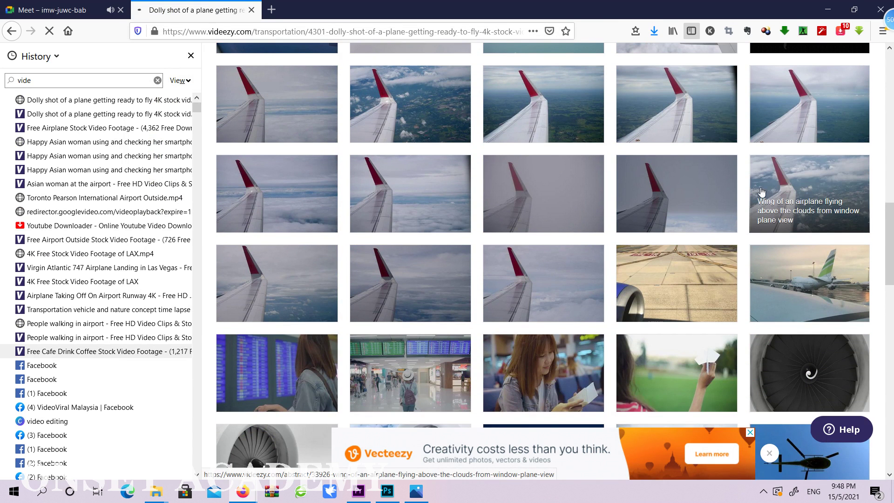
click(833, 187)
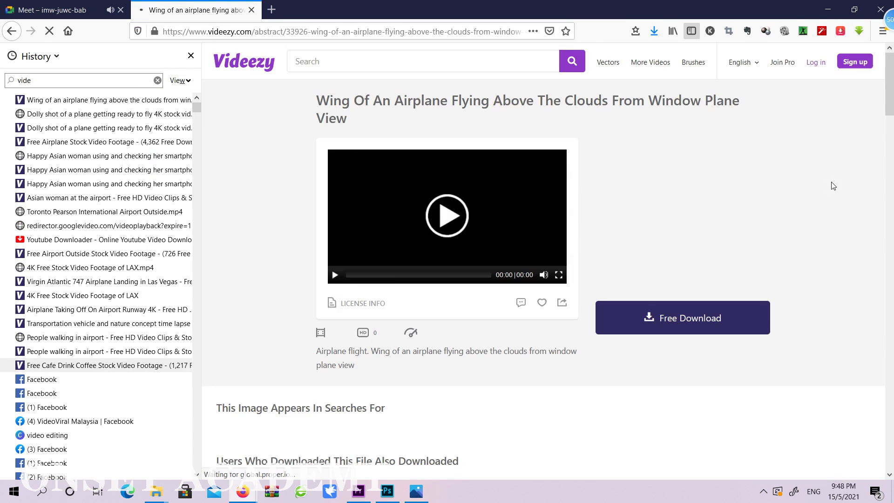
Step: Preview the airplane wing clip and download its 1.64 MB MP4 into the week12 footage folder
click(336, 276)
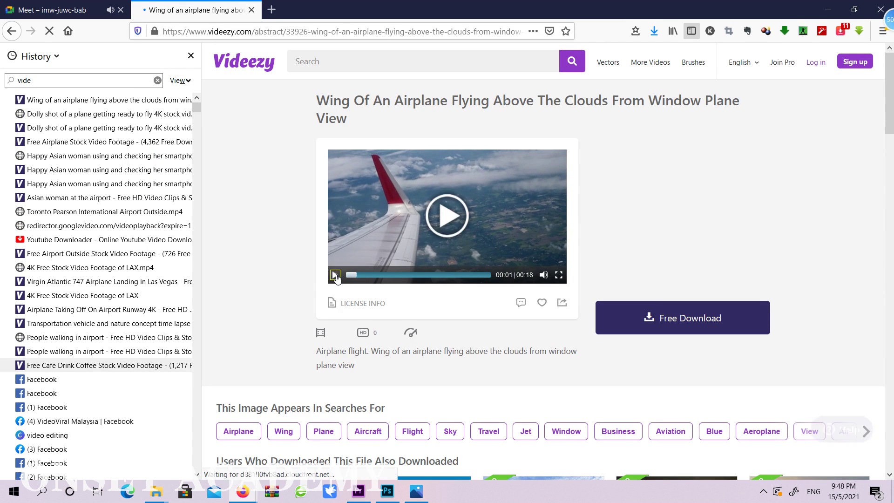
click(785, 31)
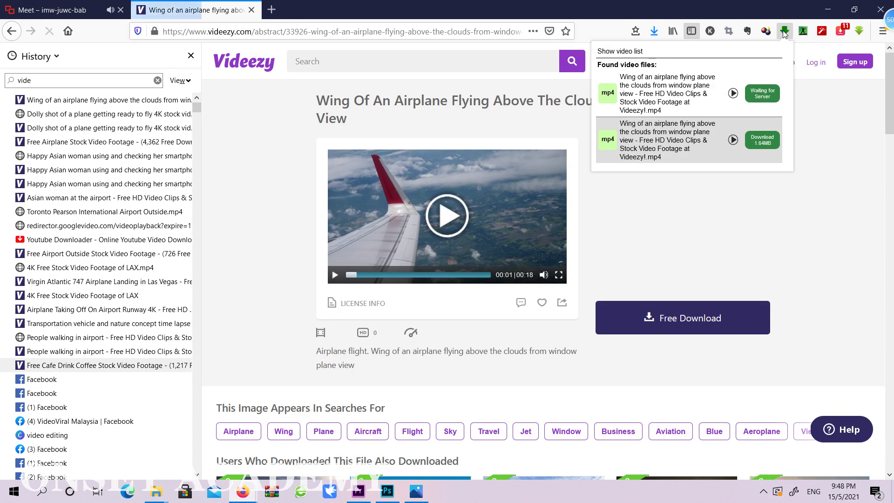
click(763, 140)
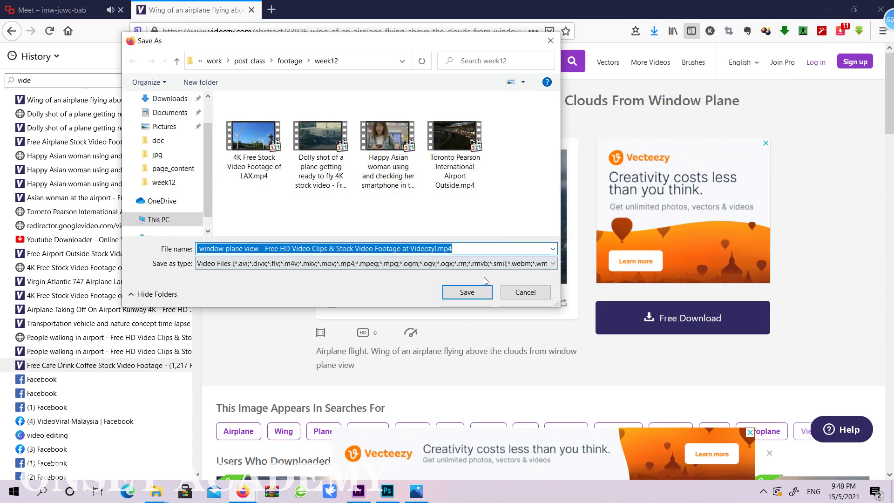
click(523, 292)
Step: Return to the airplane search results, look through the first page and go to page 2
click(10, 33)
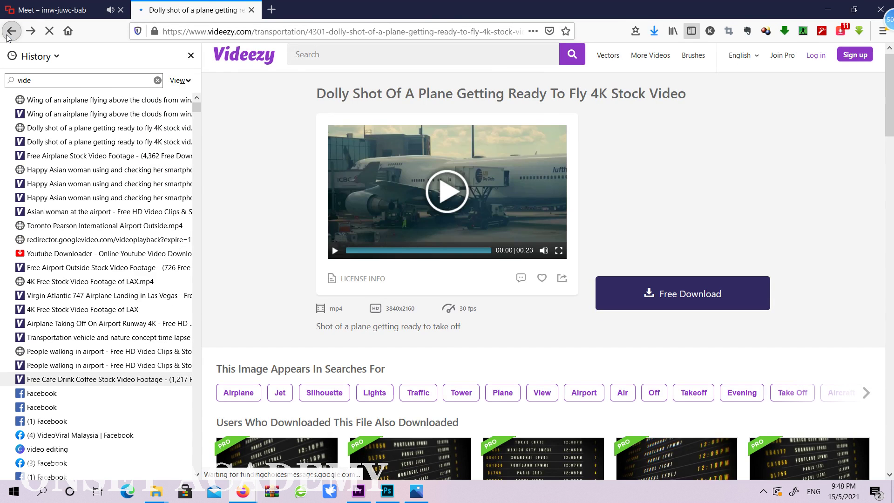
right_click(8, 35)
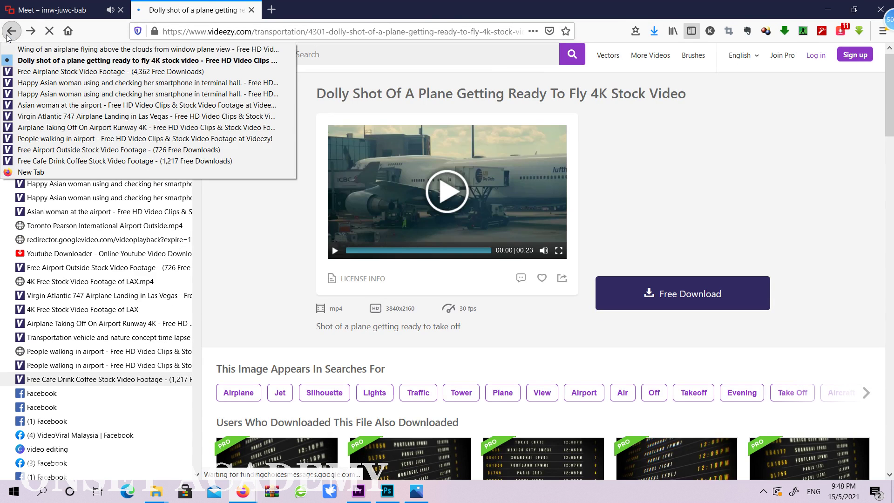
click(110, 71)
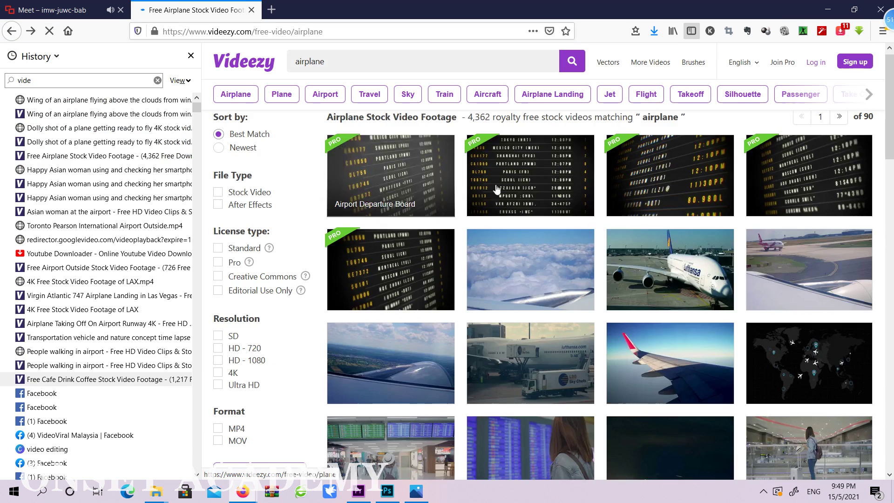
scroll(558, 195, down, 6)
scroll(559, 195, down, 10)
scroll(601, 331, up, 3)
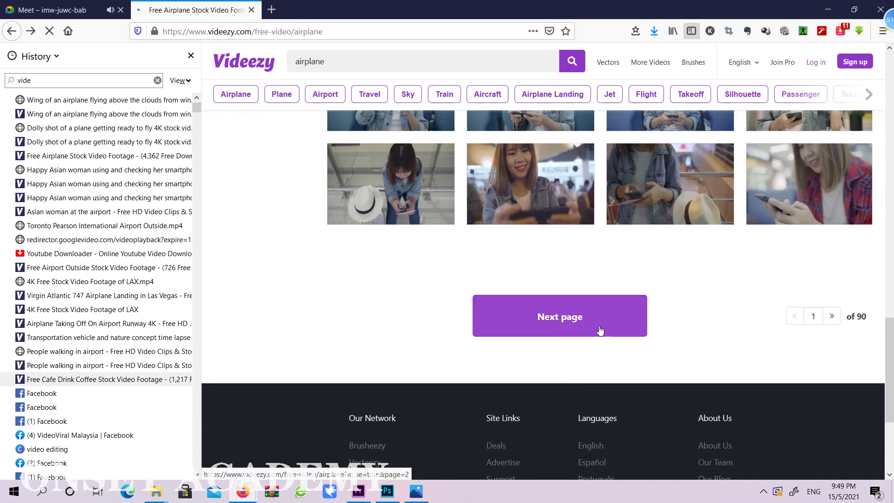
click(604, 322)
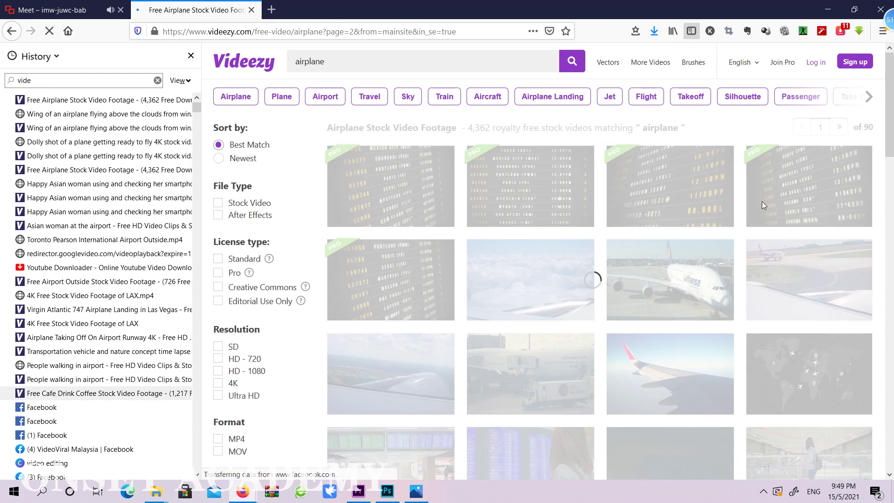
Step: Look through page 2 of the airplane results and open the Airplane Wing With Window View clip
click(763, 491)
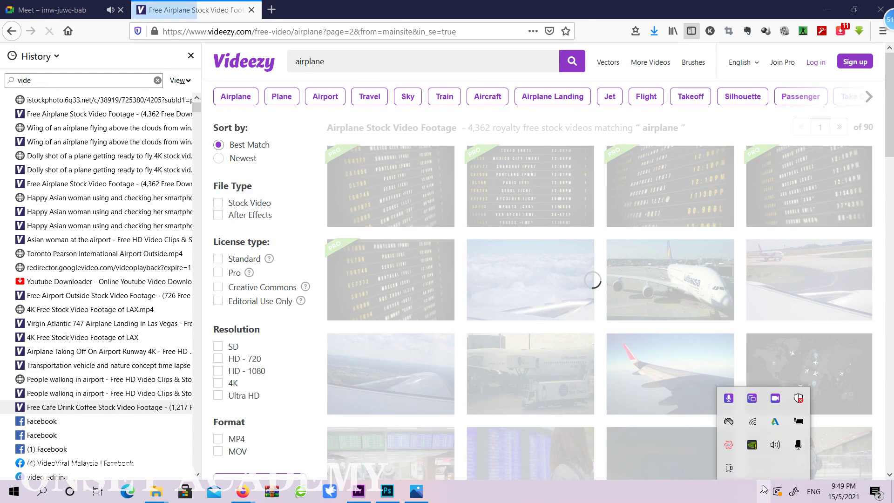
scroll(892, 80, down, 3)
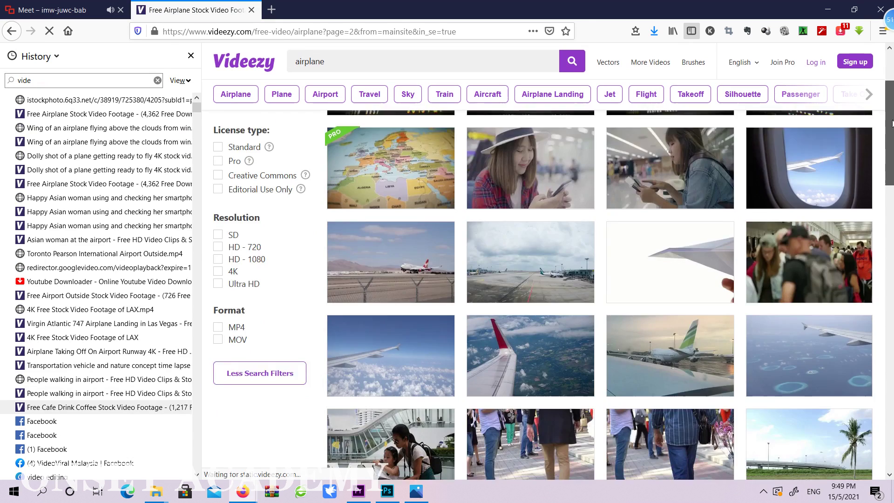
scroll(749, 437, down, 3)
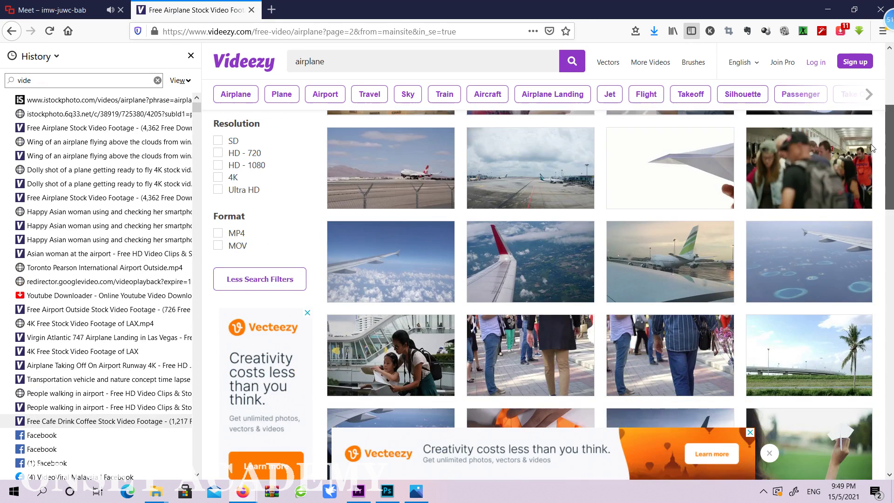
click(749, 433)
scroll(745, 426, down, 6)
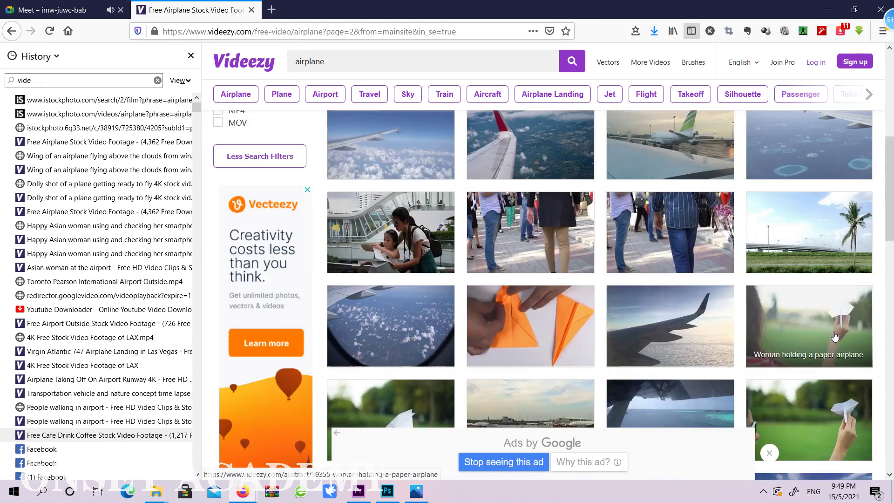
scroll(747, 440, down, 10)
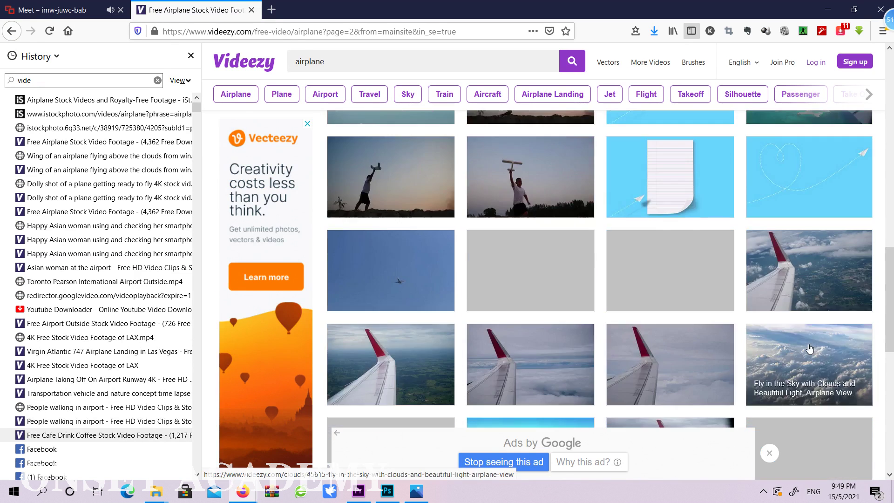
scroll(847, 309, up, 10)
scroll(847, 309, up, 5)
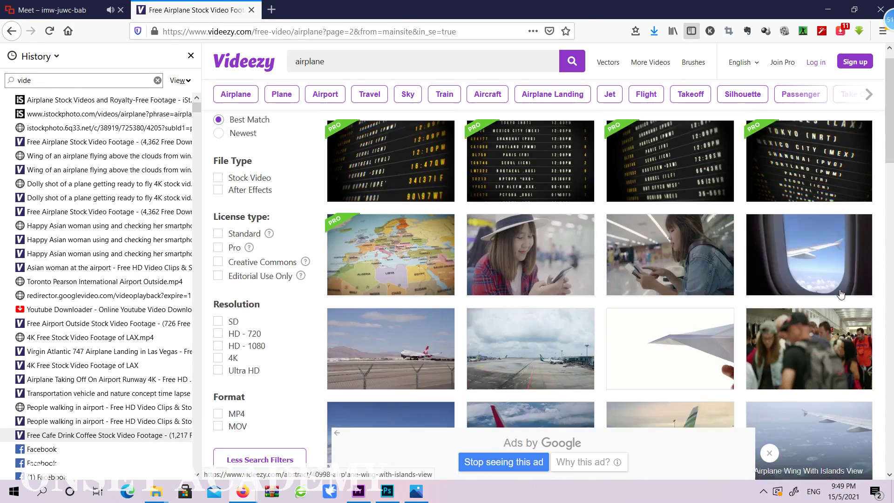
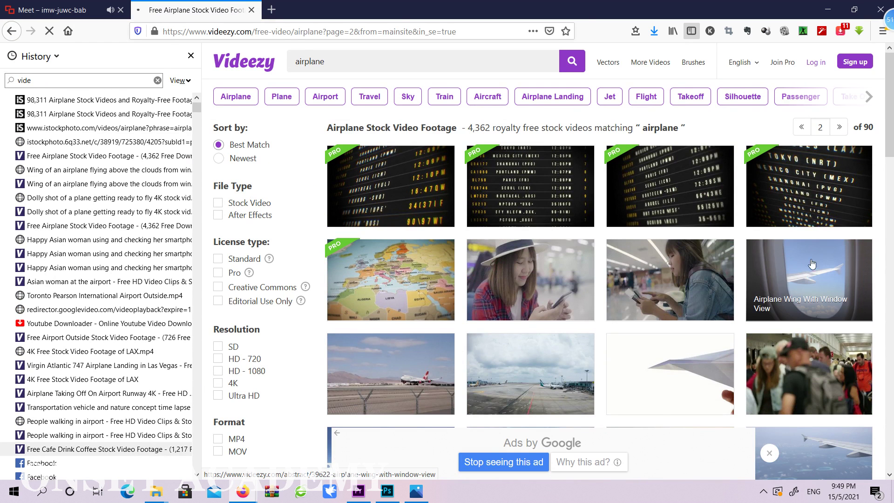
scroll(812, 264, down, 4)
scroll(813, 253, up, 3)
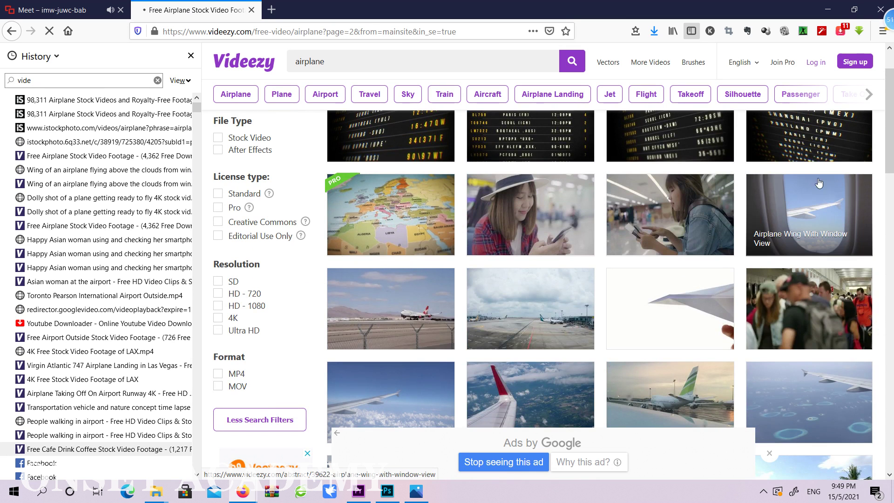
right_click(798, 213)
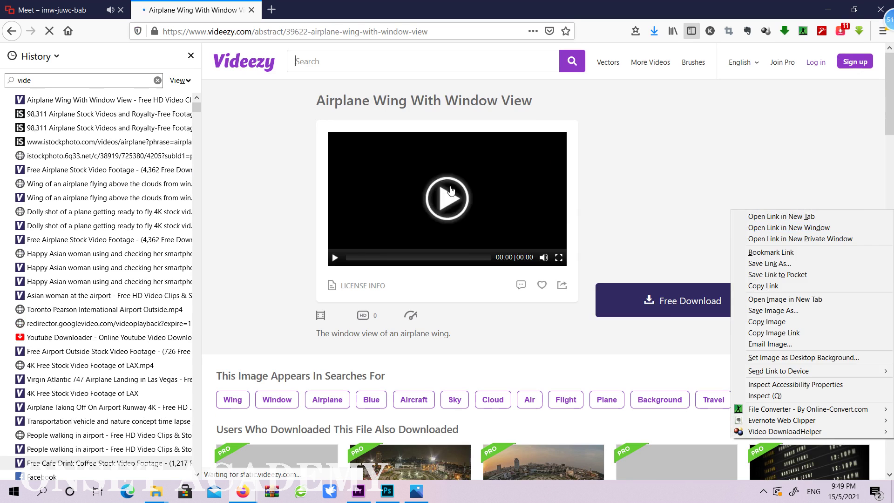
Step: Preview the Airplane Wing With Window View clip and save its detected MP4 in the week12 footage folder
click(333, 259)
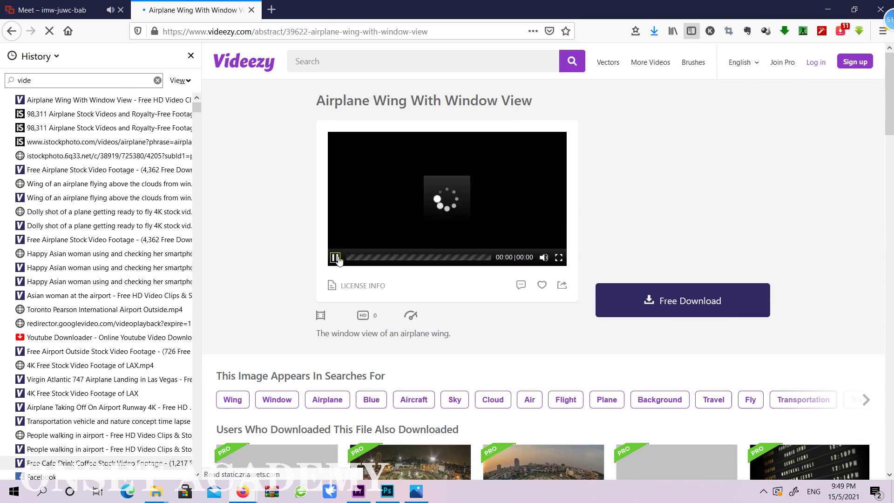
click(786, 29)
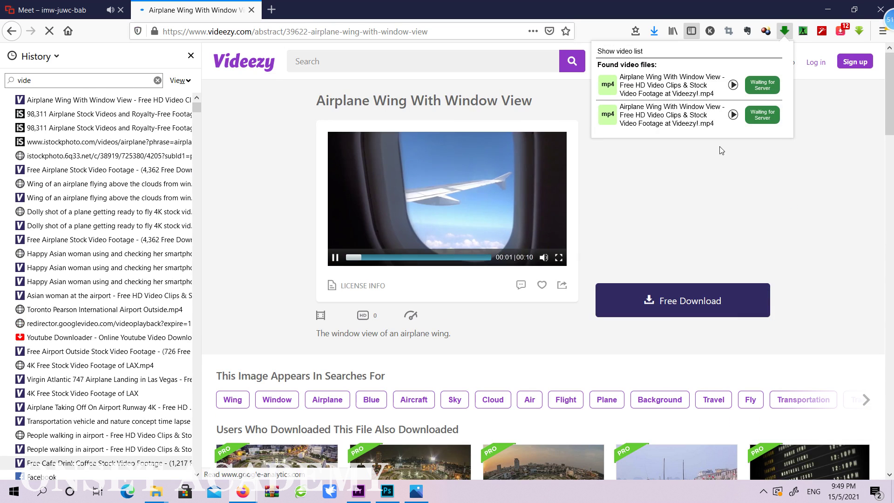
click(763, 115)
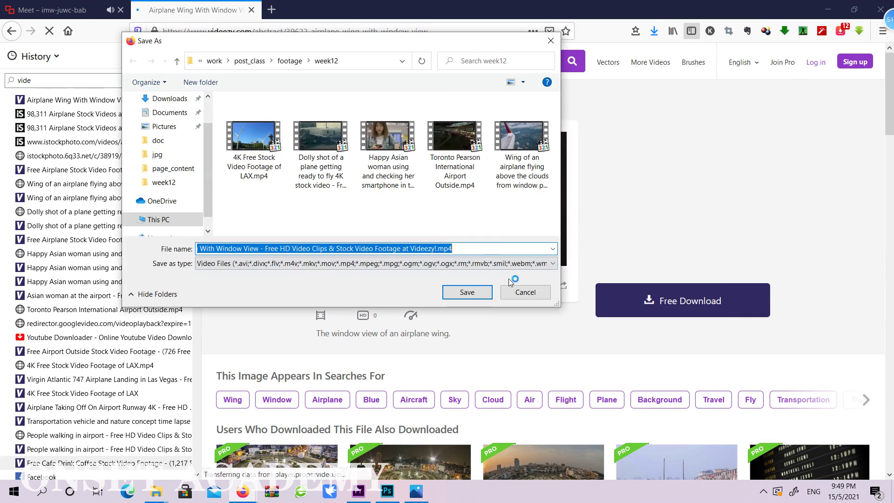
click(466, 292)
Step: Look through the related footage and open the close-up clip of a seated woman's hands using a smartphone in the terminal
scroll(659, 232, down, 15)
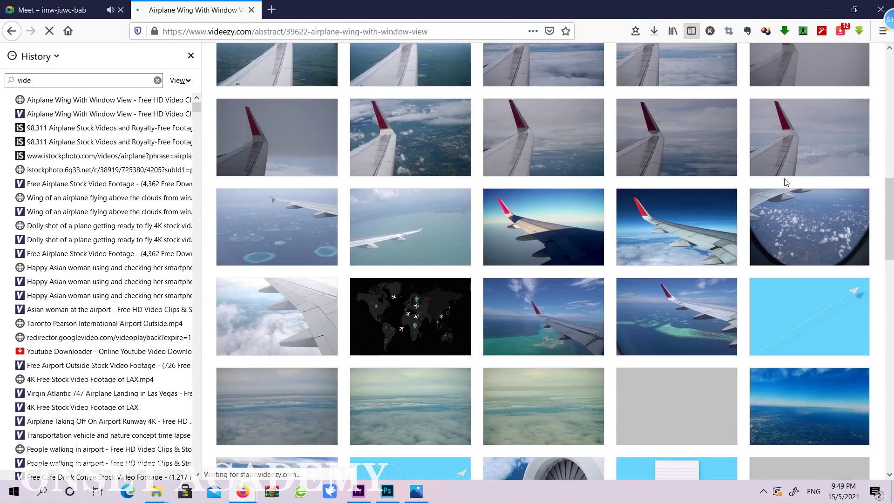
scroll(787, 179, down, 10)
scroll(792, 172, down, 5)
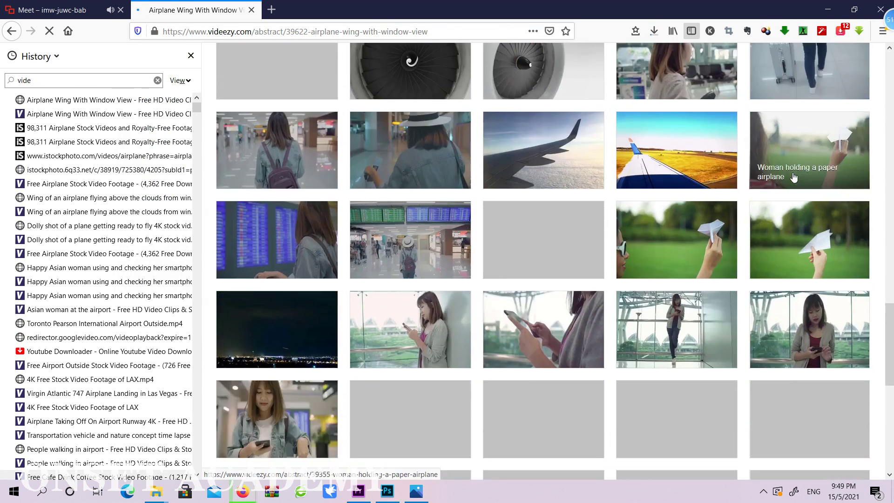
scroll(882, 174, up, 2)
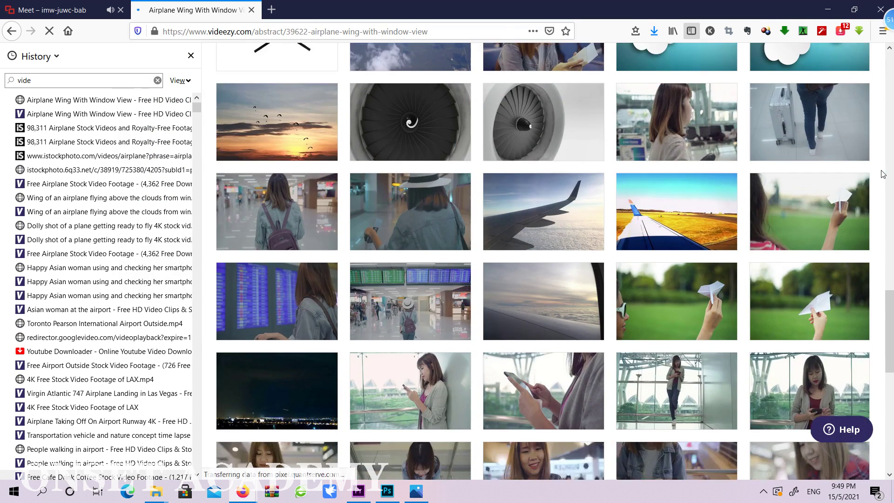
scroll(867, 177, down, 5)
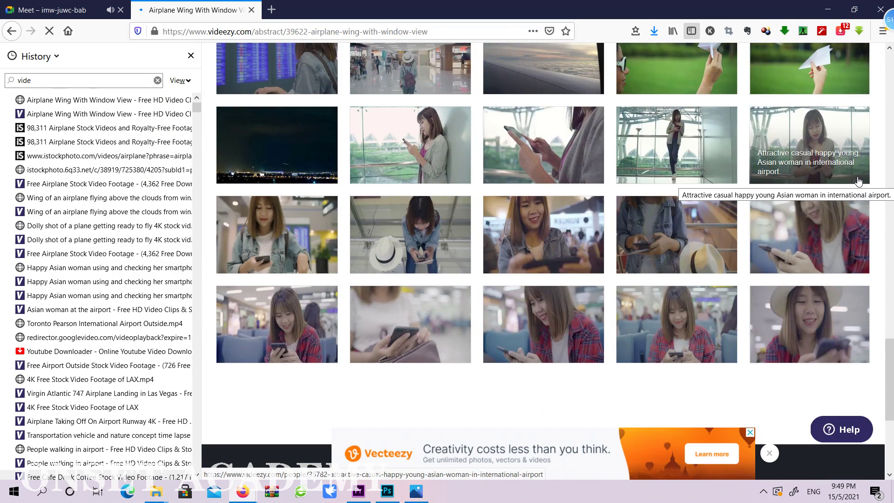
scroll(859, 181, down, 3)
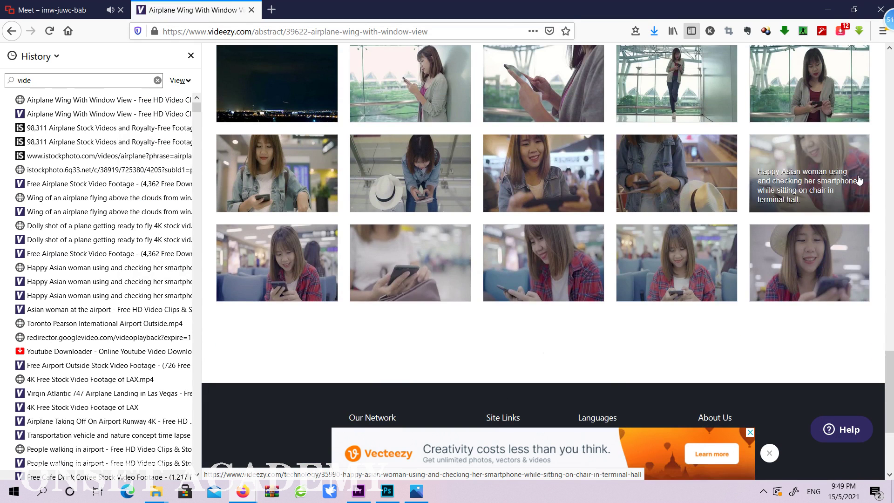
click(401, 275)
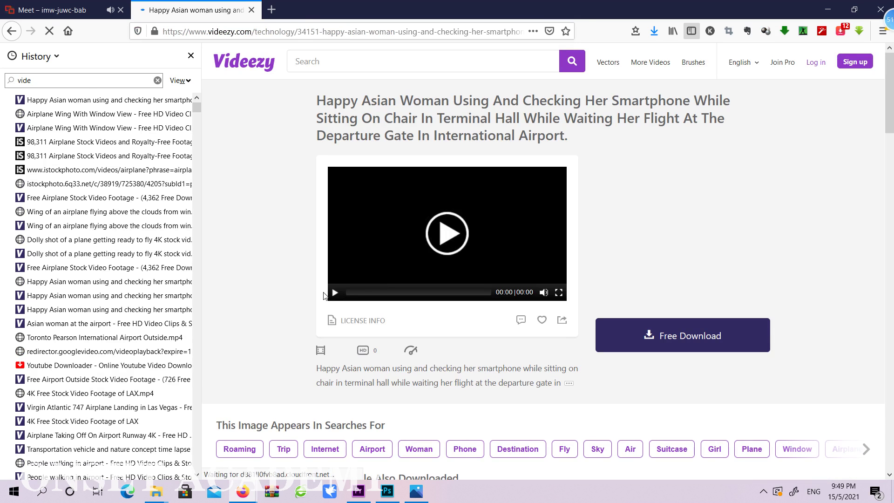
Step: Preview the smartphone close-up clip and save its 1.14 MB MP4 in the week12 footage folder
click(335, 293)
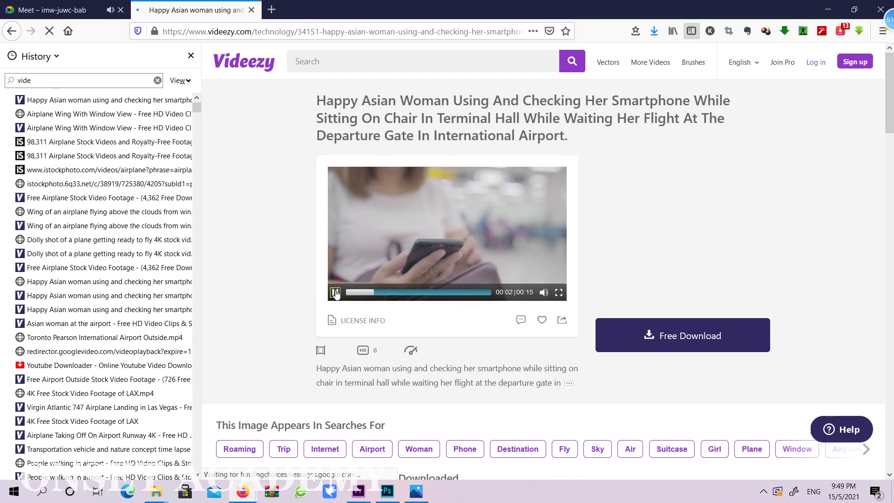
click(336, 293)
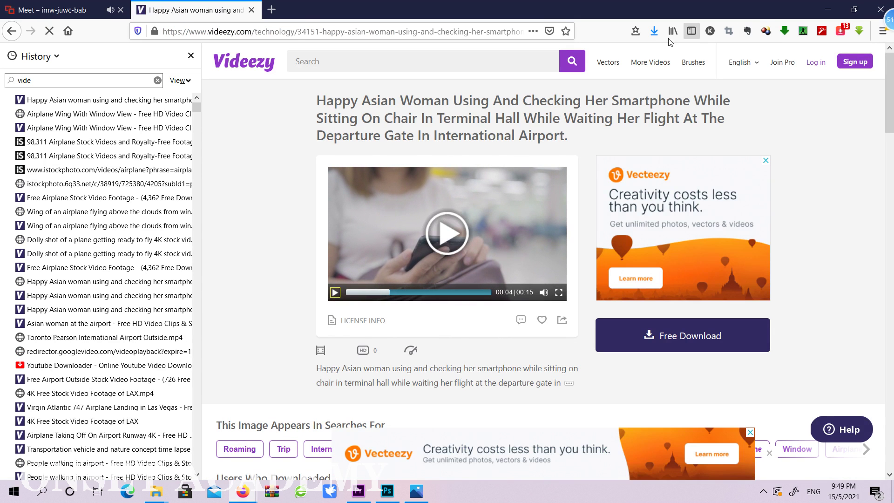
click(789, 30)
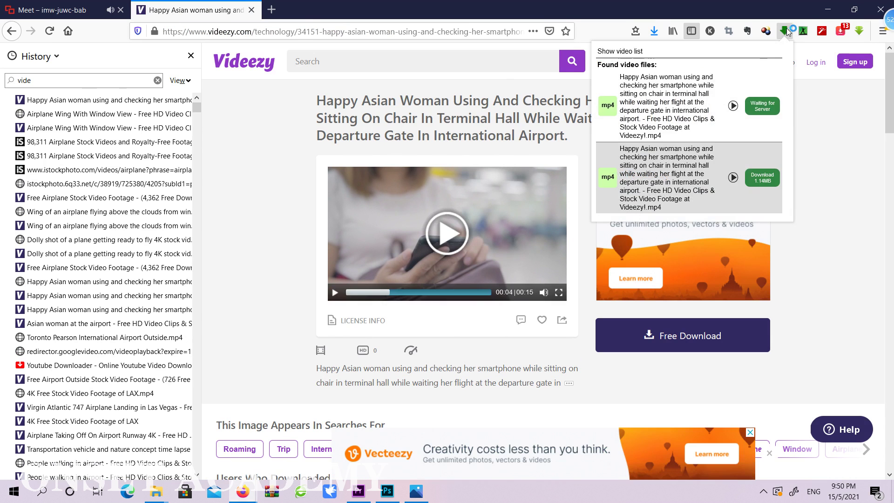
click(733, 175)
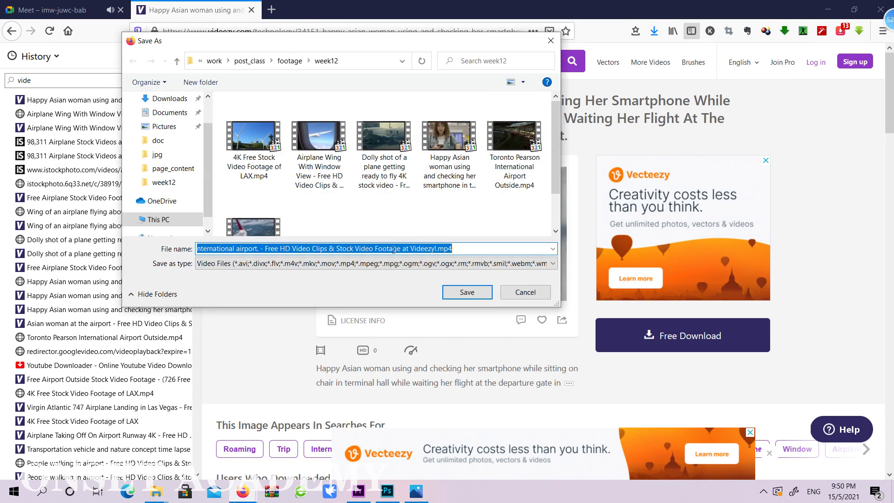
click(466, 292)
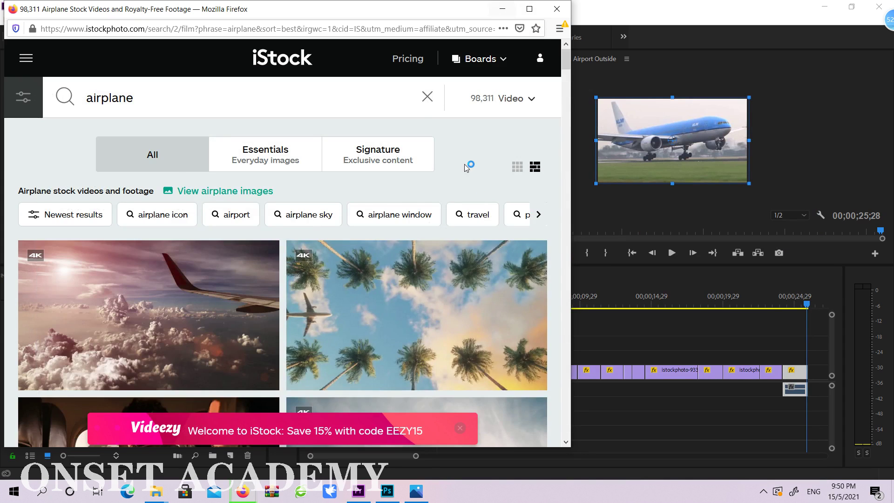
Step: Switch back to Premiere Pro and import the new smartphone close-up clip from the week12 folder into the project's root level
scroll(464, 164, down, 6)
click(552, 10)
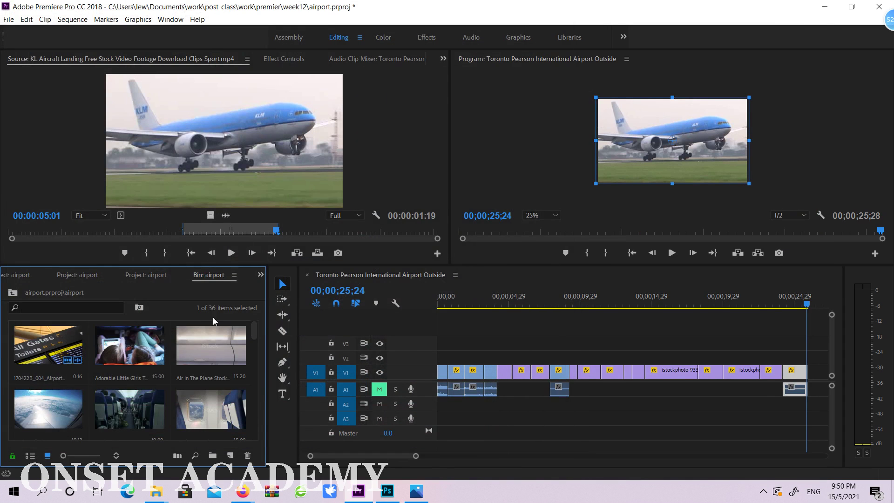
click(14, 293)
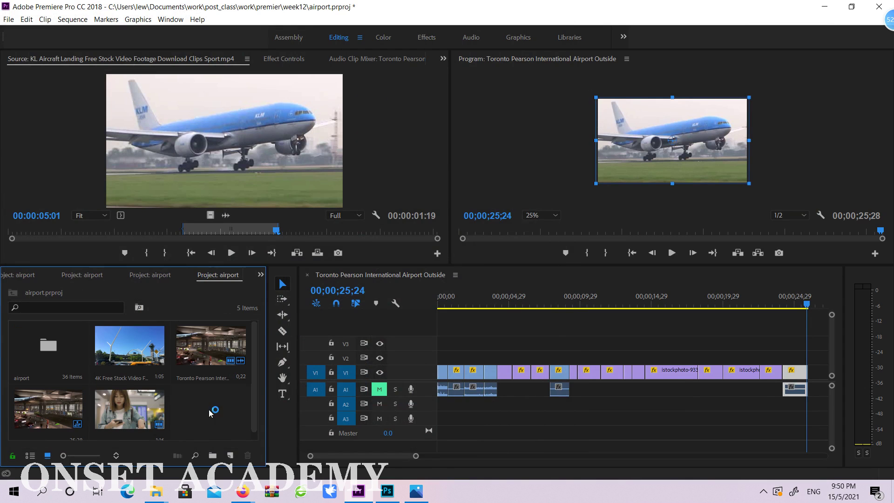
double_click(242, 412)
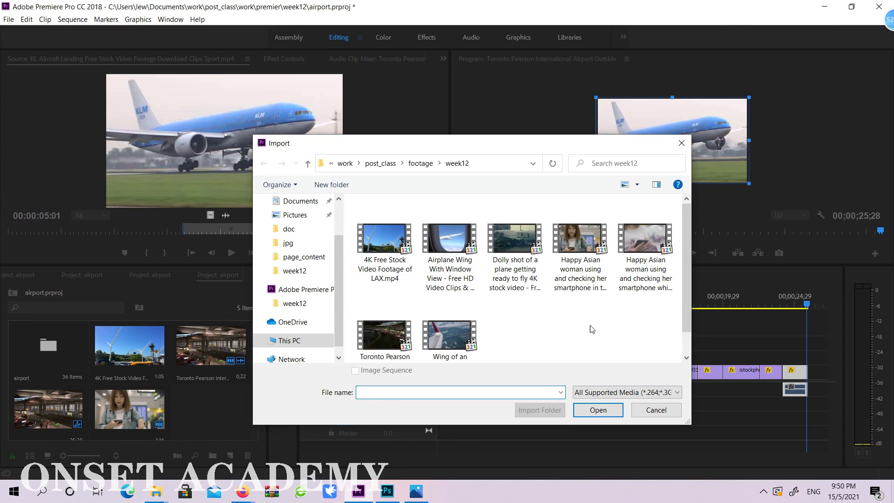
double_click(646, 268)
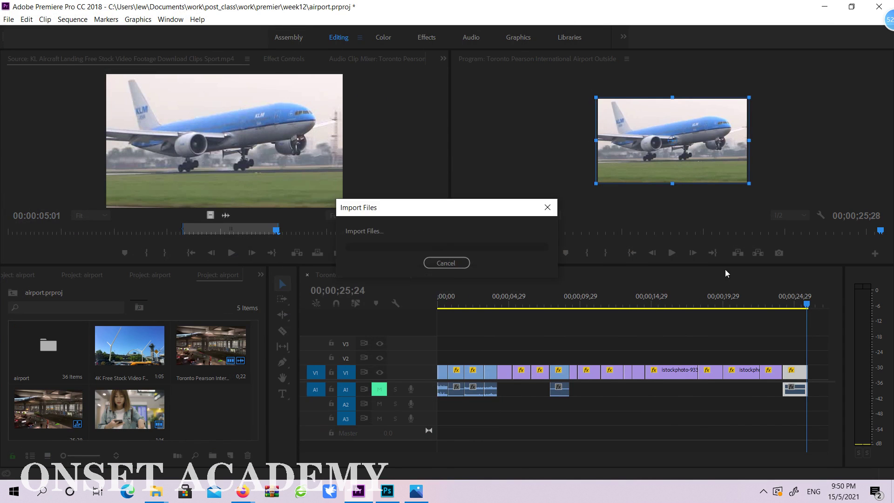
Step: Open HAPPYA~2.MP4 in the Source monitor and mark its In at 00:00:03:04 and Out at 00:00:04:09
drag(688, 302, 577, 305)
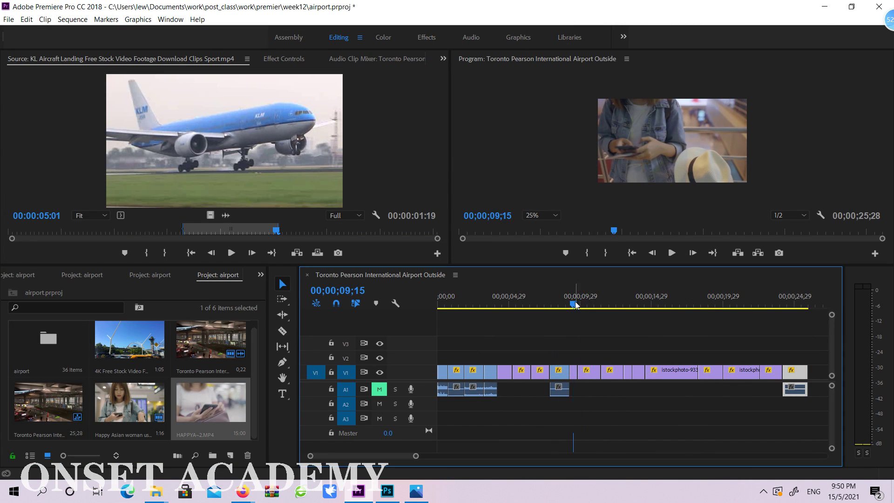
double_click(212, 398)
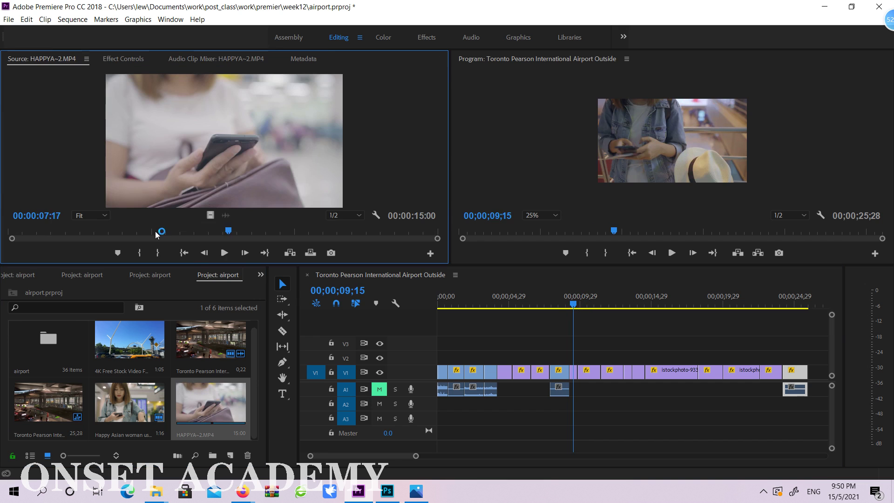
drag(156, 235, 101, 240)
key(i)
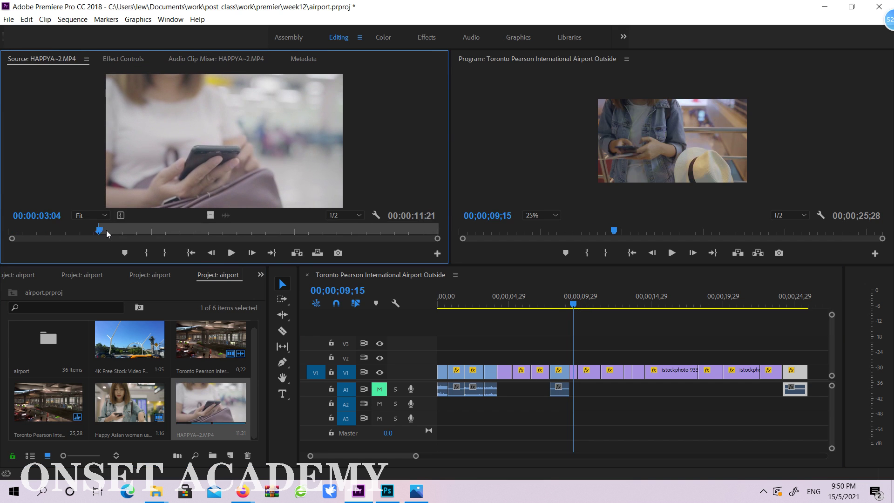
key(o)
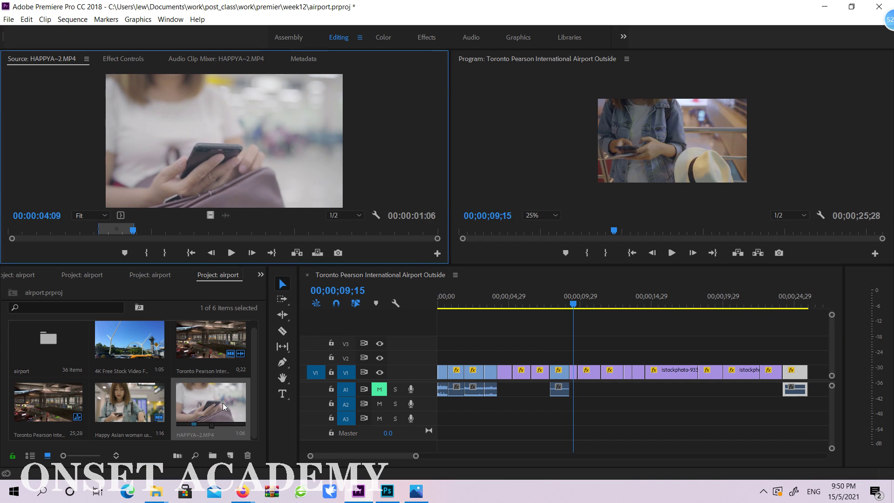
Step: Try to insert the marked HAPPYA~2.MP4 segment on V1 among the woman-with-smartphone clips that follow the 170422B_004_Airport_UHD clip
drag(224, 406, 651, 175)
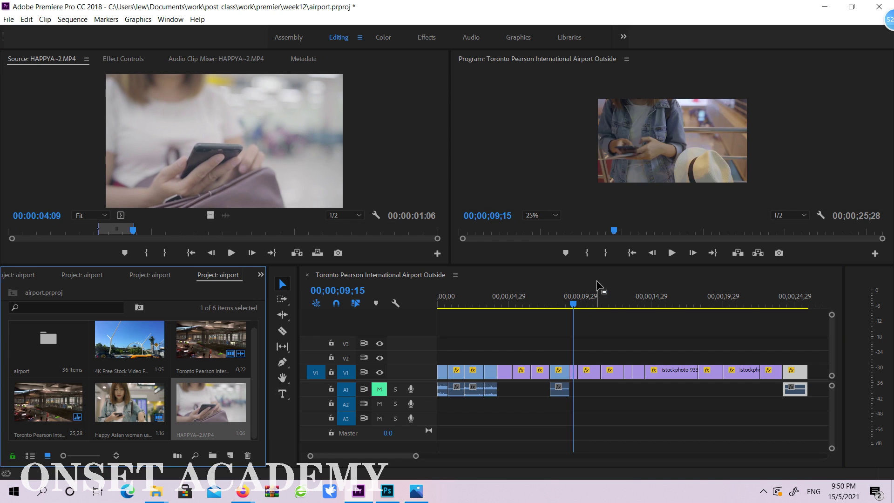
mouse_move(575, 303)
mouse_down()
mouse_move(585, 304)
mouse_move(574, 303)
mouse_up()
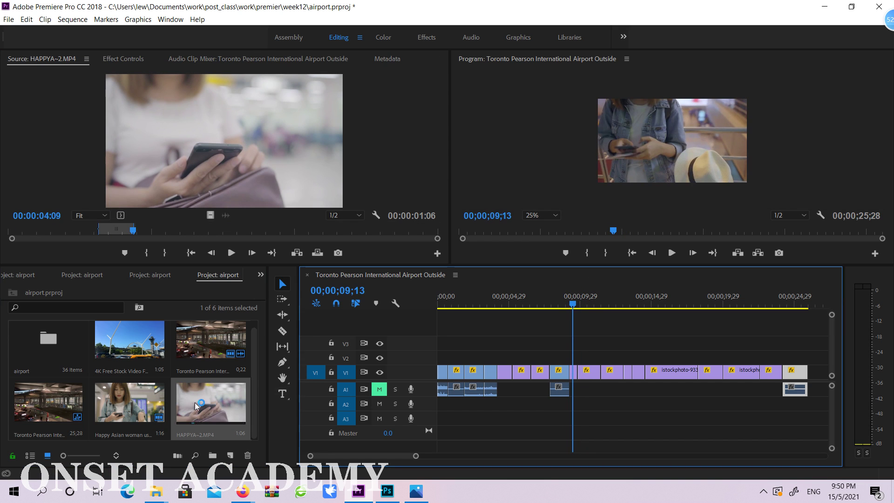
drag(197, 406, 650, 175)
click(421, 422)
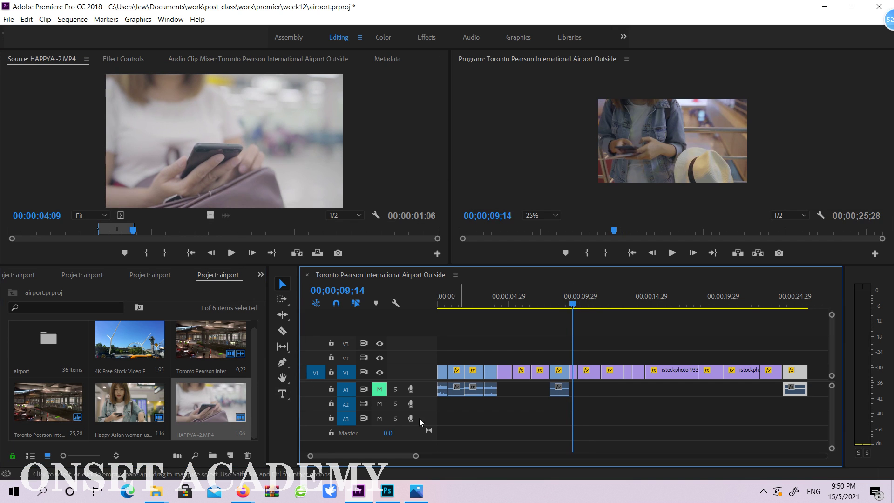
key(=)
key(=)
key(=)
key(=)
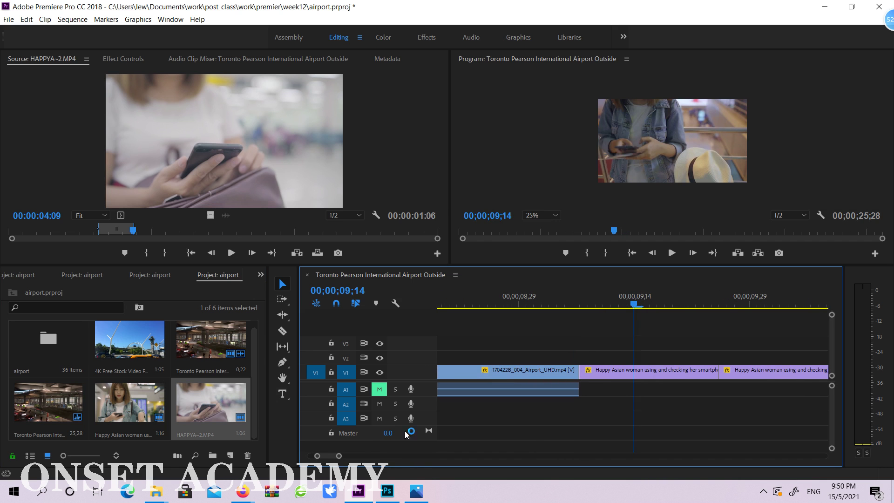
drag(580, 291, 623, 299)
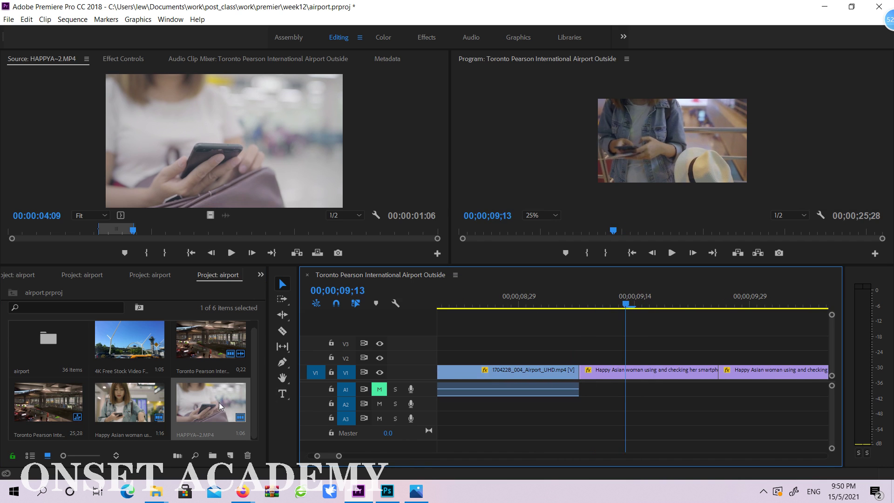
drag(220, 407, 651, 170)
click(611, 304)
drag(625, 306, 676, 303)
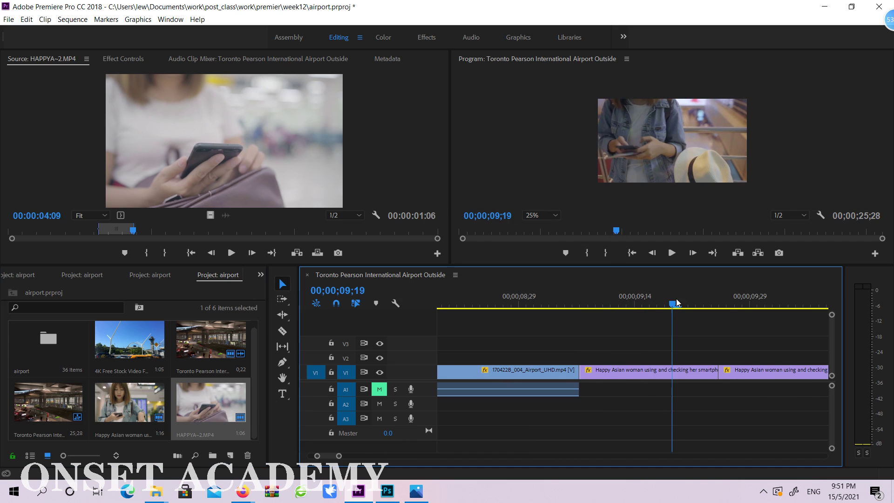
drag(157, 424, 726, 144)
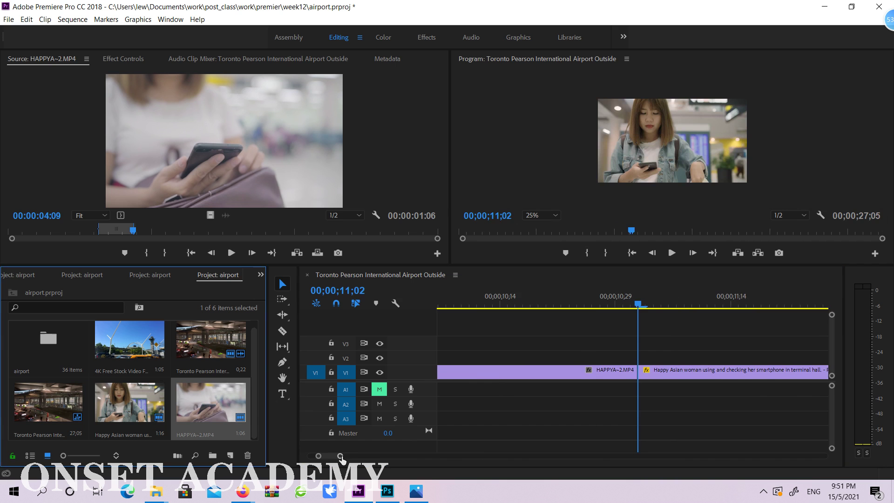
Step: Undo the last insertion of the HAPPYA~2.MP4 segment on V1
drag(340, 455, 416, 455)
mouse_move(576, 309)
mouse_down()
mouse_move(568, 306)
mouse_move(584, 305)
mouse_move(555, 307)
mouse_move(609, 306)
mouse_move(586, 307)
mouse_up()
key(ctrl+z)
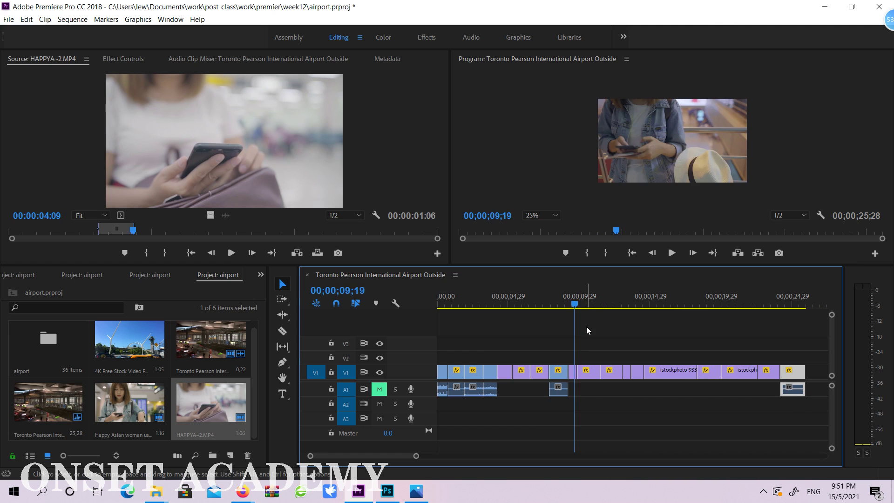
Step: Overwrite the start of the woman-with-smartphone clips on V1 with the HAPPYA~2.MP4 segment, directly after the 170422B_004_Airport_UHD clip
drag(578, 303, 595, 303)
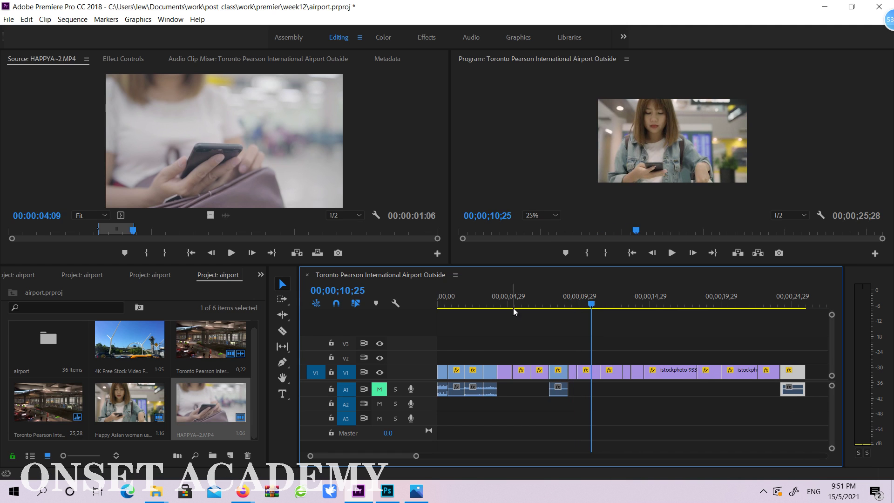
drag(191, 410, 659, 172)
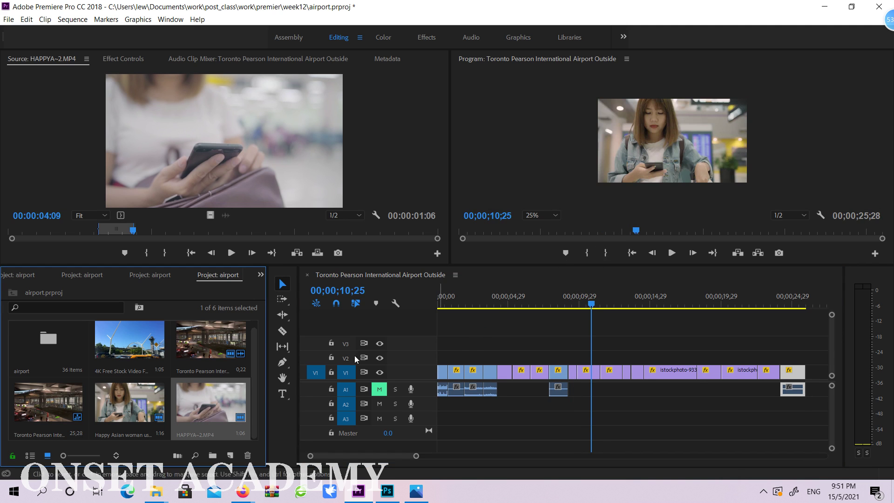
drag(599, 372, 590, 372)
drag(586, 375, 570, 376)
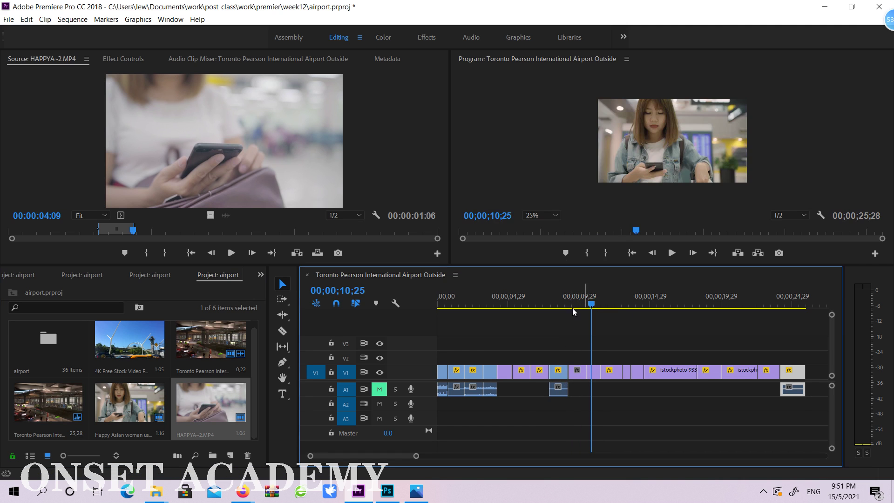
Step: Scale the newly placed HAPPYA~2.MP4 clip up at 00;00;10;02 so it fills the frame
drag(572, 308, 594, 303)
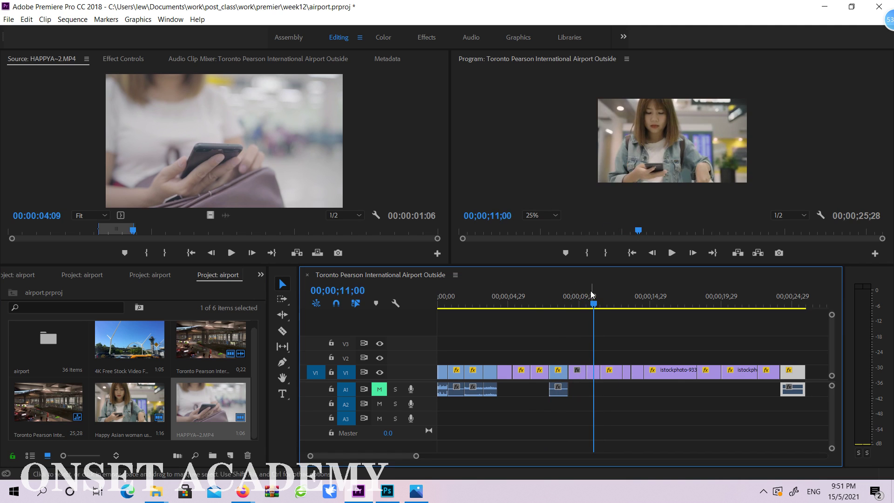
click(582, 305)
double_click(675, 141)
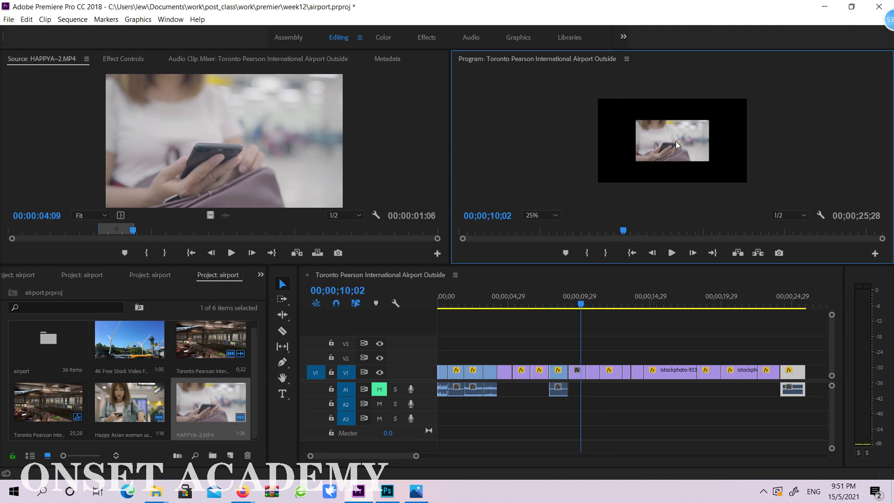
drag(624, 115, 588, 95)
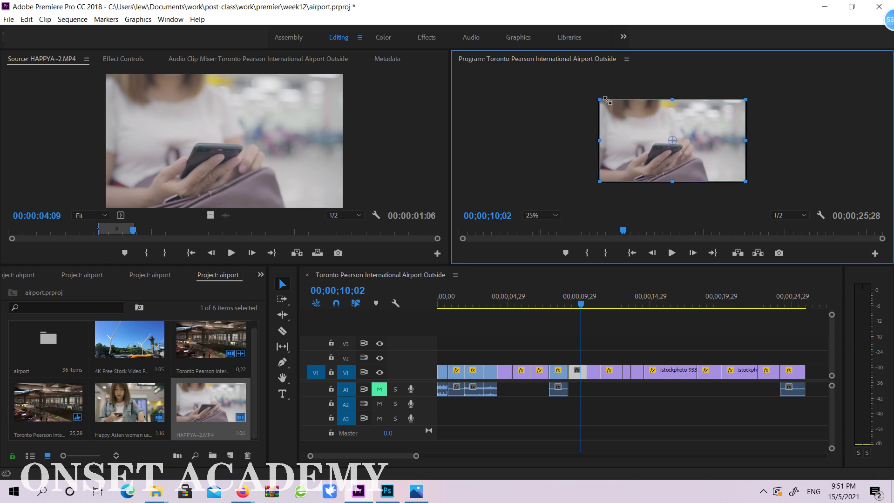
Step: Review the sequence to its end and delete the final clip on V1 together with its A1 audio
drag(557, 302, 806, 297)
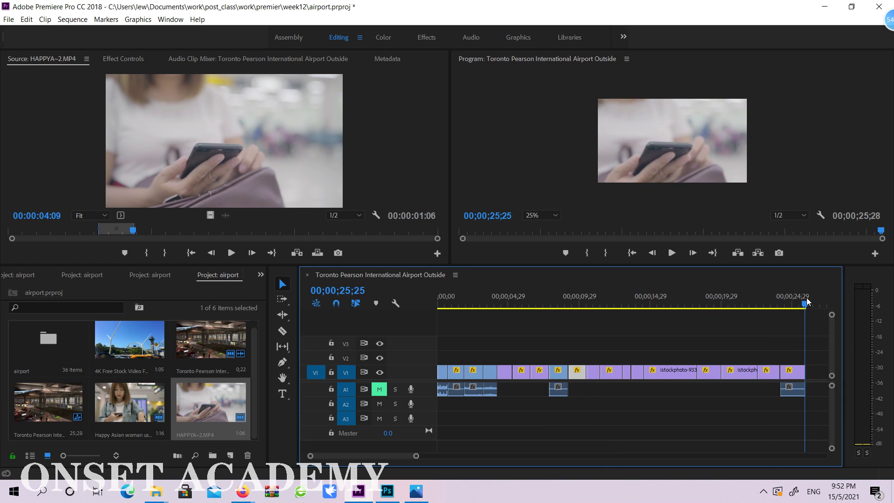
click(795, 384)
key(Delete)
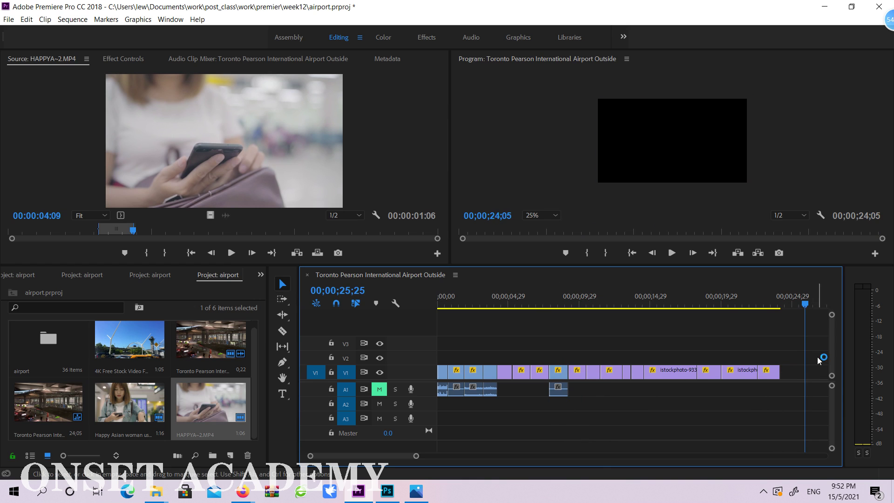
drag(755, 293, 624, 304)
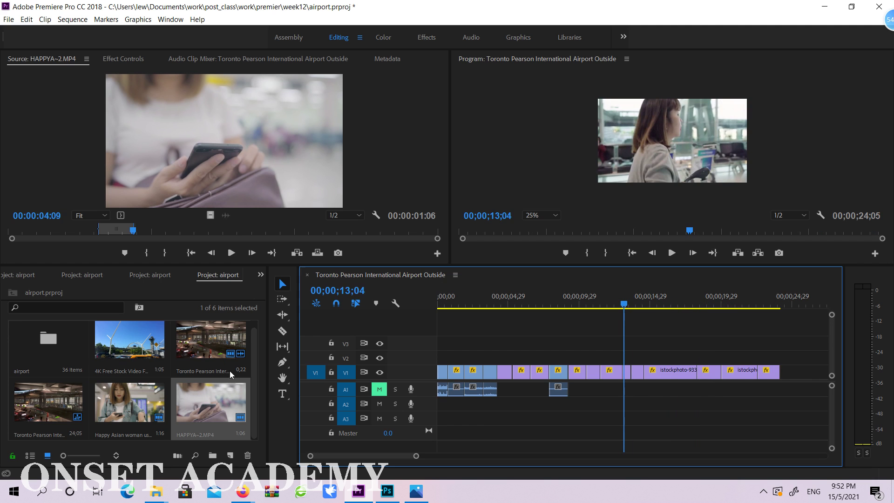
Step: Import the Airplane Wing With Window View, Dolly shot of a plane and Wing of an airplane clips from the week12 folder
click(255, 373)
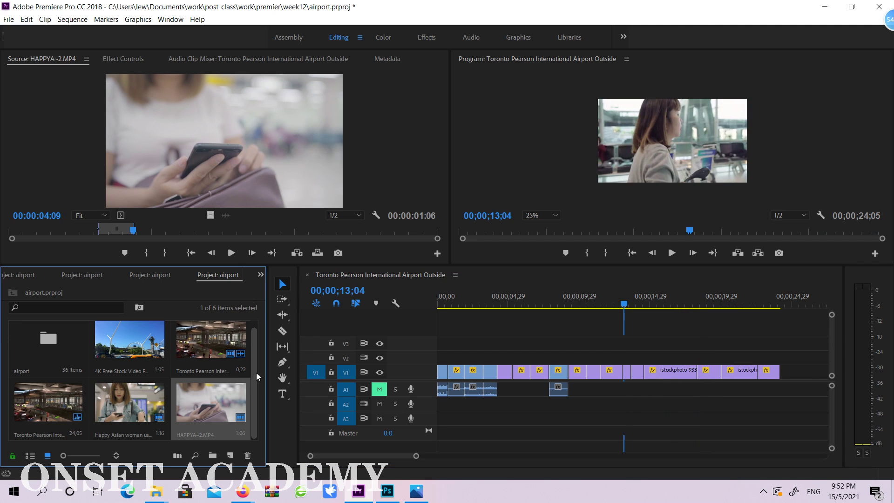
click(250, 320)
scroll(252, 325, up, 1)
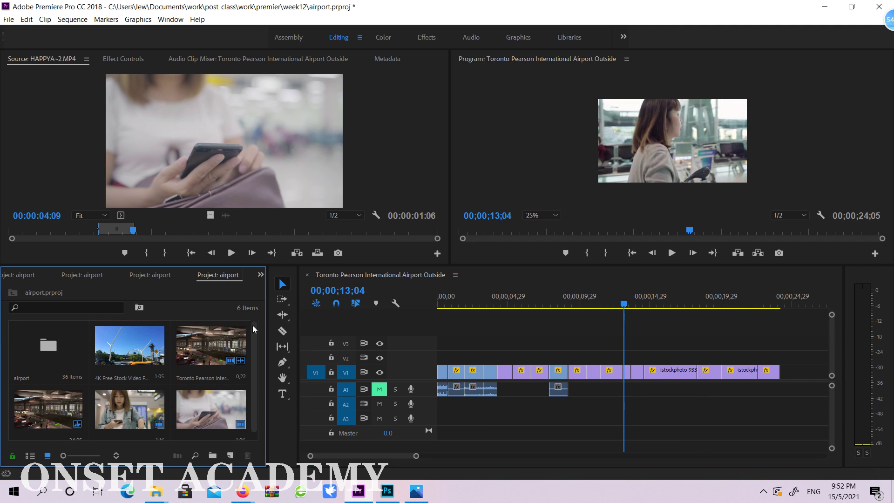
double_click(89, 371)
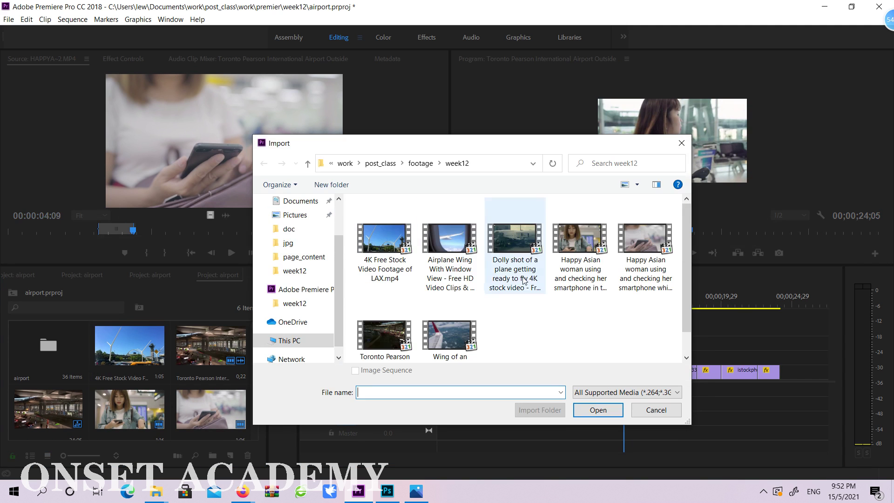
click(515, 247)
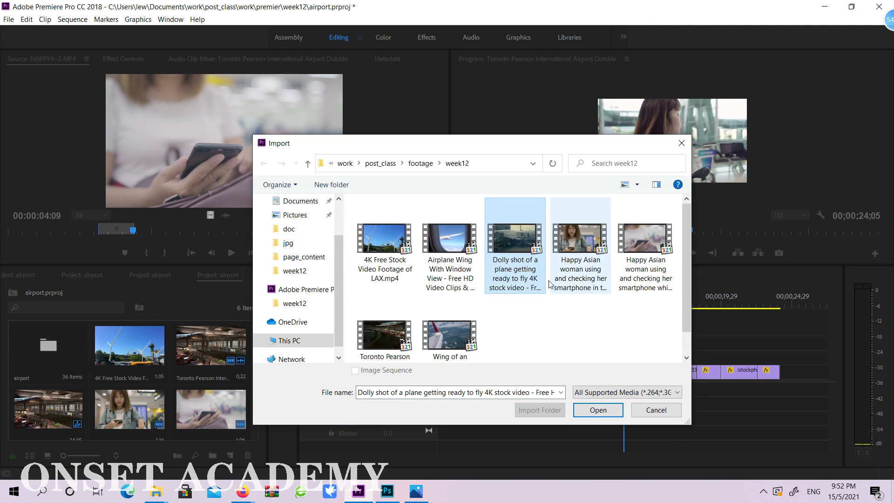
ctrl+click(449, 238)
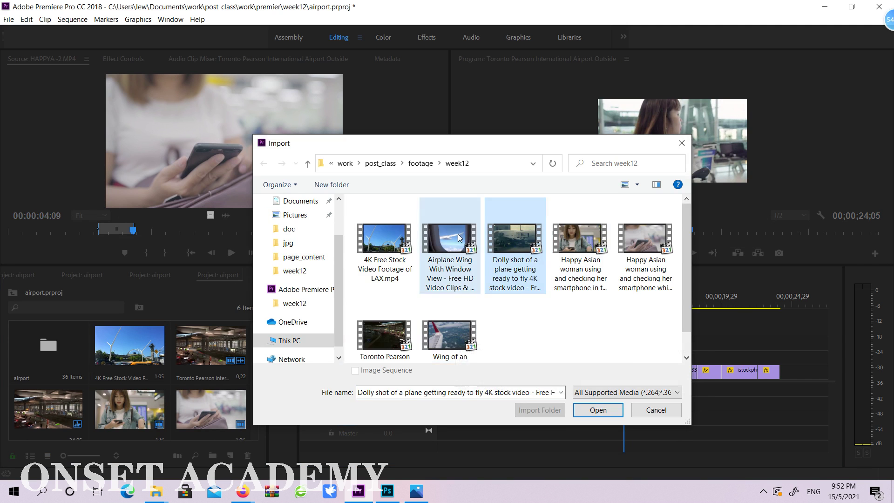
ctrl+click(456, 333)
click(598, 411)
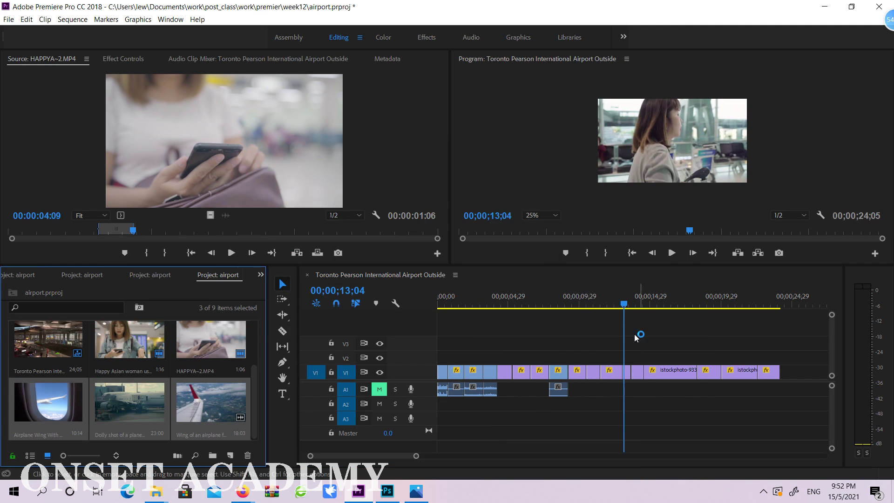
Step: Open the Dolly shot of a plane clip in the Source monitor and mark a 1:11 segment ending at 00:00:06:14
click(569, 301)
drag(572, 302, 615, 324)
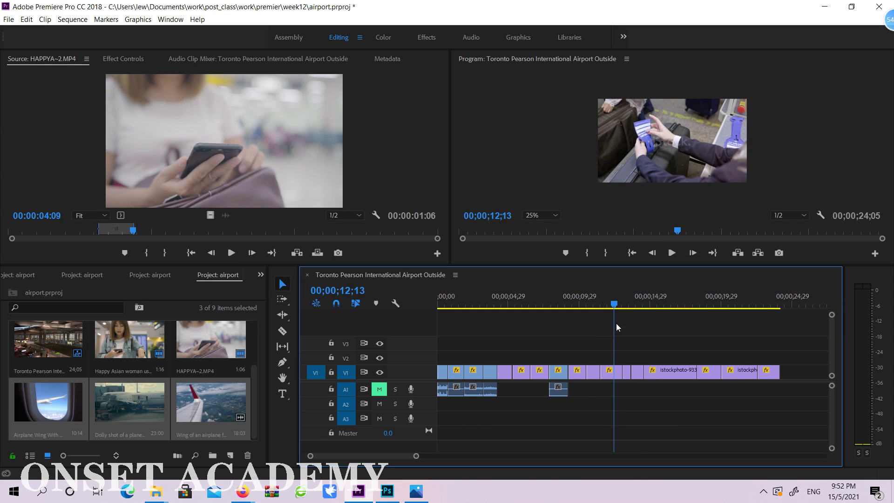
double_click(119, 395)
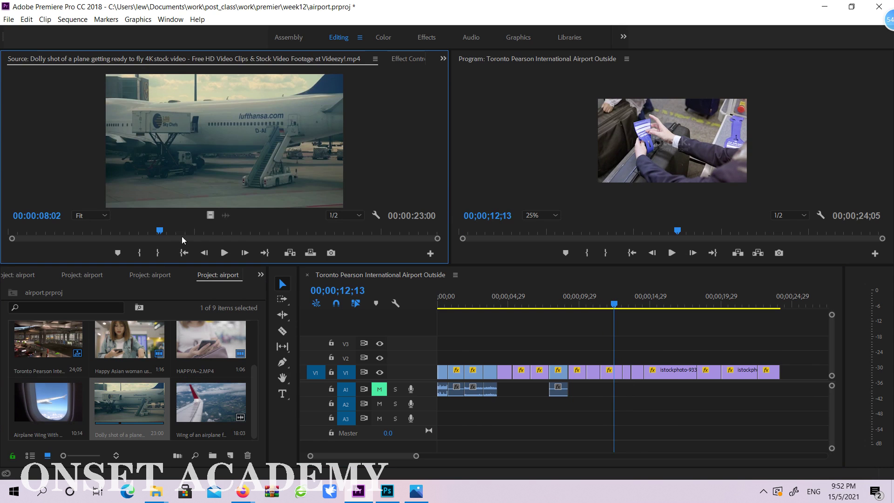
mouse_move(174, 236)
mouse_down()
mouse_move(180, 233)
mouse_move(91, 234)
mouse_move(131, 235)
mouse_up()
key(i)
key(o)
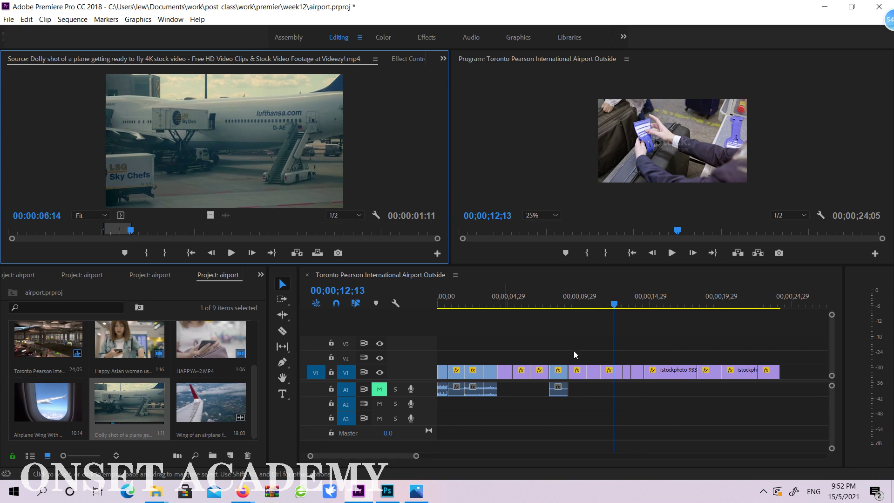
Step: Insert the marked Dolly shot segment on V1 after the luggage-tag clip and scale it up to fill the frame
drag(121, 396, 625, 374)
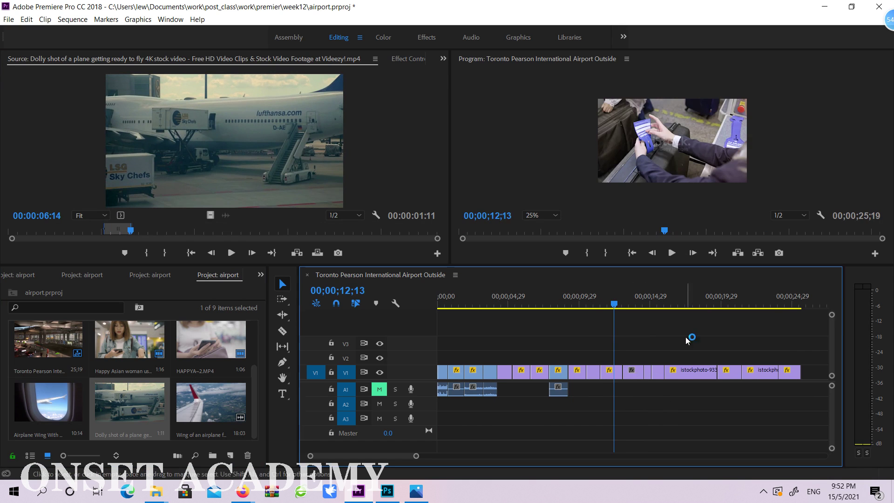
mouse_move(617, 305)
mouse_down()
mouse_move(650, 308)
mouse_move(630, 307)
mouse_up()
click(694, 135)
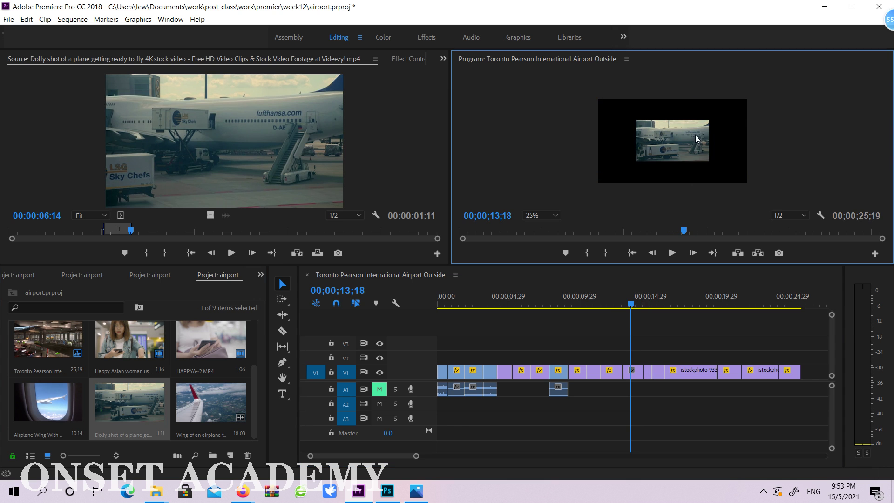
drag(636, 120, 597, 93)
drag(632, 311, 660, 305)
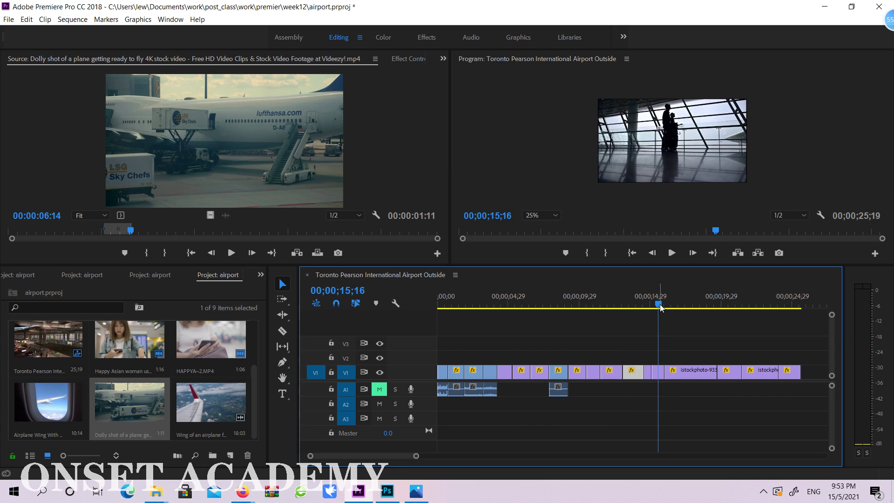
Step: Open the airport bin and append the KL Aircraft Landing clip to the end of the sequence on V1 and A1
drag(661, 304, 797, 304)
drag(256, 380, 234, 396)
scroll(247, 359, up, 2)
double_click(250, 331)
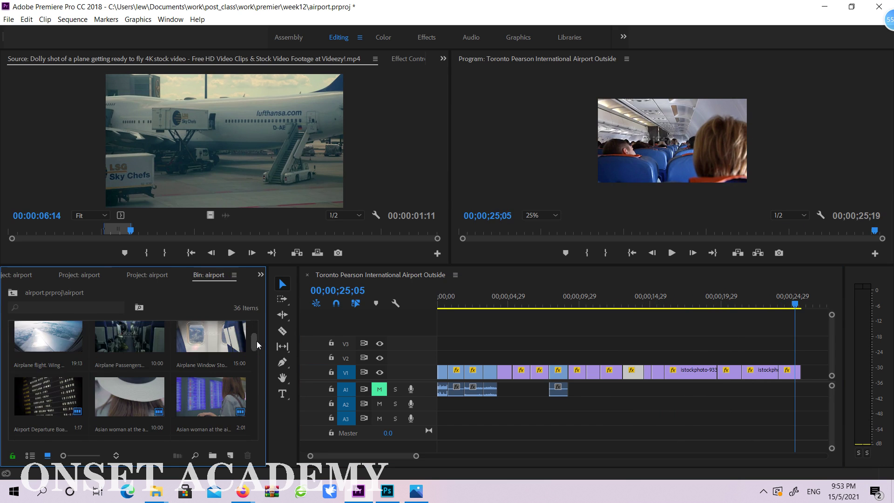
scroll(257, 341, up, 1)
drag(258, 334, 243, 398)
drag(216, 351, 802, 366)
click(817, 303)
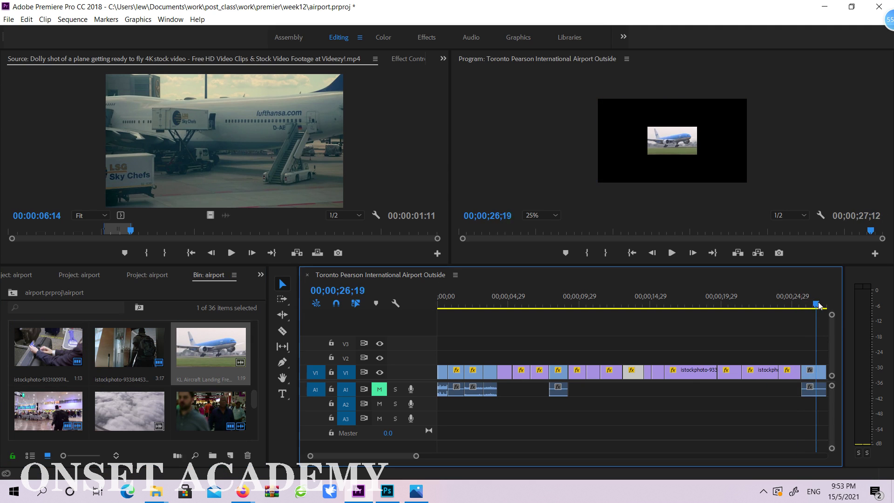
Step: Open the sequence's KL Aircraft Landing clip in the Source monitor and trim it to In 00;00;04;00 and Out 00;00;04;12
click(669, 145)
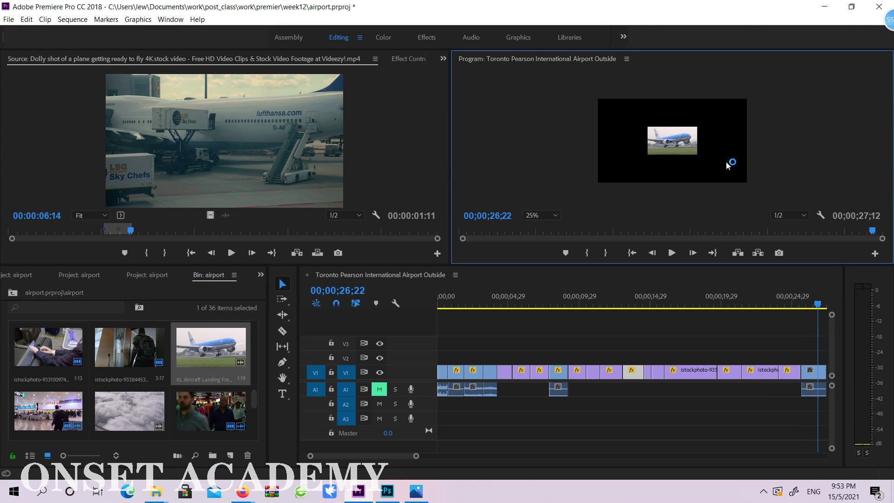
double_click(812, 371)
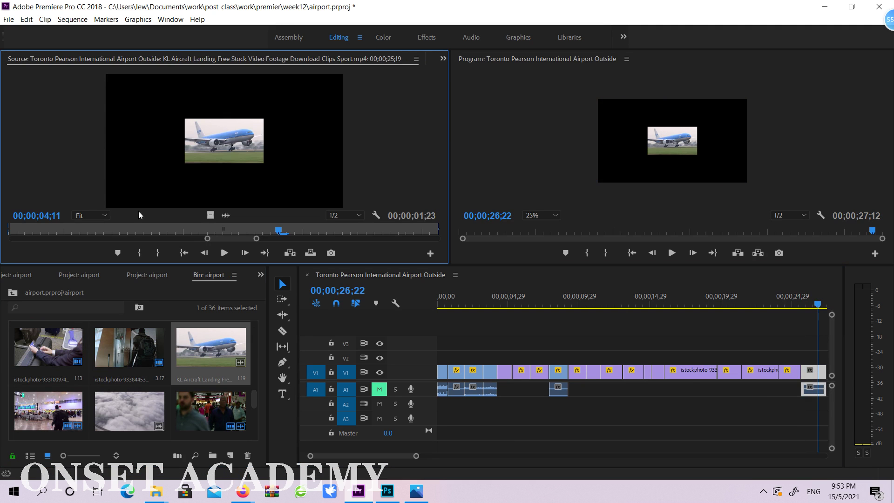
click(163, 230)
scroll(203, 228, up, 2)
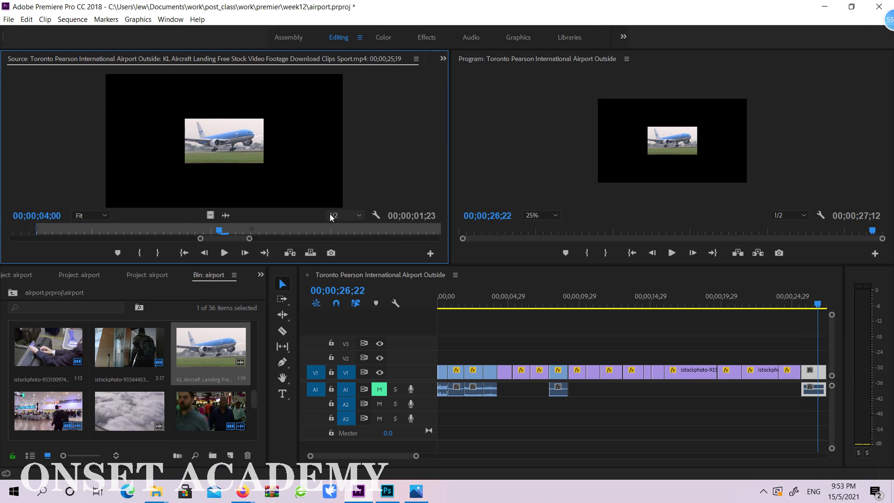
key(i)
key(o)
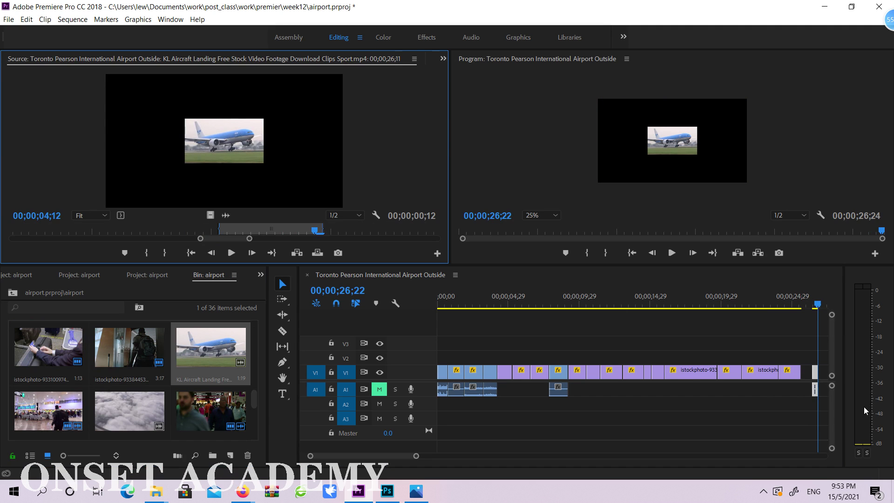
Step: Move the KL Aircraft Landing clip against the preceding clip on V1 and scale it up to fill the frame
drag(814, 372, 802, 372)
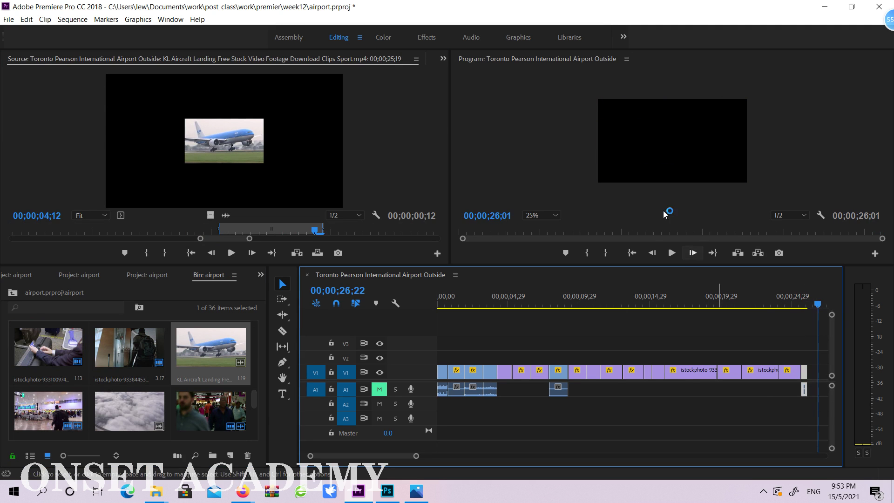
click(807, 305)
click(674, 154)
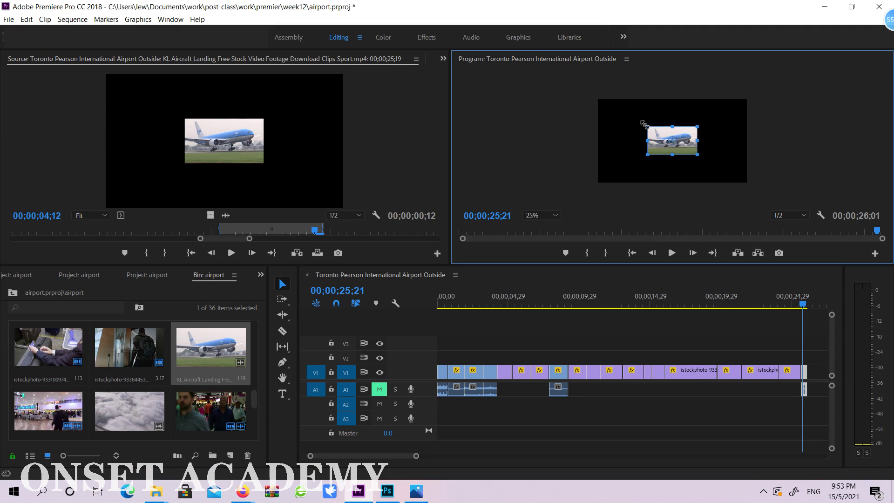
drag(644, 123, 613, 94)
Step: Move the istockphoto clip of the seated airplane couple after the KL Aircraft Landing clip and close the gap it leaves
drag(734, 295, 759, 318)
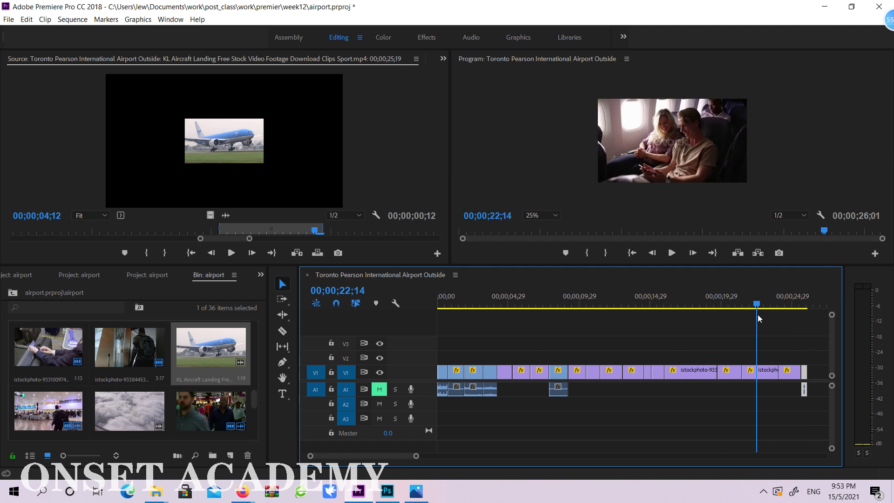
drag(762, 375, 762, 411)
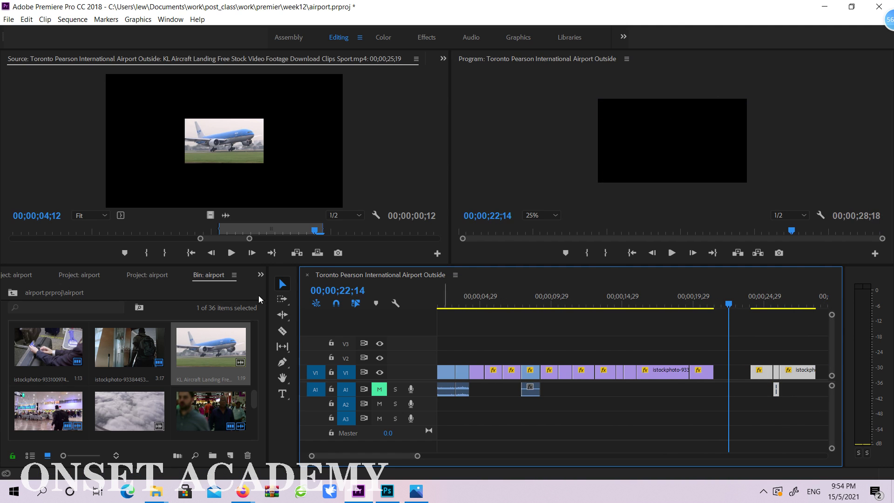
click(282, 302)
drag(769, 378, 737, 379)
drag(713, 302, 764, 313)
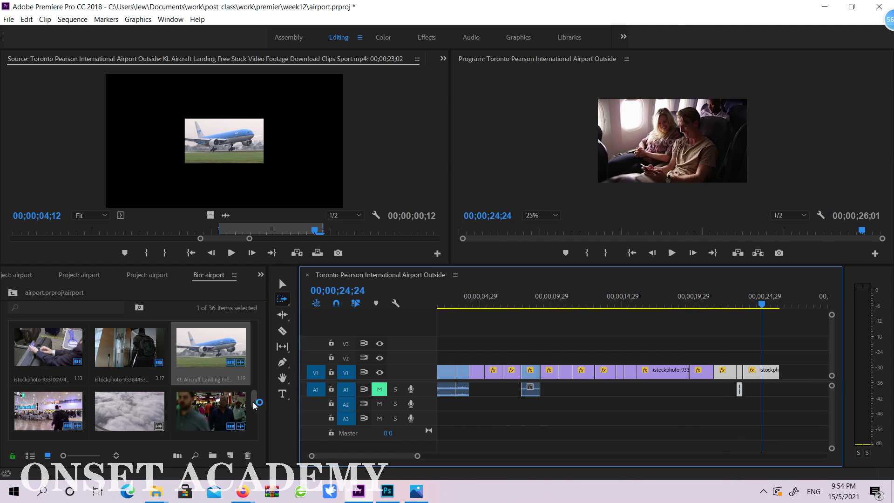
Step: Preview the View of clouds and plane wing at dusk clip from the airport bin in the Source monitor
scroll(248, 422, down, 3)
scroll(248, 422, down, 4)
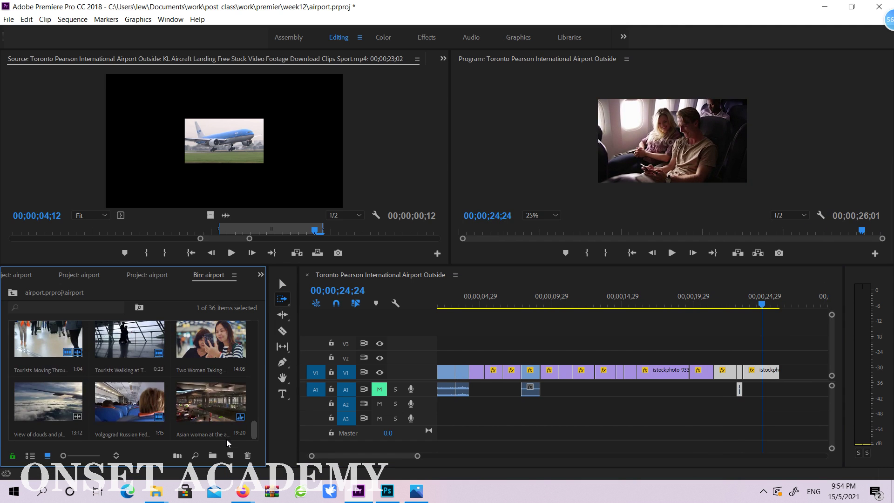
double_click(68, 397)
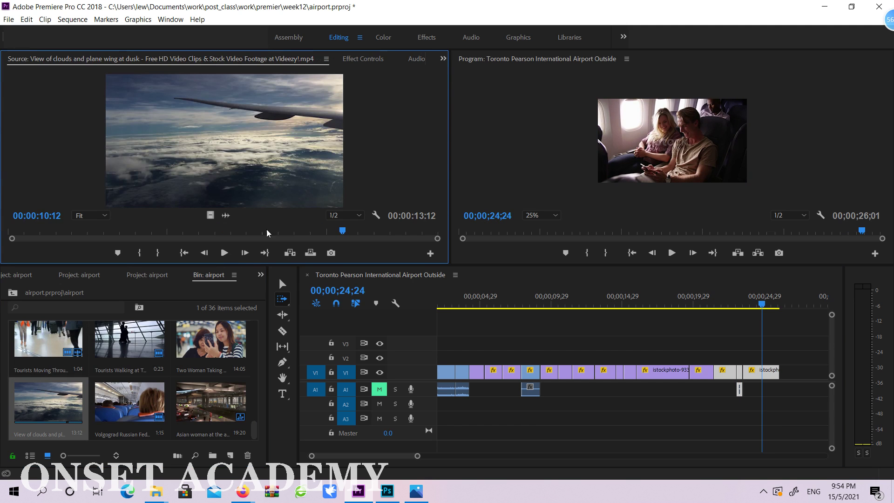
click(202, 229)
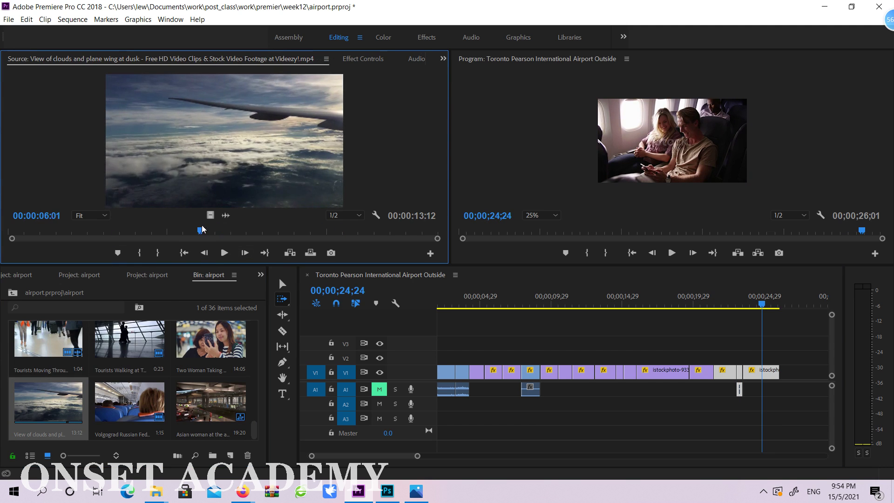
drag(202, 229, 275, 230)
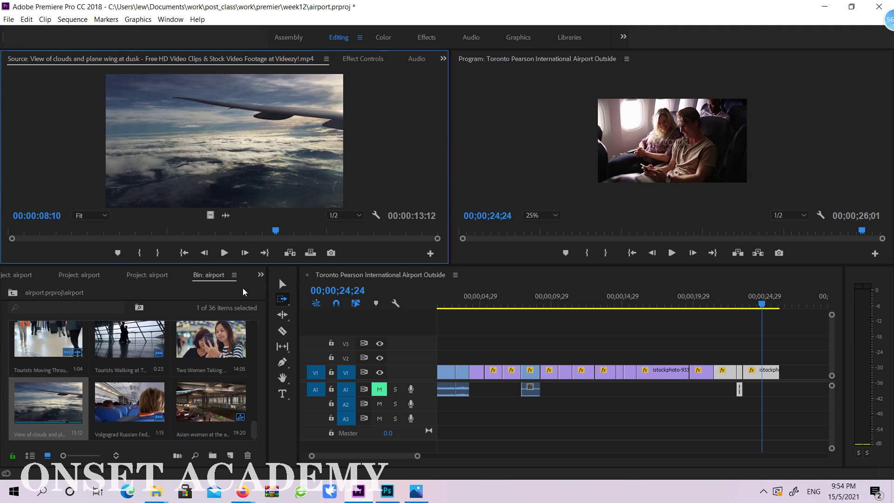
Step: Open the Airplane Wing With Window View clip from the project root and mark a 3:03 segment ending at 00:00:09:11
click(13, 293)
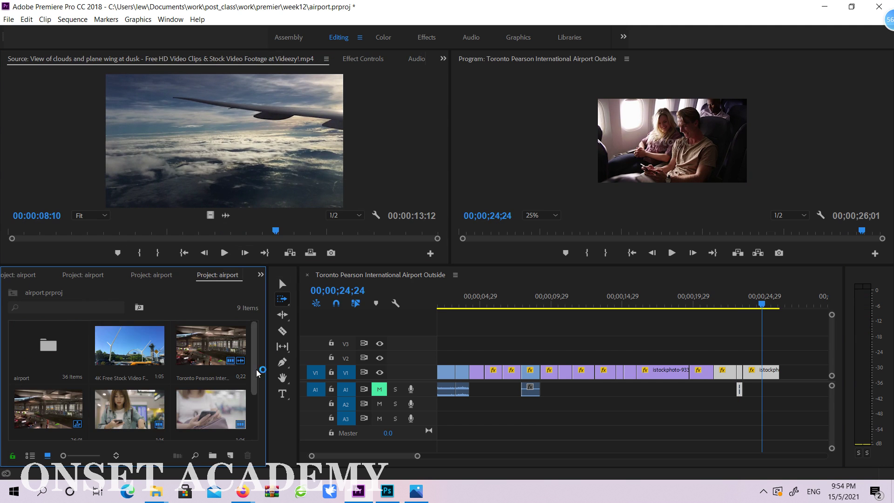
drag(255, 377, 246, 406)
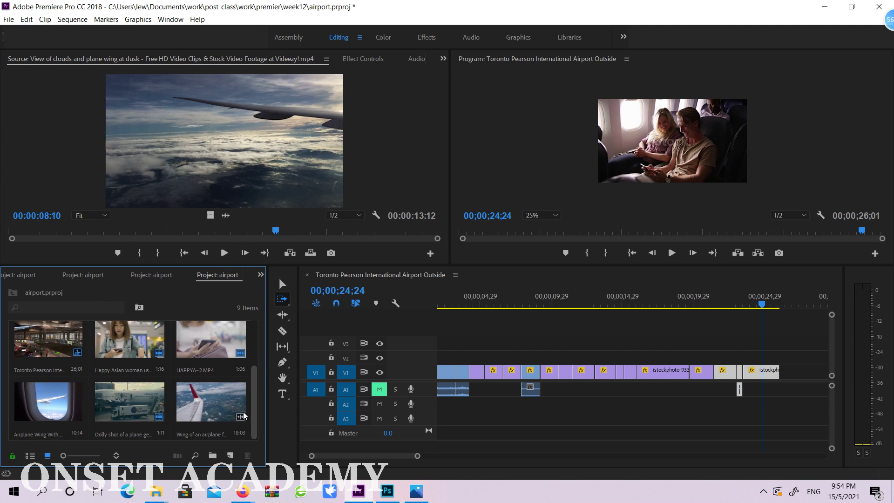
double_click(42, 391)
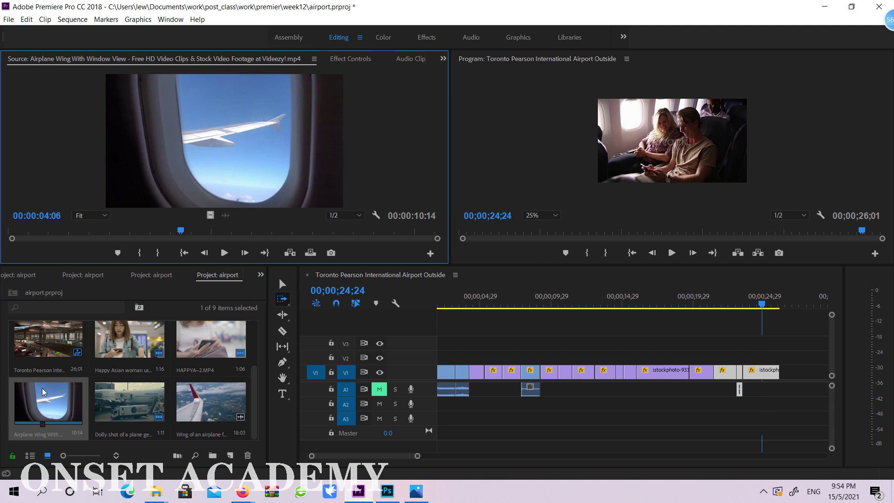
drag(181, 231, 392, 231)
click(267, 231)
key(i)
key(o)
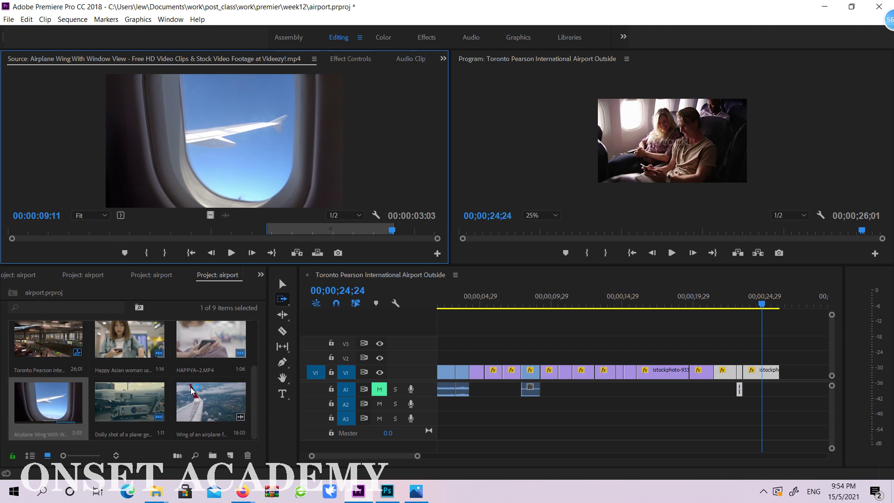
Step: Append the marked Airplane Wing With Window View segment to the end of V1 and scale it up to fill the frame
drag(73, 412, 785, 373)
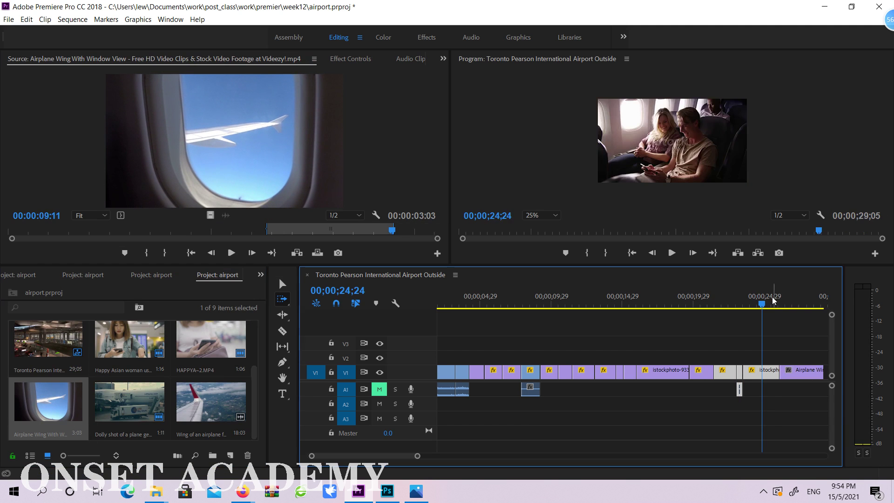
click(796, 306)
drag(798, 306, 802, 306)
click(677, 140)
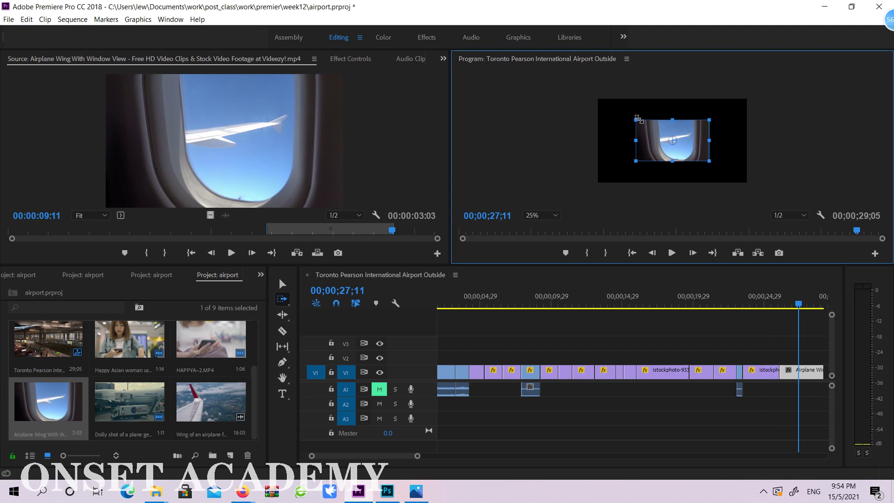
drag(639, 119, 607, 97)
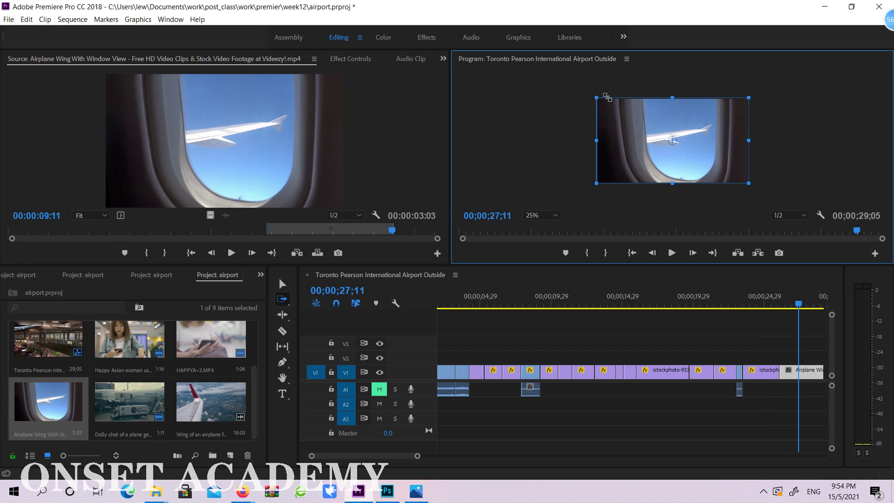
click(805, 300)
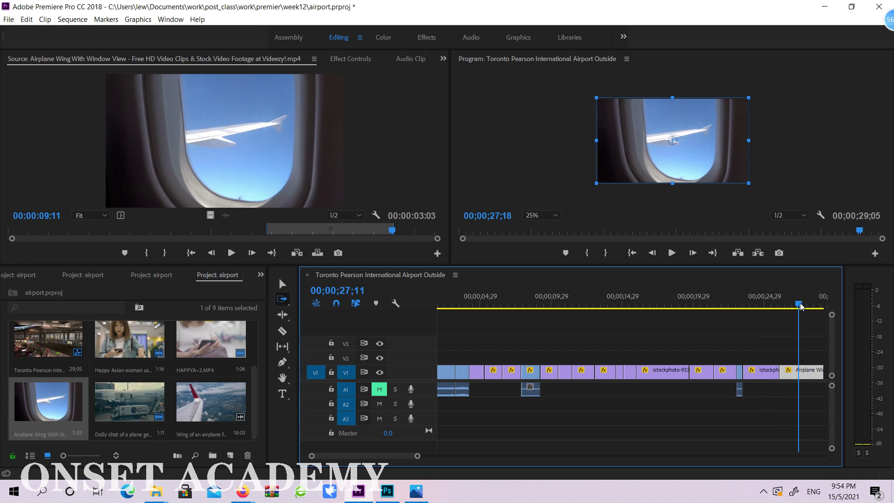
Step: Open the Wing of an airplane flying above the clouds clip and mark a 3:18 segment ending at 00:00:10:14
double_click(210, 403)
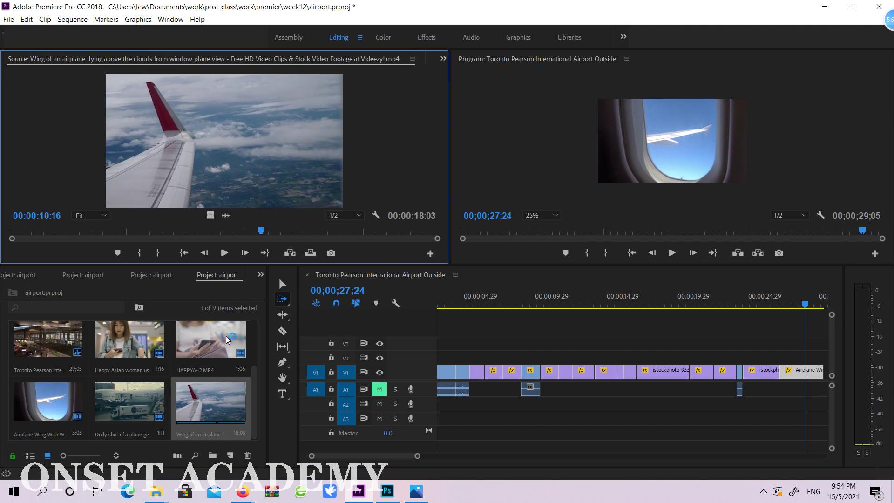
click(278, 231)
mouse_move(281, 236)
mouse_down()
mouse_move(380, 233)
mouse_move(94, 223)
mouse_move(168, 236)
mouse_move(259, 231)
mouse_up()
key(i)
key(o)
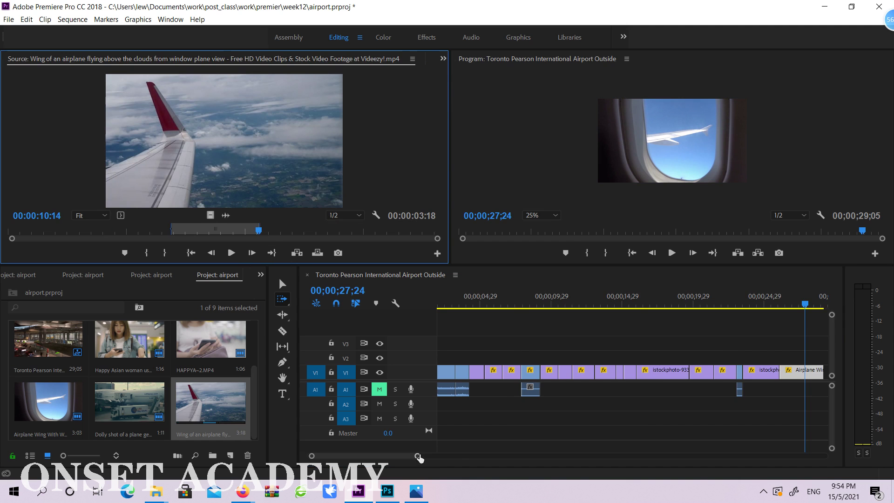
Step: Append the marked Wing of an airplane segment to the end of V1 and A1 and scale it up to fill the frame
drag(419, 458, 458, 457)
drag(205, 398, 647, 370)
click(655, 305)
click(662, 144)
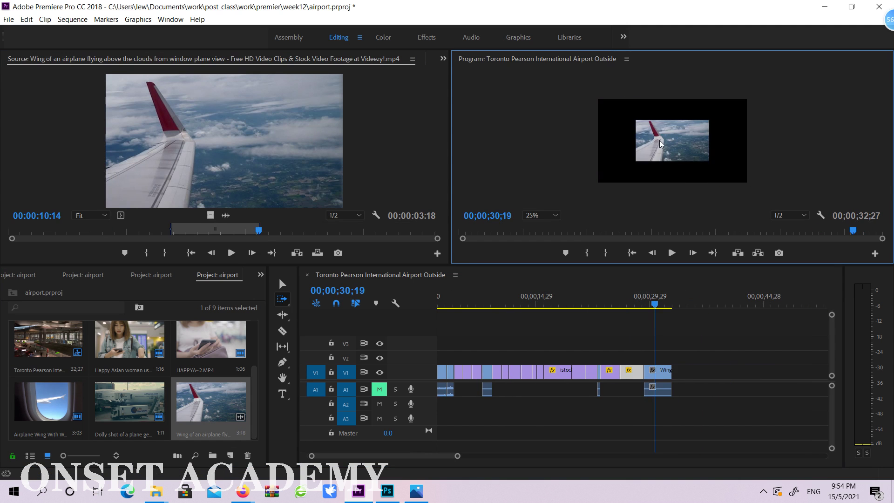
click(649, 124)
drag(635, 120, 598, 99)
click(816, 126)
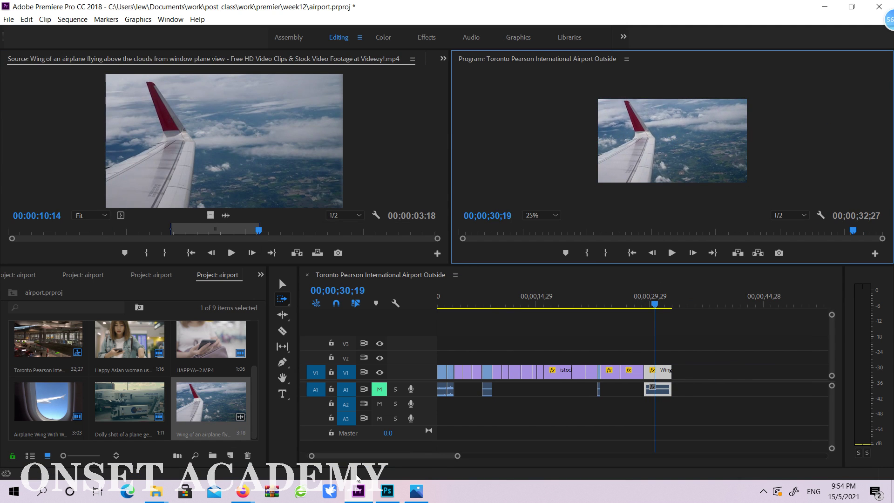
Step: Switch to Firefox and search Videezy for "air craft" stock videos
mouse_move(243, 491)
click(116, 428)
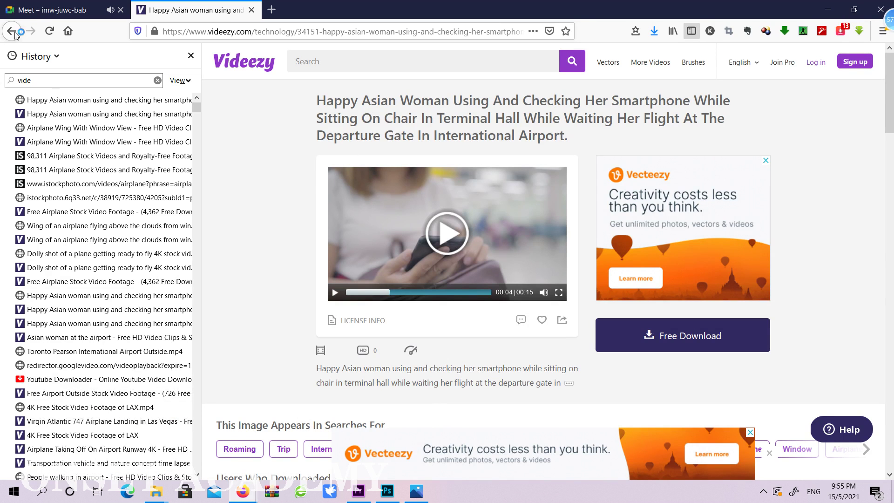
click(356, 60)
text(a)
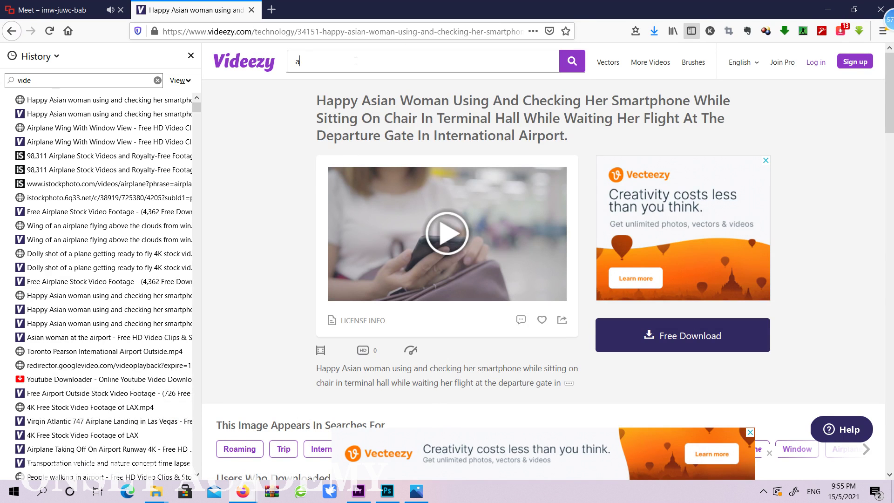
text(ir craf)
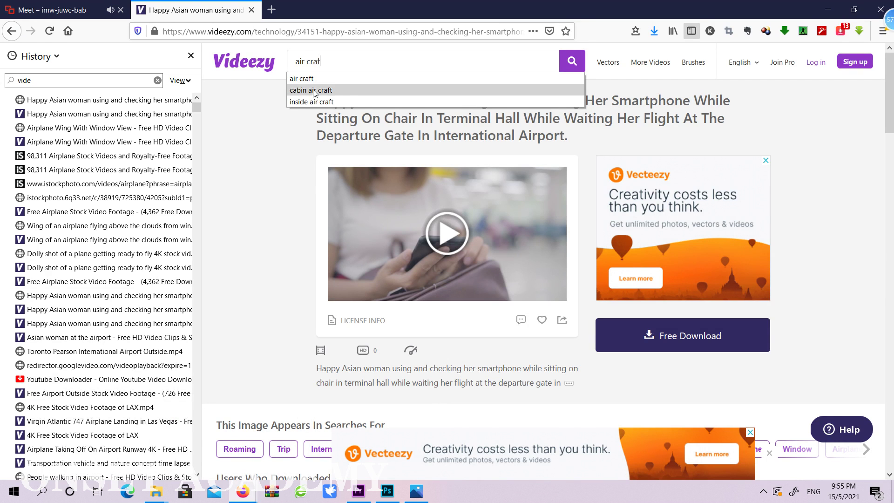
text(t)
key(Return)
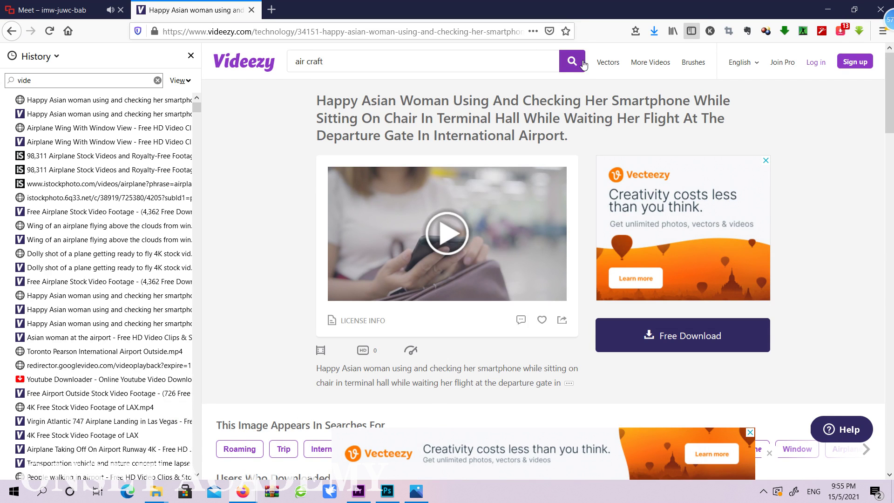
click(583, 65)
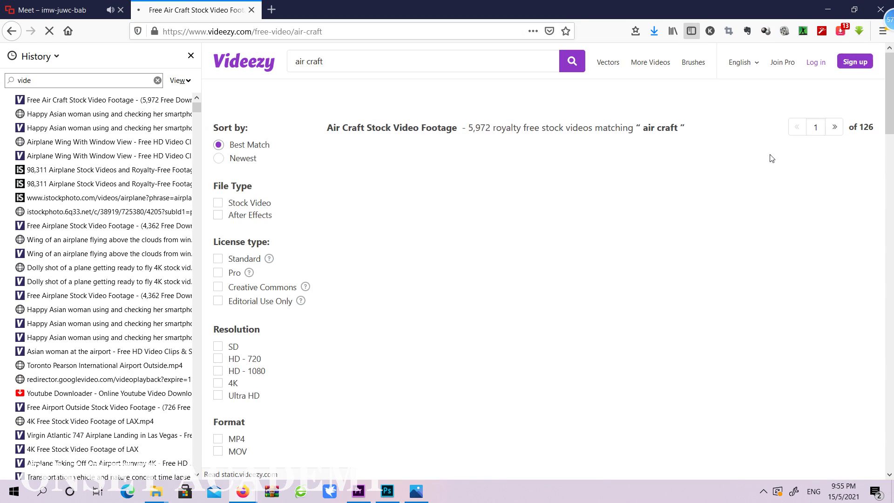
Step: Look through the "air craft" footage results and search Videezy for "cabin air craft" instead
scroll(792, 160, down, 5)
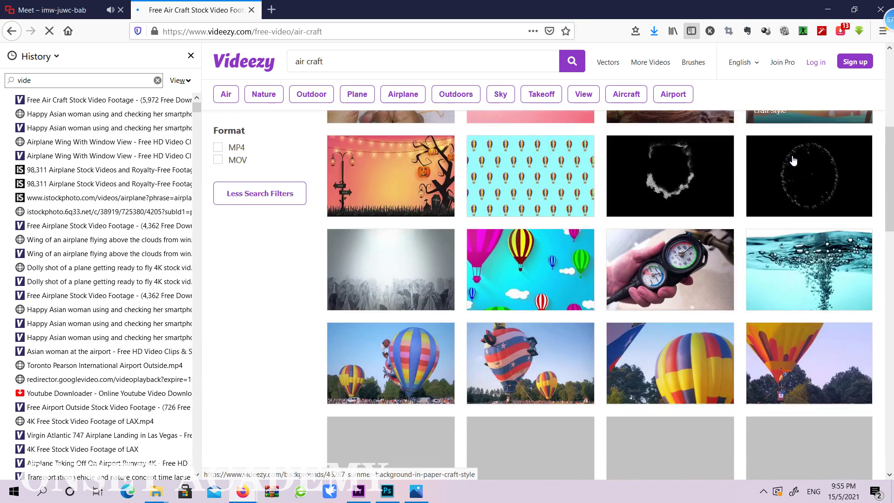
scroll(794, 160, down, 6)
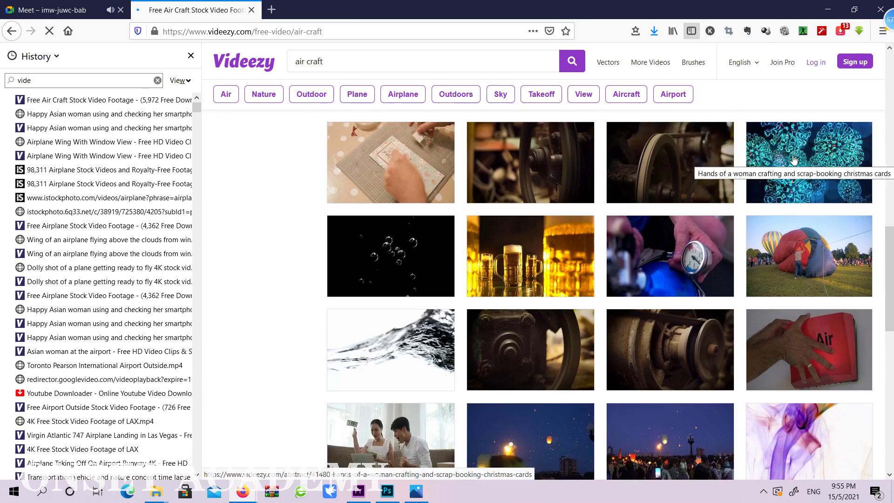
scroll(452, 94, up, 2)
double_click(310, 62)
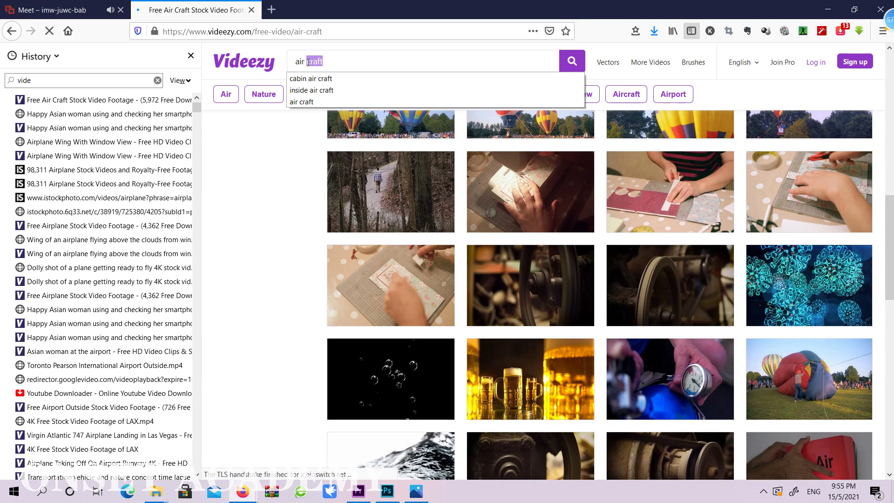
click(502, 80)
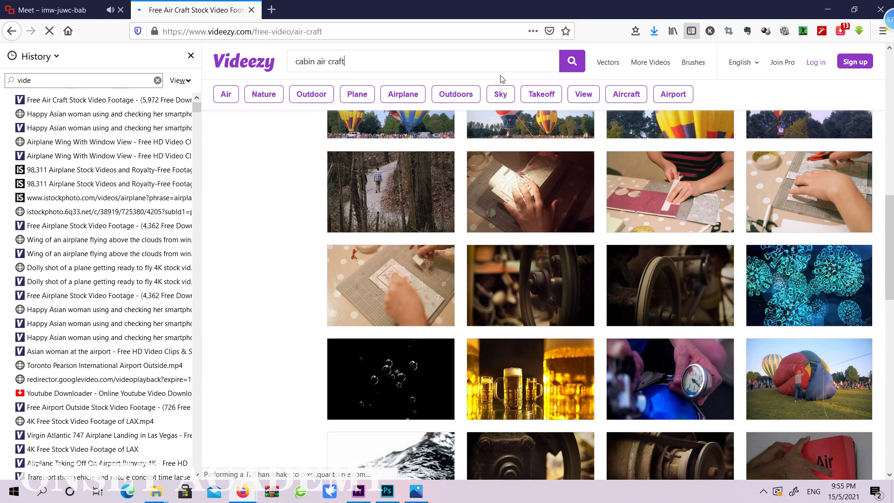
scroll(313, 192, down, 2)
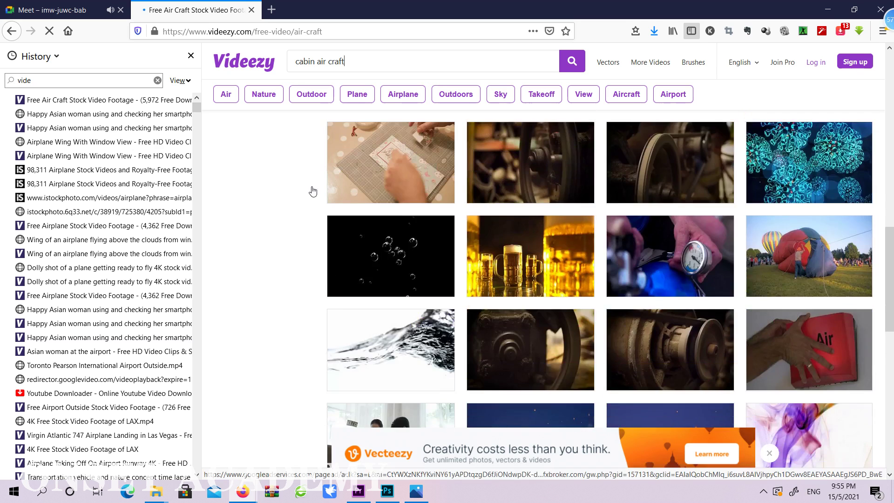
scroll(313, 189, down, 5)
scroll(325, 181, up, 4)
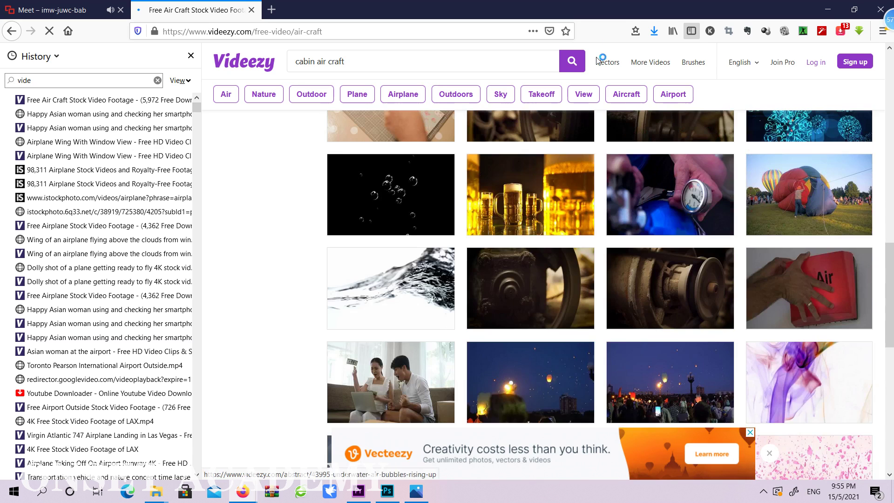
click(566, 61)
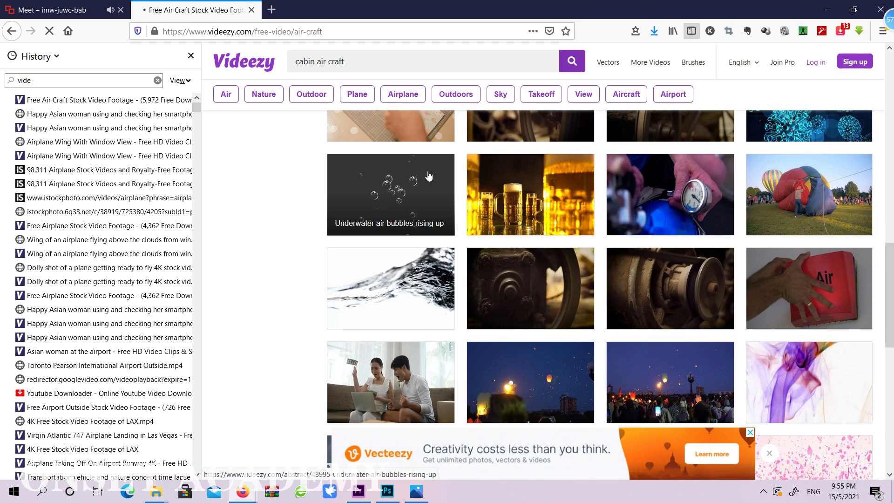
scroll(419, 188, up, 10)
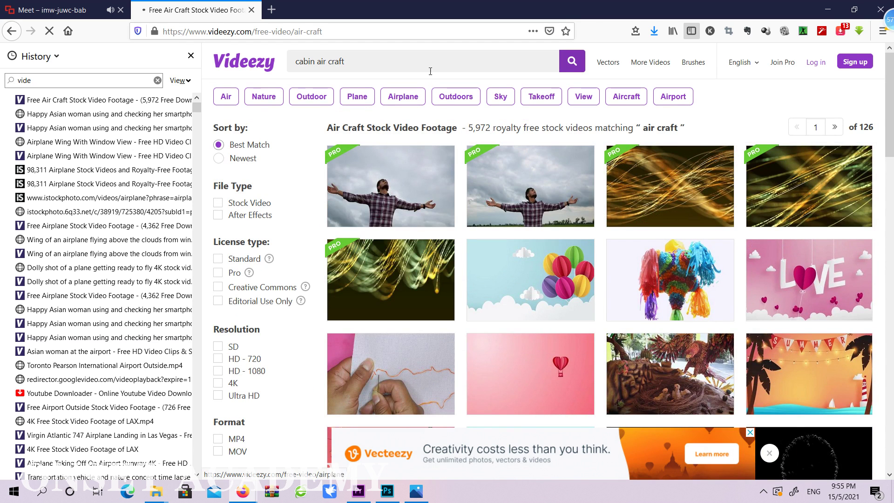
double_click(329, 61)
text(p)
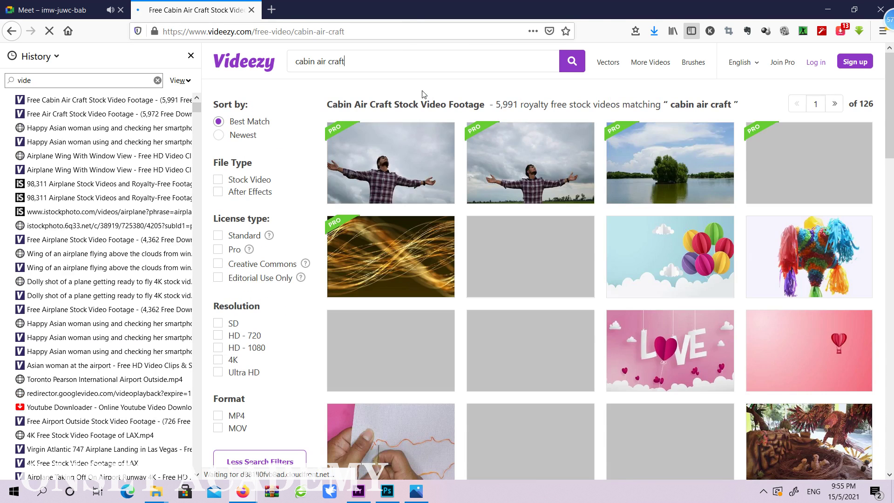
Step: Check the "cabin air craft" clips for suitable footage and run a new search for "air plane"
scroll(684, 182, down, 15)
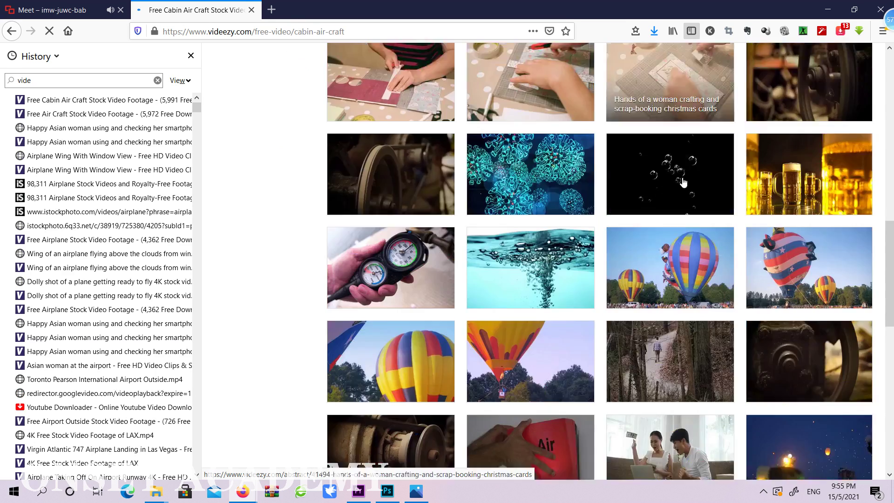
scroll(684, 183, down, 5)
scroll(678, 175, up, 20)
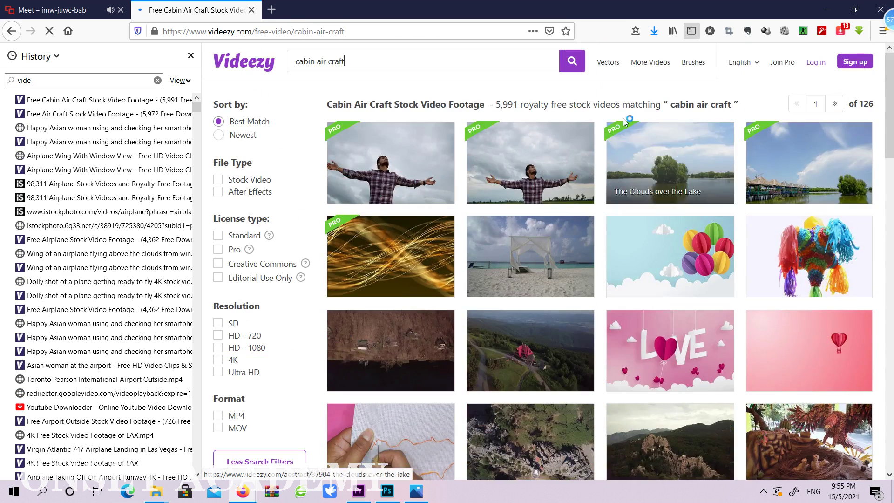
click(365, 54)
text(ai)
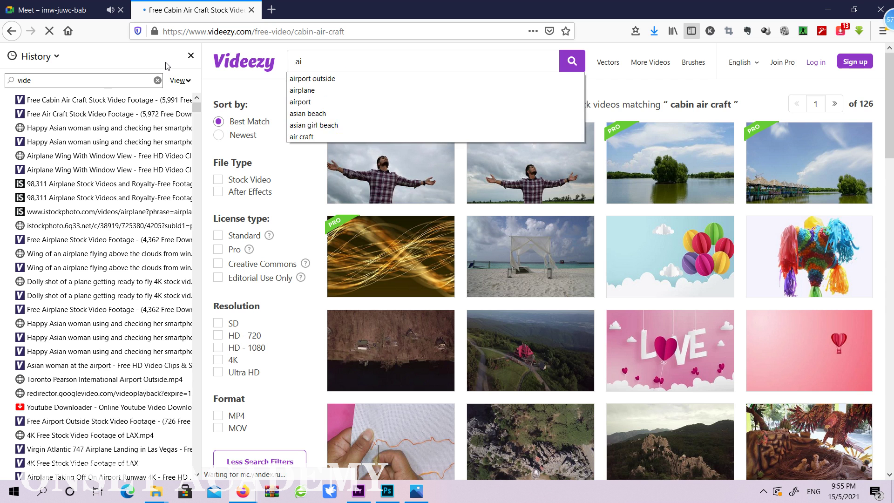
text(r plane)
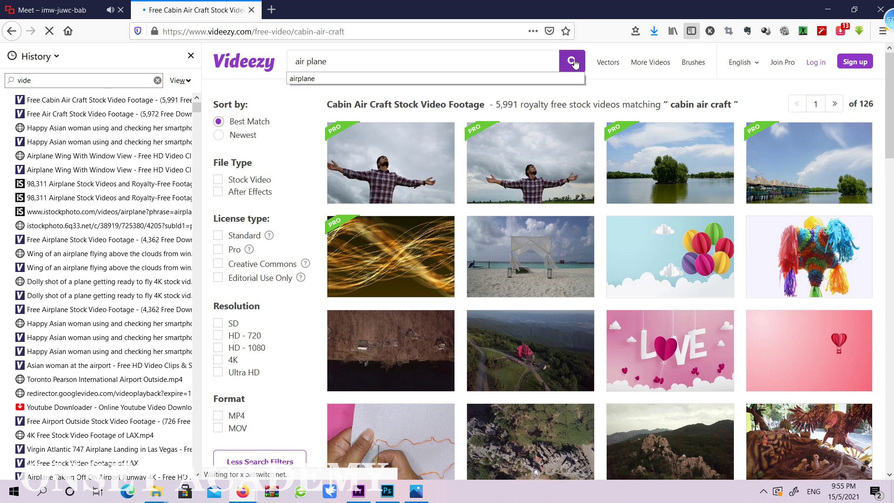
click(571, 62)
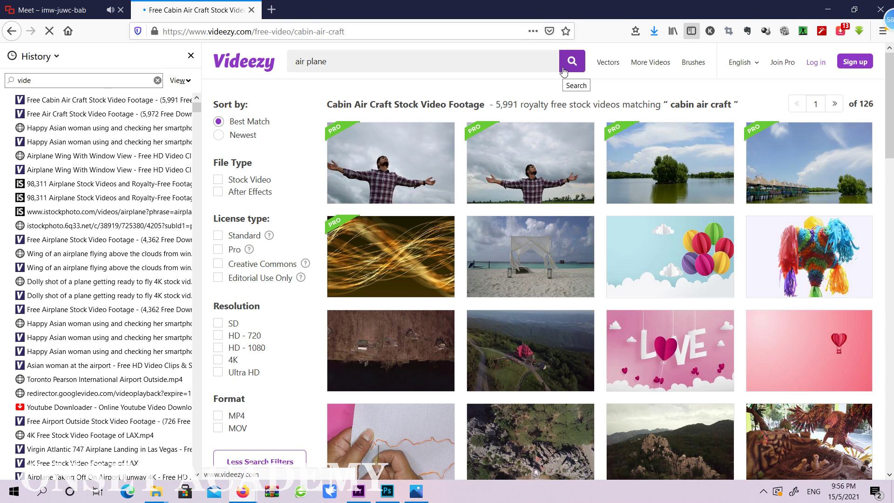
click(563, 65)
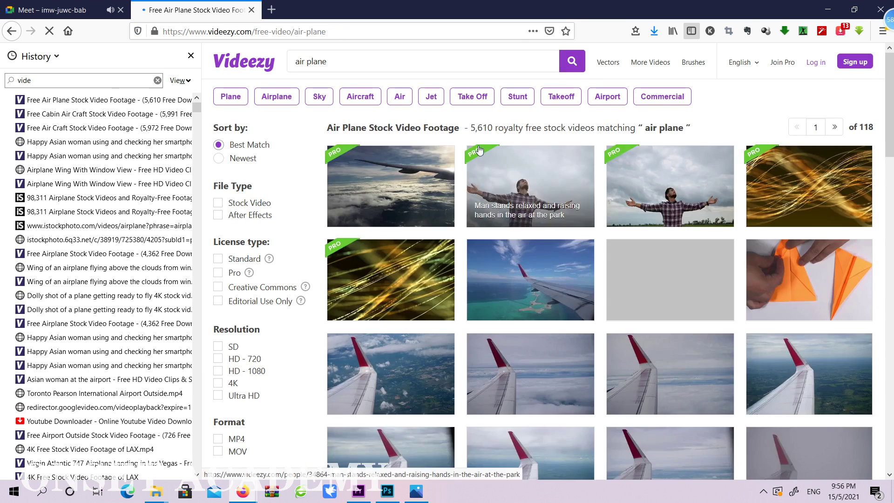
Step: Browse the "air plane" clips and repeat the search with the one-word term "airplane"
scroll(496, 150, down, 3)
scroll(496, 151, down, 5)
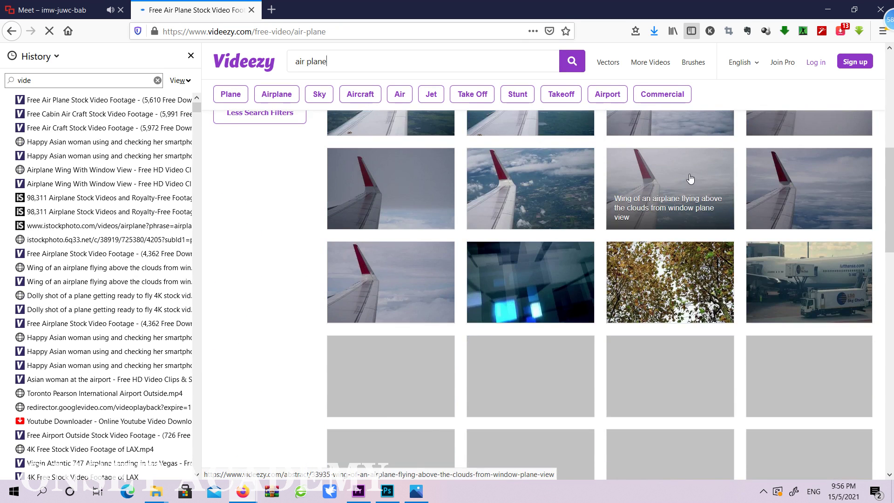
scroll(691, 178, down, 15)
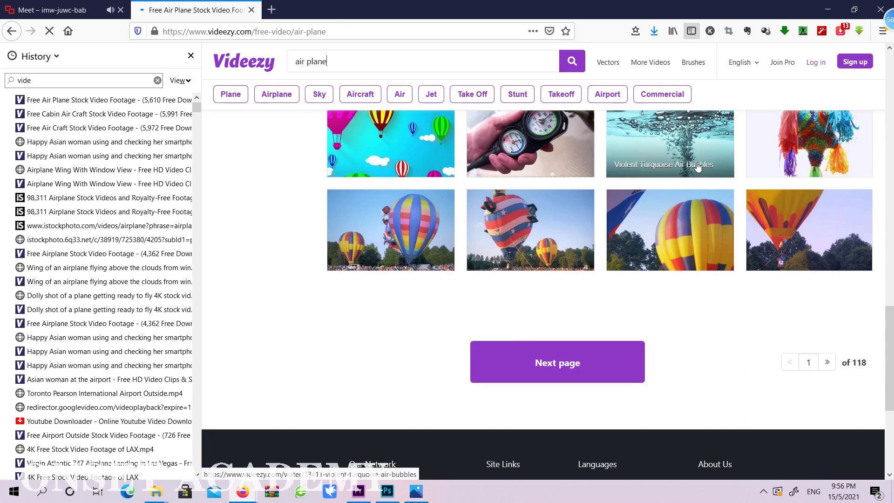
scroll(697, 168, up, 20)
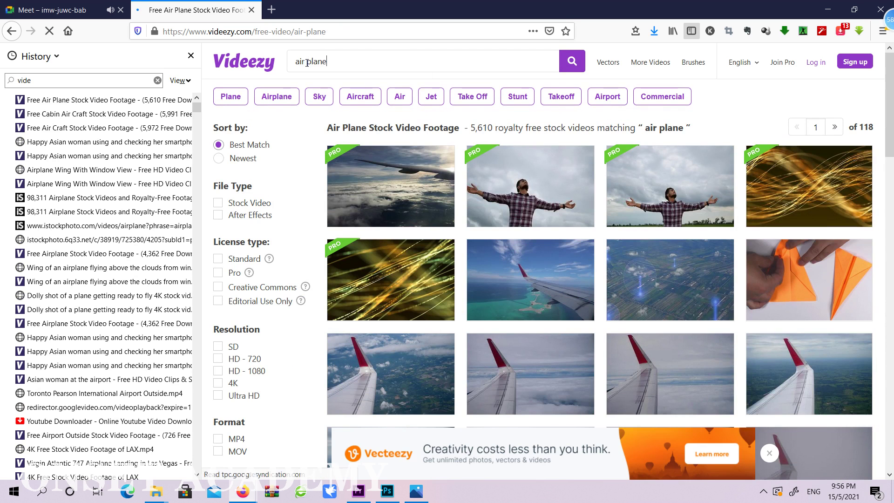
click(307, 62)
key(BackSpace)
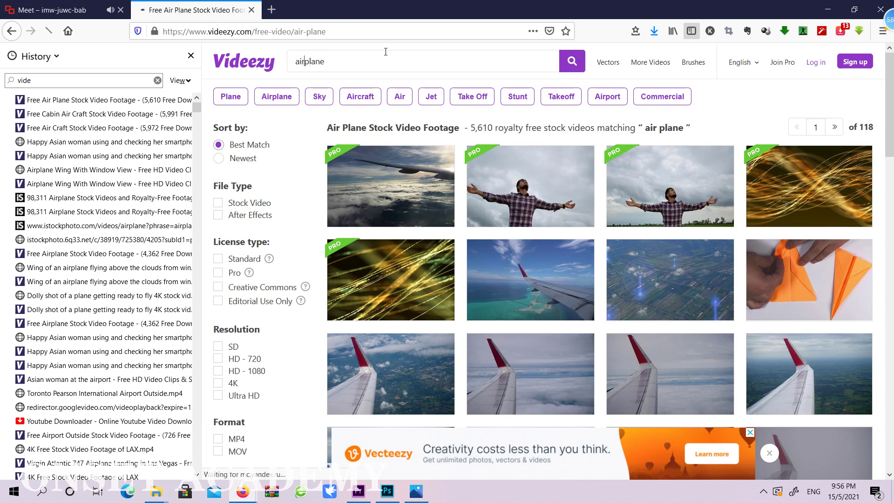
click(572, 66)
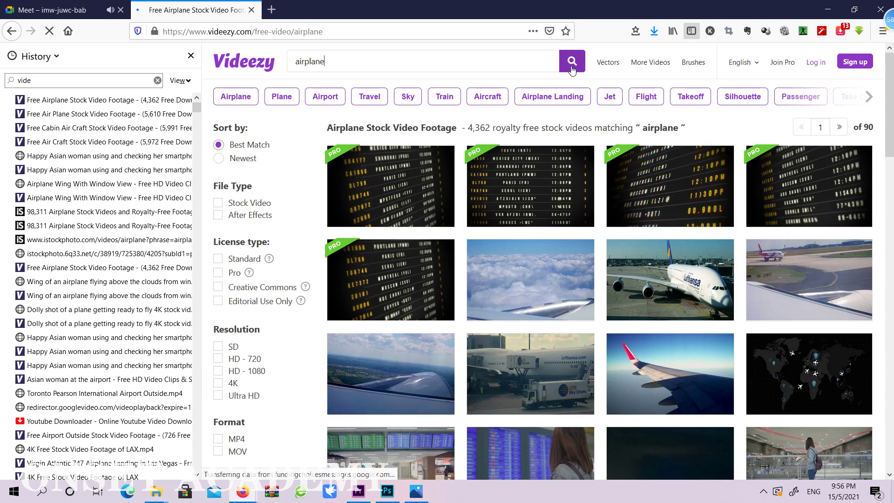
Step: Skim the first page of "airplane" footage and go to page 2 of the results
scroll(694, 147, down, 15)
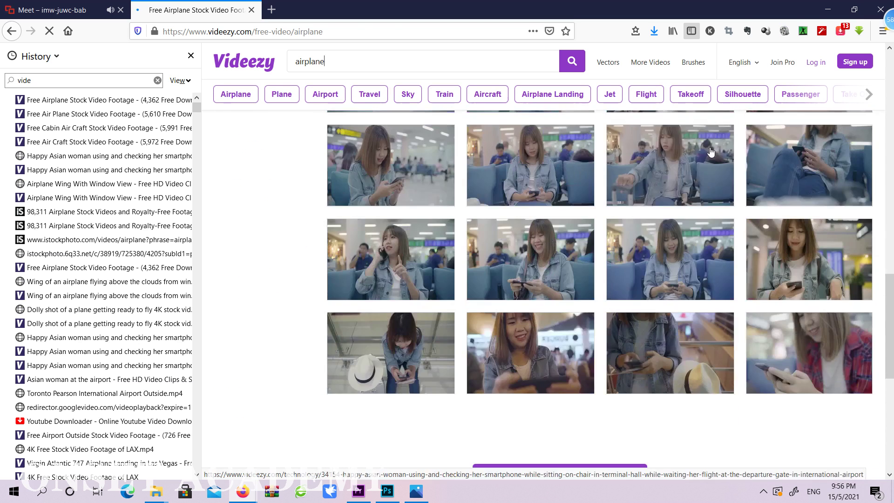
scroll(712, 153, down, 4)
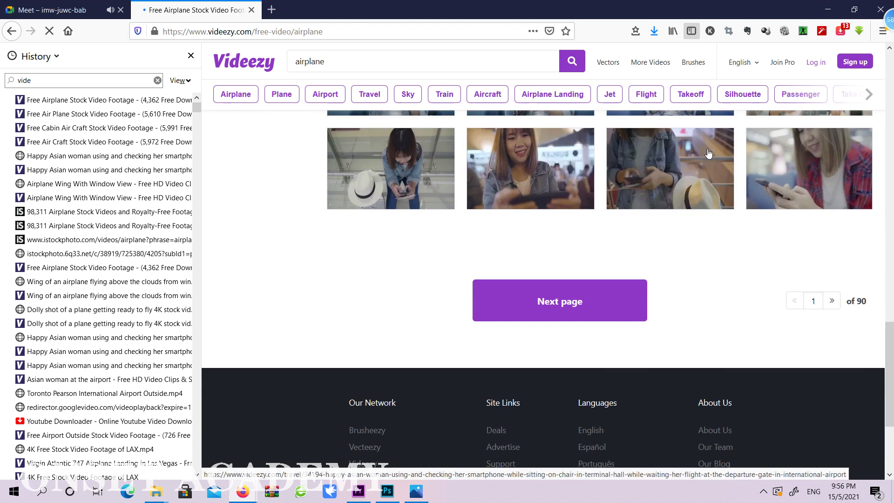
click(832, 302)
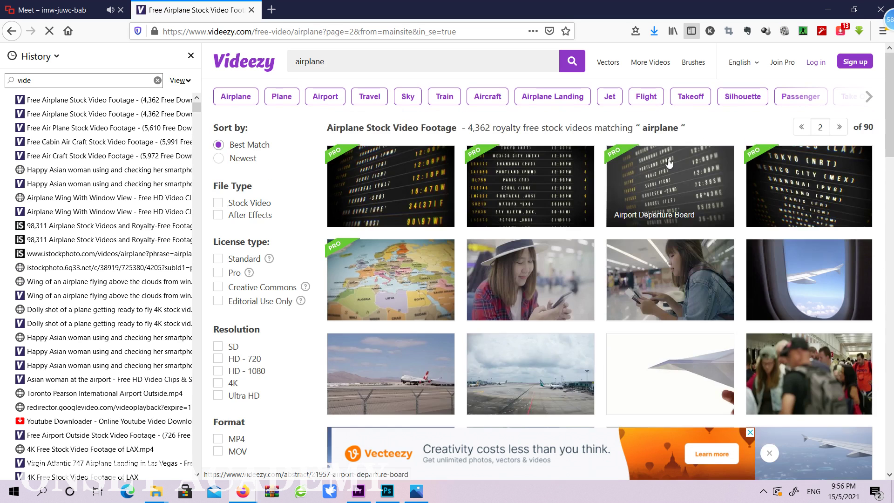
Step: Examine the airplane clips on results page 2 for usable footage and go on to page 3
scroll(709, 202, down, 2)
scroll(709, 204, down, 3)
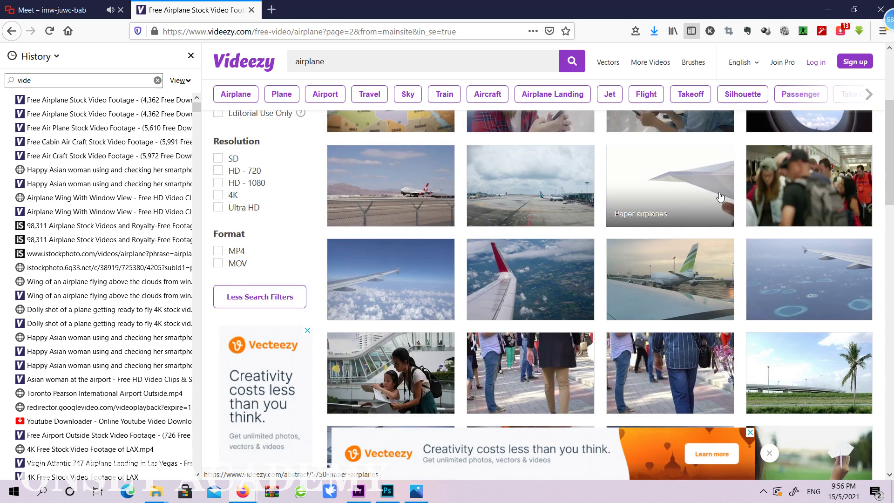
scroll(721, 197, down, 5)
scroll(745, 199, up, 5)
scroll(779, 202, down, 6)
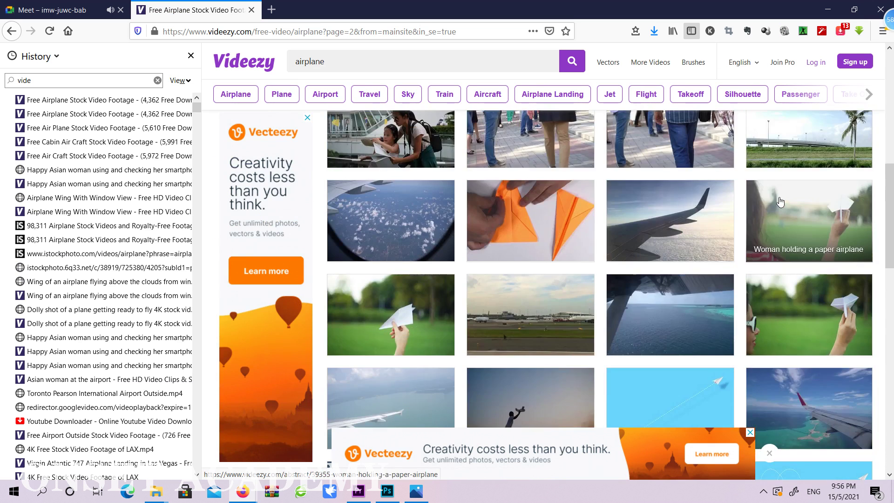
scroll(792, 200, down, 3)
scroll(820, 196, down, 5)
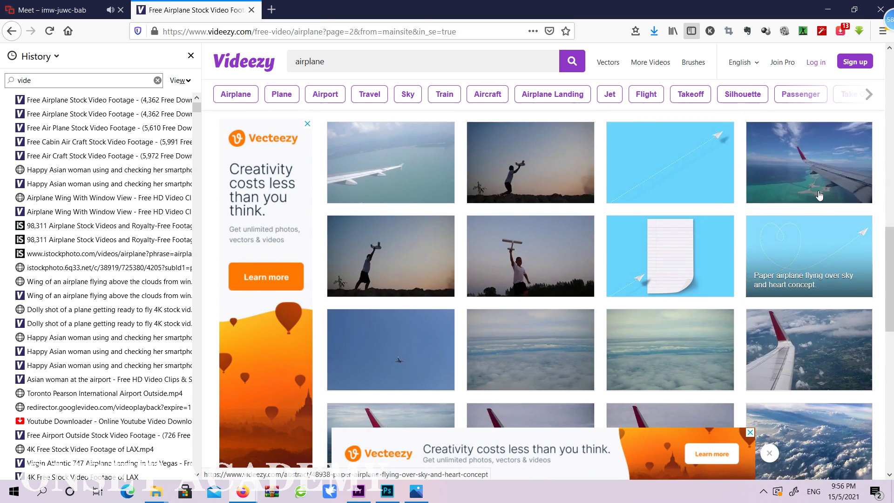
scroll(809, 188, down, 4)
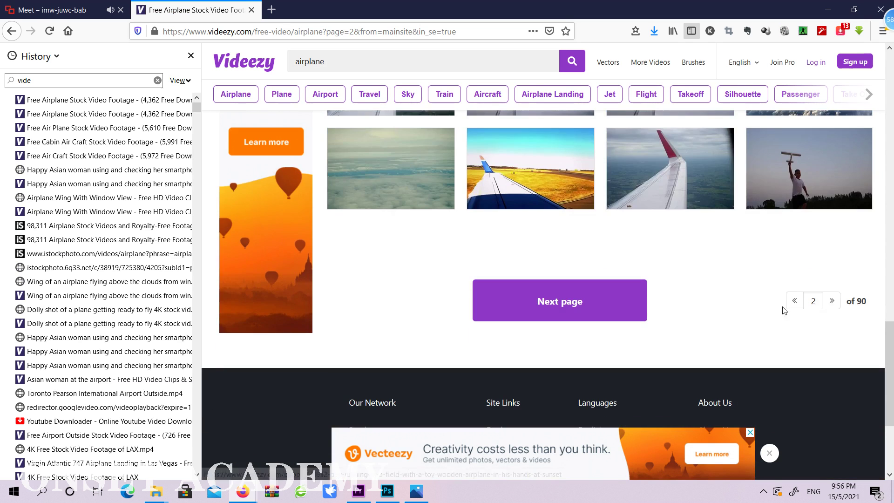
click(832, 300)
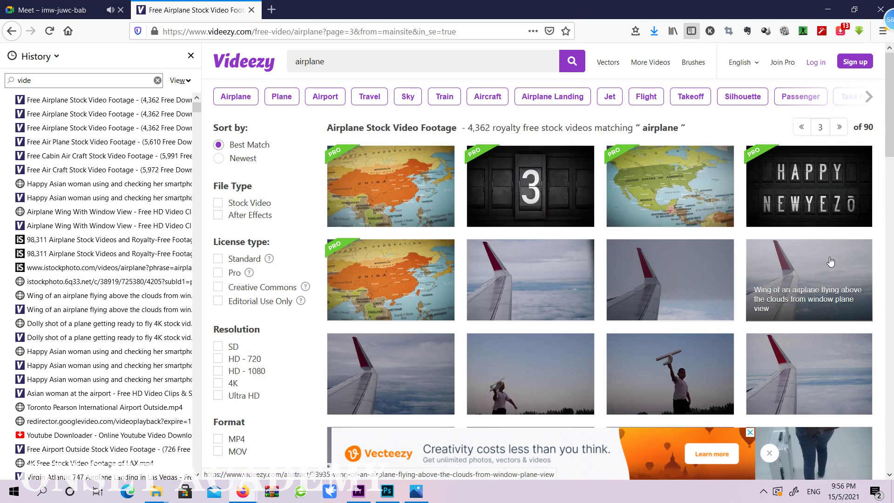
Step: Examine the airplane clips on results page 3 and go on to page 4
scroll(829, 261, down, 10)
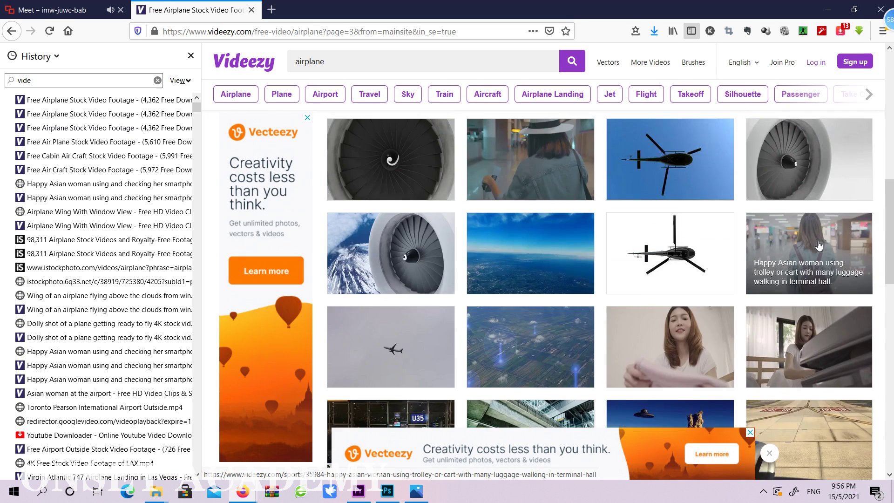
scroll(819, 245, down, 5)
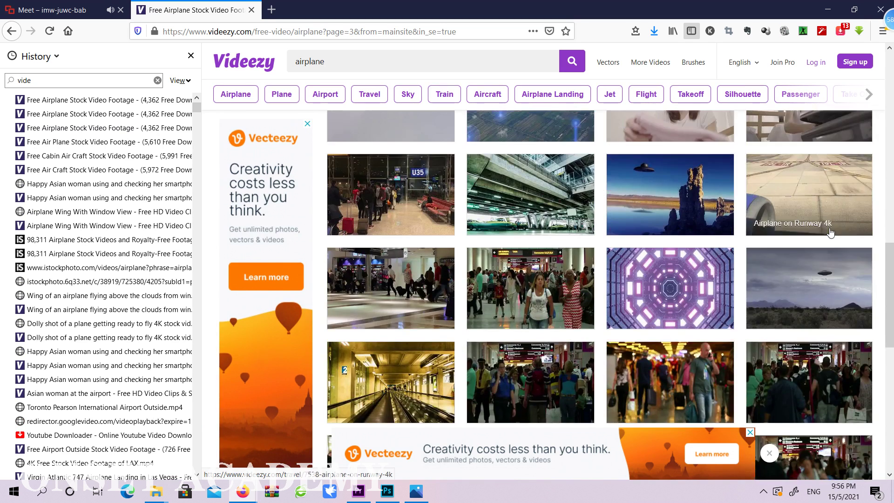
scroll(831, 233, down, 3)
scroll(832, 233, down, 5)
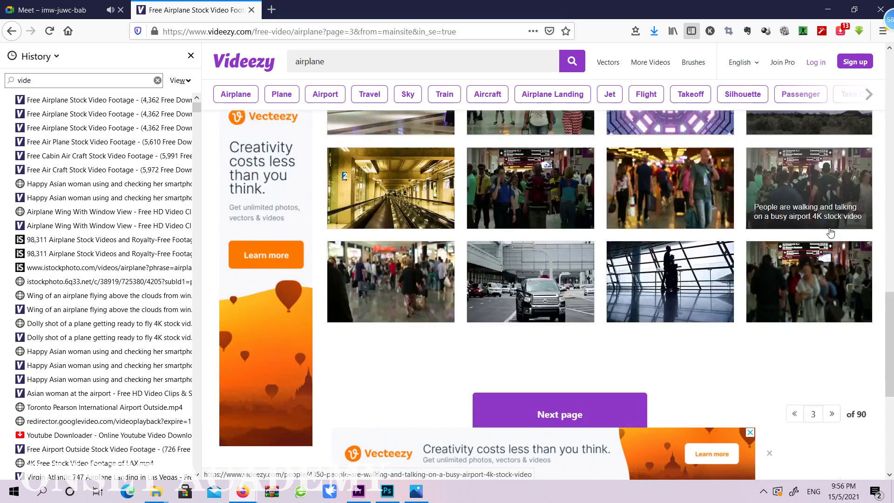
scroll(831, 363, up, 2)
click(833, 363)
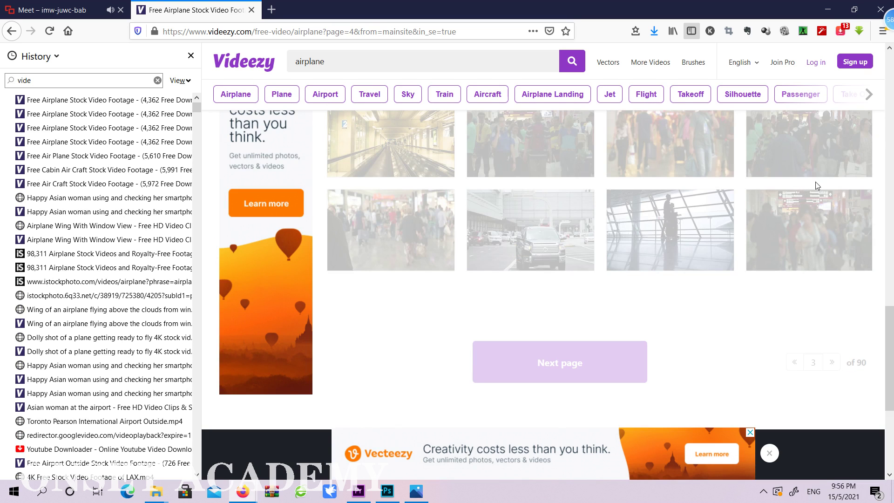
Step: Examine the airplane clips on results page 4 for usable footage
scroll(817, 205, down, 6)
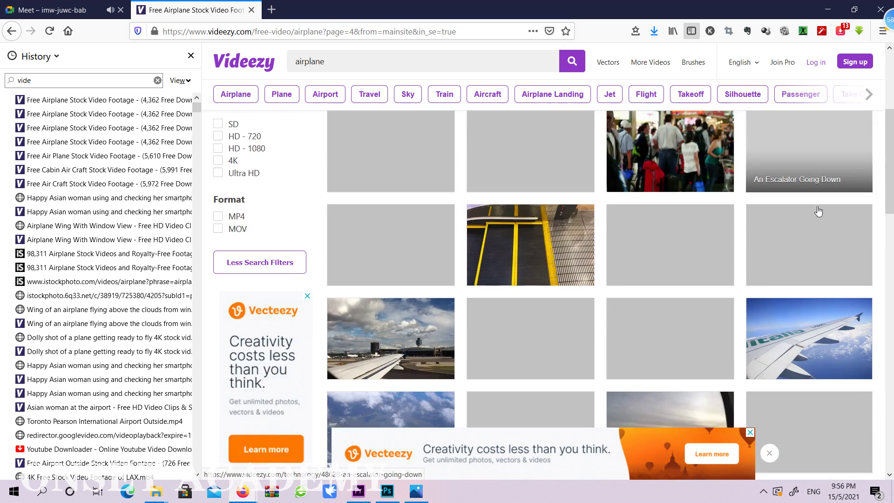
scroll(819, 211, down, 5)
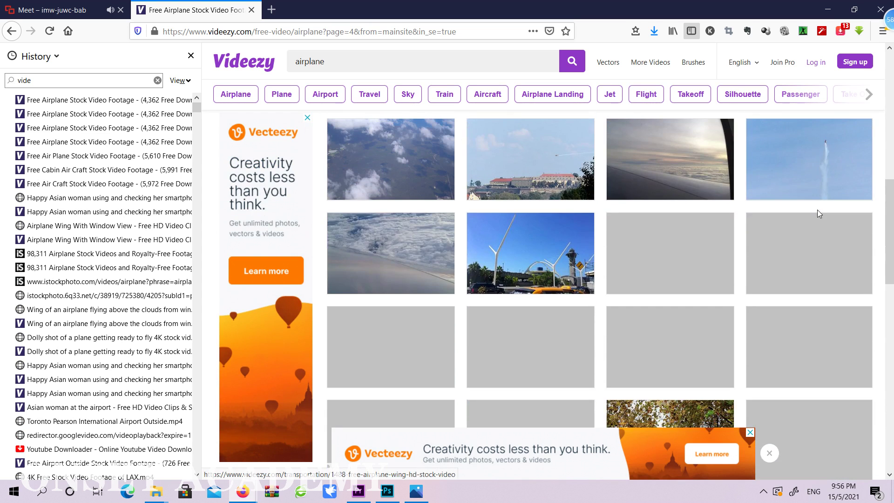
scroll(819, 214, up, 1)
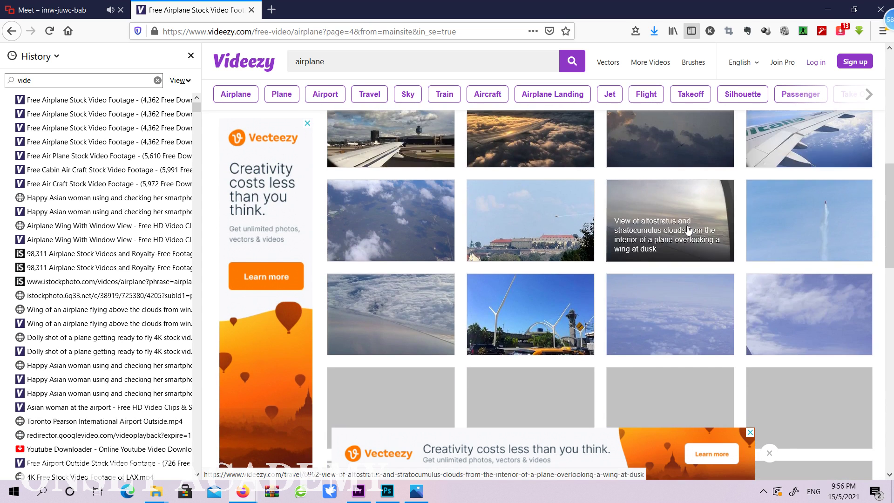
scroll(742, 211, down, 10)
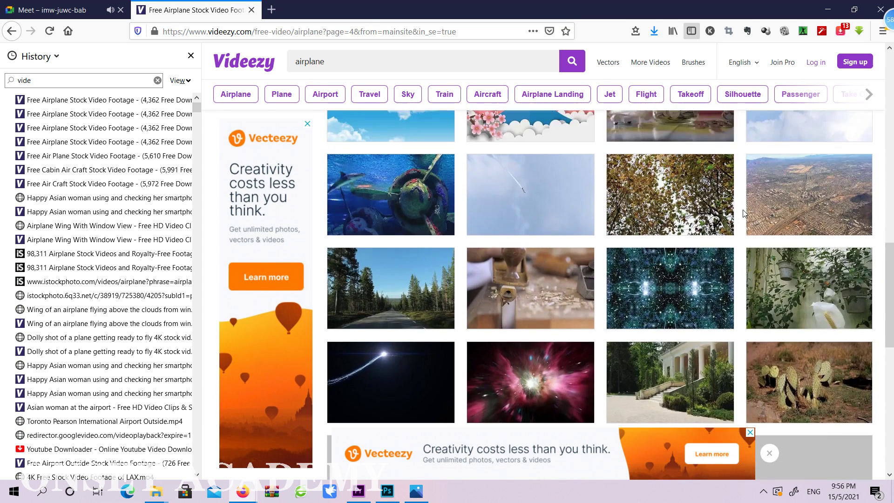
scroll(744, 213, down, 5)
scroll(745, 205, up, 20)
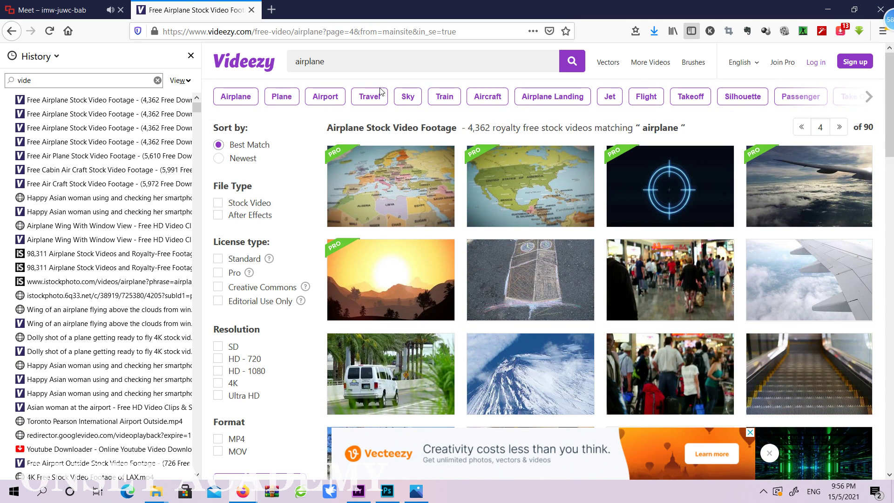
Step: Search Videezy for "airplane fly"
click(379, 69)
text(fly)
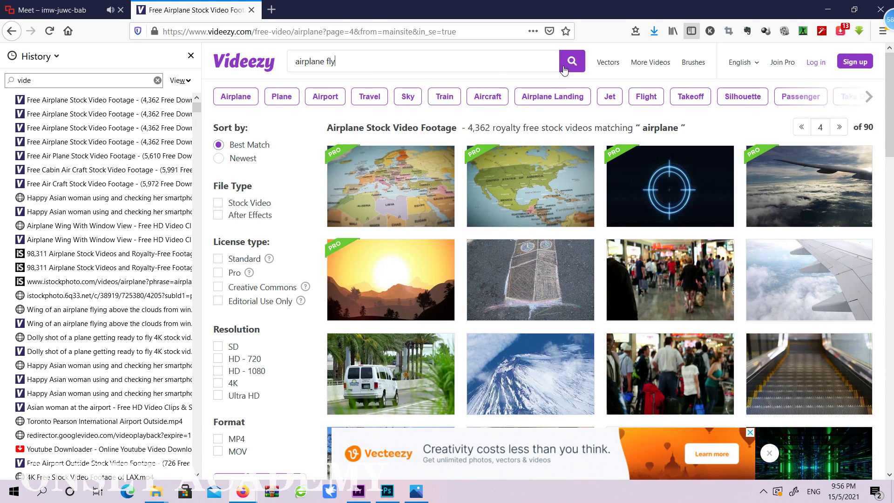
click(565, 69)
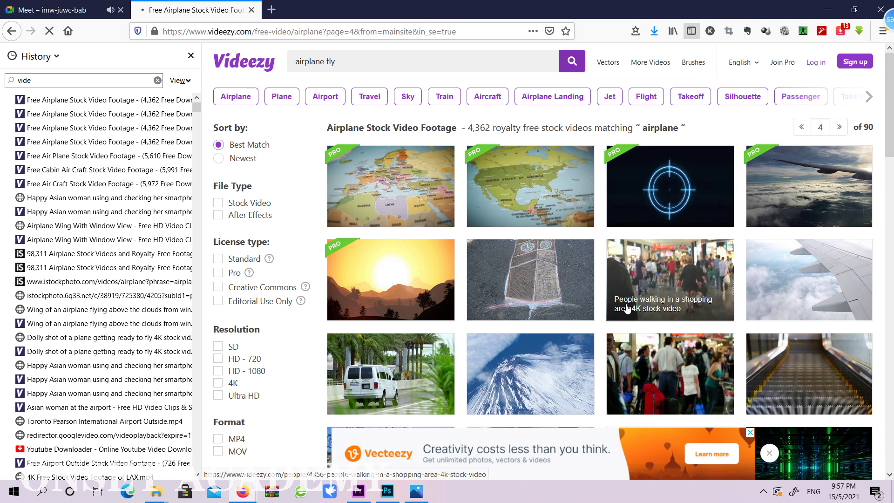
Step: Dismiss the banner ad and filter the browsing history for "youtube" from a new browser tab
click(751, 433)
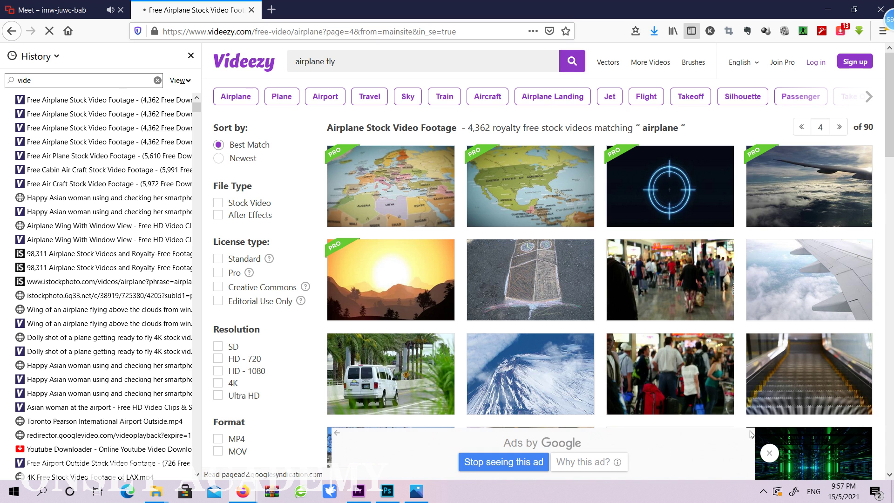
click(438, 61)
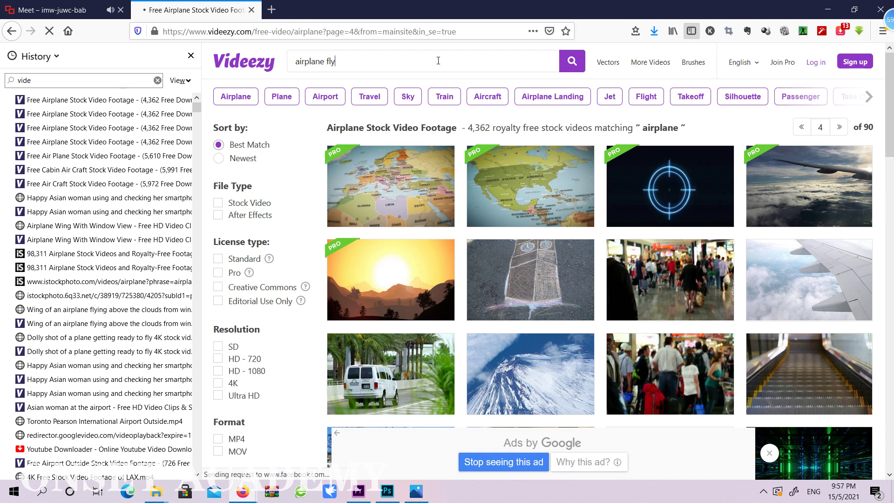
key(ctrl+t)
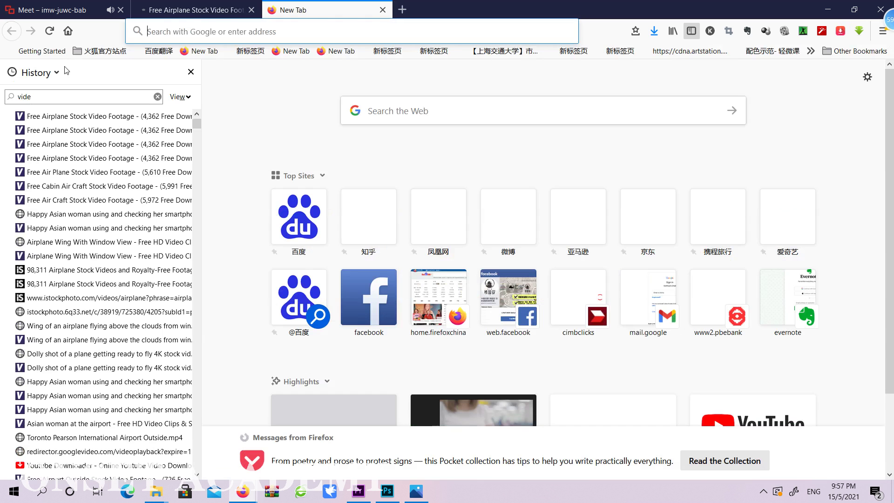
click(54, 94)
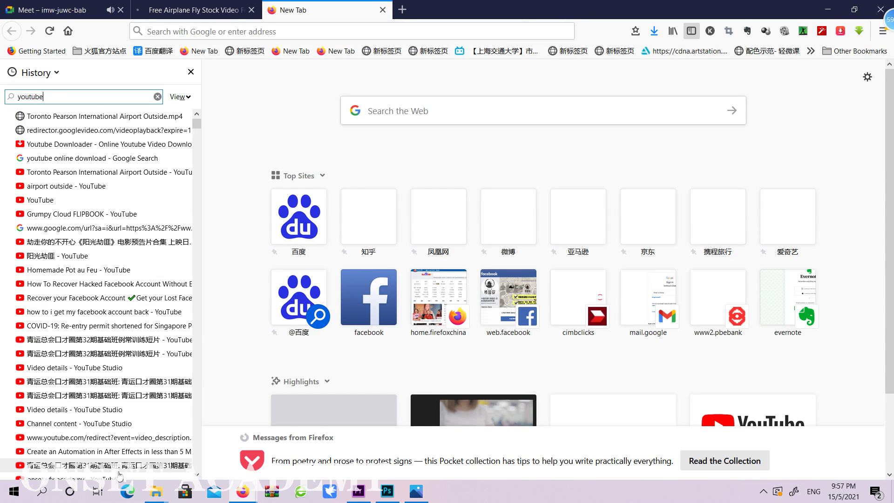
Step: Switch to File Explorer, go to the mp3 folder in post_class, and play "yt1s.com - Happy and Fun Pop Background Music For Videos.mp3"
mouse_move(156, 492)
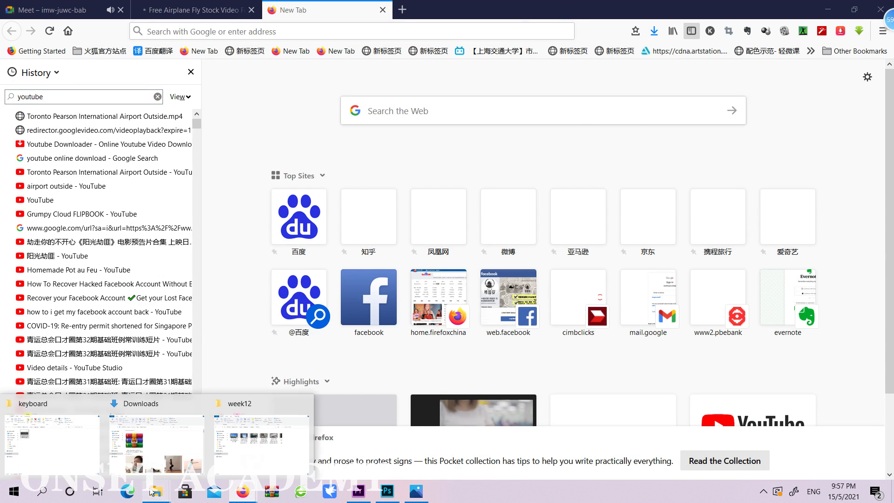
click(292, 412)
drag(783, 81, 485, 91)
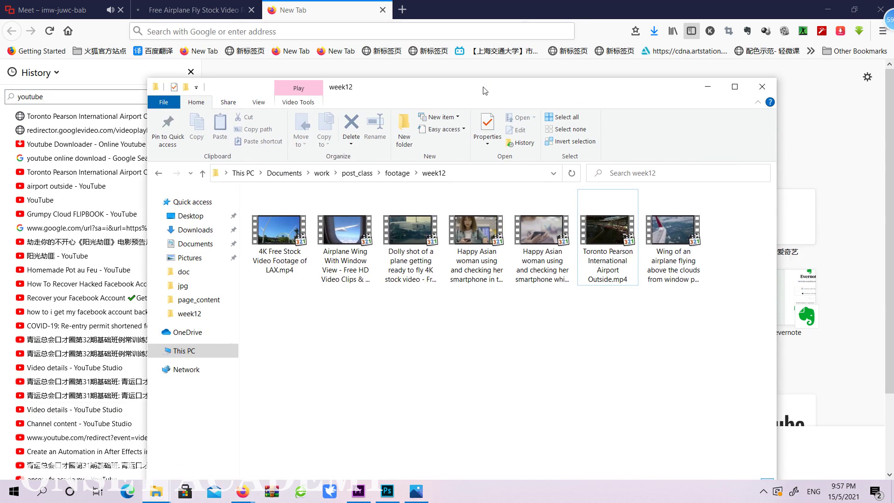
click(369, 177)
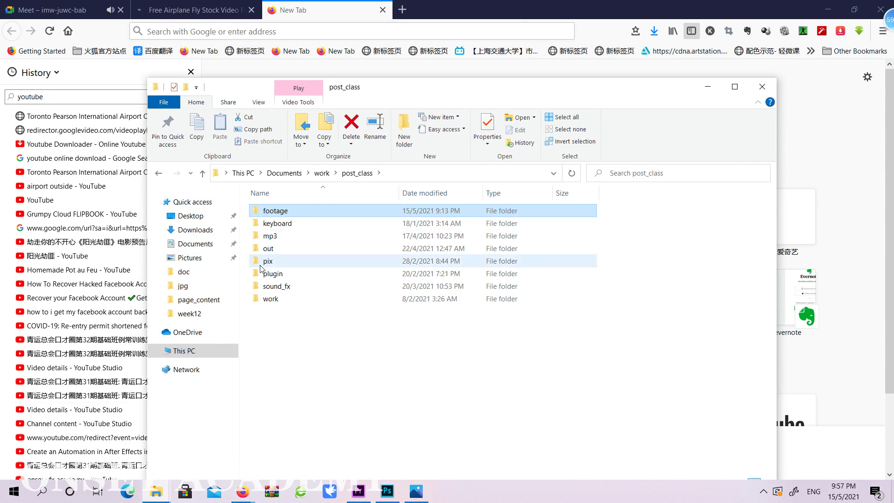
click(275, 236)
double_click(275, 237)
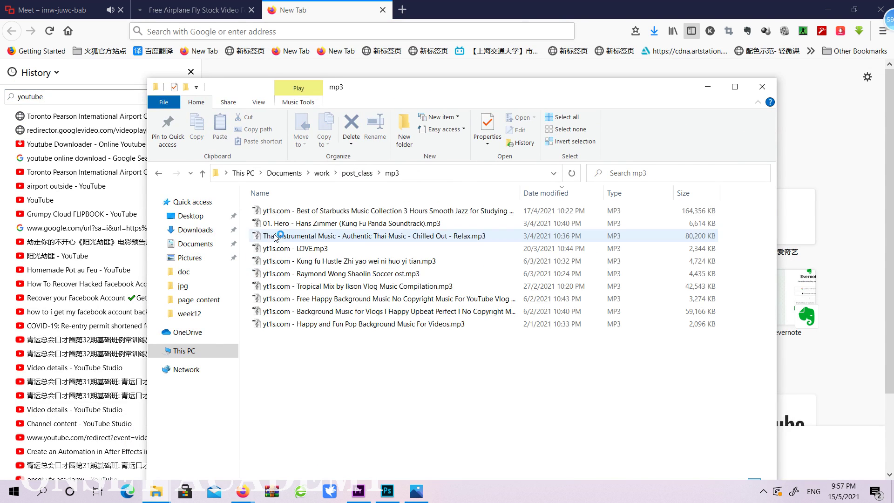
click(355, 216)
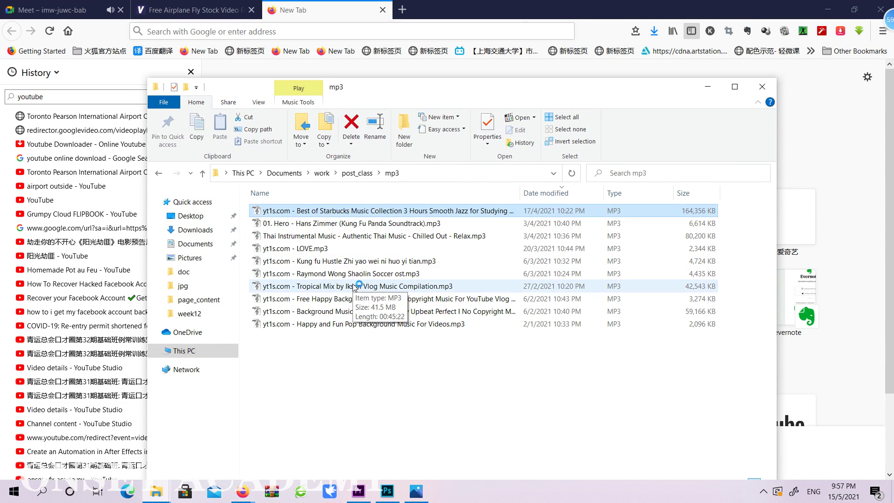
click(389, 326)
Step: Switch back to the Videezy tab in Firefox and examine the "airplane fly" clips
click(175, 6)
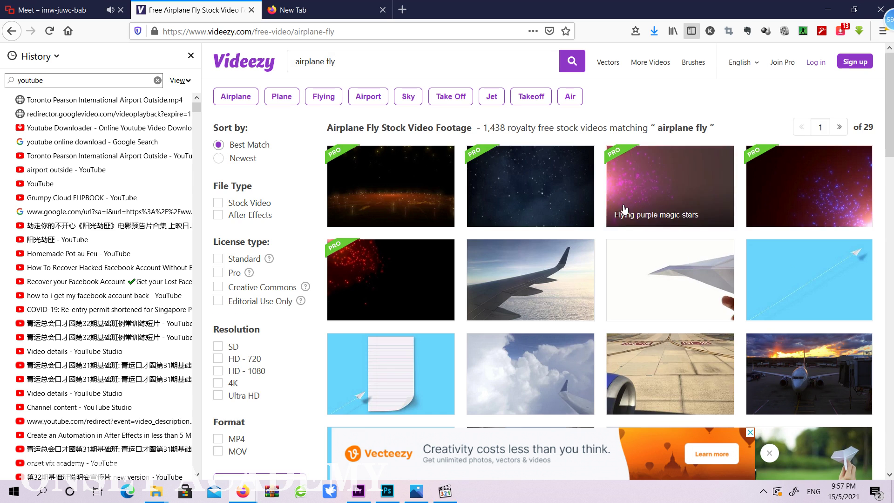
scroll(625, 205, down, 7)
scroll(625, 205, down, 10)
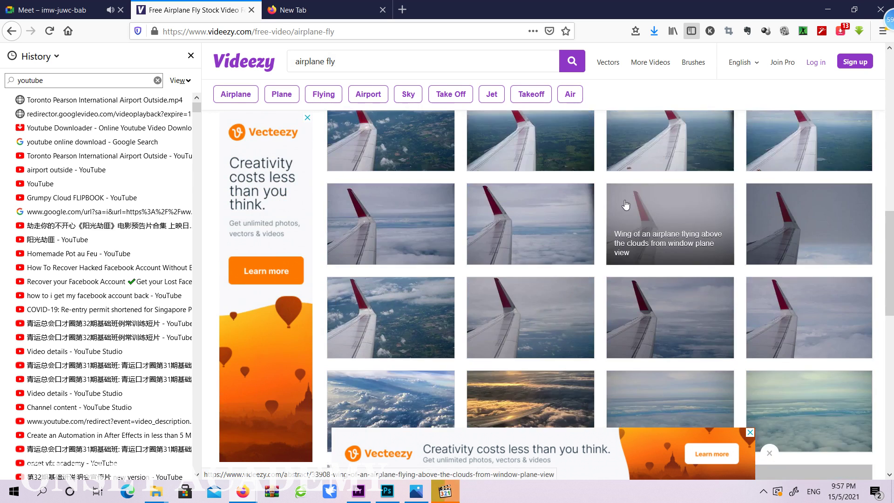
scroll(624, 208, up, 3)
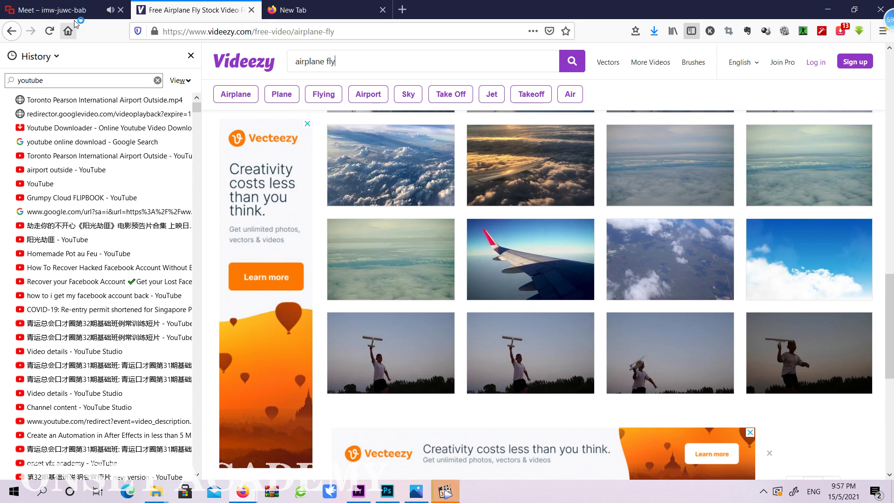
Step: Preview several later passages of the Happy and Fun Pop track, up to about 01:32, and close the media player
click(445, 490)
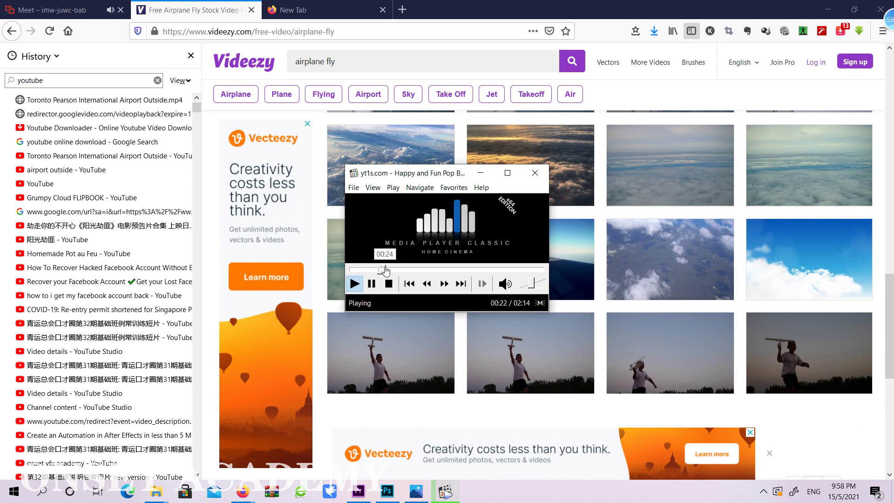
drag(386, 271, 397, 270)
click(415, 271)
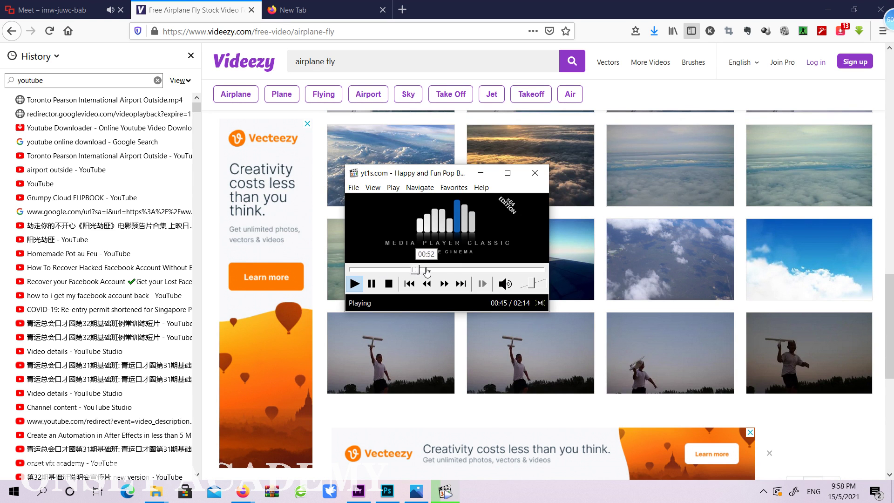
click(482, 270)
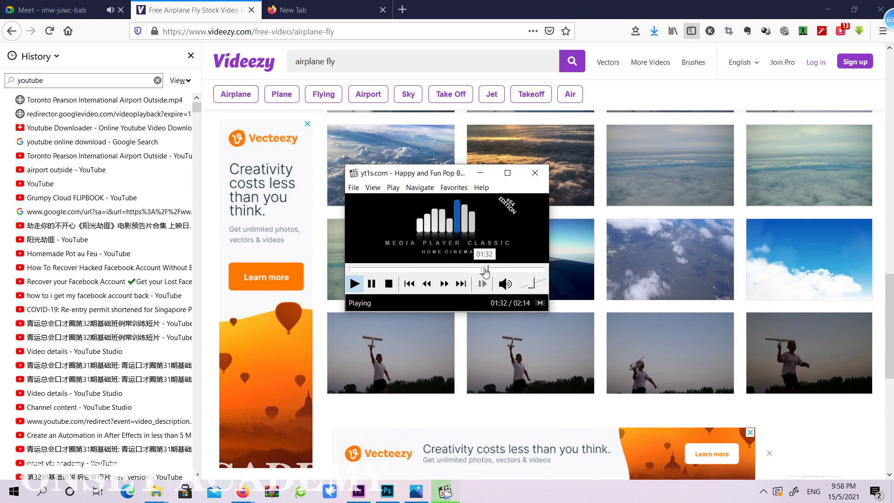
click(536, 172)
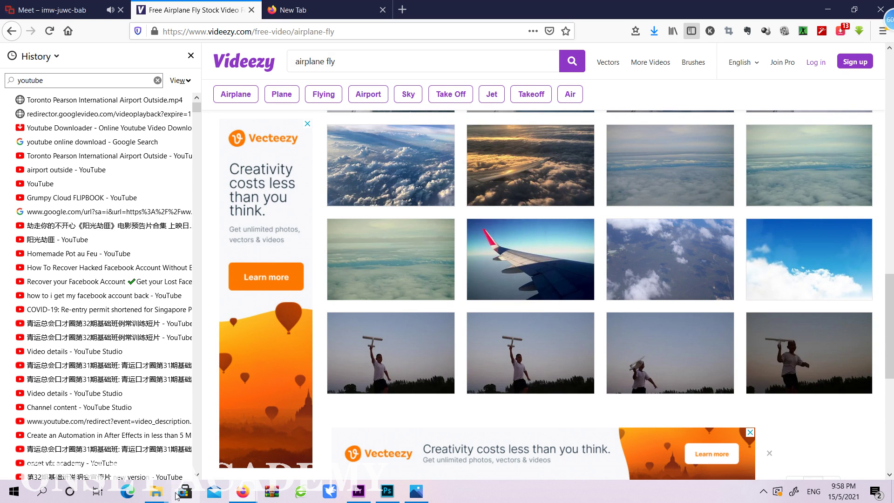
Step: Preview the "Background Music for Vlogs I Happy Upbeat Perfect" track from the mp3 folder and close the media player
mouse_move(156, 492)
click(265, 433)
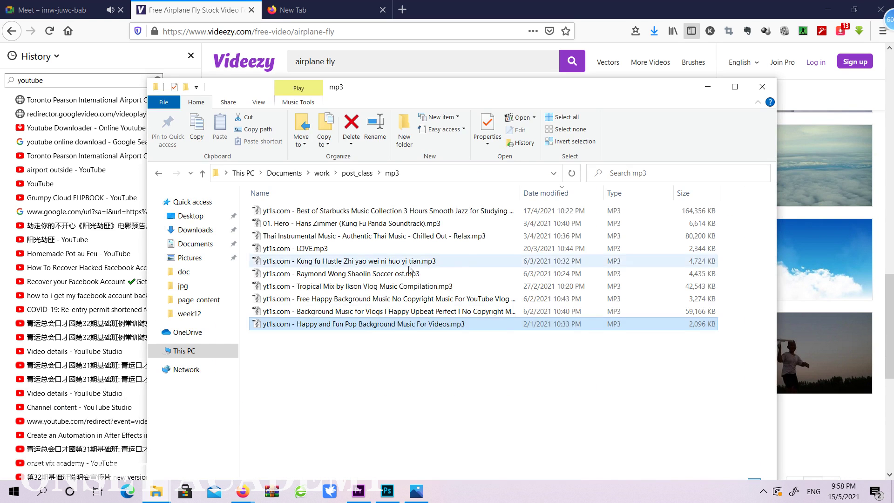
double_click(352, 312)
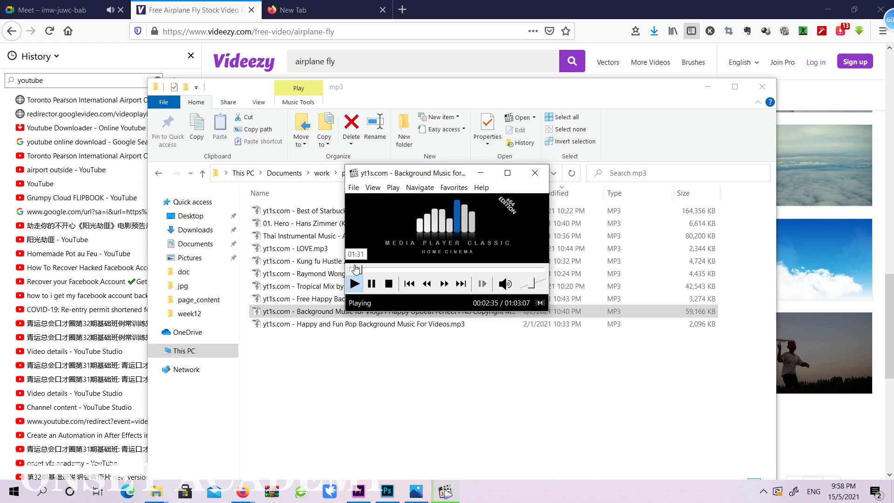
click(355, 269)
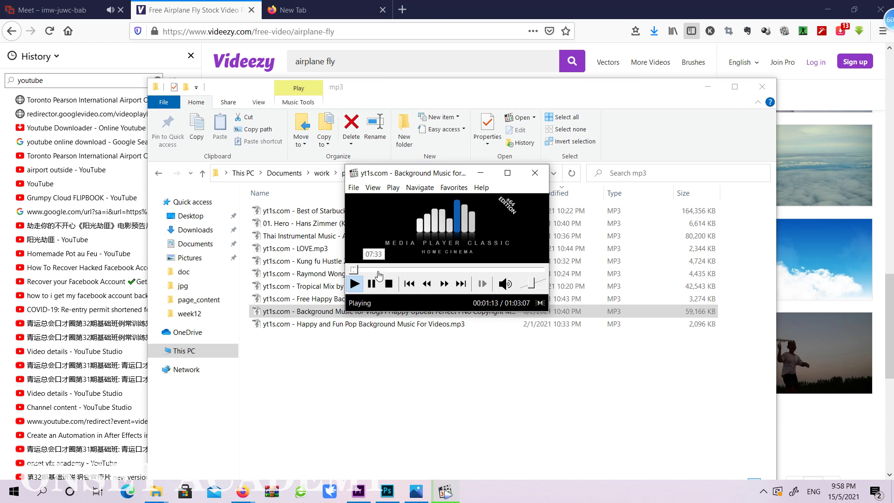
click(372, 285)
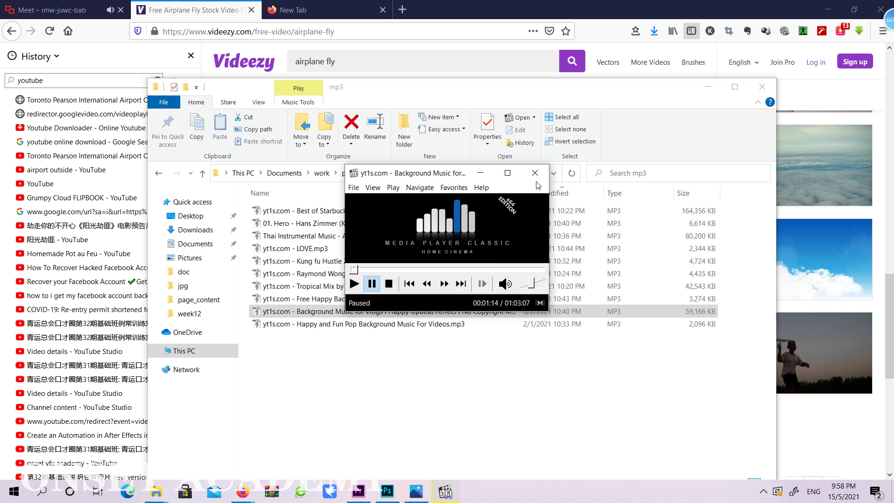
click(535, 173)
Step: Select the mp3 folder's full path, minimize Firefox, and switch to the airport project in Premiere Pro
click(456, 175)
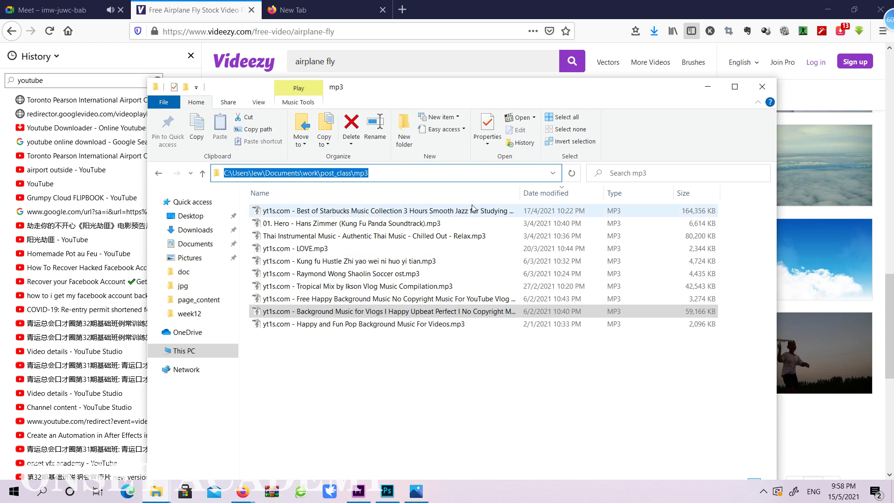
click(828, 9)
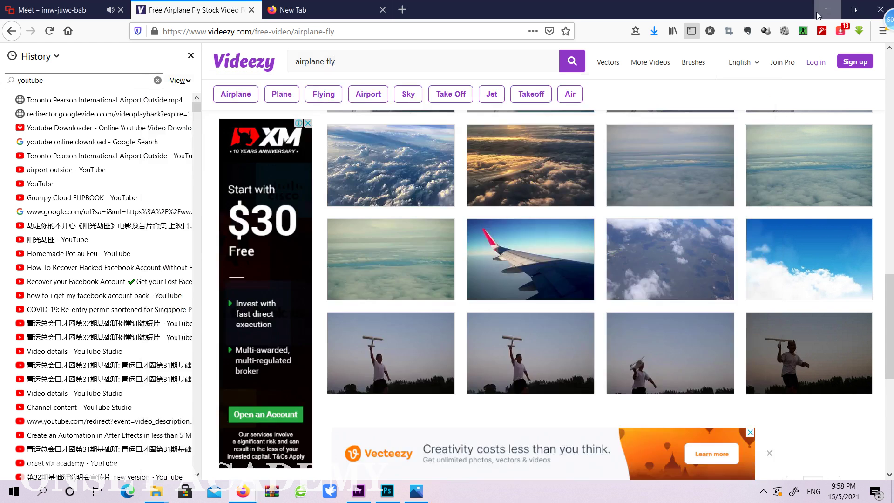
drag(471, 95, 679, 89)
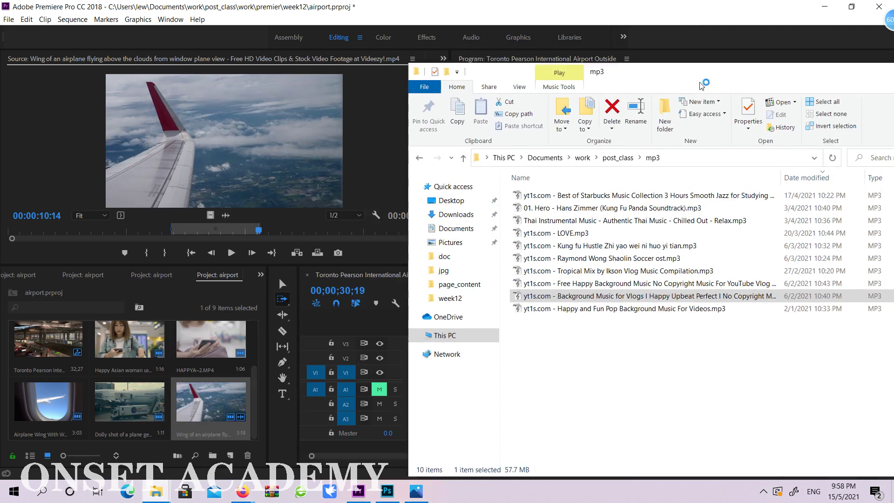
click(17, 295)
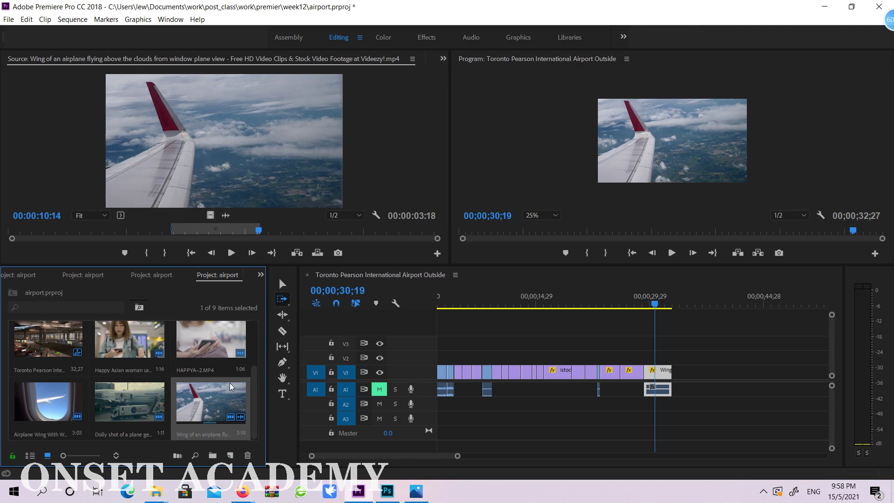
Step: Move all the loose clips and the sequence in the project into the airport bin
scroll(160, 369, up, 2)
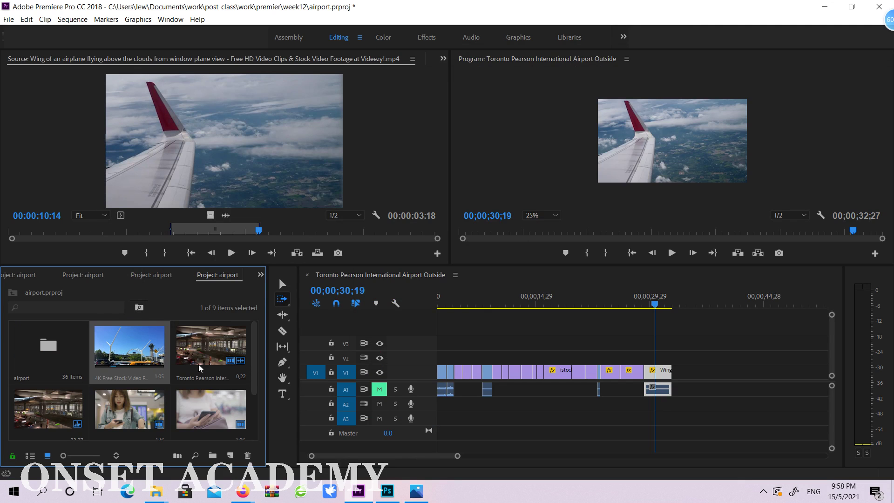
scroll(190, 359, down, 2)
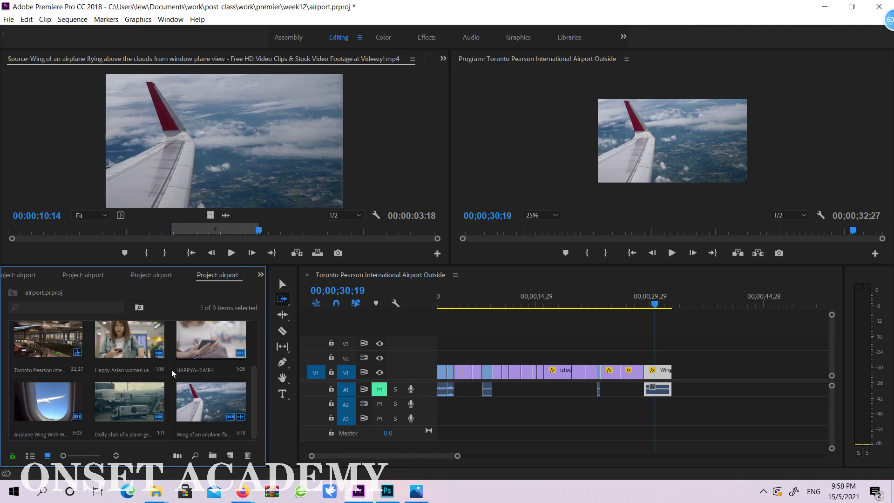
drag(172, 370, 54, 348)
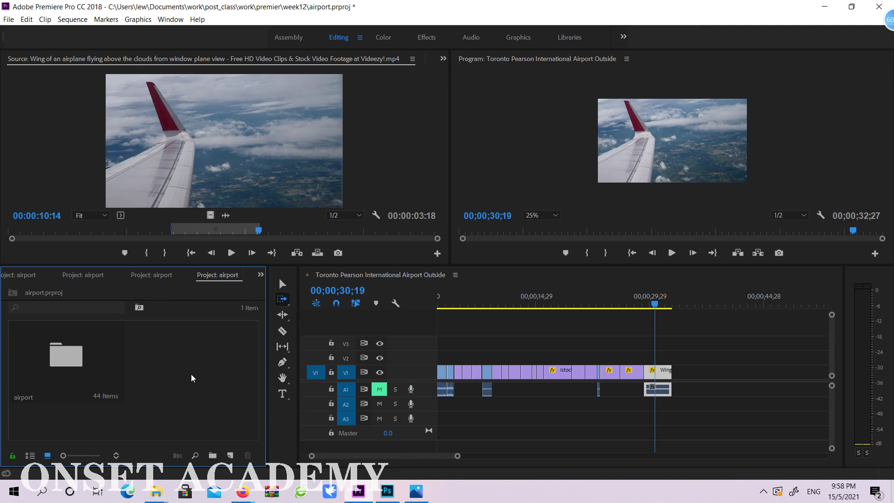
Step: Start importing media and point the Import dialog to C:\Users\lew\Documents\work\post_class\mp3, using the path copied from File Explorer
double_click(185, 377)
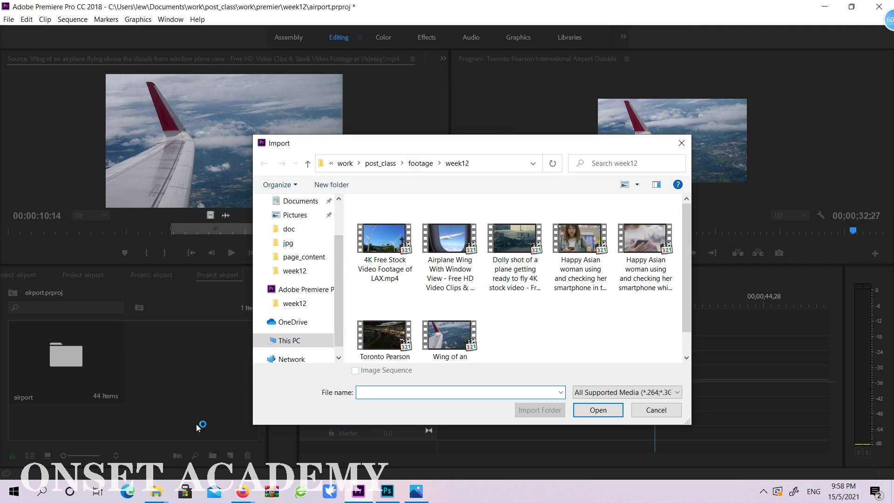
mouse_move(158, 493)
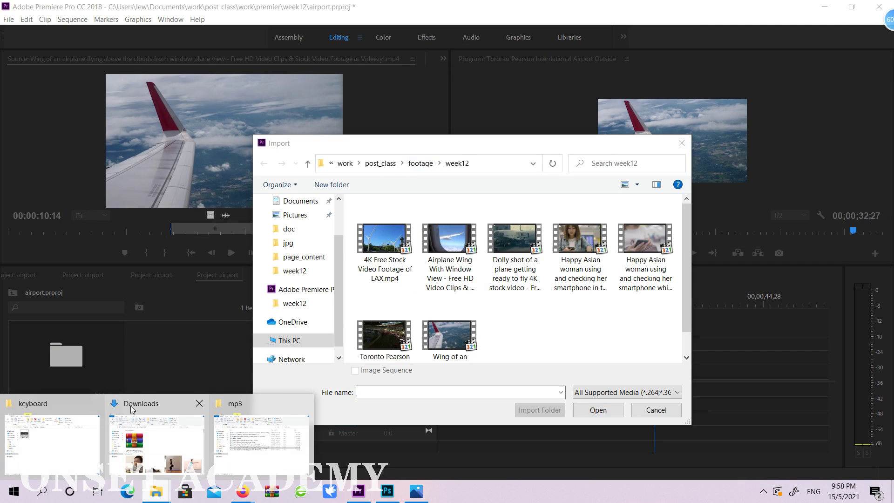
click(262, 400)
click(653, 166)
key(ctrl+c)
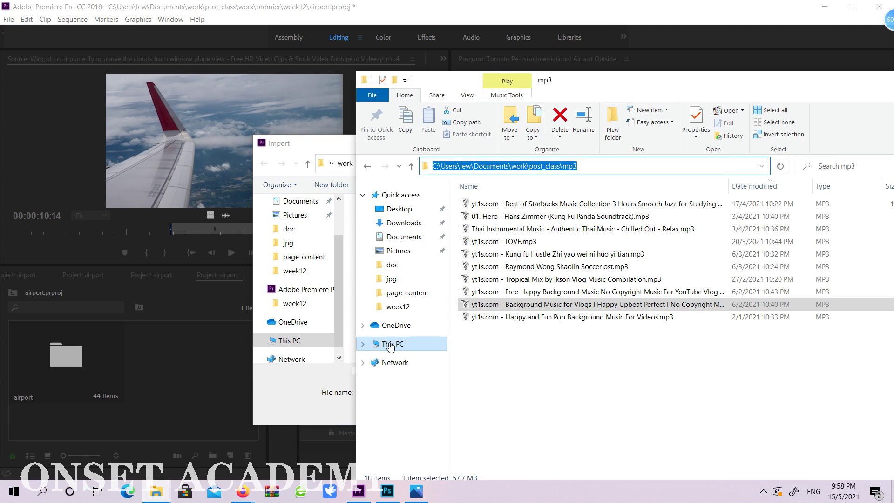
click(347, 392)
click(379, 390)
key(ctrl+v)
key(Return)
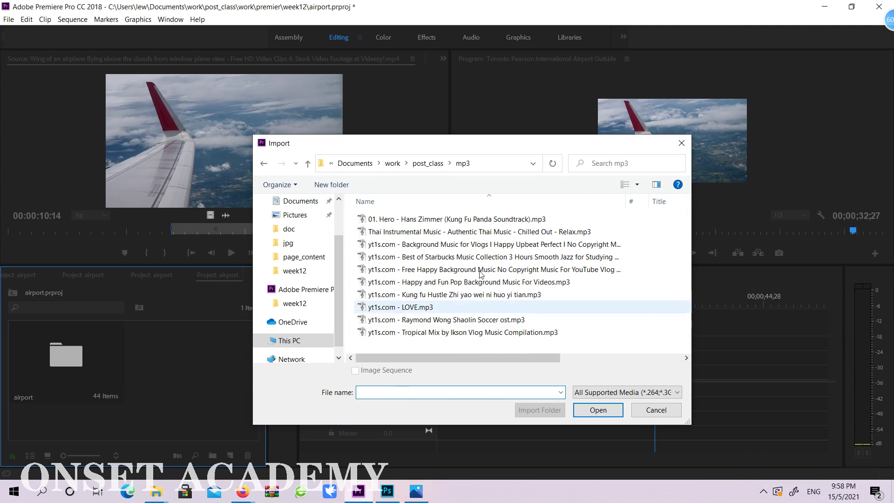
Step: Import the "Background Music for Vlogs I Happy Upbeat Perfect" MP3 into the project
mouse_move(156, 491)
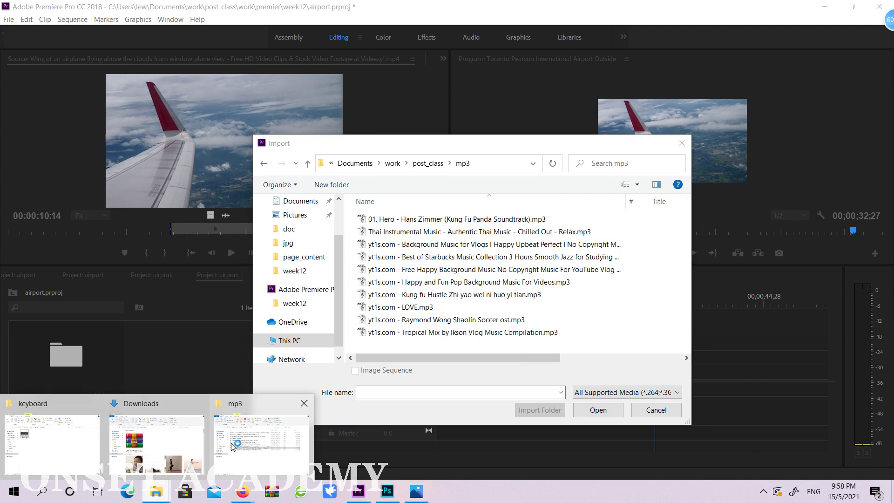
click(251, 444)
click(285, 380)
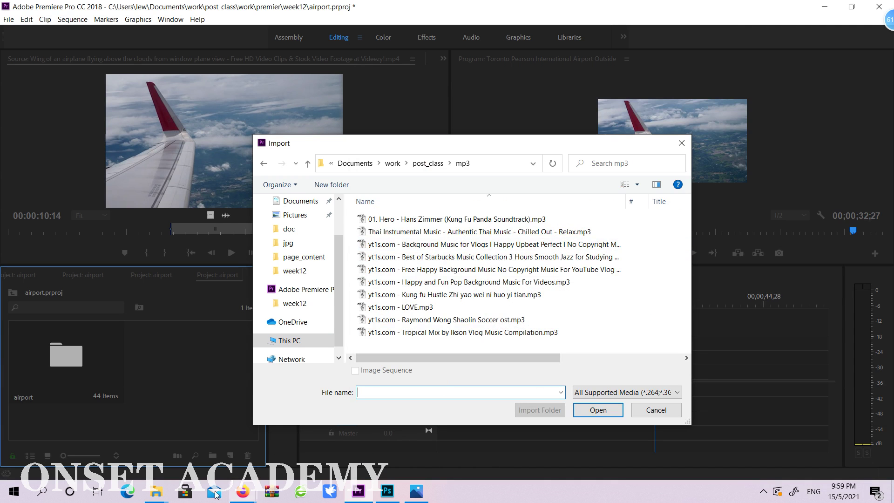
mouse_move(159, 498)
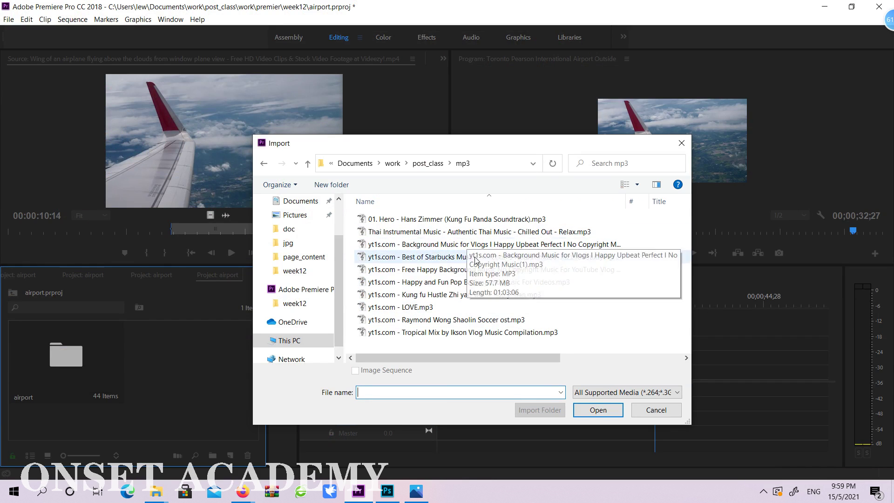
double_click(492, 243)
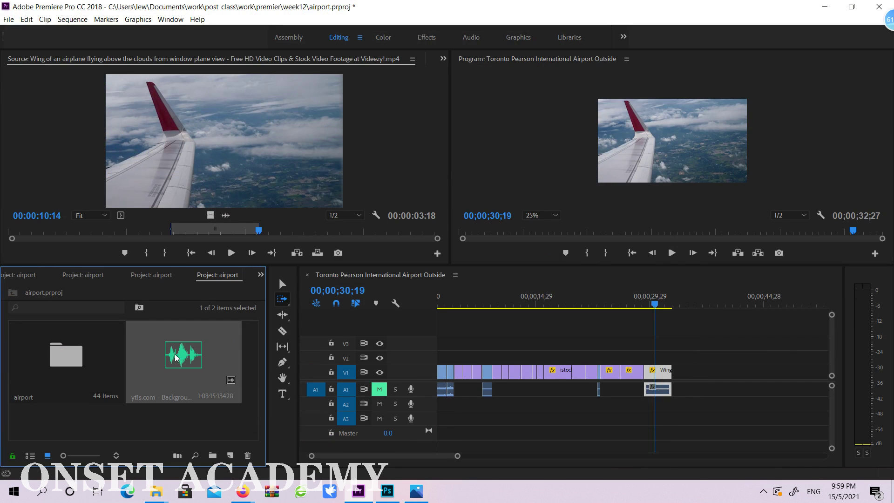
Step: Place the imported music on audio track A2 from the sequence start, return the playhead to 00;00;00;00 and expand the A2 track
drag(176, 357, 440, 404)
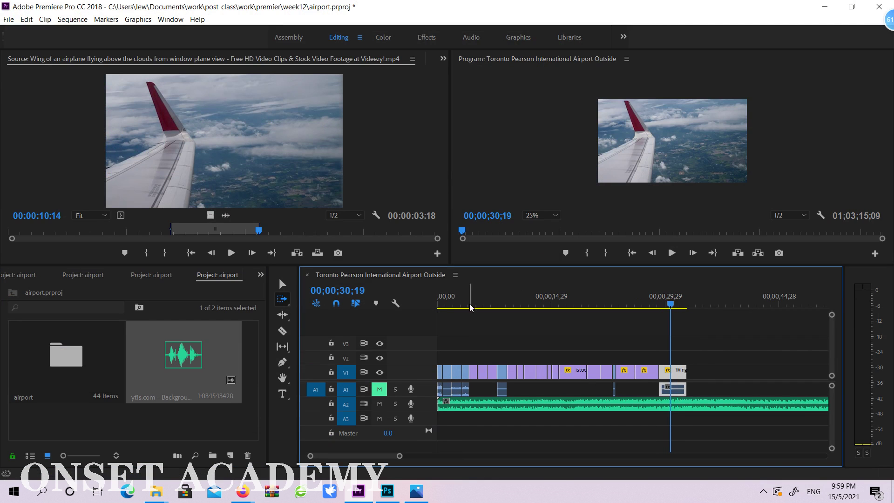
drag(471, 307, 422, 304)
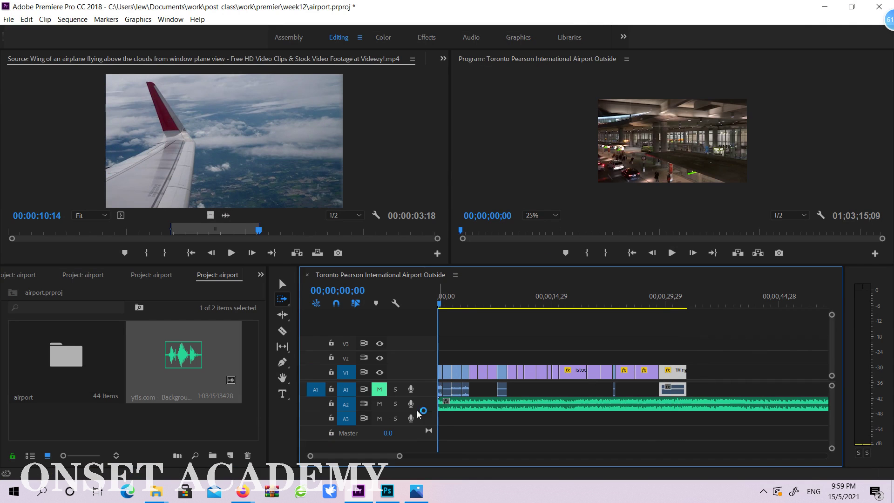
click(283, 284)
double_click(419, 404)
click(502, 424)
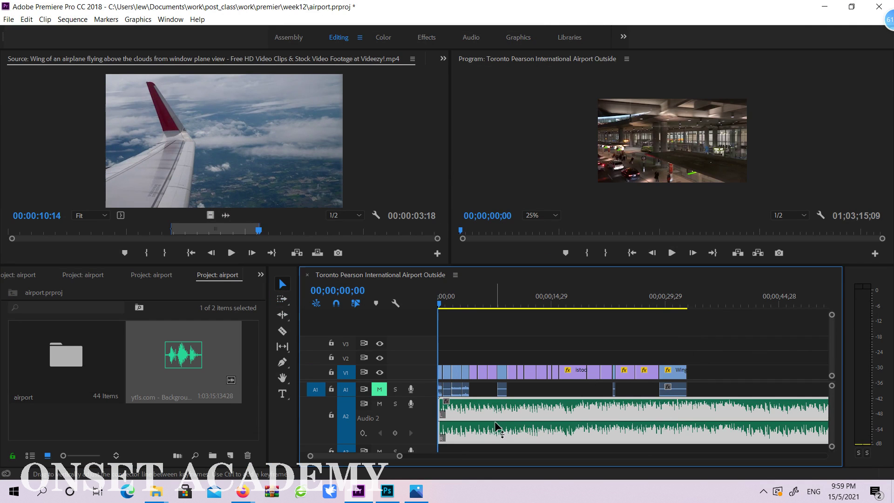
Step: Lower the volume level of the music clip on A2 and play back the first few seconds of the sequence
drag(495, 422, 499, 435)
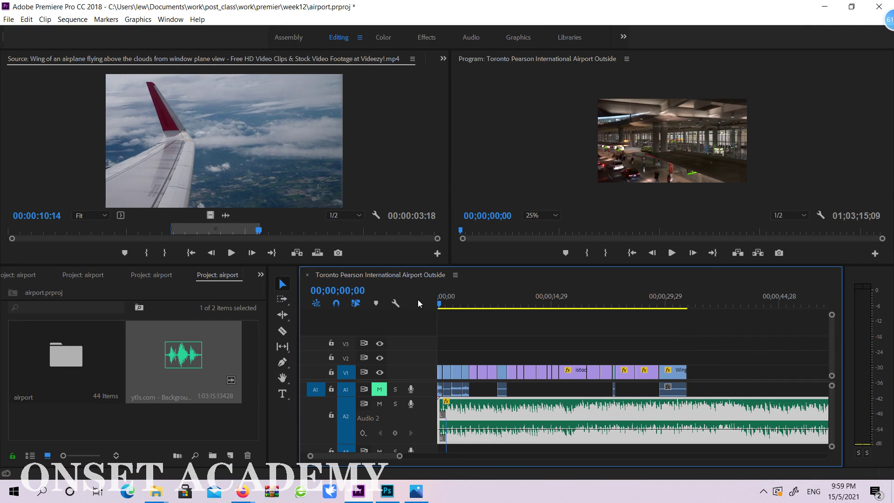
click(673, 253)
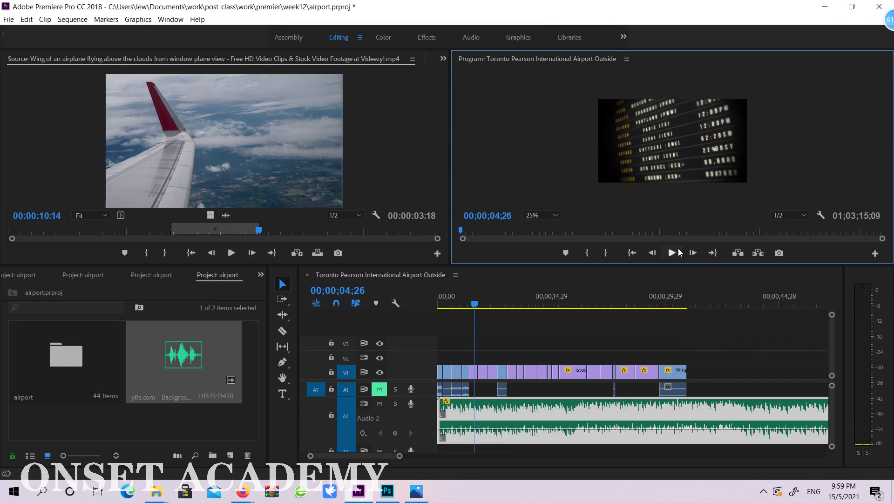
click(672, 253)
Step: Fade in the music with volume keyframes at 00;00;00;00 and 00;00;02;29, lowering the first one to -oo dB
drag(473, 305, 456, 313)
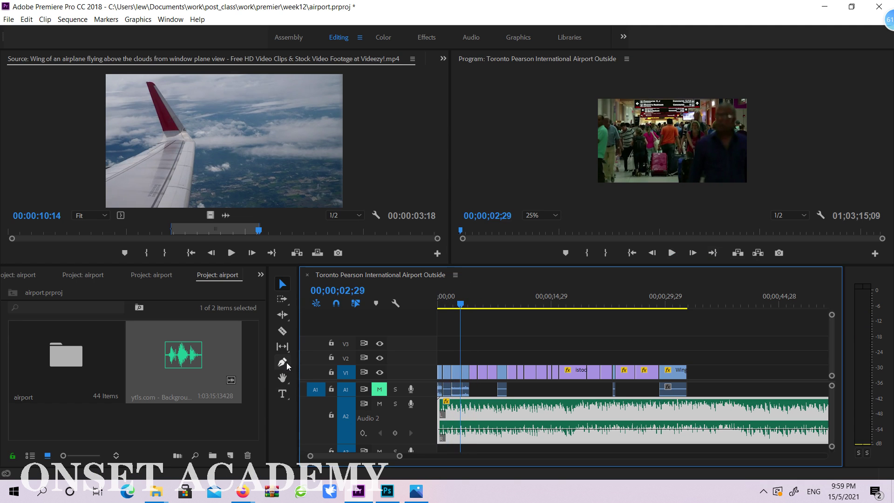
click(286, 362)
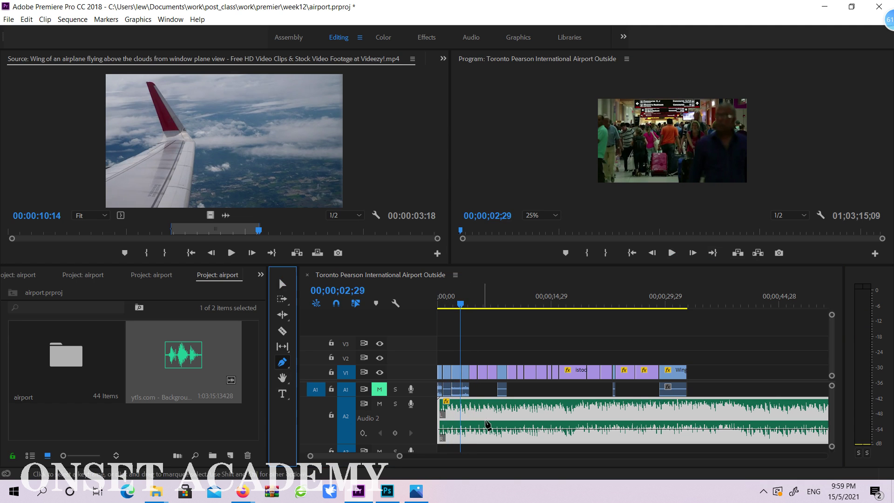
click(461, 429)
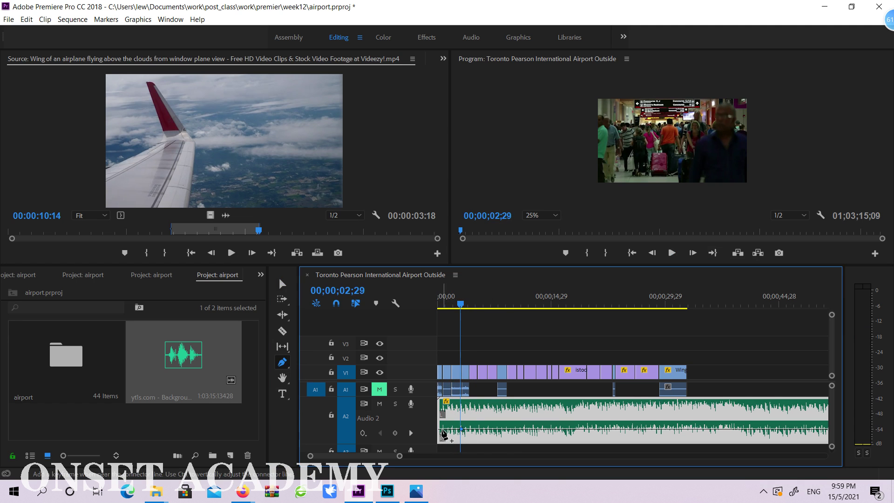
click(282, 284)
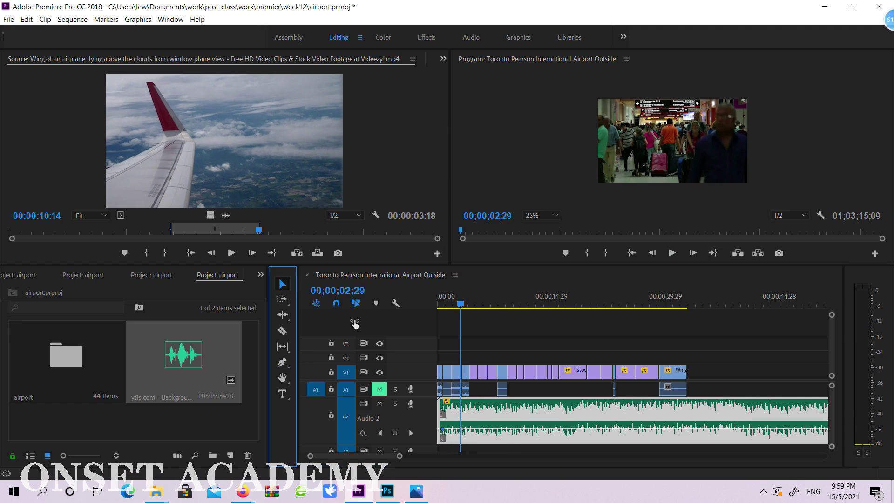
drag(443, 429, 440, 440)
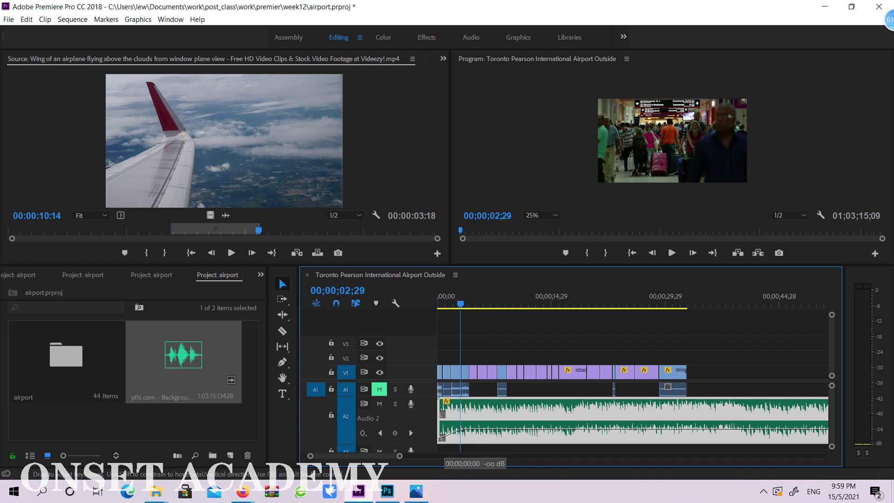
Step: Play the sequence with its music from the start to about 00;00;32;01
key(Home)
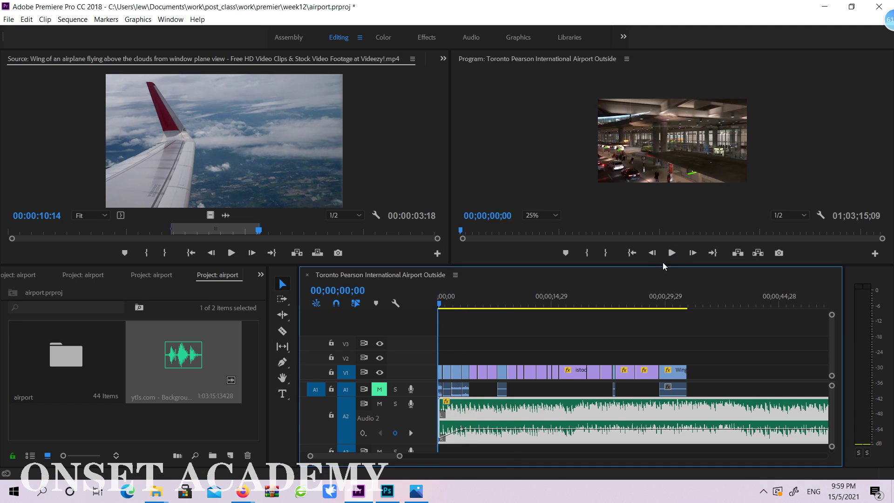
click(675, 255)
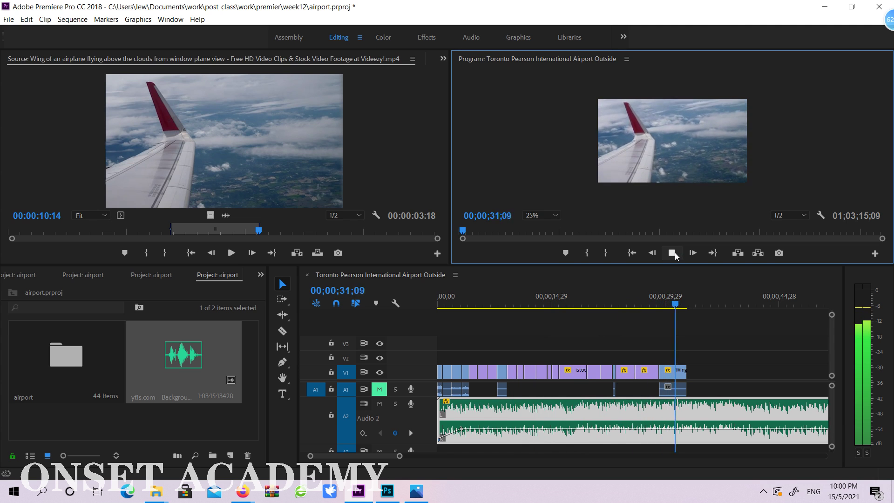
click(675, 255)
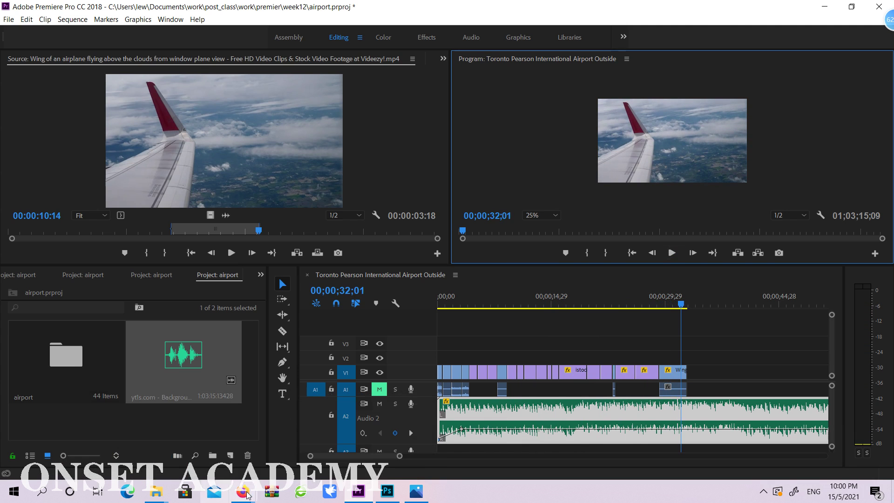
Step: Switch to Videezy in Firefox and look back through the "airplane fly" results up to the top of the page
mouse_move(246, 494)
click(117, 438)
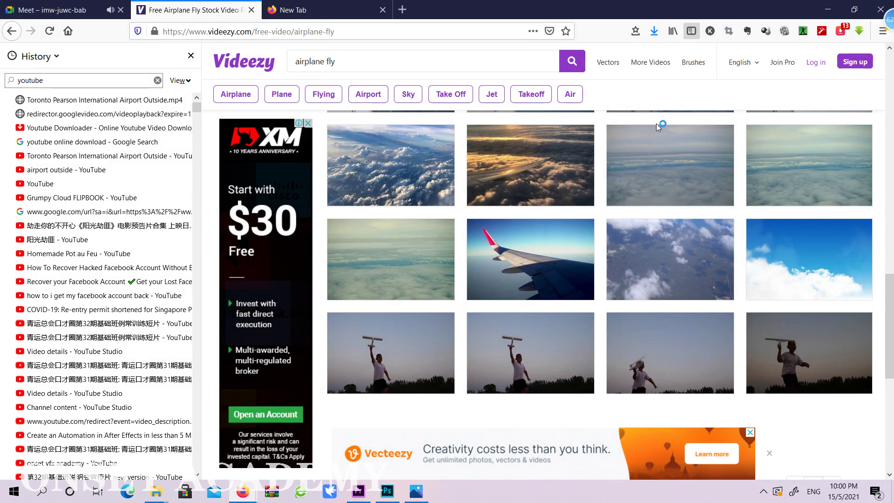
scroll(417, 103, up, 5)
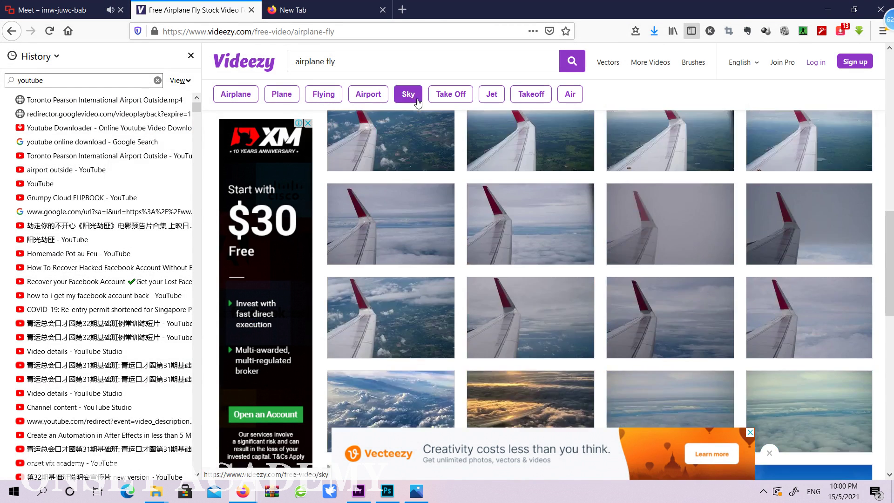
scroll(418, 103, up, 5)
click(357, 59)
scroll(428, 105, up, 3)
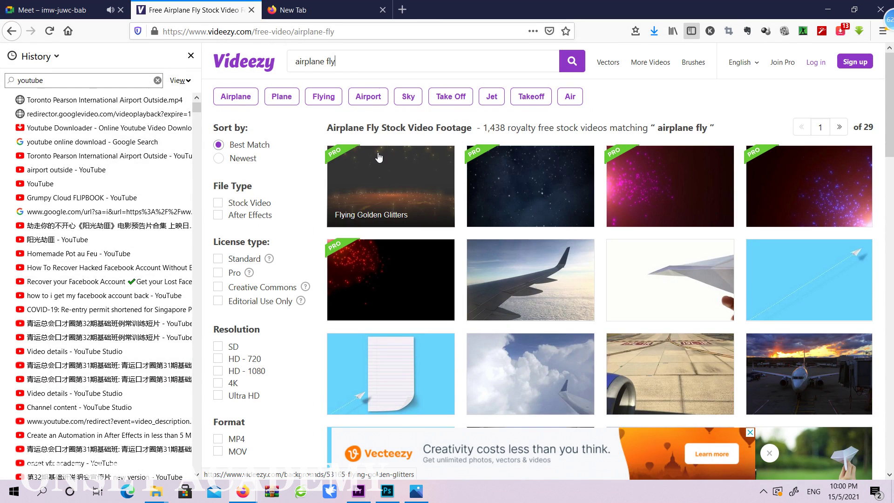
Step: Show the Videezy footage for the related term "Flying" and look through the clips for airplane shots
click(324, 97)
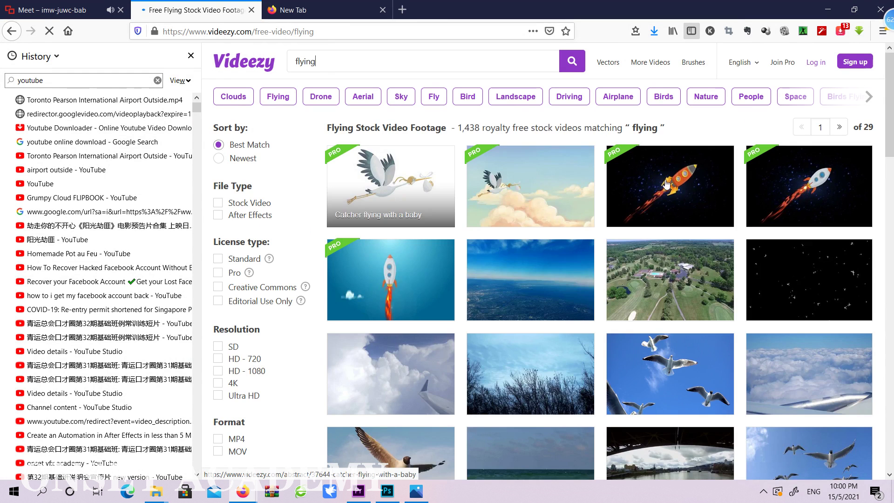
scroll(666, 184, down, 15)
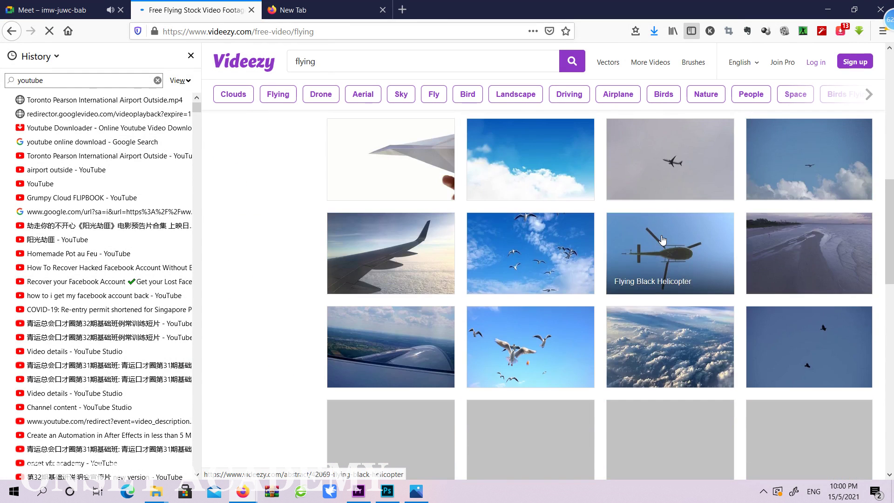
scroll(664, 240, down, 5)
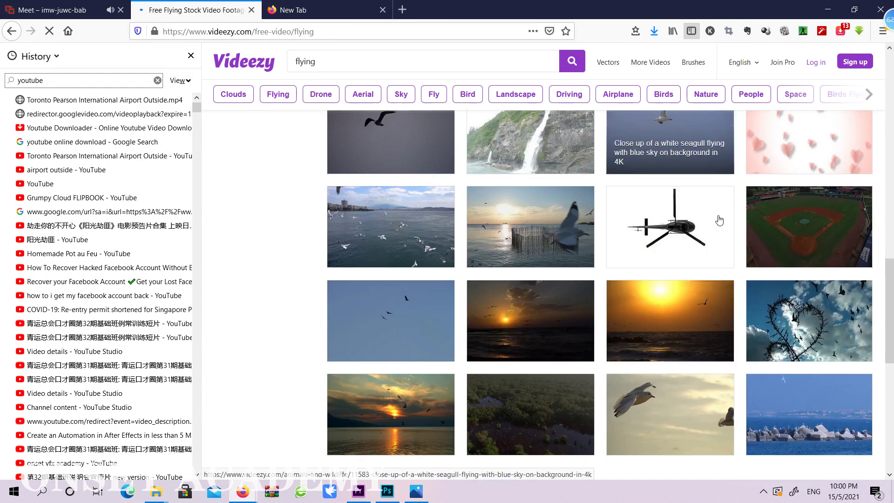
scroll(719, 220, down, 5)
scroll(532, 164, up, 10)
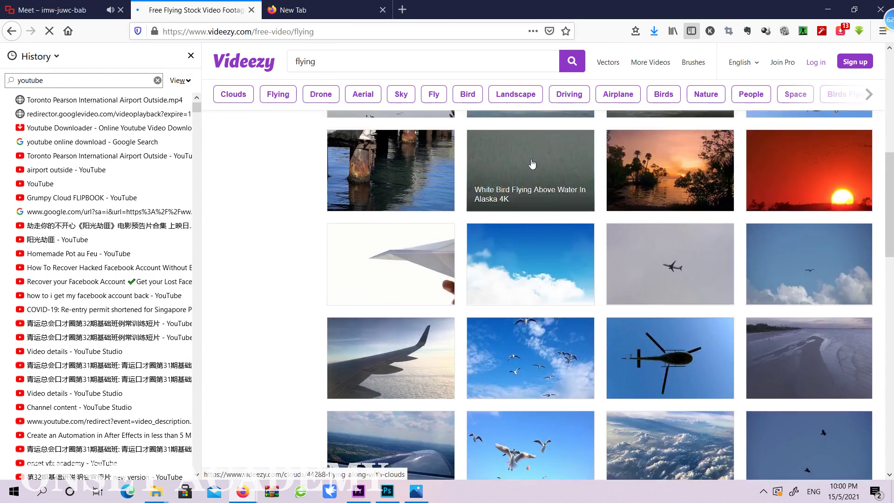
scroll(531, 168, up, 10)
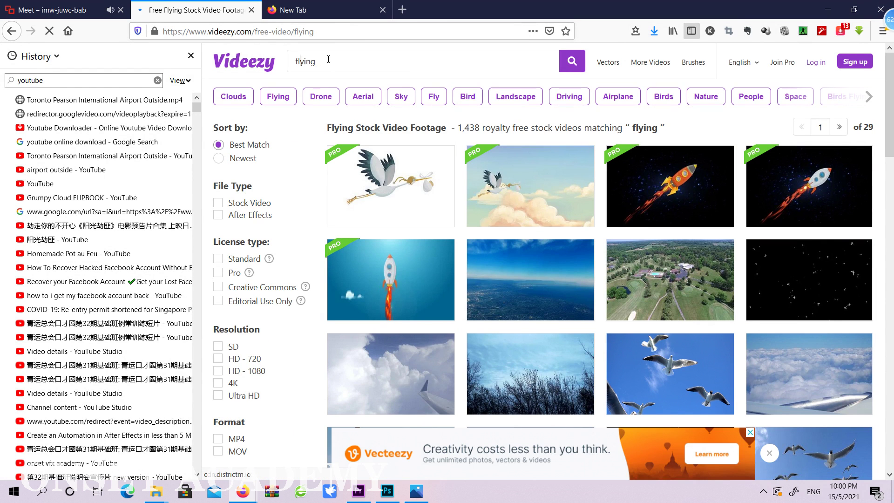
Step: Search Videezy for "airplane flying" and look through the resulting clips
key(Home)
text(ai)
text(rpla)
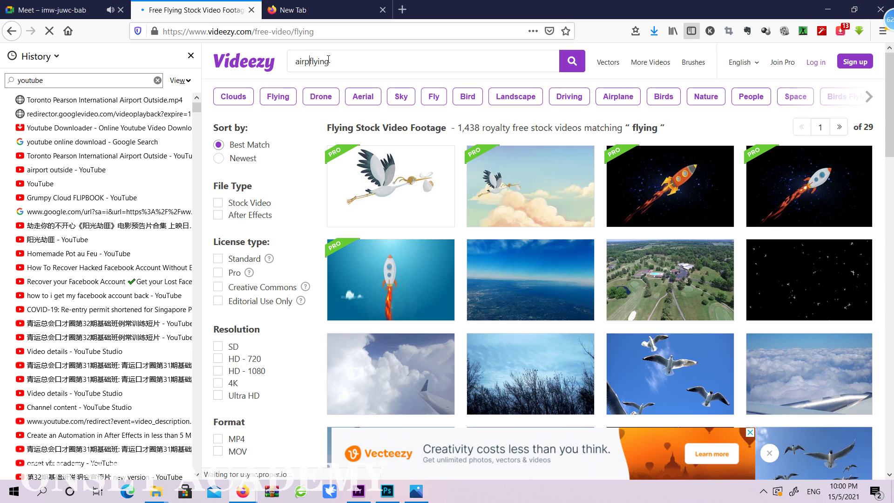
key(Return)
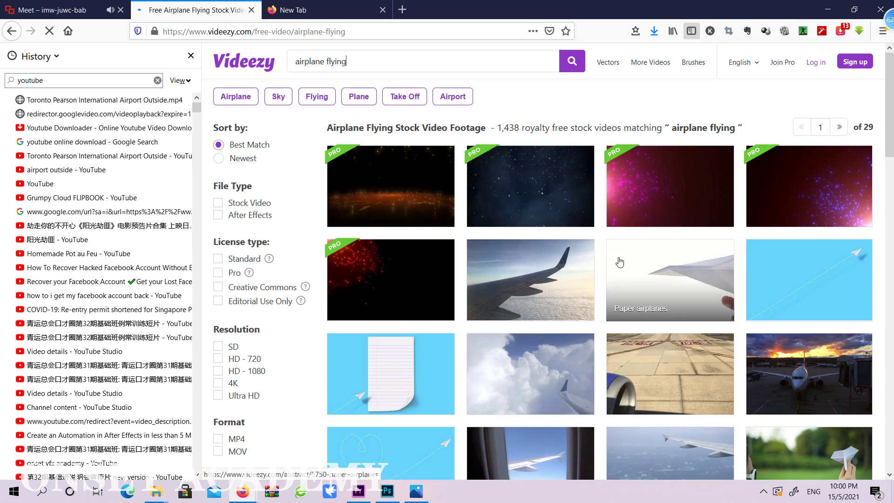
scroll(620, 263, down, 20)
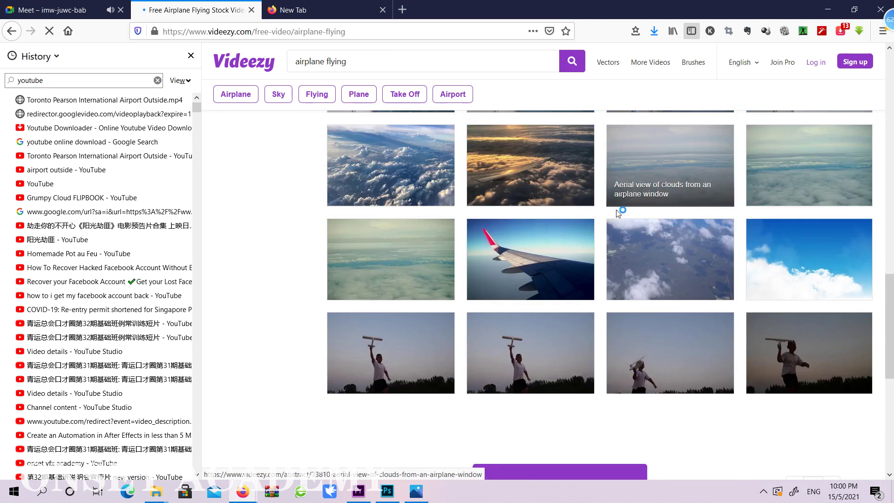
Step: Open page 2 of the "airplane flying" footage results on Videezy
scroll(618, 214, down, 5)
click(831, 244)
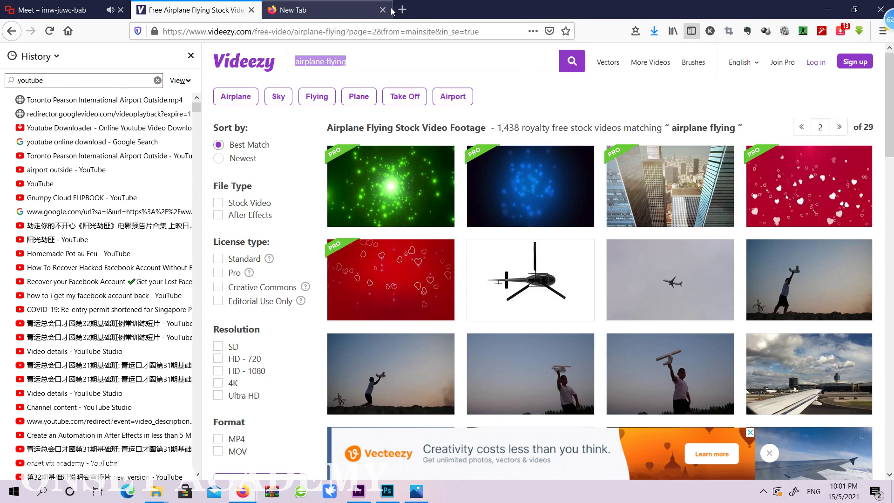
Step: Search Google for "airplane flying" in the empty browser tab and look through the video results for airplane footage
click(306, 17)
click(302, 24)
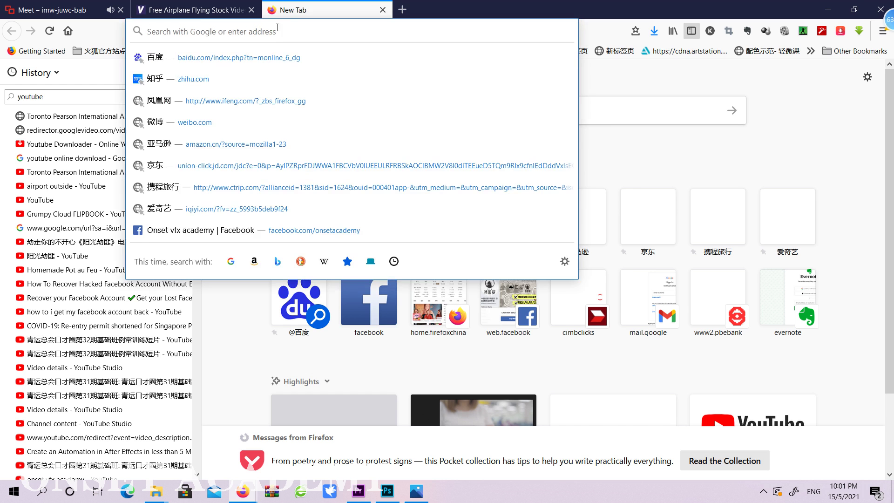
text(airplane flying)
key(Return)
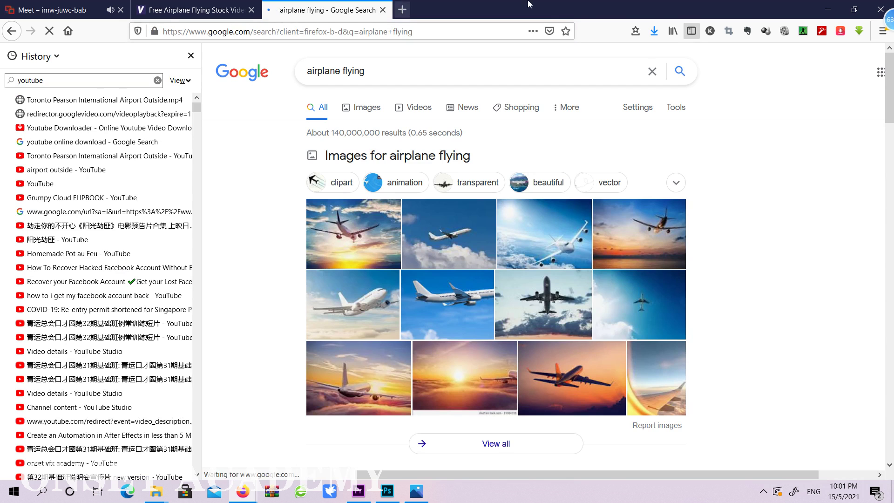
click(426, 111)
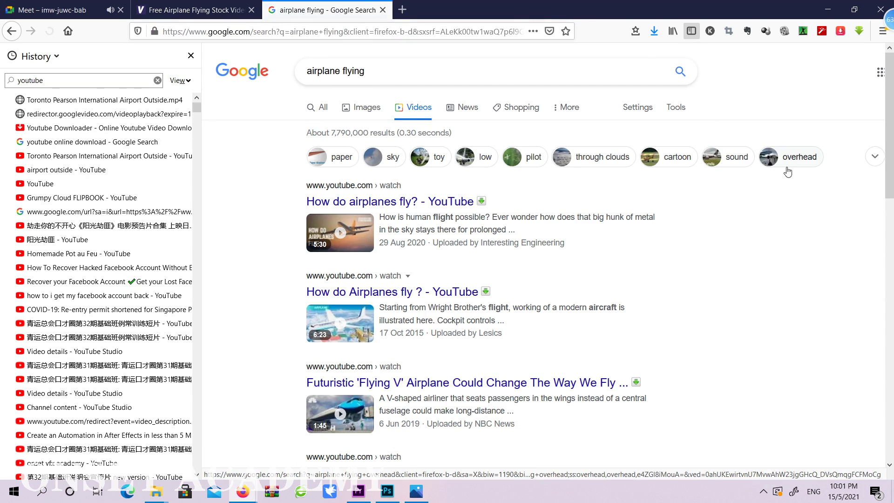
scroll(800, 175, down, 6)
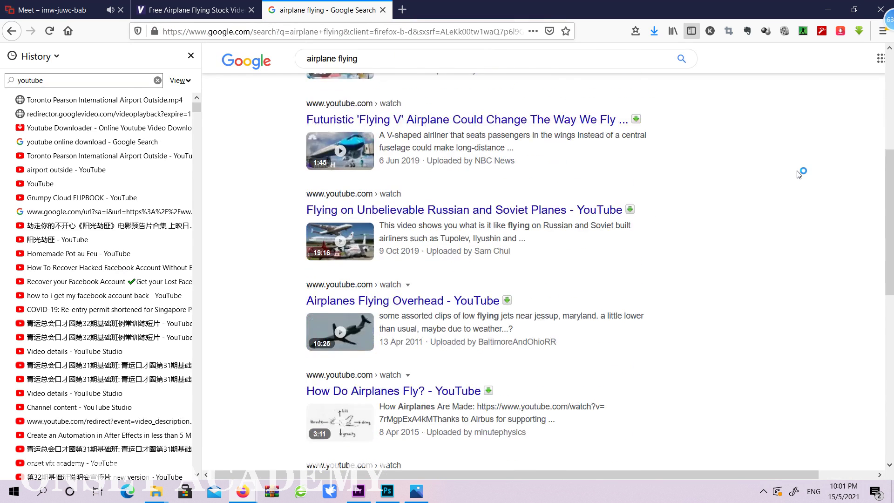
scroll(795, 174, down, 9)
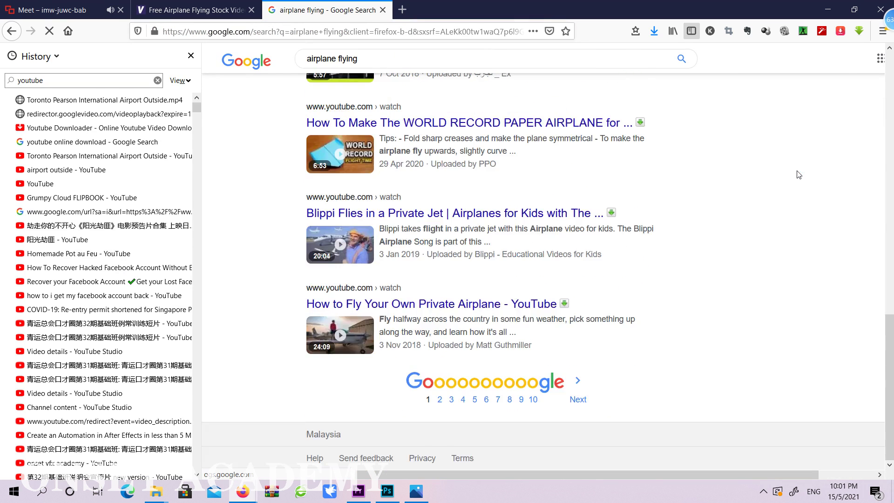
scroll(795, 174, up, 15)
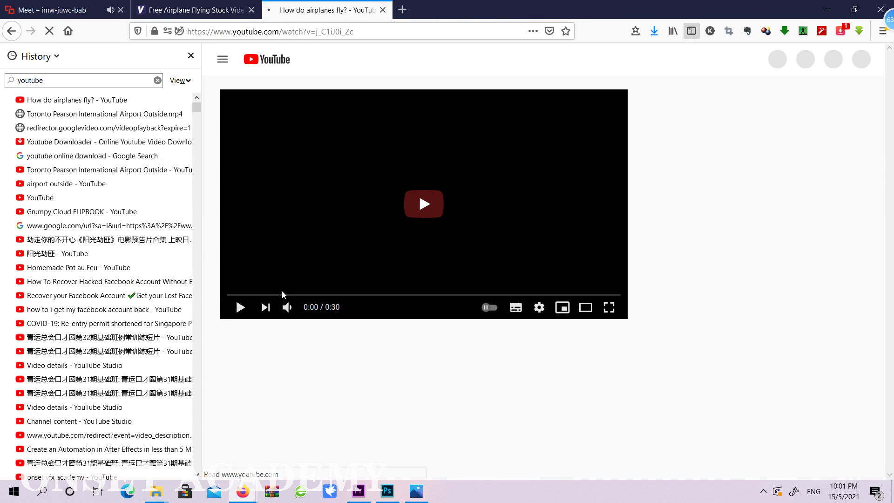
Step: Play the YouTube video "How do airplanes fly?", skip its advertisement and pause it
click(241, 308)
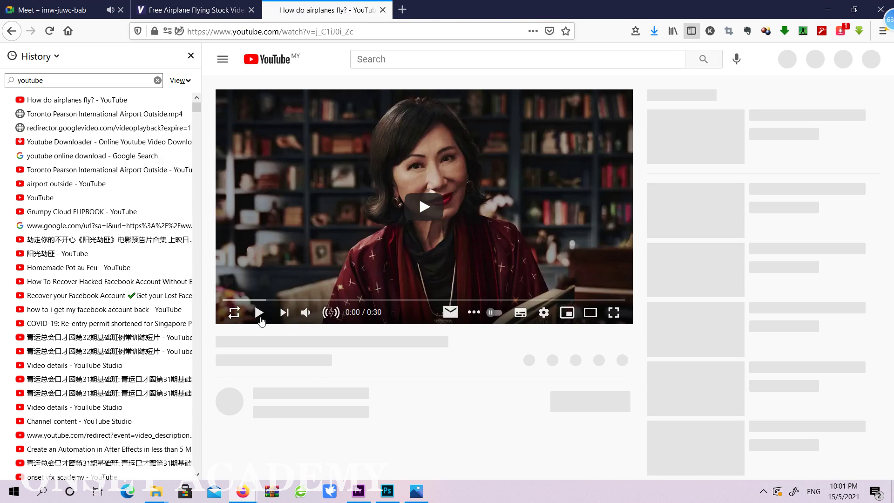
click(260, 313)
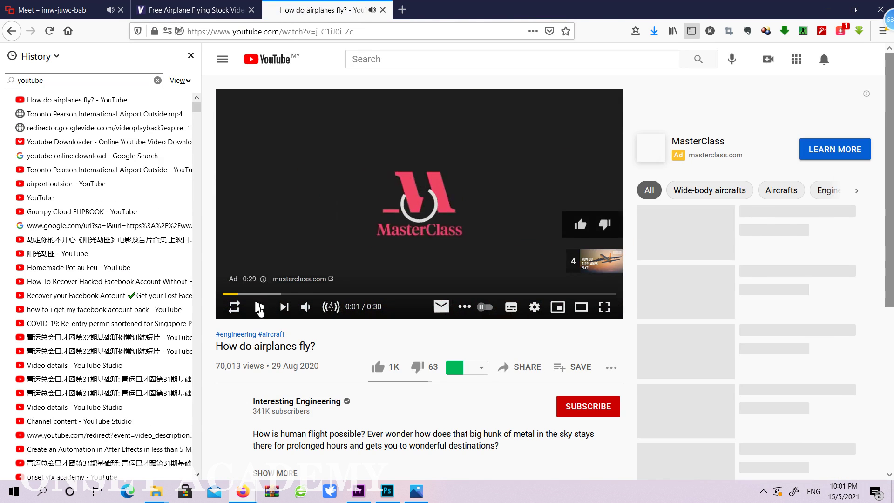
click(259, 308)
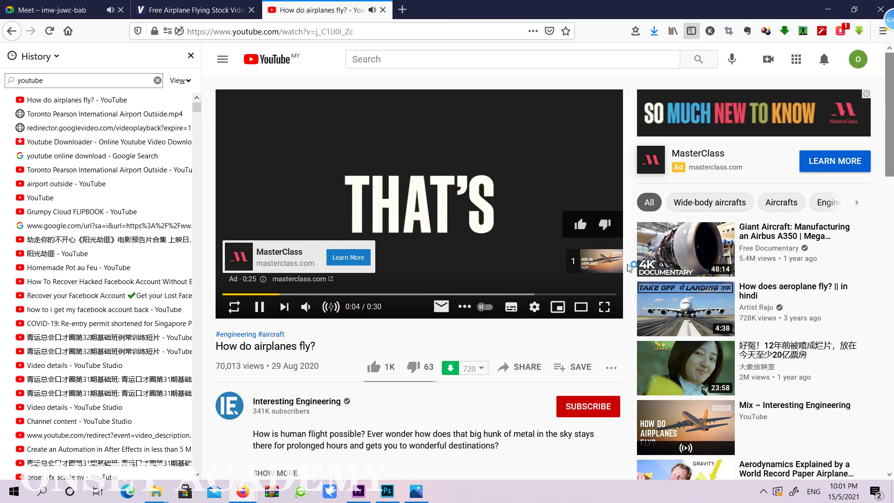
click(588, 264)
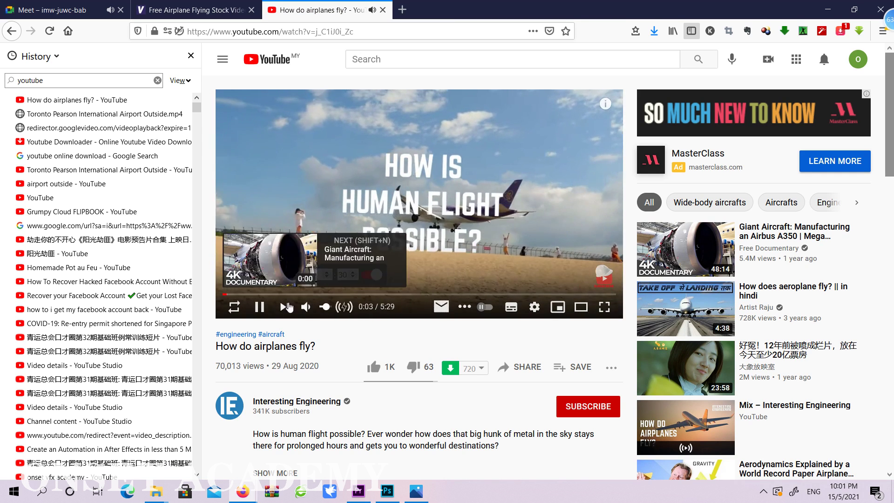
click(319, 287)
Step: Look through the suggested YouTube videos and open "Mix – Interesting Engineering"
scroll(680, 243, down, 6)
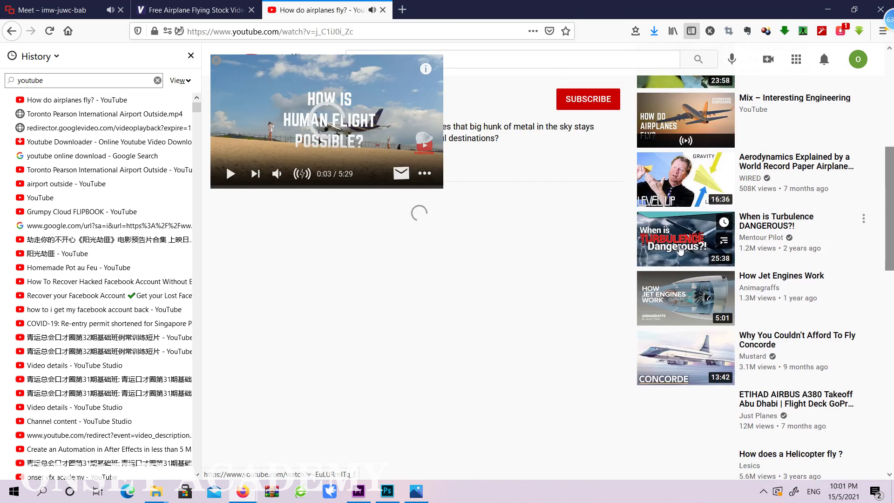
scroll(679, 249, up, 3)
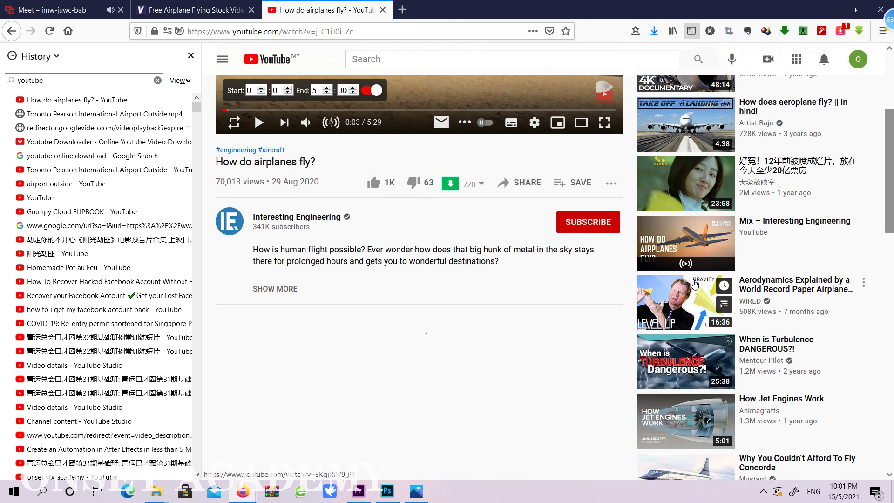
click(775, 221)
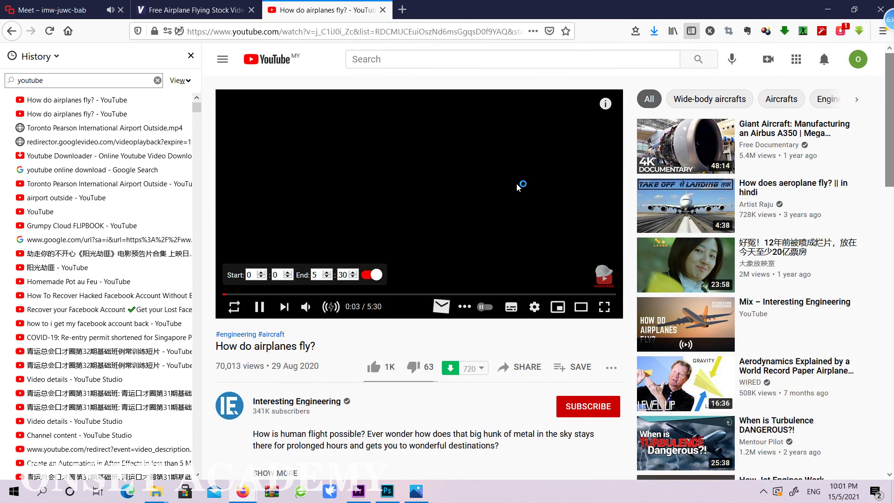
Step: Return to Videezy, stop showing the banner ad and look through page 2 of the "airplane flying" clips
click(196, 10)
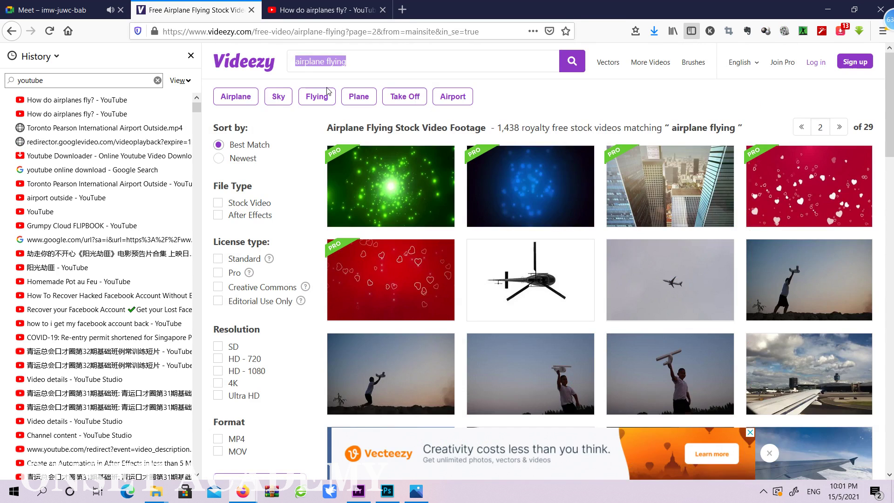
click(363, 65)
click(551, 105)
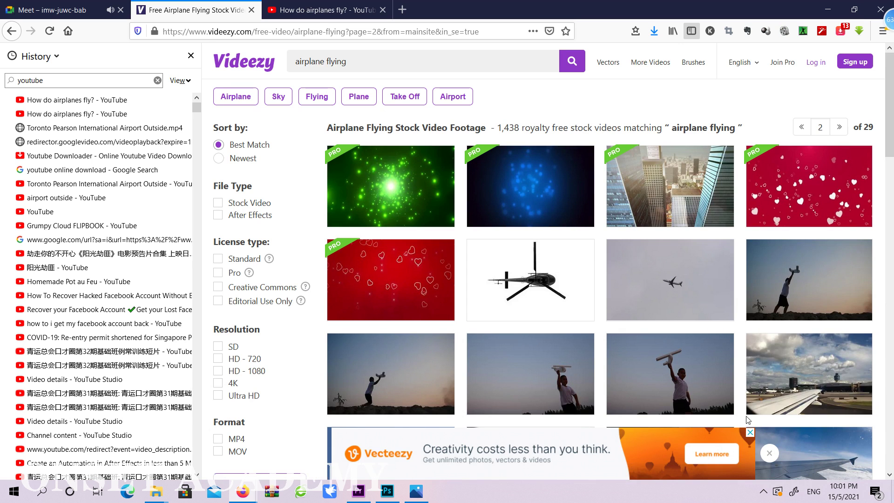
click(750, 432)
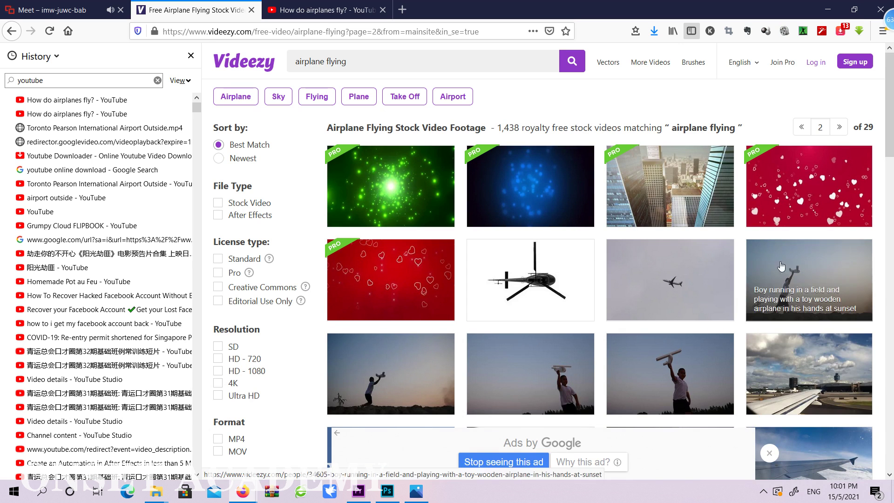
click(514, 468)
scroll(765, 430, down, 4)
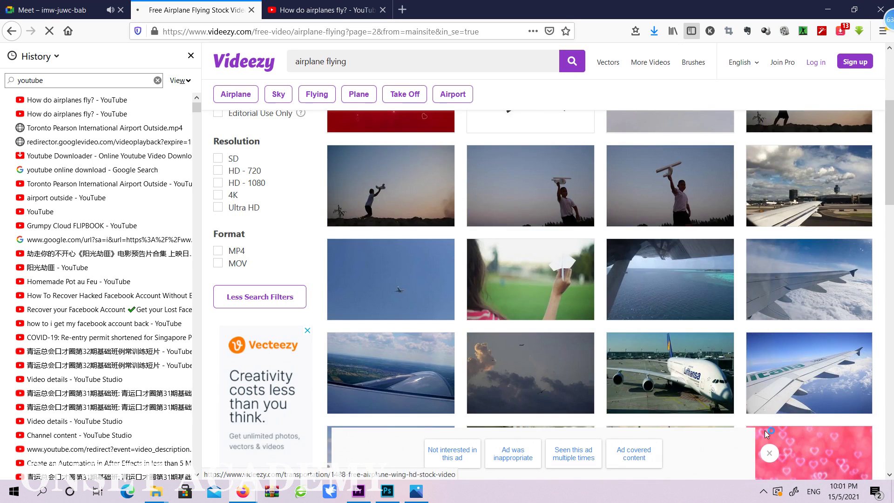
scroll(605, 233, up, 4)
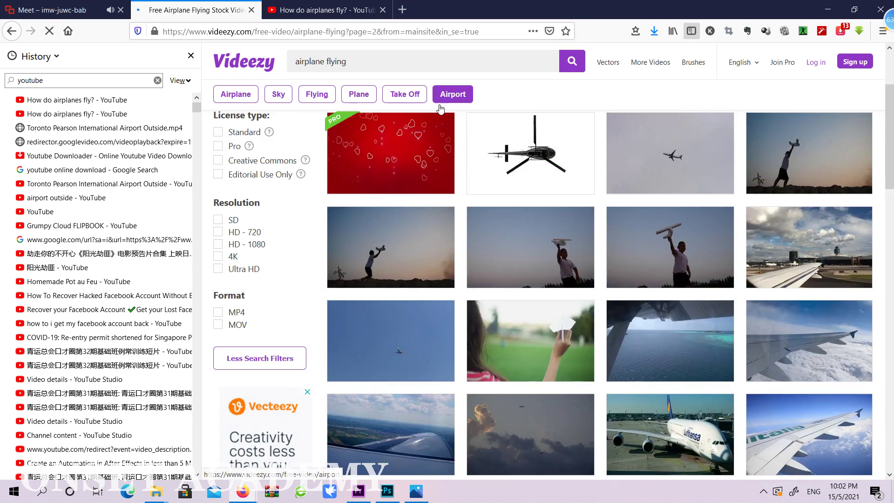
Step: Show the Videezy footage for the related term "Airplane", look through the clips and open page 2
click(252, 99)
scroll(792, 209, down, 3)
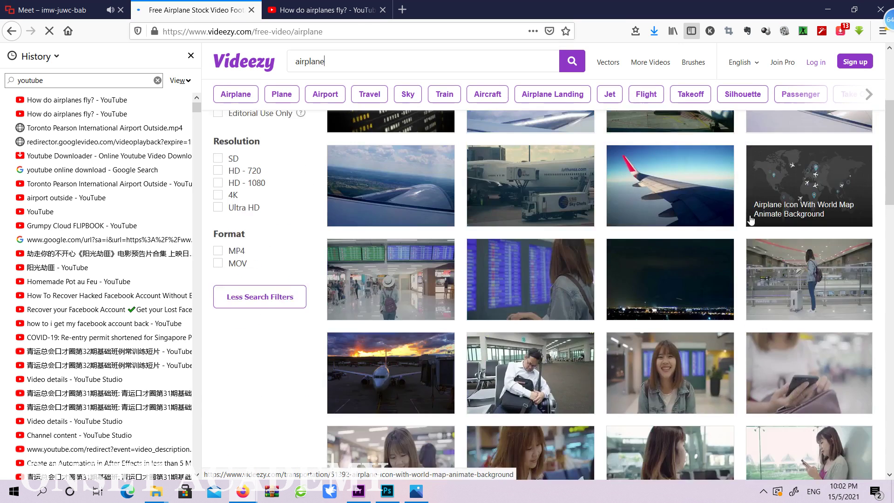
scroll(869, 229, up, 2)
scroll(844, 227, down, 10)
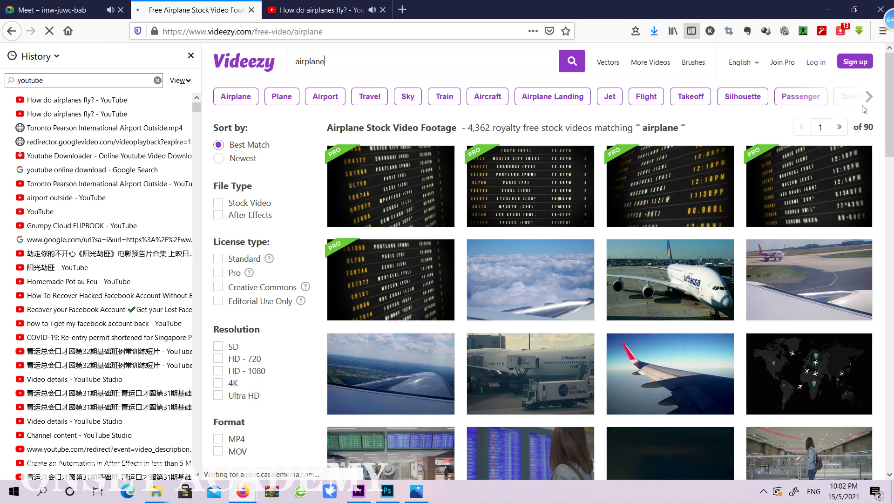
scroll(833, 261, down, 20)
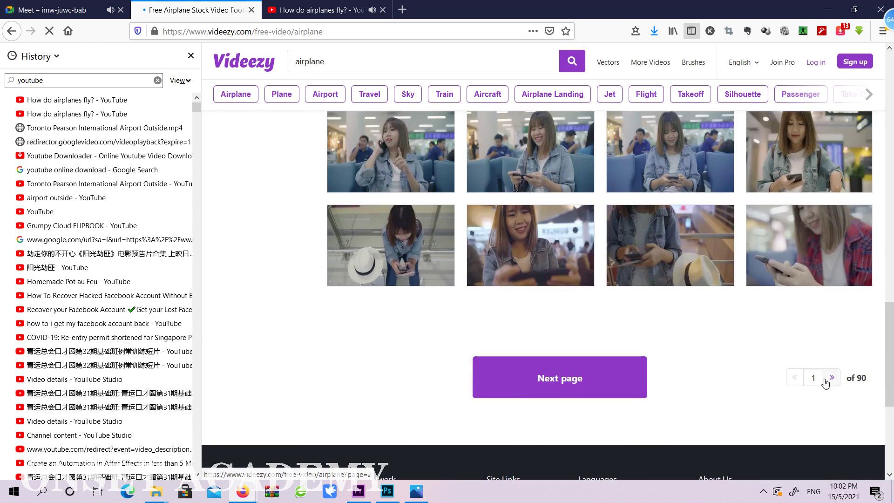
click(831, 377)
Step: Switch to YouTube, open "Why are planes usually painted white?" from the Interesting Engineering mix and look through the mix's videos
click(335, 4)
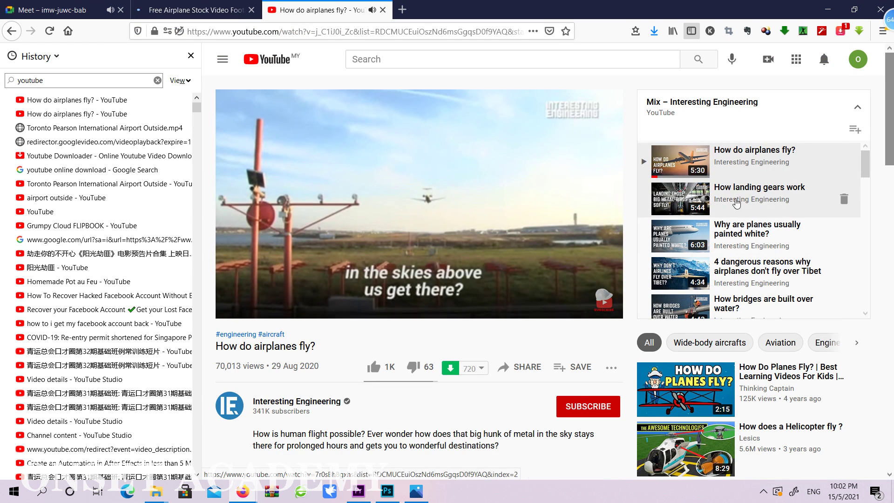
click(857, 202)
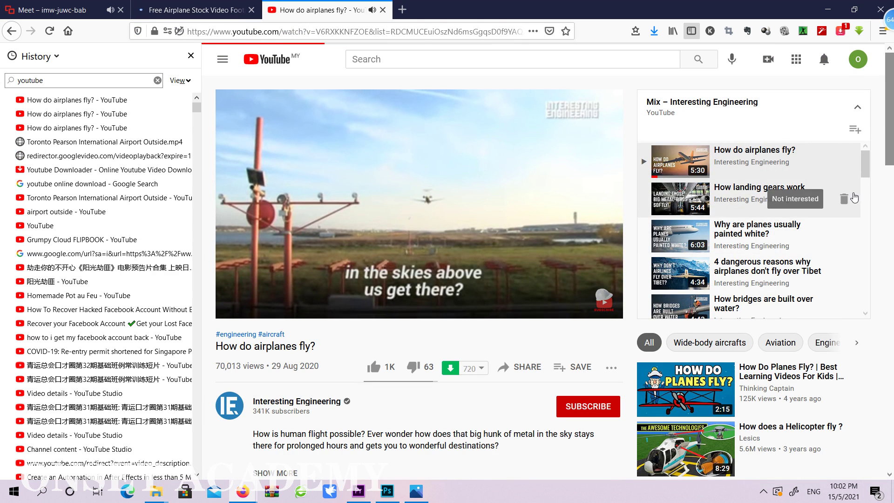
scroll(792, 195, down, 7)
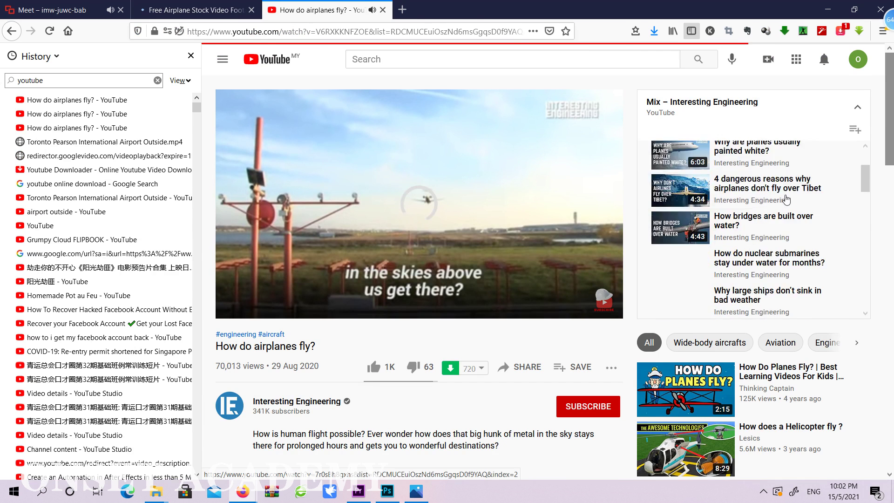
scroll(787, 200, down, 5)
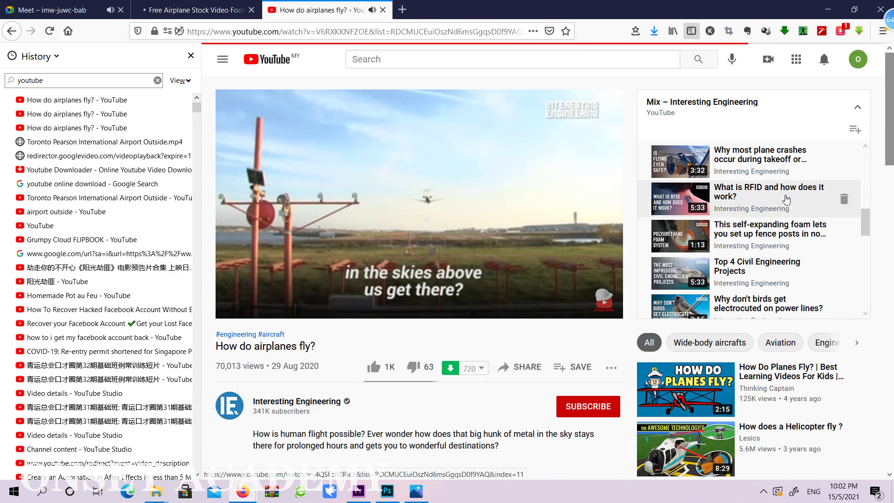
scroll(405, 302, down, 1)
scroll(404, 302, up, 1)
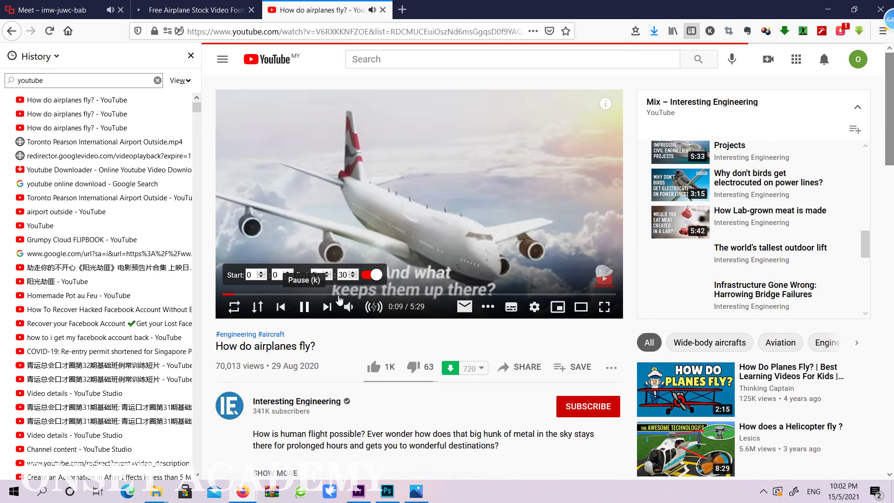
Step: Check the Google Meet presentation and return to YouTube to pause "Why are planes usually painted white?"
click(73, 5)
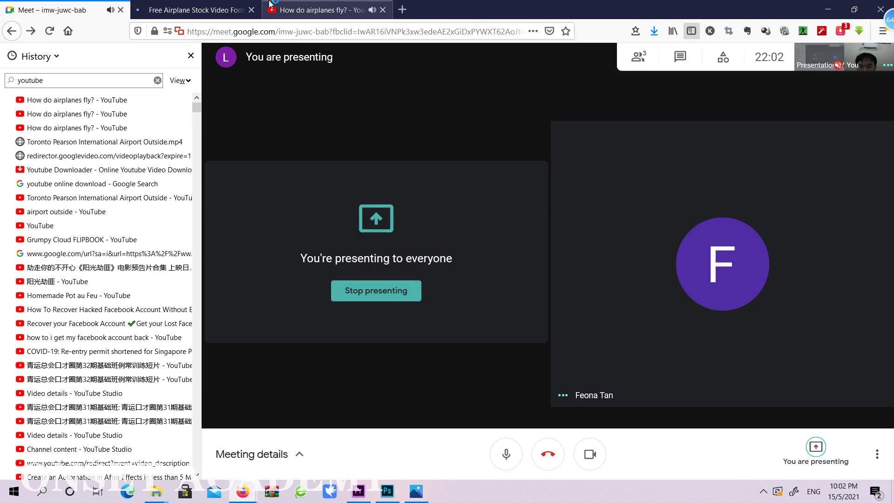
click(283, 4)
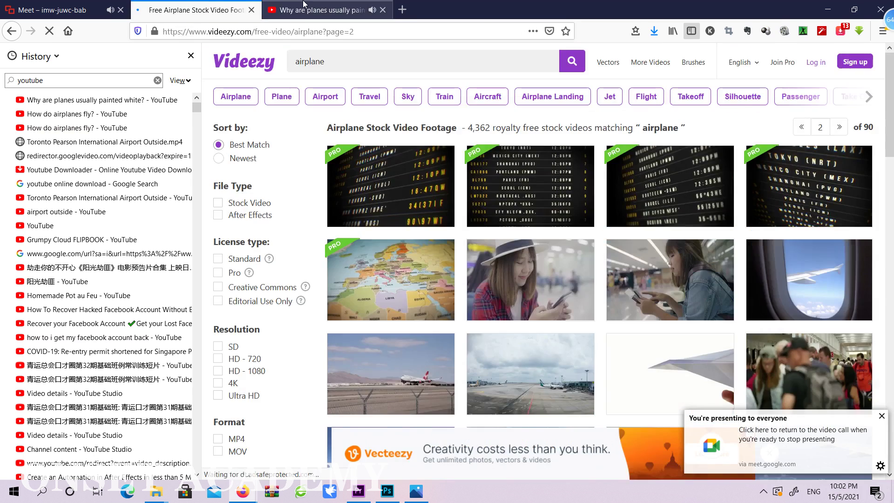
click(303, 4)
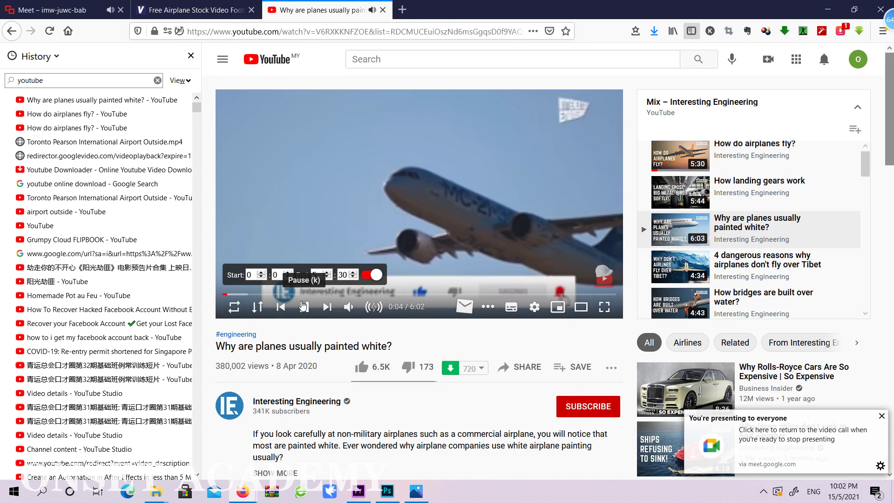
Step: Look through page 2 of the "airplane" clips on Videezy
click(191, 6)
scroll(636, 234, down, 8)
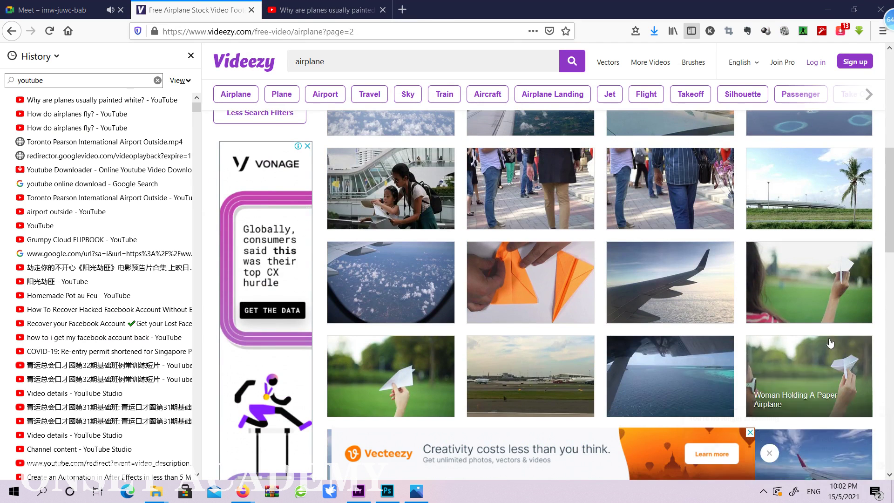
scroll(812, 326, down, 4)
Step: Switch to Google Meet and present the entire screen to the call
click(35, 4)
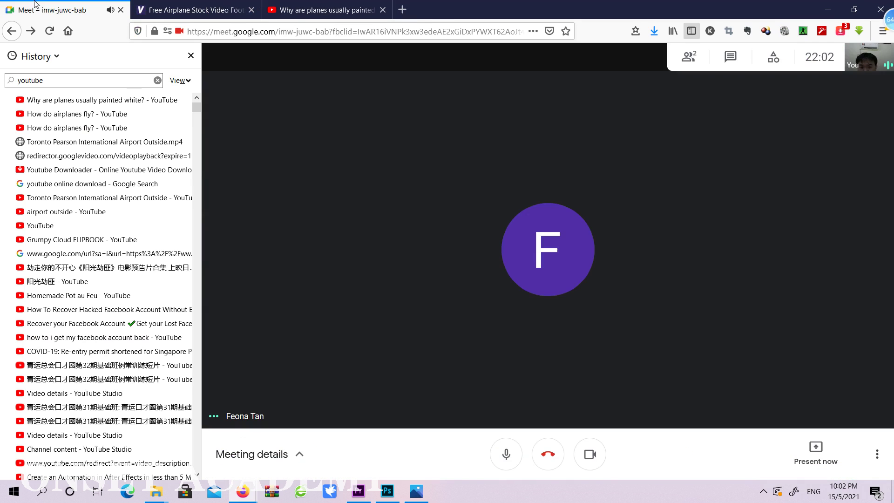
click(831, 458)
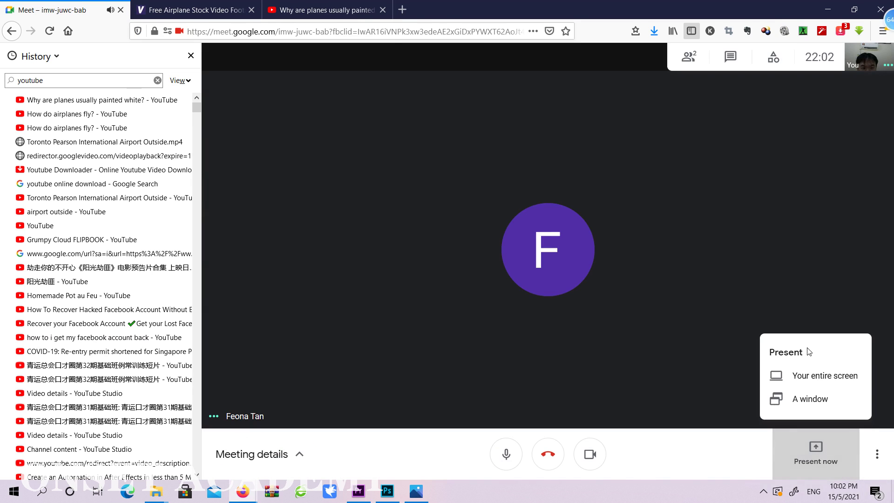
click(818, 384)
click(351, 81)
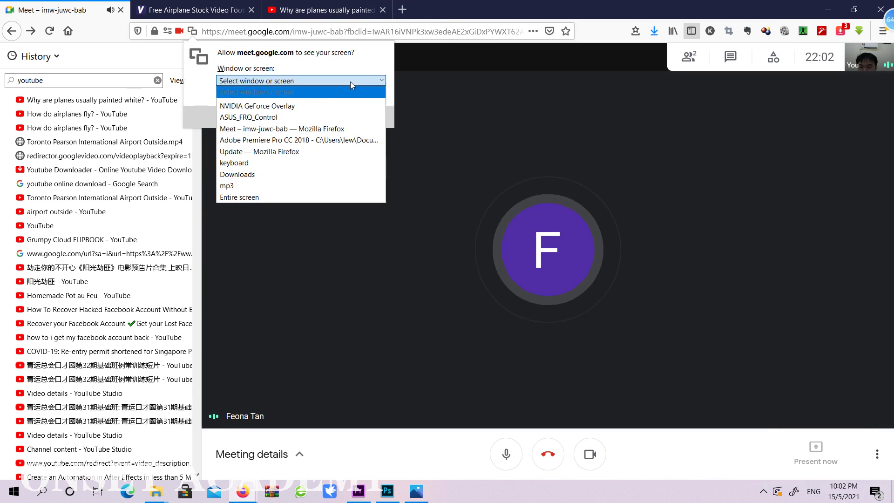
click(264, 196)
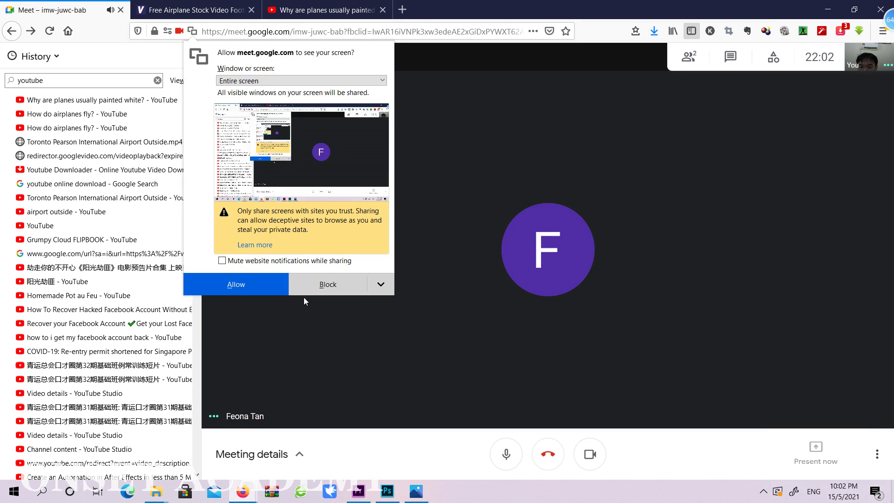
click(258, 286)
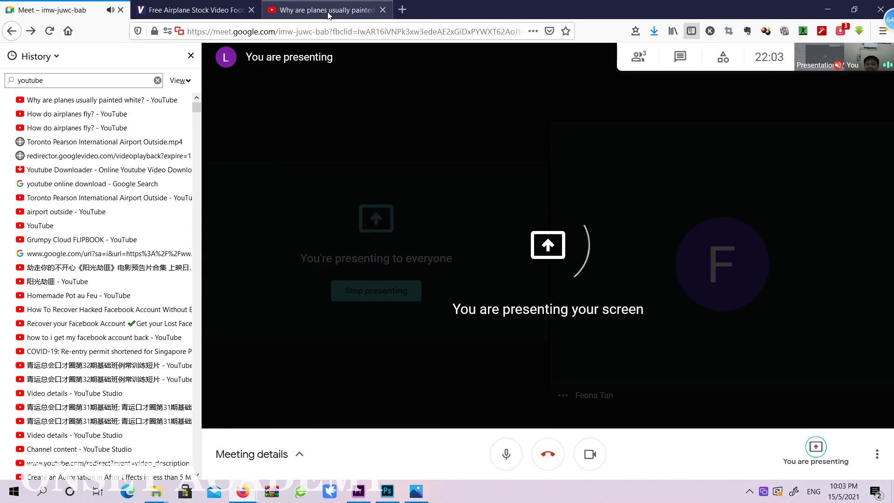
Step: Return to the Videezy "airplane" results, look through the rest of page 2 and open page 3
click(328, 10)
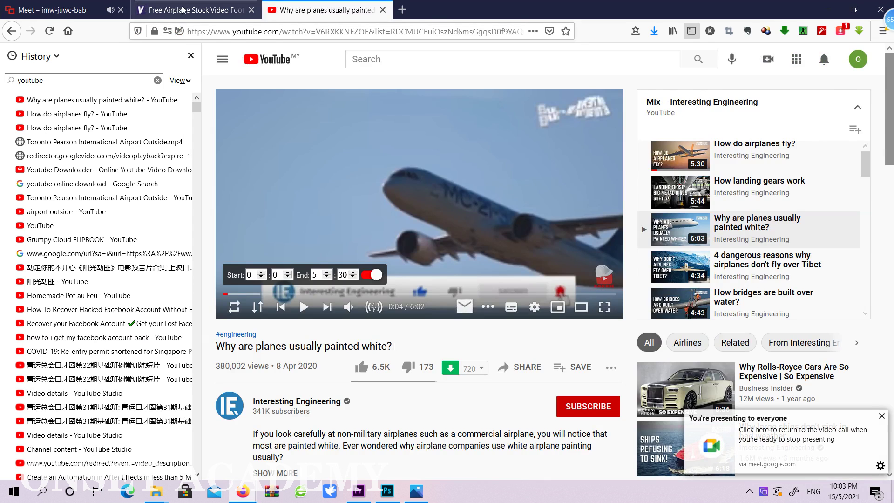
click(195, 10)
scroll(584, 215, down, 5)
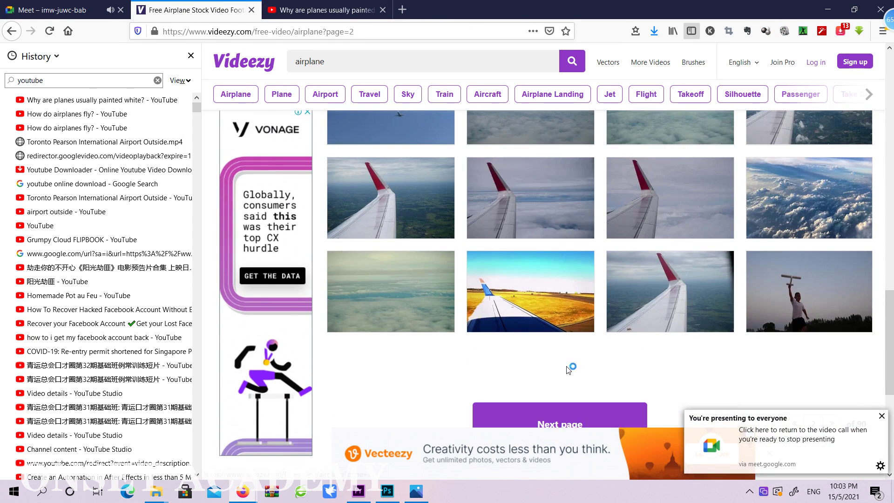
scroll(717, 245, down, 4)
scroll(664, 240, down, 2)
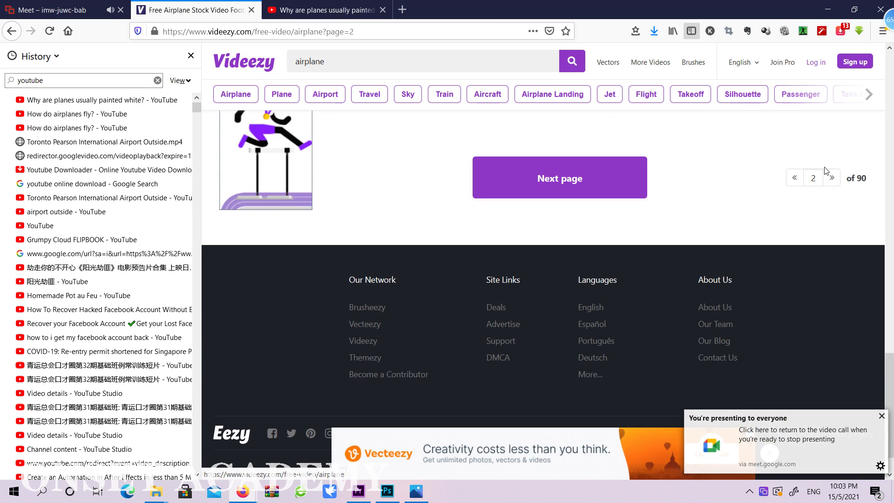
click(830, 182)
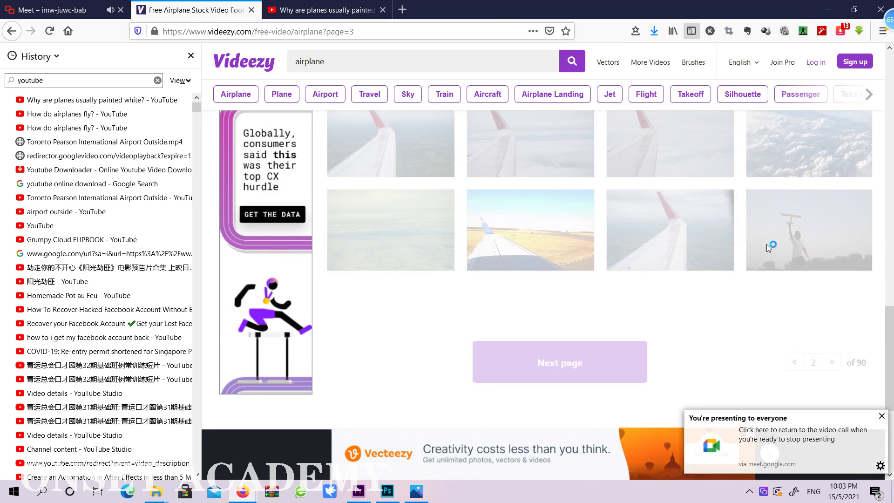
Step: Look through page 3 of the "airplane" clips on Videezy for usable airplane and airport footage
scroll(769, 250, down, 7)
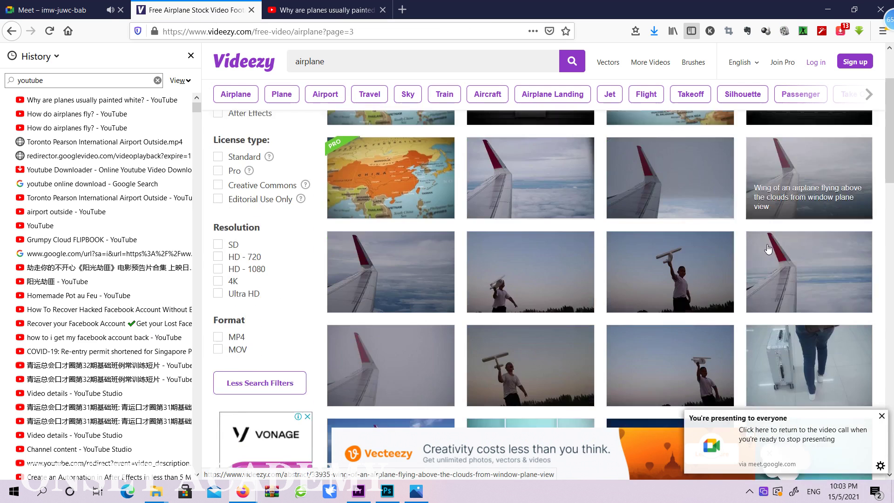
scroll(768, 249, down, 4)
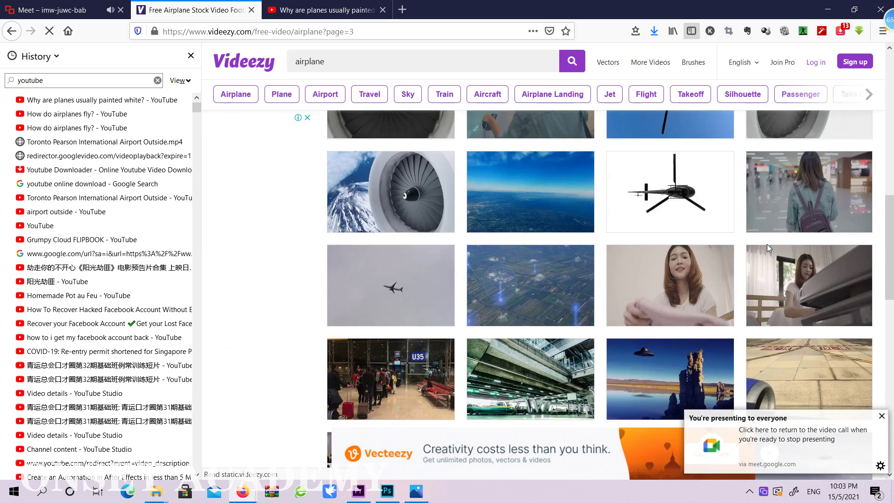
scroll(768, 249, down, 2)
scroll(768, 249, down, 3)
scroll(768, 243, up, 7)
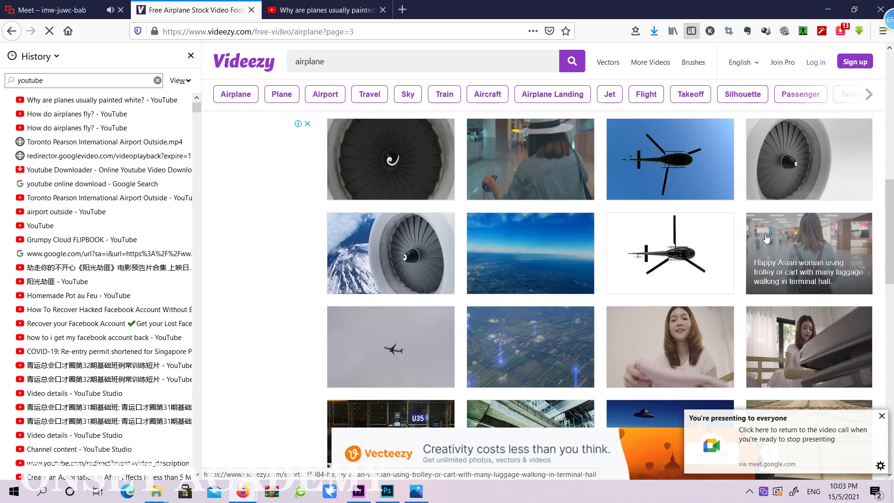
scroll(767, 238, up, 1)
scroll(765, 237, down, 5)
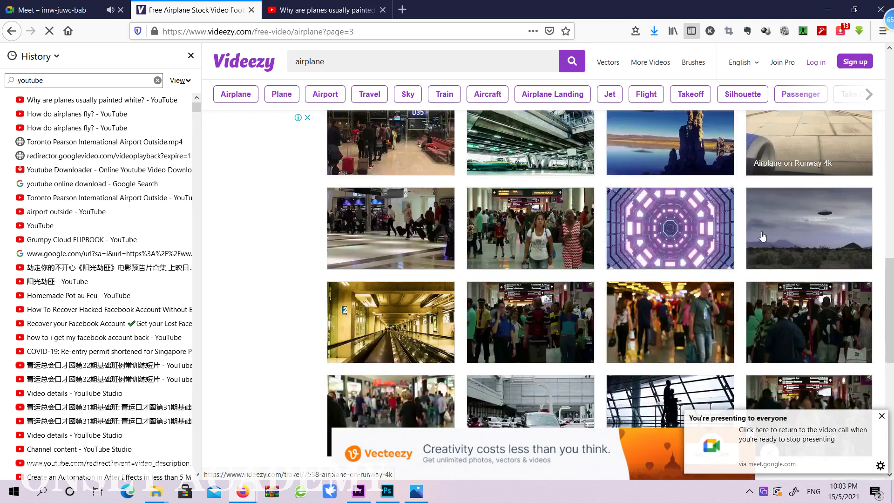
scroll(764, 233, up, 7)
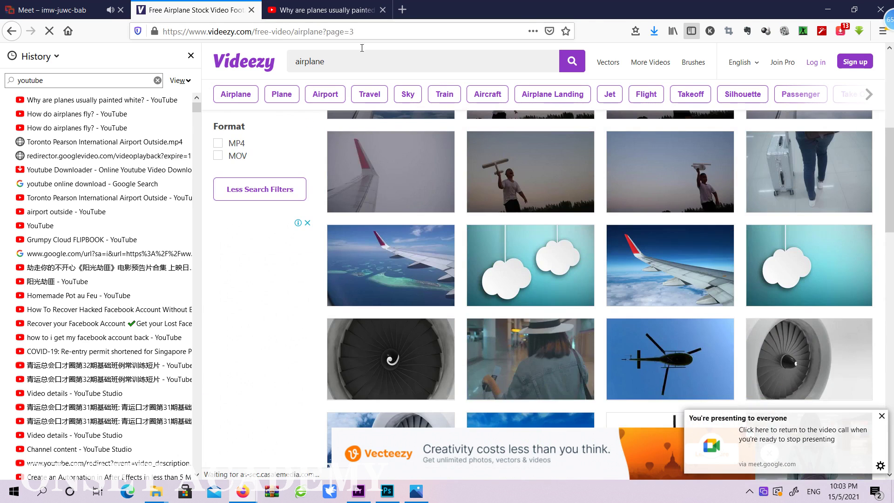
Step: Search Google for "airplane flying footage" in a new browser tab
click(403, 9)
click(279, 35)
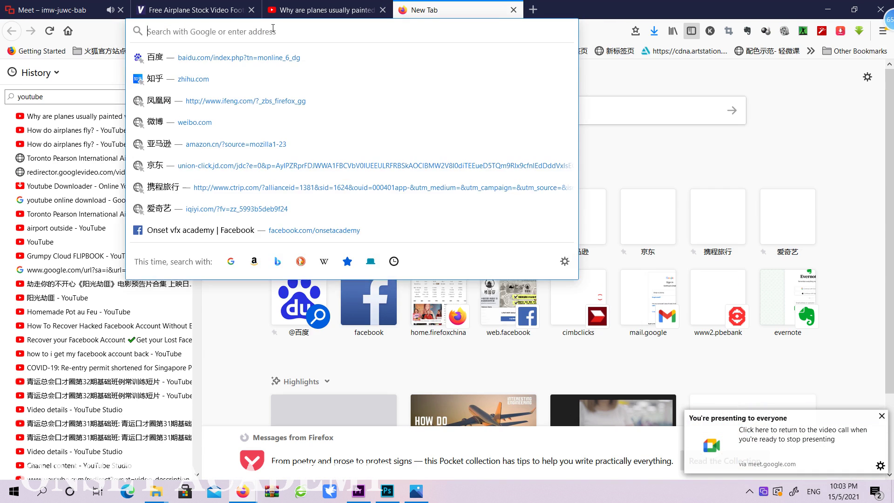
text(air p)
key(BackSpace)
key(BackSpace)
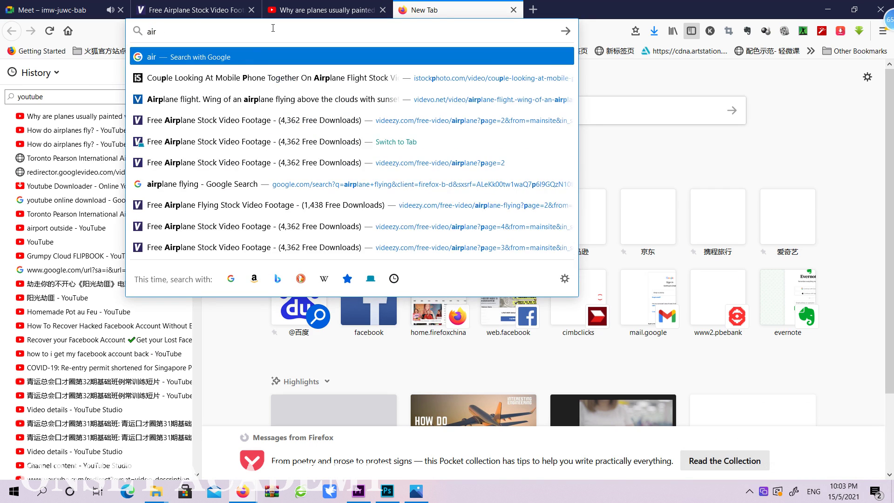
text(plane )
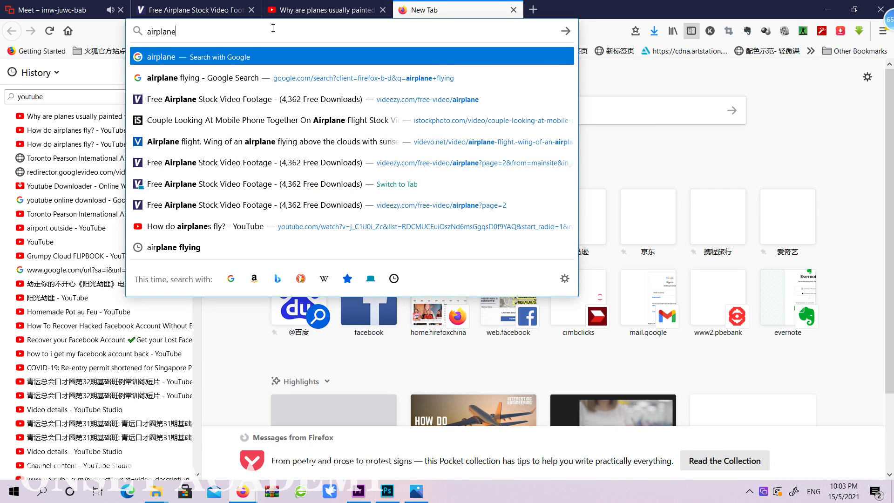
text(flying)
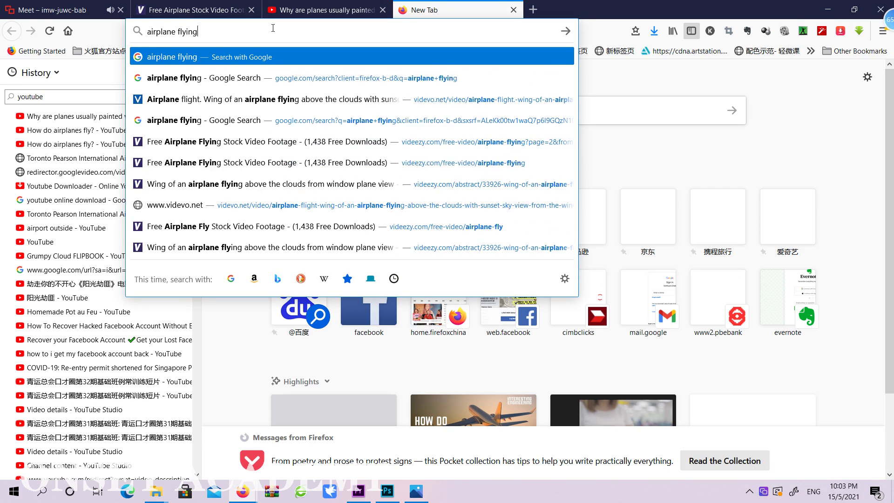
text( f)
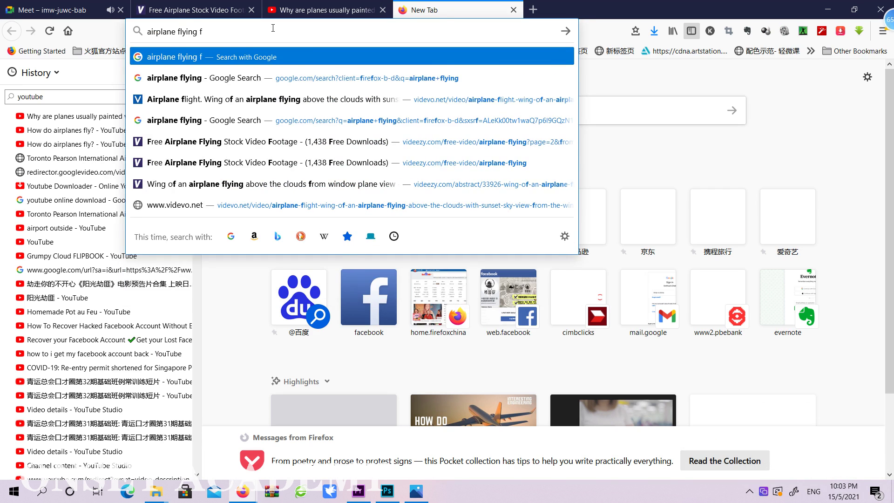
text(ootage)
key(Return)
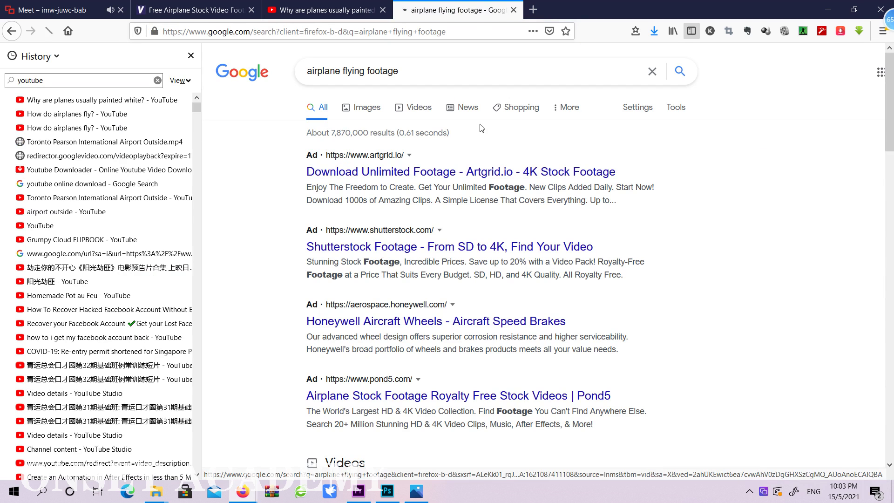
Step: Limit the Google results to videos, look through them and open the Videvo clip "EK Boeing 777 Landing"
click(414, 107)
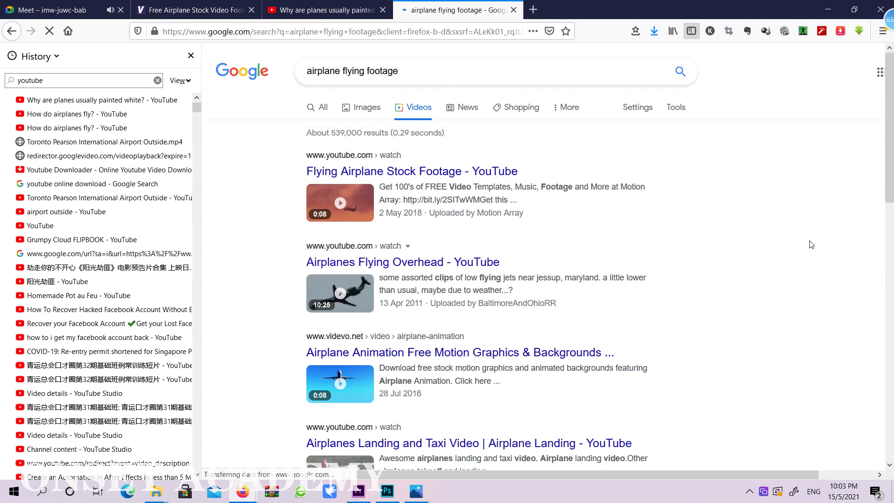
scroll(803, 241, down, 5)
scroll(802, 241, down, 5)
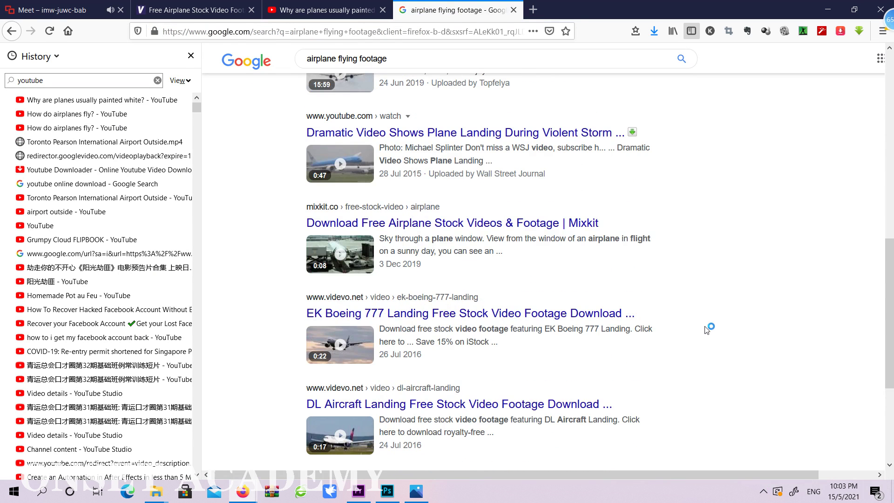
scroll(707, 329, down, 3)
scroll(707, 330, up, 3)
click(495, 313)
scroll(780, 262, down, 4)
scroll(780, 240, up, 1)
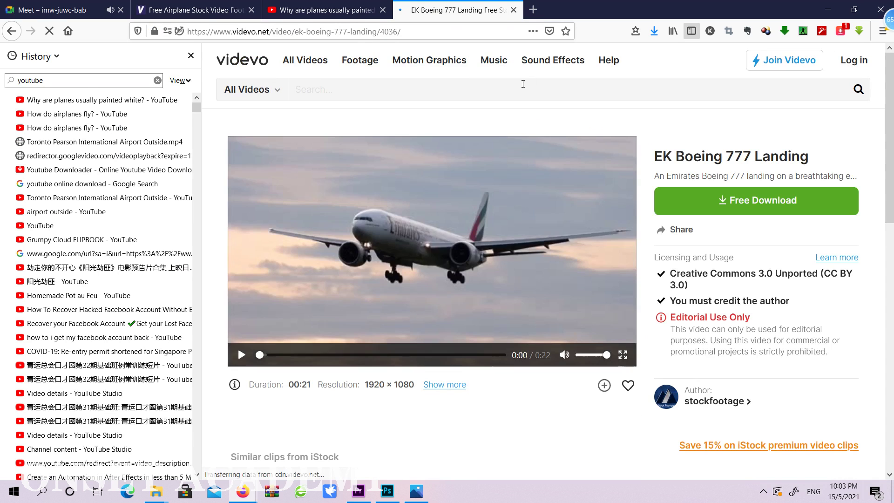
Step: Play the start of "EK Boeing 777 Landing" and preview the similar iStock clips of flying airplanes
click(241, 356)
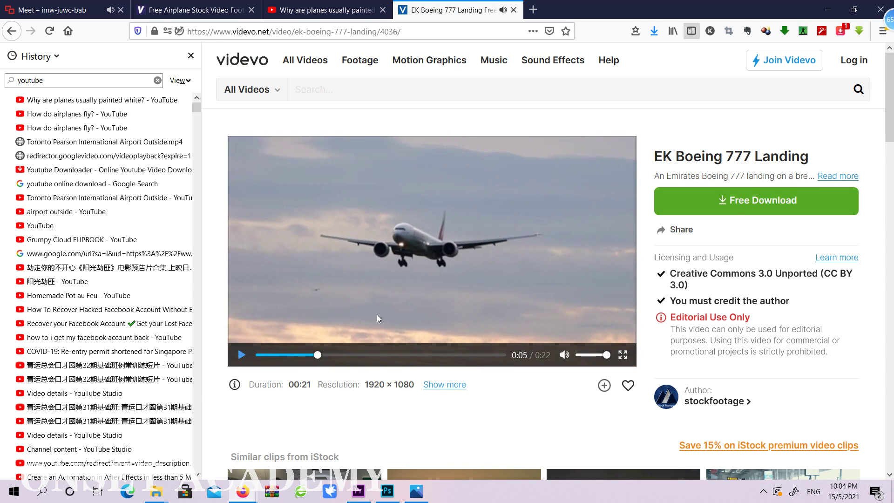
scroll(677, 281, down, 4)
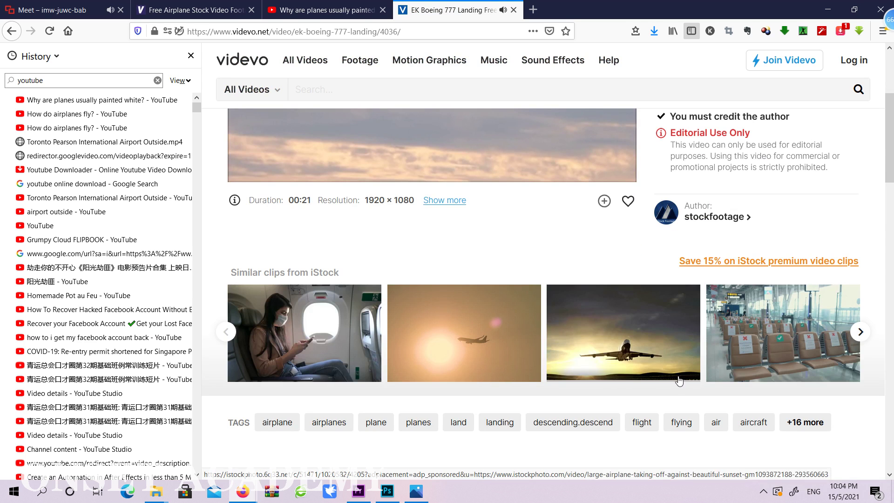
mouse_move(637, 332)
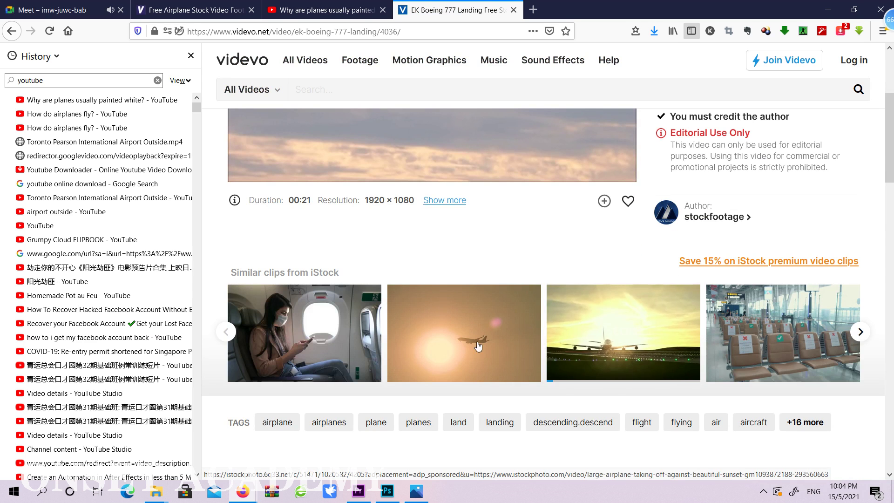
mouse_move(490, 320)
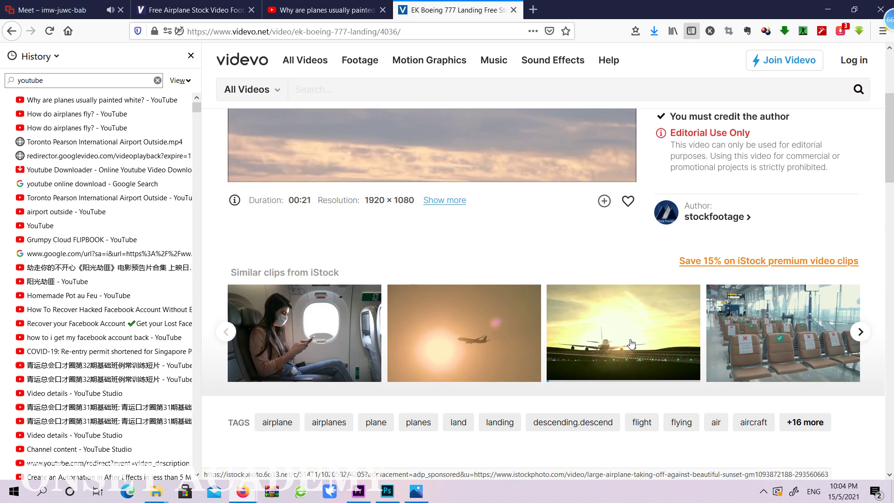
scroll(631, 345, up, 3)
scroll(632, 344, up, 2)
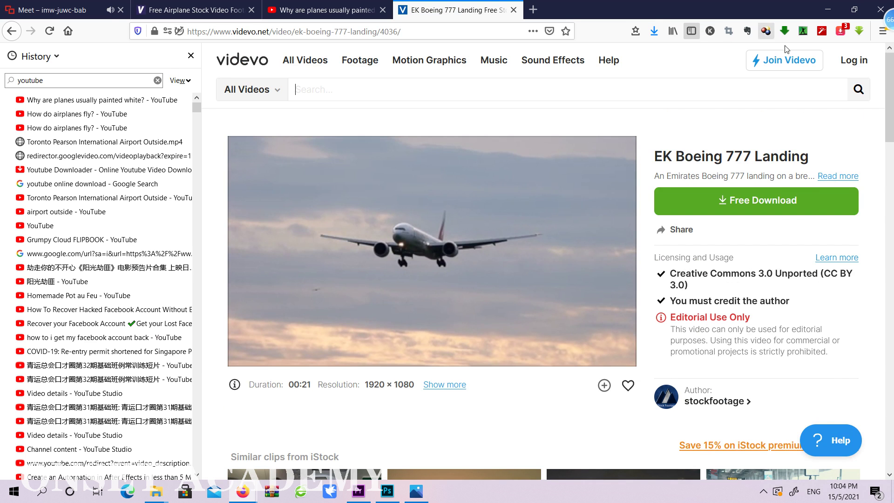
Step: Download the 1.63MB mp4 version of "EK Boeing 777 Landing" with the browser's video downloader extension
click(786, 31)
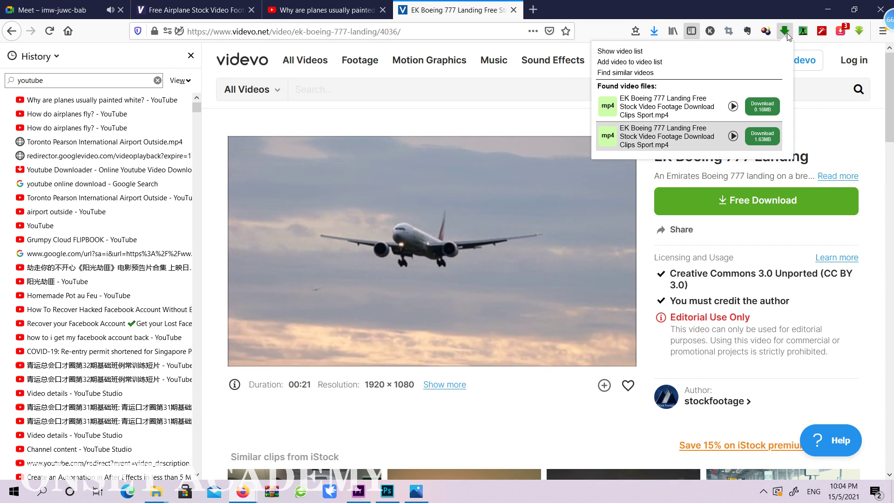
click(762, 136)
click(467, 292)
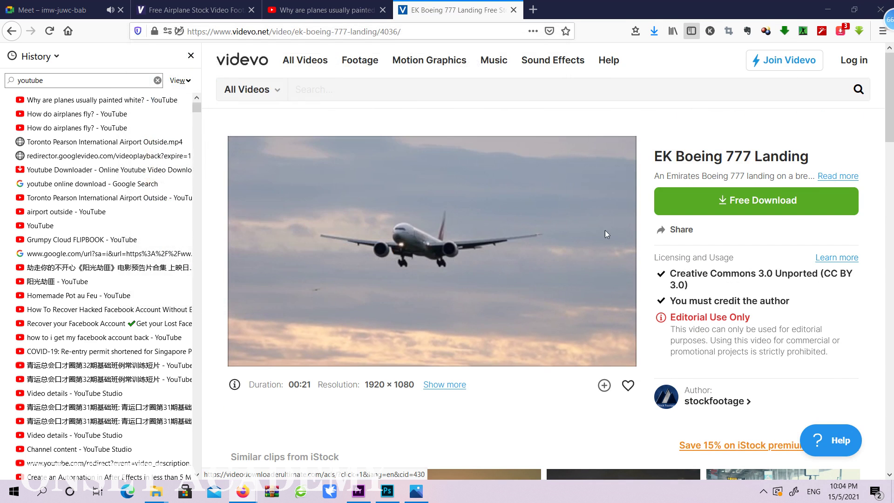
Step: Search Videvo for "airplane fly" and look through the matching iStock clips that open
click(334, 91)
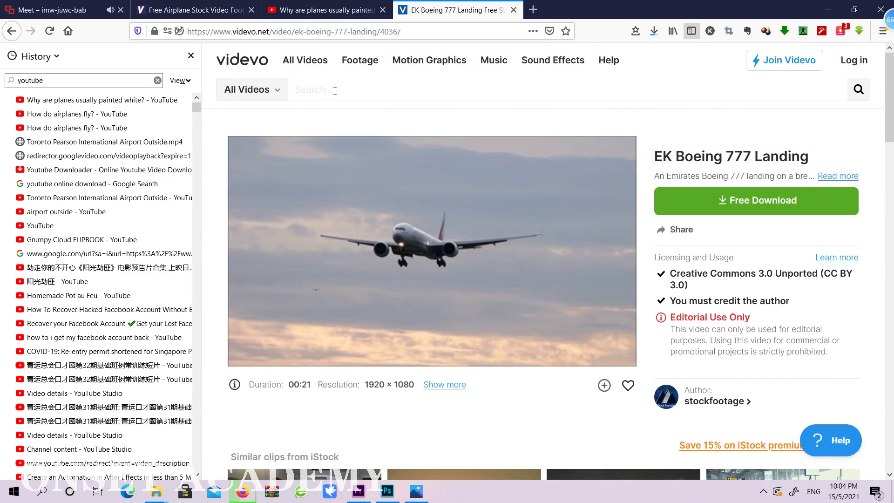
text(airp)
key(BackSpace)
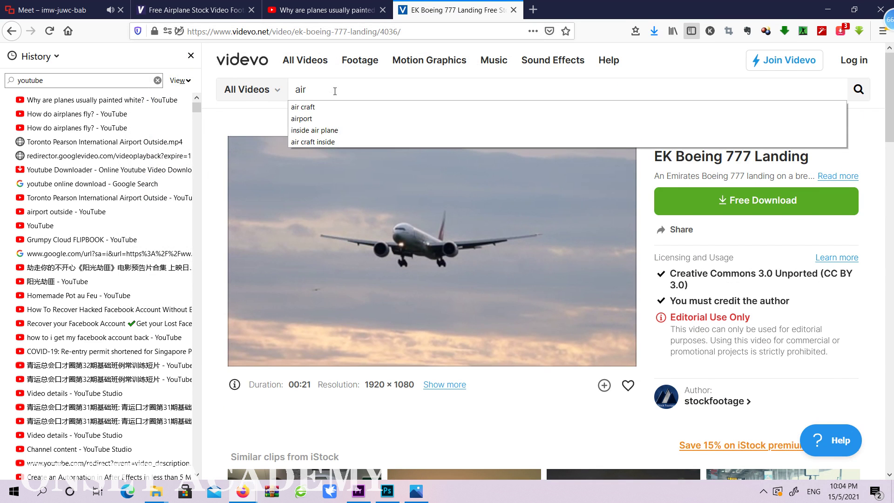
text(plane fly)
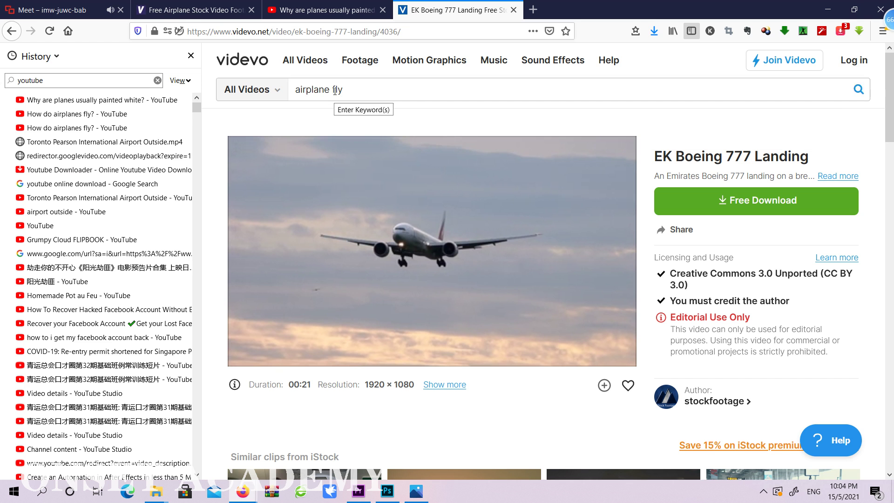
key(Return)
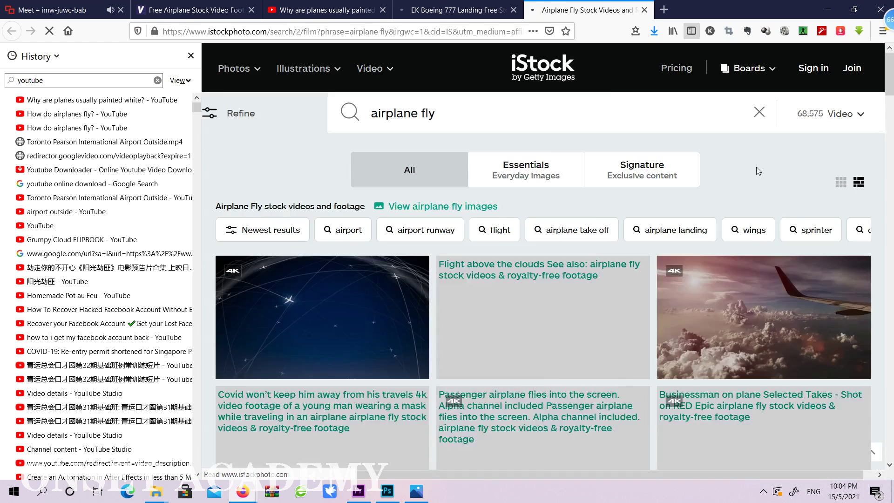
scroll(753, 169, down, 4)
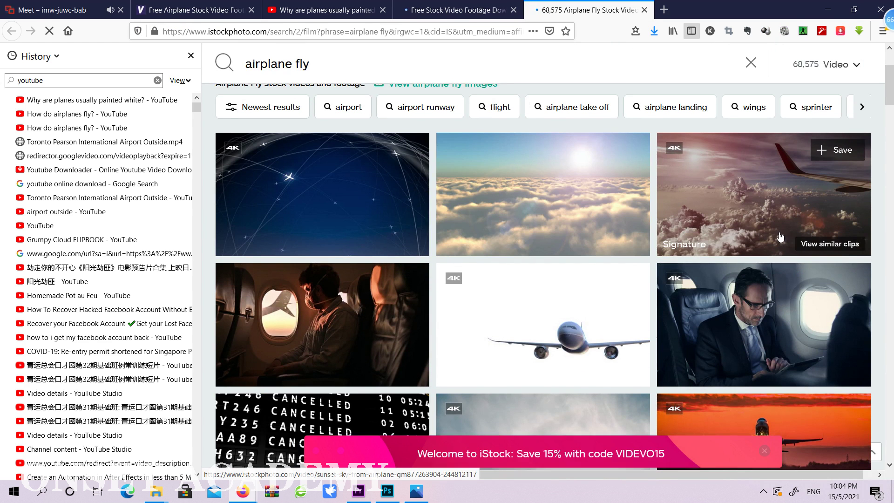
Step: Look through the iStock "airplane fly" results and open the clip of an airplane against a blue sky
scroll(781, 233, down, 3)
scroll(782, 231, down, 5)
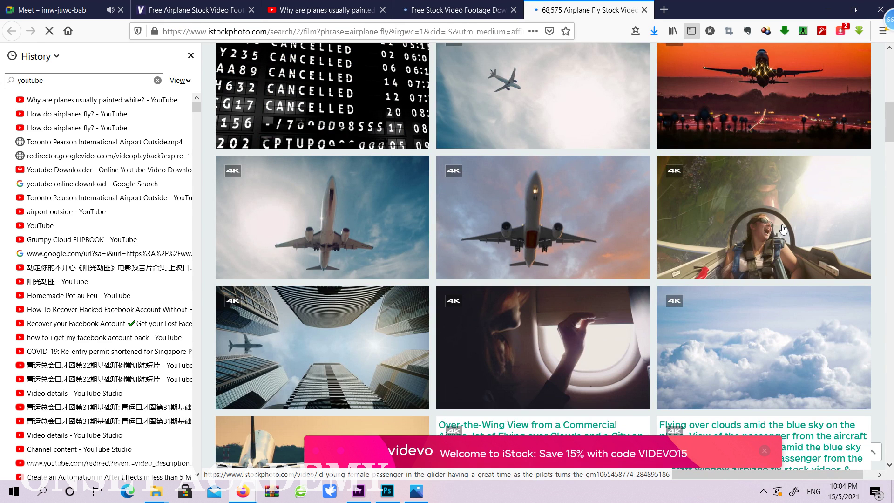
scroll(783, 229, down, 3)
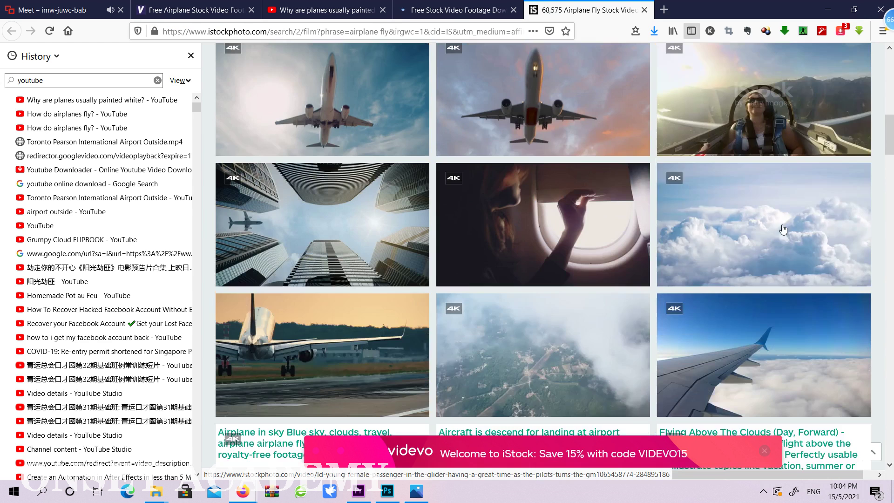
scroll(783, 229, up, 3)
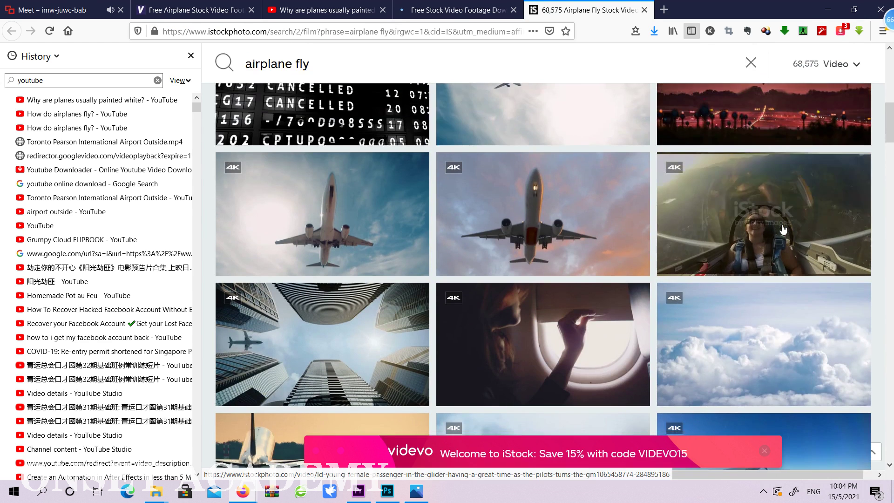
scroll(451, 278, down, 5)
scroll(451, 278, down, 3)
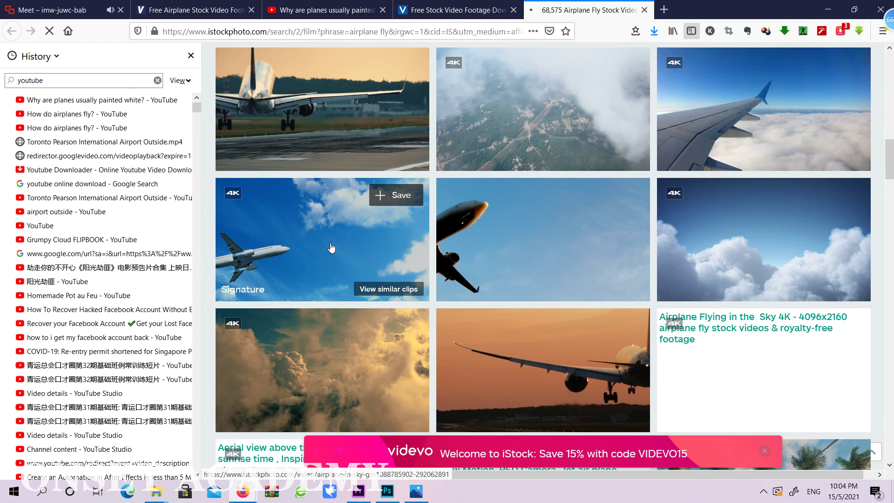
scroll(541, 270, up, 10)
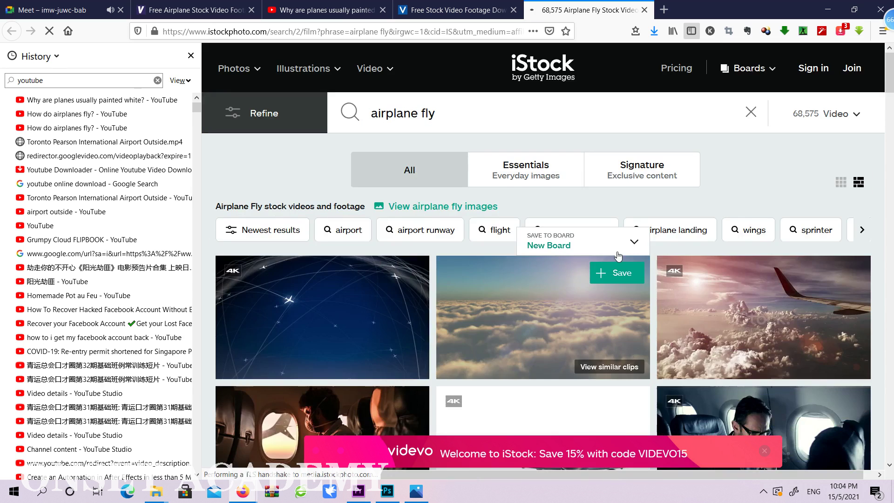
scroll(619, 255, down, 10)
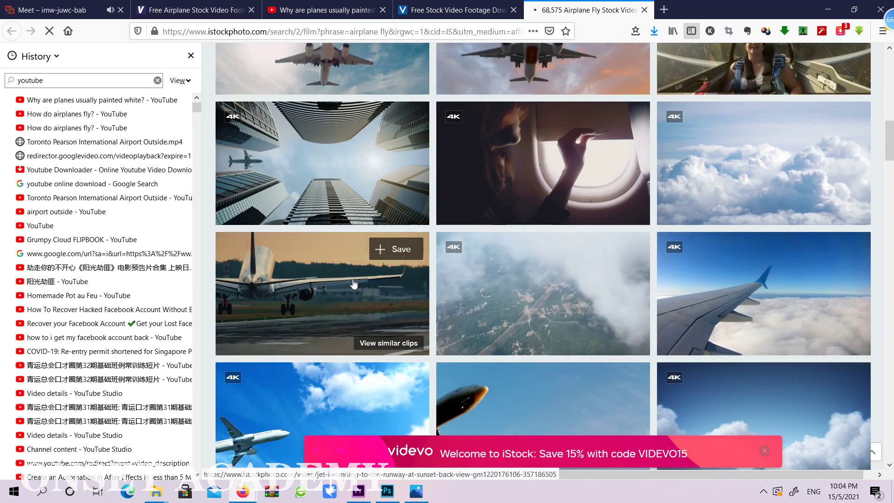
scroll(358, 284, down, 4)
click(357, 287)
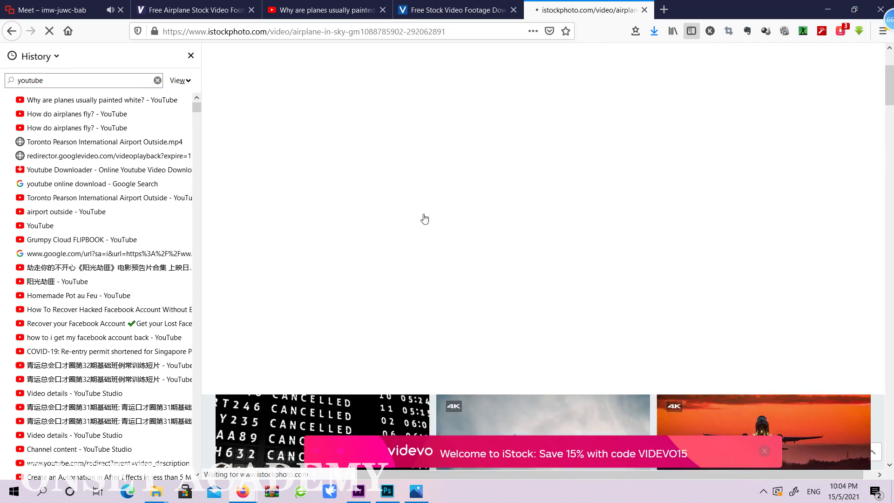
Step: Return to the Videvo "airplane fly" results, look through the clips and open the free "Boeing Aircraft Landing" video
click(449, 7)
scroll(663, 163, down, 4)
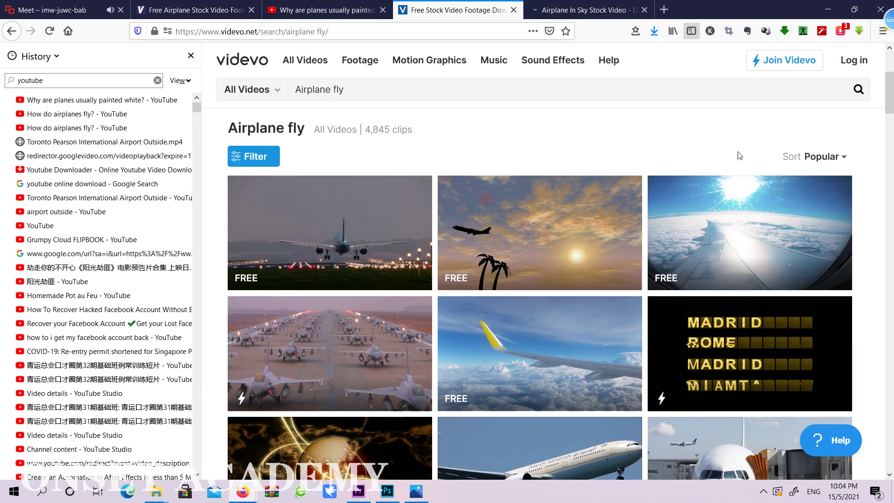
scroll(740, 155, down, 1)
scroll(740, 155, down, 4)
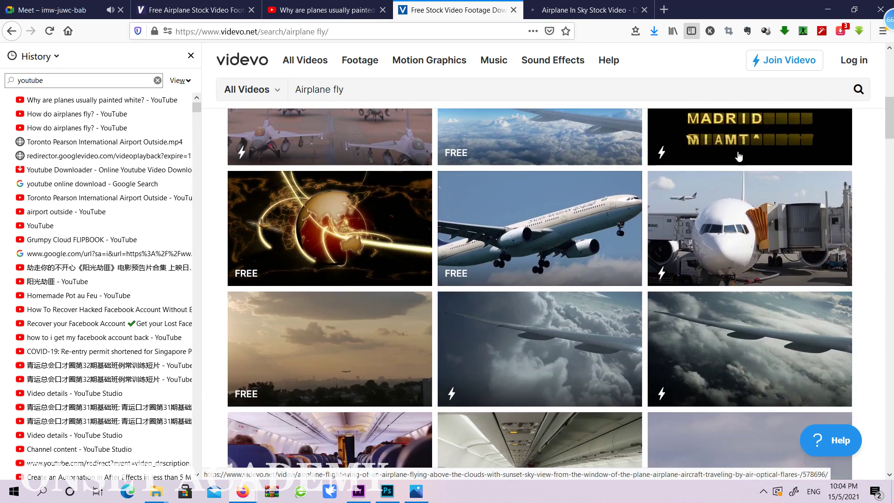
scroll(740, 156, down, 4)
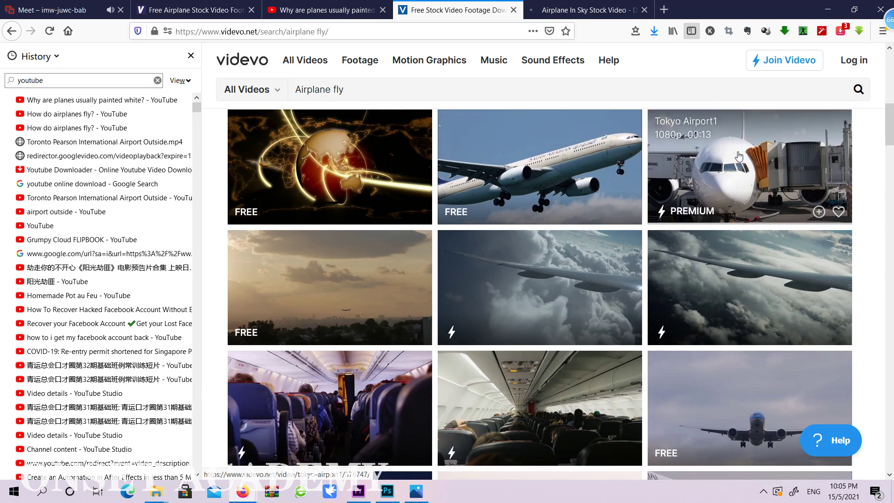
scroll(740, 159, down, 1)
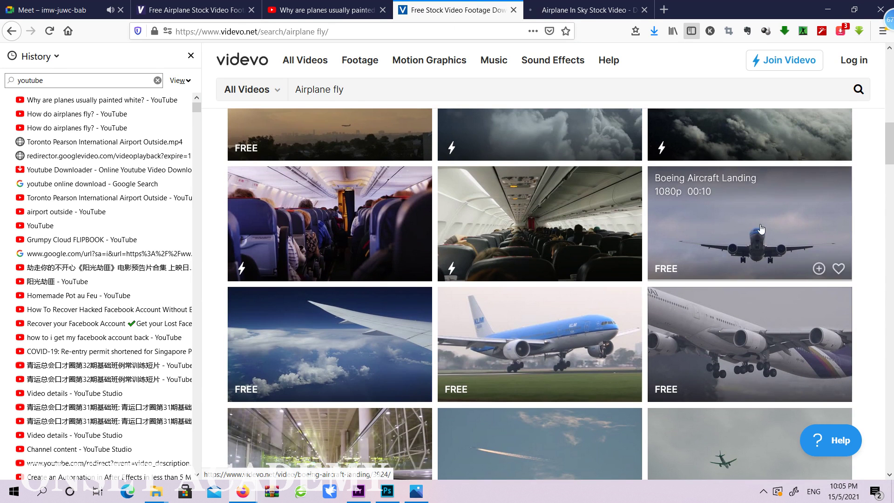
scroll(761, 229, down, 5)
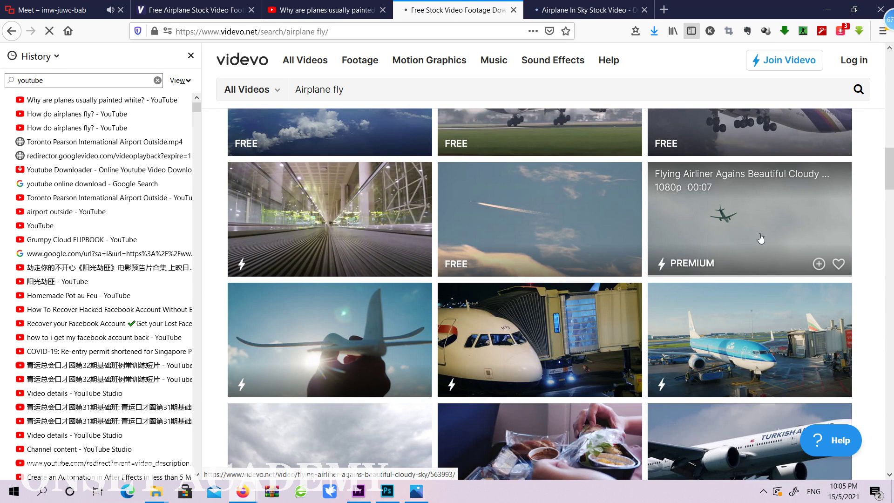
scroll(701, 229, down, 1)
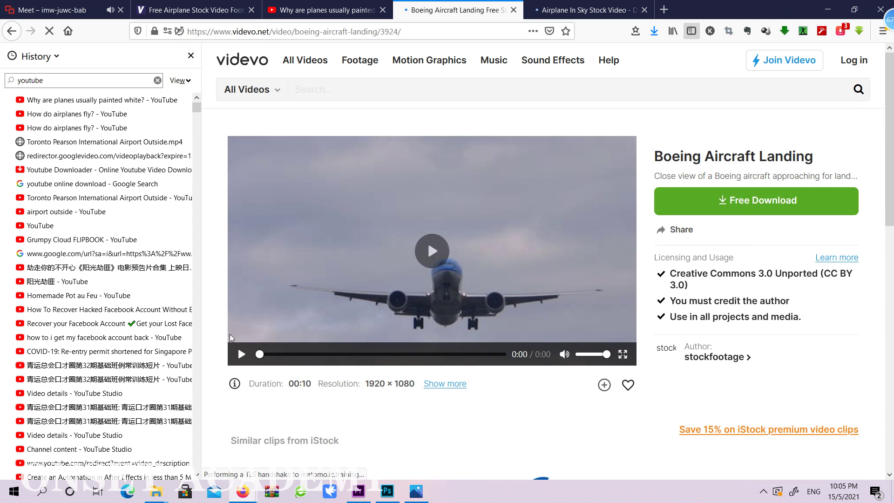
Step: Play the start of "Boeing Aircraft Landing" and save its 0.68MB mp4 version to the week12 footage folder using the video downloader extension
click(242, 355)
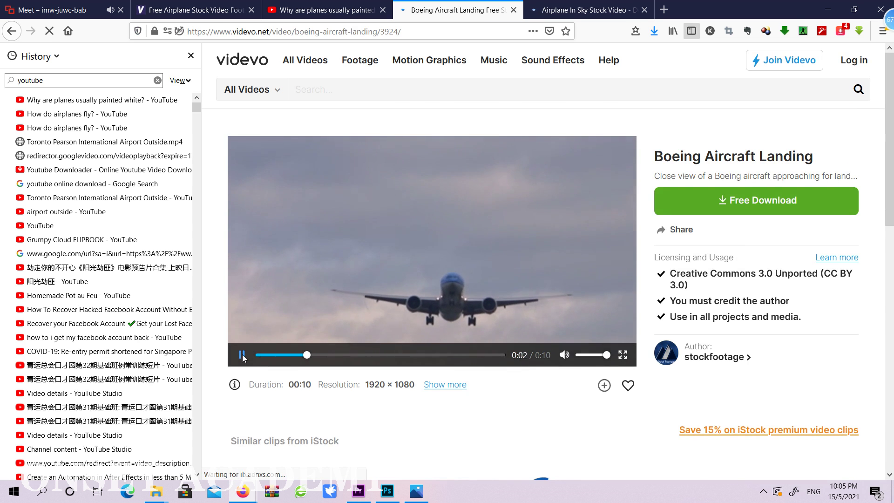
click(654, 30)
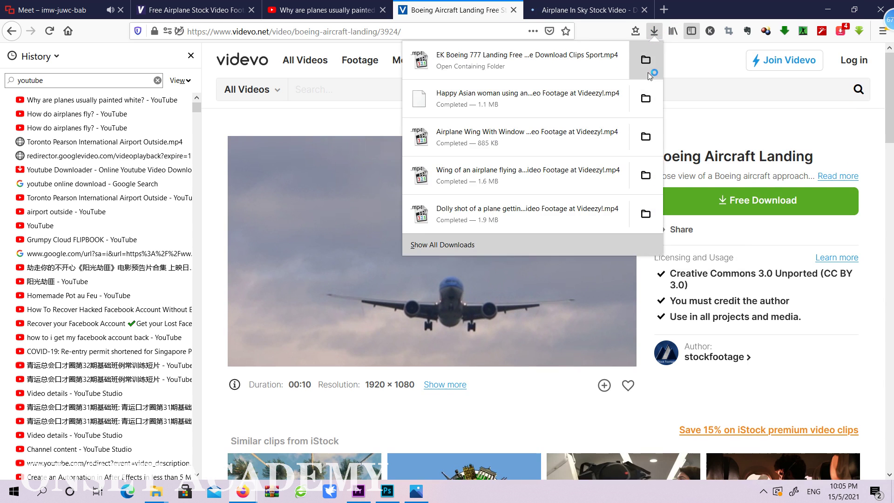
click(784, 31)
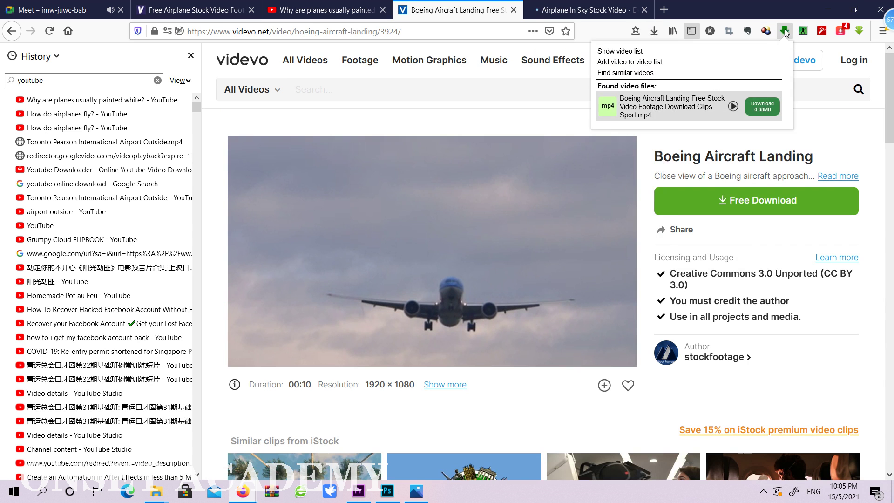
click(764, 108)
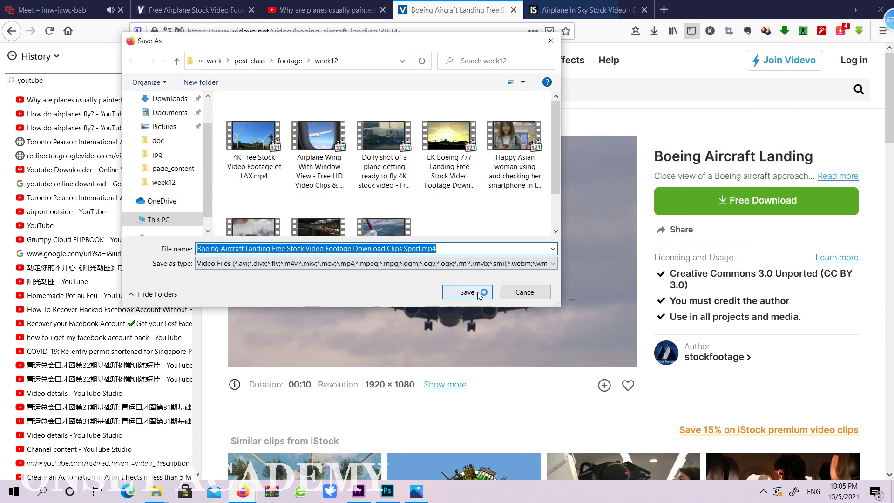
key(Return)
Step: Switch to Premiere Pro and import the Boeing Aircraft Landing clip from the week12 footage folder
click(828, 9)
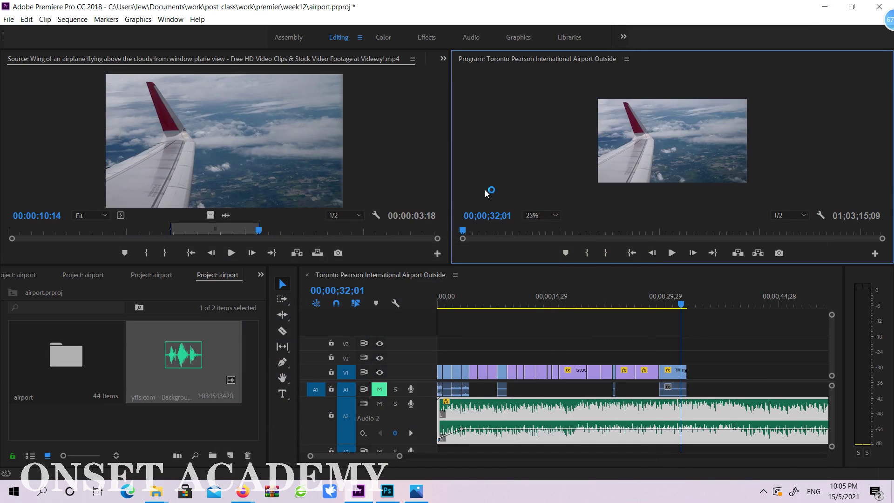
drag(652, 303, 673, 301)
click(146, 426)
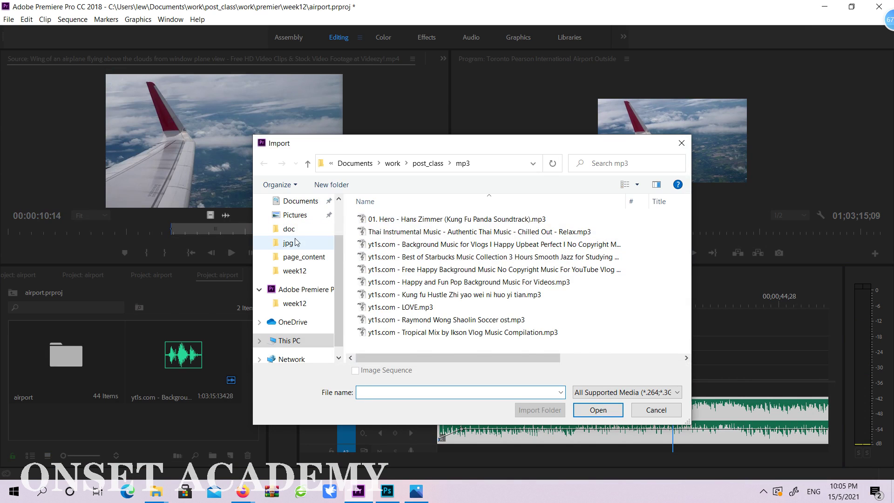
click(295, 271)
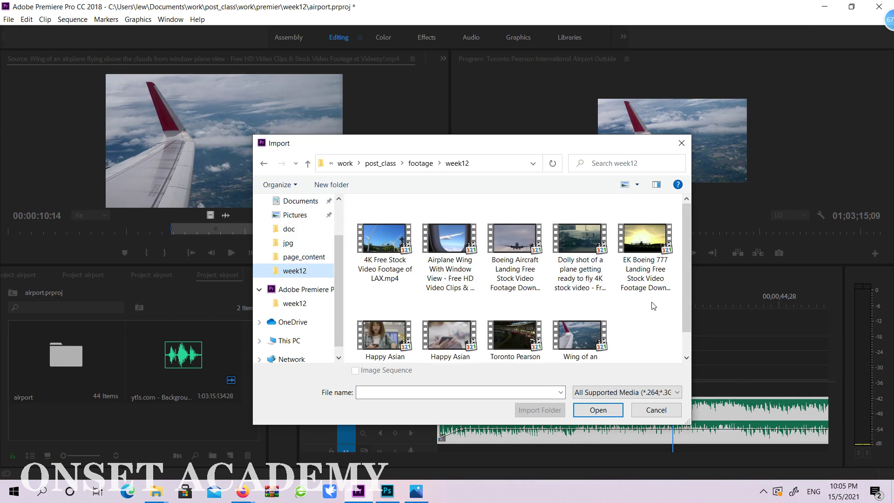
double_click(511, 248)
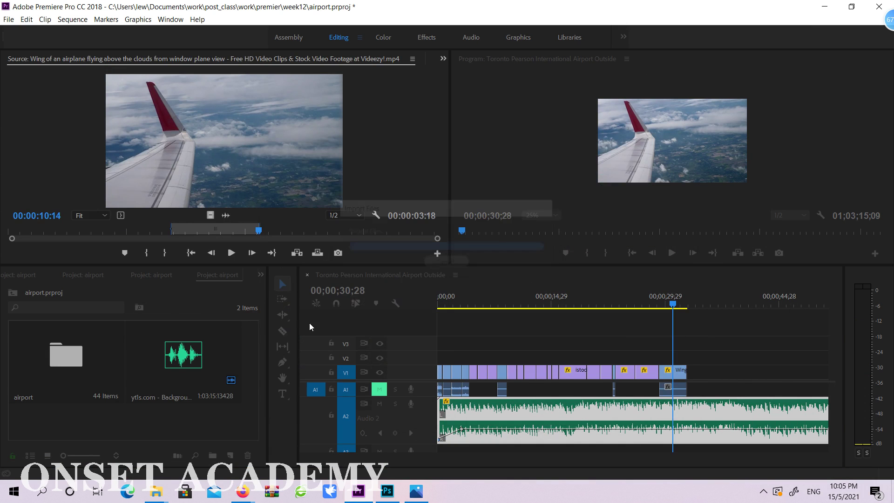
Step: Place the Boeing Aircraft Landing clip on V1 right after the wing clip and scale it up to fill the frame
drag(433, 361, 699, 368)
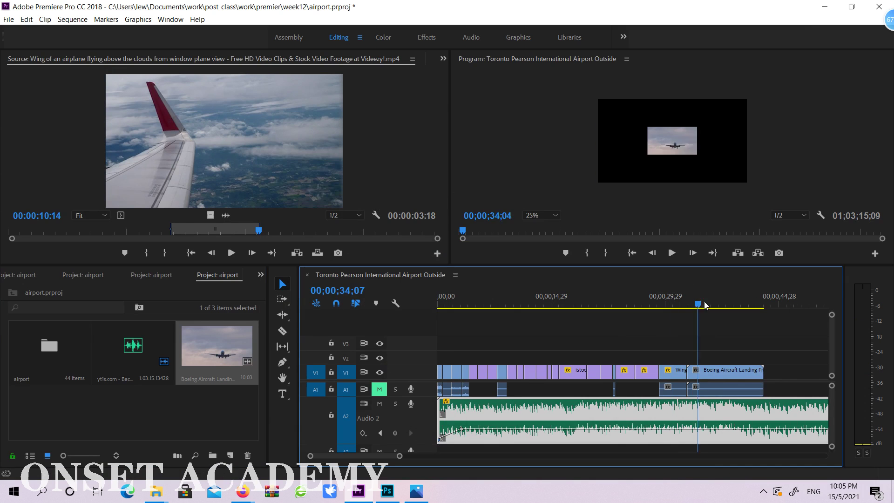
click(675, 148)
drag(649, 123, 592, 97)
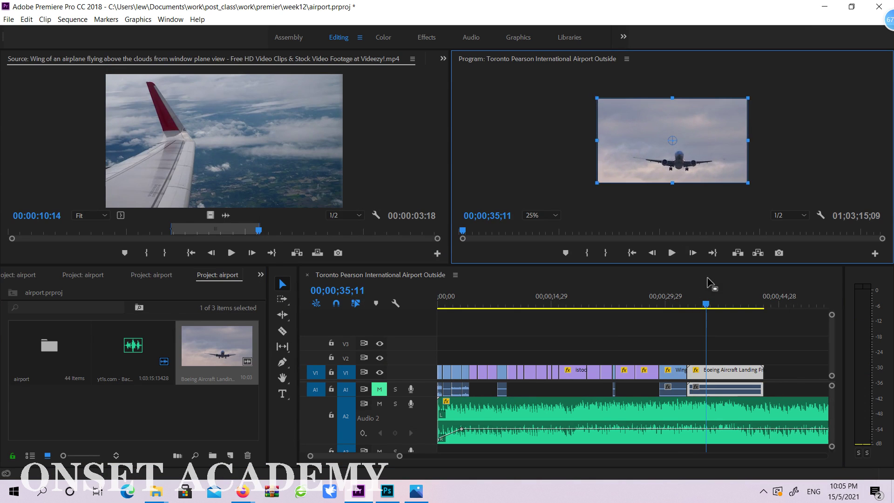
drag(668, 309, 717, 320)
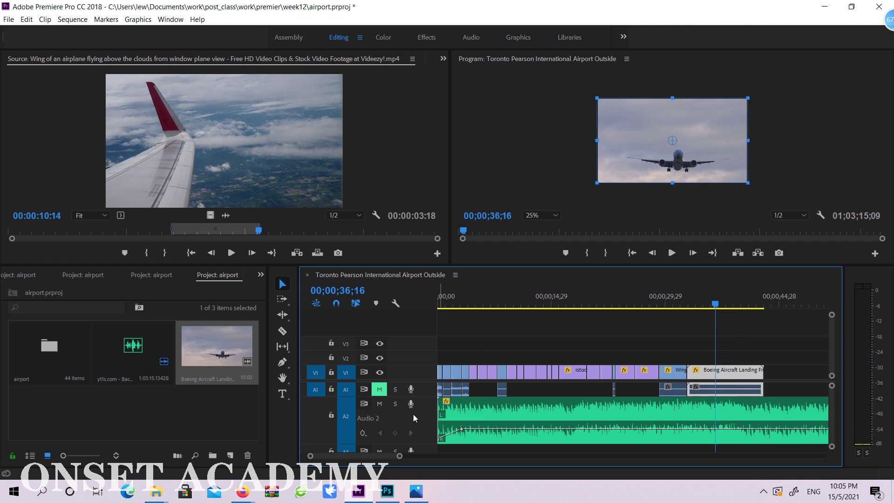
Step: Lock the Audio 2 track and ripple-trim the start of the Boeing Aircraft Landing clip to 00;00;36;09
click(332, 414)
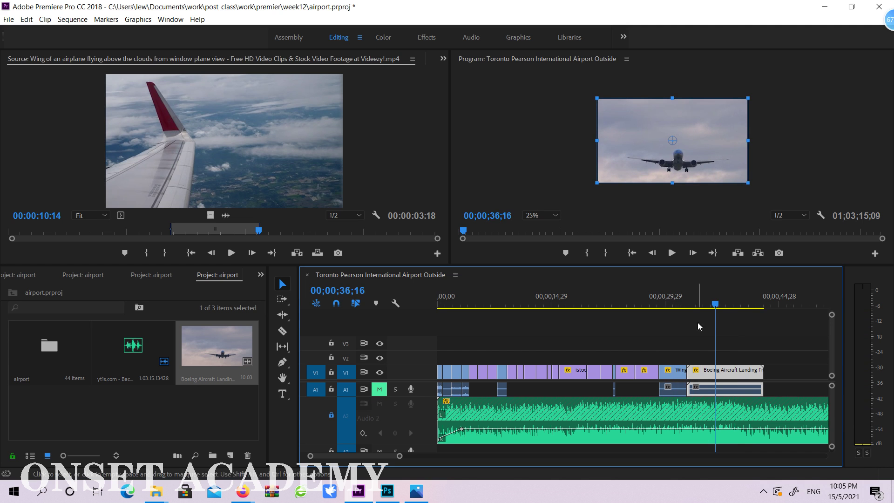
drag(704, 305, 716, 303)
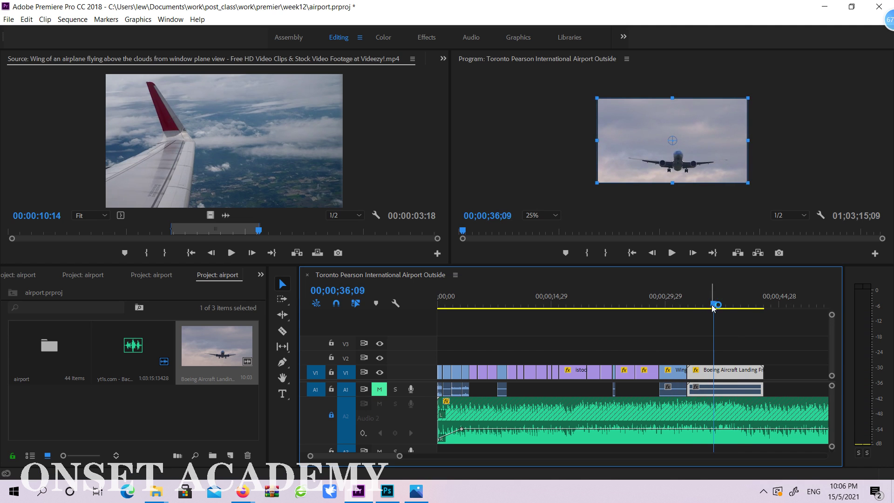
key(w)
key(ctrl+z)
key(ctrl+z)
Step: Play the sequence from the beginning into the trimmed Boeing Aircraft Landing clip to review the edit
click(686, 297)
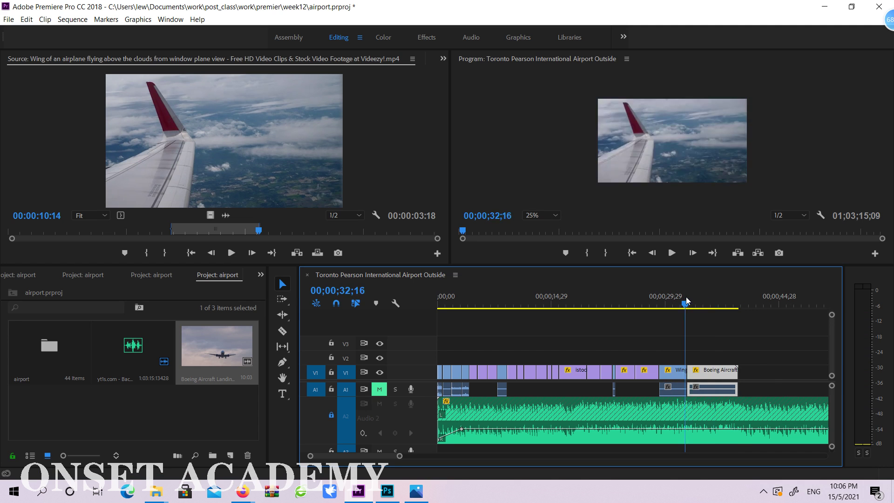
drag(718, 307, 423, 308)
click(639, 307)
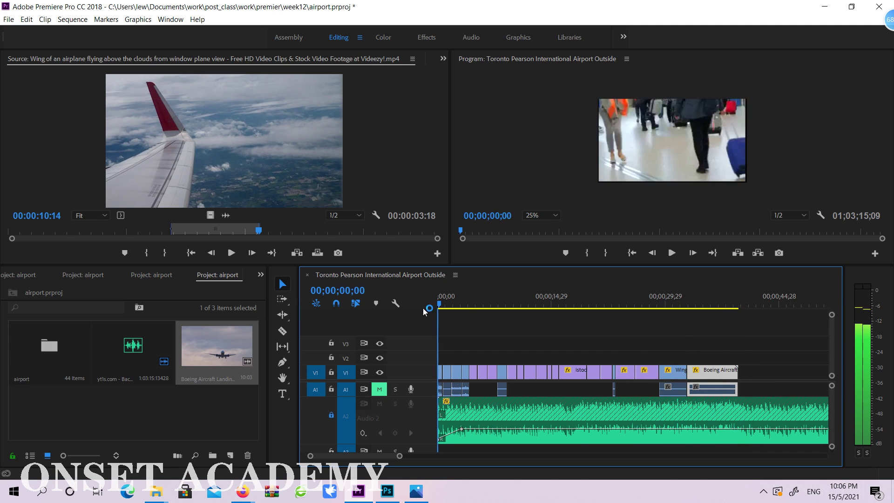
click(672, 252)
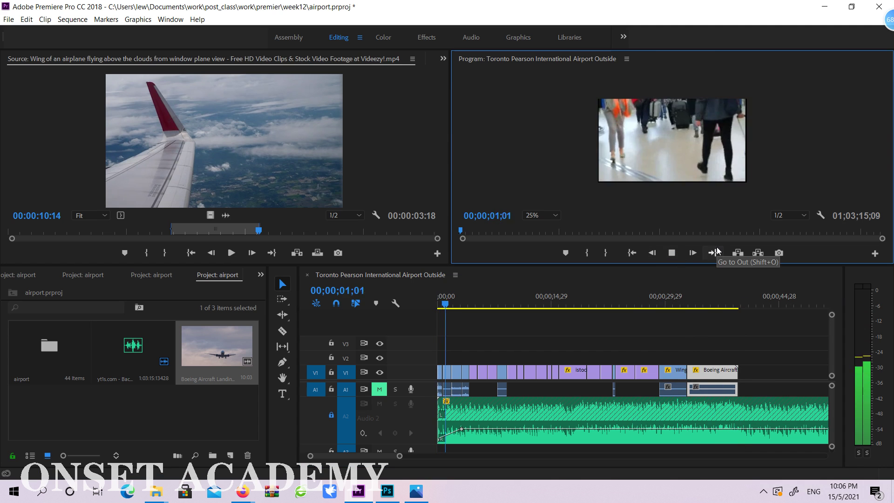
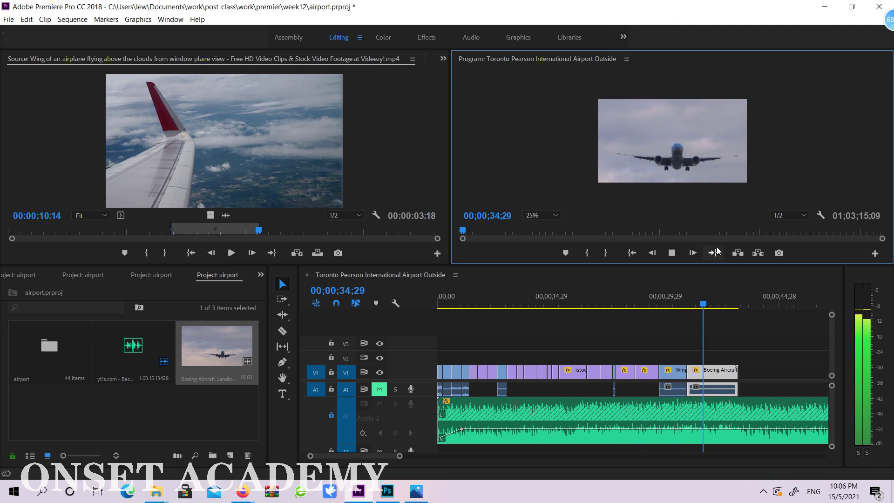
click(672, 253)
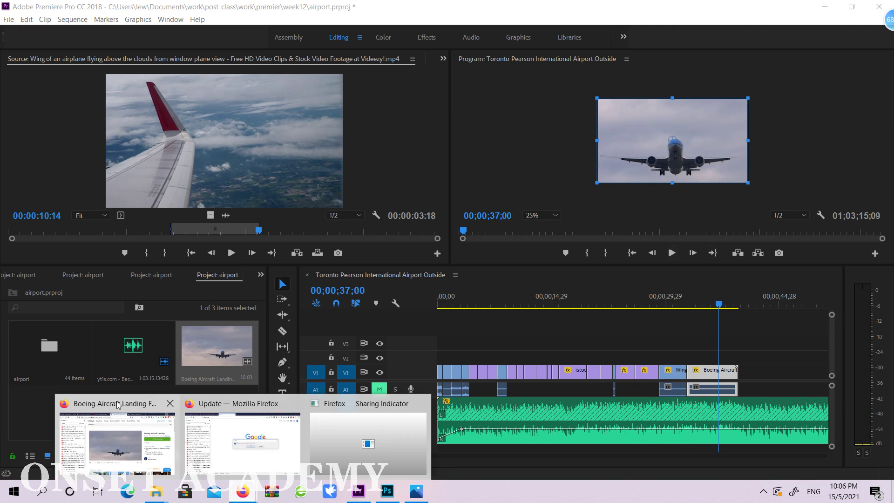
Step: Switch to Firefox, look through the related Videvo clips and bring up the iStock "Airplane in sky" video
click(119, 407)
scroll(656, 260, down, 10)
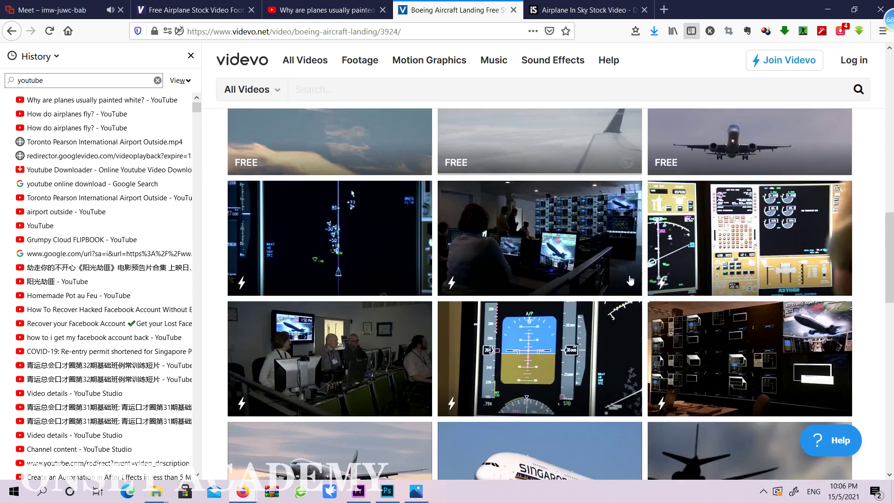
scroll(787, 254, down, 5)
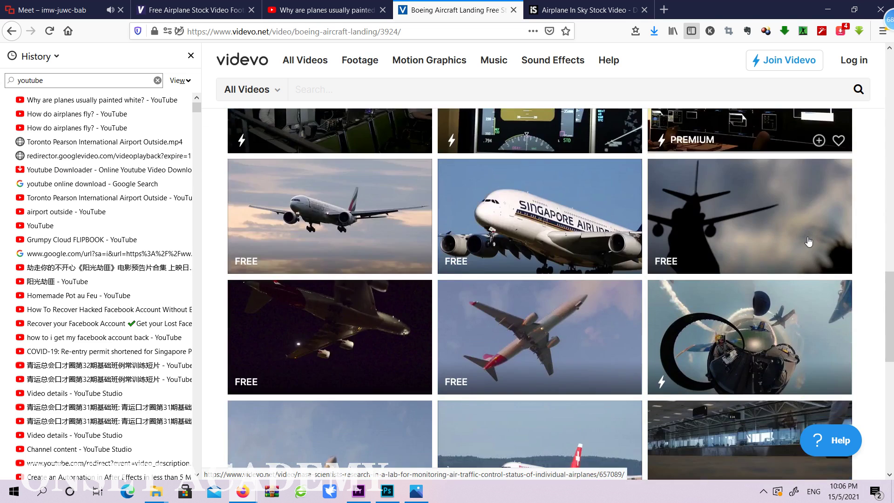
scroll(809, 241, down, 3)
scroll(792, 233, up, 3)
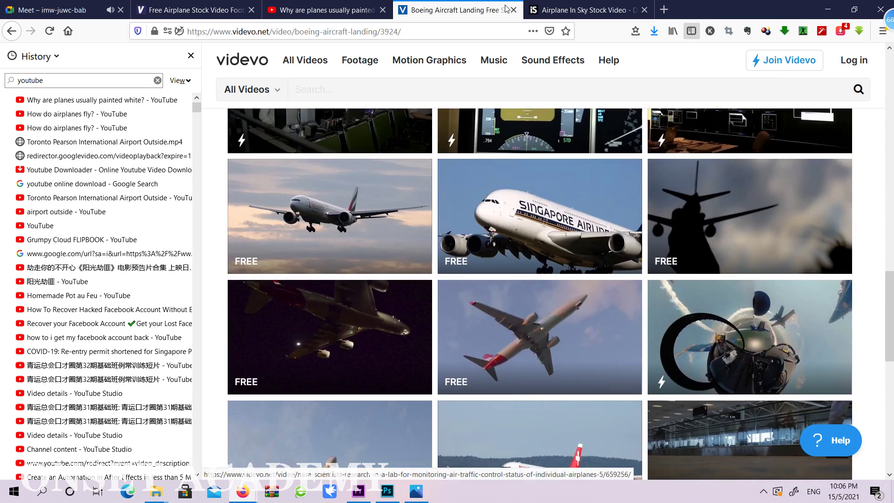
click(583, 10)
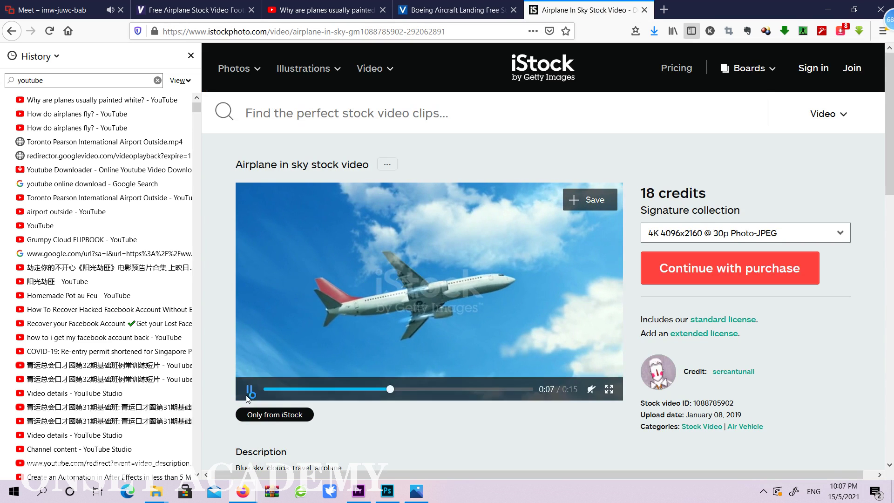
Step: Look over the similar clips on the iStock page and check the browser's recent downloads
scroll(641, 223, down, 10)
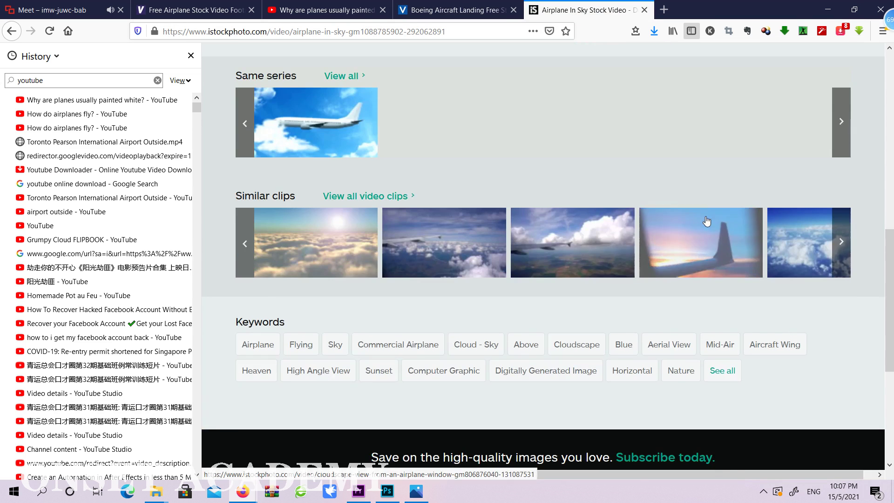
scroll(704, 219, up, 7)
scroll(705, 219, up, 3)
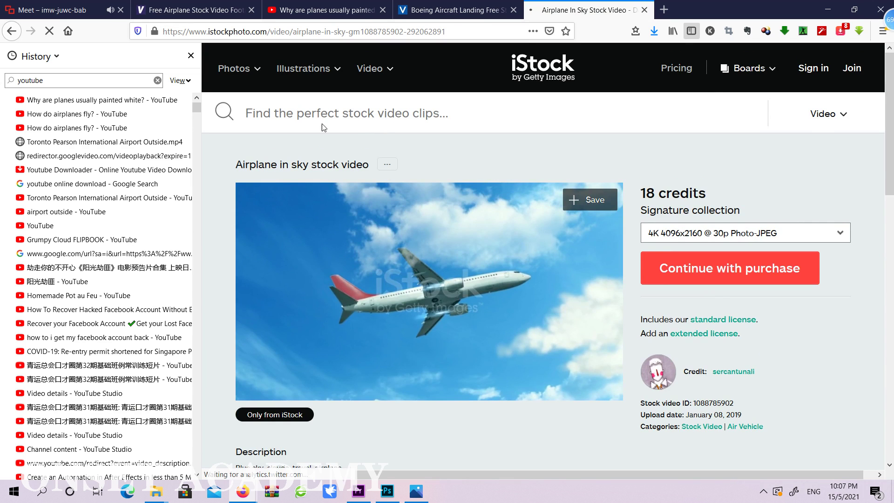
click(654, 31)
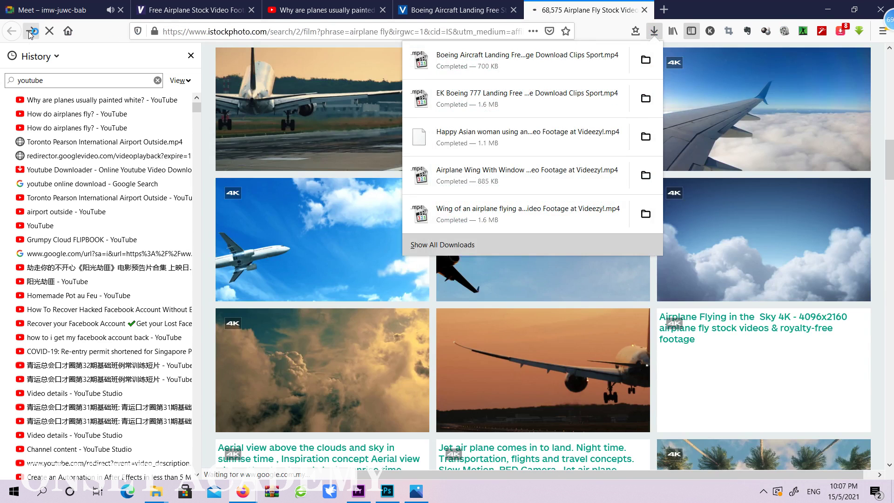
click(30, 31)
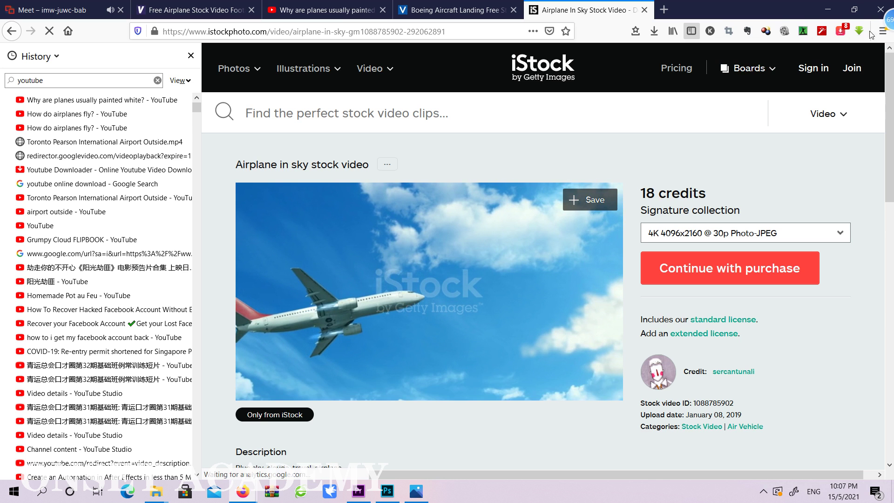
Step: Check the browser's download extensions for a way to save the "Airplane in sky" video and play the preview
click(783, 31)
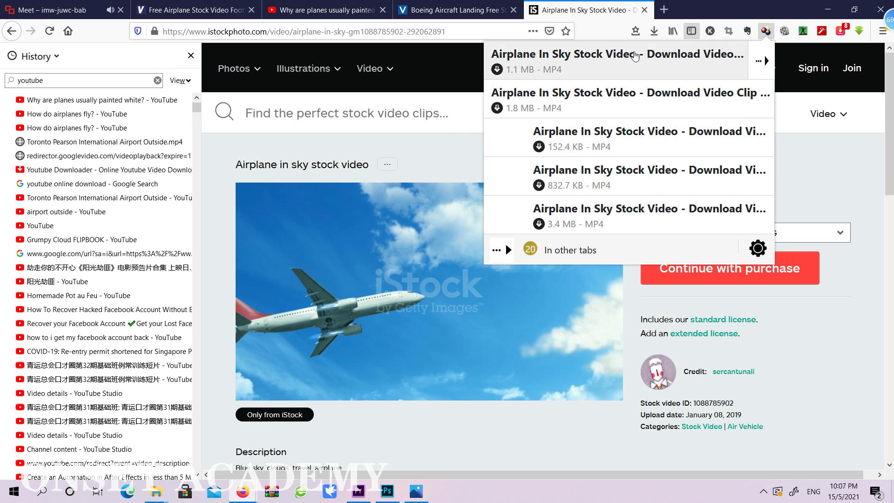
click(653, 31)
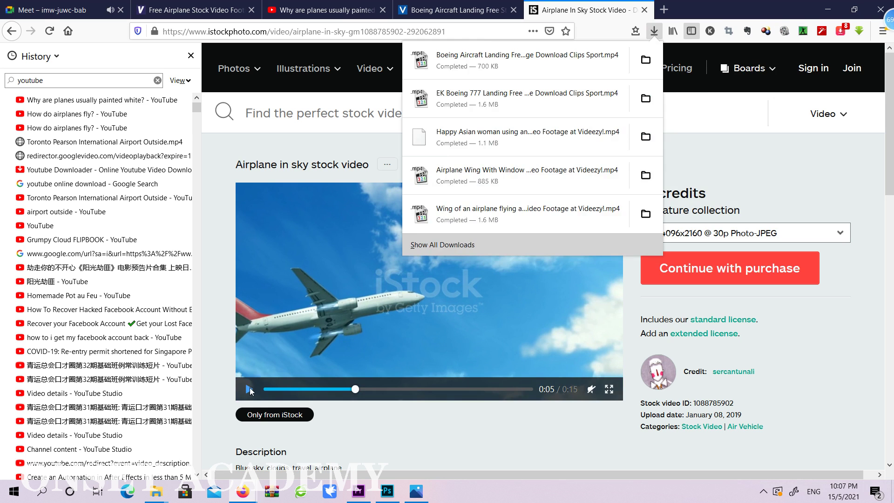
click(275, 395)
click(615, 210)
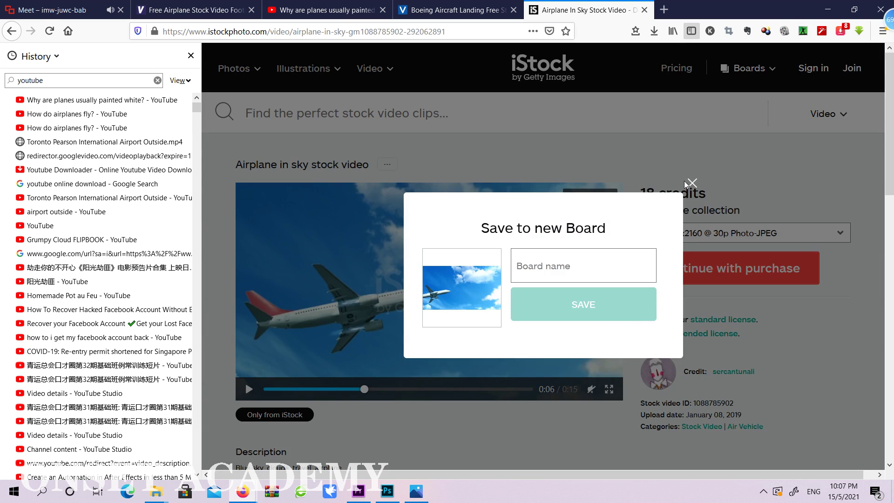
click(691, 183)
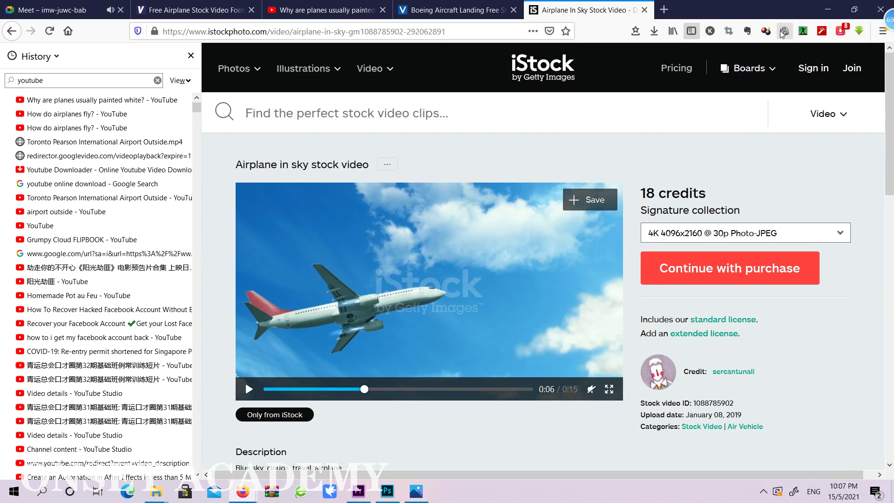
click(861, 31)
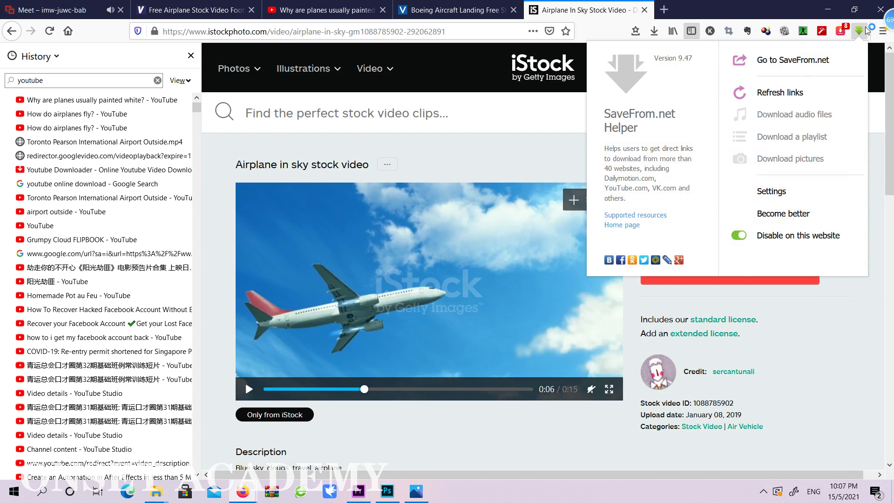
click(804, 30)
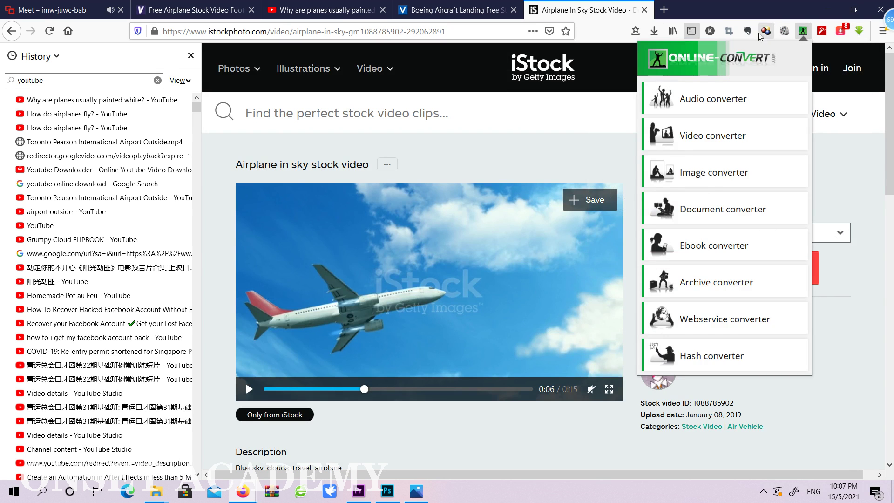
click(785, 31)
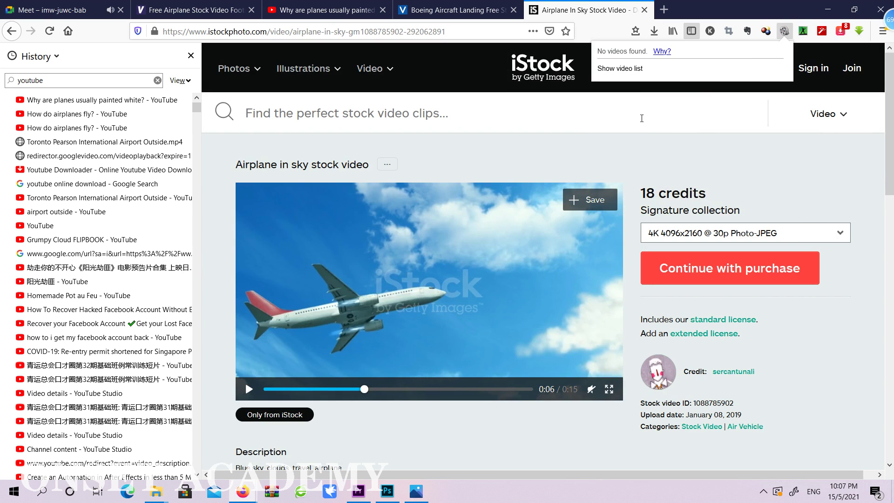
click(248, 389)
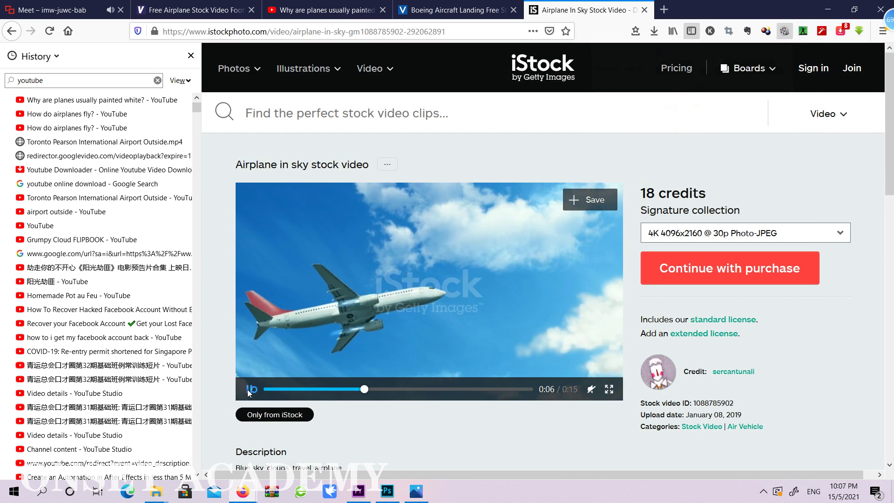
Step: Download the 3.4 MB MP4 of "Airplane in sky" with Video DownloadHelper, using the browser as download method
click(766, 31)
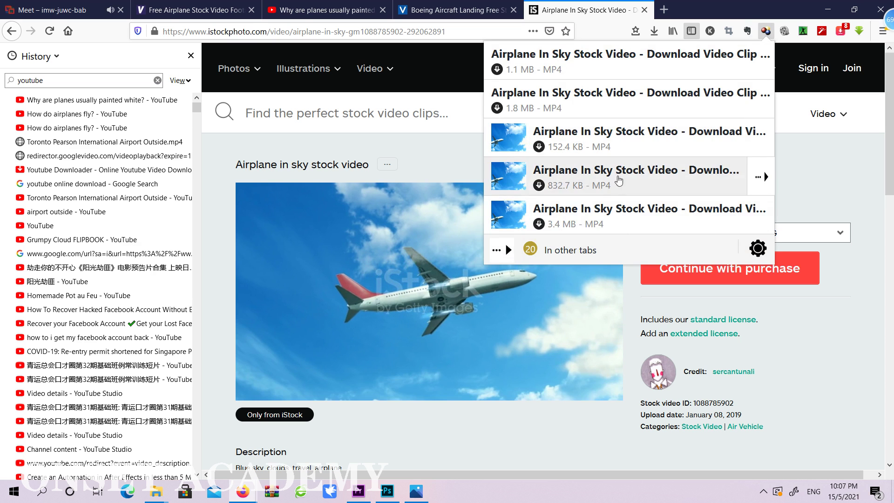
click(538, 224)
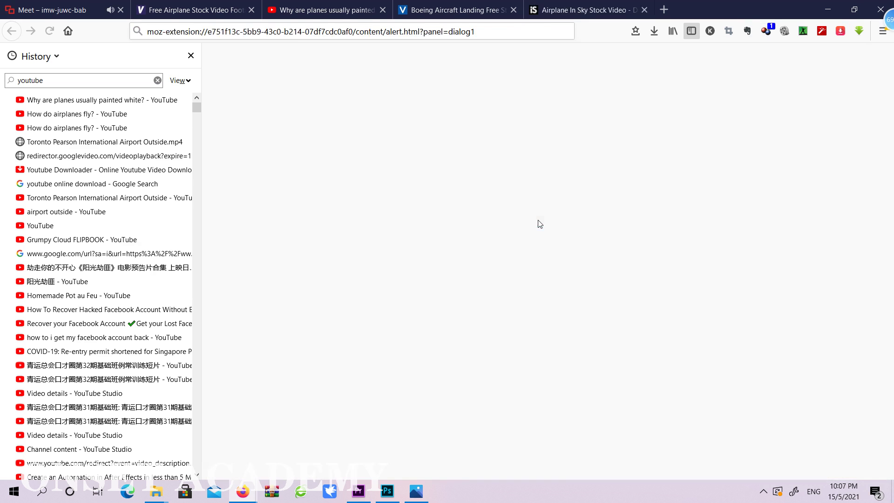
click(577, 341)
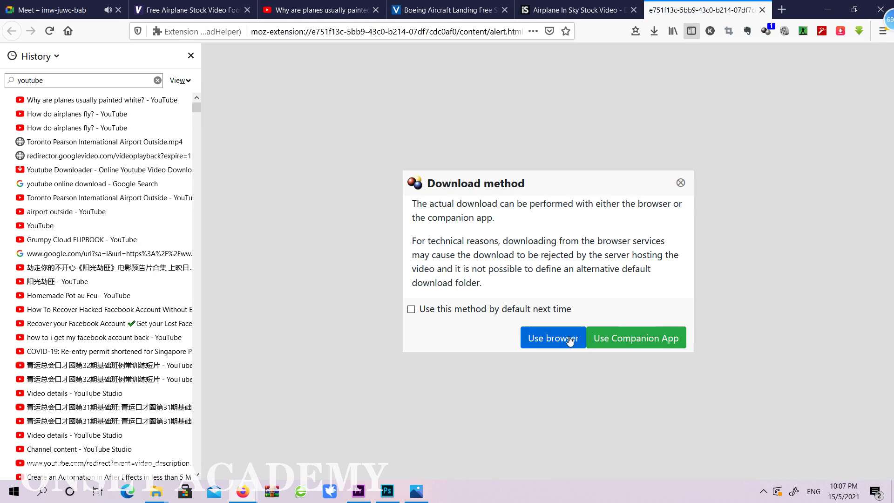
click(654, 30)
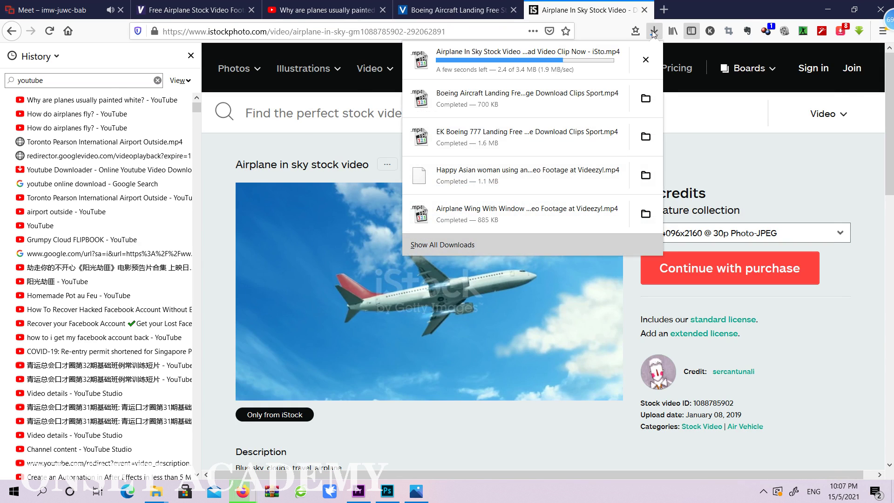
Step: Move the downloaded Airplane In Sky video from the Downloads folder into the week12 footage folder
click(648, 60)
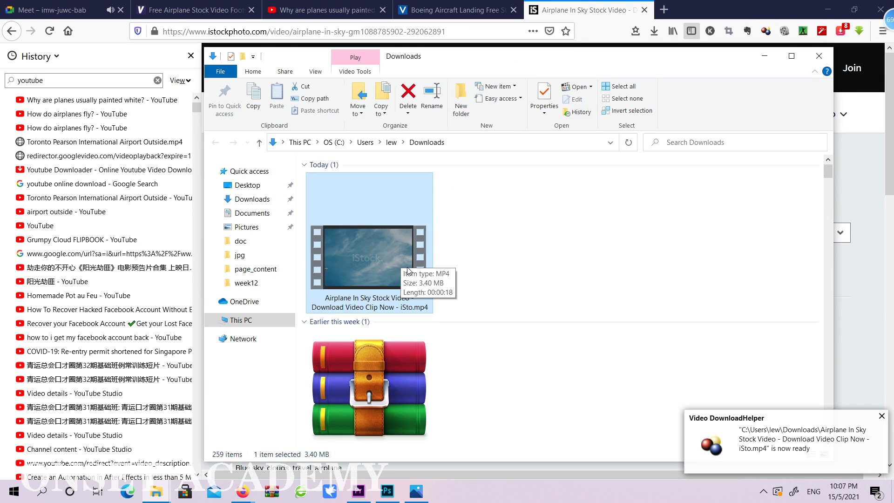
click(155, 485)
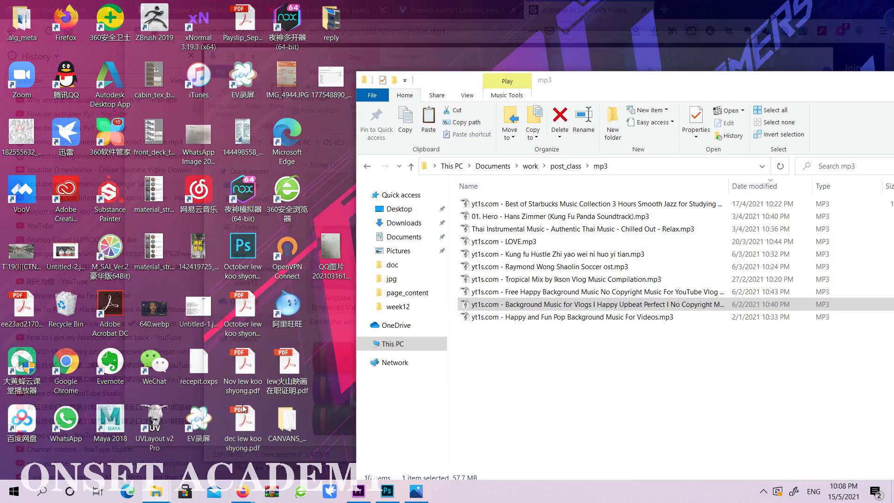
click(242, 404)
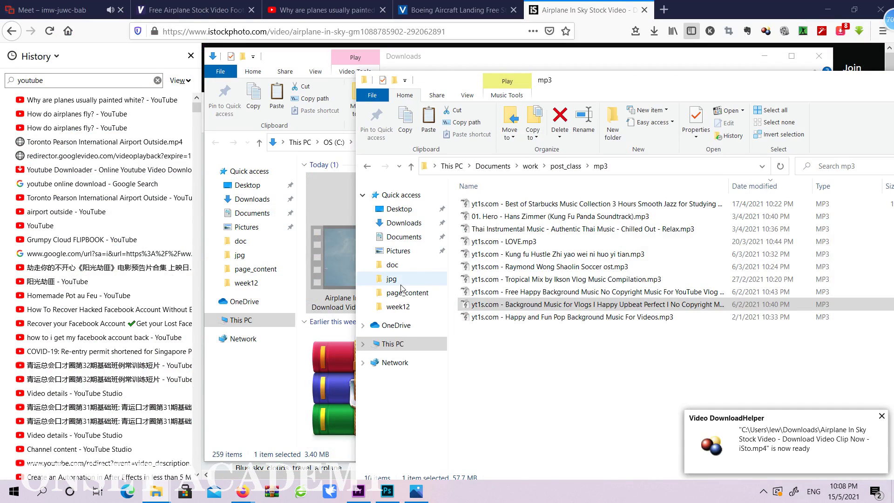
click(403, 292)
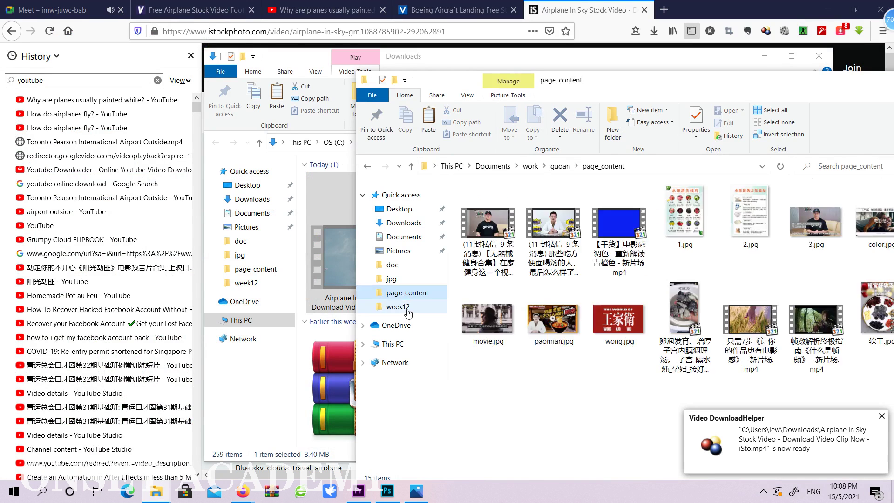
click(399, 307)
key(ctrl+v)
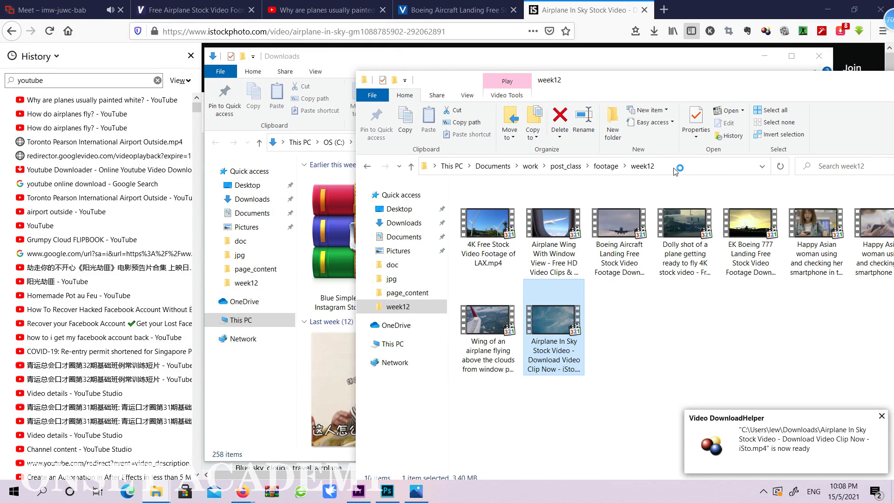
click(683, 166)
Step: Import the Airplane In Sky video from the week12 folder into the airport project in Premiere Pro
click(352, 492)
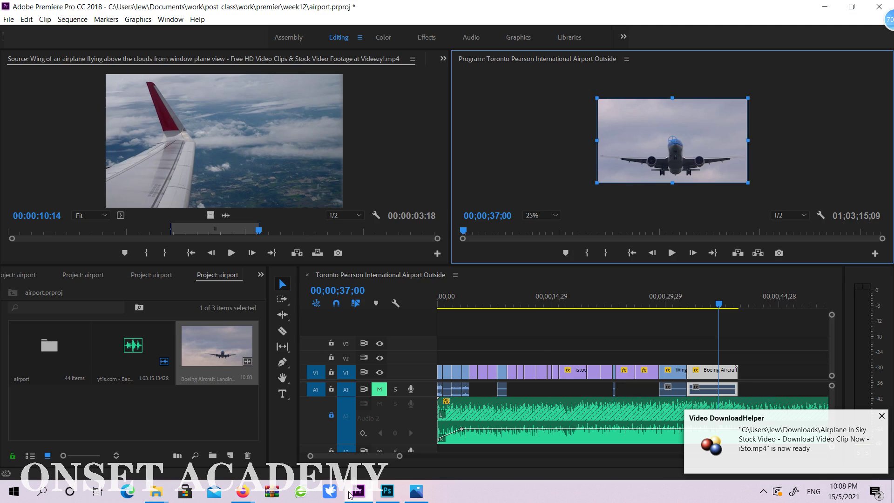
mouse_move(164, 497)
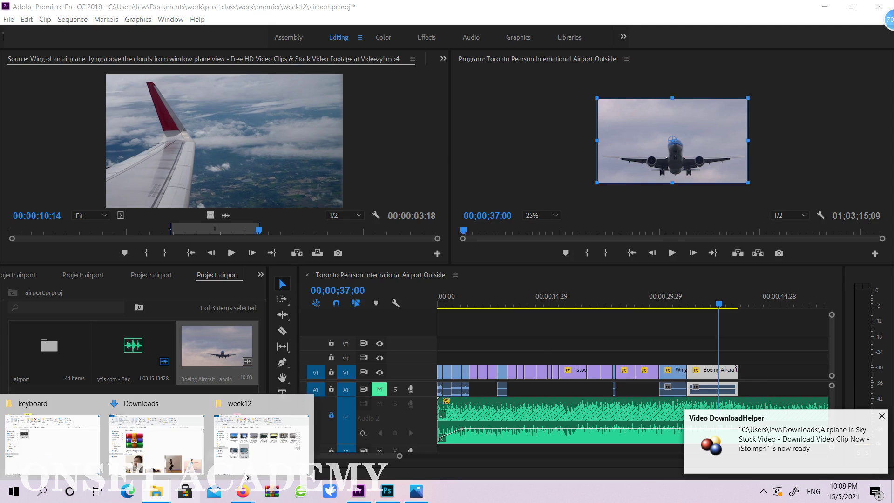
click(255, 449)
drag(135, 427, 133, 427)
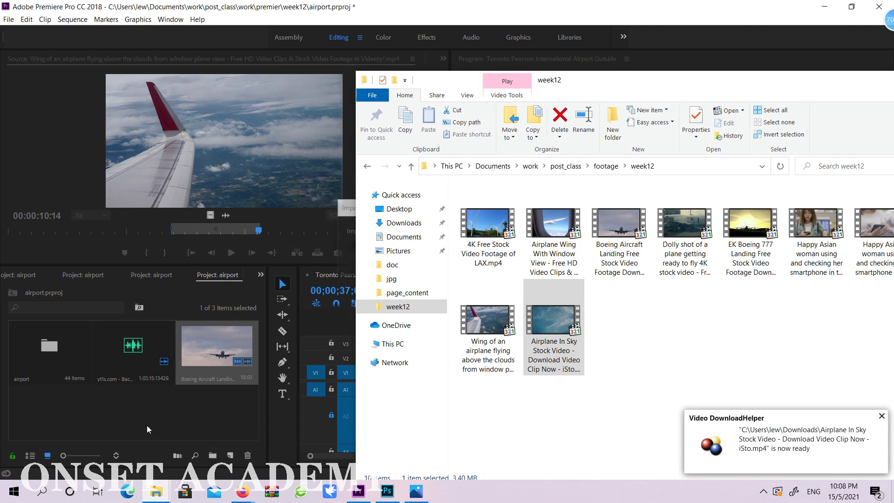
click(96, 404)
Step: Preview the Airplane In Sky clip in the Source monitor and mark a 00:00:04:05 range ending at 00:00:08:06
double_click(38, 404)
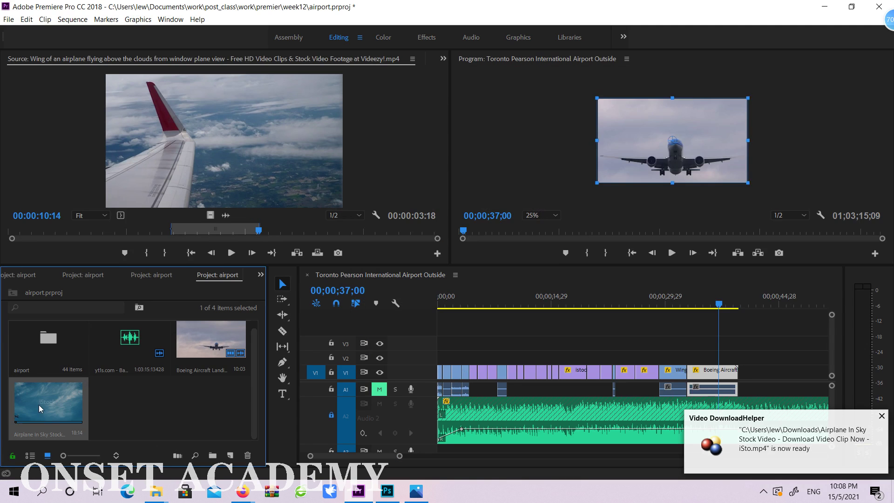
drag(97, 233, 127, 240)
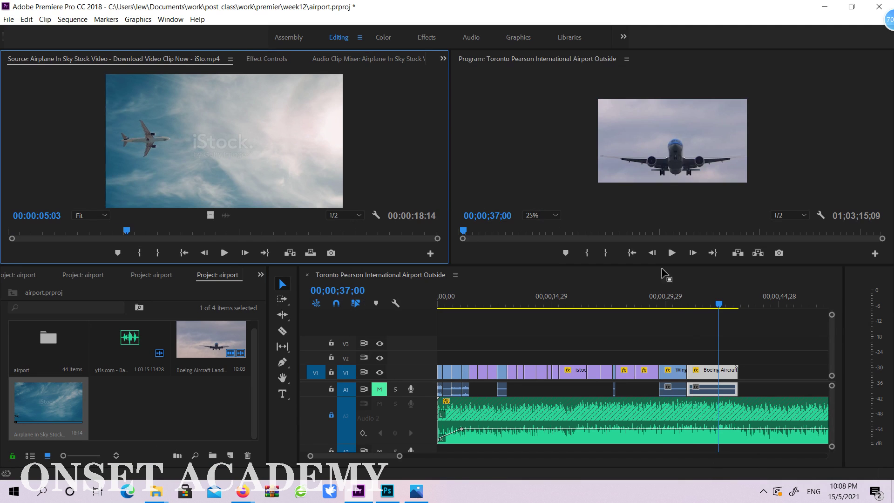
drag(681, 304, 719, 306)
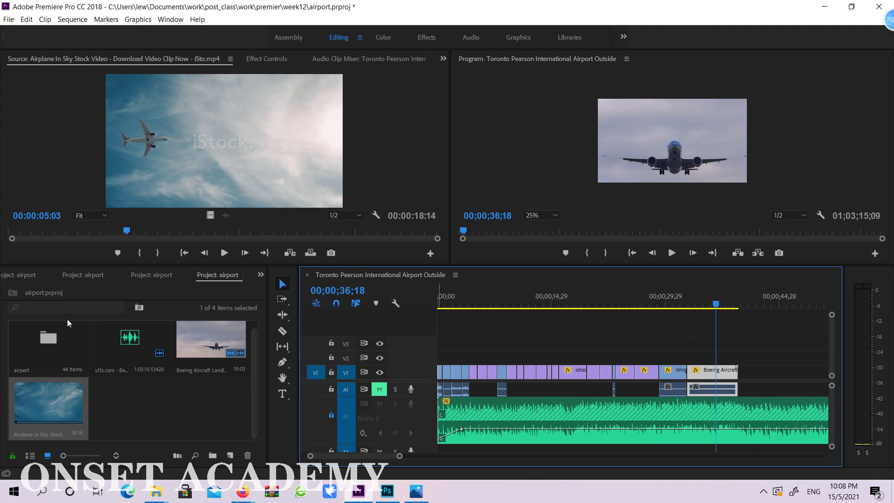
double_click(41, 396)
mouse_move(128, 233)
mouse_down()
mouse_move(105, 238)
mouse_move(201, 244)
mouse_up()
key(i)
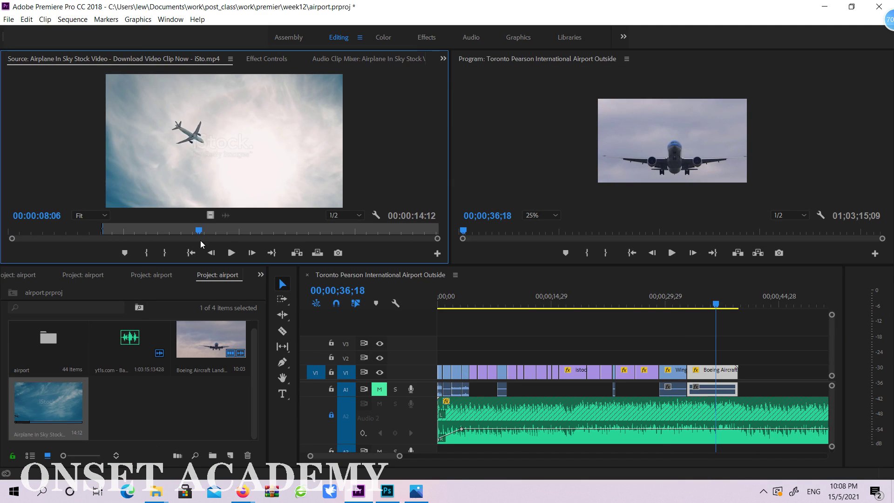
key(o)
Step: Place the marked Airplane In Sky range on V1 after the Boeing clip and ripple-trim the Boeing clip's start to 00;00;36;04
drag(65, 406, 740, 372)
mouse_move(703, 302)
mouse_down()
mouse_move(689, 303)
mouse_move(714, 306)
mouse_up()
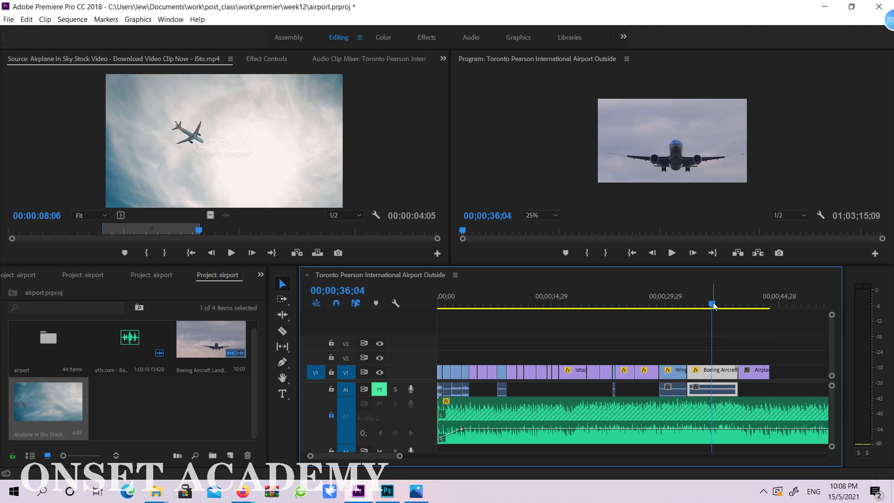
key(q)
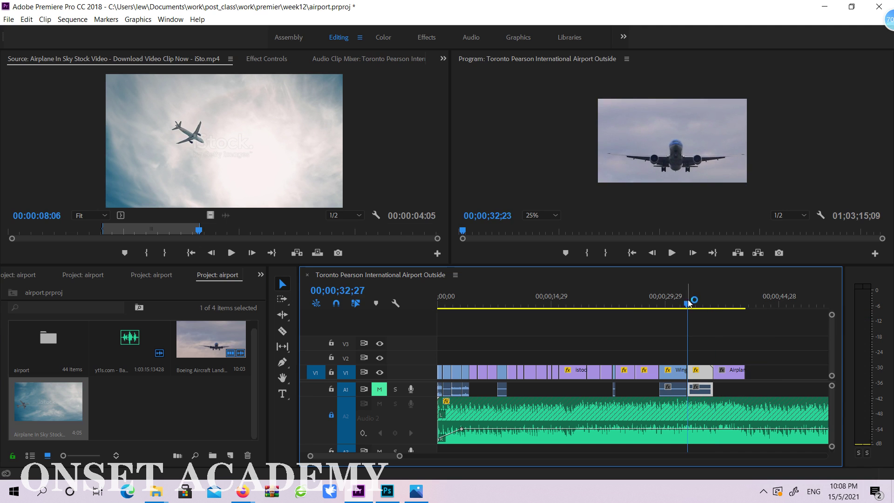
Step: Scale up the Airplane In Sky clip to fill the program frame
drag(688, 303, 726, 303)
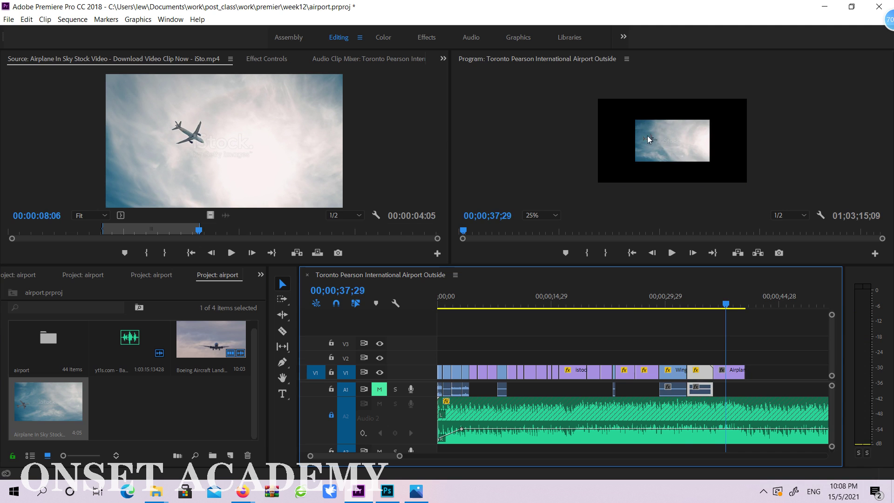
click(647, 138)
drag(635, 120, 609, 98)
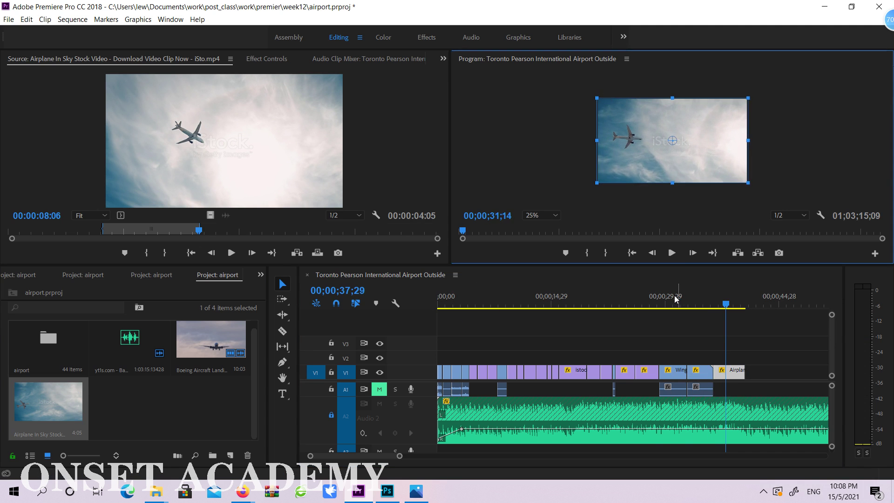
Step: Play the sequence from before the wing clip through the end of the Airplane In Sky clip
click(649, 301)
click(673, 252)
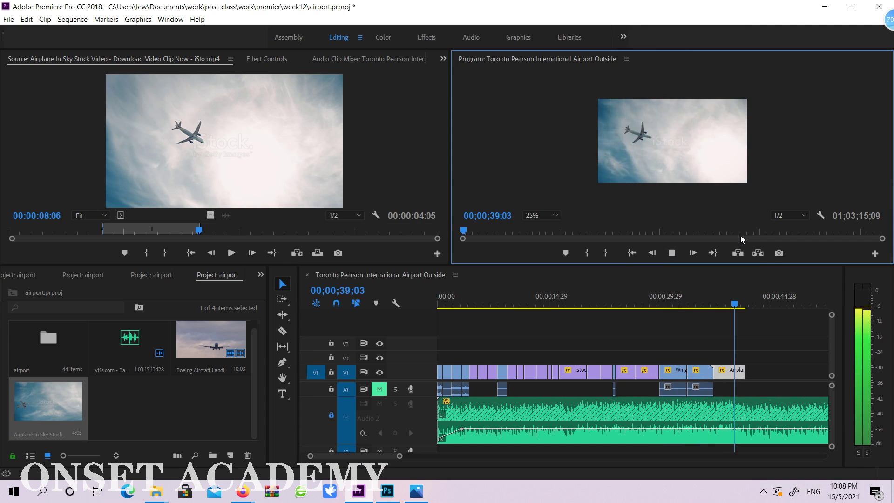
click(675, 255)
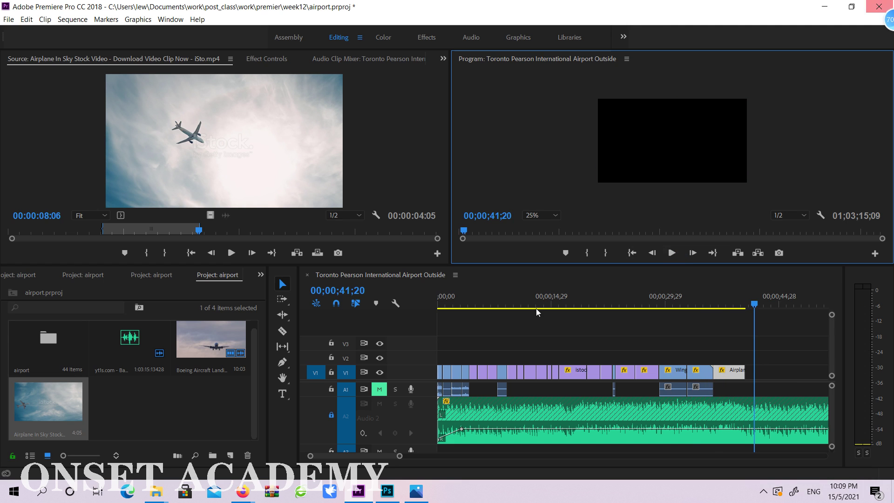
Step: Switch to Firefox and browse the iStock airplane fly results and the clips related to Boeing Aircraft Landing on Videvo, loading more related clips
mouse_move(246, 497)
click(70, 443)
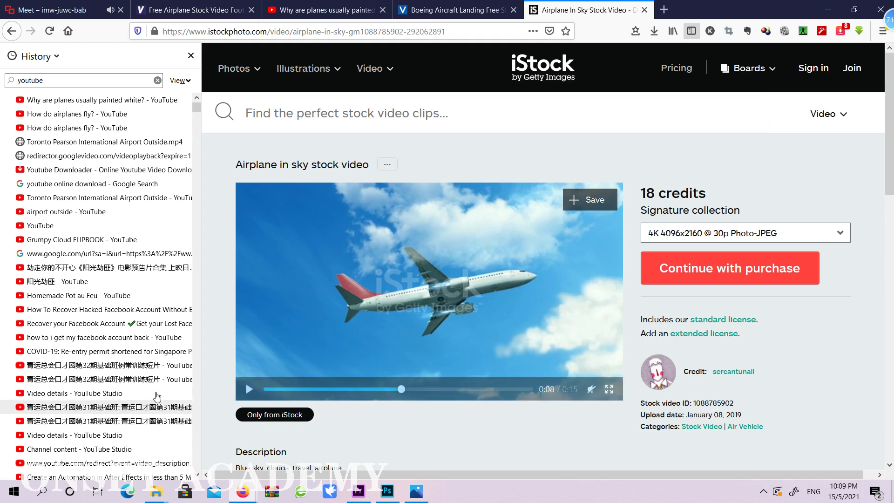
scroll(536, 234, down, 8)
scroll(538, 233, up, 4)
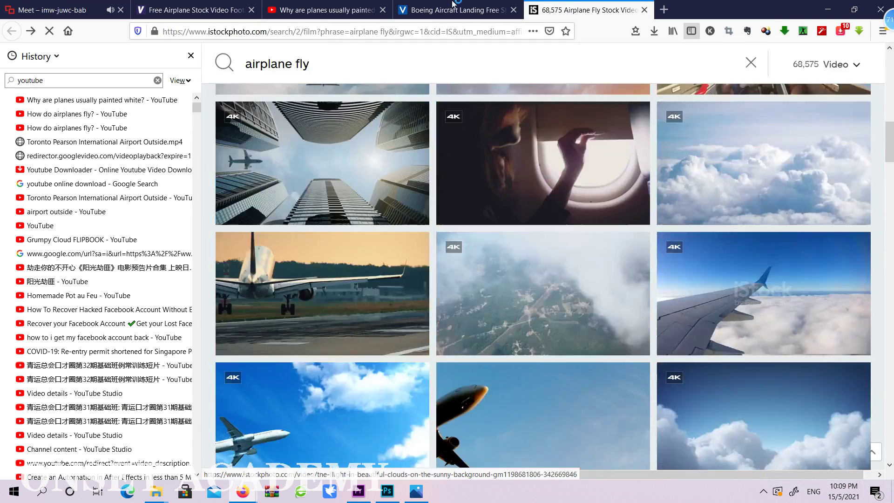
click(442, 6)
scroll(538, 155, up, 15)
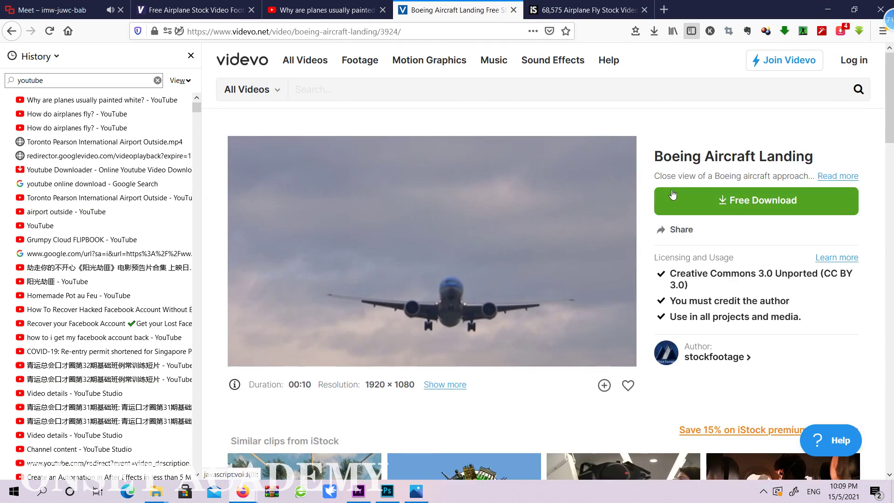
scroll(676, 187, down, 10)
scroll(673, 198, down, 10)
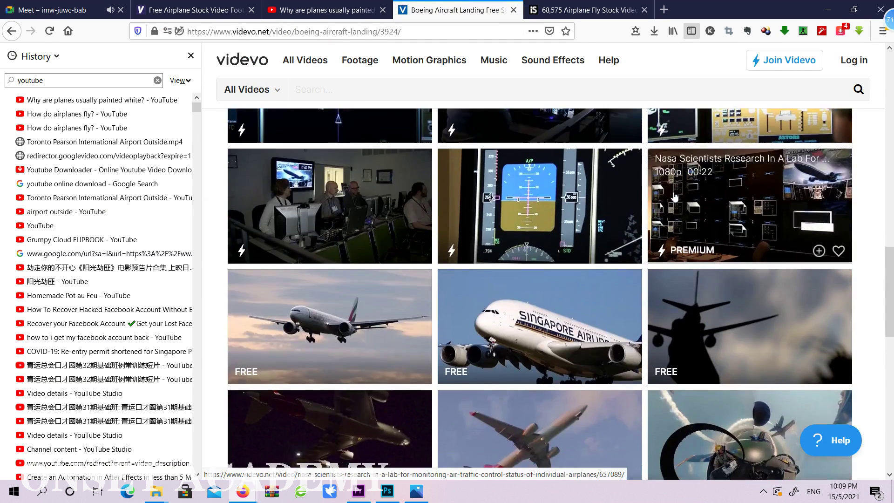
scroll(678, 198, up, 3)
scroll(678, 198, down, 8)
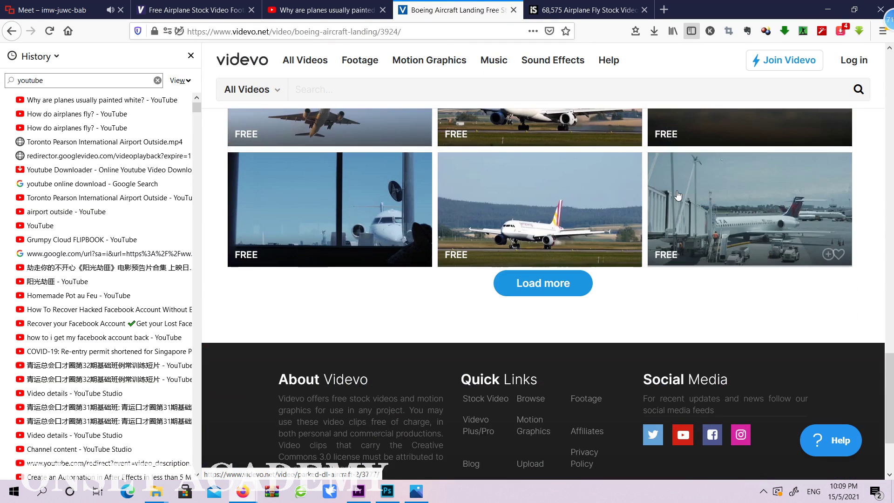
click(550, 286)
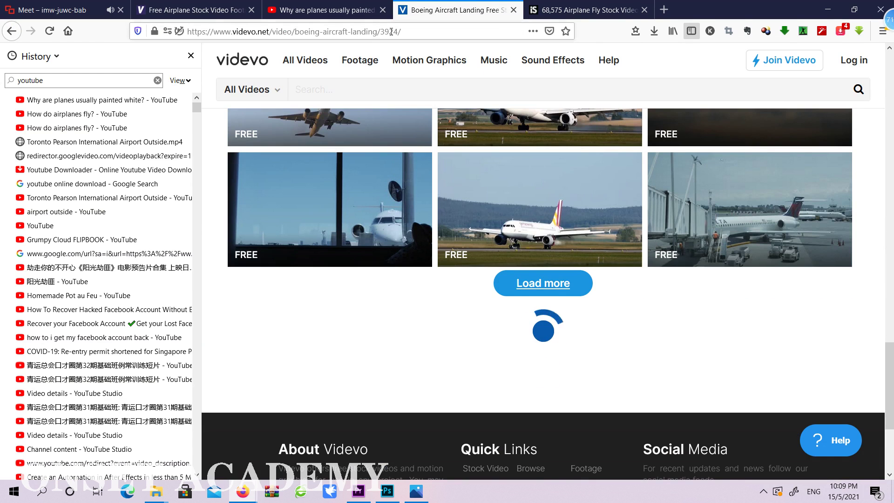
Step: Copy the Videvo Boeing Aircraft Landing page address and send it to everyone in the Google Meet chat
right_click(391, 32)
click(422, 72)
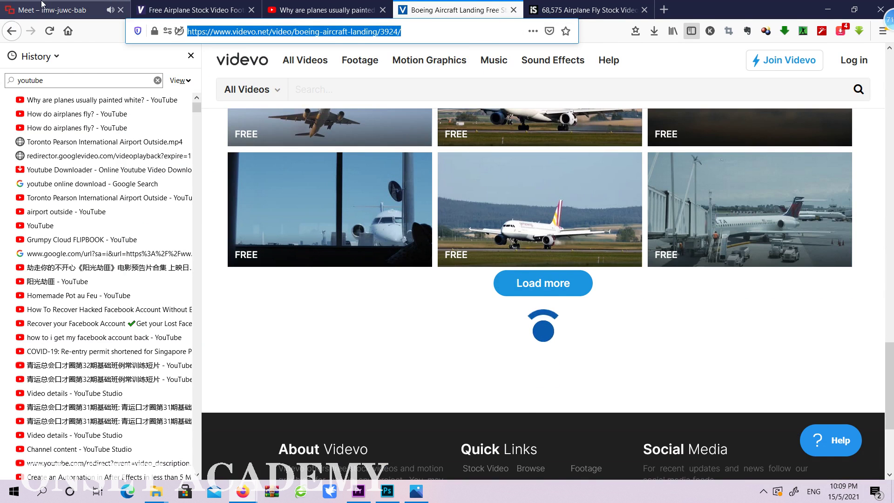
click(41, 4)
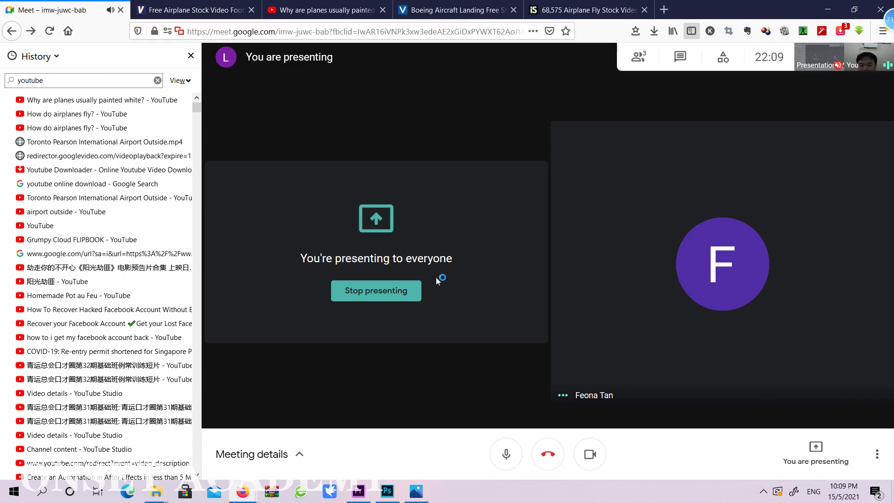
click(879, 457)
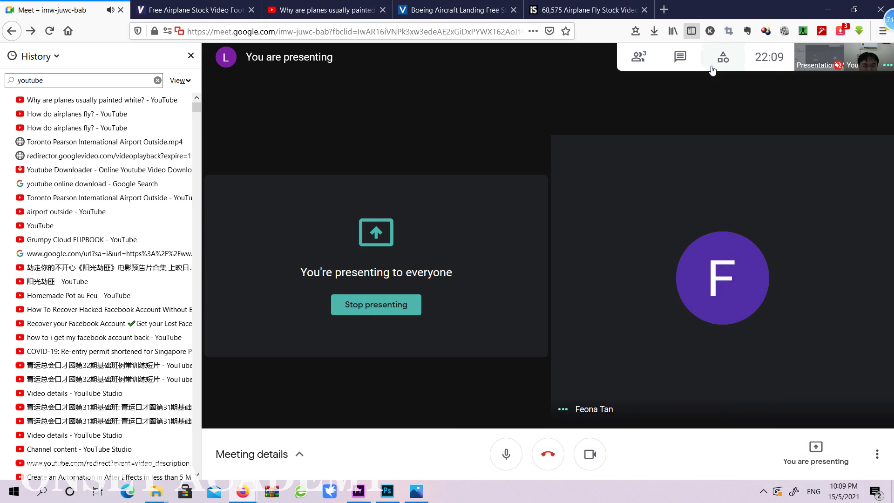
click(680, 59)
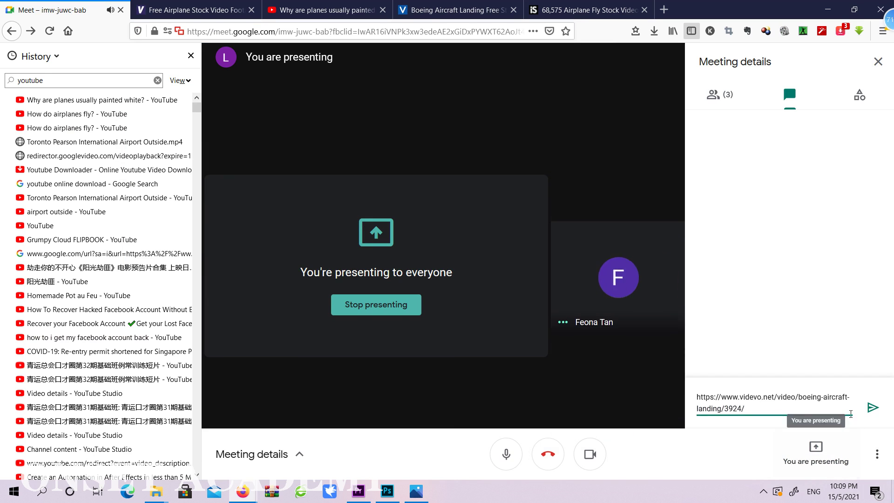
click(873, 408)
Step: Check the Videezy and YouTube pages, then return to Videvo's Airplane fly results and examine them for more usable clips
click(191, 10)
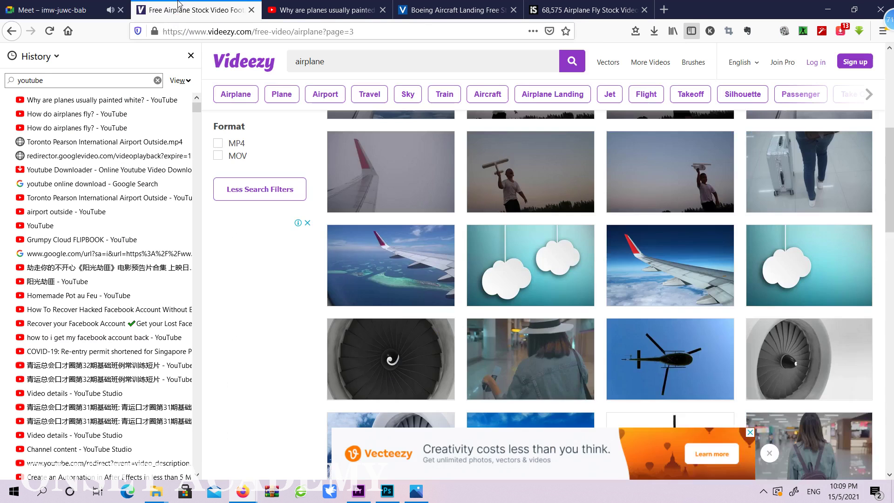
scroll(554, 225, up, 1)
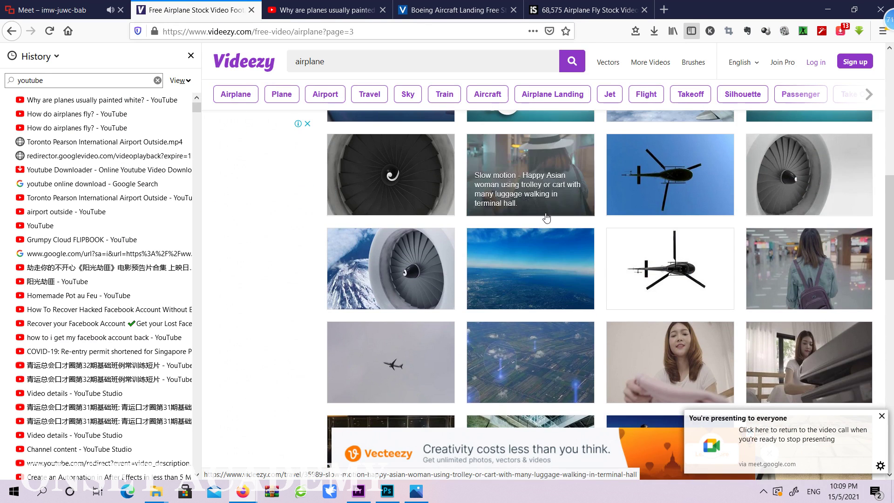
click(309, 9)
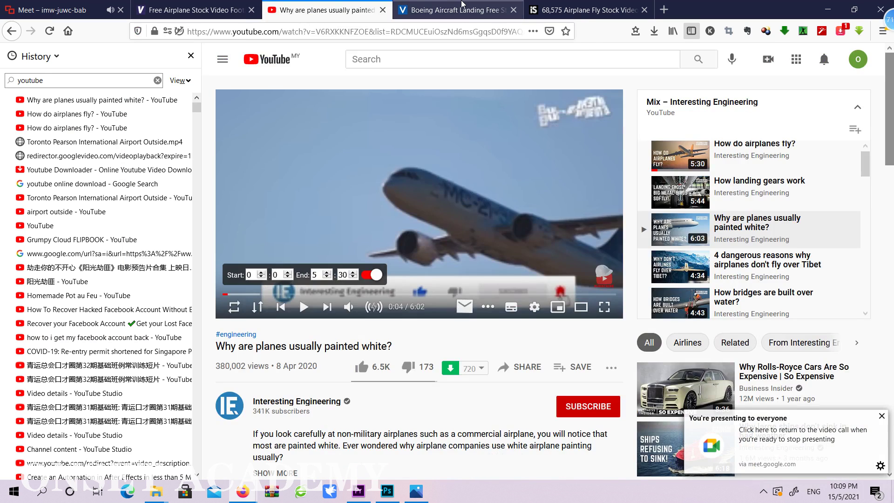
click(463, 10)
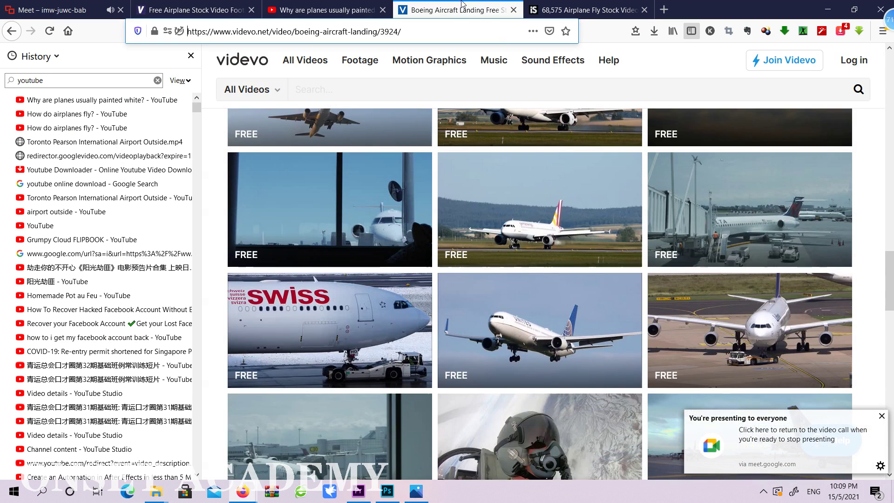
click(10, 32)
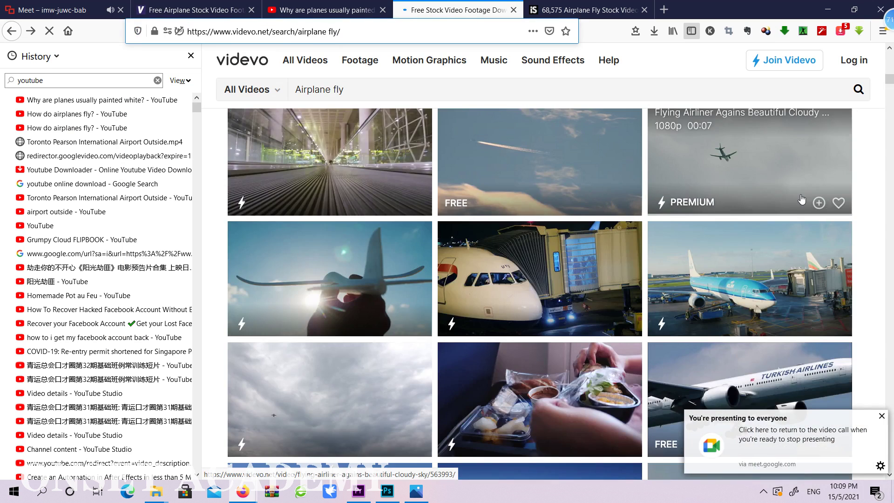
scroll(791, 200, down, 15)
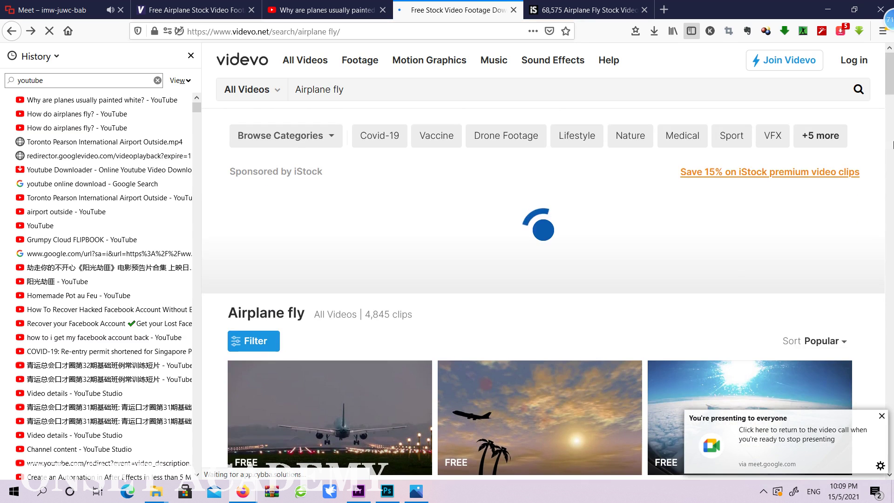
drag(893, 80, 885, 277)
scroll(712, 256, down, 8)
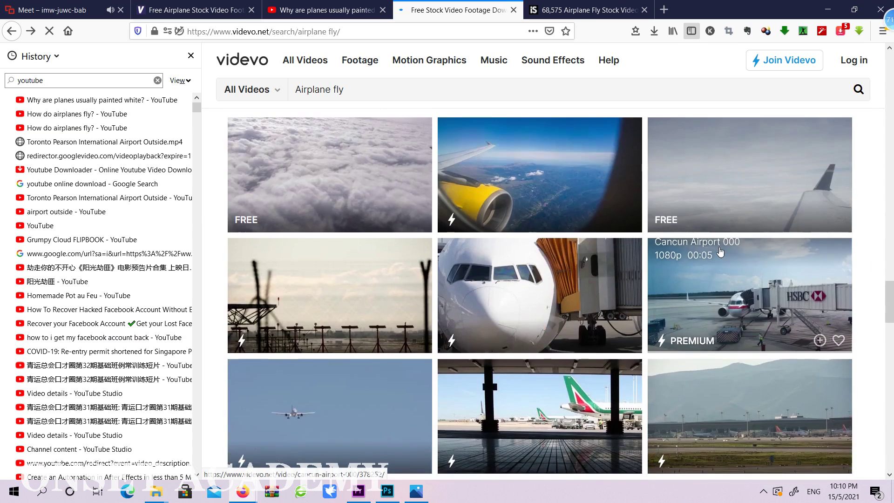
scroll(689, 239, up, 4)
scroll(670, 217, down, 12)
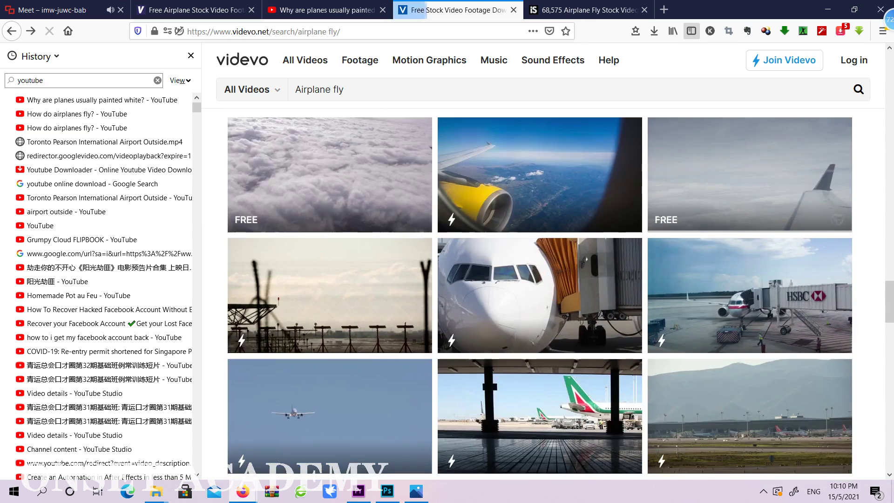
scroll(658, 227, down, 9)
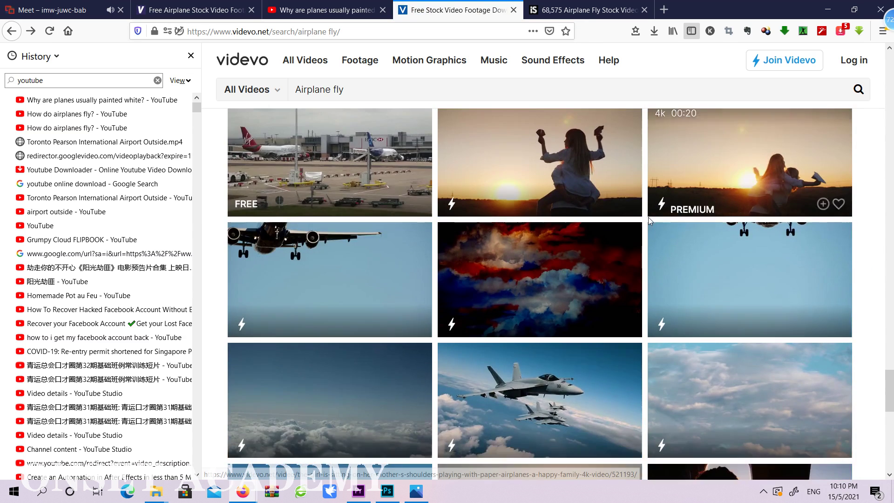
scroll(648, 217, up, 6)
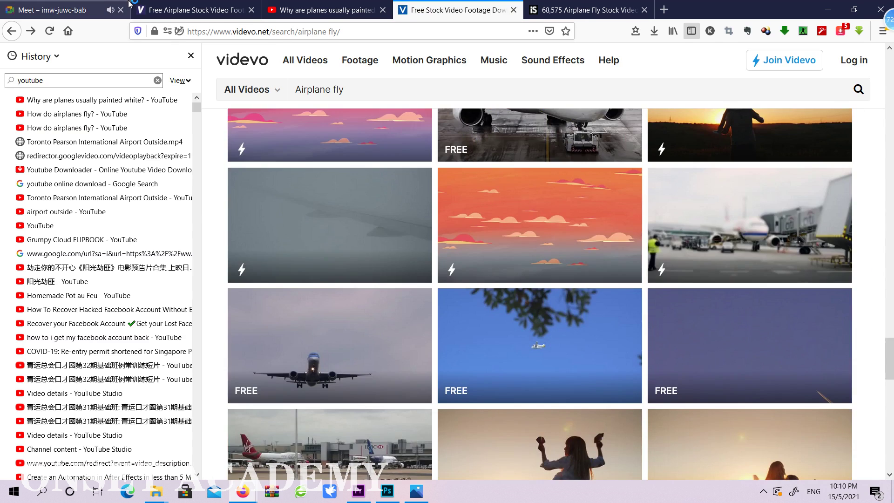
Step: Switch back to Premiere Pro, place the playhead at 00;00;36;04, and save the project over airport.prproj in the week12 folder
click(56, 5)
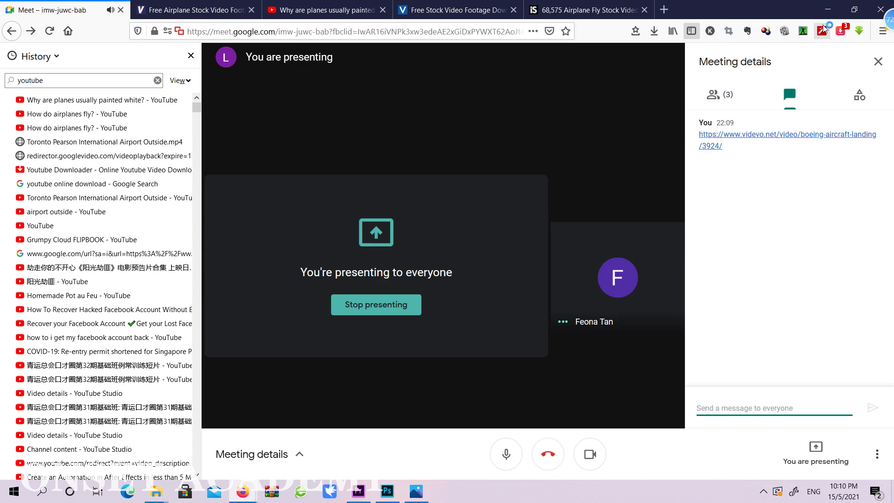
click(828, 9)
click(713, 309)
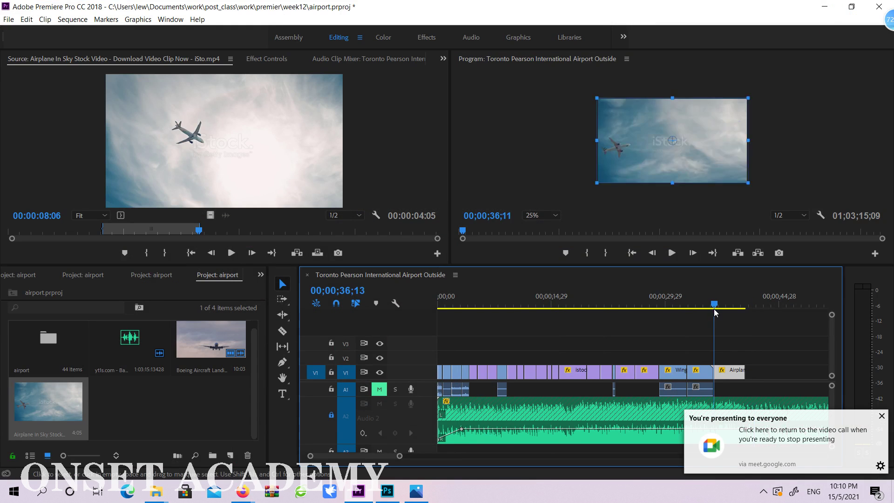
click(8, 20)
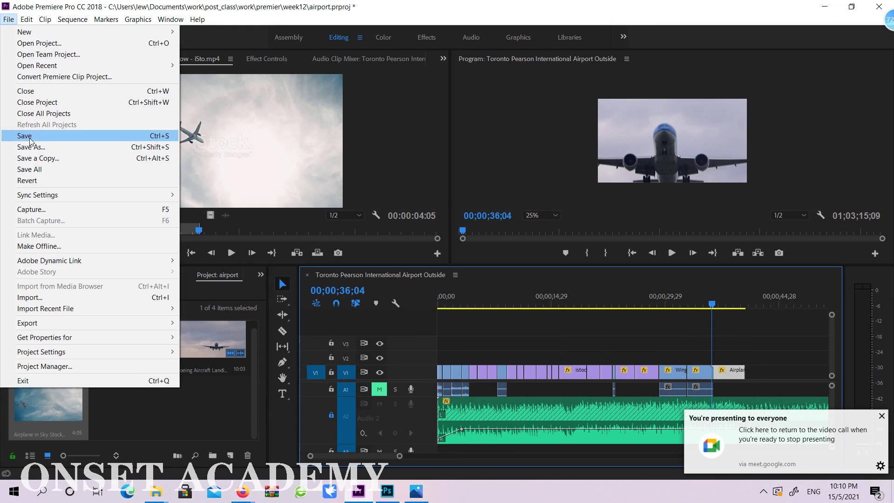
click(30, 142)
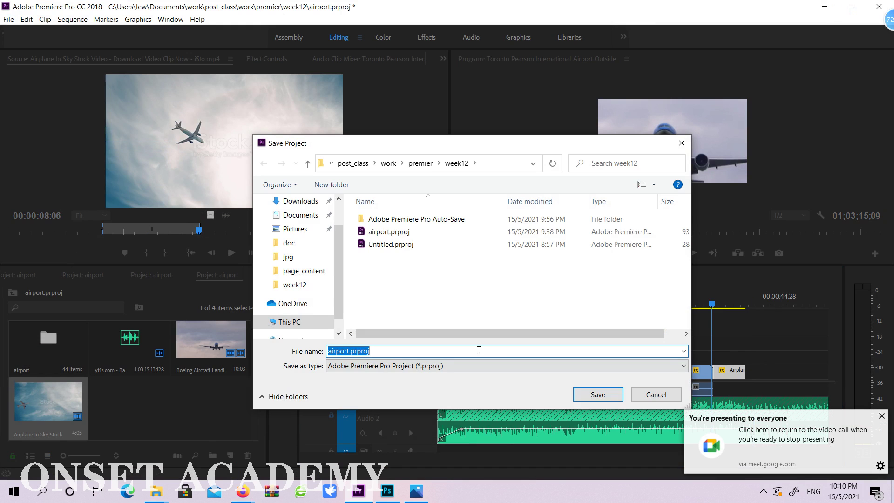
click(387, 231)
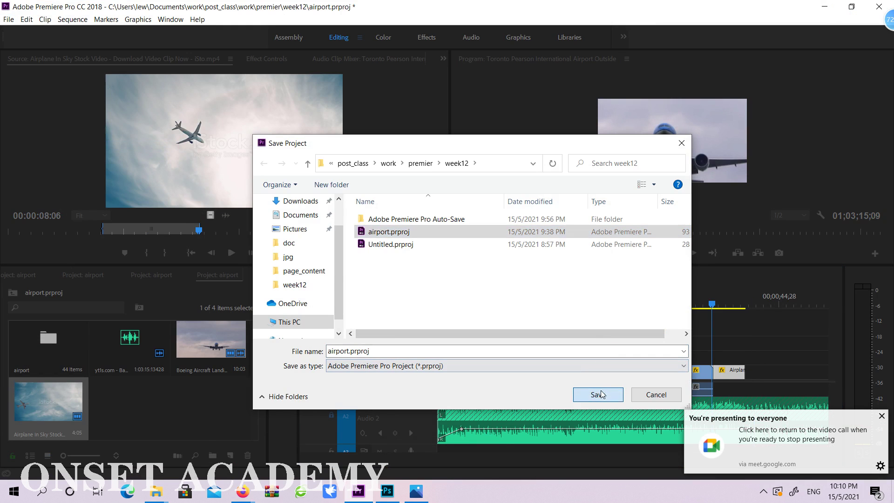
click(600, 395)
click(500, 261)
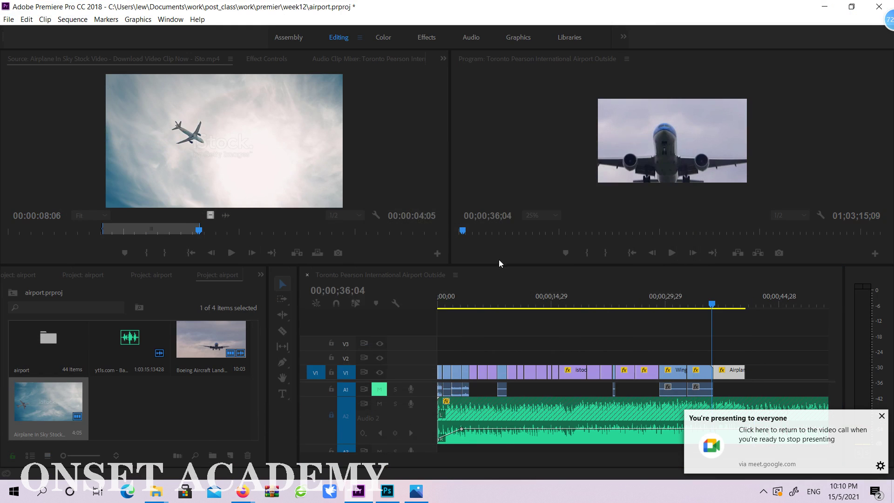
Step: Close the project and reopen the recent project week12\airport.prproj
click(879, 8)
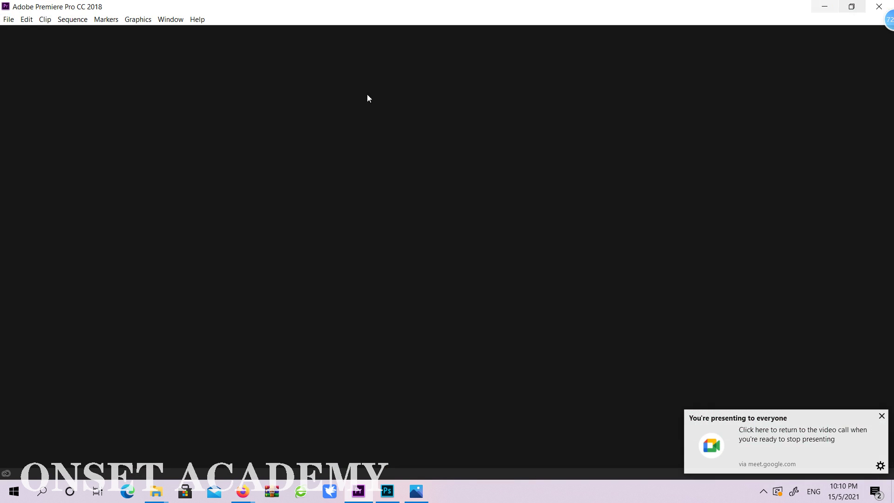
click(10, 21)
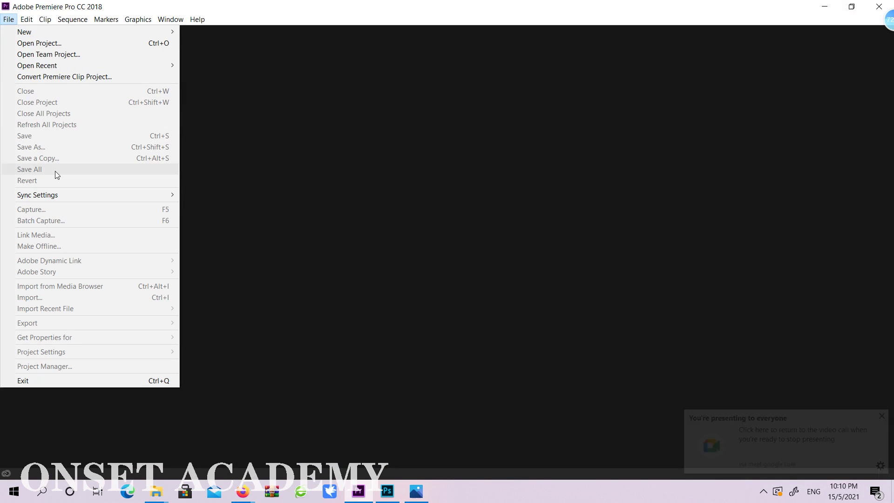
mouse_move(114, 66)
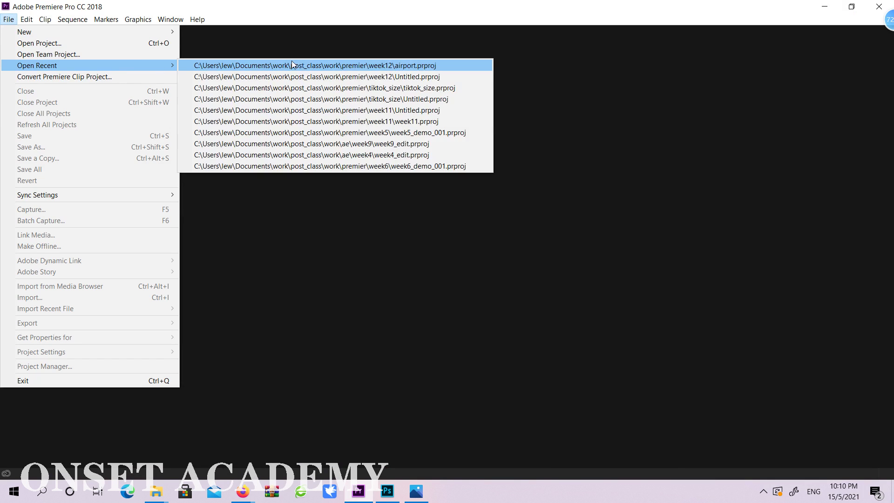
click(300, 66)
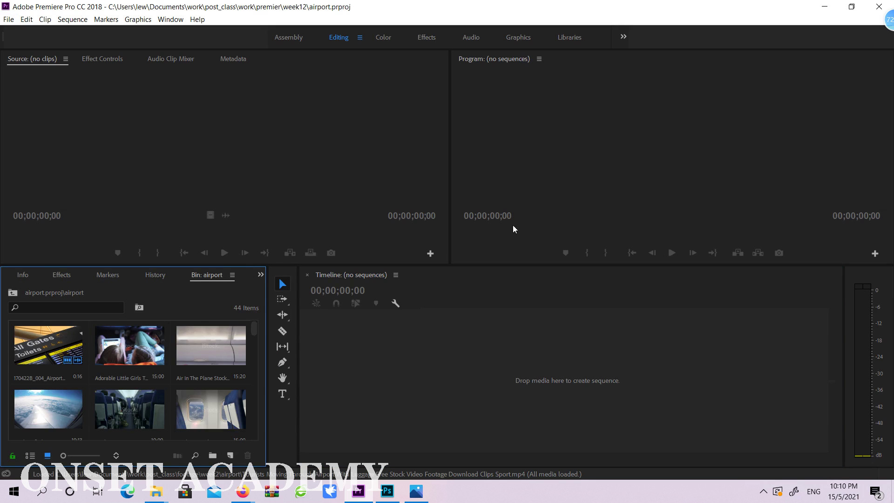
Step: Return from the airport bin to the project root and check the Boeing Aircraft Landing clip in the Source monitor
scroll(175, 350, down, 3)
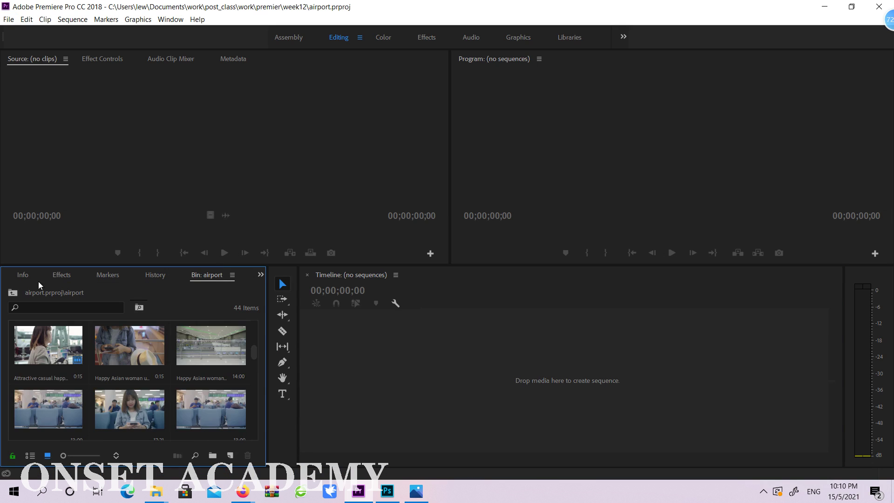
click(14, 295)
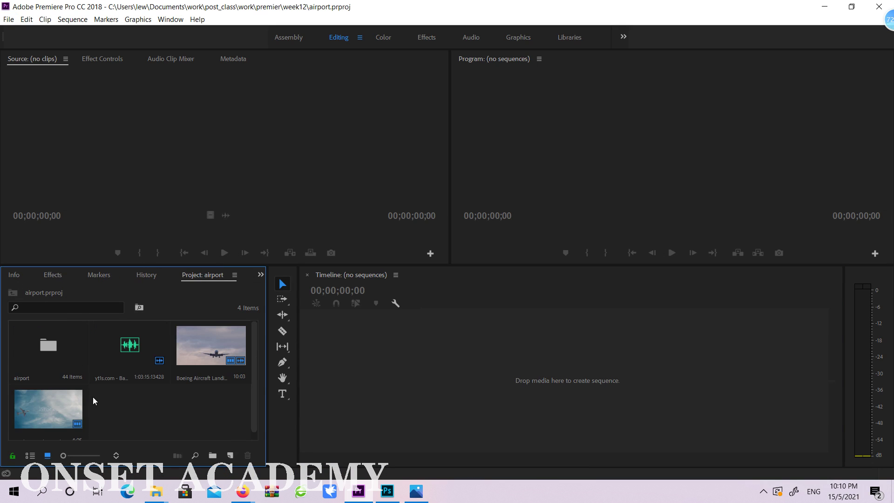
double_click(205, 354)
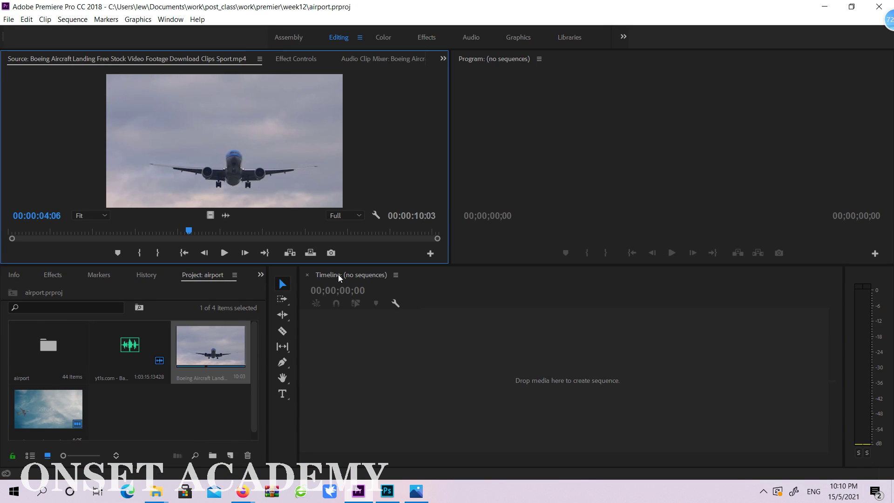
click(314, 322)
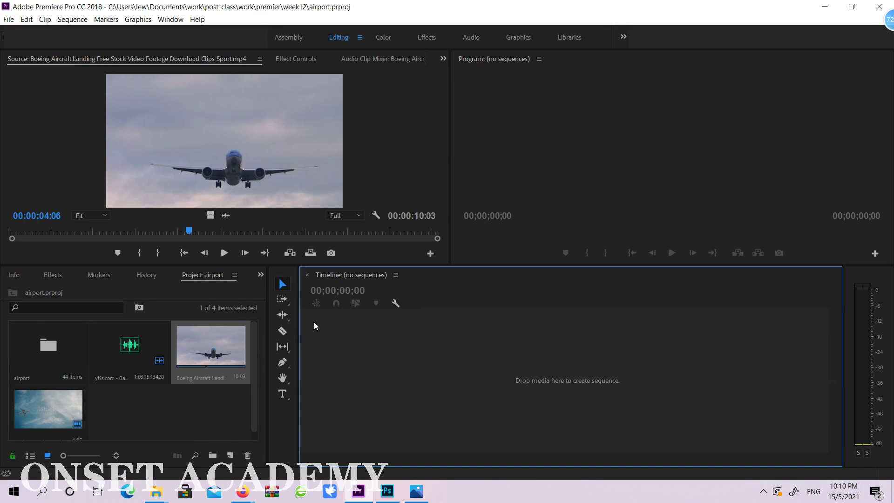
double_click(50, 406)
double_click(234, 346)
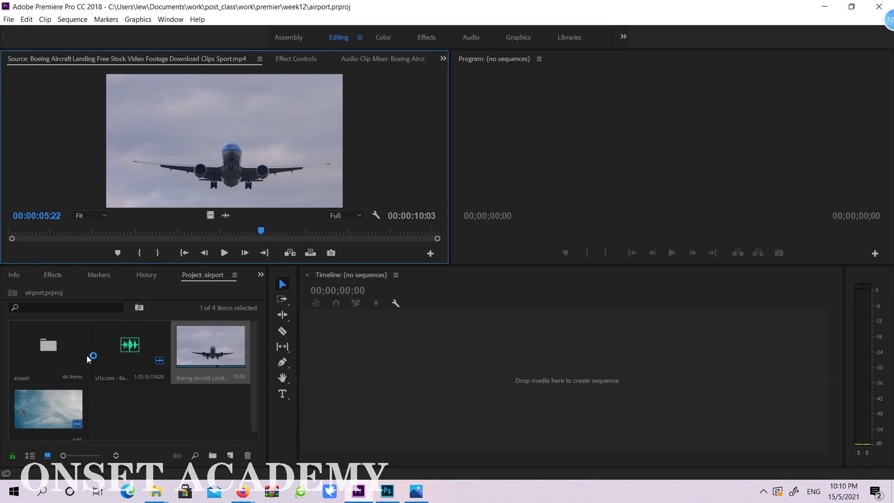
Step: Look through the airport bin for the missing sequence and go back to the airport project root
double_click(38, 356)
scroll(202, 360, down, 3)
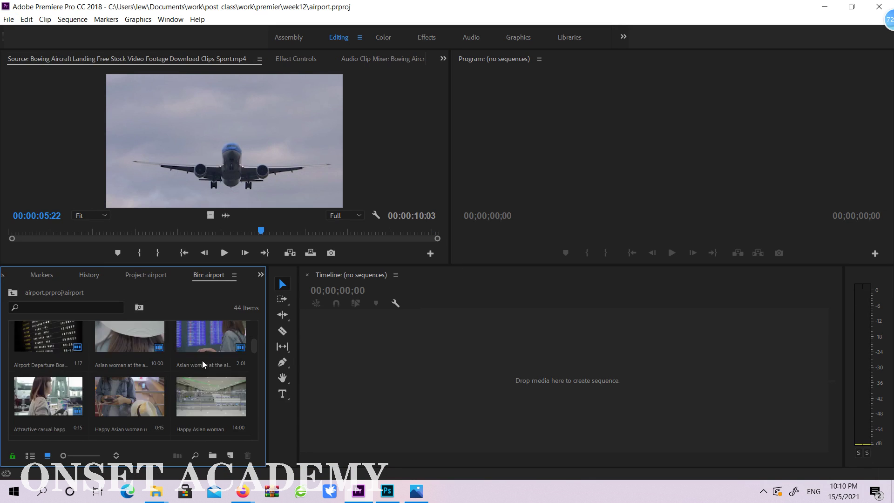
drag(255, 359, 237, 413)
scroll(238, 415, up, 2)
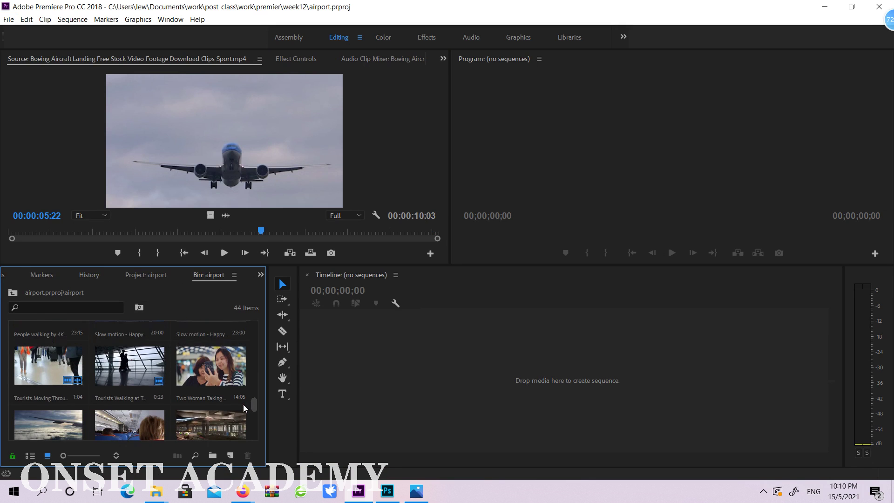
click(260, 276)
click(287, 290)
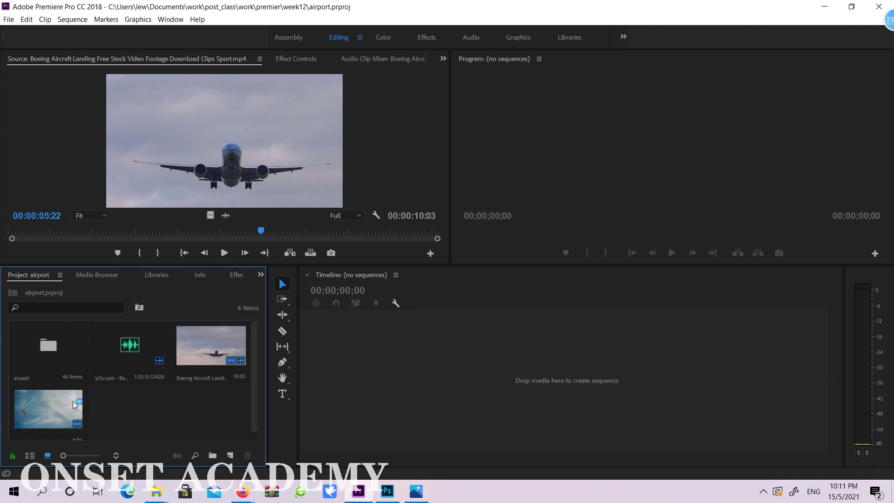
Step: Review the Airplane In Sky and Boeing clips, and search the airport bin to its end, opening the People walking by 4K clip
double_click(58, 411)
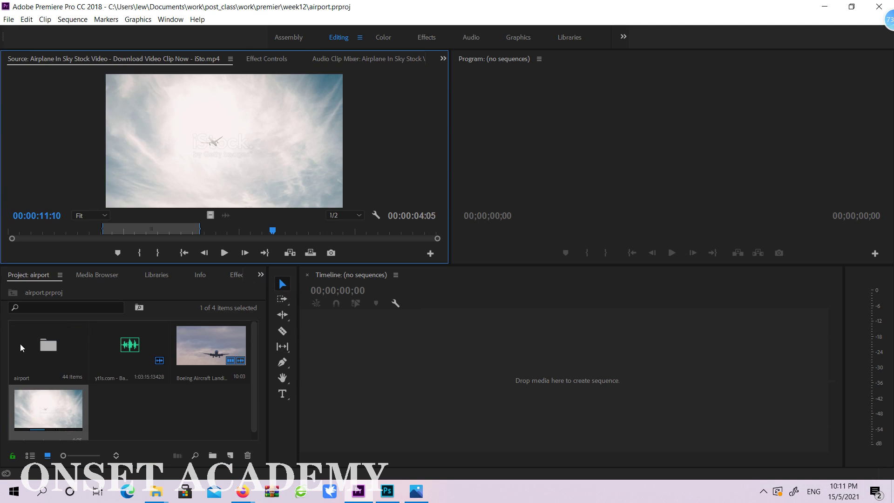
double_click(227, 355)
click(200, 393)
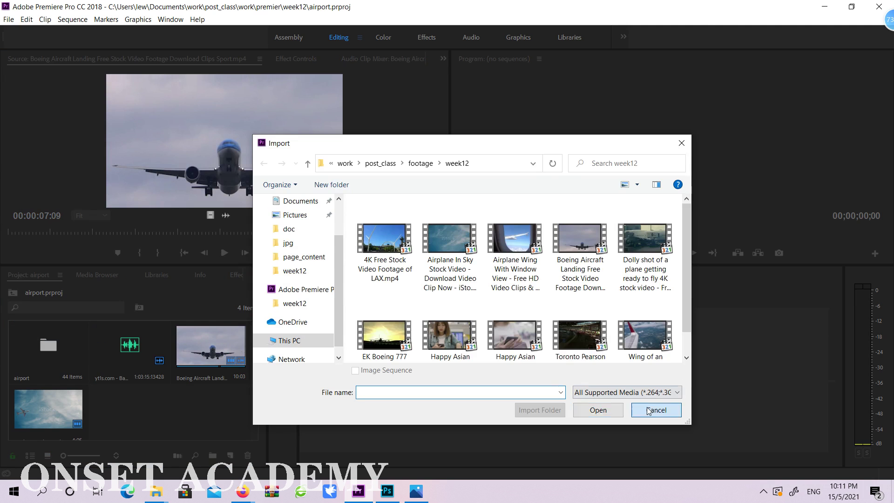
click(650, 411)
double_click(58, 343)
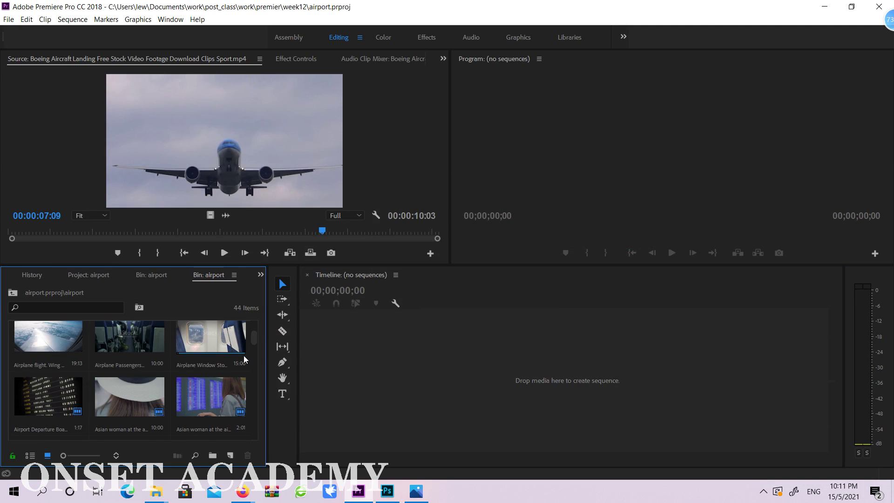
drag(255, 334, 247, 400)
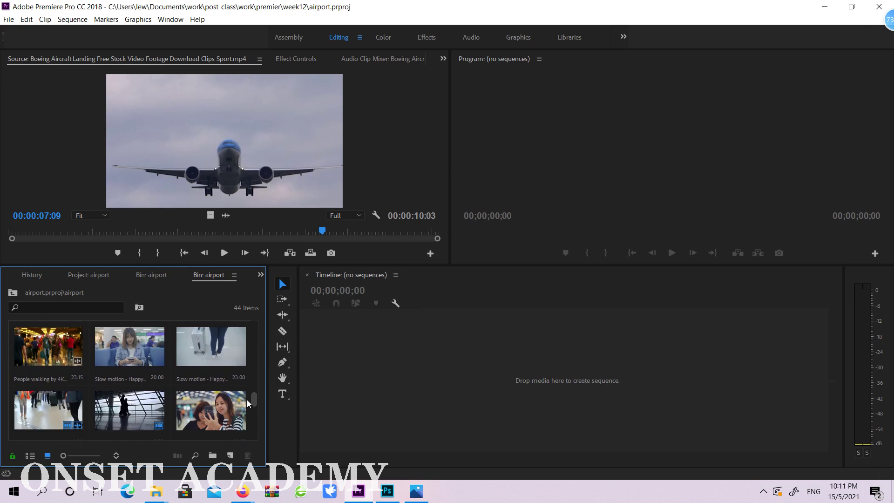
double_click(73, 358)
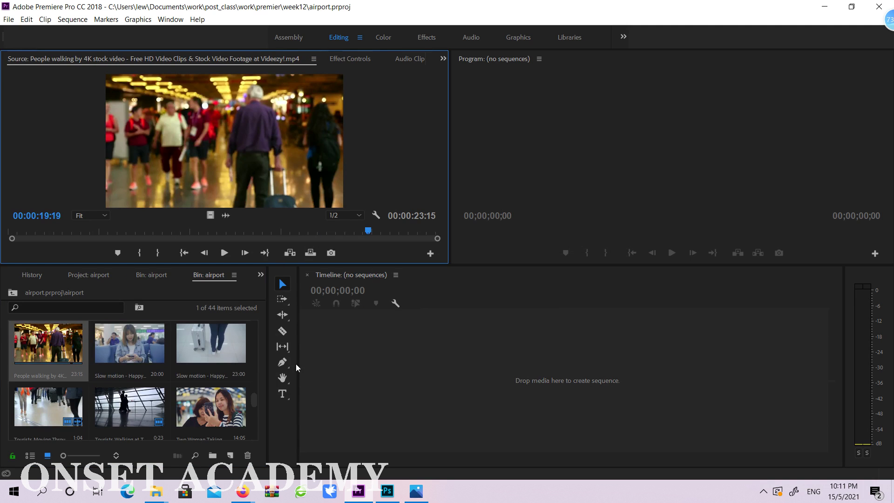
drag(258, 395, 235, 435)
click(9, 20)
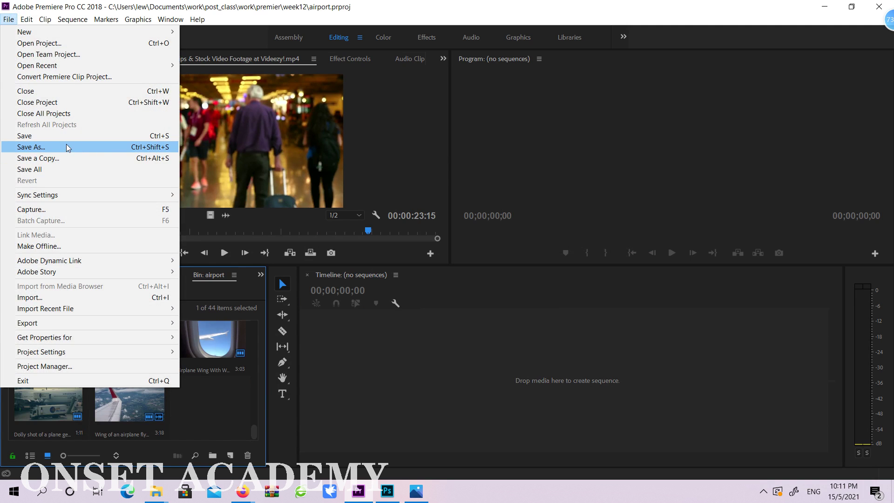
click(67, 147)
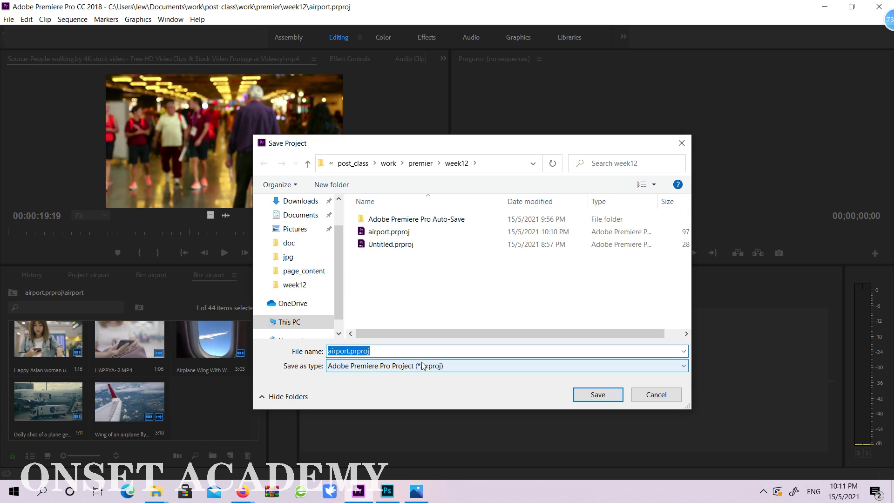
double_click(441, 221)
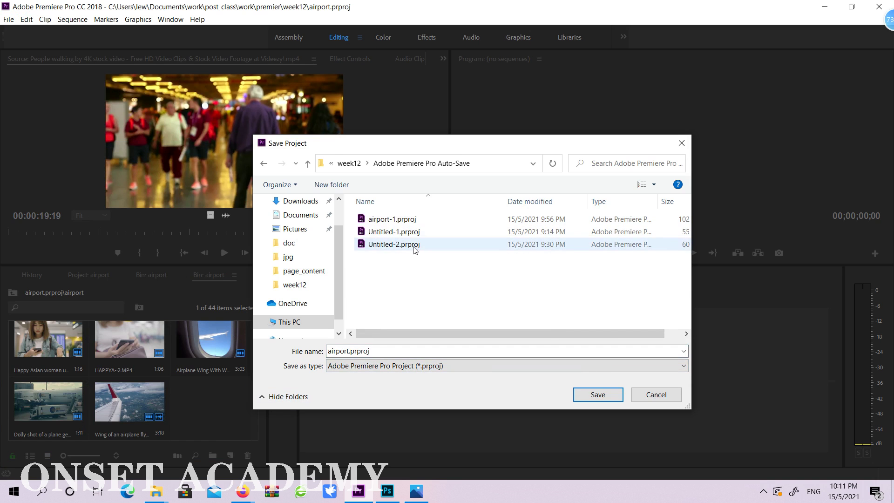
double_click(412, 220)
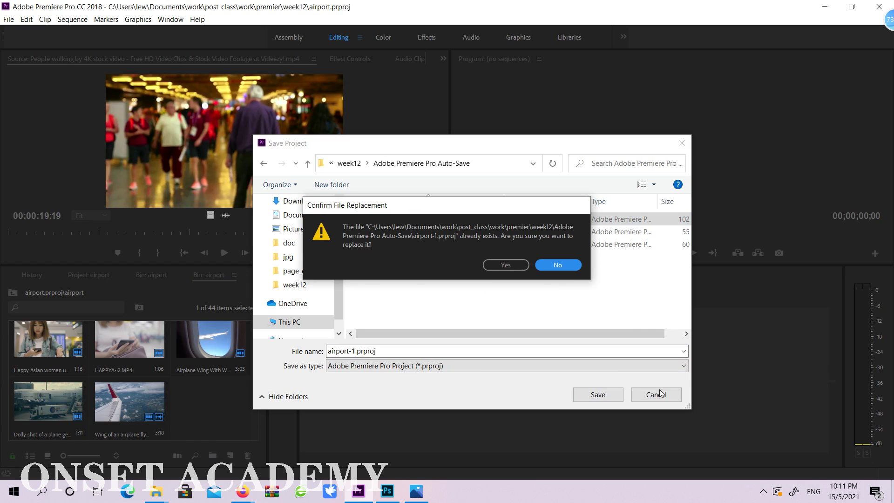
click(564, 266)
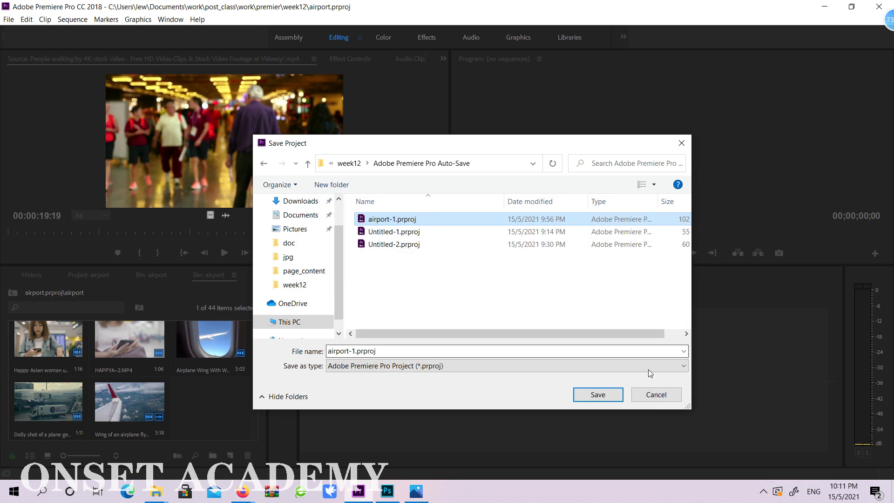
click(656, 397)
Step: Open airport-1.prproj from the Adobe Premiere Pro Auto-Save folder in week12 and move the sequence playhead to 00;00;30;01
click(8, 19)
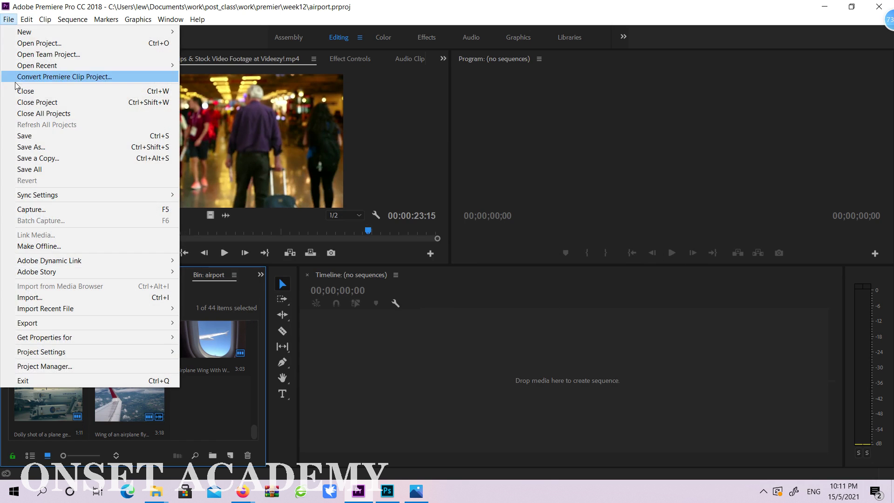
click(52, 43)
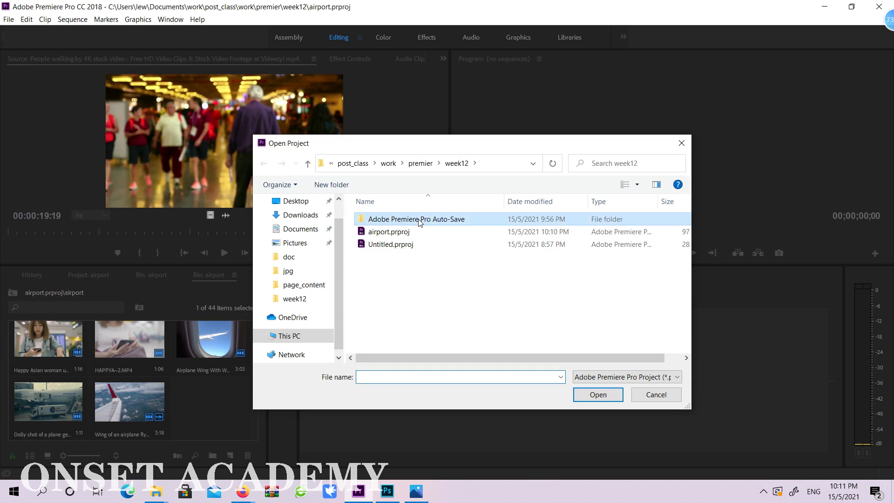
double_click(419, 221)
double_click(408, 220)
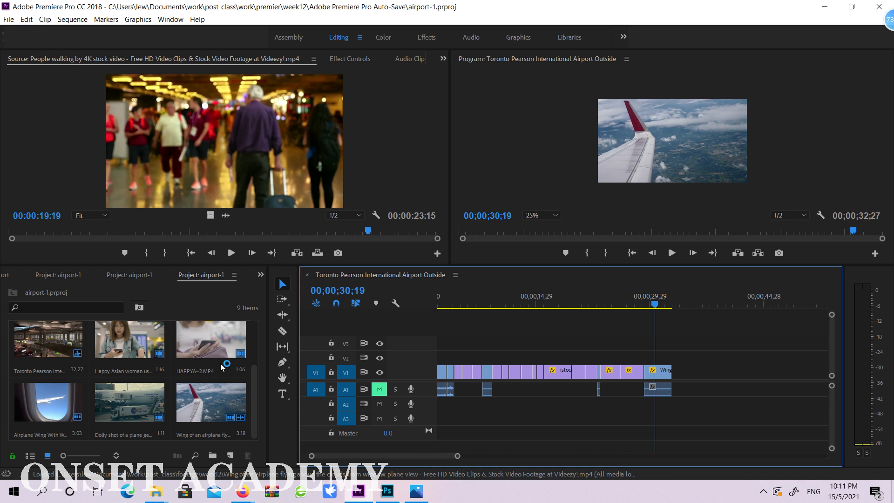
drag(450, 300, 651, 307)
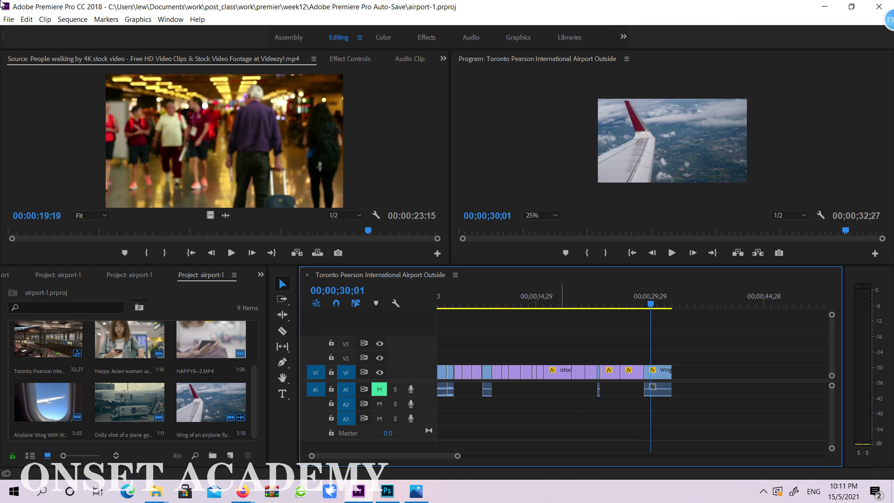
Step: Open the media export settings for the Toronto Pearson International Airport Outside sequence, choose H.264 format, and preview the frame at 00;00;26;14
click(7, 20)
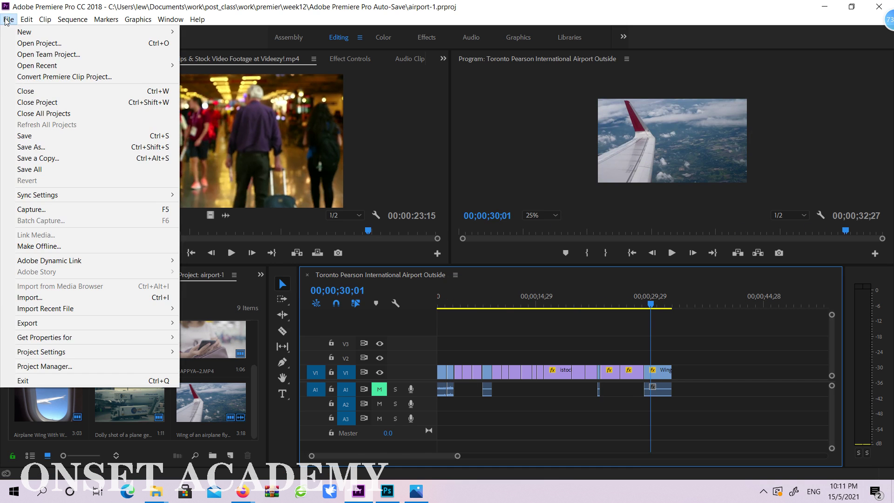
mouse_move(65, 324)
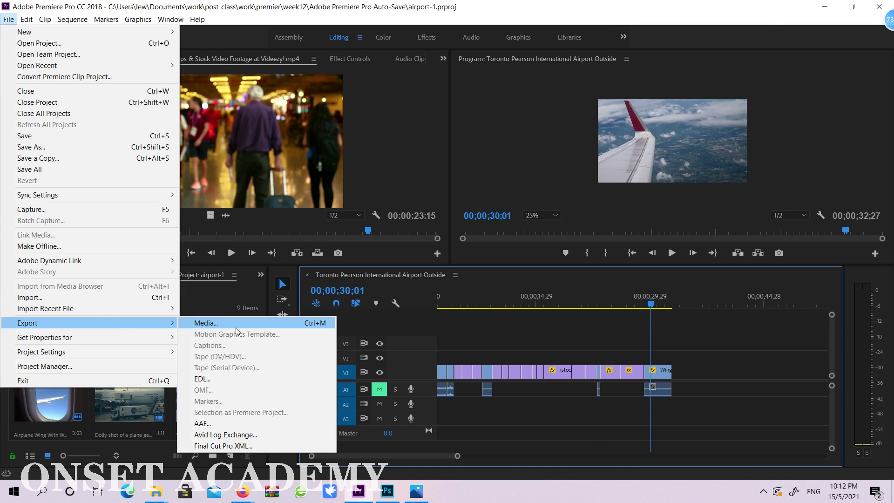
click(205, 323)
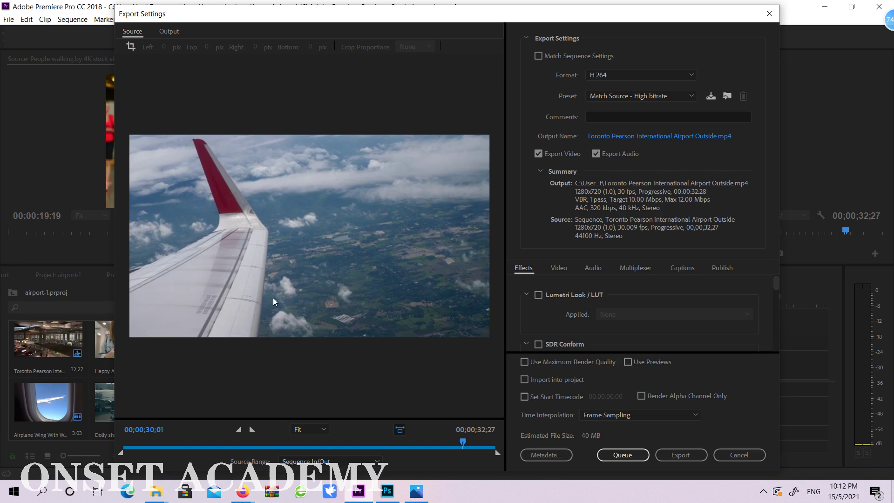
click(660, 76)
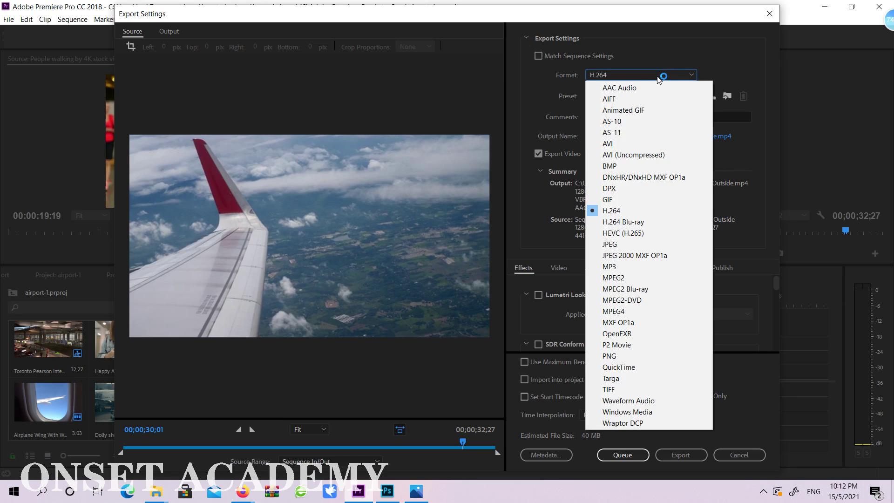
click(656, 210)
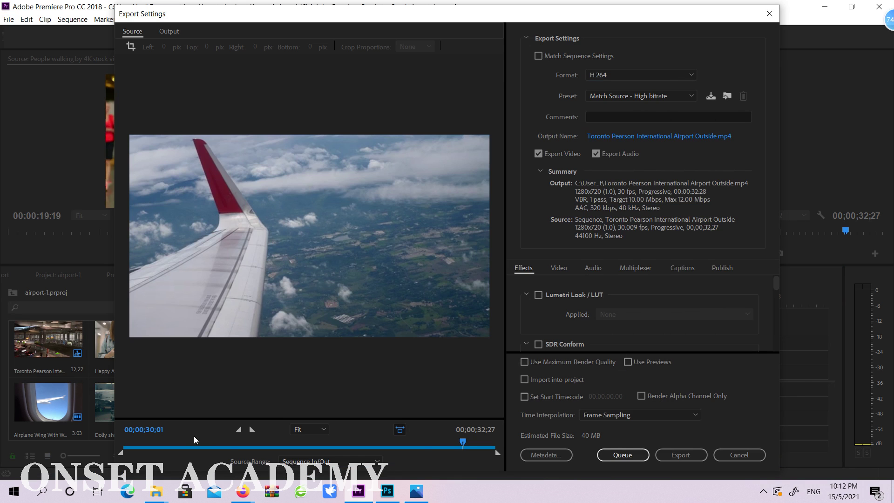
click(423, 443)
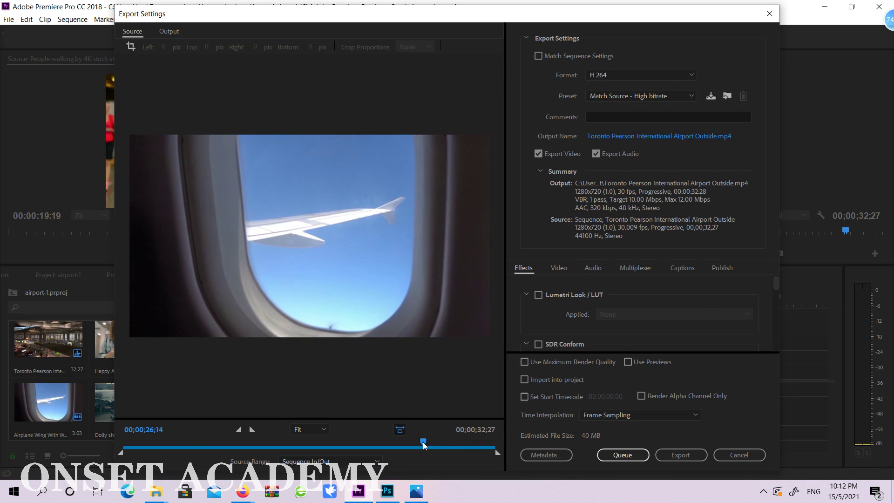
Step: Apply the Match Source - High bitrate preset, preview the frame at 00;00;20;29, and export the sequence
click(525, 363)
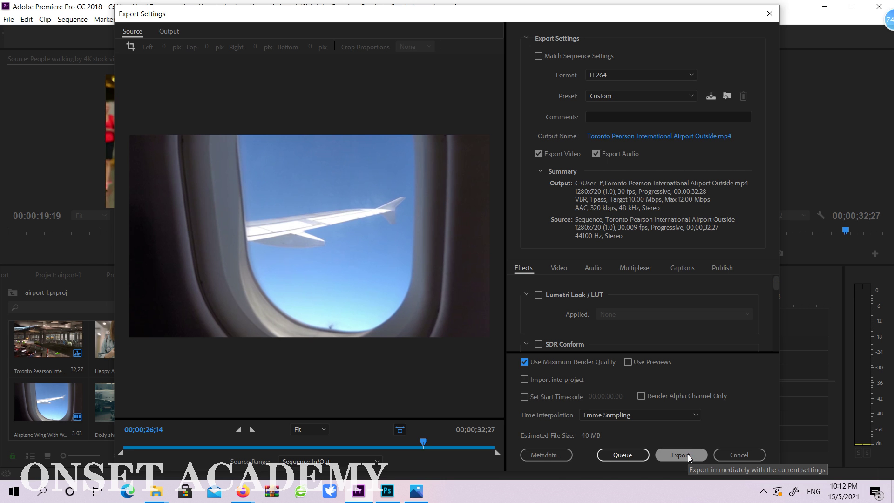
click(636, 96)
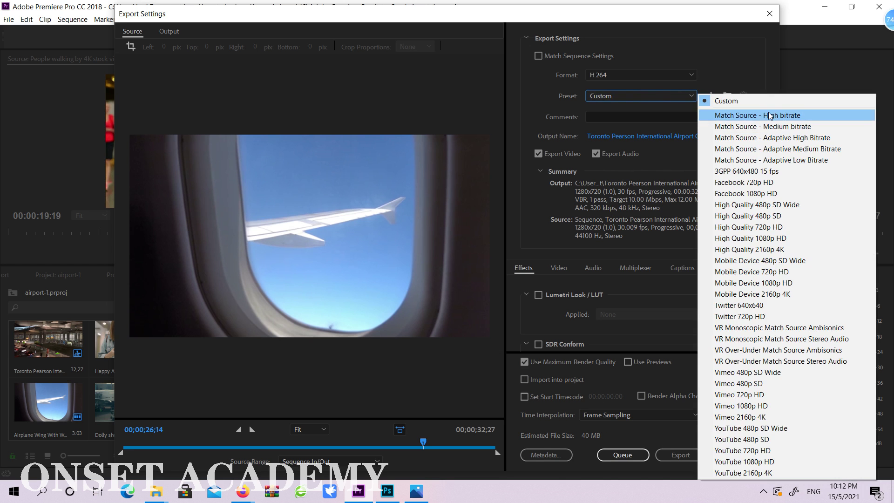
click(772, 117)
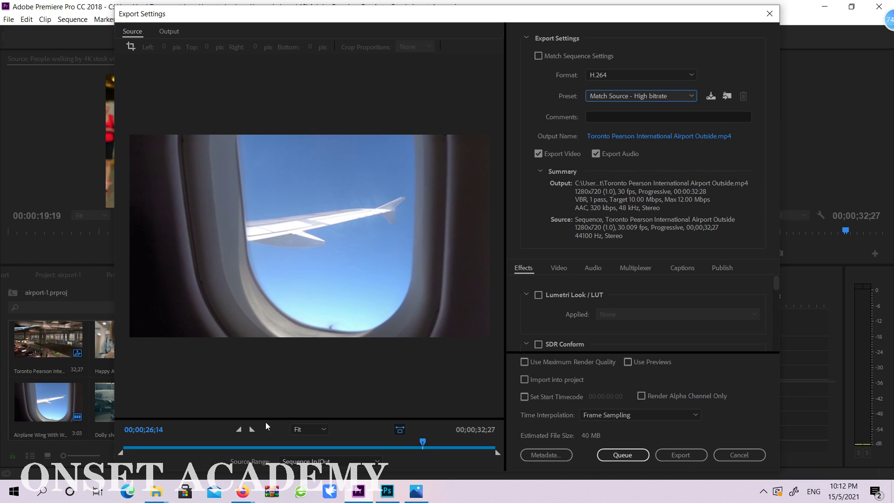
drag(422, 442, 361, 442)
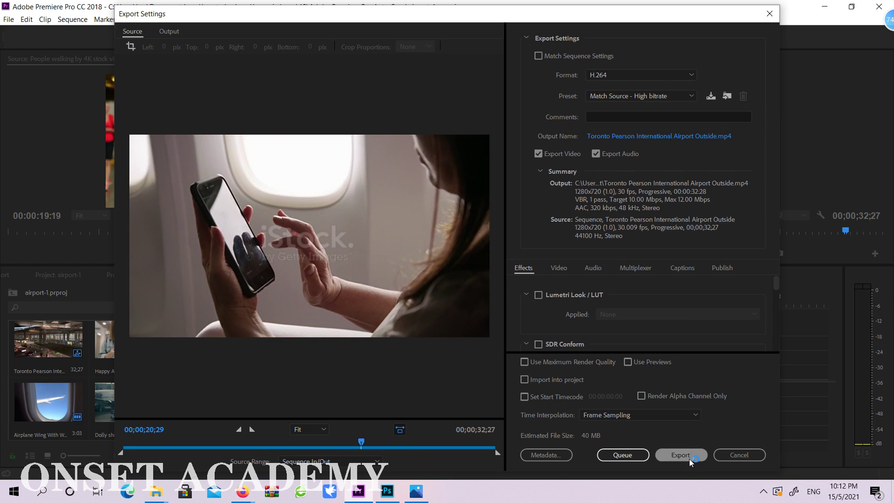
click(682, 455)
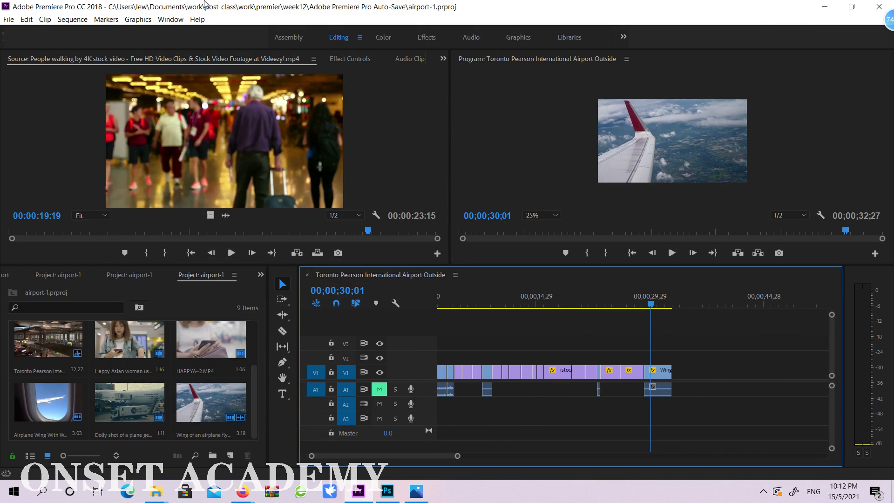
click(8, 19)
mouse_move(72, 19)
click(408, 4)
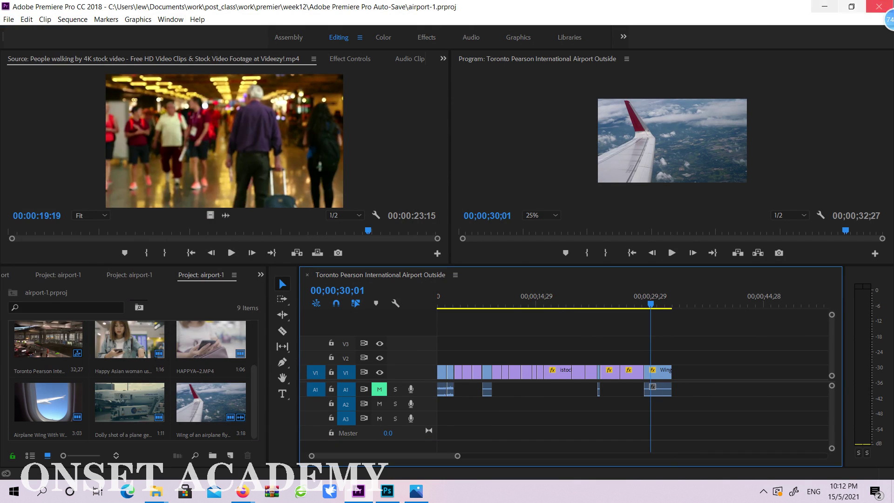
click(763, 491)
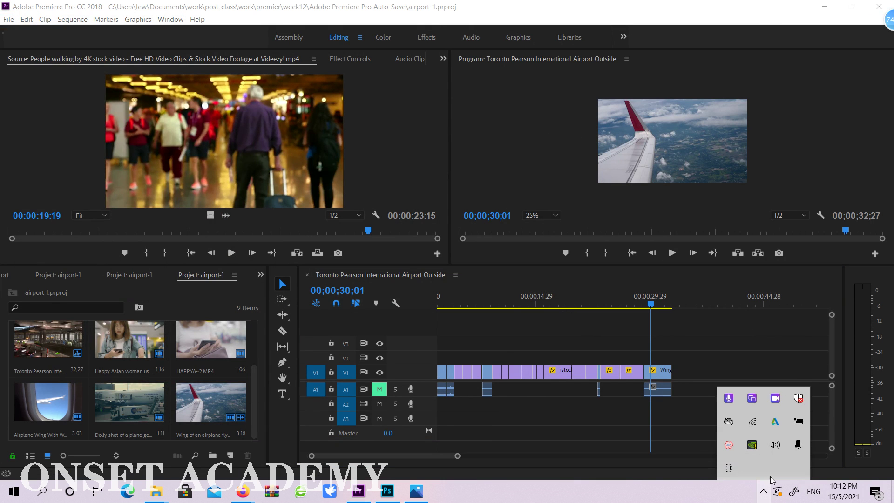
Step: Minimise Premiere Pro, Firefox and the File Explorer windows, and launch the EV录屏 screen recorder from the desktop
click(823, 5)
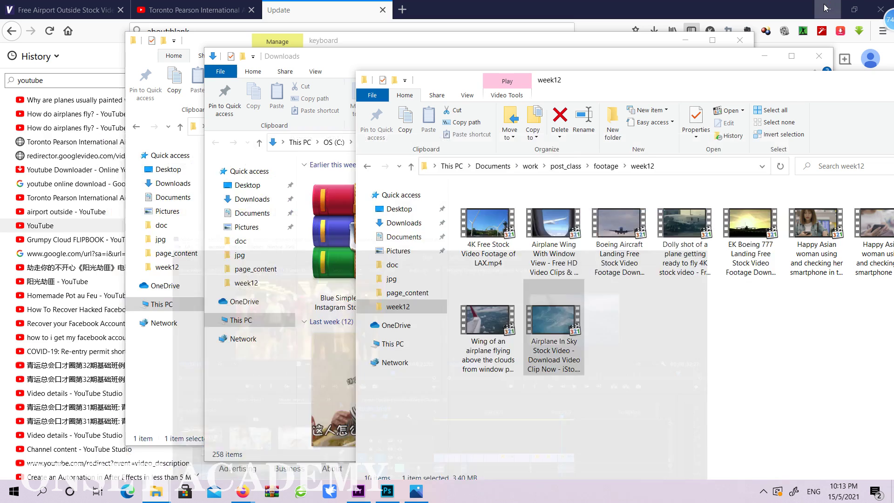
click(822, 7)
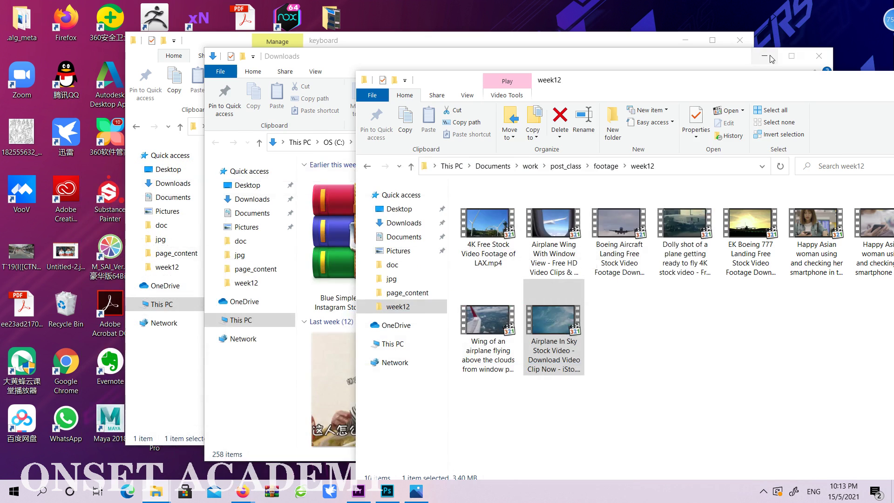
click(684, 44)
click(685, 44)
drag(848, 64, 509, 114)
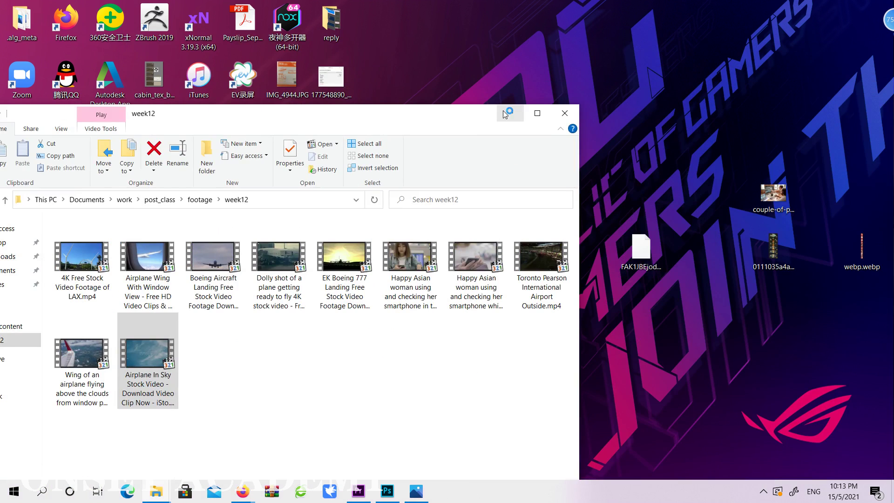
click(509, 114)
double_click(252, 91)
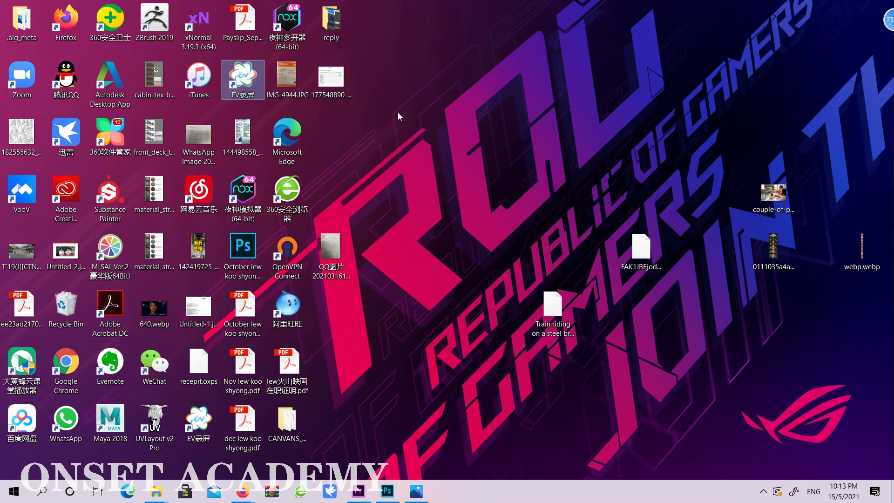